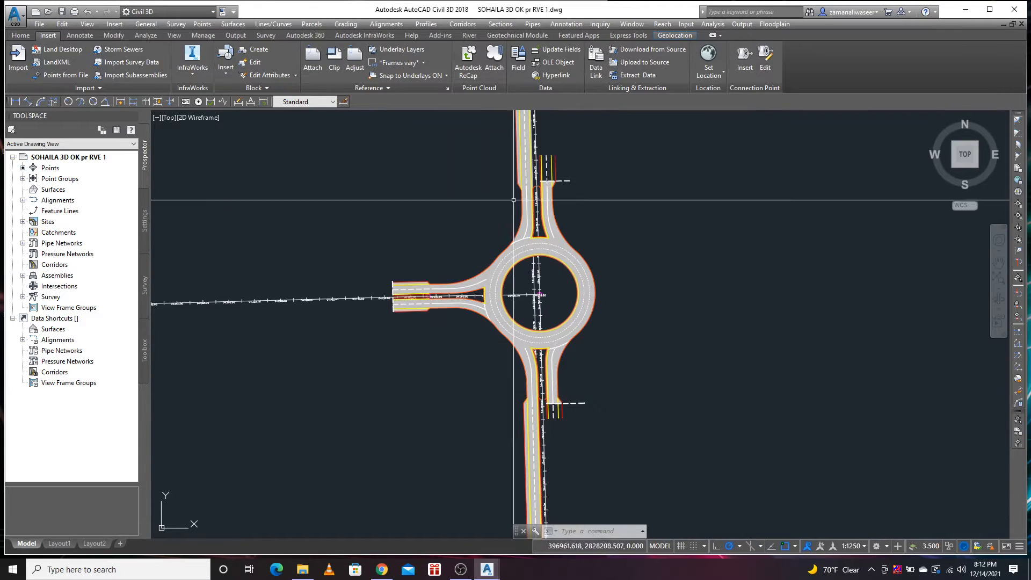
- Examine the roundabout's arms and check the extents of its three outer edge polylines on the west and east sides
scroll(492, 328, down, 1)
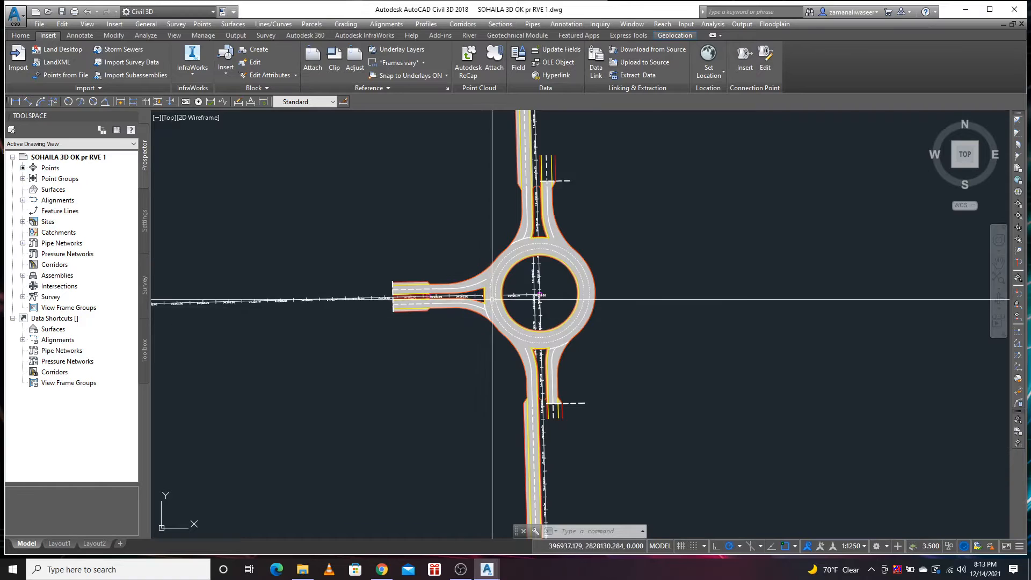
scroll(518, 306, up, 4)
scroll(591, 304, down, 3)
scroll(617, 307, up, 2)
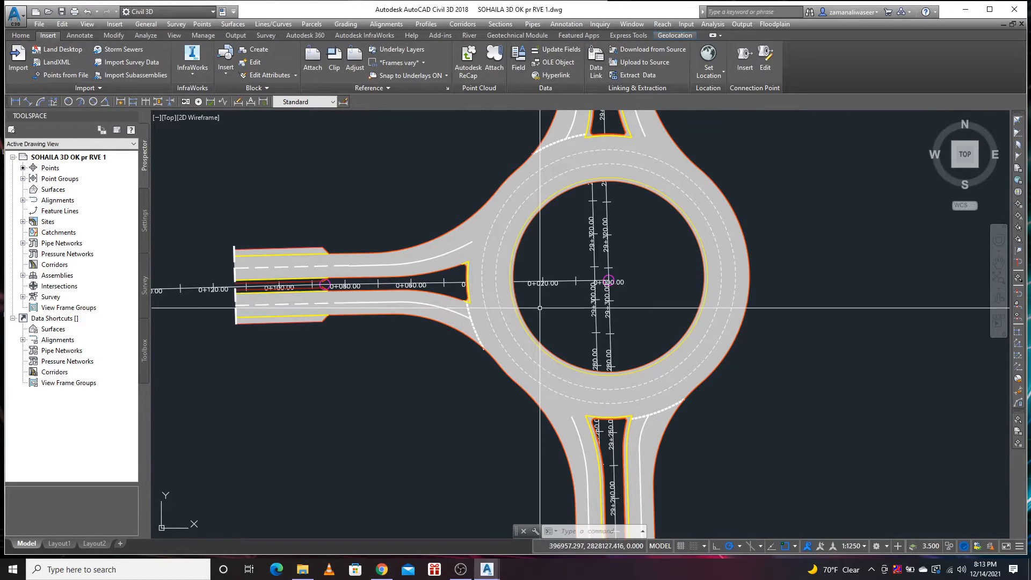
scroll(471, 217, down, 4)
scroll(471, 217, up, 2)
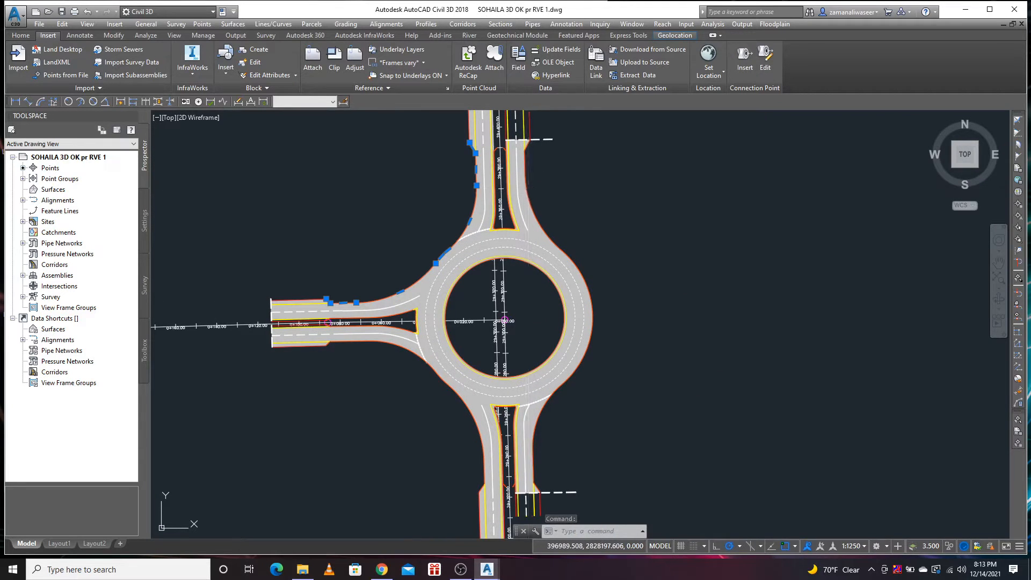
click(499, 396)
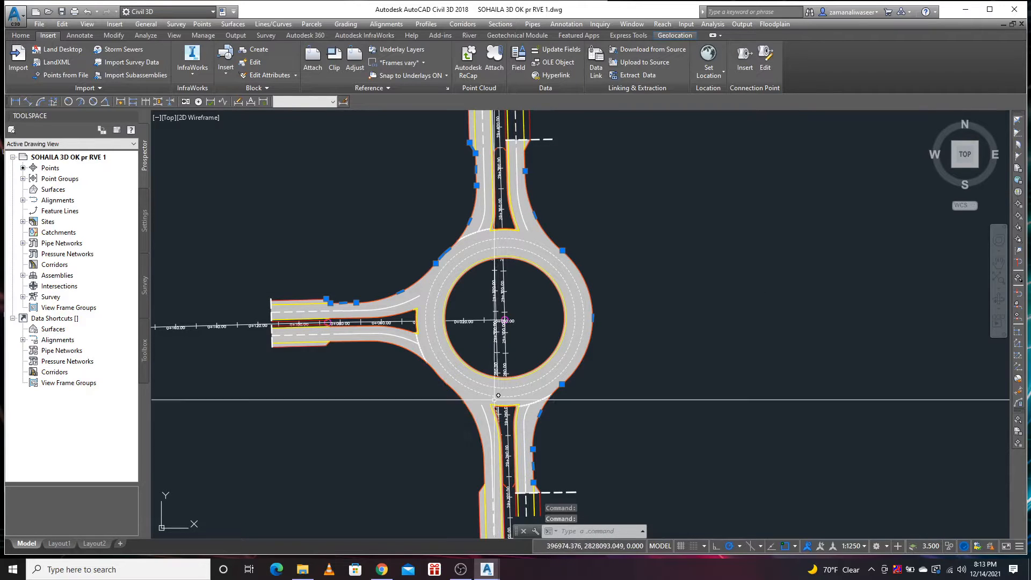
click(456, 383)
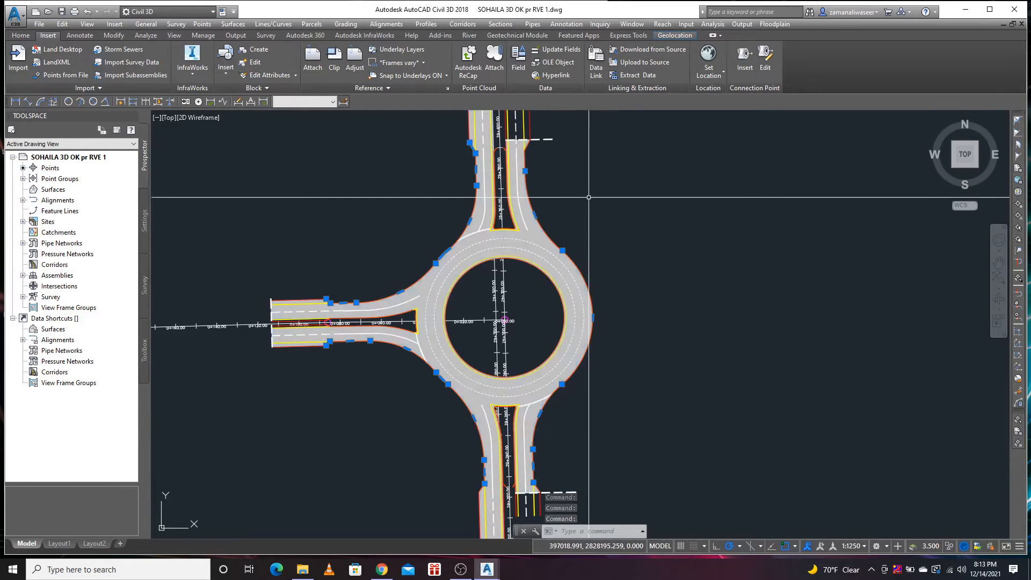
key(Escape)
scroll(467, 143, up, 6)
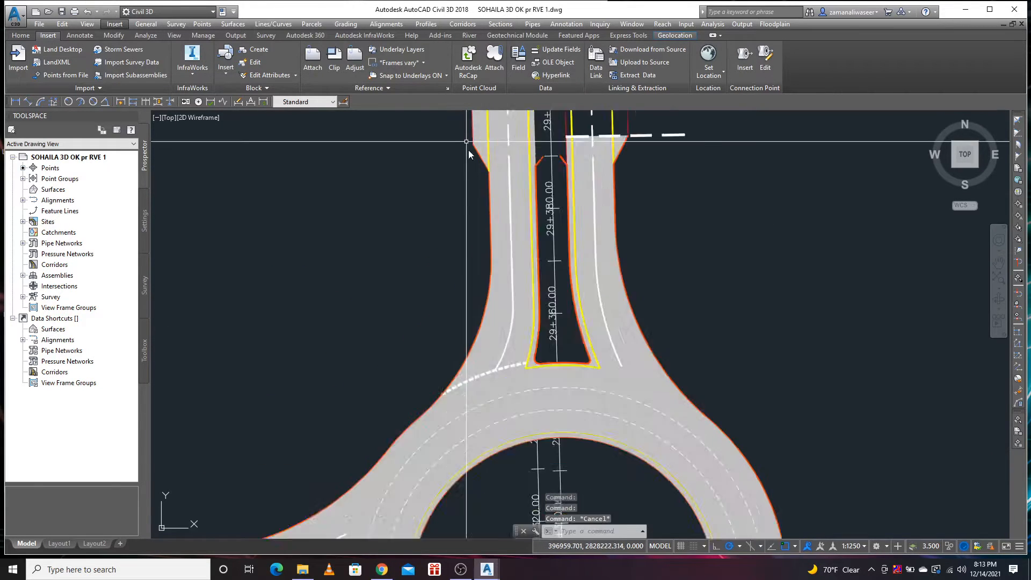
click(492, 213)
key(Escape)
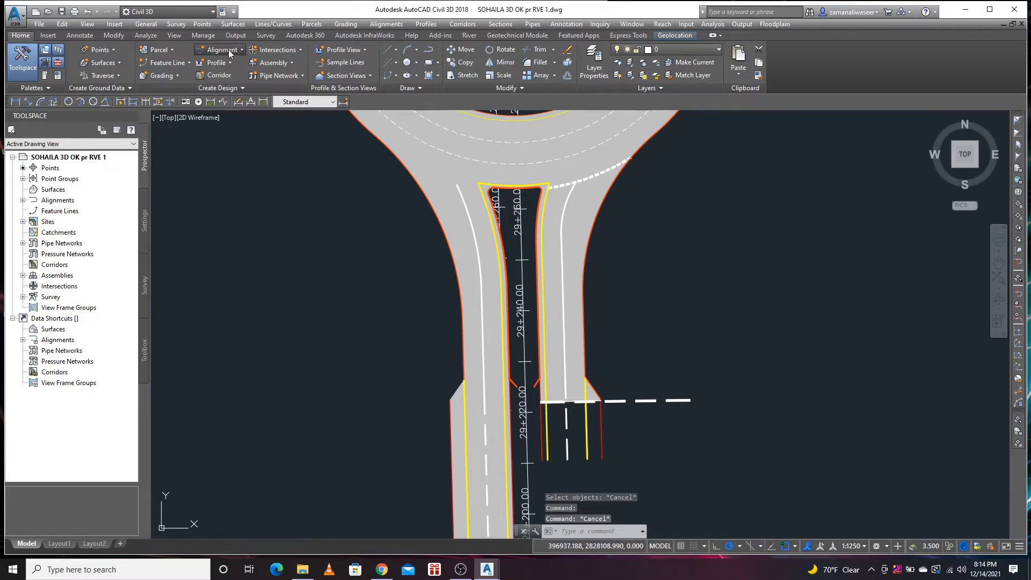
- Start an alignment from objects on the southwest outer edge polyline, picked near its south end, accept its direction, and name it AP1
click(229, 51)
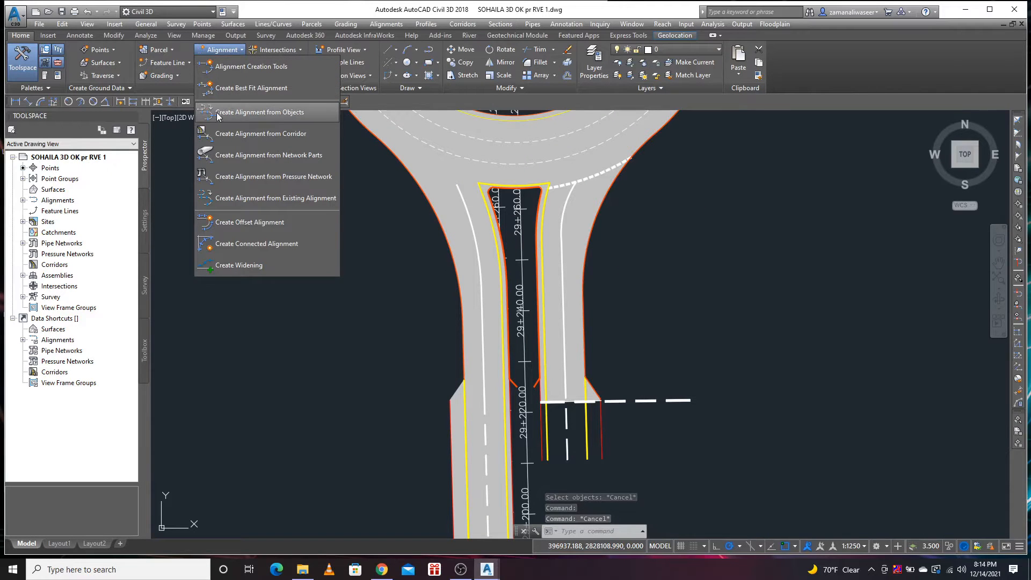
click(277, 113)
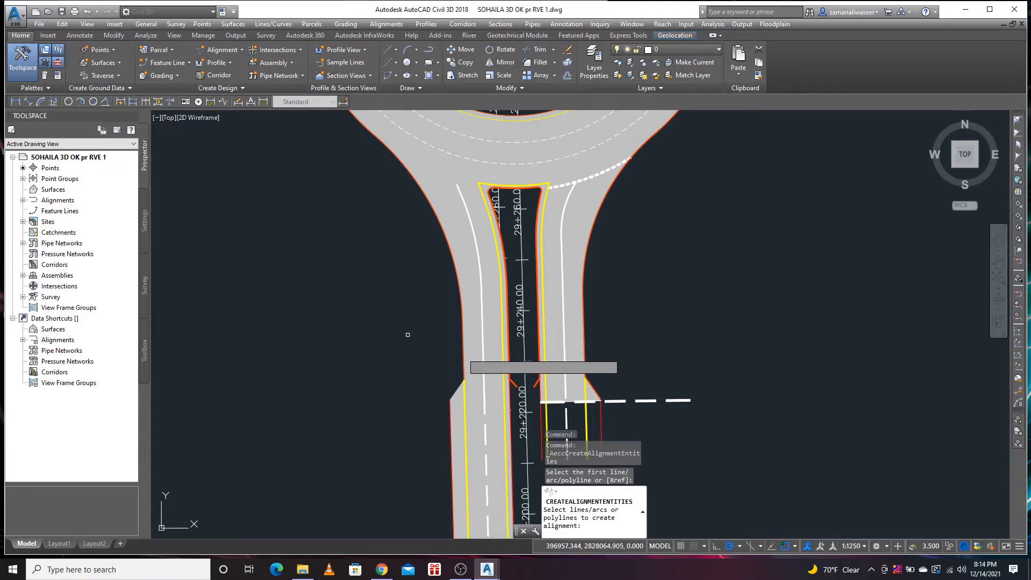
scroll(454, 387, up, 6)
click(488, 321)
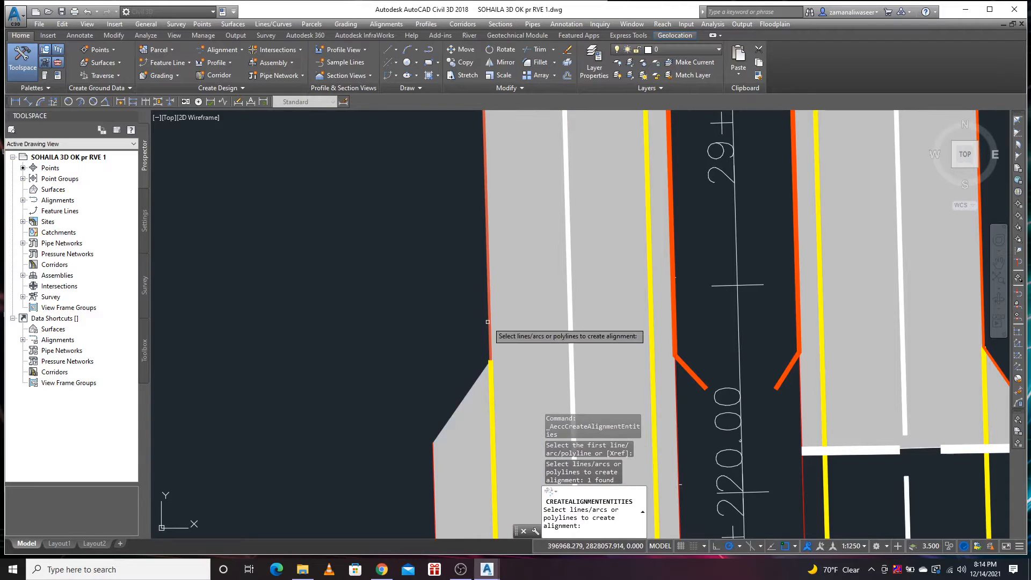
key(Return)
key(Return)
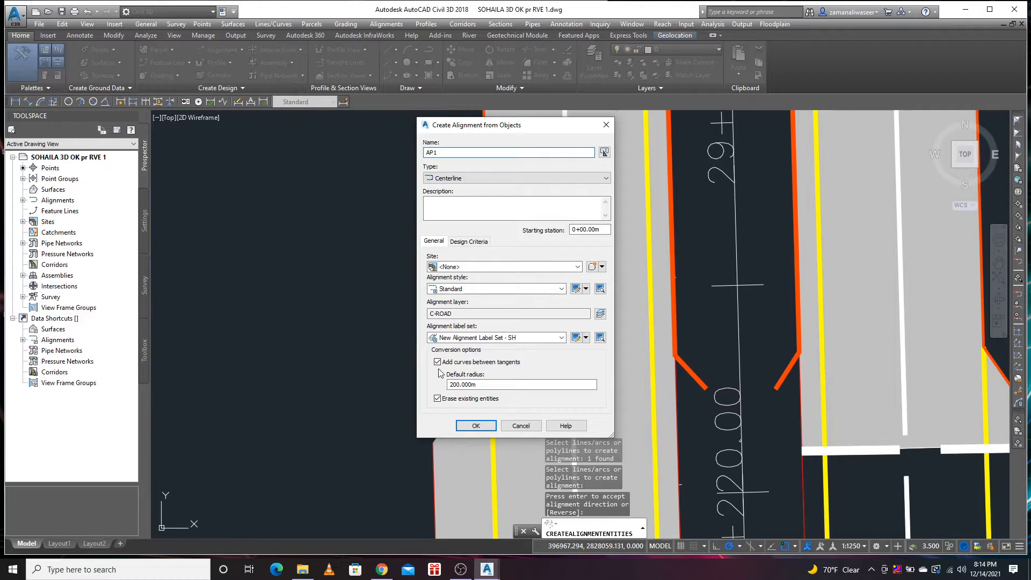
- Set AP1's starting design speed to 40 km/h, enable criteria-based design, and create the alignment
click(470, 241)
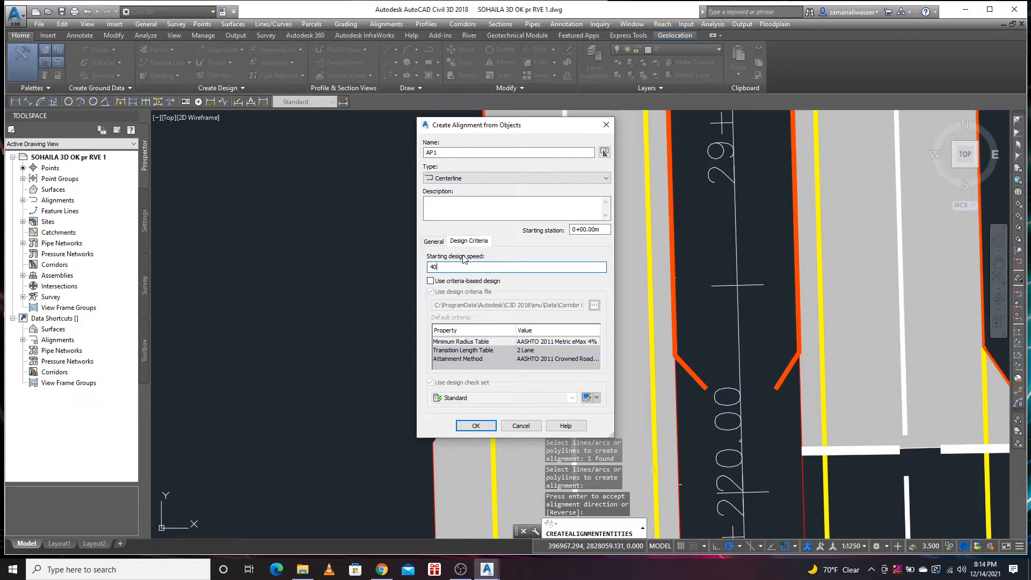
click(442, 284)
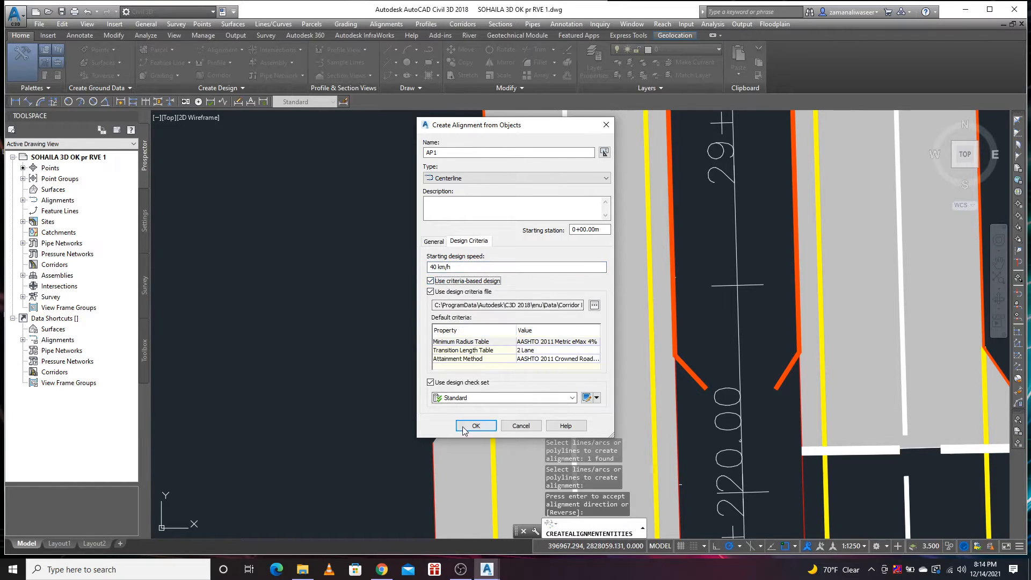
click(432, 242)
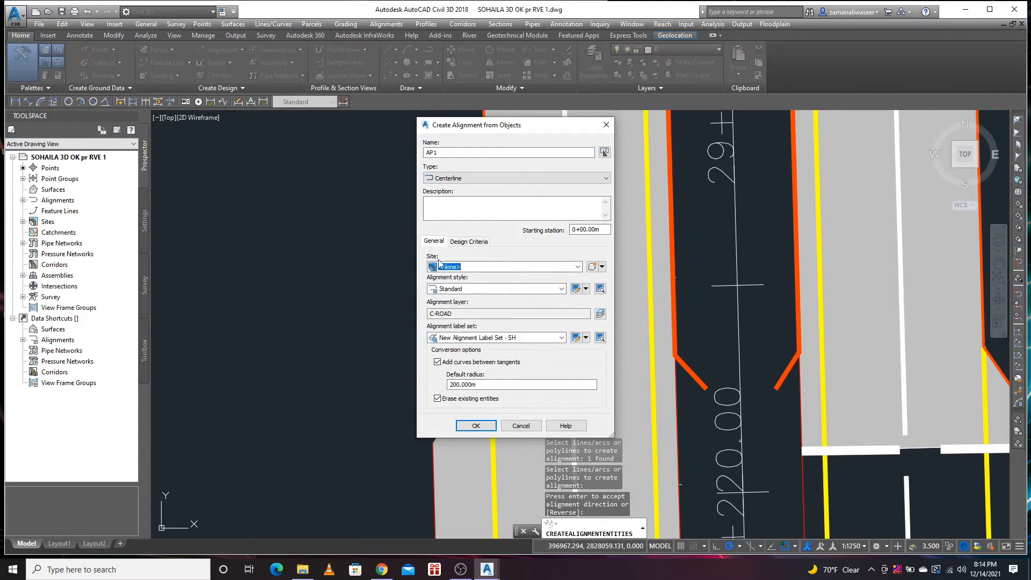
click(474, 427)
- Start an alignment from objects on the roundabout's northwest outer edge polyline, picked near its west end, and accept its direction
scroll(416, 332, down, 6)
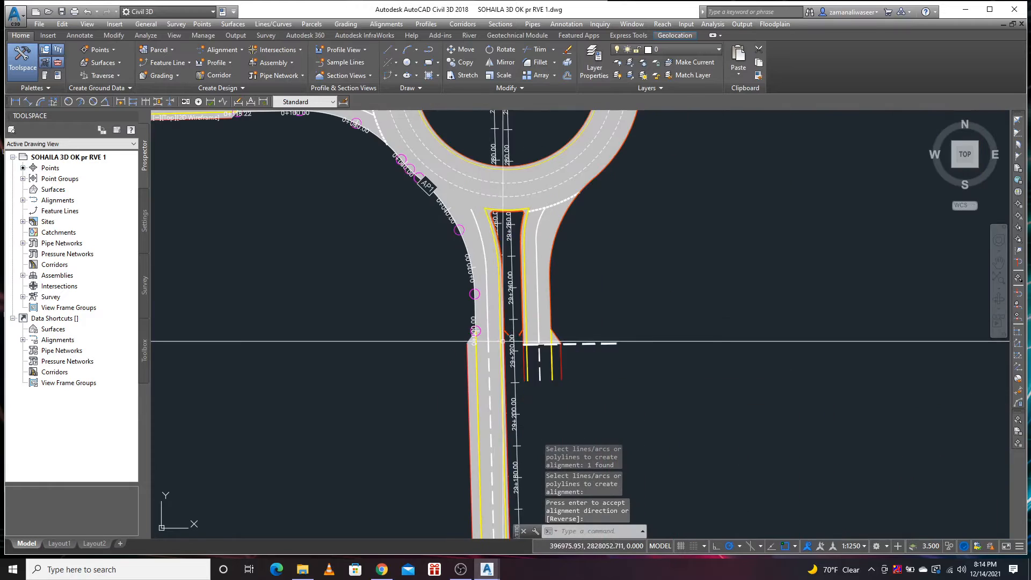
scroll(341, 198, up, 6)
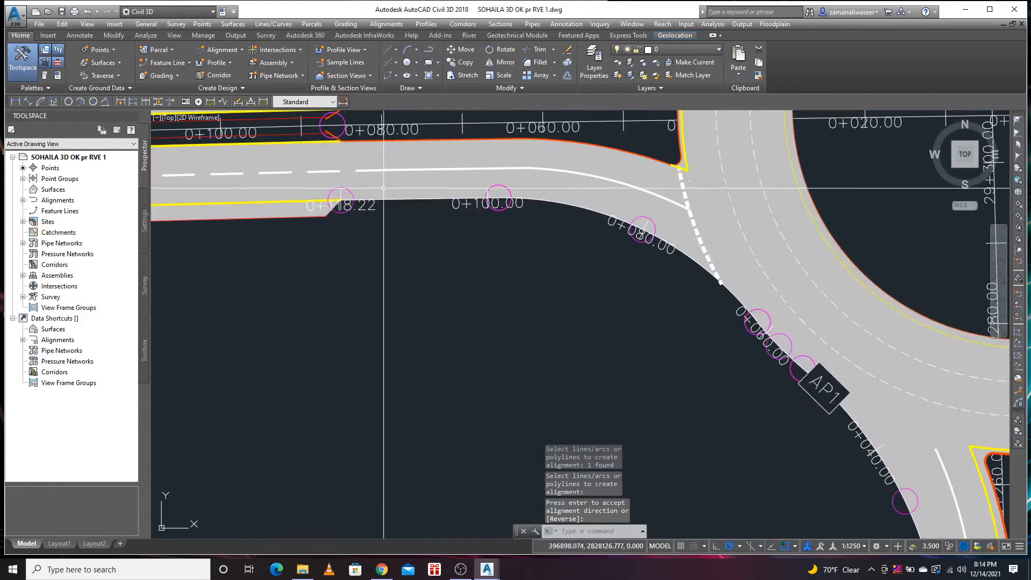
scroll(529, 257, down, 3)
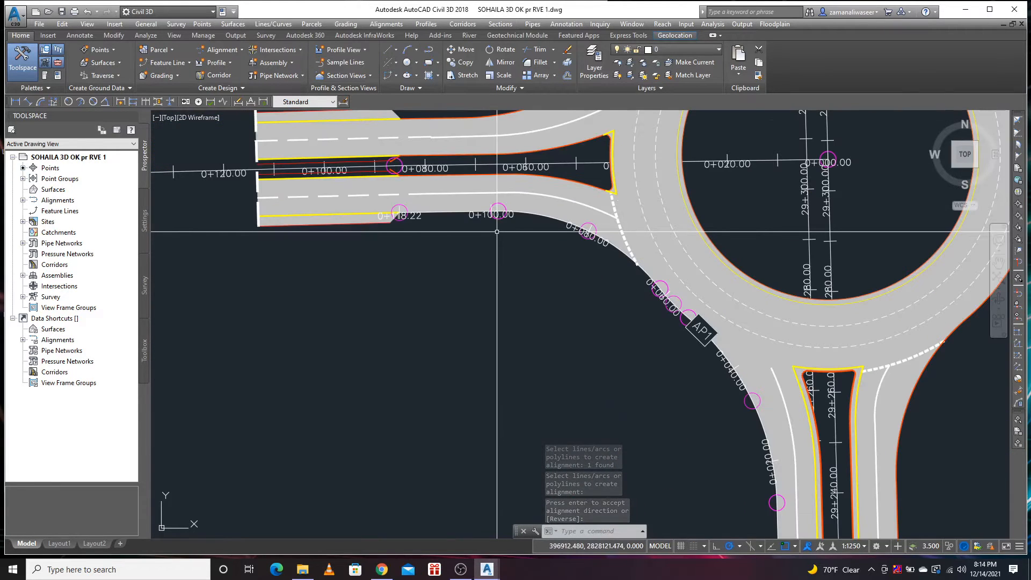
scroll(490, 356, down, 1)
scroll(511, 274, down, 4)
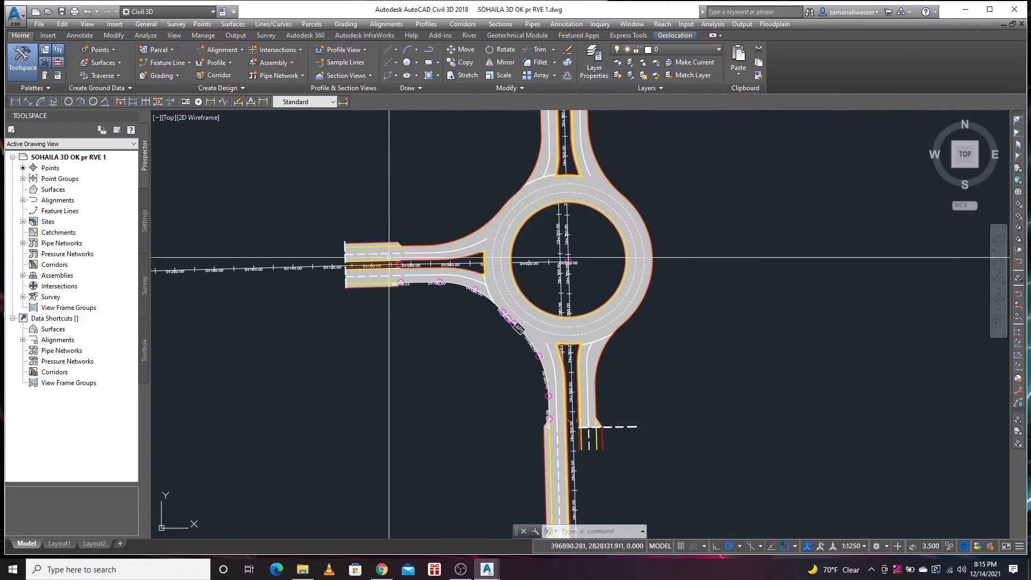
scroll(445, 226, up, 6)
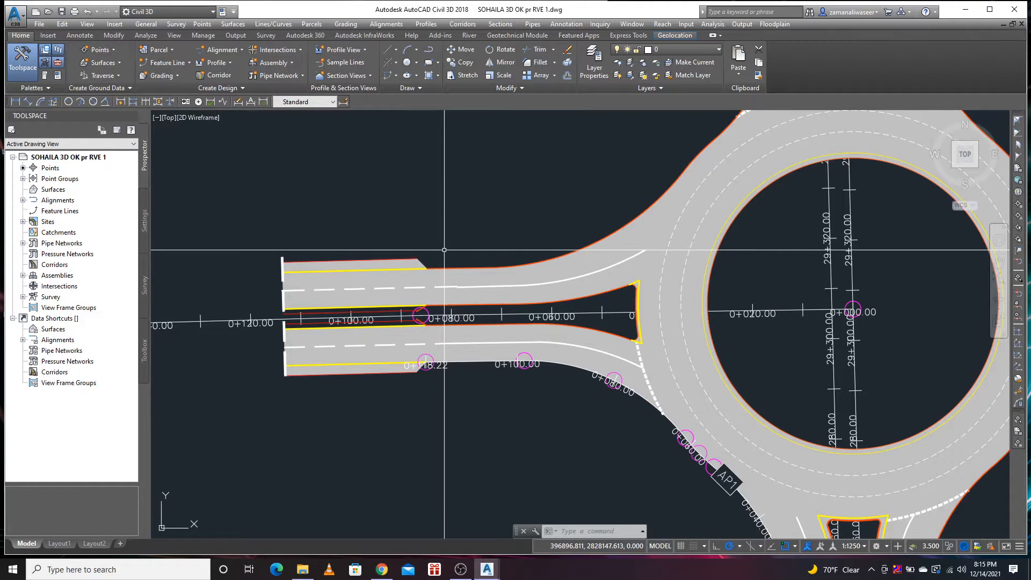
click(230, 52)
click(237, 112)
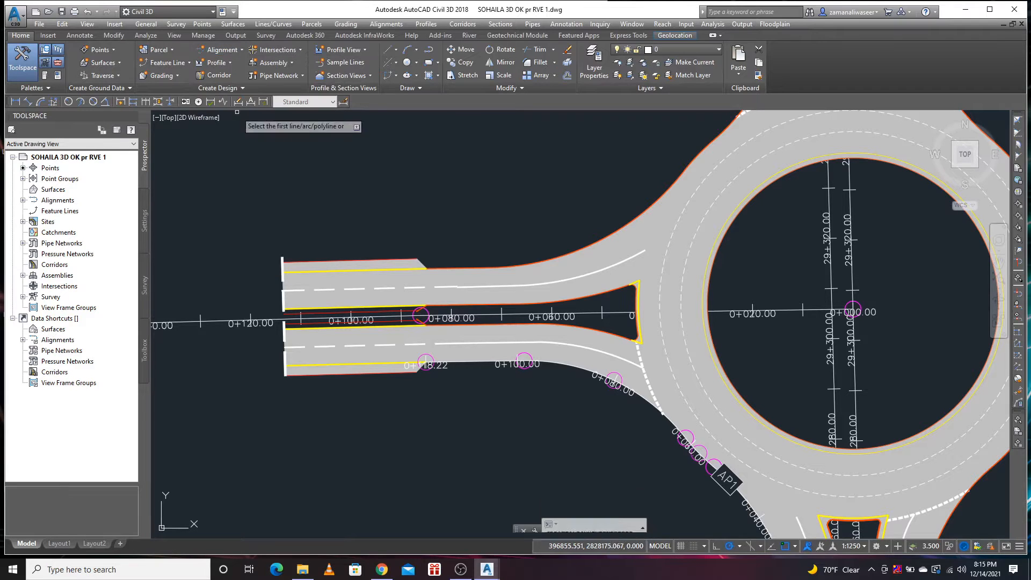
click(435, 268)
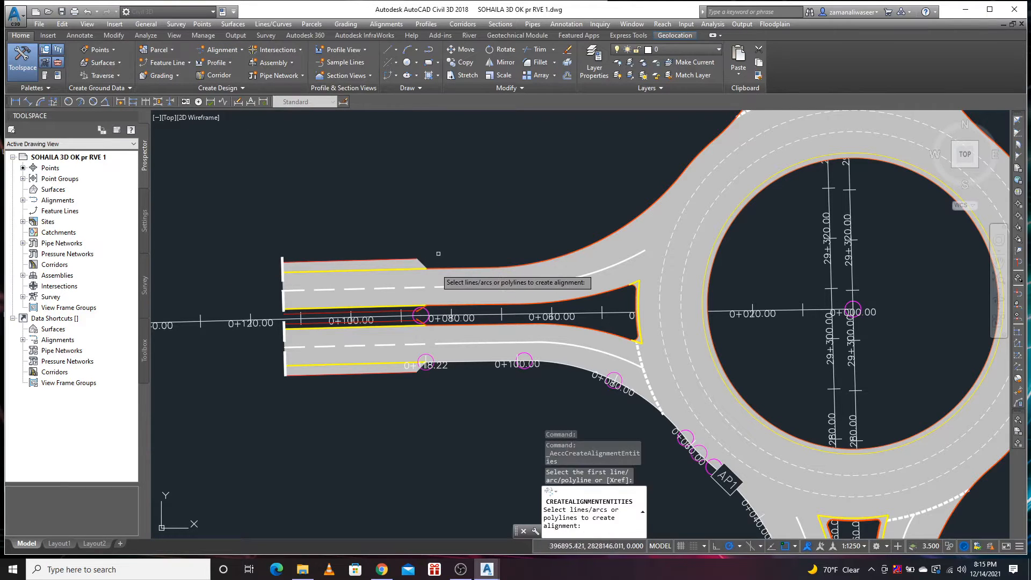
key(Return)
key(Return)
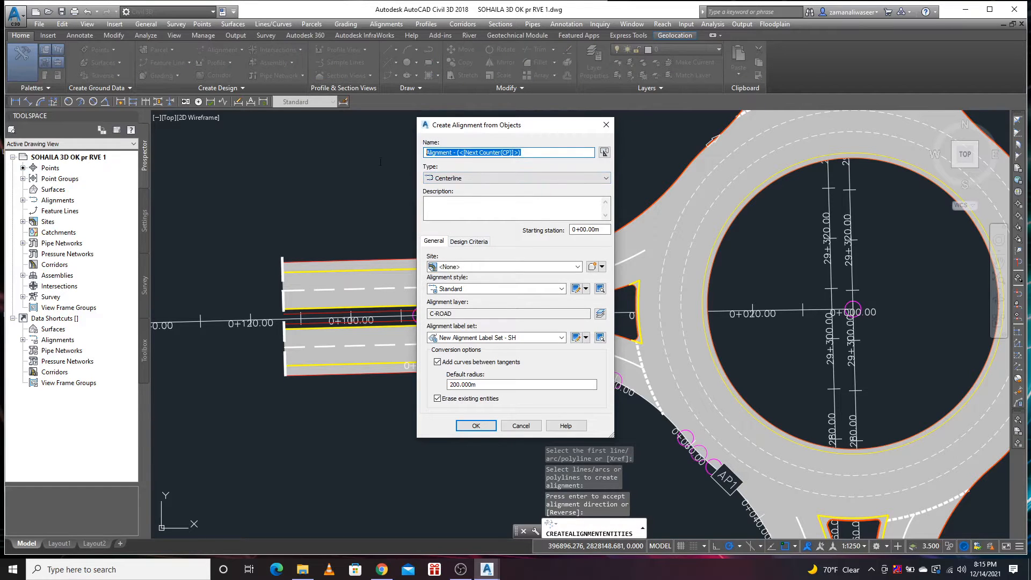
- Name the alignment AP2, set its starting design speed to 40 km/h with criteria-based design enabled, and create it
text(AP)
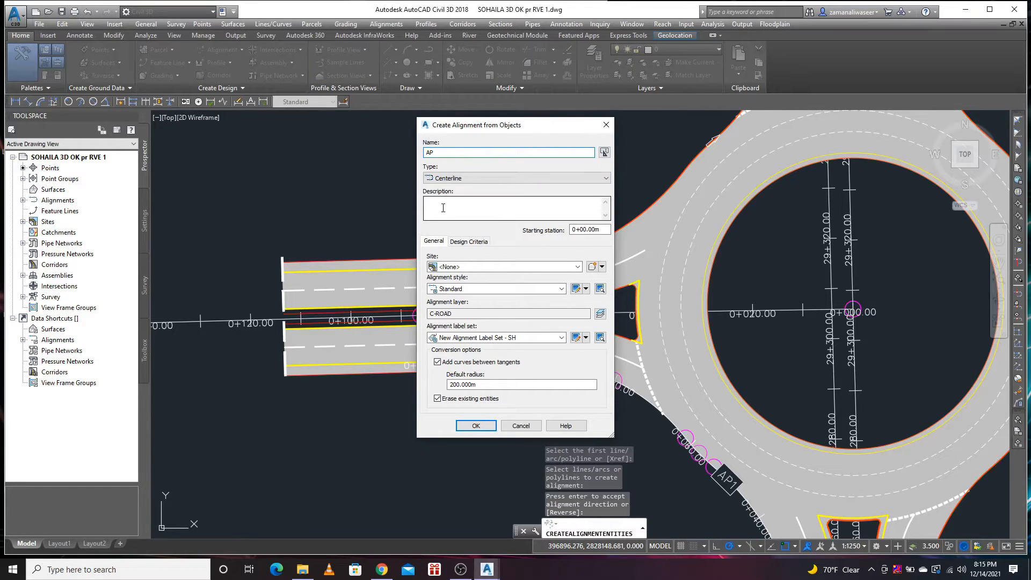
text(2)
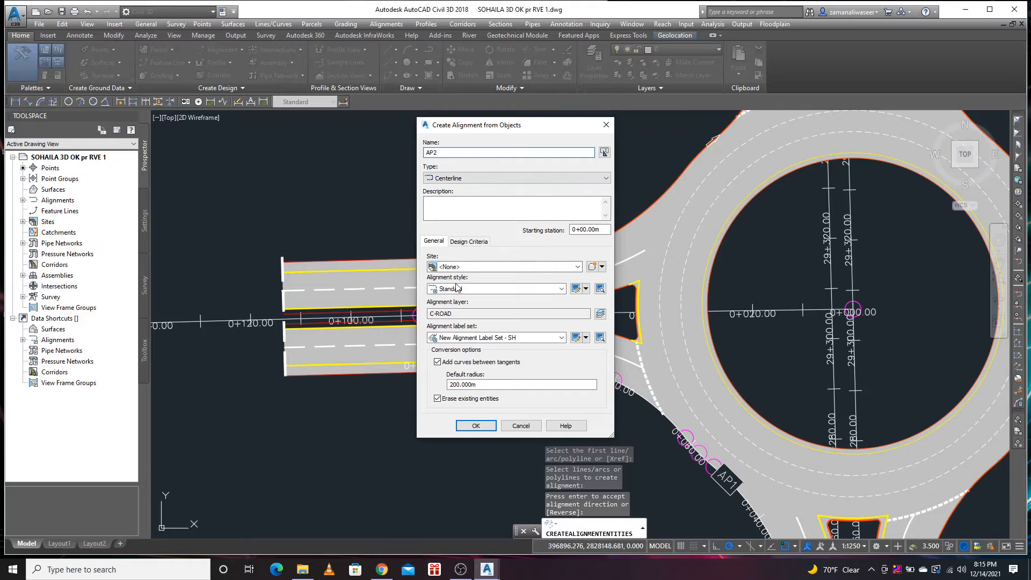
click(466, 242)
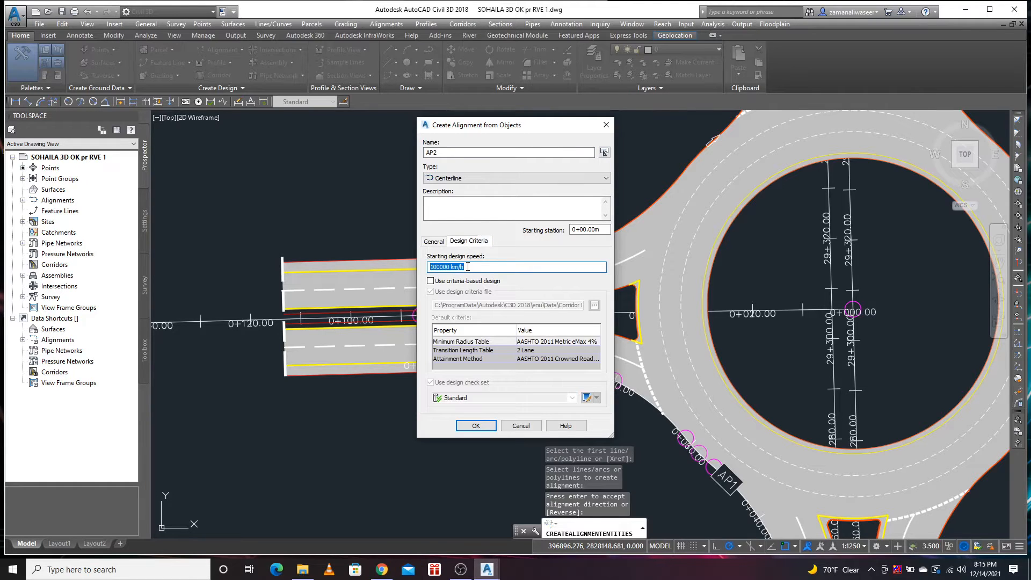
click(459, 283)
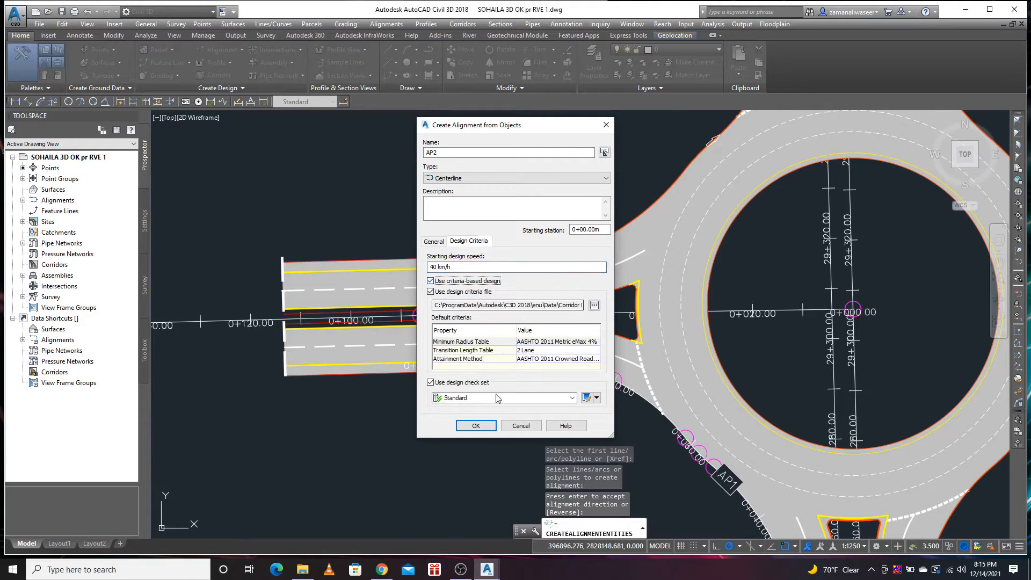
click(466, 429)
- Inspect the AP2 alignment and check the extent of the roundabout's east outer edge polyline
scroll(411, 333, down, 5)
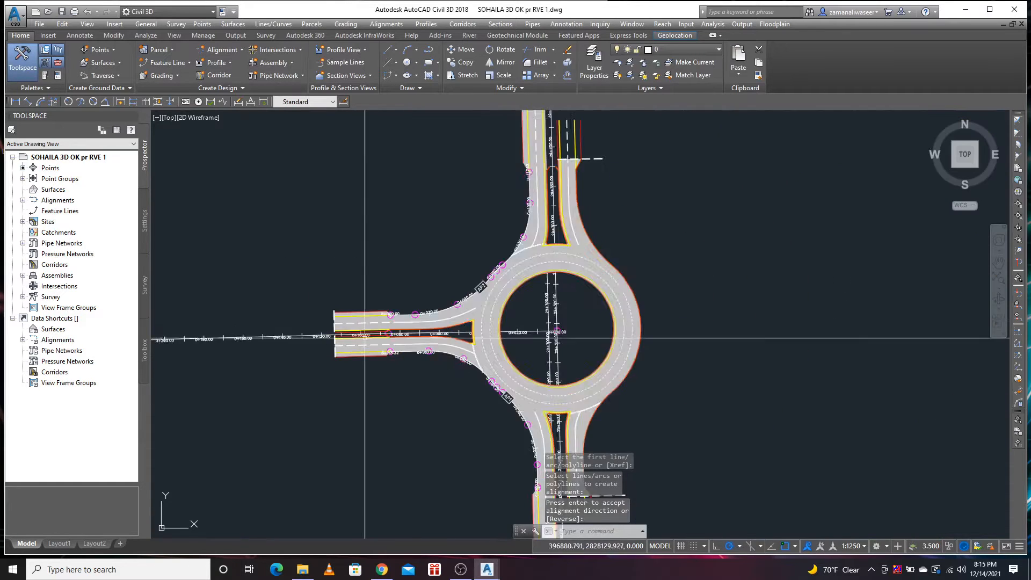
scroll(431, 299, up, 4)
scroll(427, 273, down, 4)
middle_drag(517, 382, 510, 364)
scroll(480, 341, up, 5)
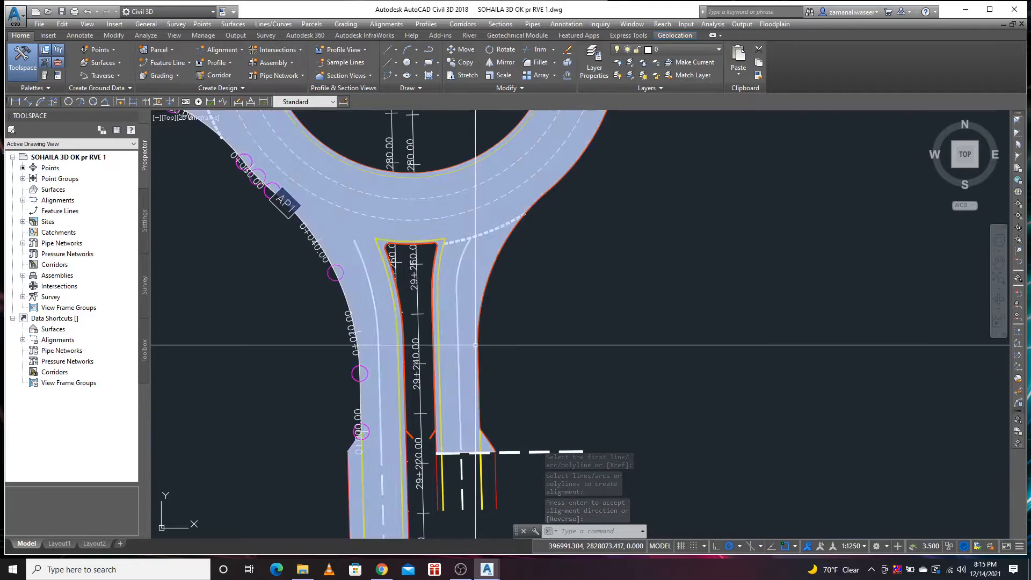
scroll(479, 340, down, 2)
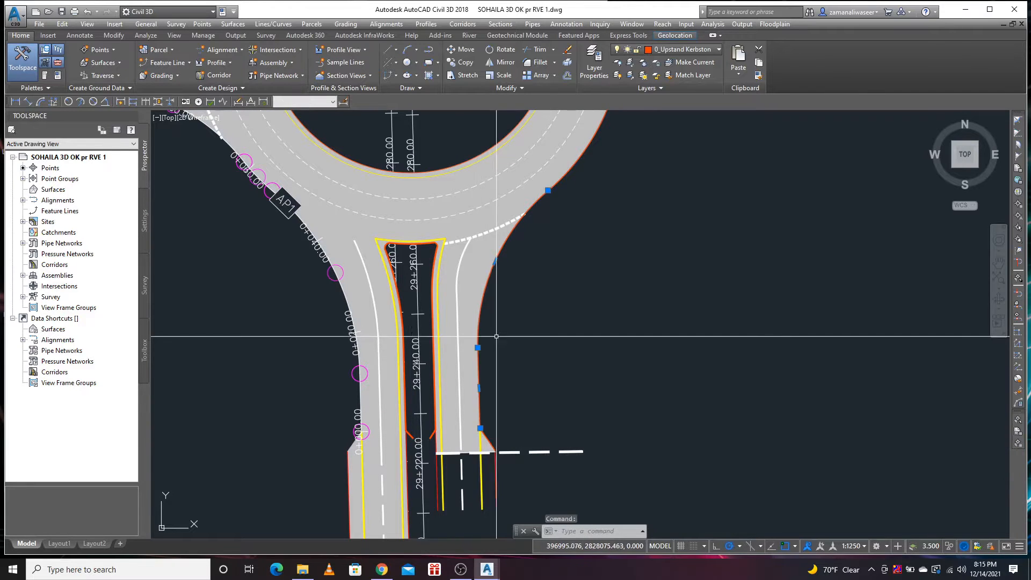
click(491, 347)
scroll(499, 410, up, 4)
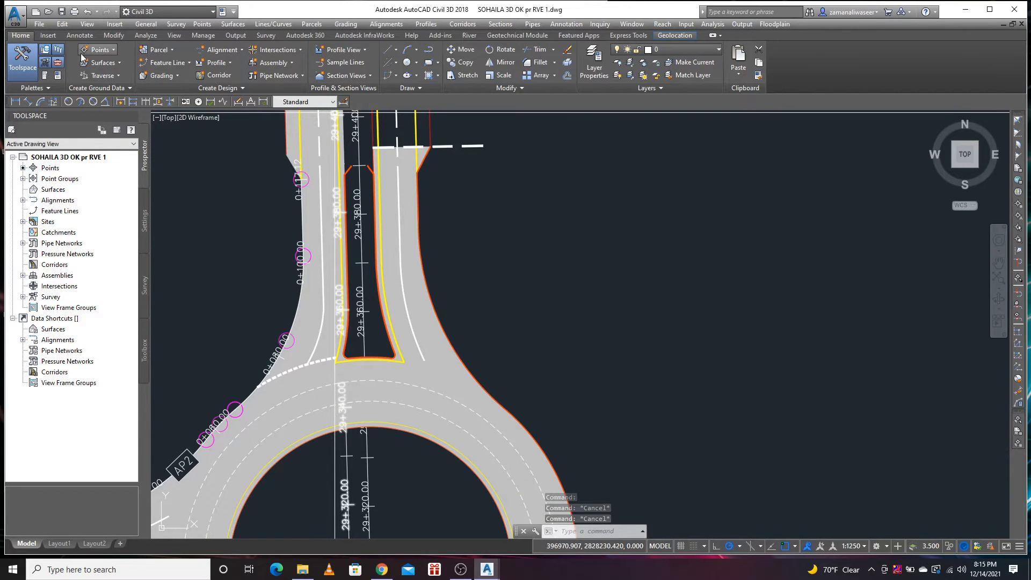
- Start an alignment from objects on the roundabout's east outer edge polyline, picked near its north end, and accept its direction
click(222, 49)
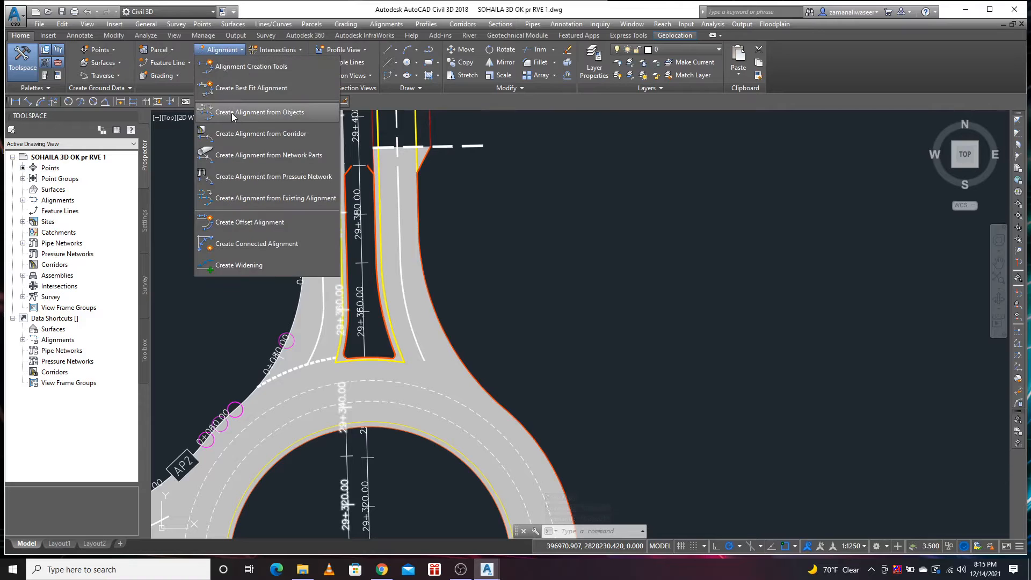
click(249, 113)
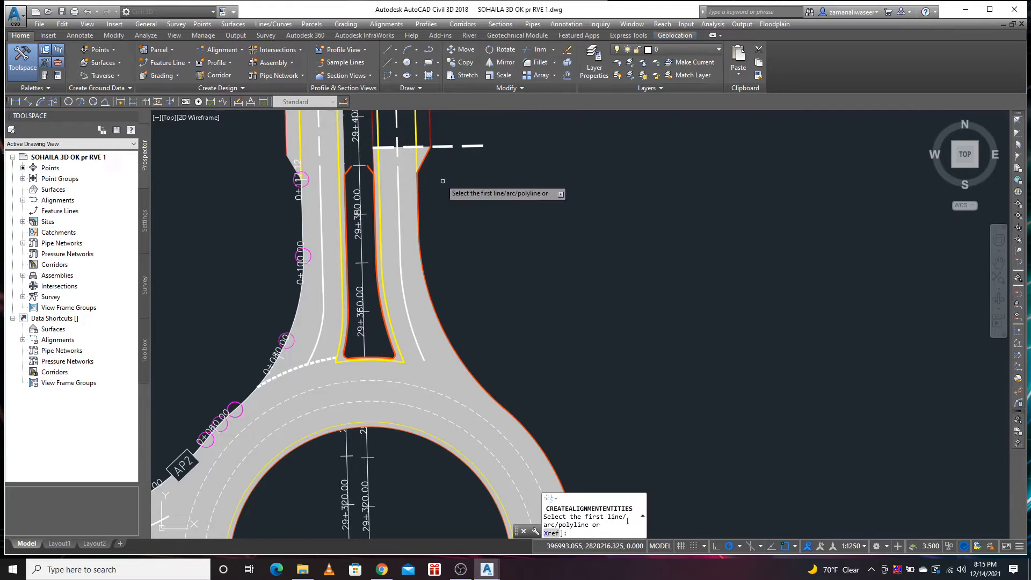
scroll(424, 177, up, 3)
scroll(405, 177, up, 2)
click(404, 175)
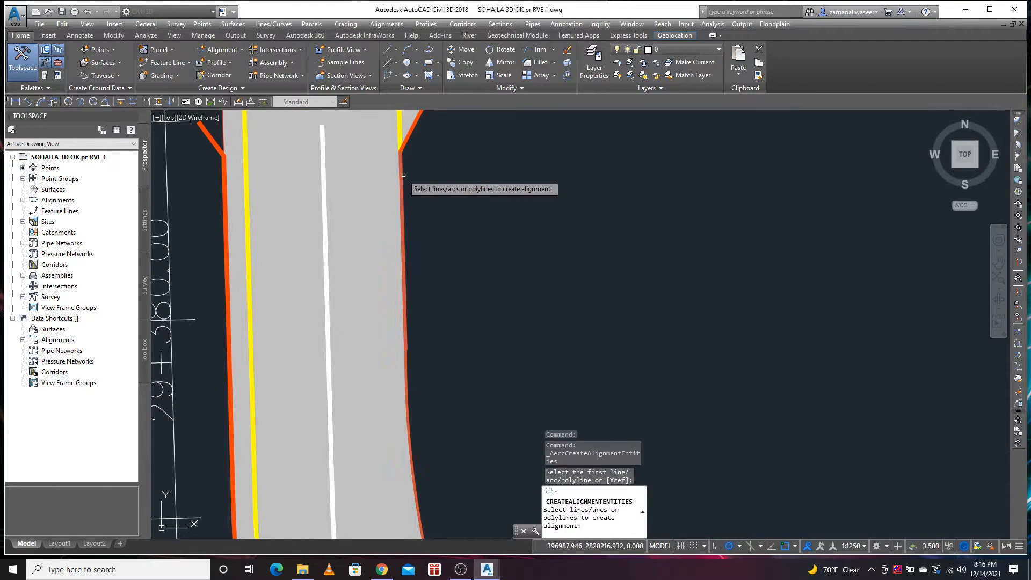
key(Return)
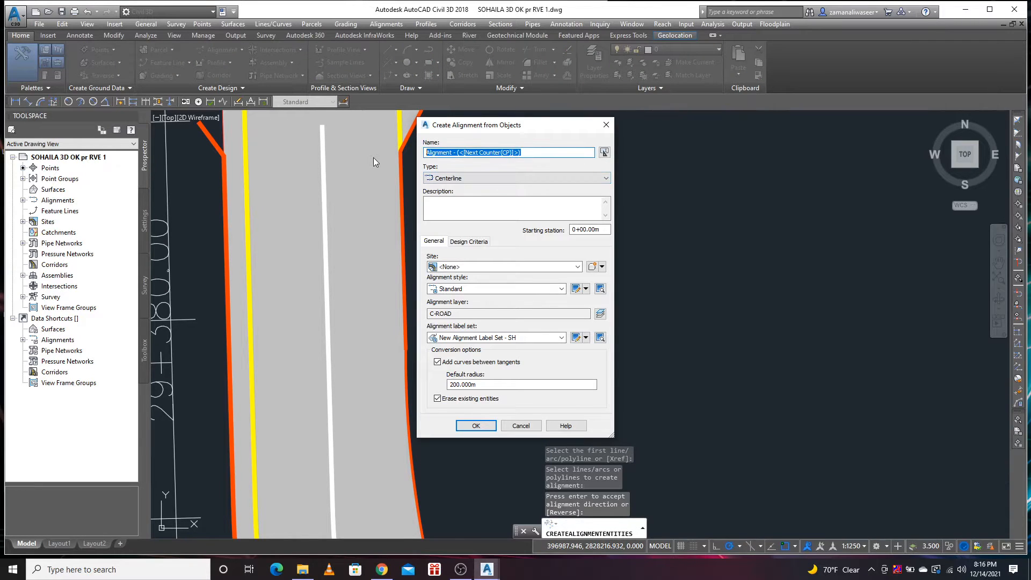
- Name the alignment AP3, set its starting design speed to 40 km/h with criteria-based design enabled, and create it
text(AP3)
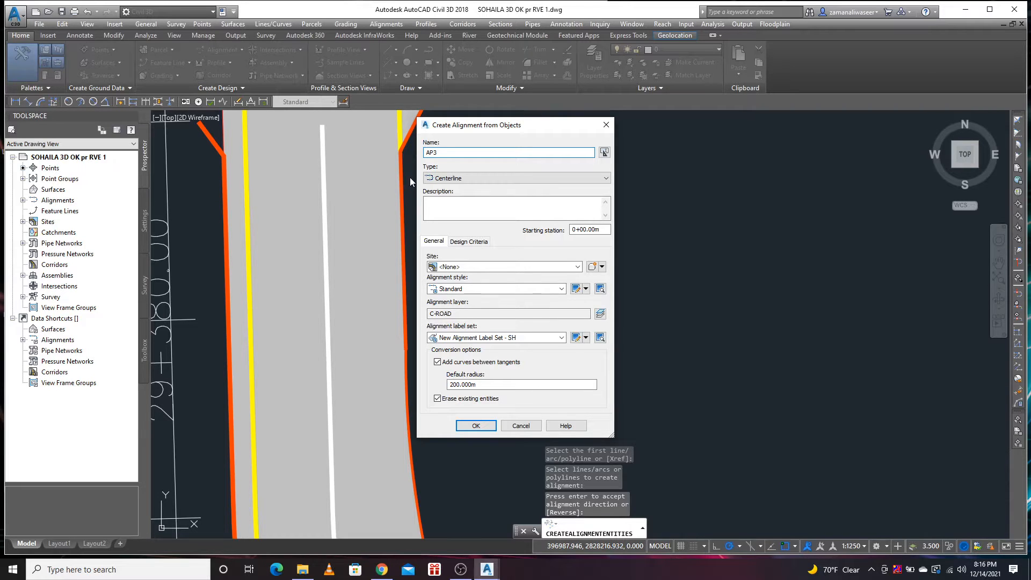
click(468, 241)
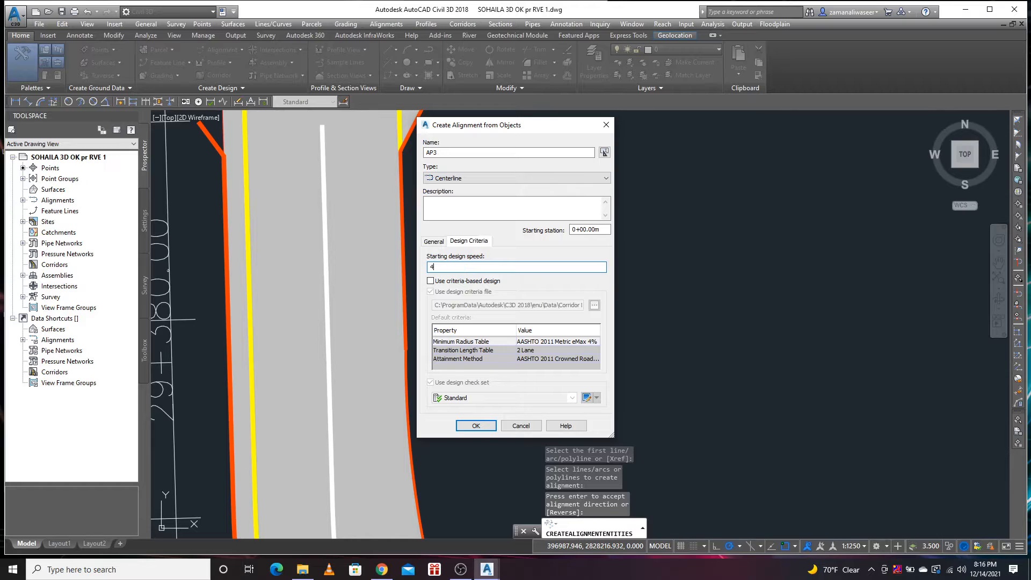
click(430, 281)
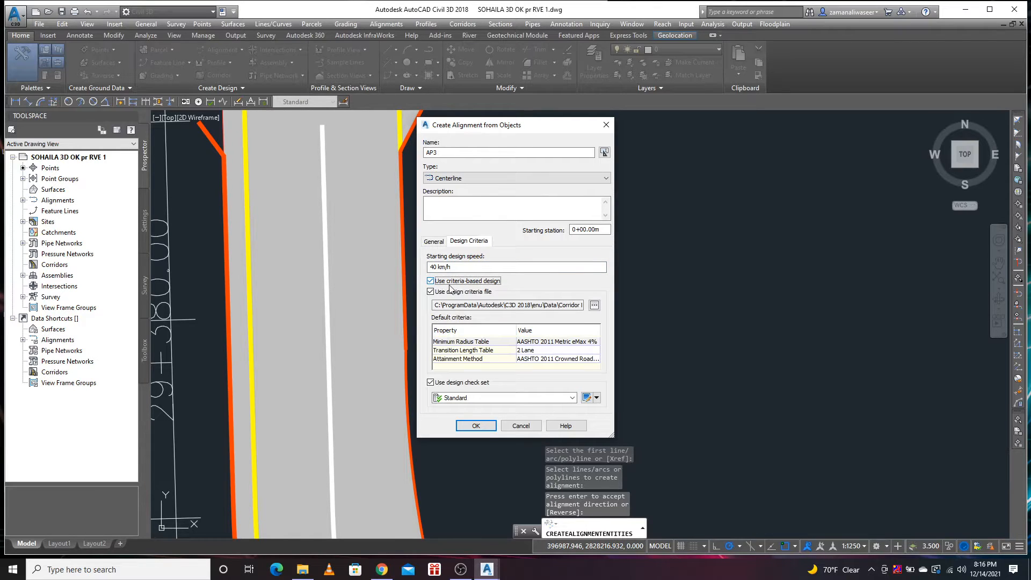
click(474, 428)
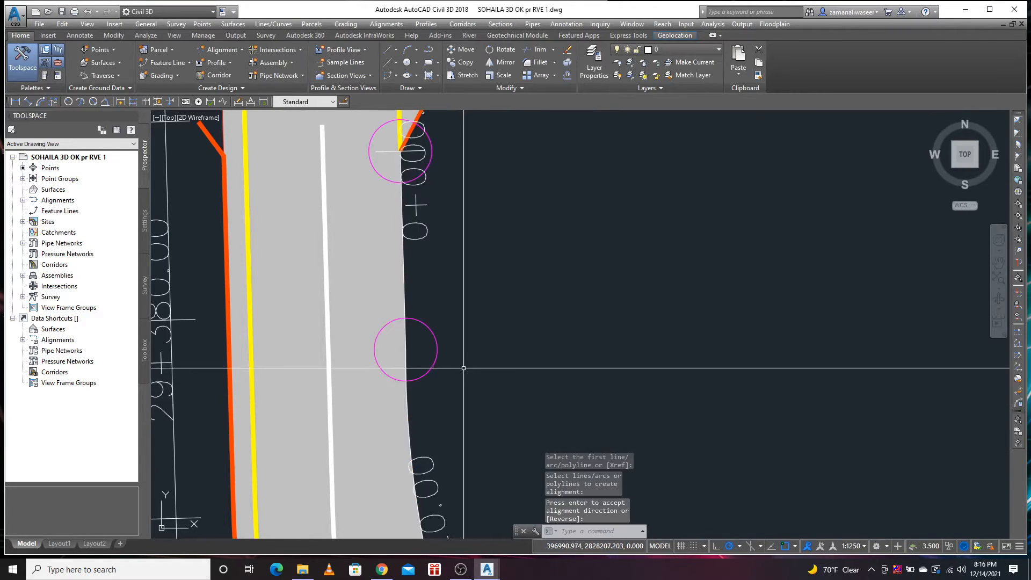
- Inspect the south point of the central island's circular kerb line and undo the grip edit made on it
scroll(446, 231, down, 5)
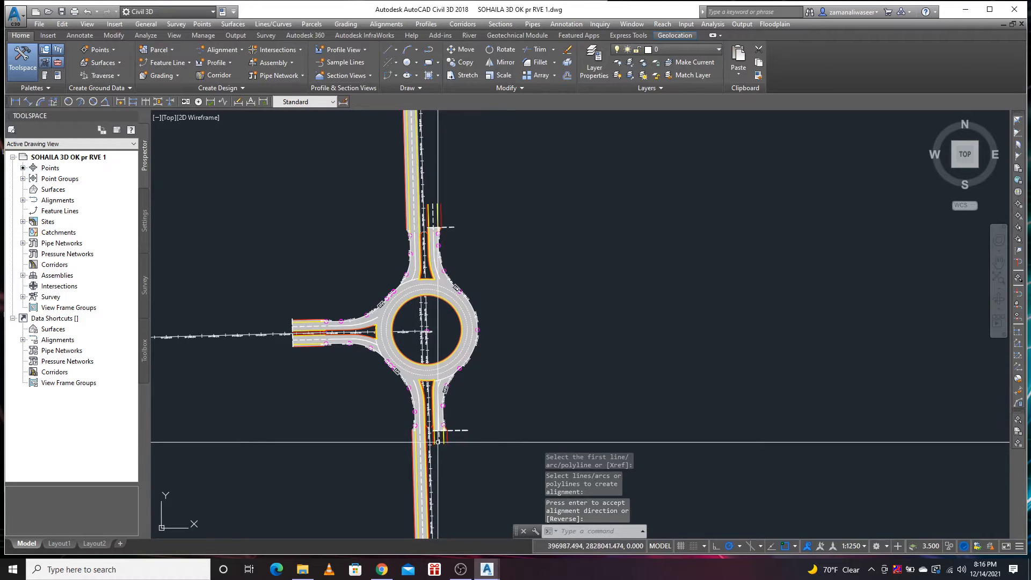
scroll(415, 340, up, 6)
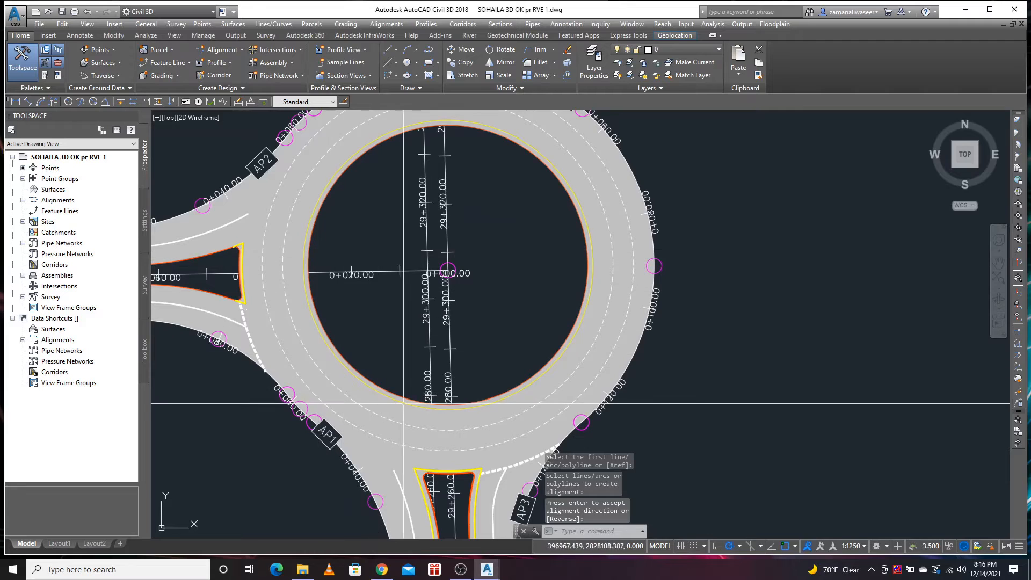
scroll(451, 410, up, 3)
click(458, 391)
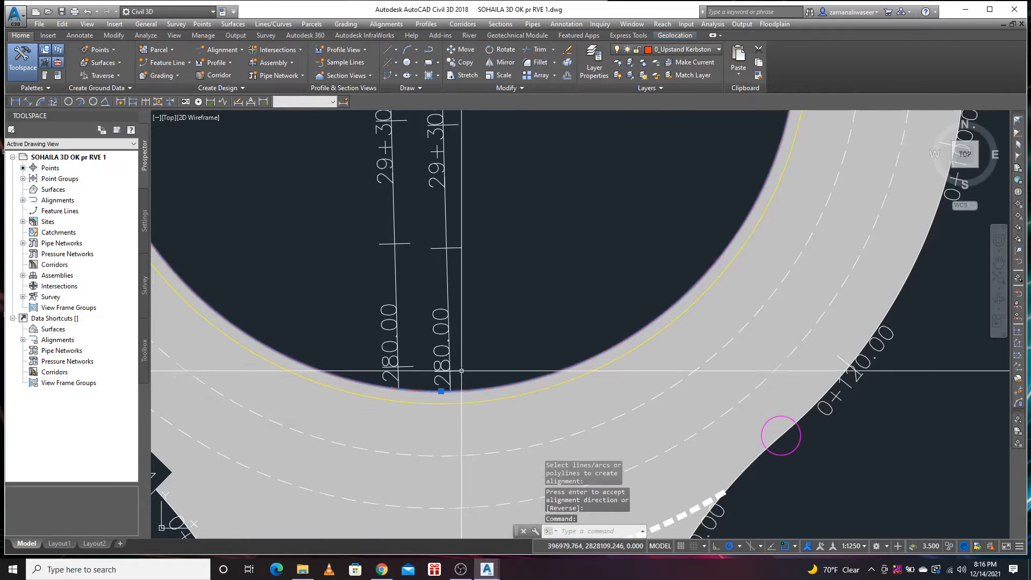
scroll(434, 397, up, 2)
scroll(434, 395, up, 2)
key(Escape)
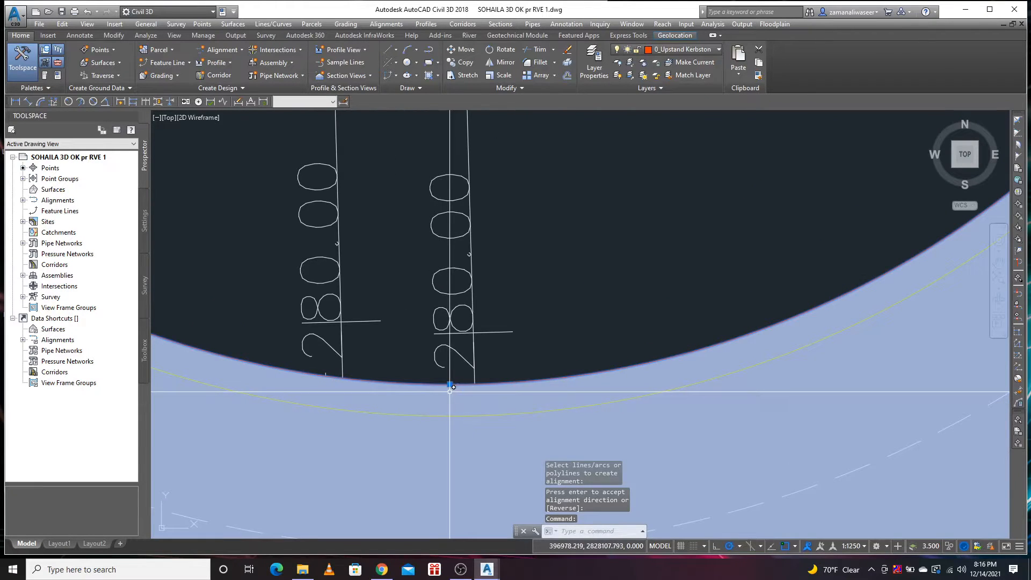
scroll(432, 371, up, 2)
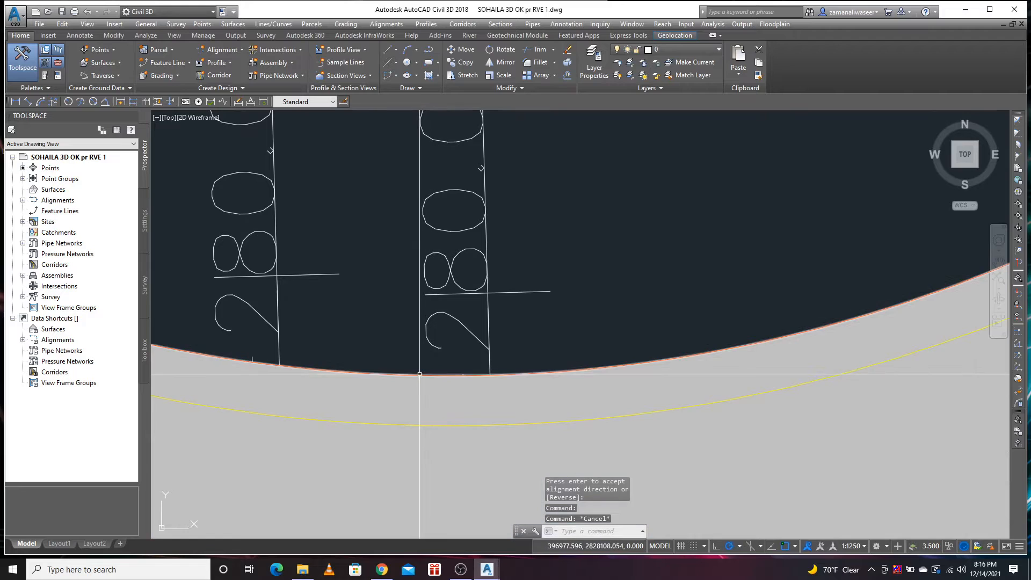
click(435, 370)
scroll(465, 369, down, 2)
scroll(465, 369, down, 3)
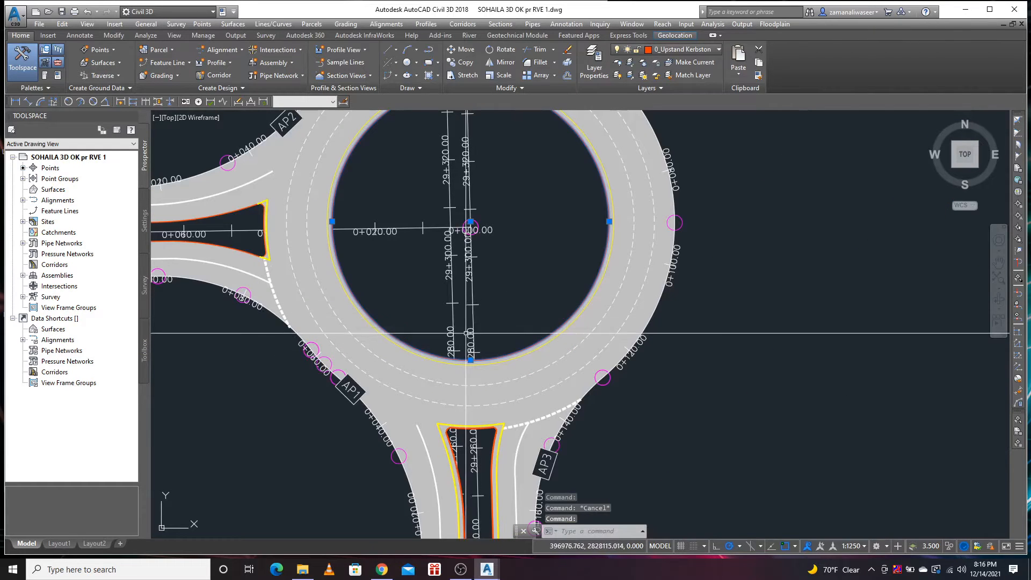
key(ctrl+z)
key(Escape)
- Start an alignment from objects on the central island's circular kerb line, picked near its south point, and accept its direction
click(222, 50)
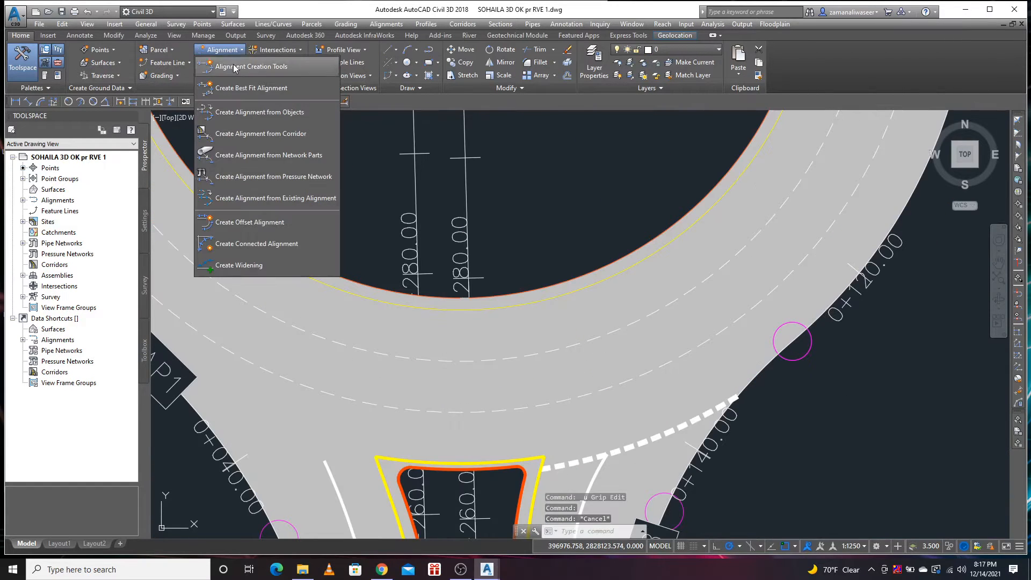
click(252, 114)
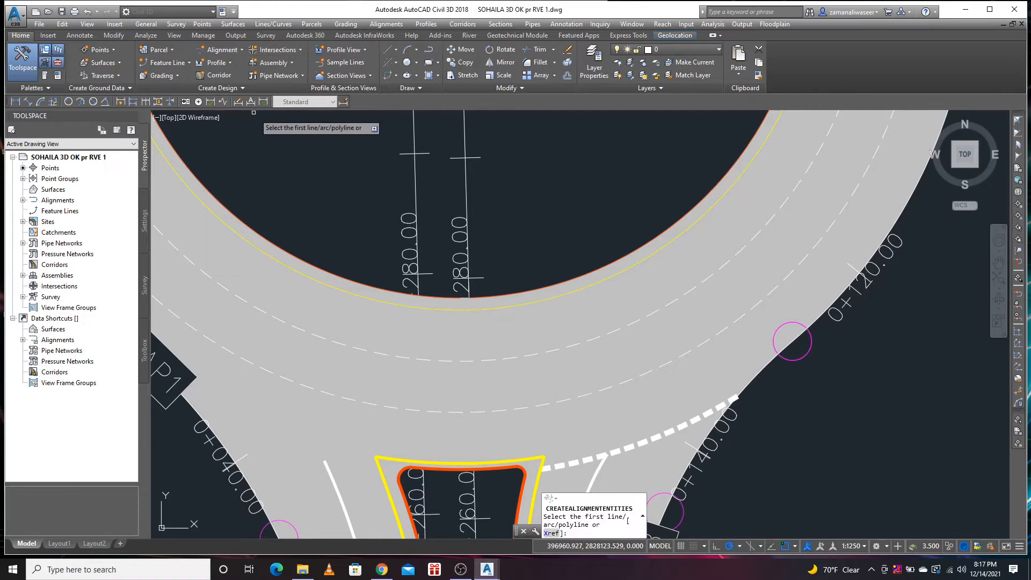
scroll(459, 303, up, 2)
click(486, 292)
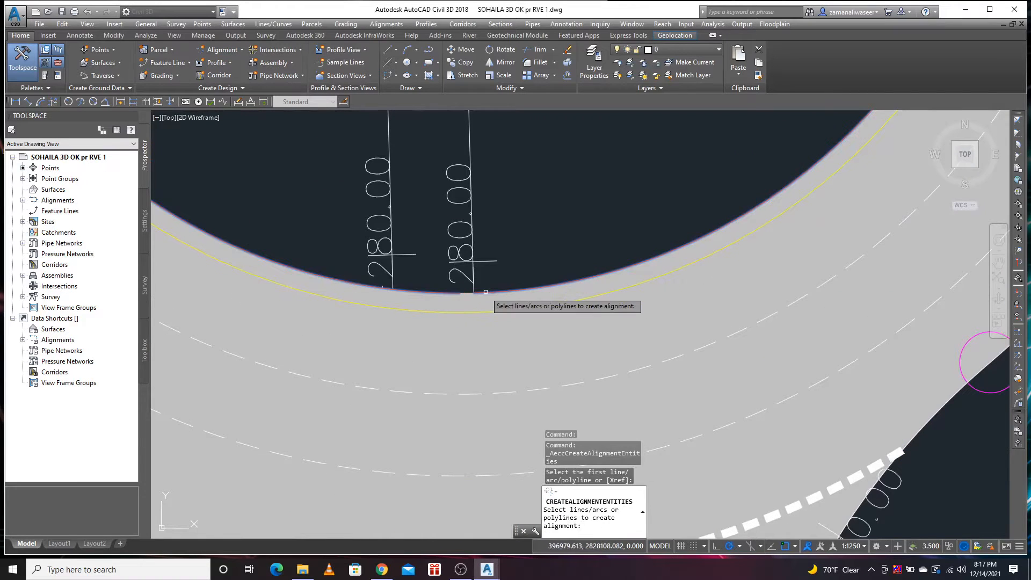
key(Return)
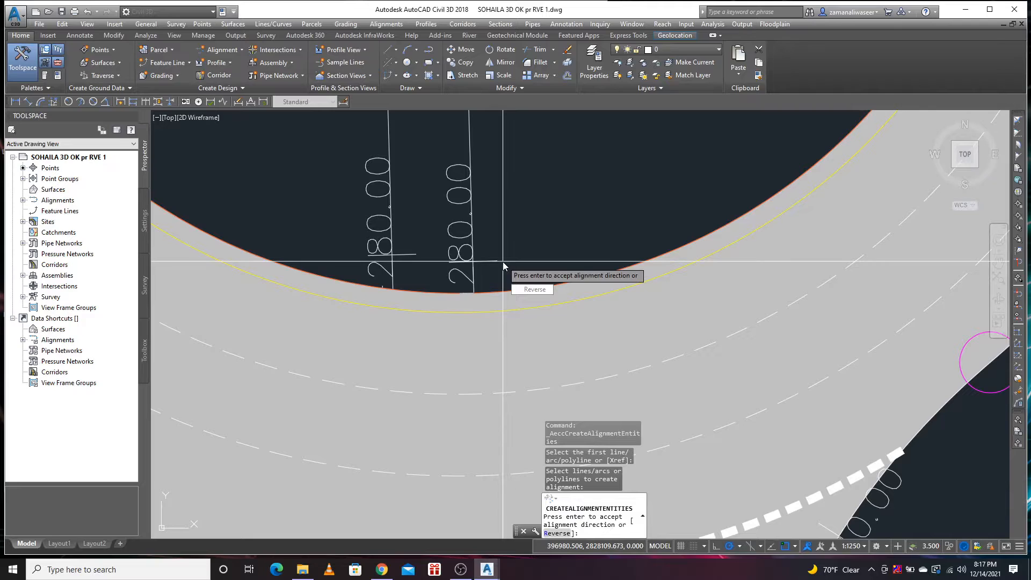
key(Return)
- Set the central island alignment's starting design speed to 40 km/h and create it under the default name template
click(467, 243)
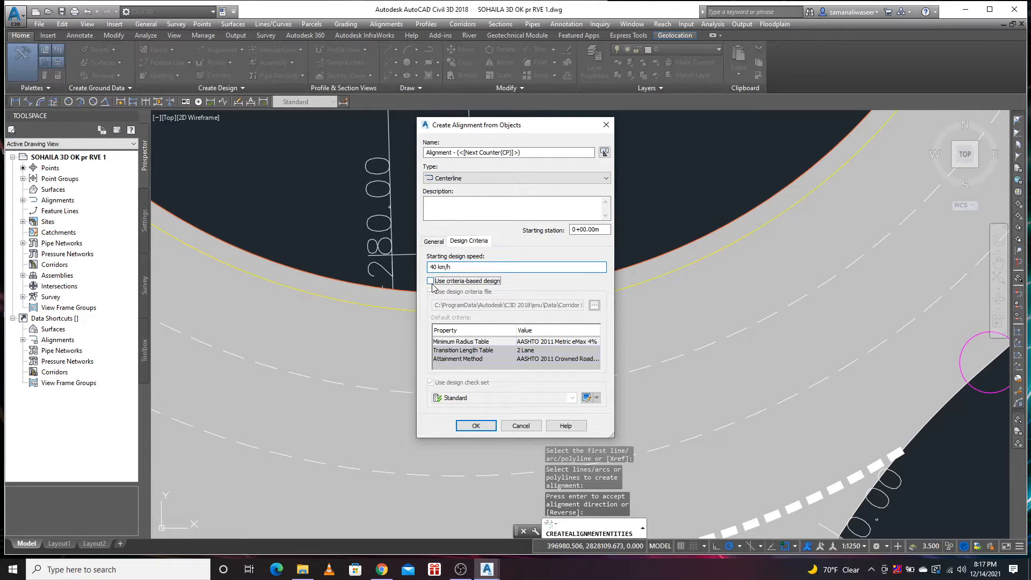
click(476, 425)
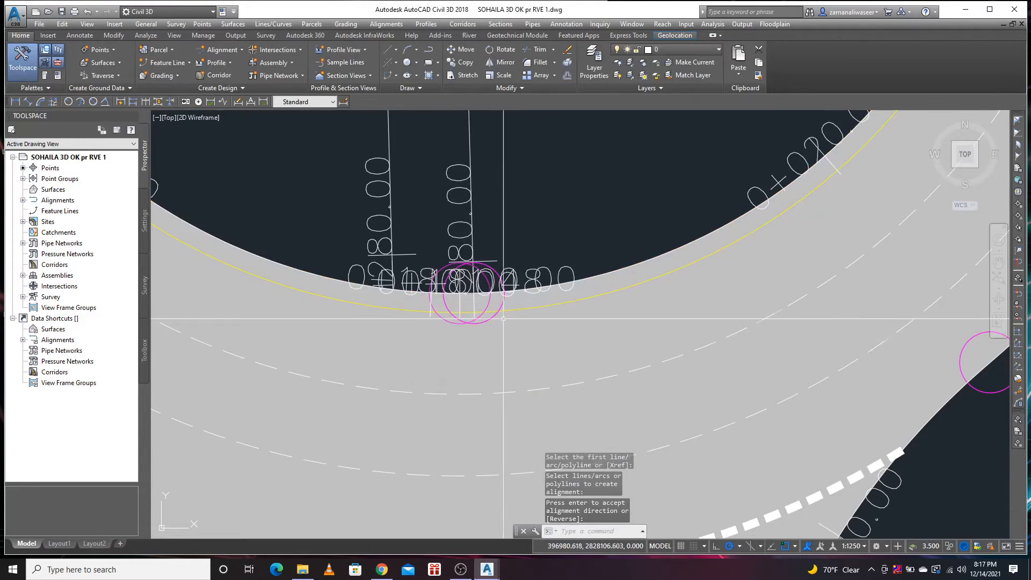
scroll(506, 322, down, 5)
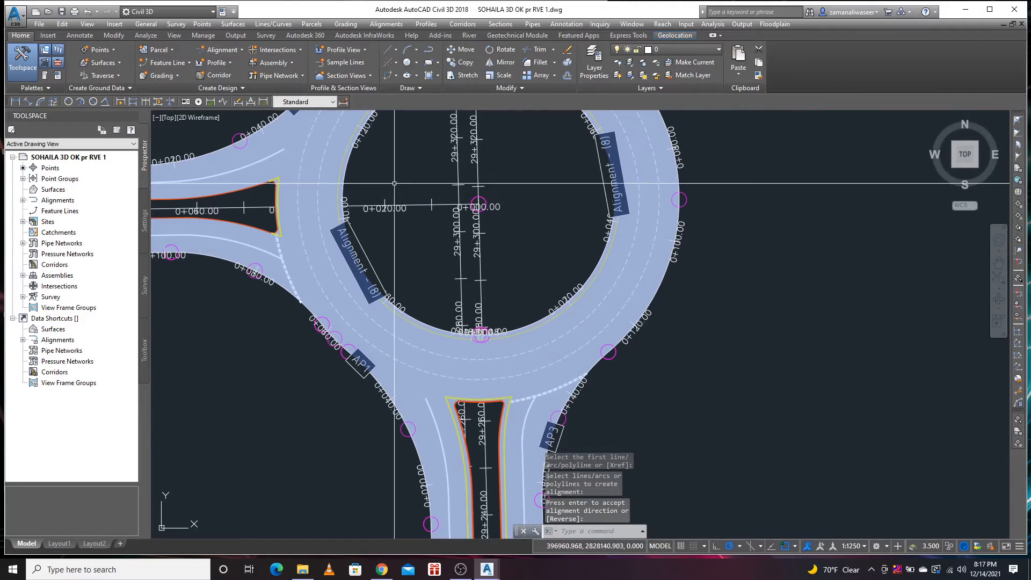
scroll(500, 376, down, 2)
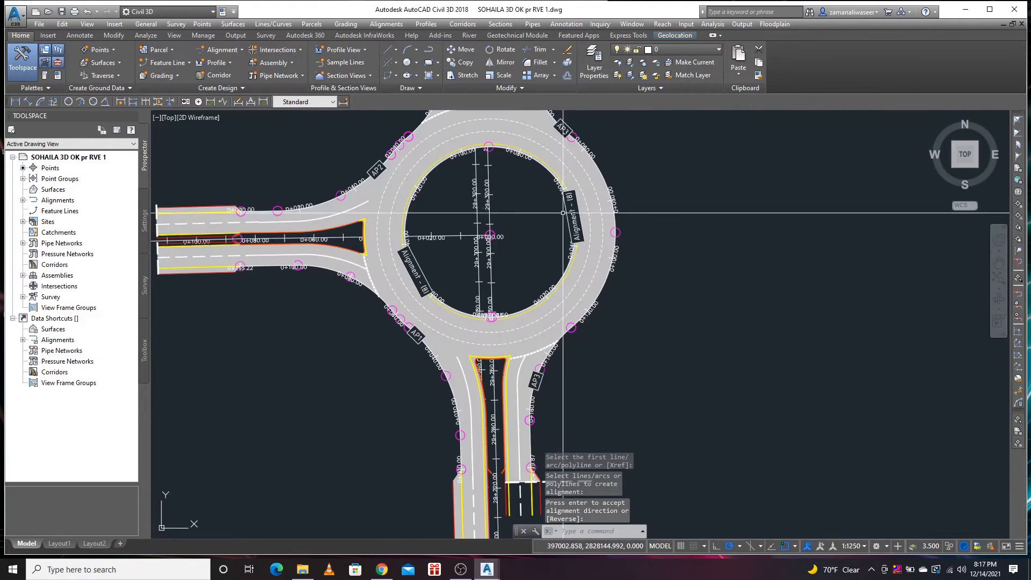
- Rename the central island's circular alignment to RA in its alignment properties, keeping the Standard style
scroll(559, 269, up, 4)
click(555, 280)
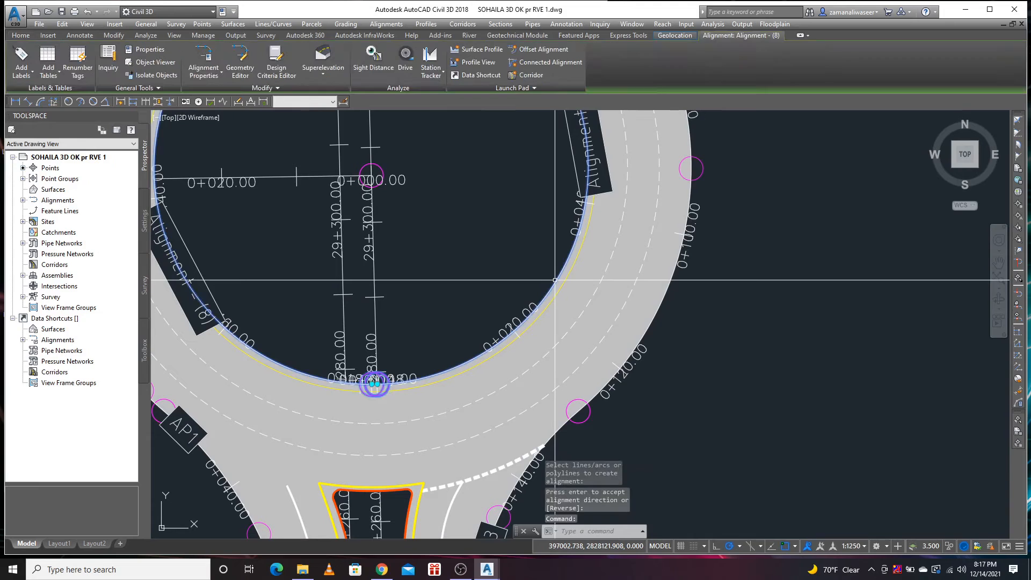
right_click(555, 280)
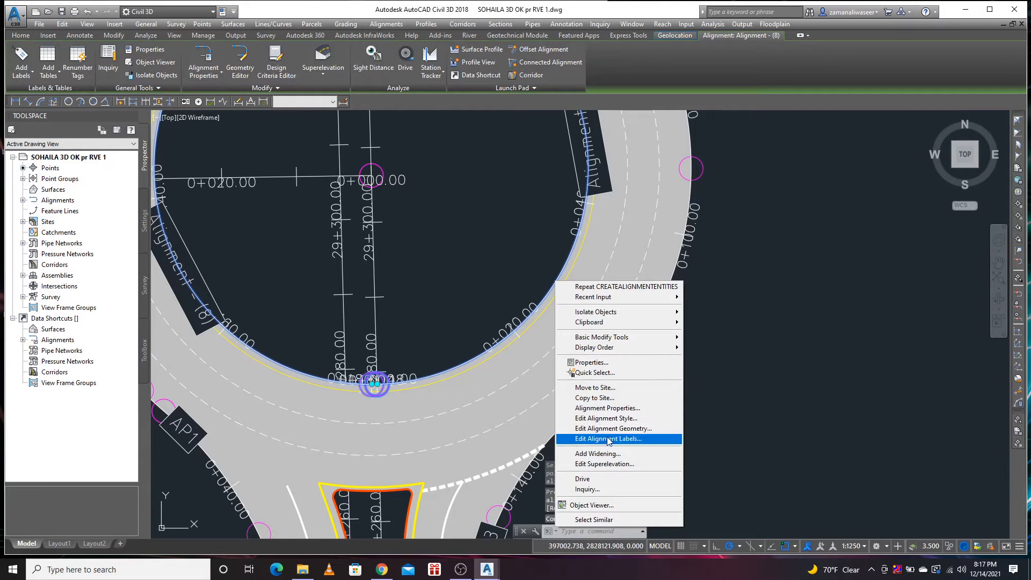
click(604, 408)
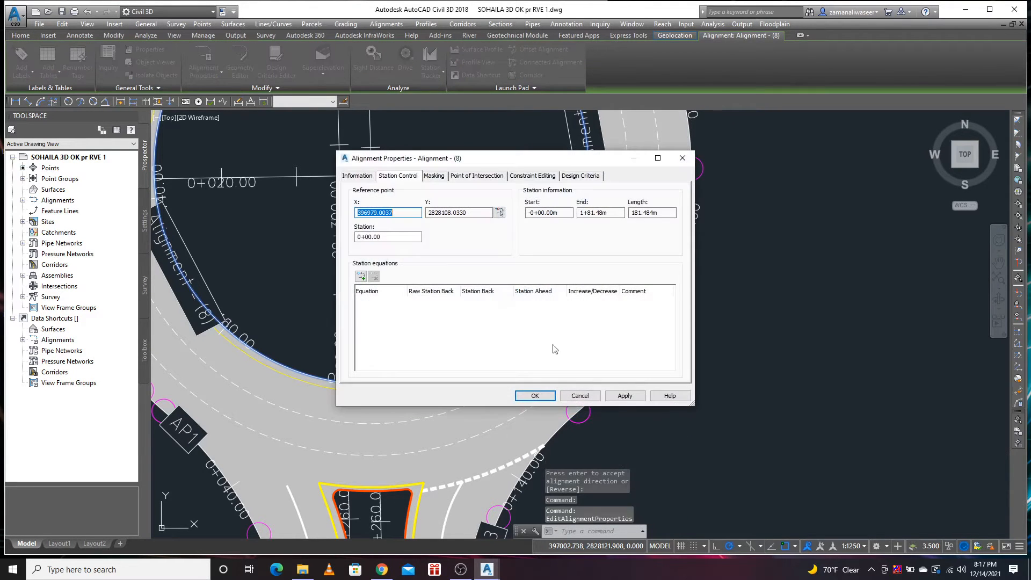
click(357, 176)
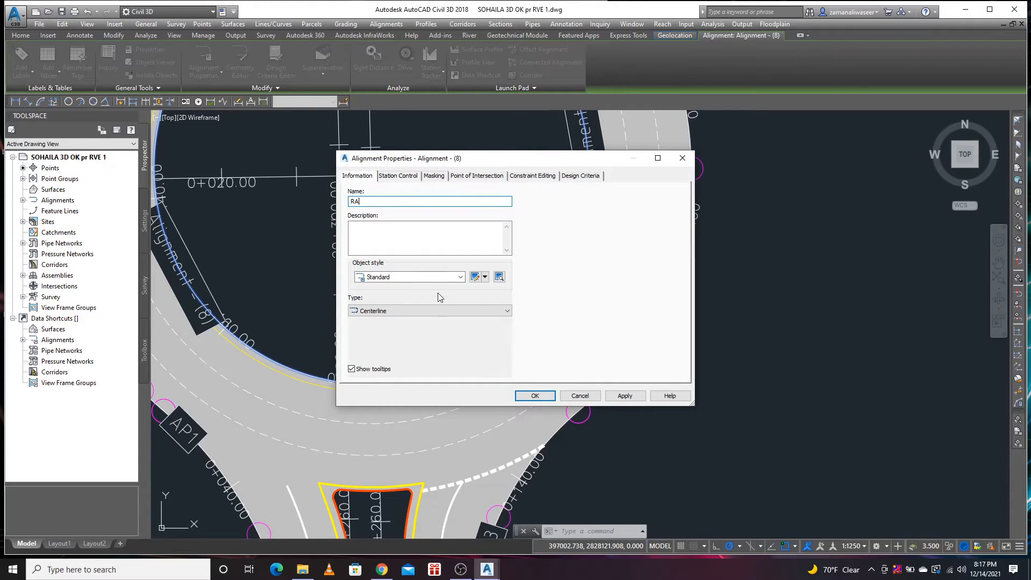
click(428, 278)
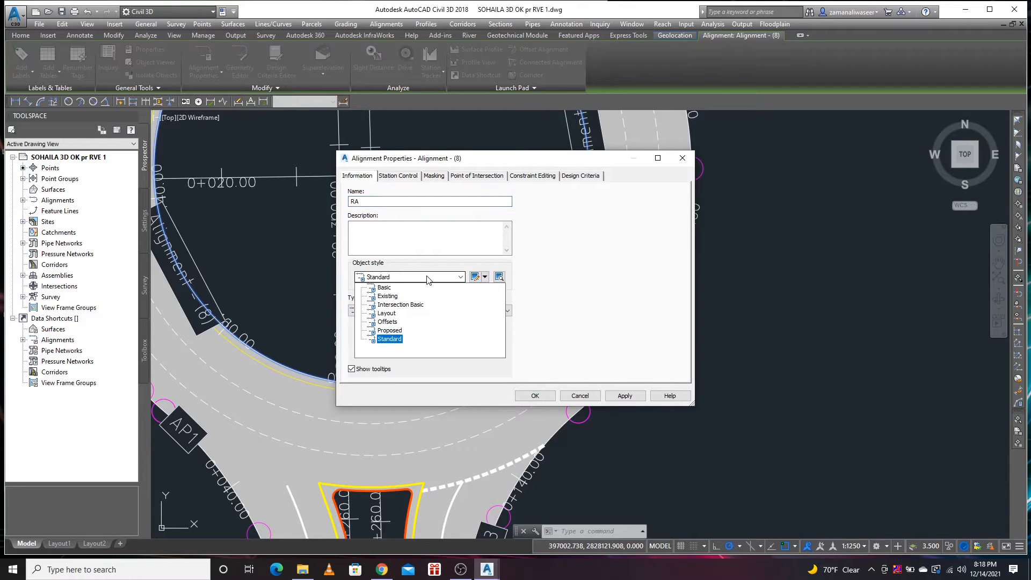
click(429, 278)
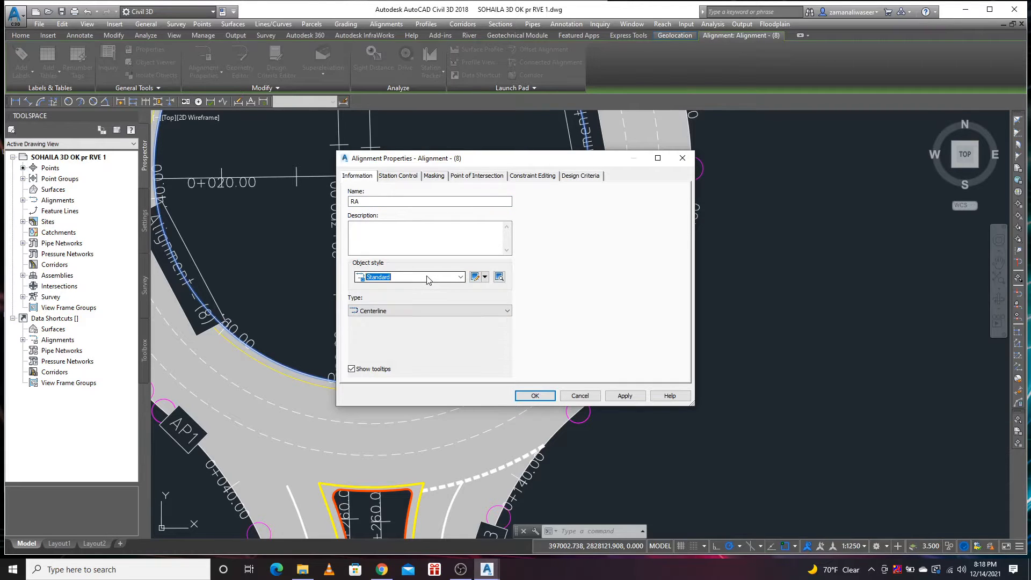
click(527, 393)
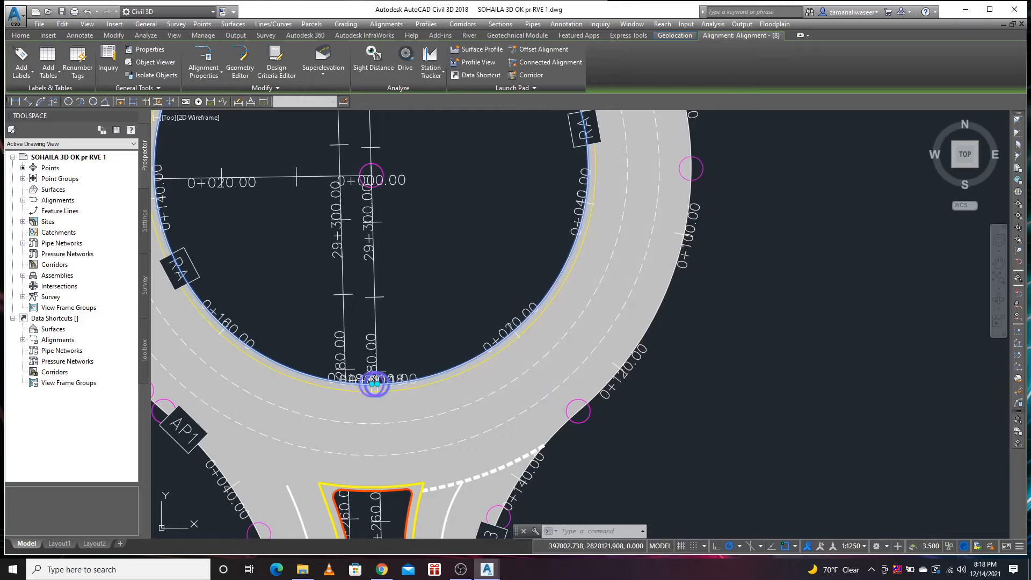
scroll(556, 195, down, 2)
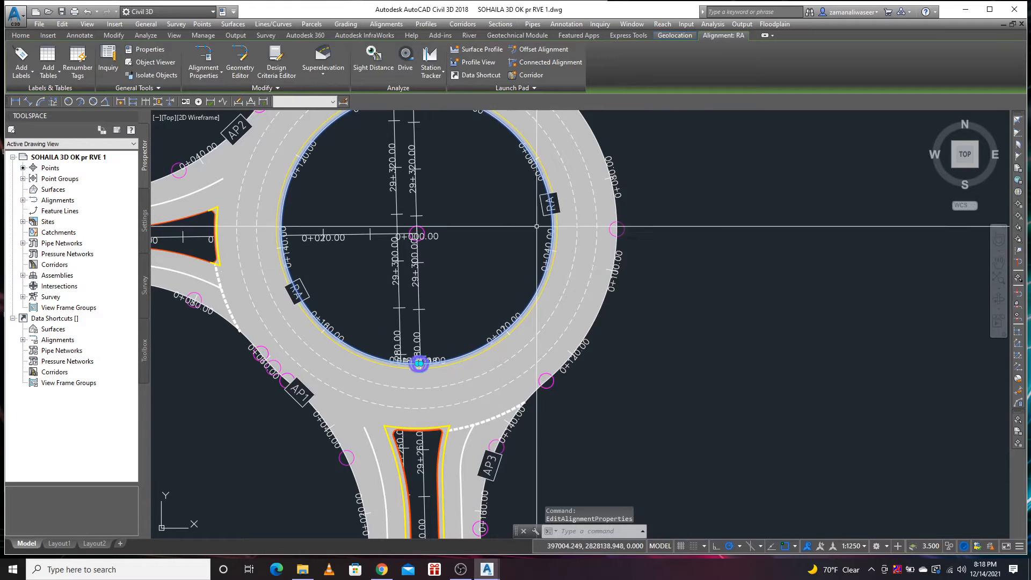
key(Escape)
- Examine the new alignments around the roundabout, following AP1 from its start on the south leg to its end on the west leg
scroll(472, 278, down, 2)
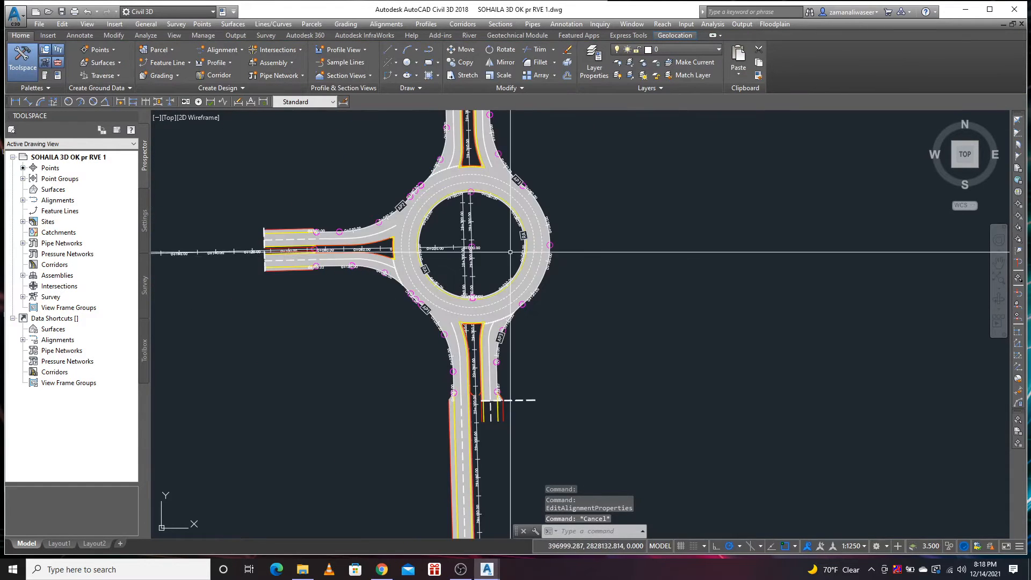
scroll(484, 317, up, 3)
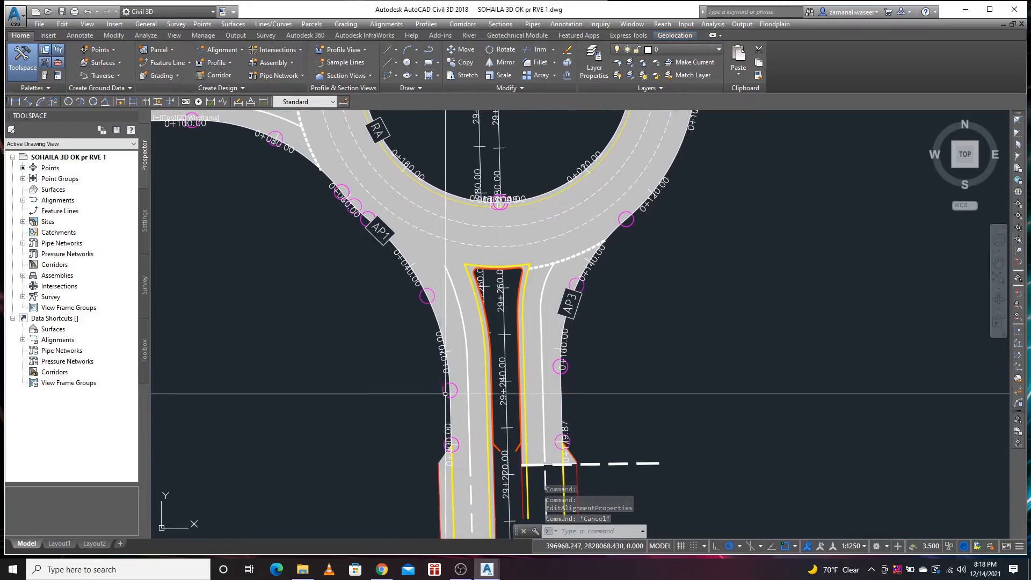
scroll(429, 344, down, 2)
scroll(433, 377, up, 2)
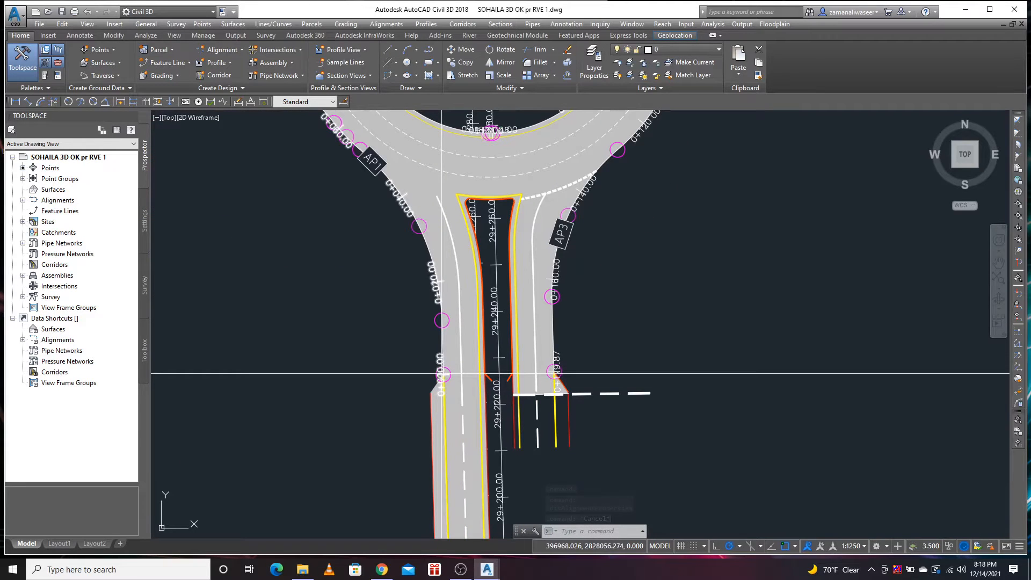
scroll(441, 365, down, 4)
scroll(273, 251, up, 5)
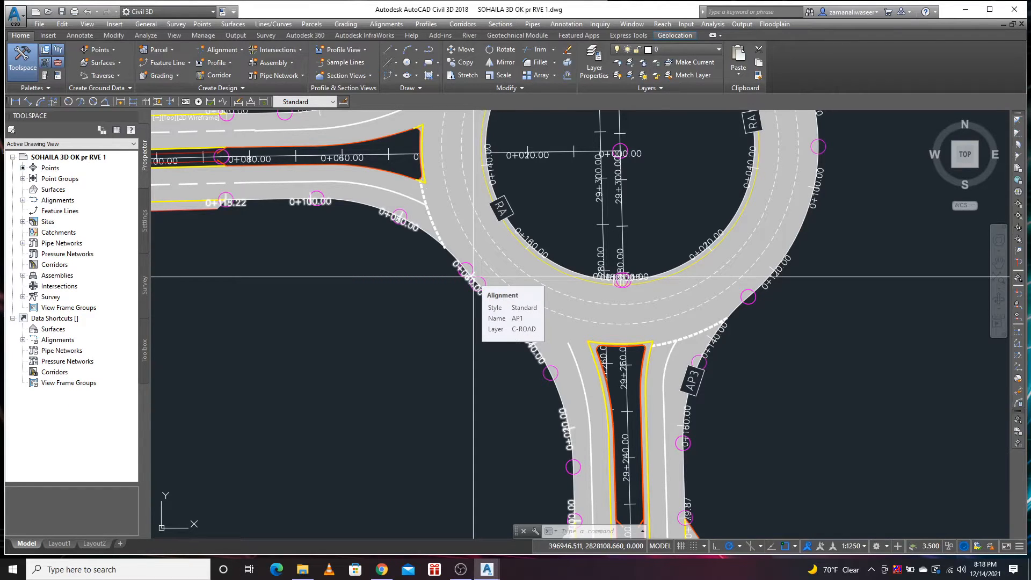
scroll(473, 278, down, 3)
scroll(330, 226, up, 5)
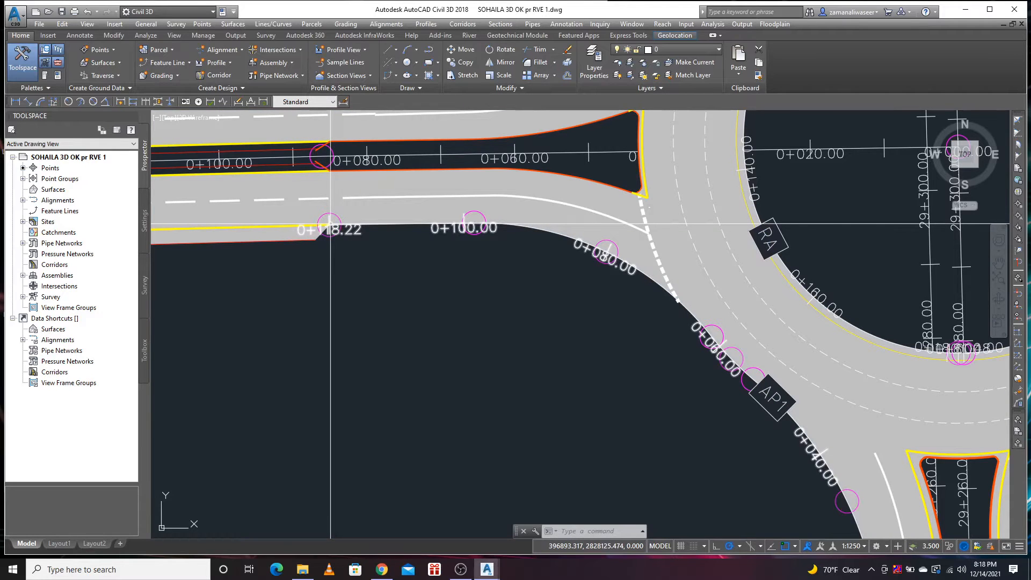
- Examine where AP1, AP3 and RA meet the leg alignments, at the leg ends, RA's south point and the west centreline crossing
scroll(331, 223, down, 5)
scroll(518, 317, up, 4)
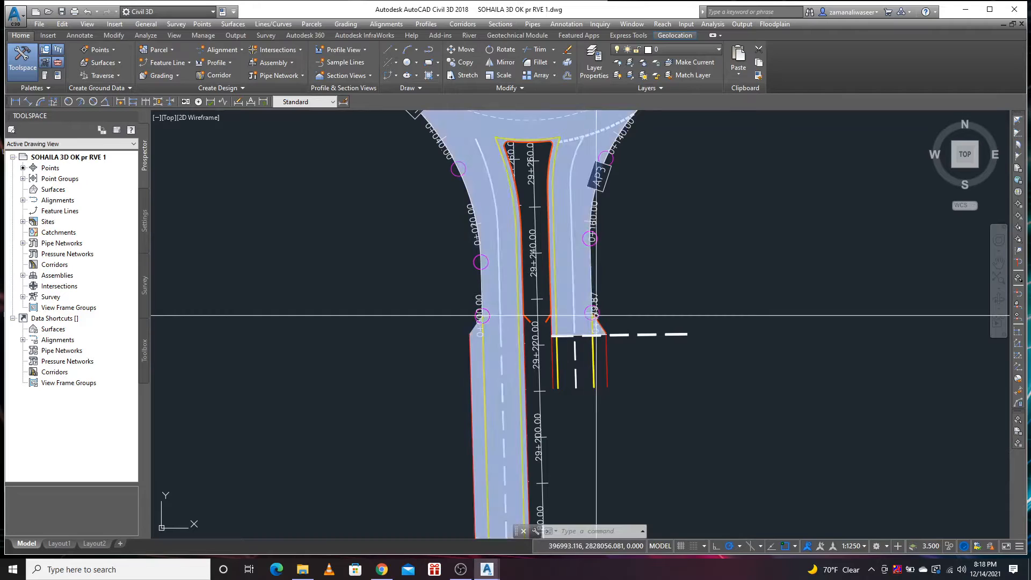
scroll(602, 312, down, 5)
middle_drag(468, 215, 439, 254)
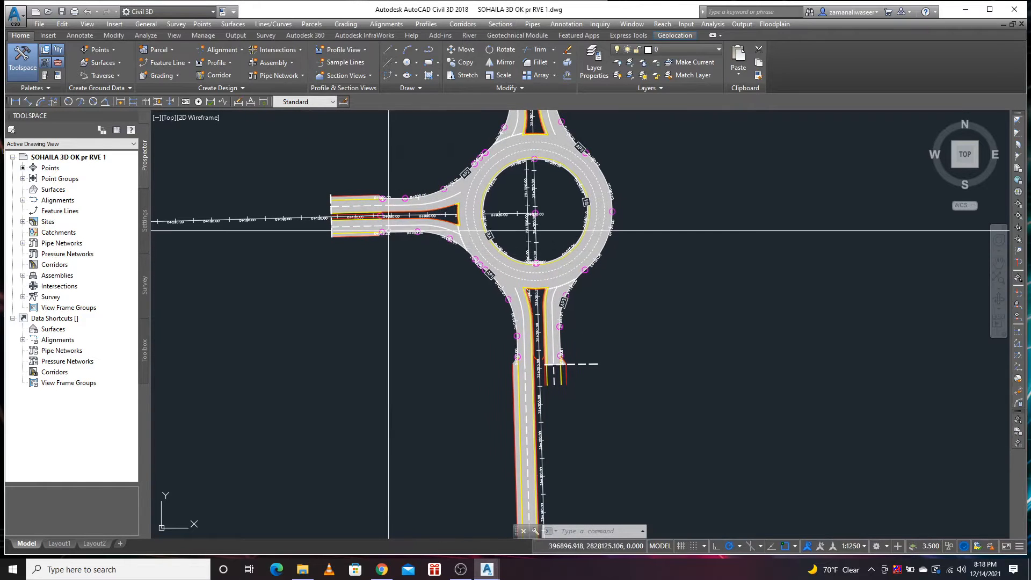
scroll(462, 250, up, 3)
scroll(544, 241, up, 3)
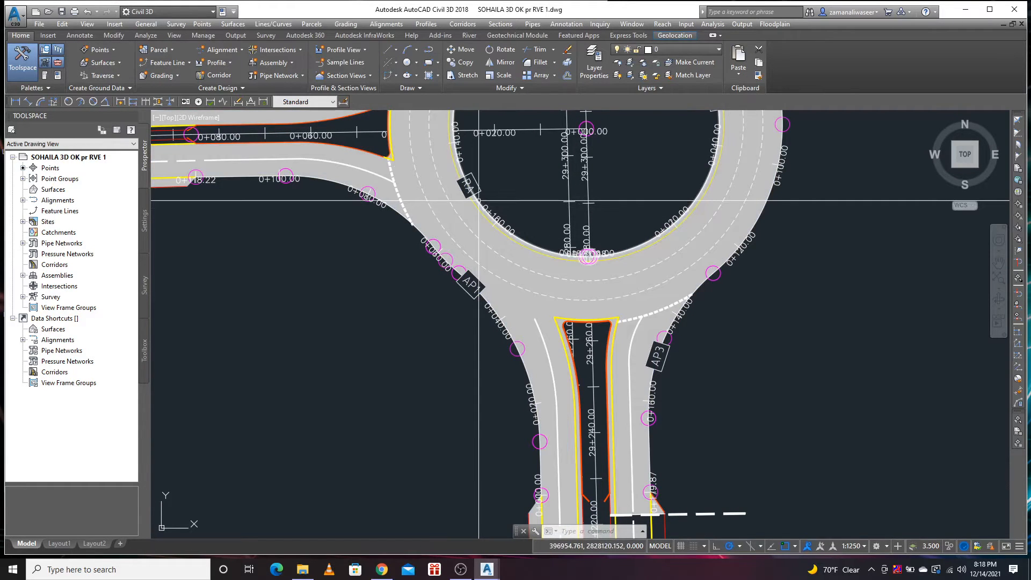
scroll(479, 201, down, 3)
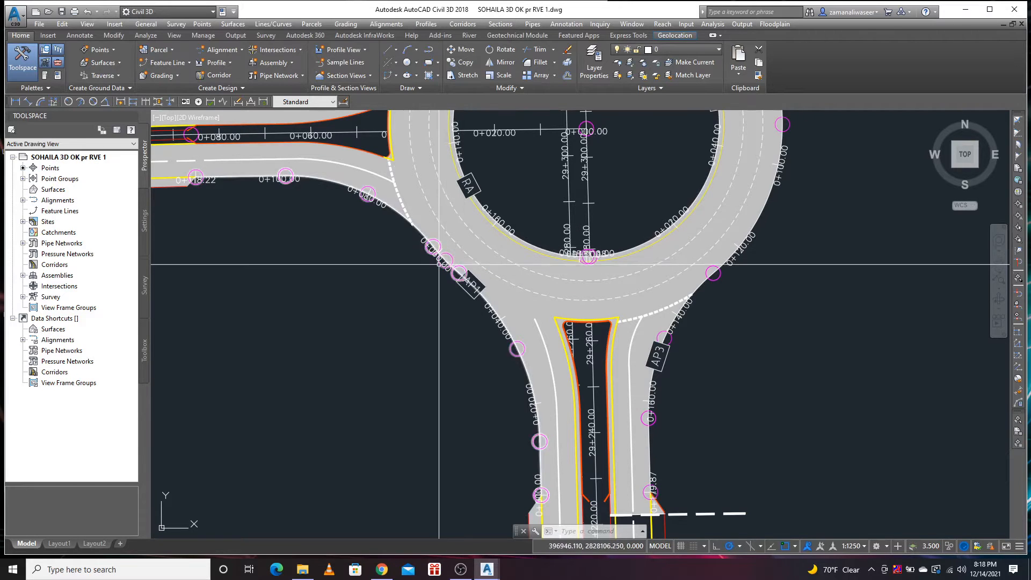
scroll(513, 267, up, 3)
scroll(513, 267, down, 2)
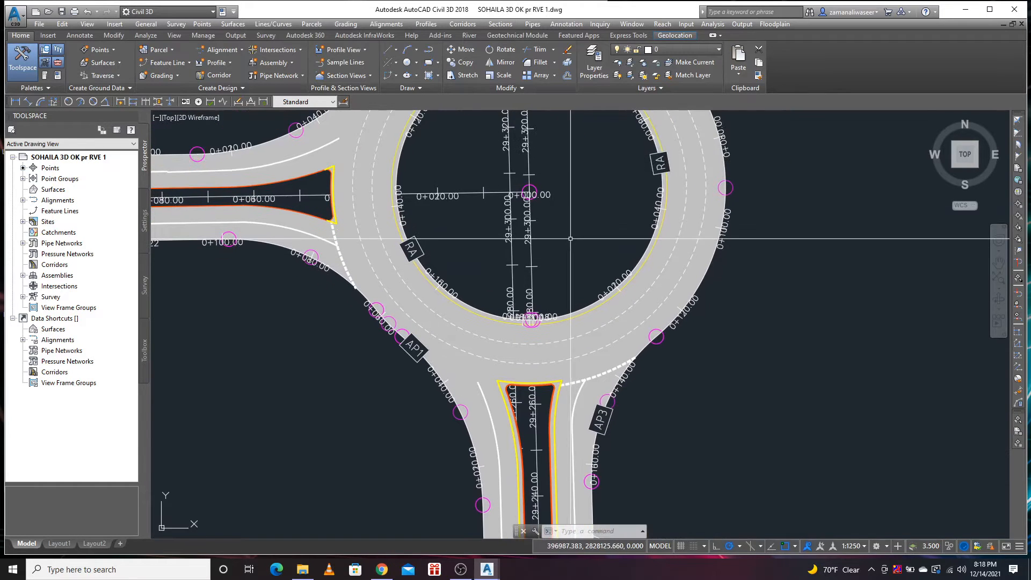
scroll(547, 275, up, 2)
scroll(515, 349, up, 4)
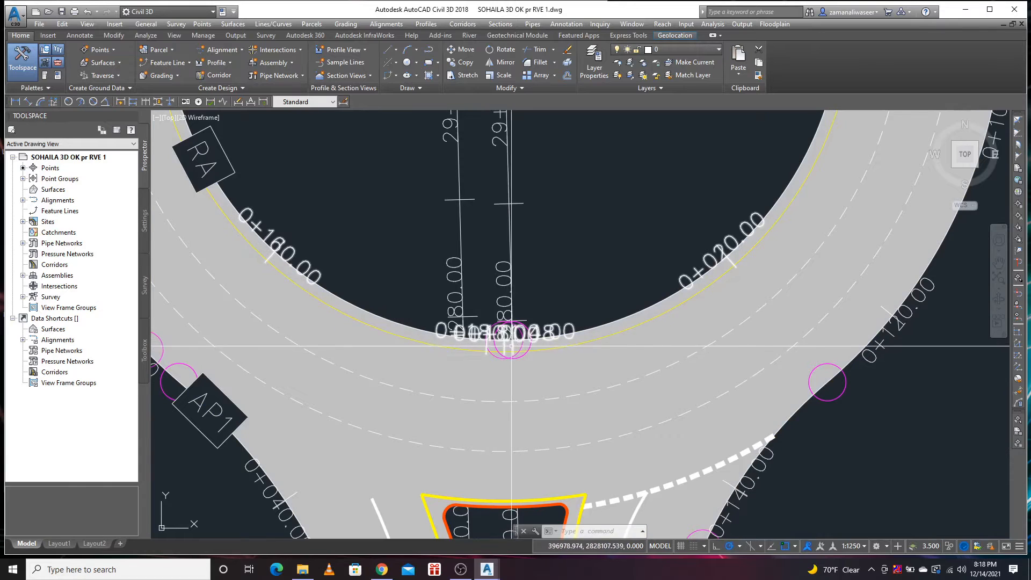
scroll(511, 343, down, 7)
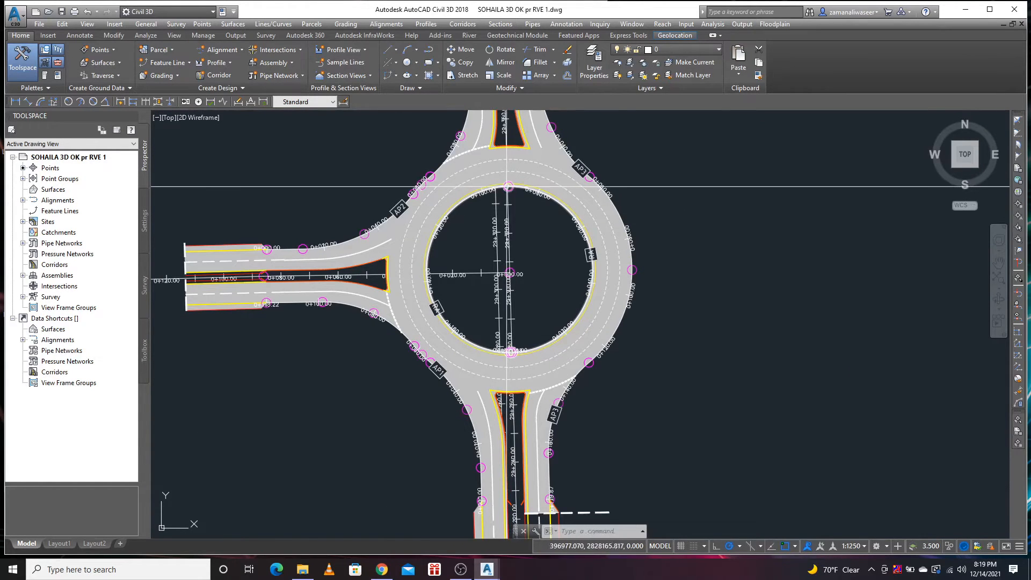
scroll(429, 276, up, 3)
scroll(429, 277, up, 2)
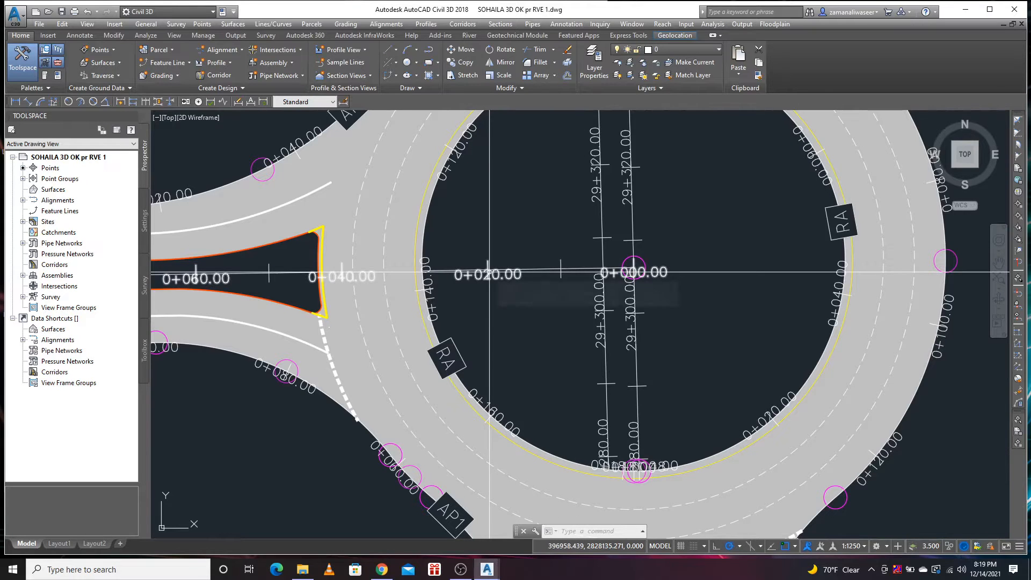
scroll(489, 273, down, 2)
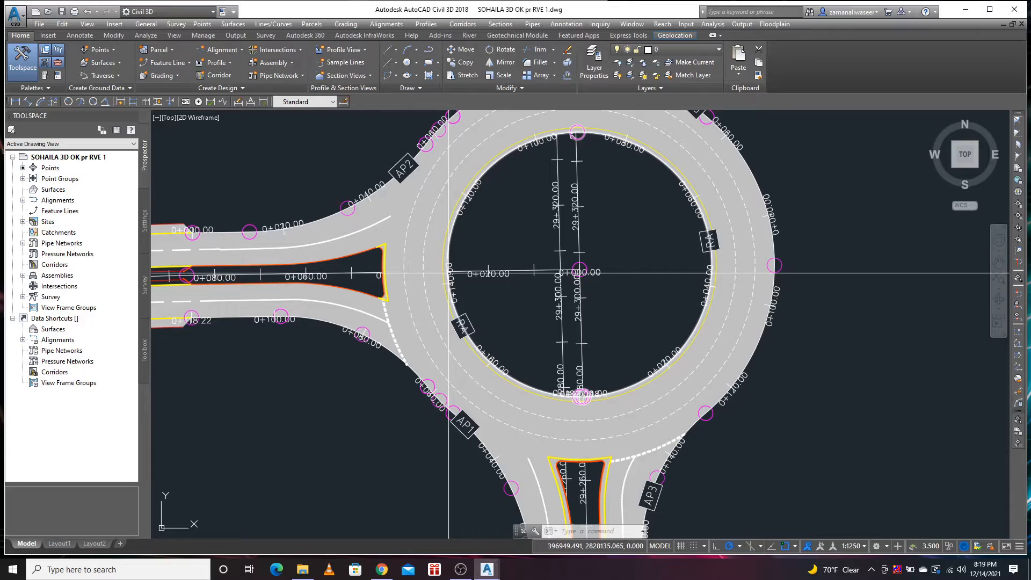
- Start creating Station/Offset points along the west leg's centreline alignment, using its Layout (81) profile for elevations
scroll(454, 273, down, 5)
scroll(536, 276, up, 3)
middle_drag(538, 113, 542, 221)
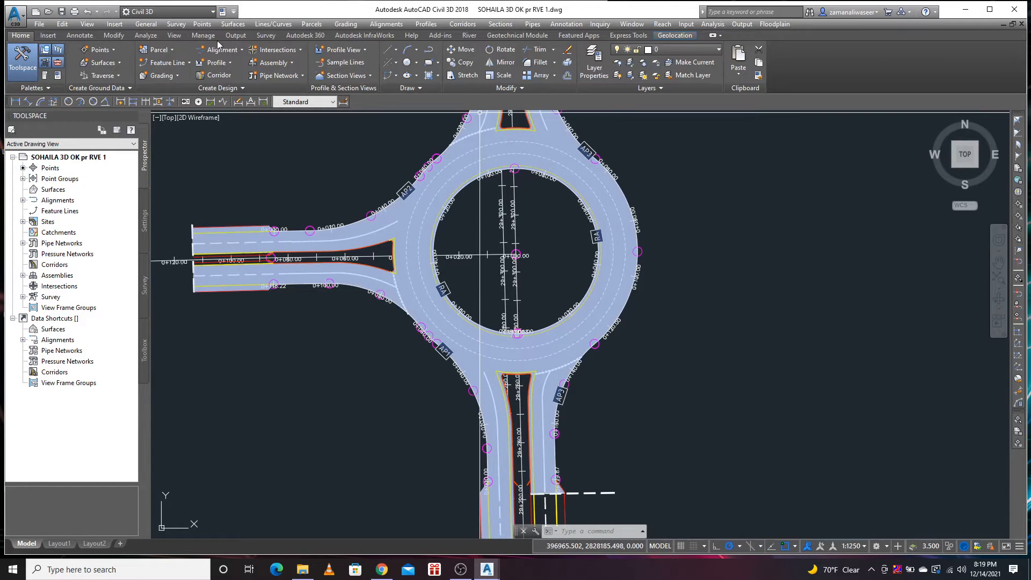
click(106, 51)
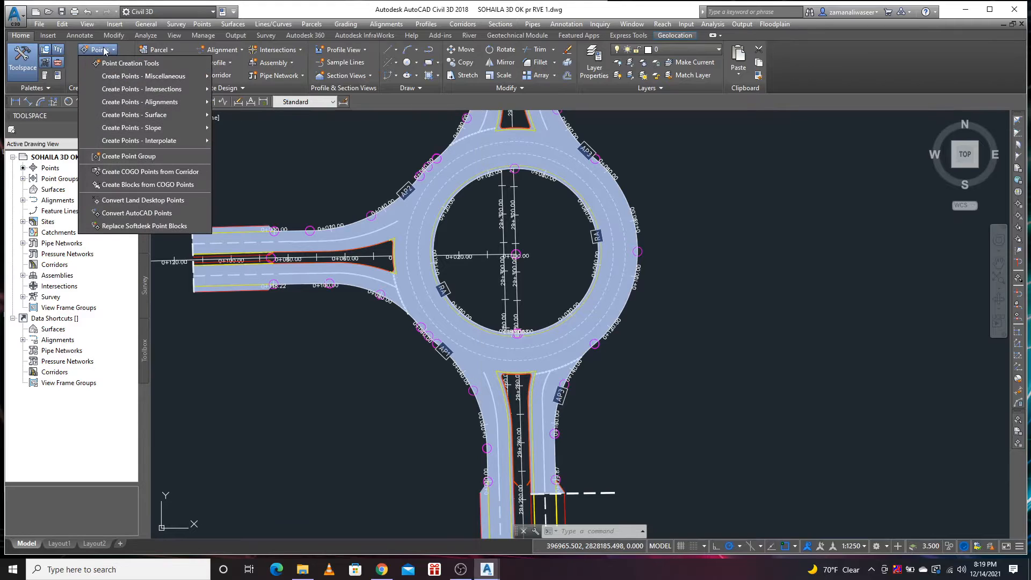
click(126, 65)
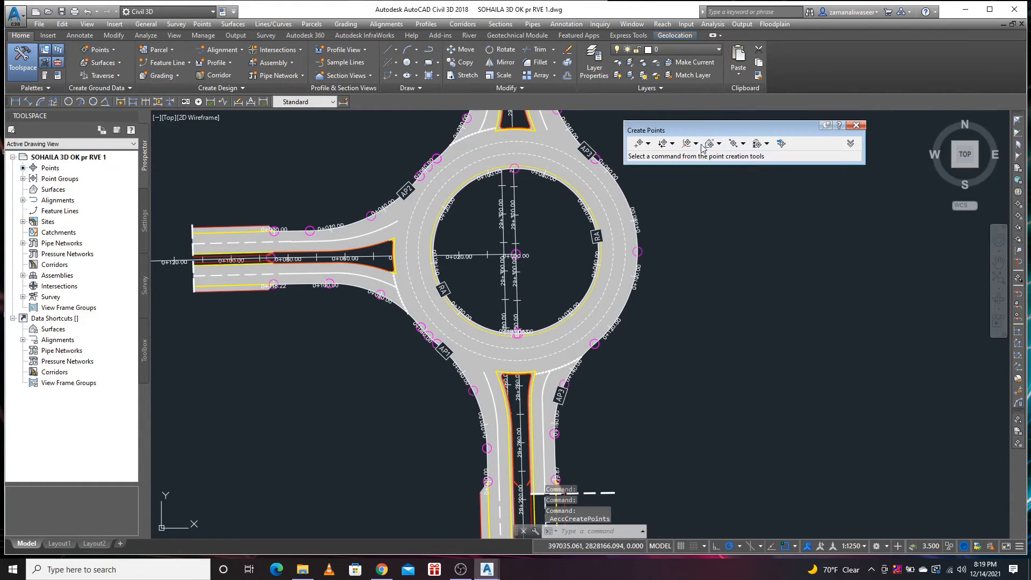
click(697, 144)
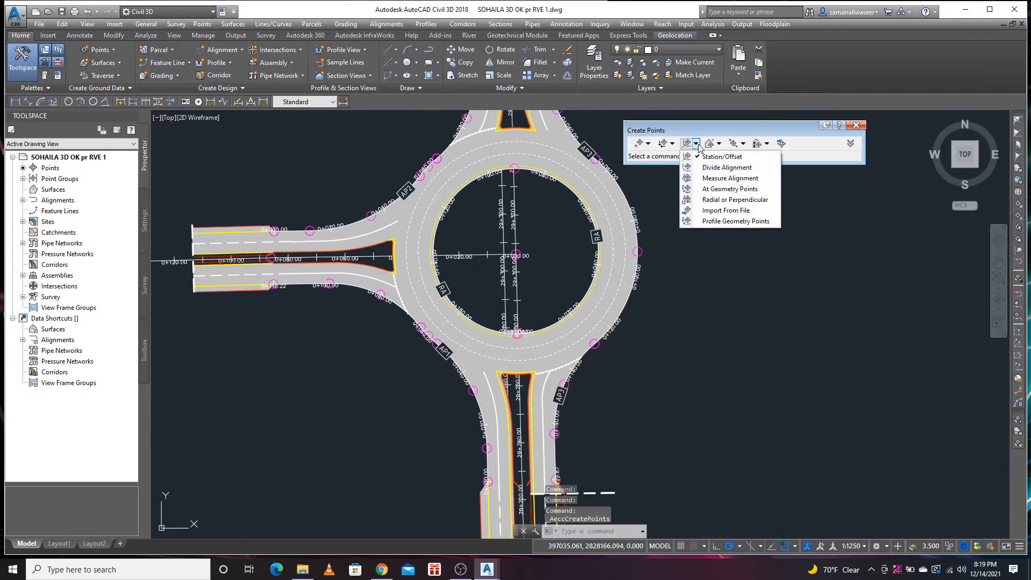
click(722, 157)
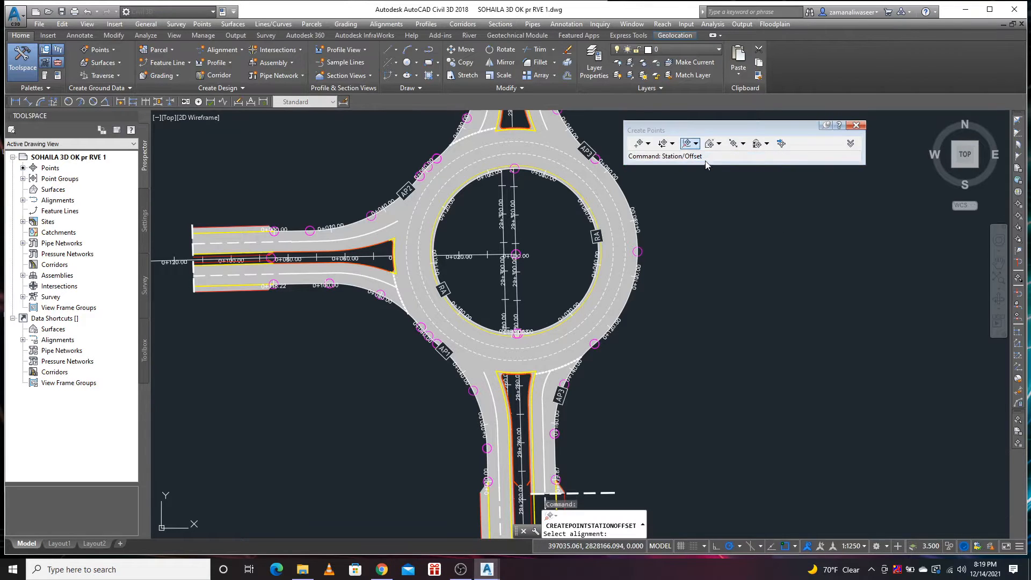
scroll(557, 268, up, 6)
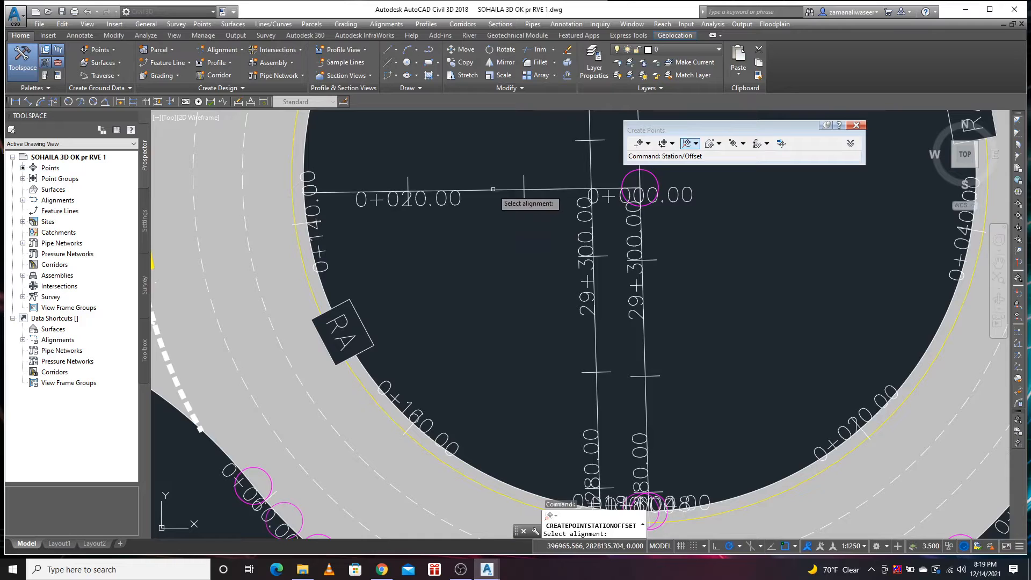
click(639, 188)
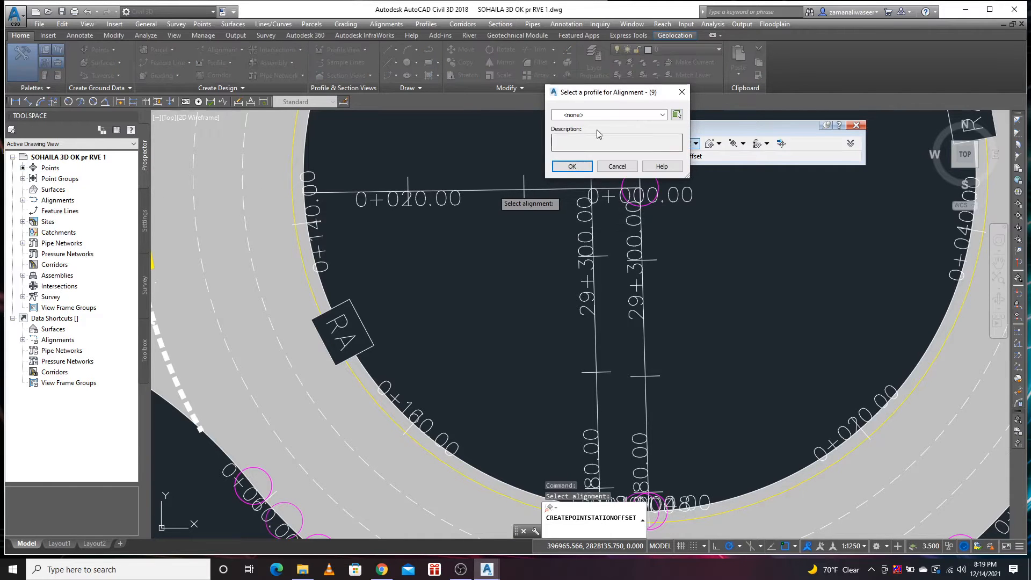
click(603, 115)
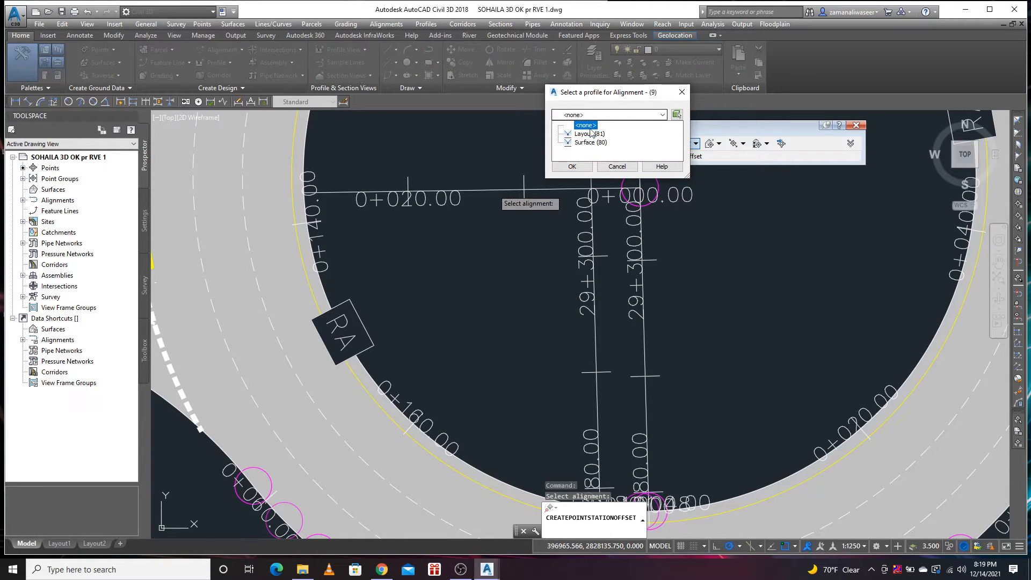
click(591, 134)
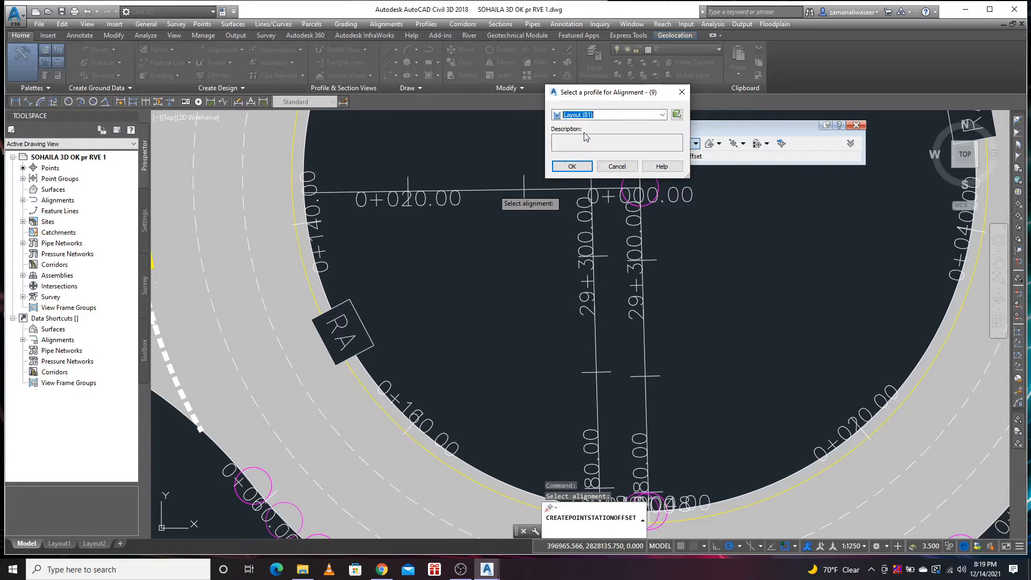
click(571, 167)
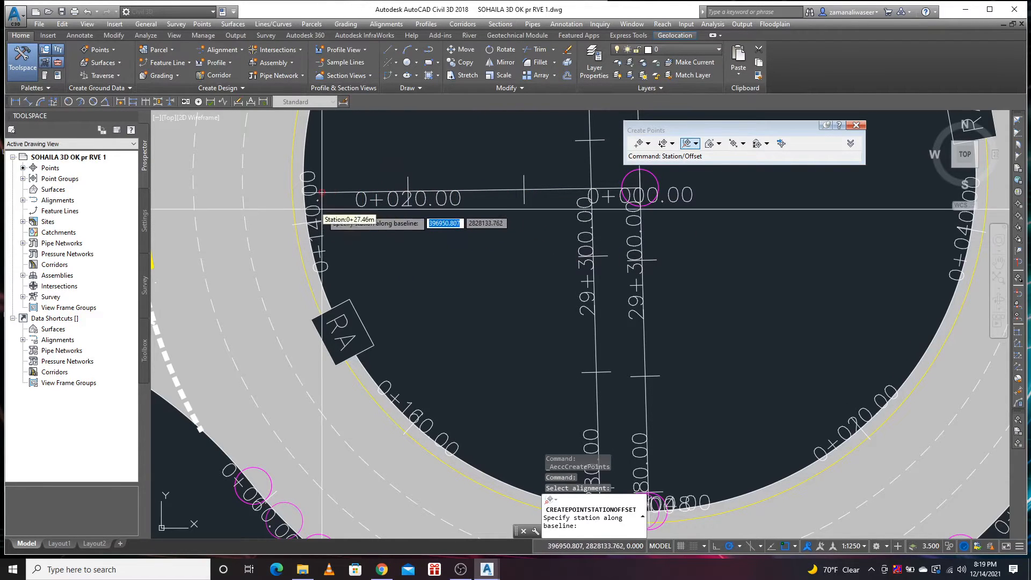
- Place a zero-offset point where the west leg alignment meets RA on the island's west side, keeping the default description
scroll(321, 209, up, 4)
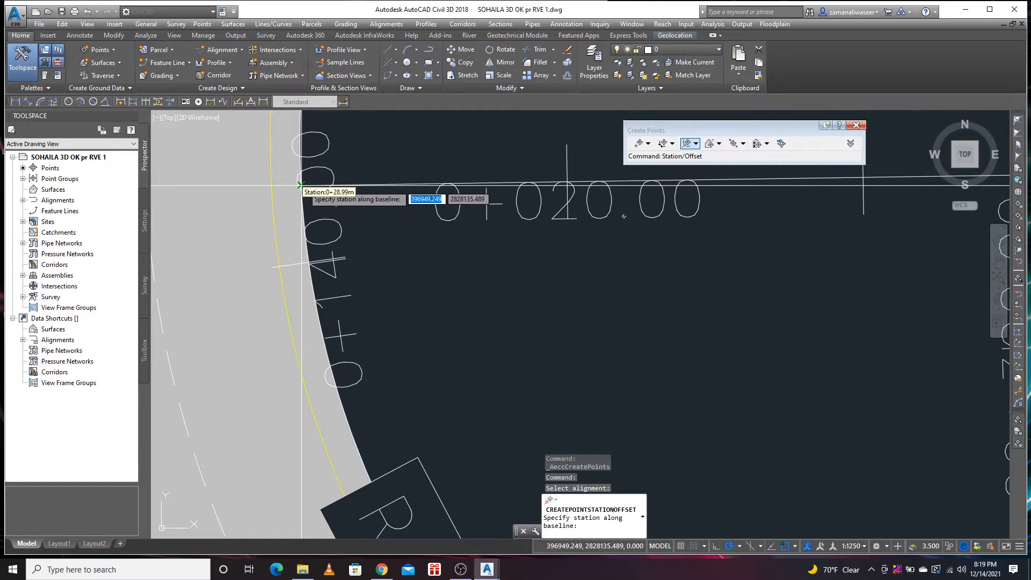
click(300, 184)
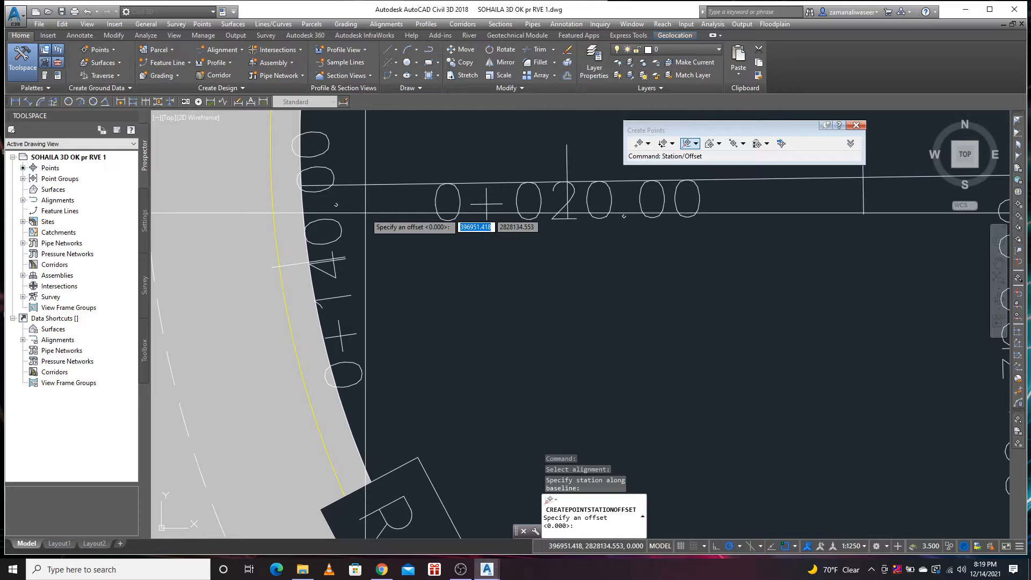
key(Return)
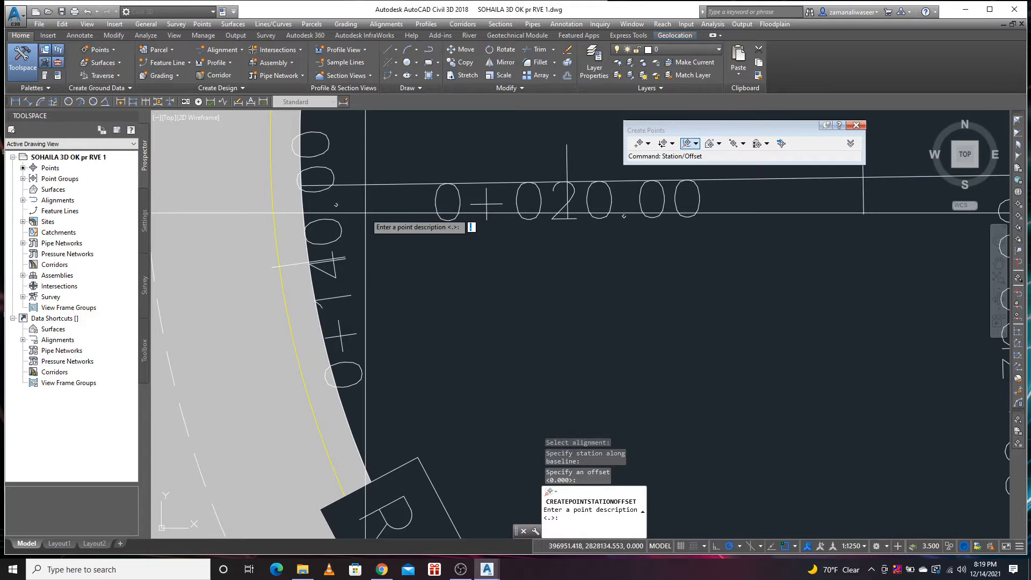
key(Return)
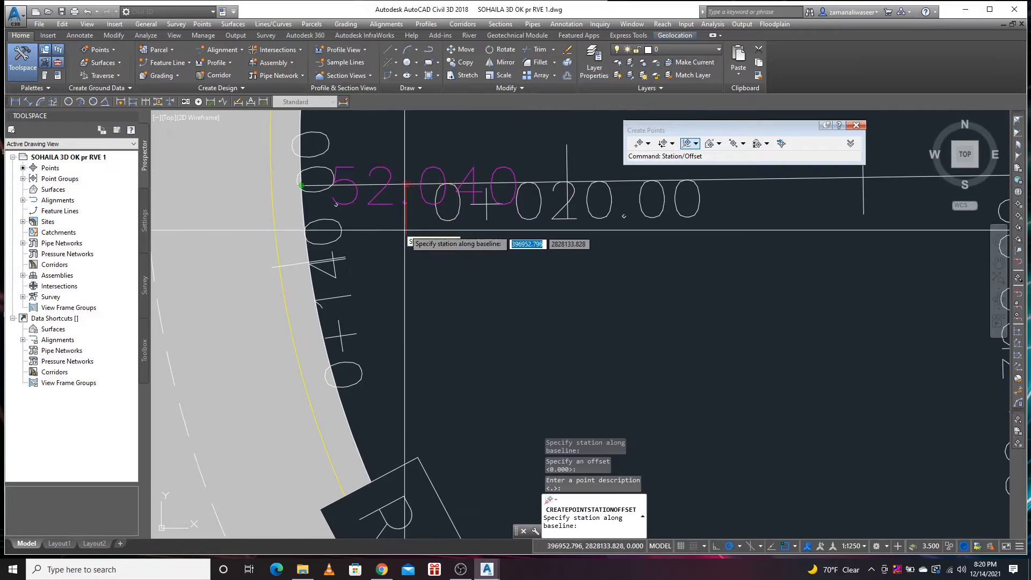
scroll(404, 265, down, 4)
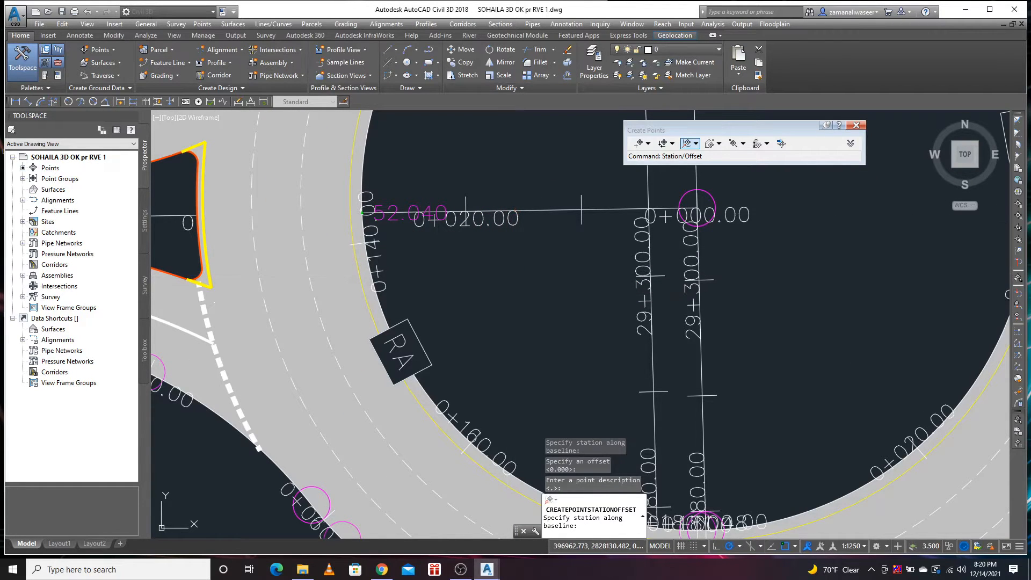
key(Escape)
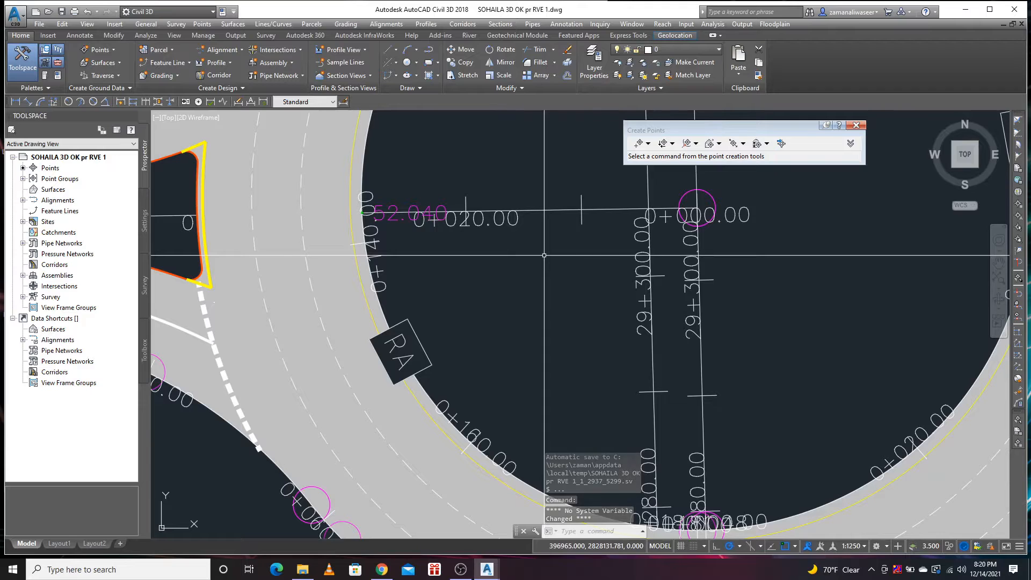
- Restart Station/Offset point creation on the west leg's centreline alignment with the Layout (81) profile
key(Return)
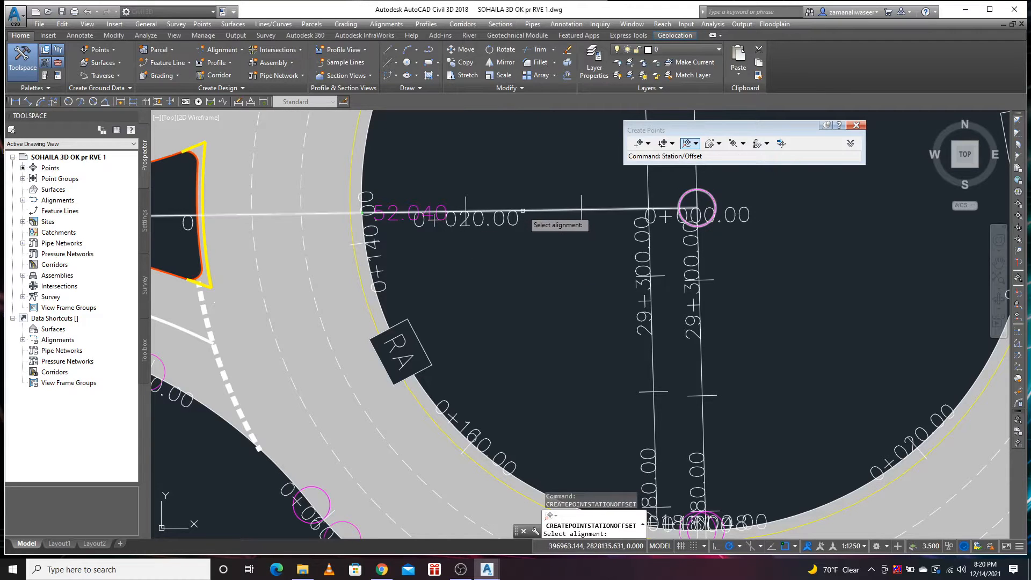
click(523, 211)
click(599, 120)
click(590, 137)
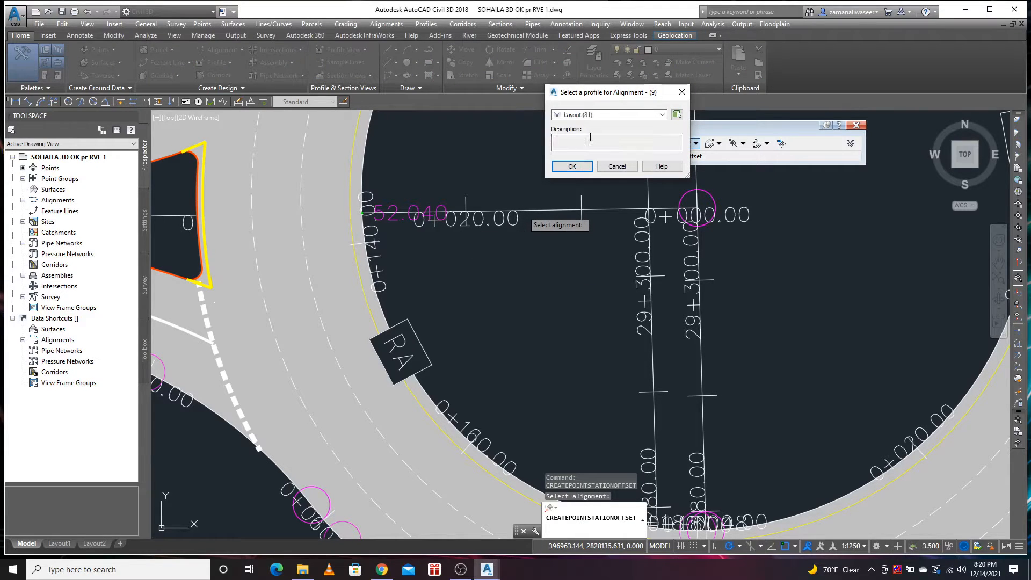
click(572, 167)
- Place a zero-offset point on the west leg alignment at the station opposite AP1's west end, keeping the default description, and end the command
scroll(511, 247, down, 4)
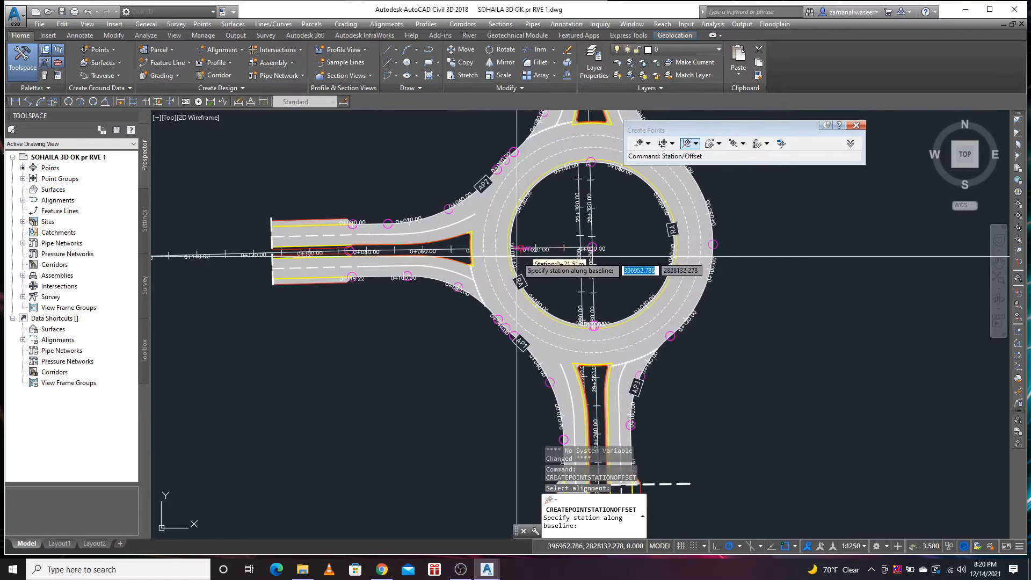
scroll(484, 261, up, 3)
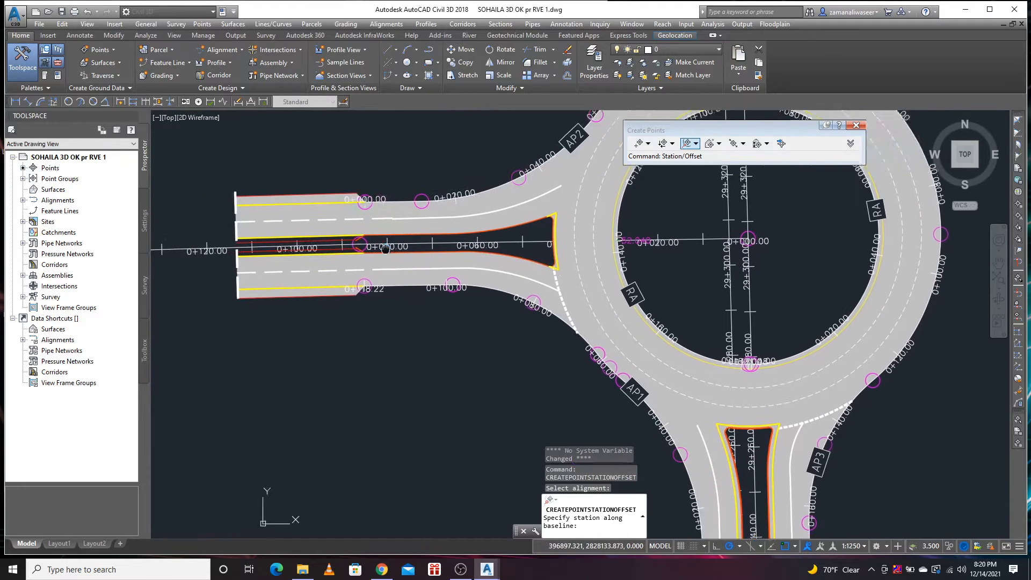
scroll(420, 272, up, 4)
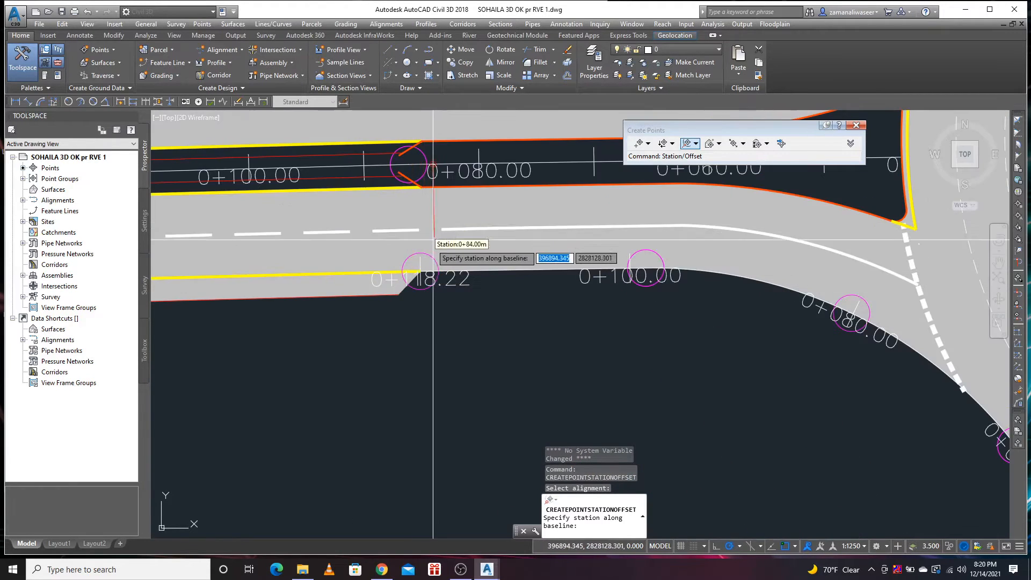
click(419, 271)
click(419, 271)
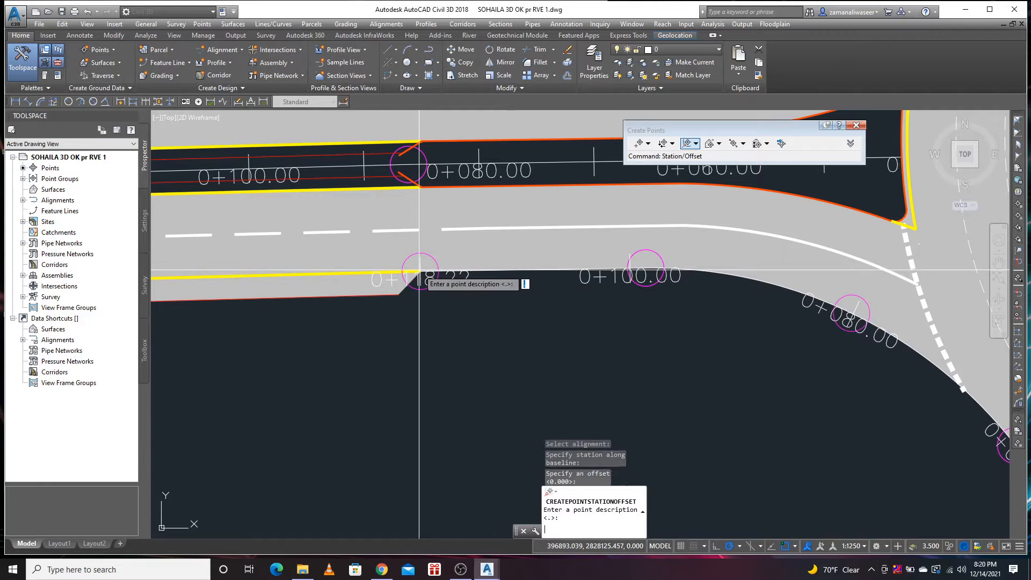
key(Return)
scroll(473, 158, up, 6)
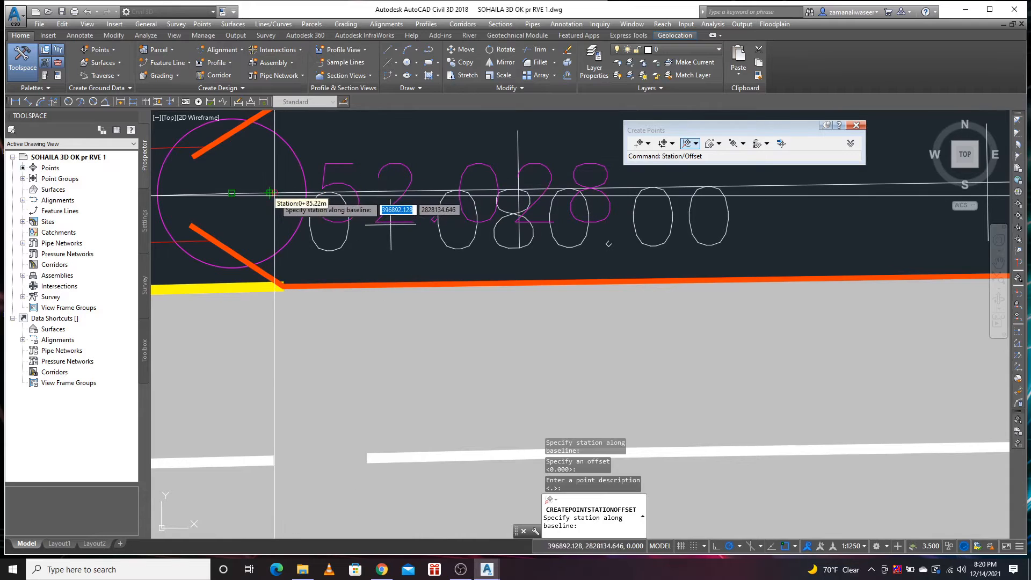
scroll(287, 240, down, 5)
scroll(286, 240, down, 3)
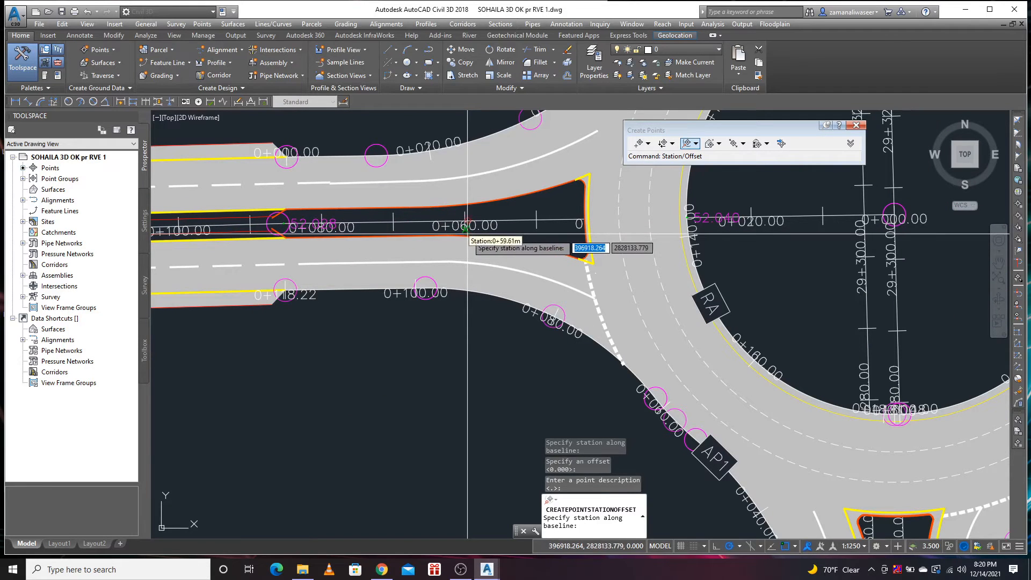
scroll(468, 248, down, 2)
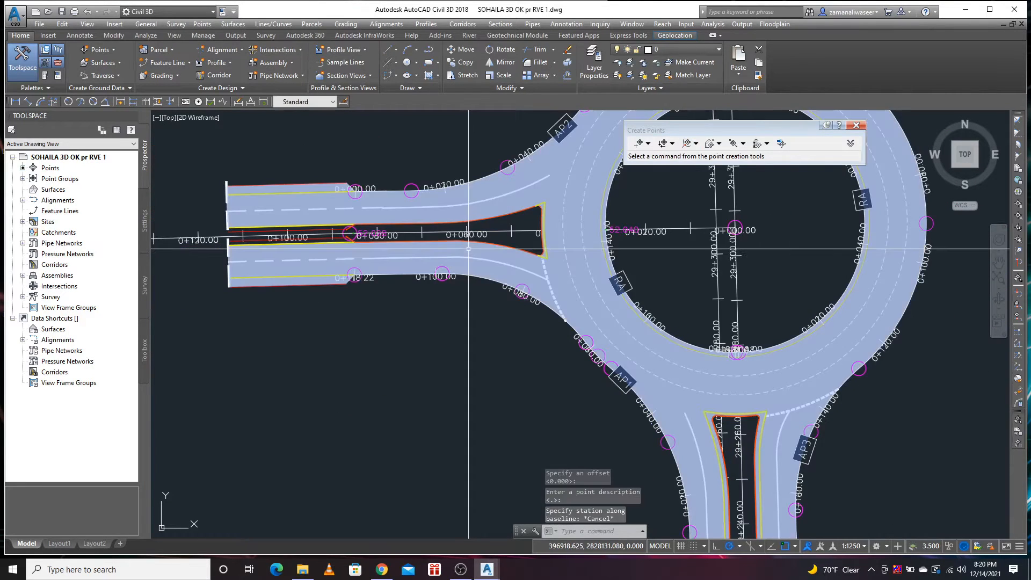
scroll(559, 213, down, 2)
scroll(677, 285, up, 2)
middle_drag(654, 288, 500, 263)
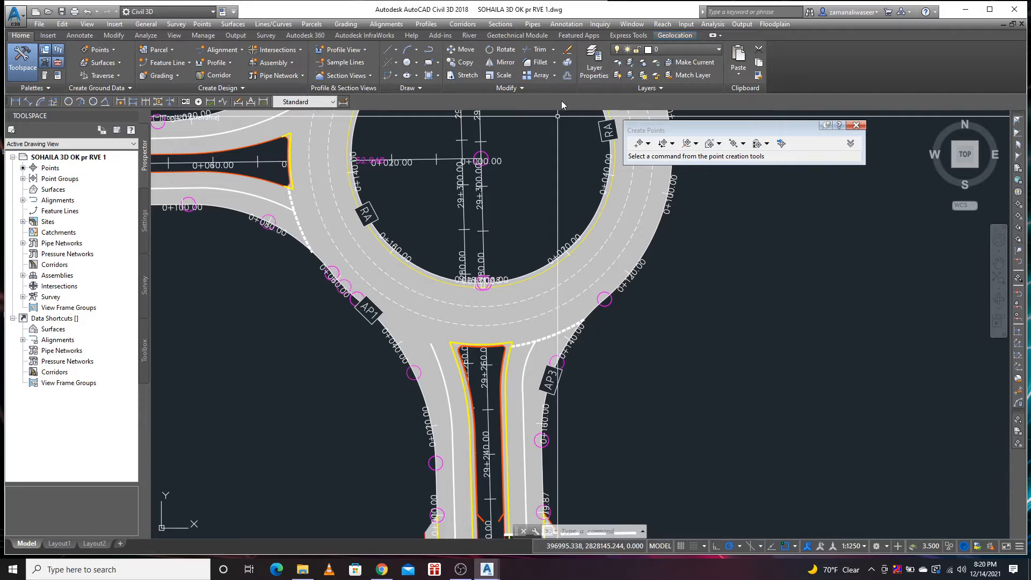
- Start creating Station/Offset points along the north-south offset alignment, using the KHATT RA TO TAWEEN RA-Right-4.200 profile for elevations
click(696, 144)
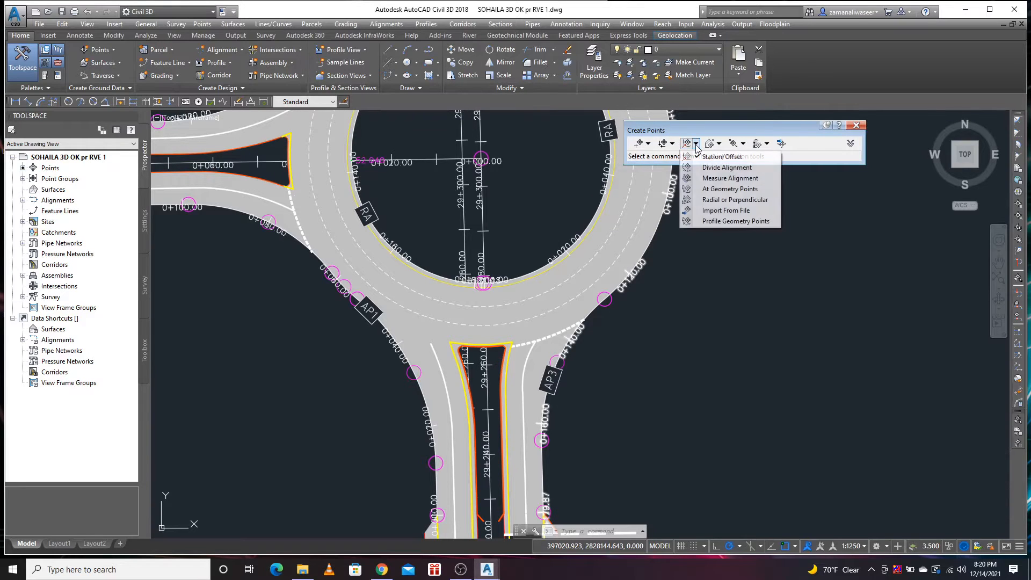
click(717, 158)
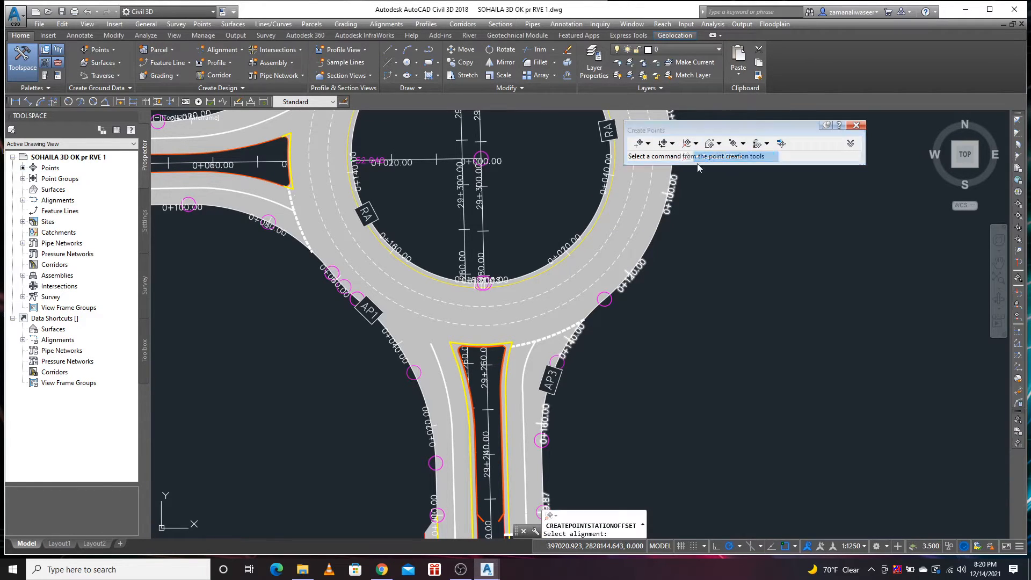
scroll(536, 236, down, 4)
scroll(524, 316, up, 2)
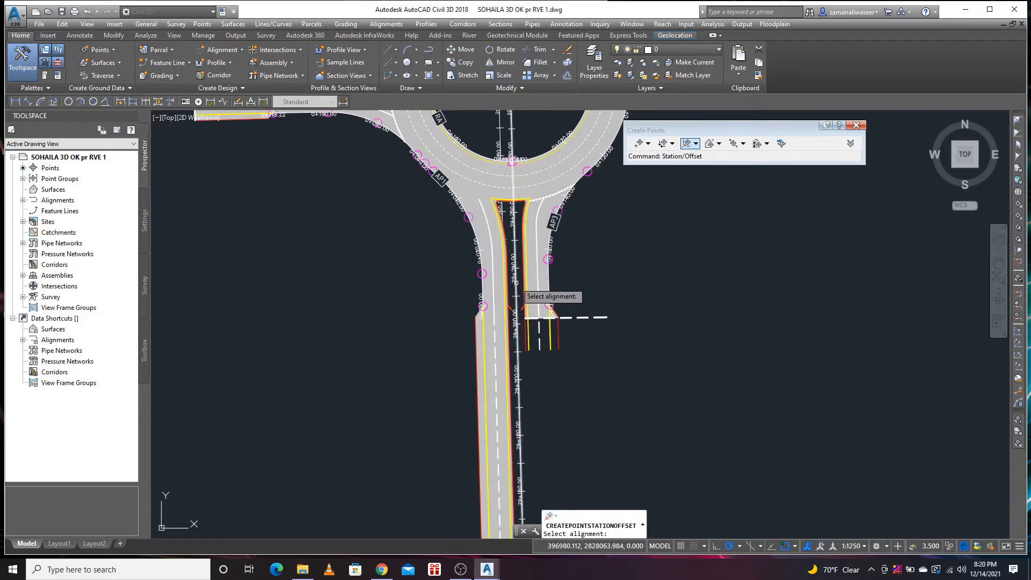
click(515, 289)
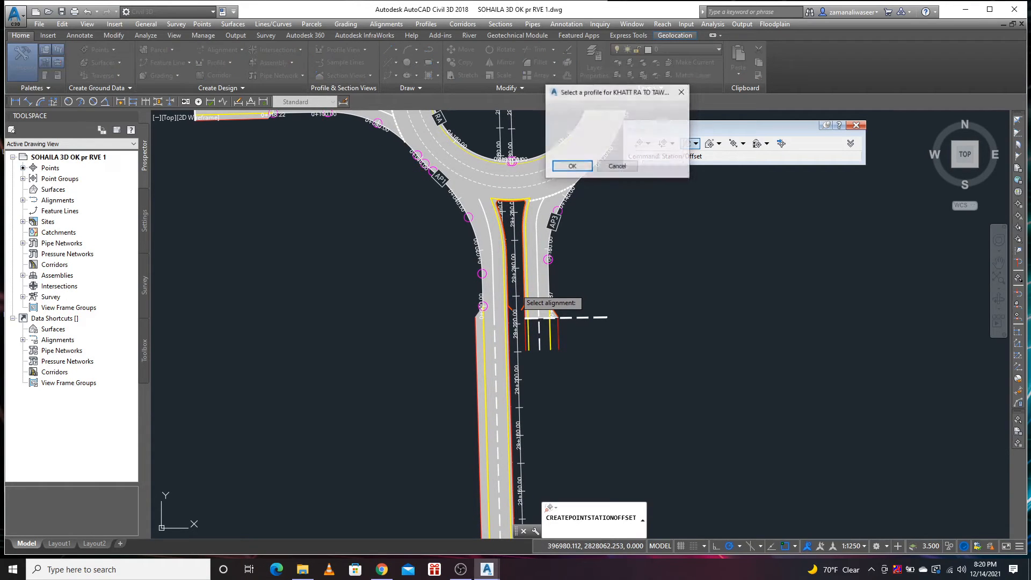
click(594, 116)
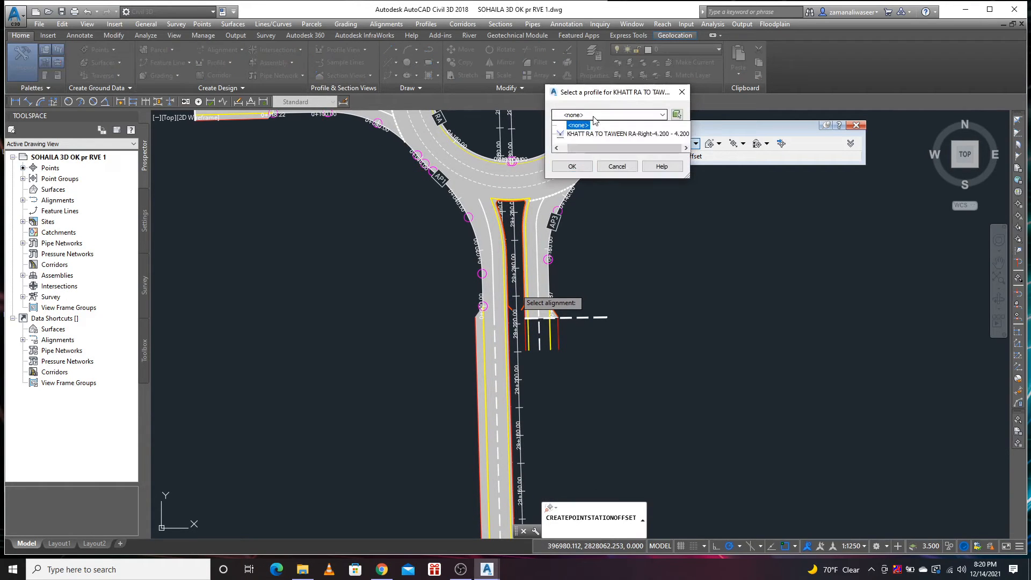
click(573, 135)
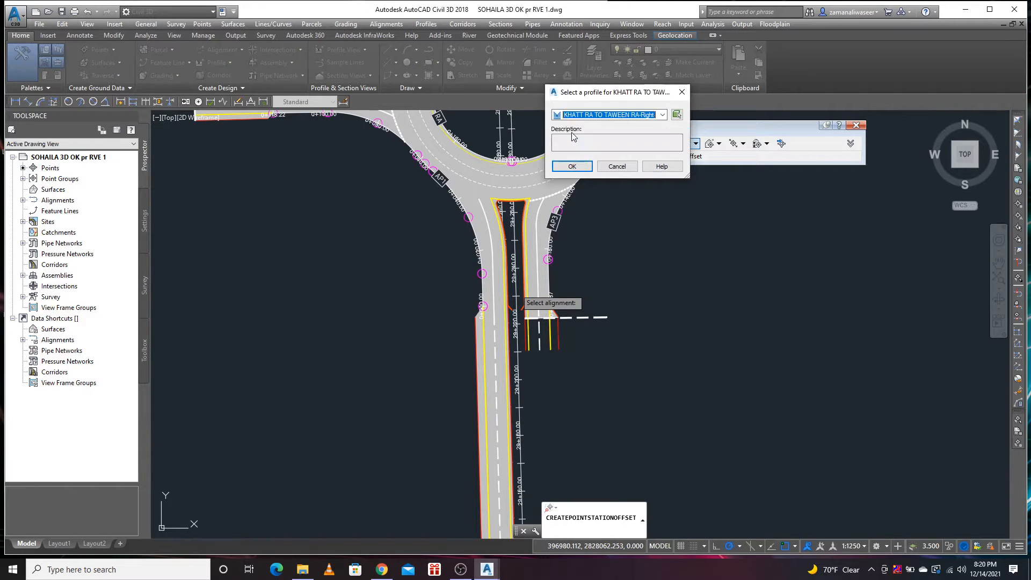
click(571, 167)
- Place a zero-offset point on the north-south alignment at the station opposite AP3's south end, keeping the default description
scroll(559, 322, up, 4)
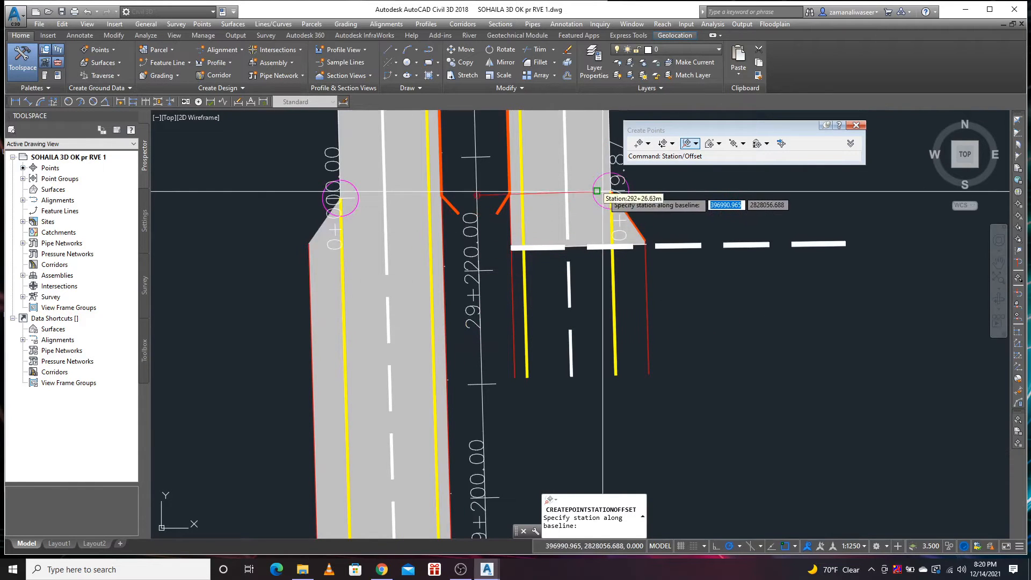
click(611, 190)
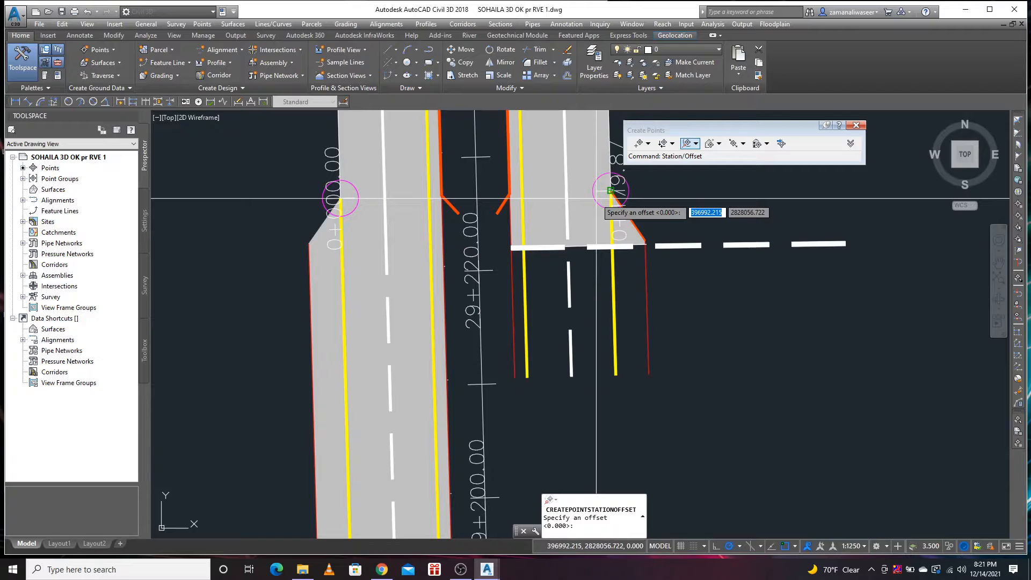
key(Return)
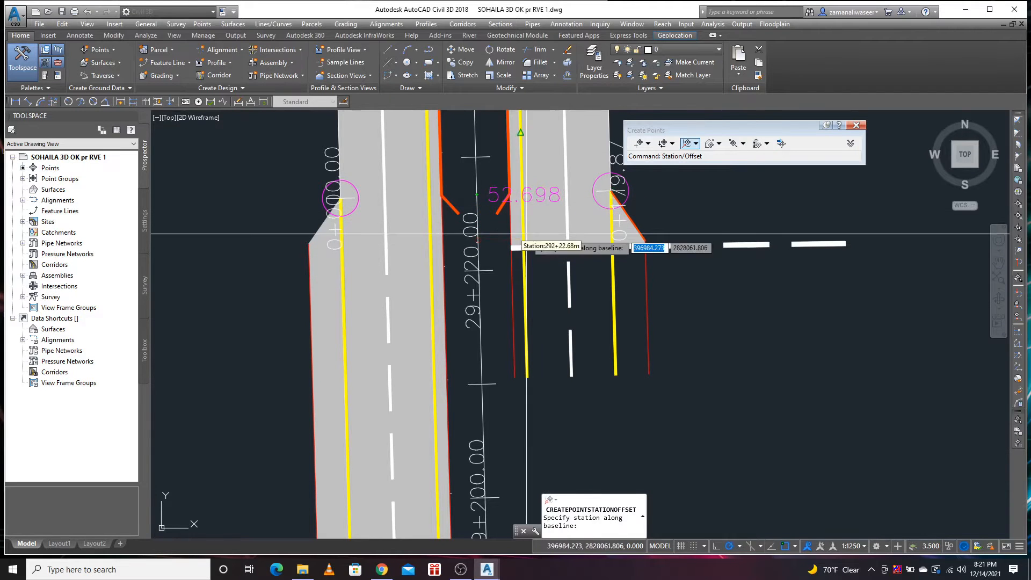
- Place a zero-offset point where the north-south alignment meets RA on the island's south side, keeping the default description
scroll(524, 316, down, 5)
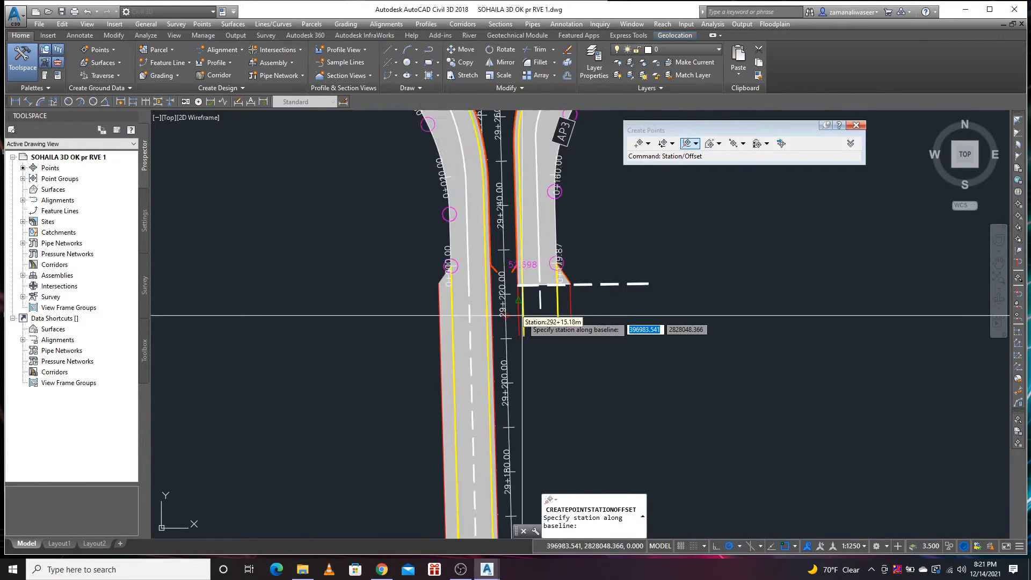
scroll(483, 232, up, 6)
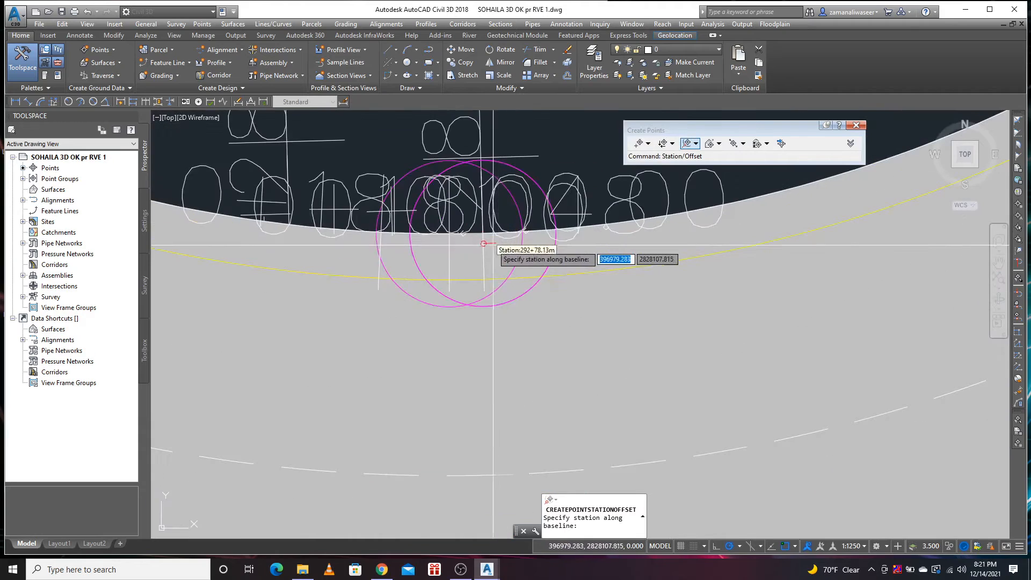
click(483, 232)
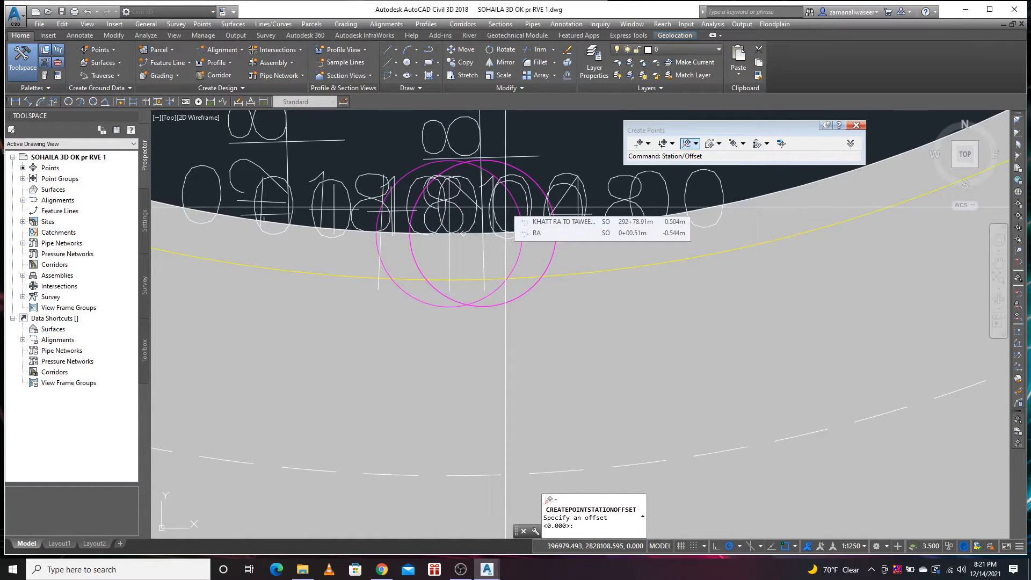
key(Return)
- Place a zero-offset point where the north-south alignment meets RA on the island's north side, keeping the default description
scroll(521, 340, down, 3)
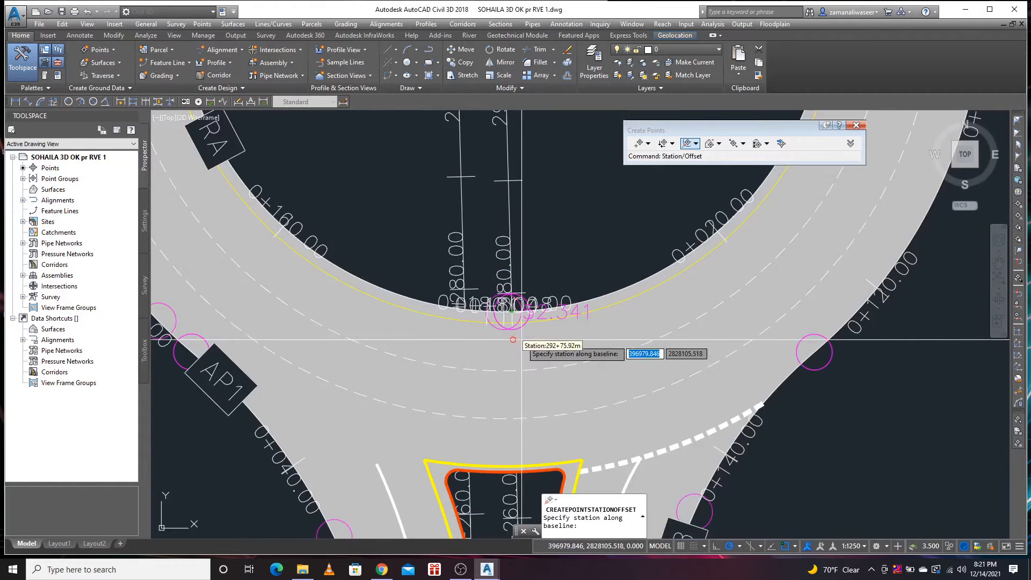
scroll(522, 340, down, 5)
scroll(525, 196, up, 8)
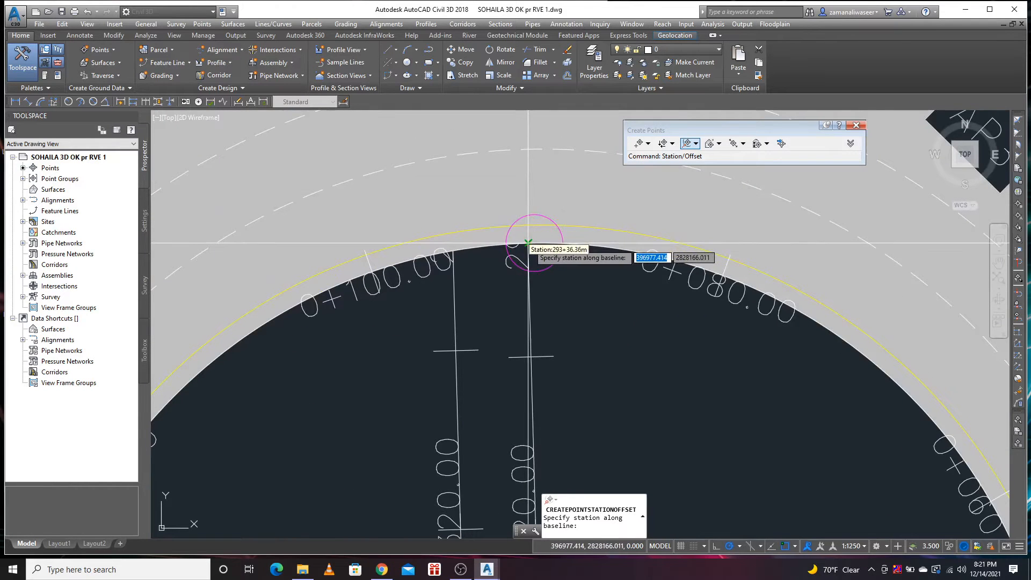
click(528, 242)
key(Return)
- Place a zero-offset point on the north-south alignment at the station opposite AP3's north end, keeping the default description, and end the command
scroll(589, 335, down, 4)
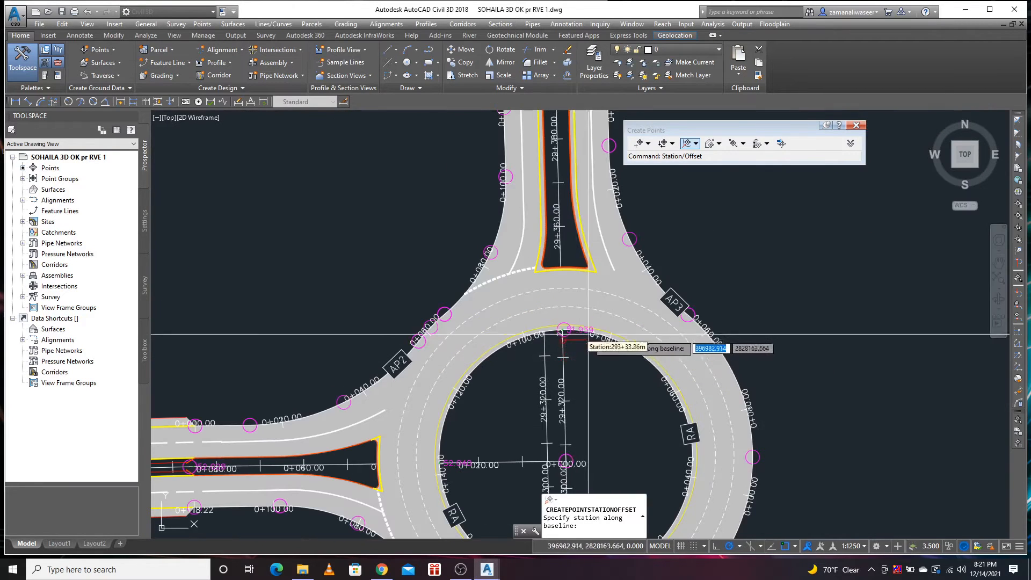
middle_drag(555, 215, 529, 340)
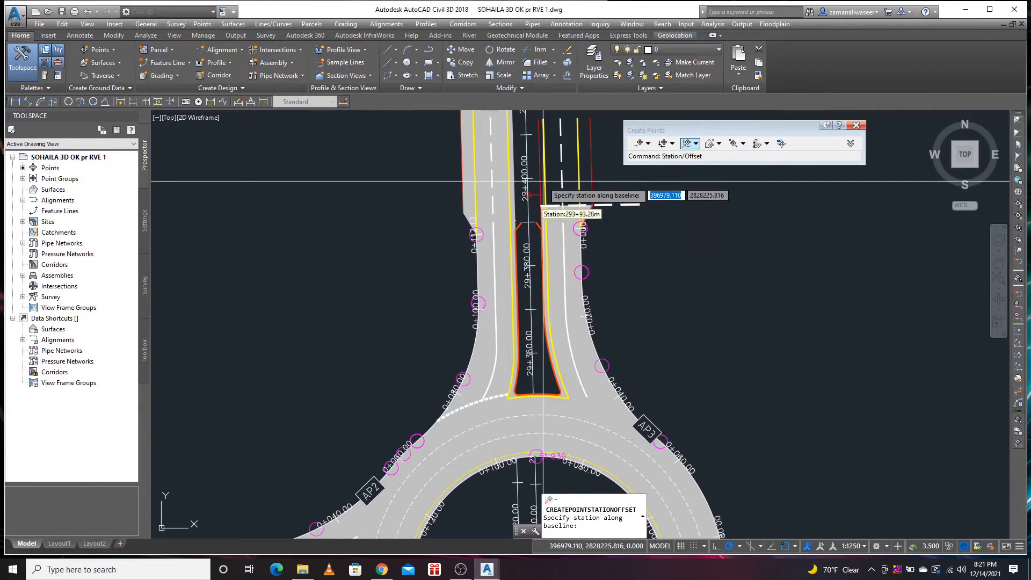
scroll(540, 210, up, 4)
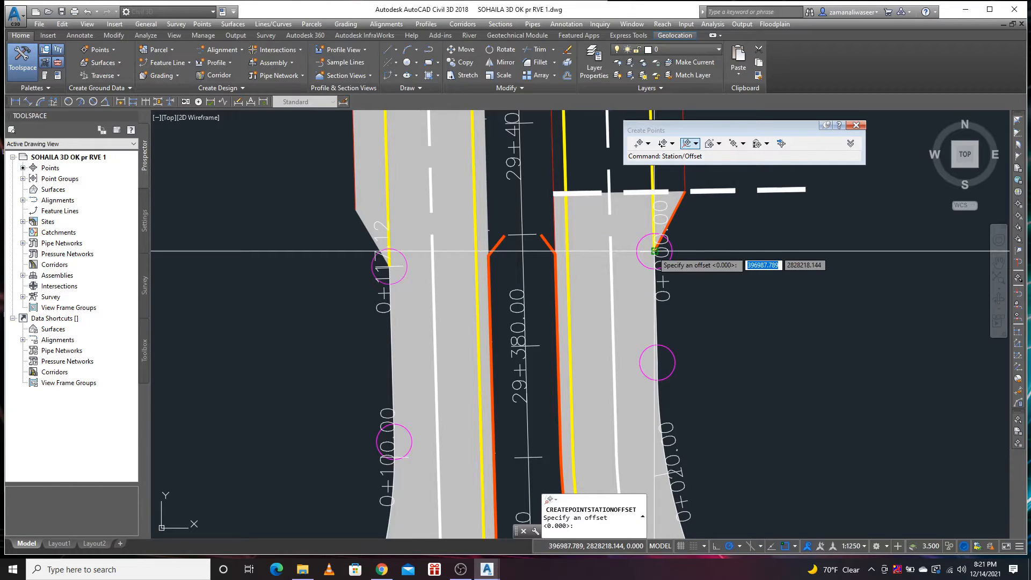
key(Return)
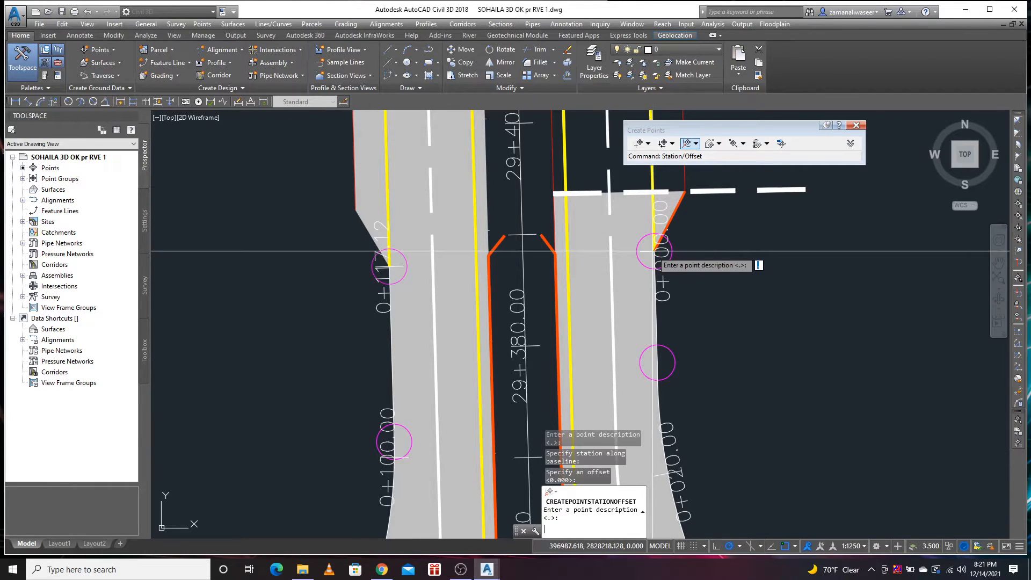
click(525, 289)
key(Escape)
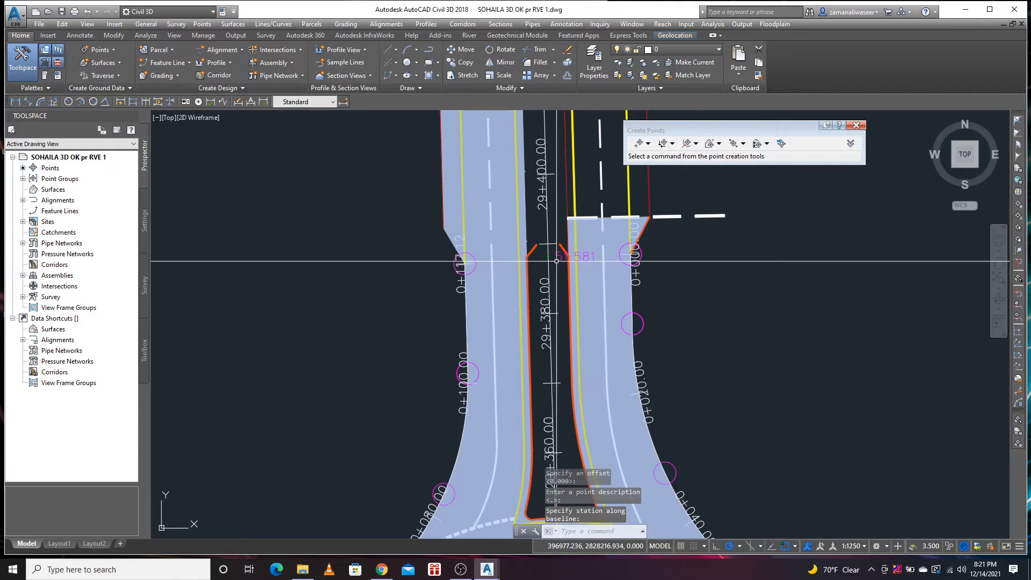
- Examine the elevation points on the north, south and west legs against the ends of AP1, AP2 and AP3
scroll(557, 260, up, 4)
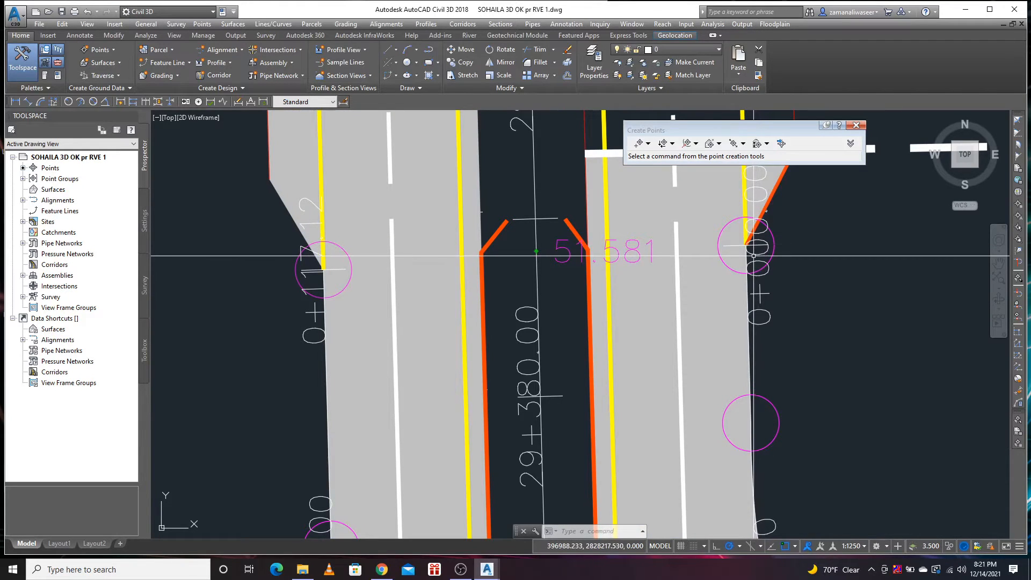
scroll(740, 254, down, 6)
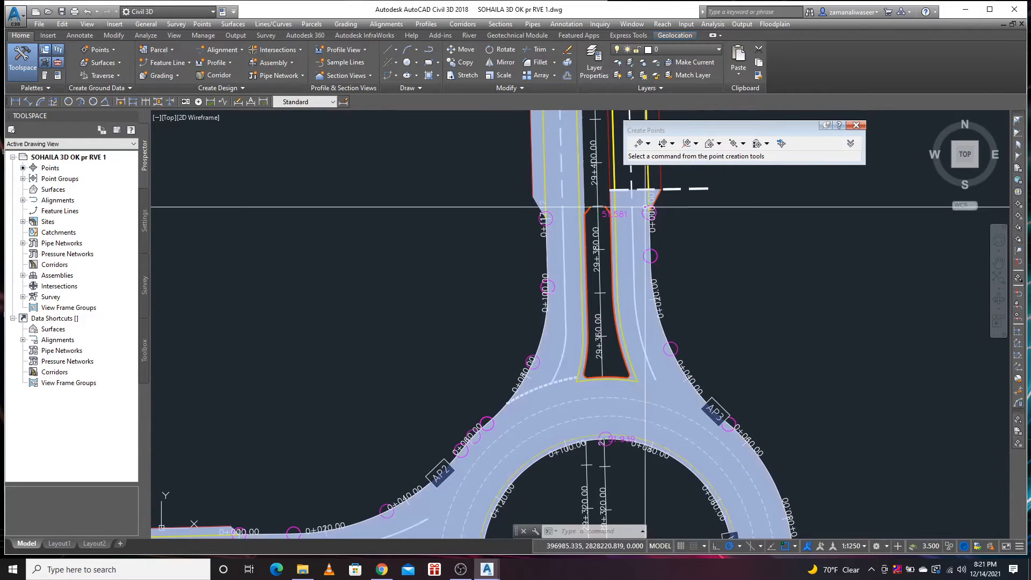
middle_drag(612, 386, 600, 253)
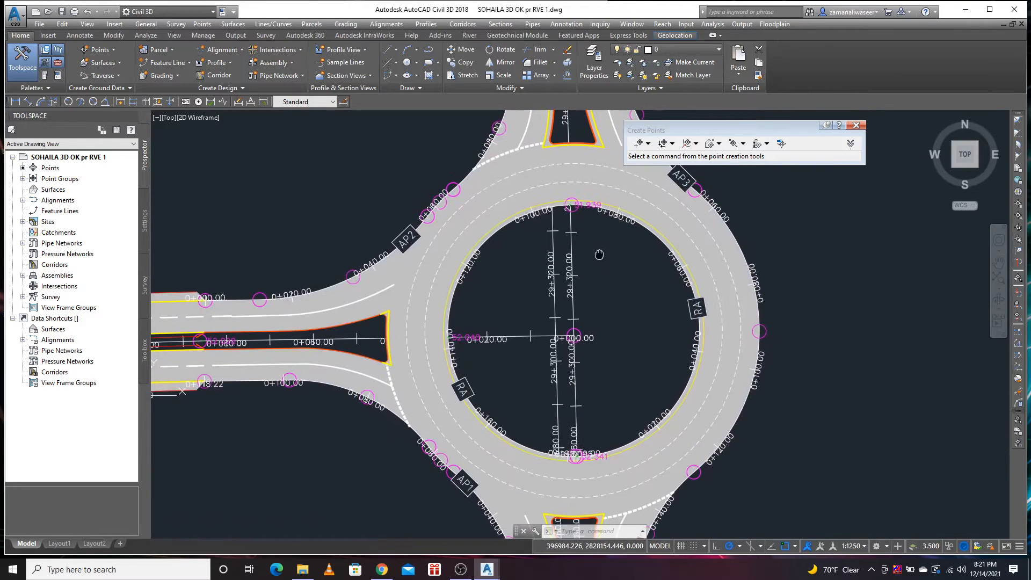
middle_drag(615, 365, 628, 323)
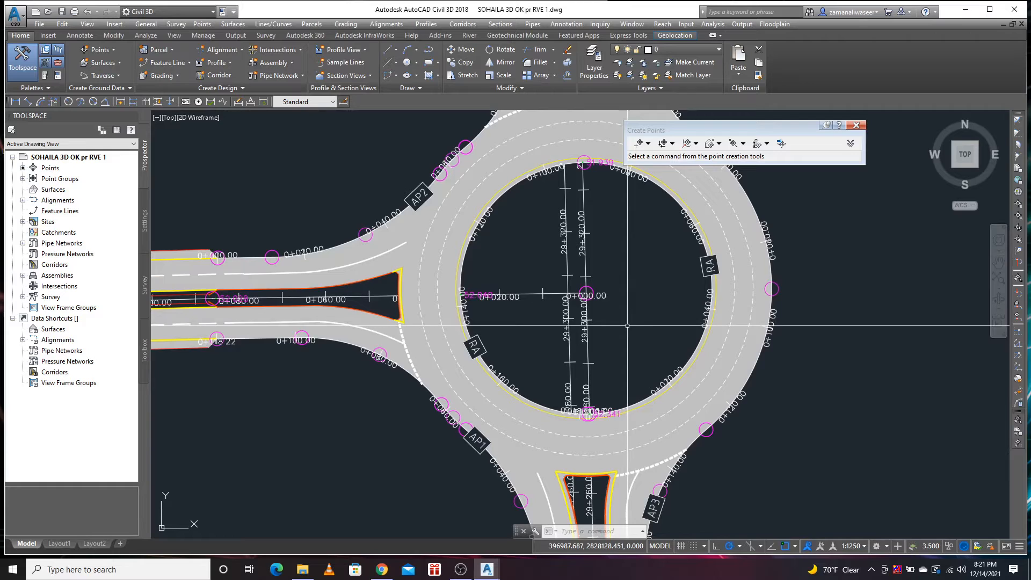
scroll(466, 306, up, 2)
scroll(516, 308, down, 4)
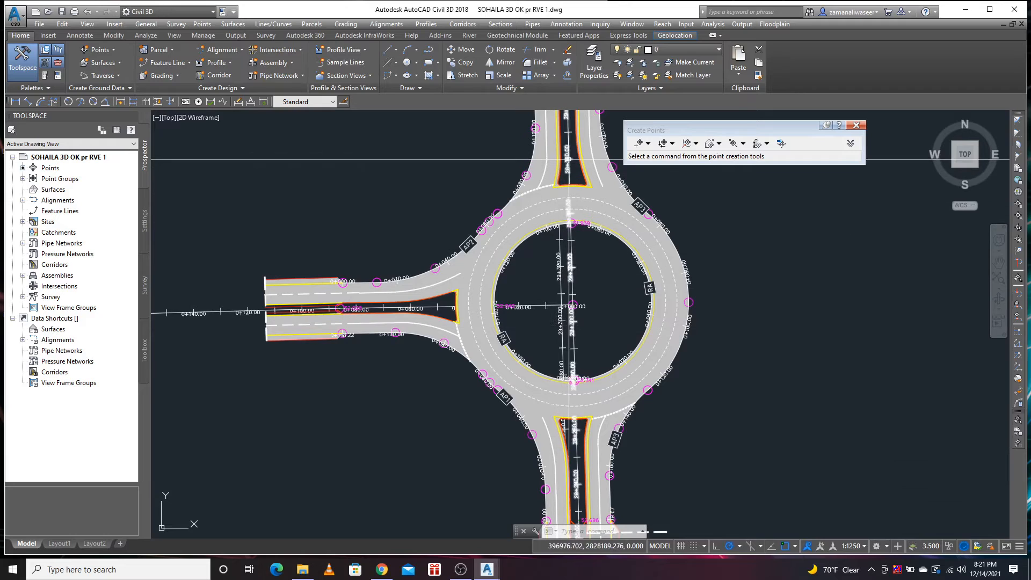
mouse_move(568, 155)
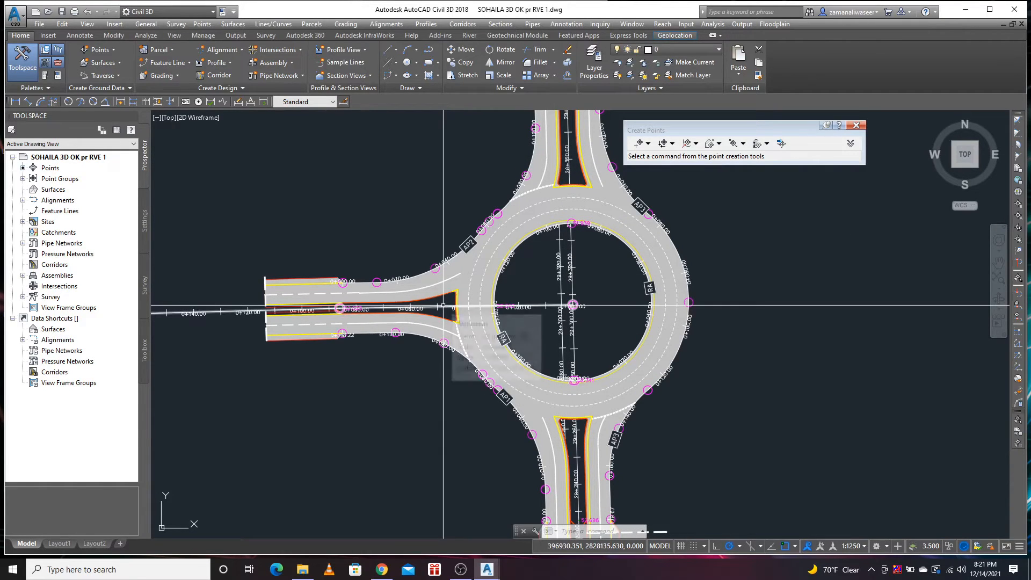
middle_drag(598, 305, 563, 305)
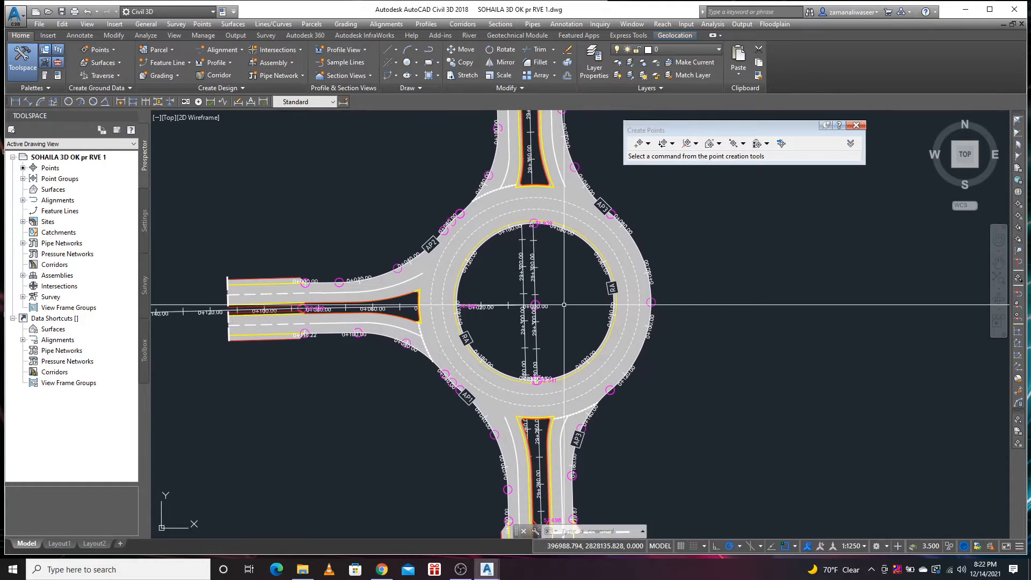
click(508, 301)
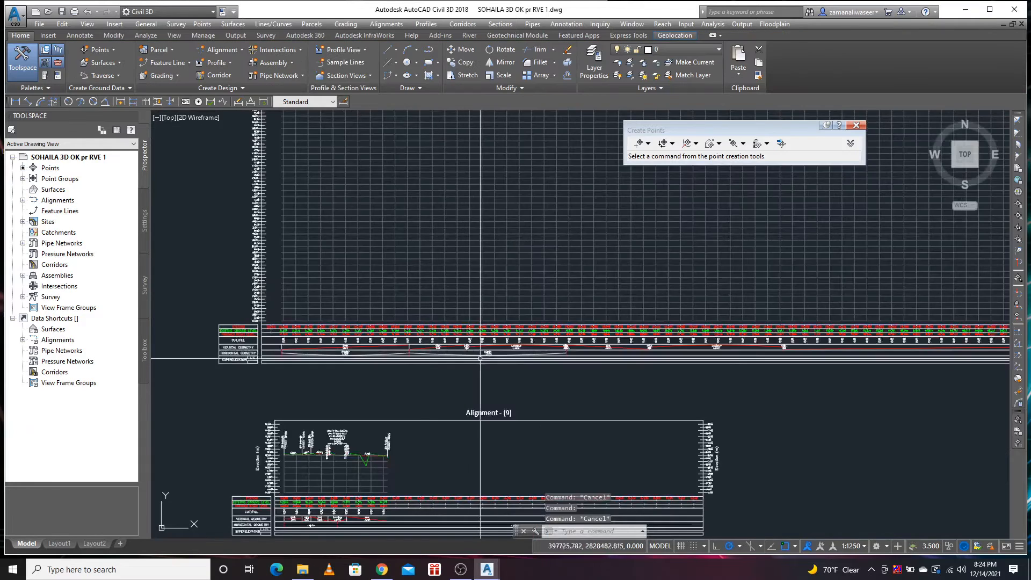
- Return from the profile views to the roundabout and examine the elevation points where the leg alignments meet RA
scroll(639, 312, down, 3)
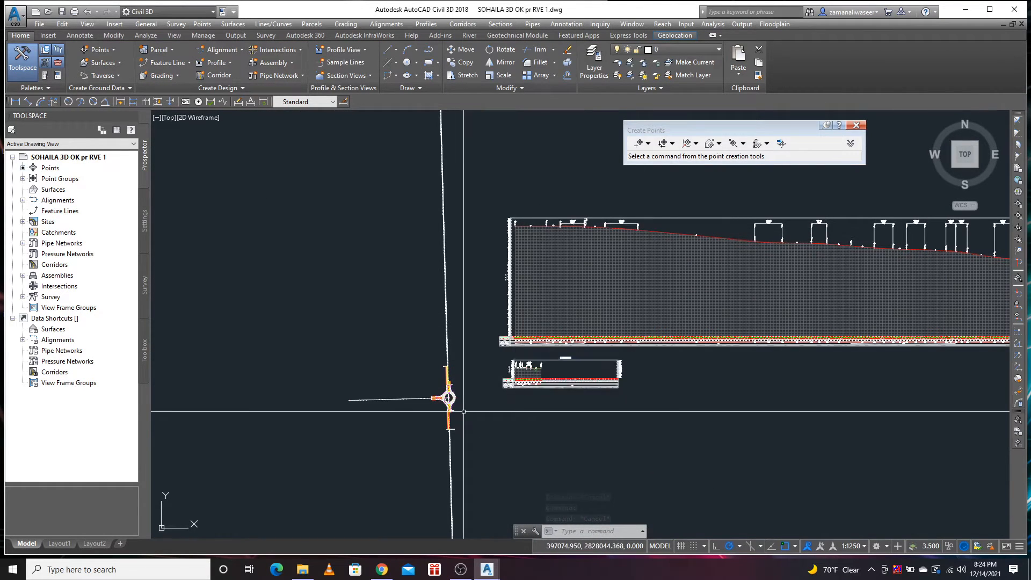
scroll(577, 336, down, 2)
scroll(507, 381, up, 5)
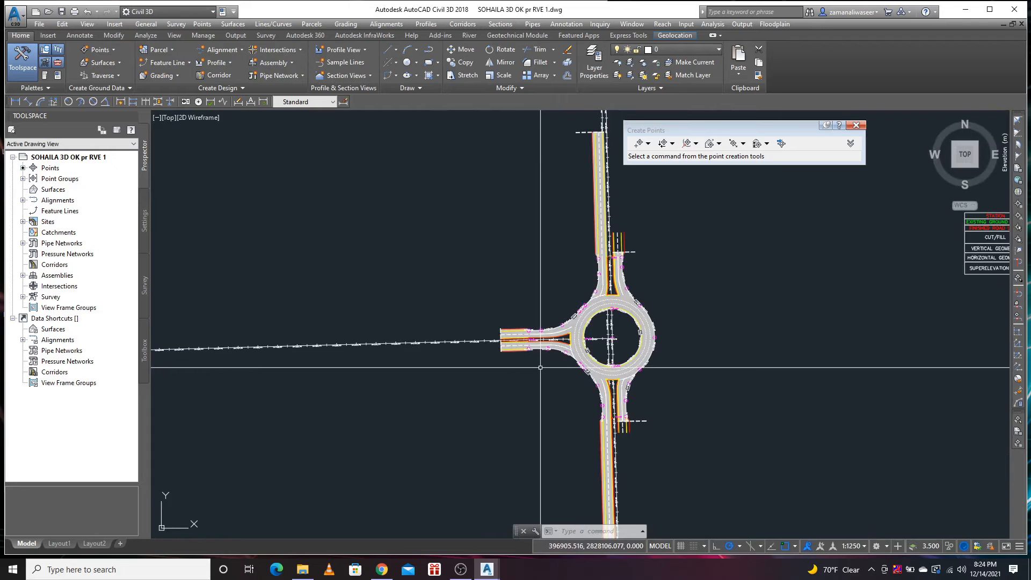
scroll(501, 341, up, 3)
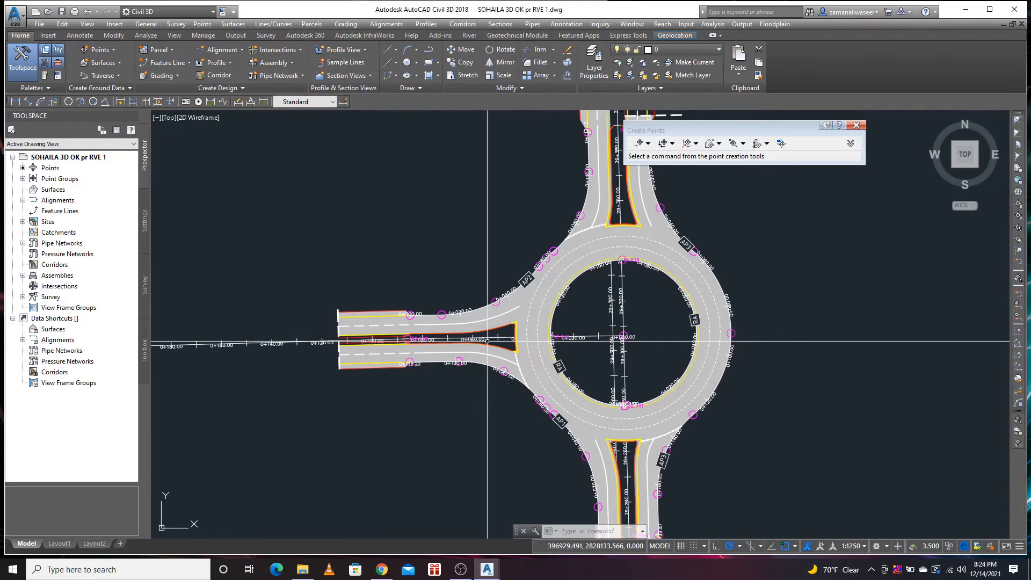
scroll(453, 341, down, 2)
middle_drag(591, 376, 568, 304)
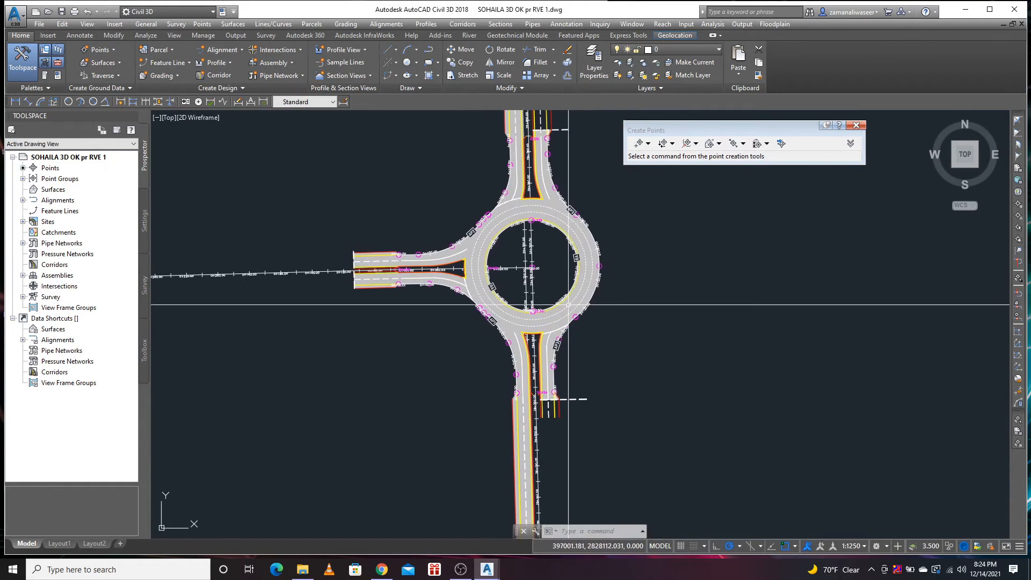
scroll(562, 303, up, 4)
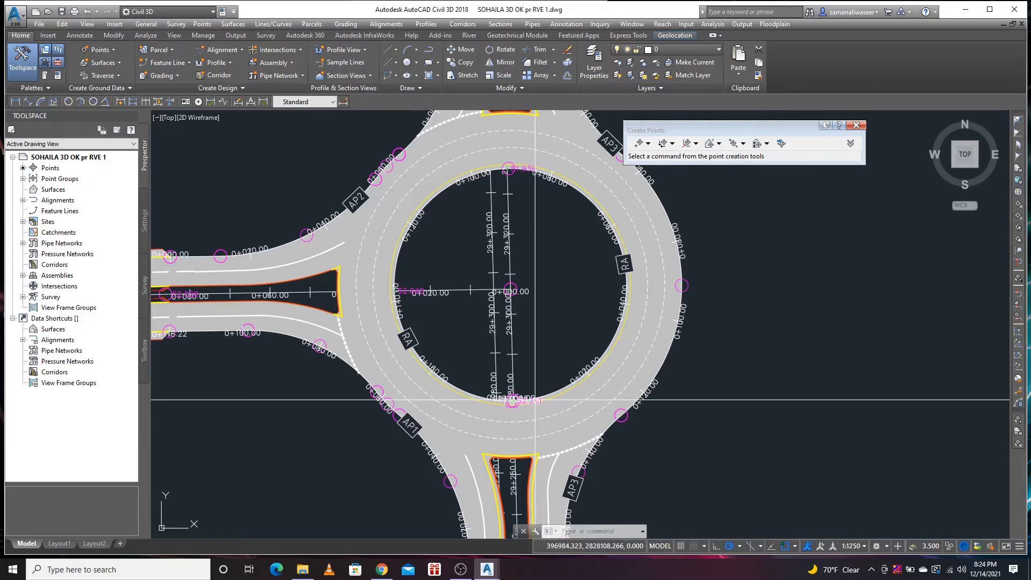
scroll(532, 336, up, 2)
middle_drag(553, 321, 513, 363)
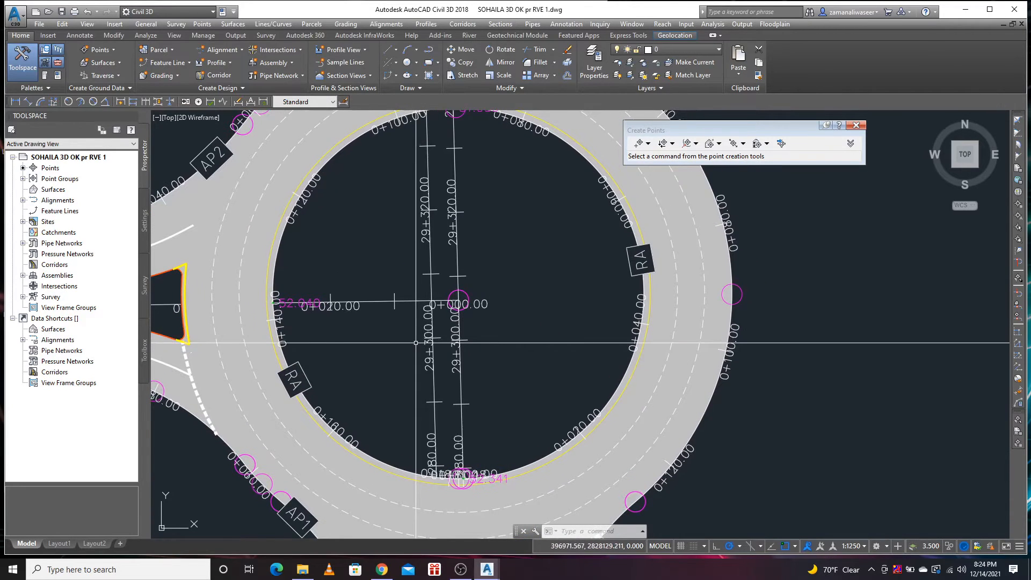
scroll(416, 342, down, 2)
scroll(398, 340, up, 2)
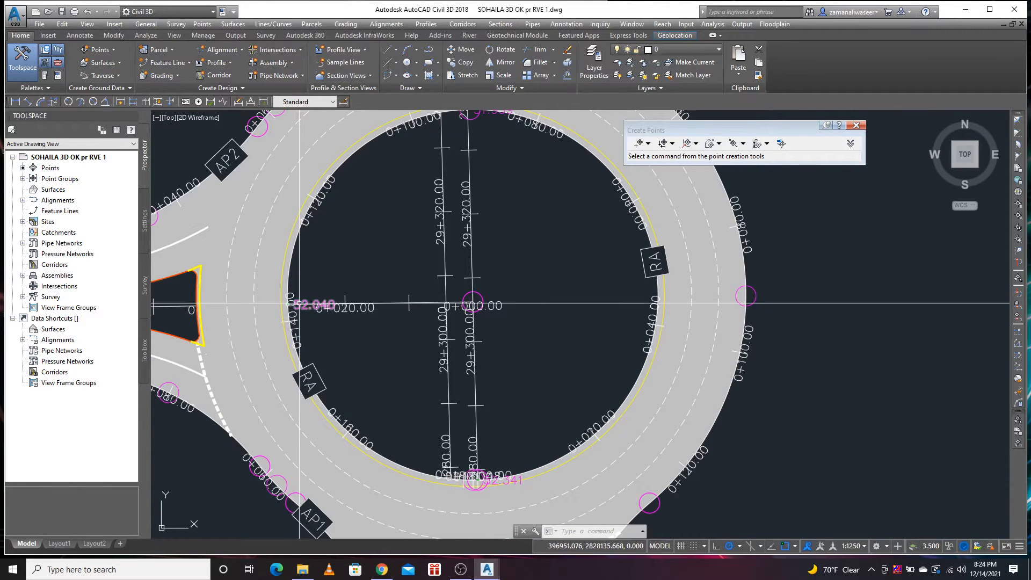
scroll(303, 302, up, 4)
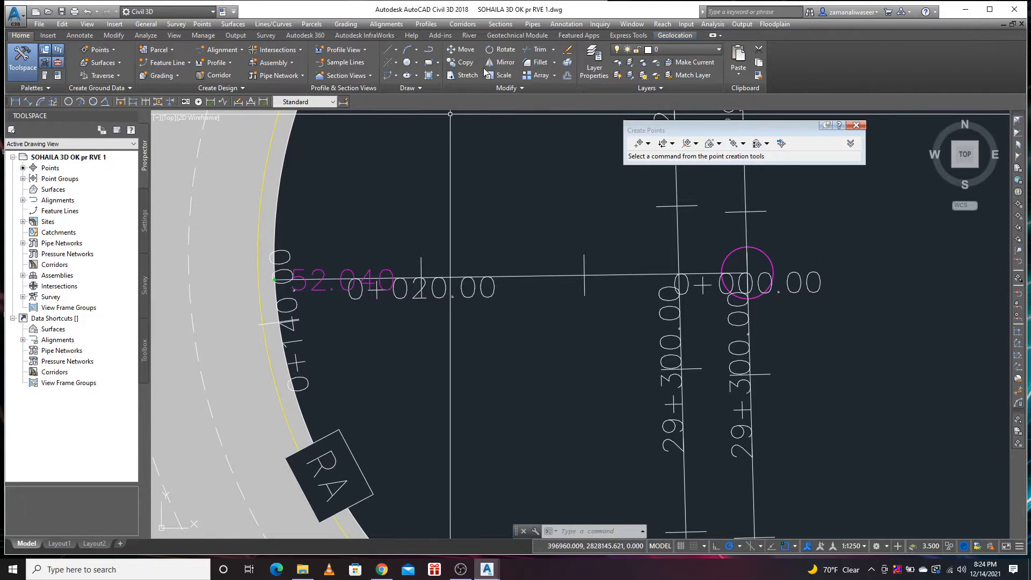
- Add a fixed station/offset label to alignment RA where the west leg alignment meets the island's edge
scroll(405, 237, down, 4)
scroll(408, 235, down, 2)
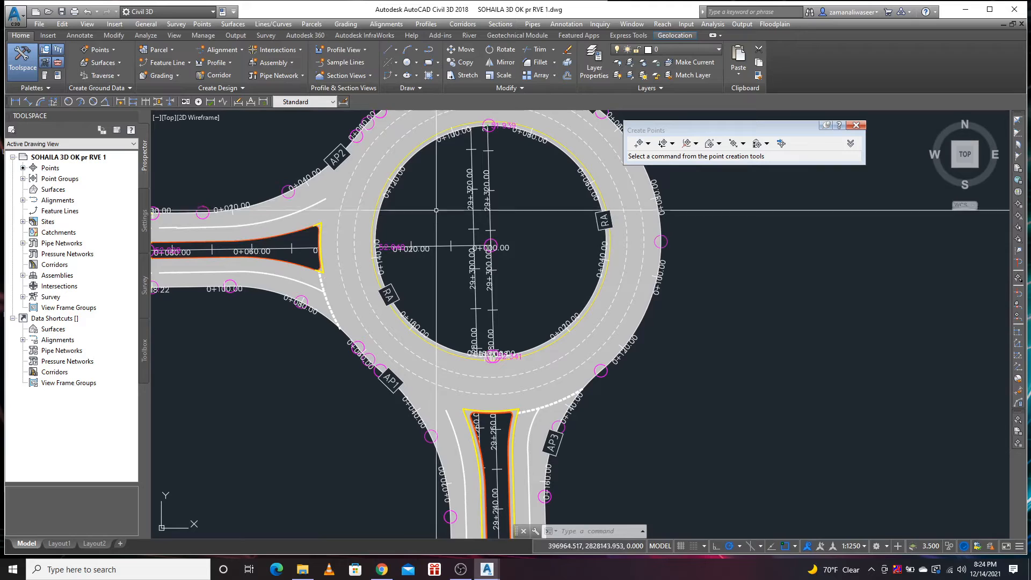
click(79, 35)
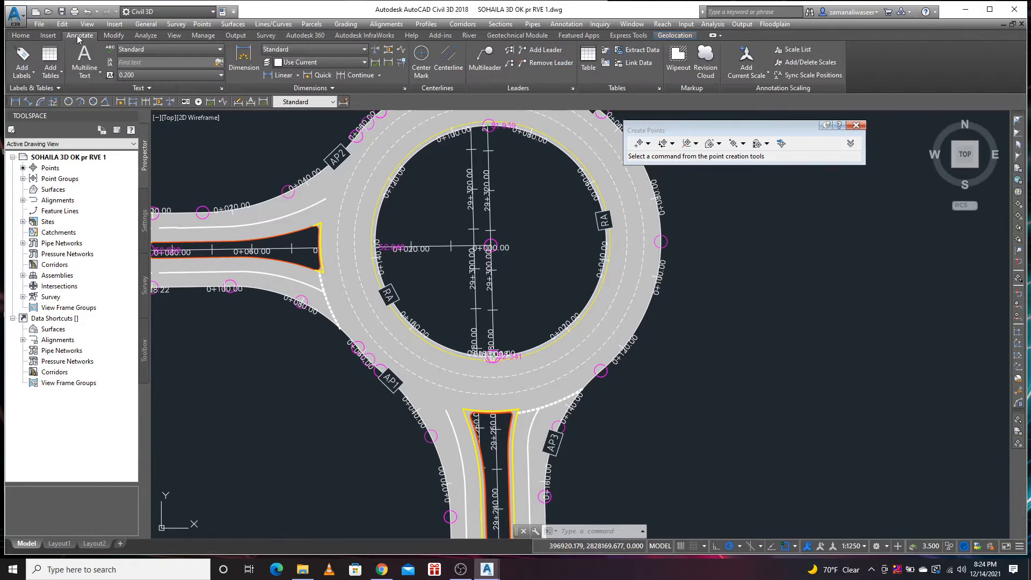
click(34, 74)
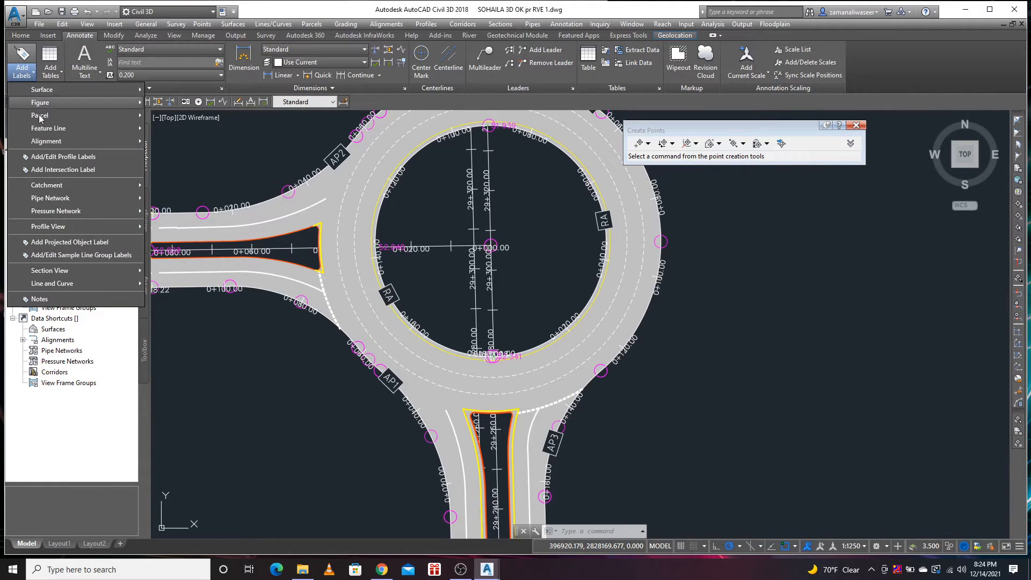
mouse_move(104, 143)
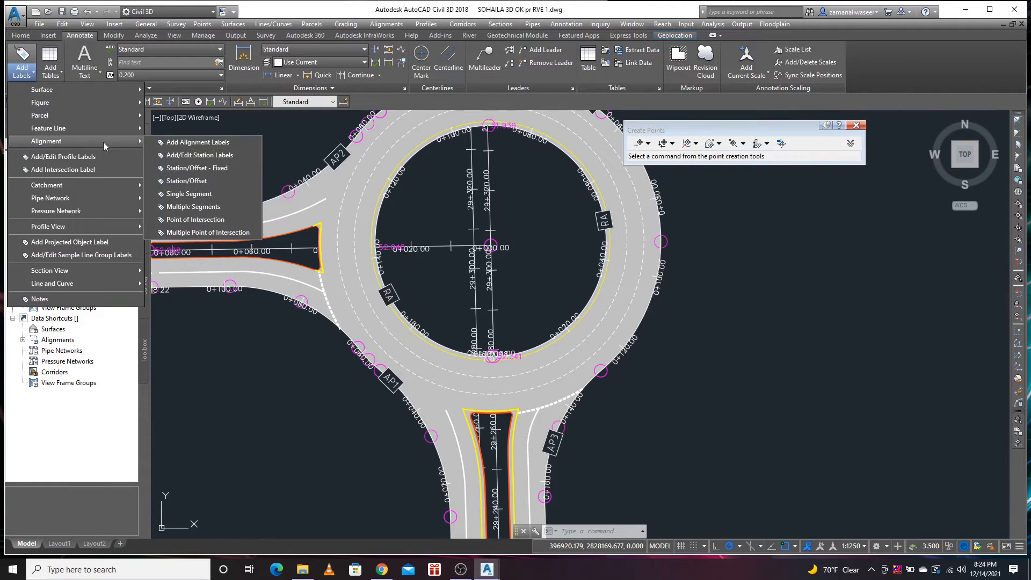
click(203, 169)
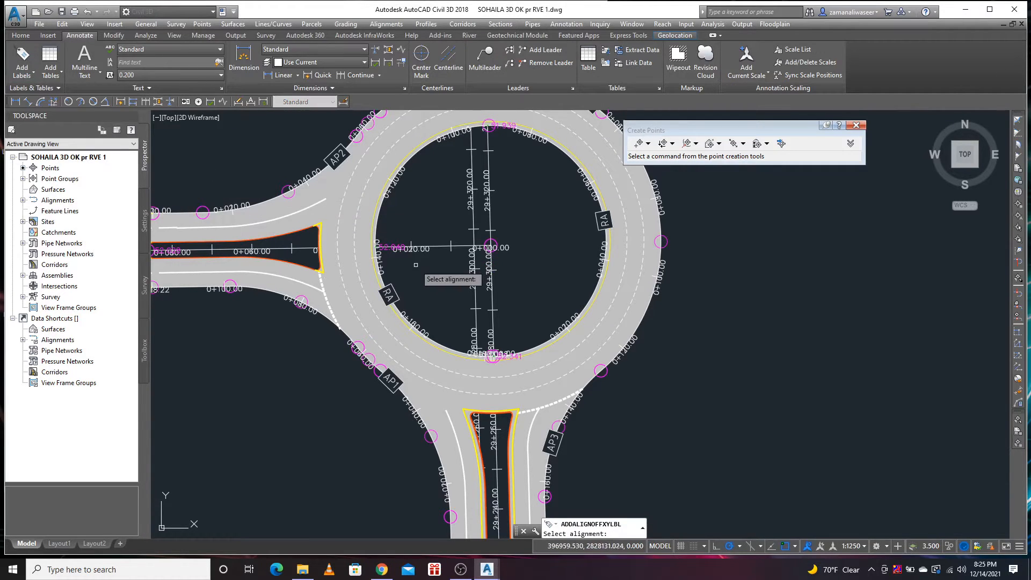
scroll(400, 266, up, 2)
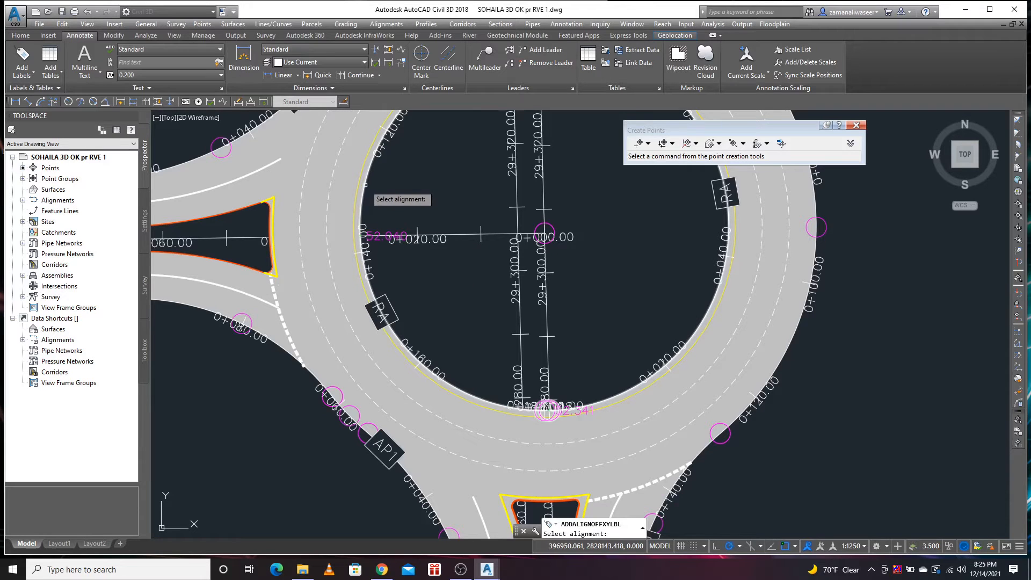
click(364, 188)
scroll(361, 232, up, 4)
scroll(361, 231, up, 2)
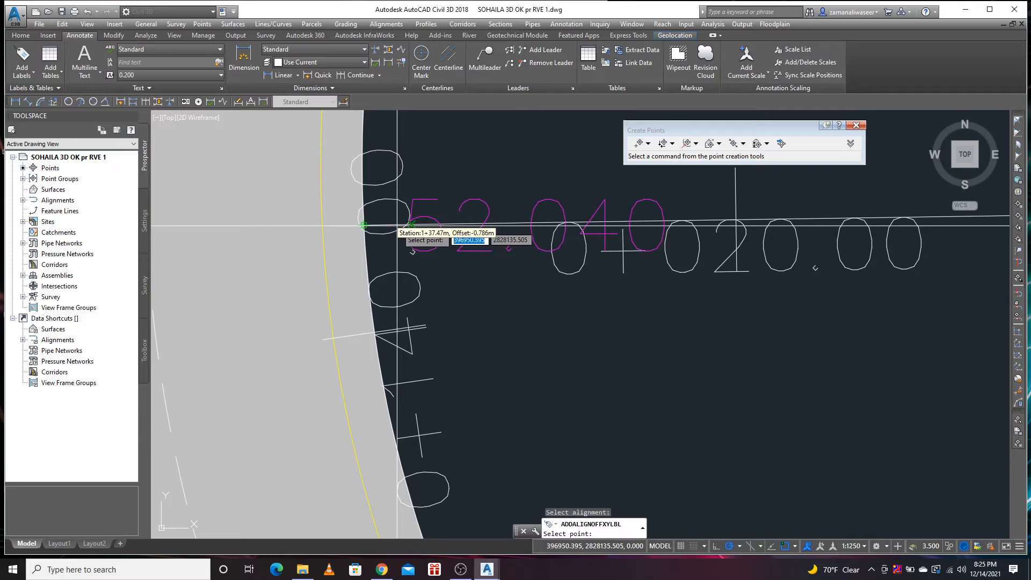
- Place a second fixed station/offset label on RA at the north-south alignment's crossing on the island's north side, and end the command
scroll(398, 225, down, 8)
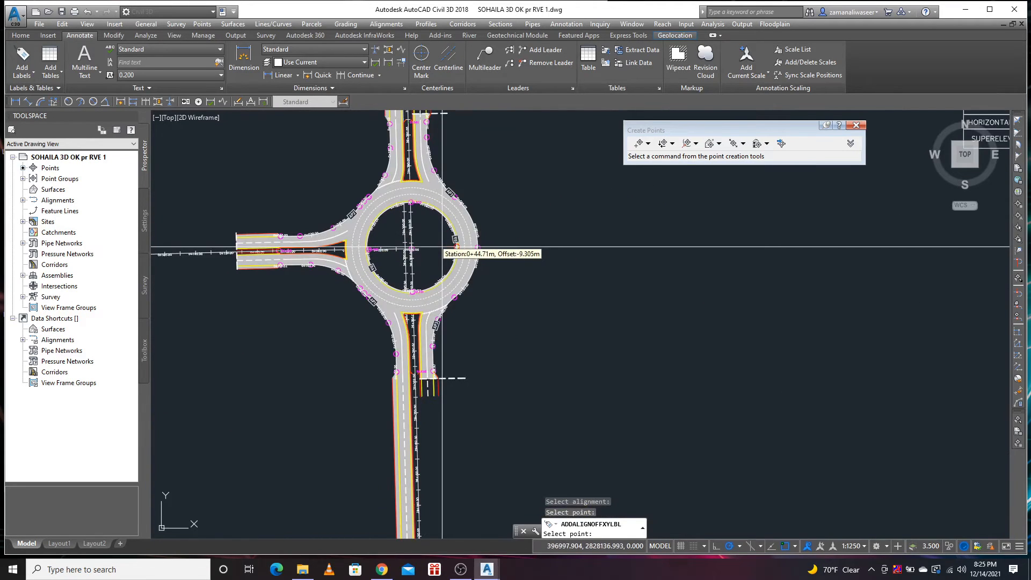
scroll(455, 246, up, 6)
scroll(457, 247, down, 6)
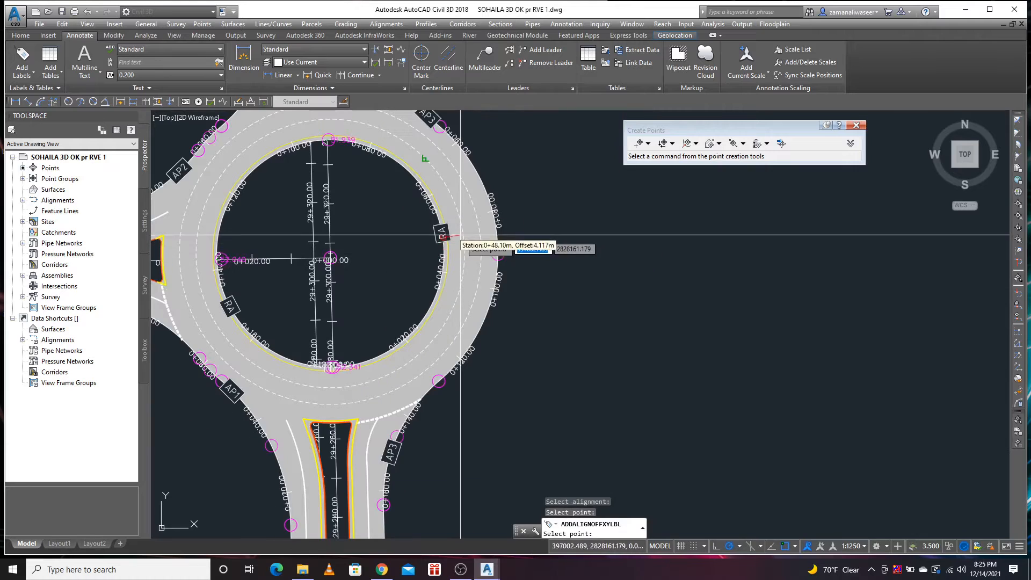
scroll(330, 141, up, 5)
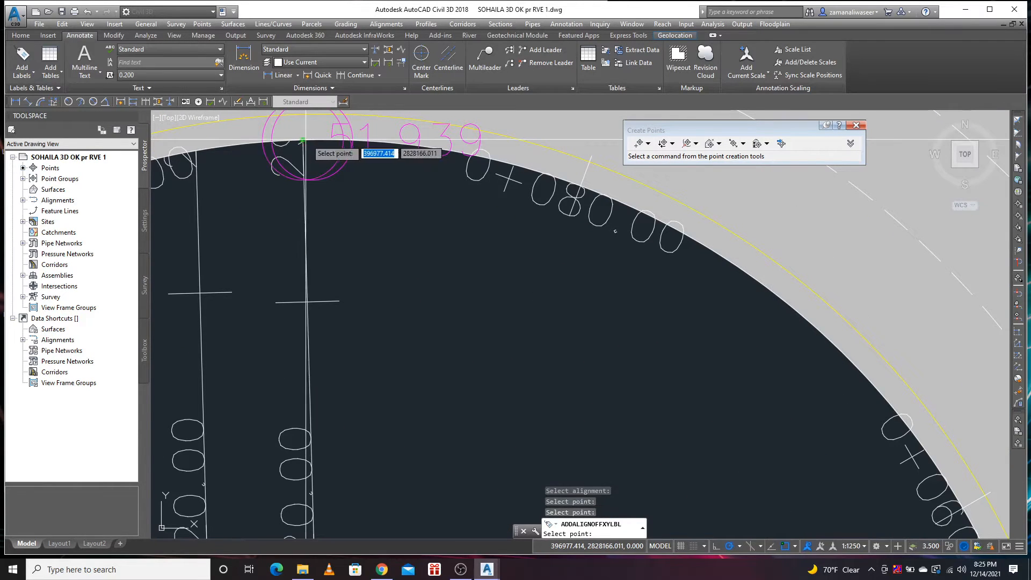
scroll(373, 221, down, 2)
scroll(402, 266, down, 5)
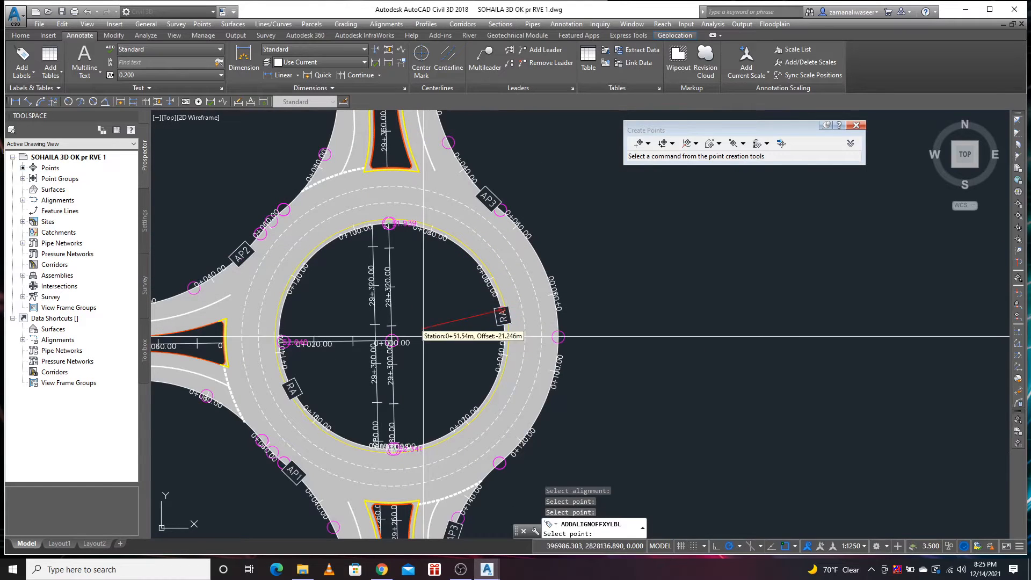
key(Return)
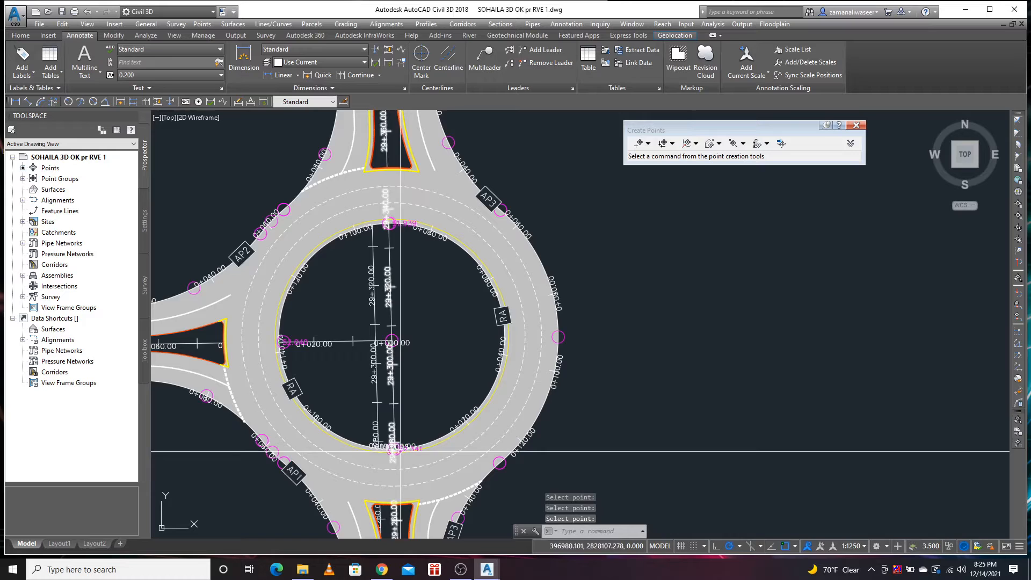
- Move RA's north station/offset label out to the open area east of the roundabout
scroll(390, 216, up, 8)
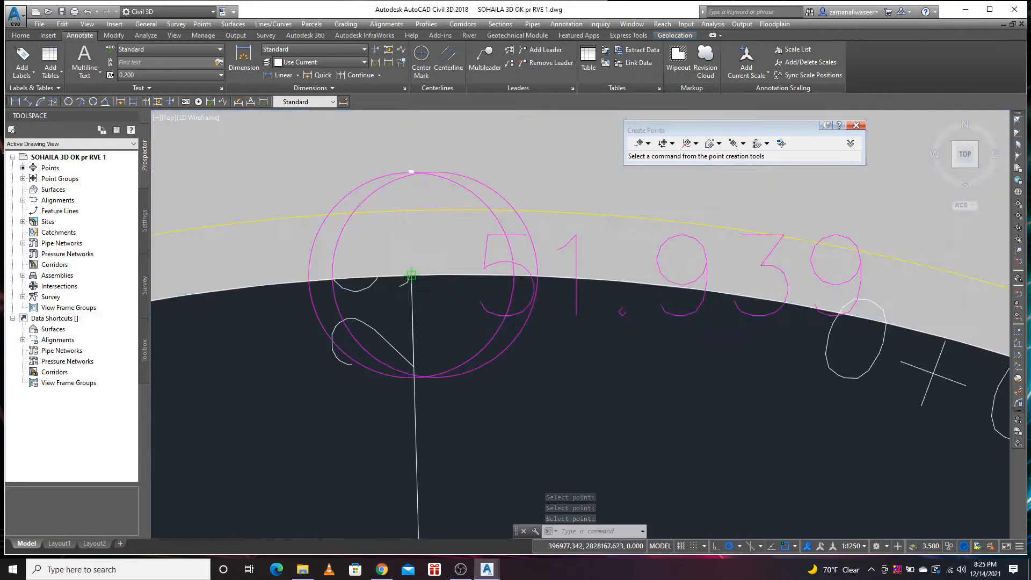
scroll(423, 167, up, 5)
click(425, 177)
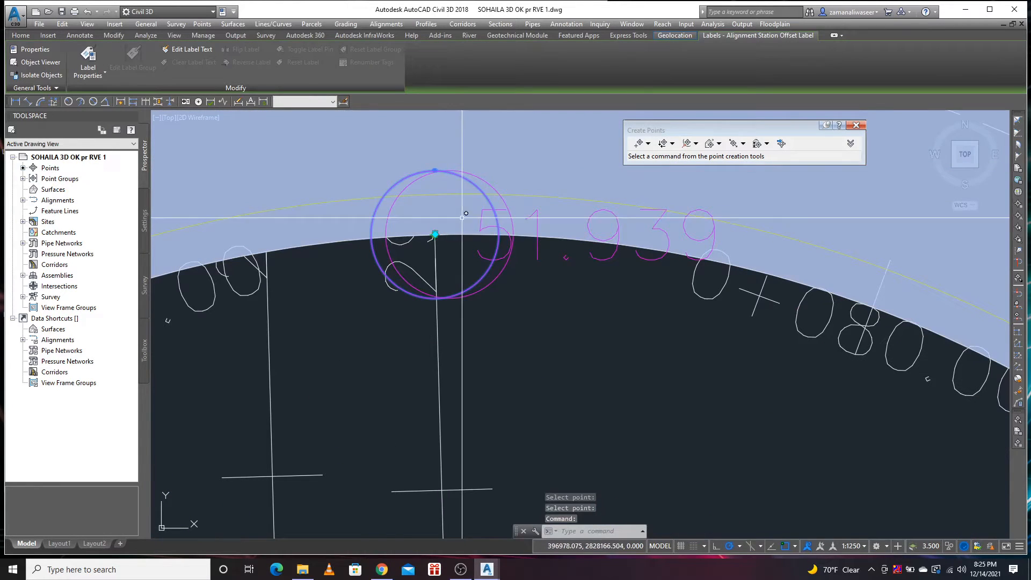
click(435, 234)
scroll(451, 288, down, 10)
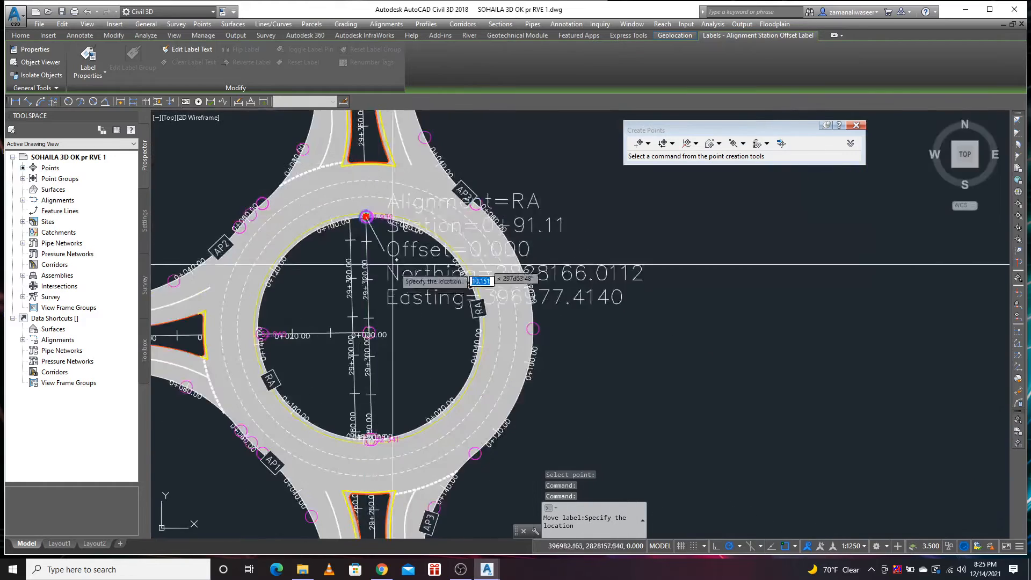
click(501, 253)
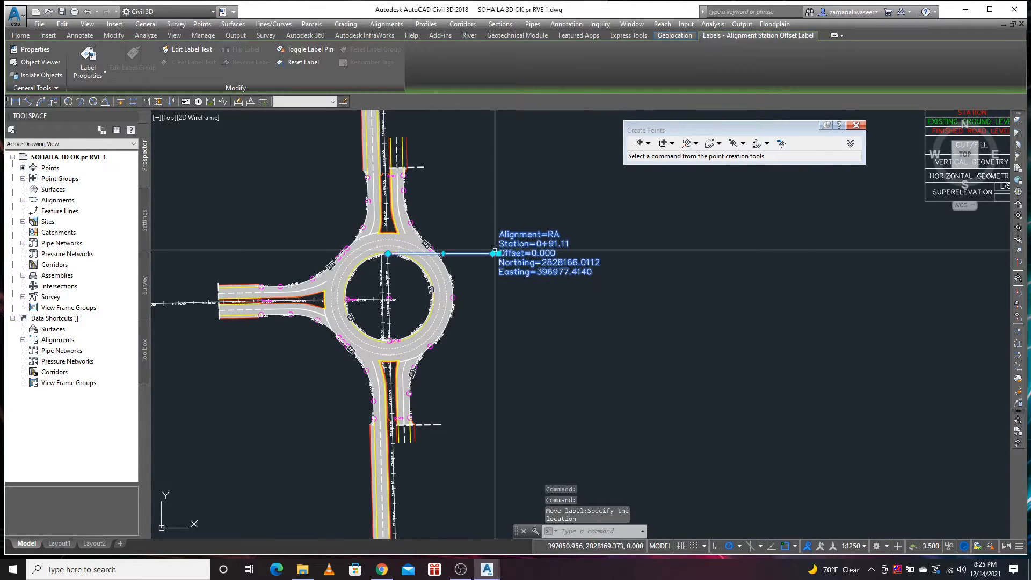
- Move RA's west station/offset label to the open area northwest of the roundabout, above the west leg
scroll(345, 279, up, 4)
scroll(344, 331, up, 6)
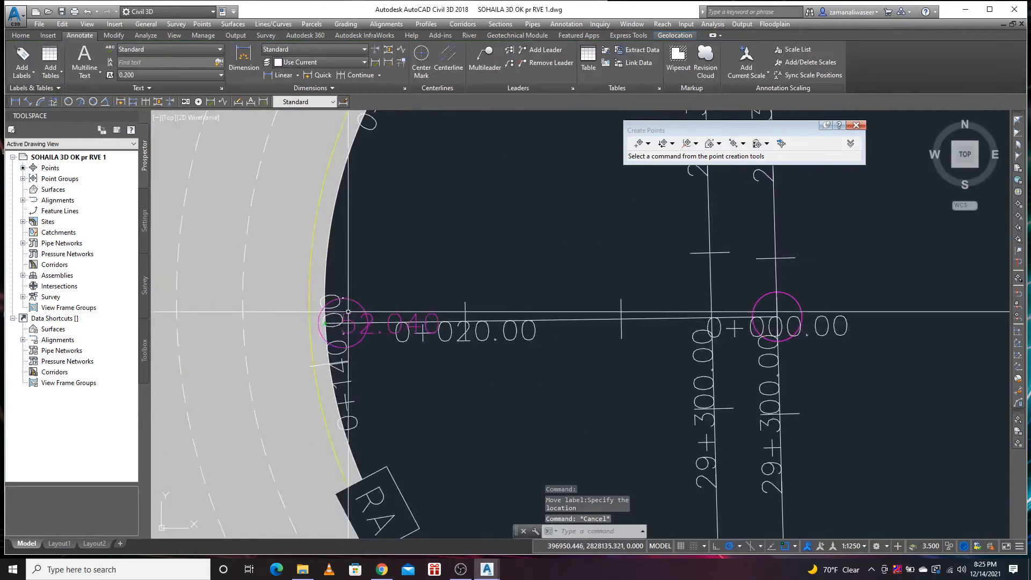
key(Escape)
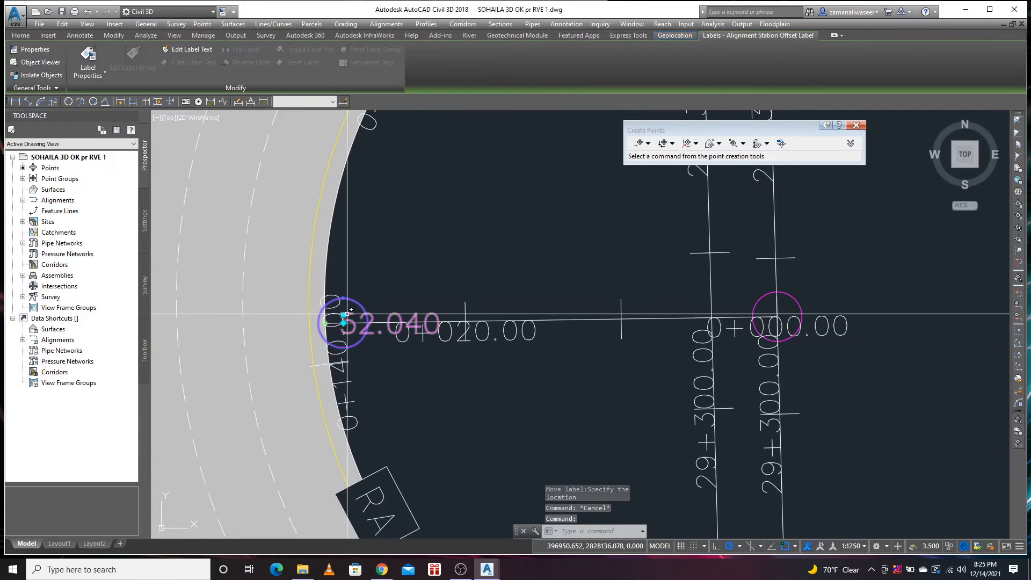
click(345, 315)
scroll(475, 301, down, 8)
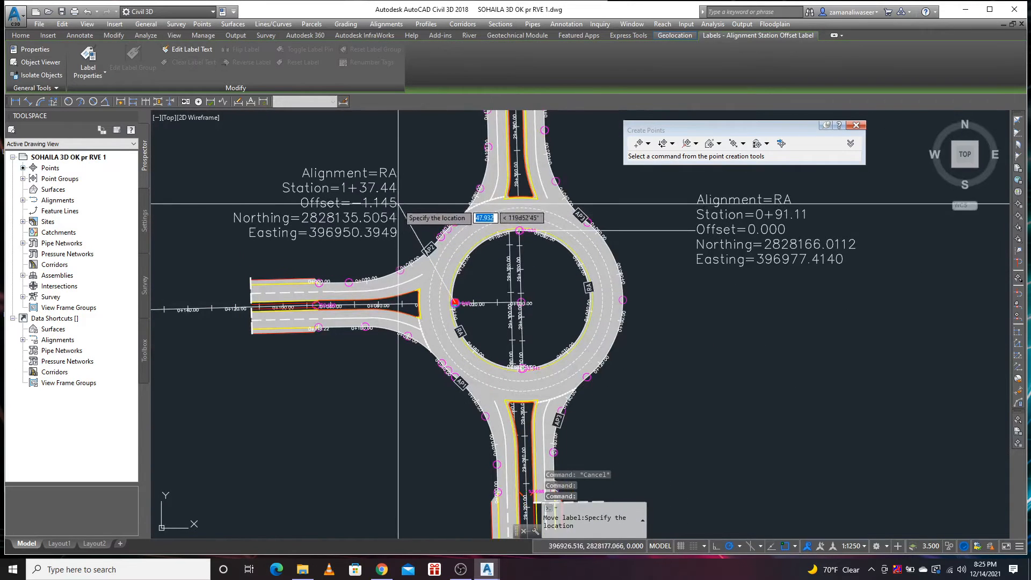
click(395, 230)
key(Escape)
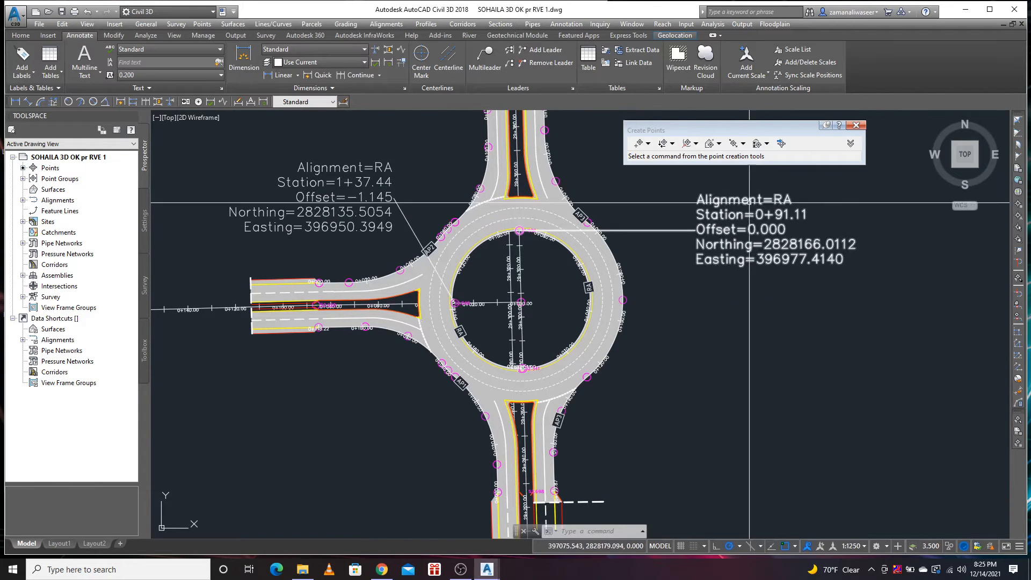
- Start a profile view for alignment RA and set its style to Profile View
middle_drag(674, 347, 612, 343)
scroll(481, 359, up, 2)
key(Escape)
key(Escape)
click(482, 360)
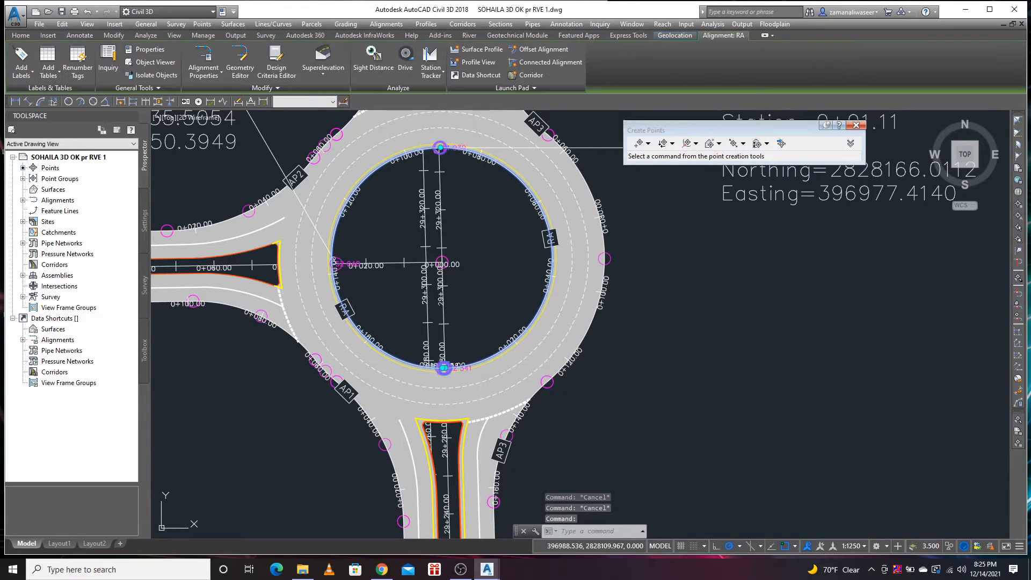
click(472, 64)
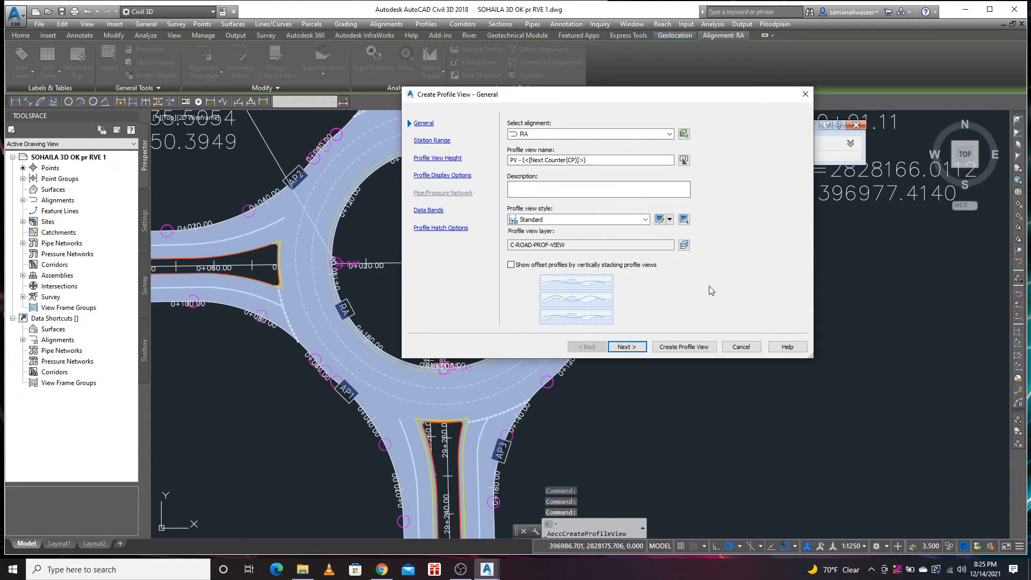
click(622, 221)
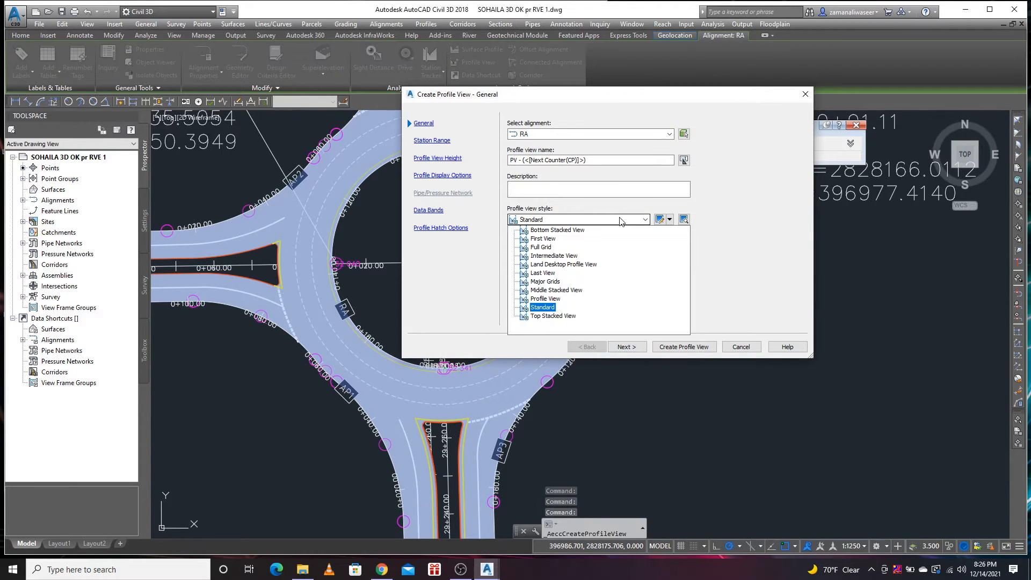
click(546, 299)
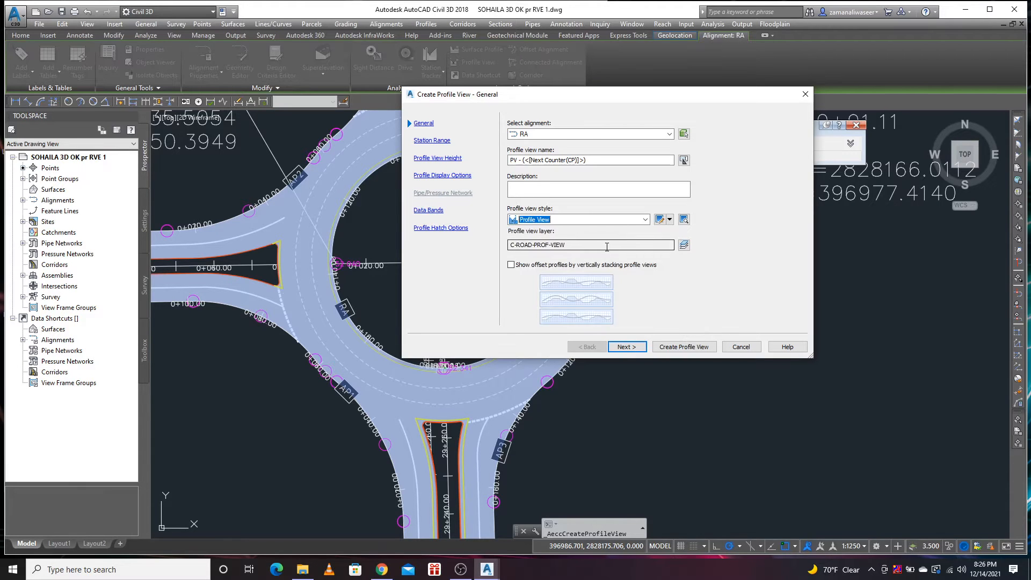
- Keep the automatic station range and assign the band set New Profile View Band Set Revised SH to RA's profile view
click(621, 348)
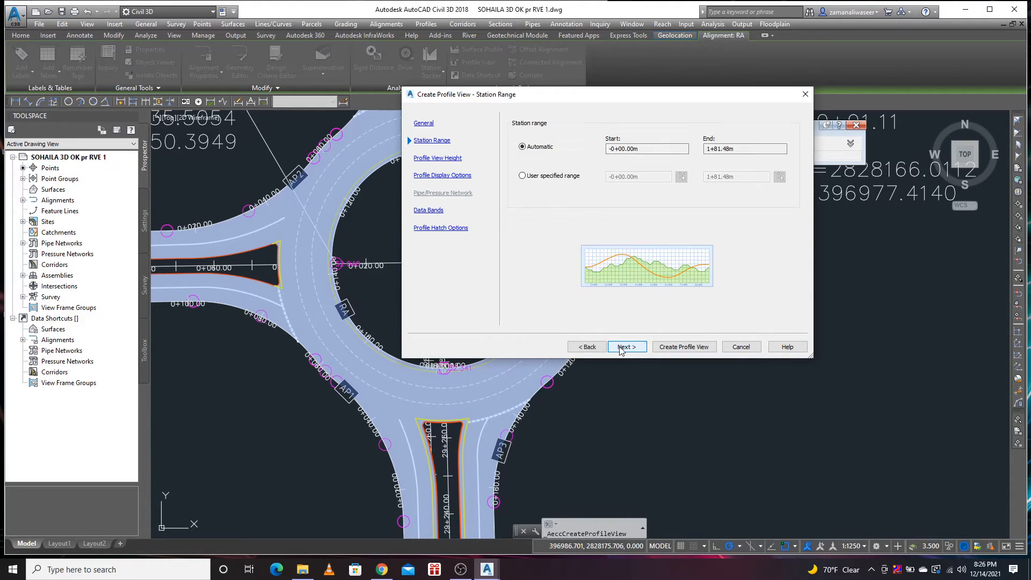
click(622, 348)
click(621, 348)
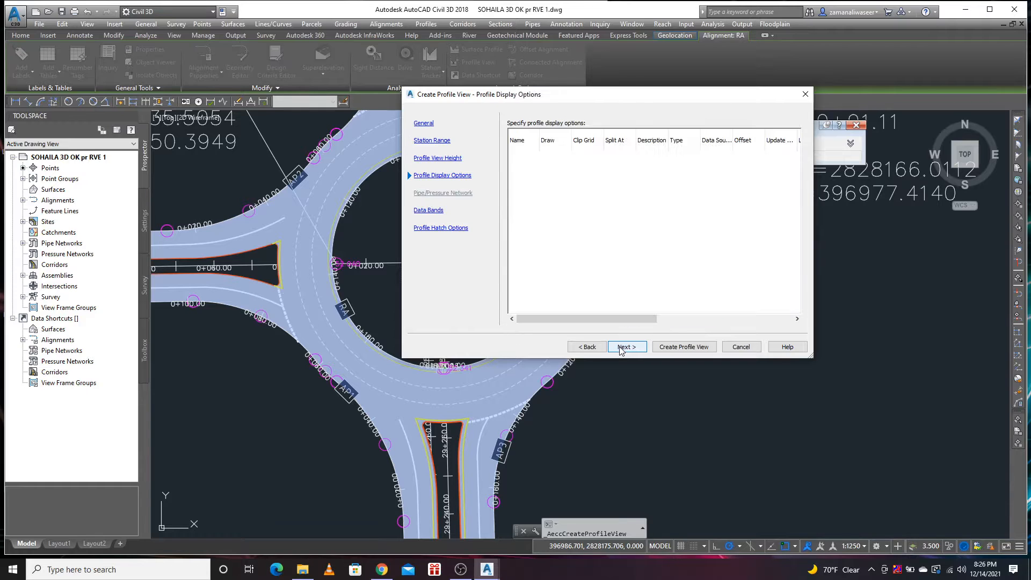
click(621, 348)
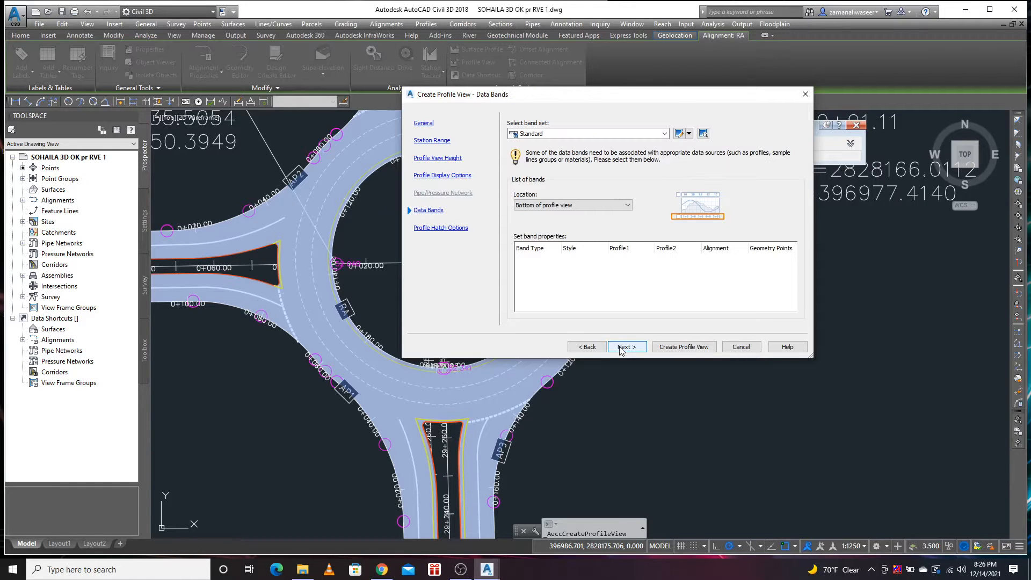
click(611, 134)
click(569, 198)
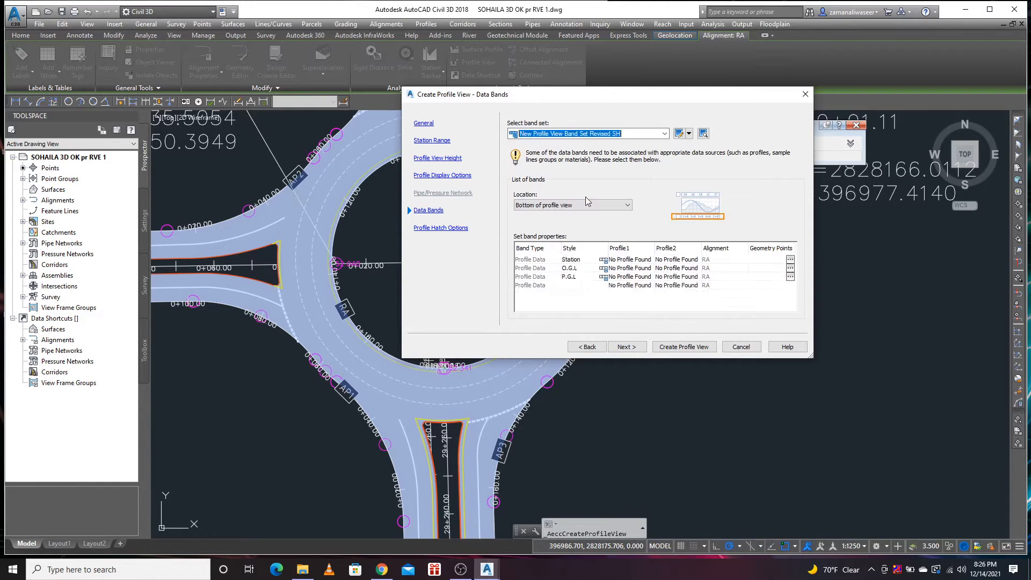
- Create RA's profile view and place it southeast of the roundabout, below the existing profile views
click(624, 348)
click(683, 347)
scroll(508, 266, down, 7)
scroll(704, 258, down, 4)
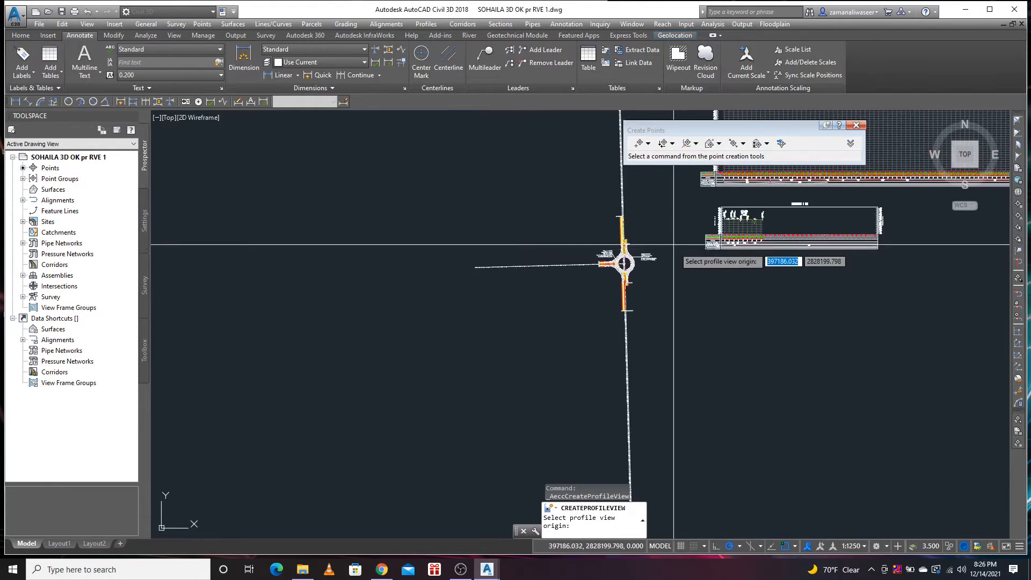
click(693, 330)
scroll(698, 322, up, 7)
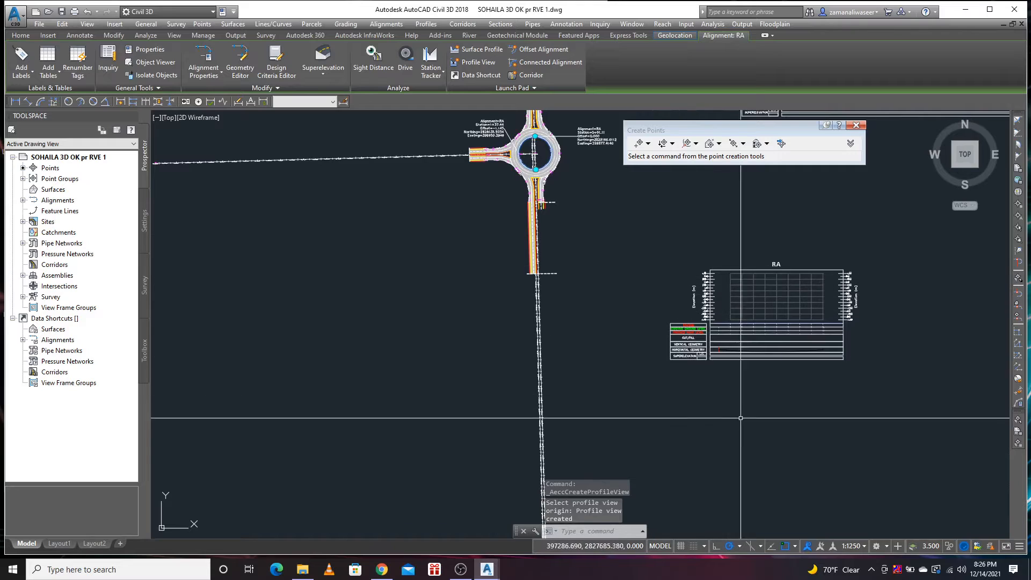
key(Escape)
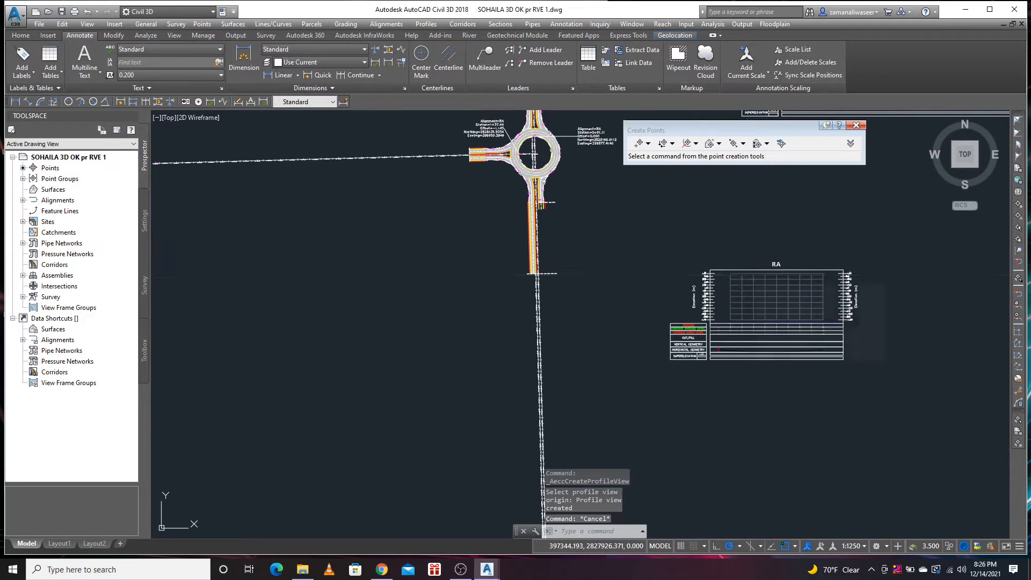
- Start a layout profile for RA with criteria-based design, style Design Profile and label set Profile Label Set For Ajman Project
click(721, 275)
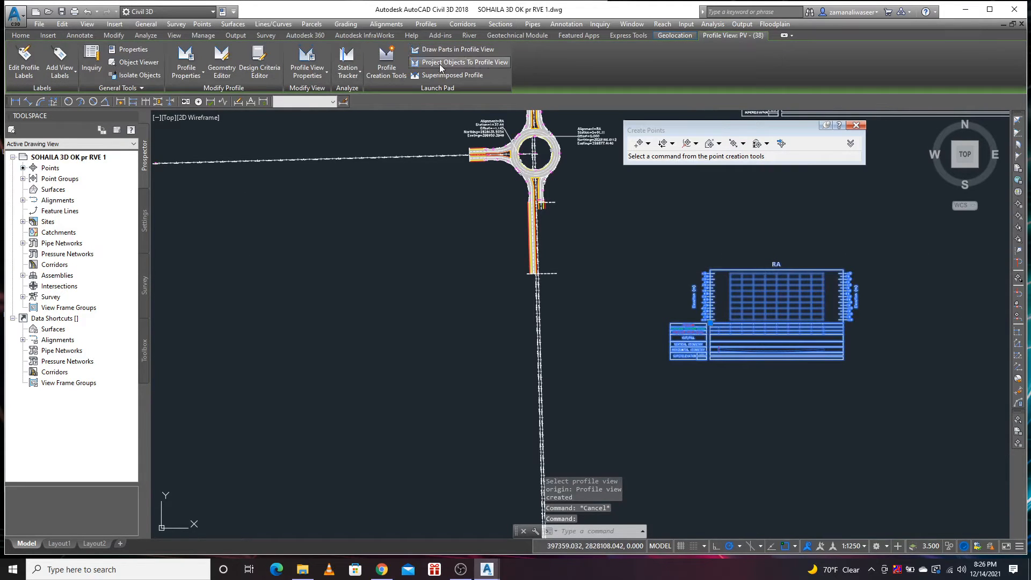
click(387, 64)
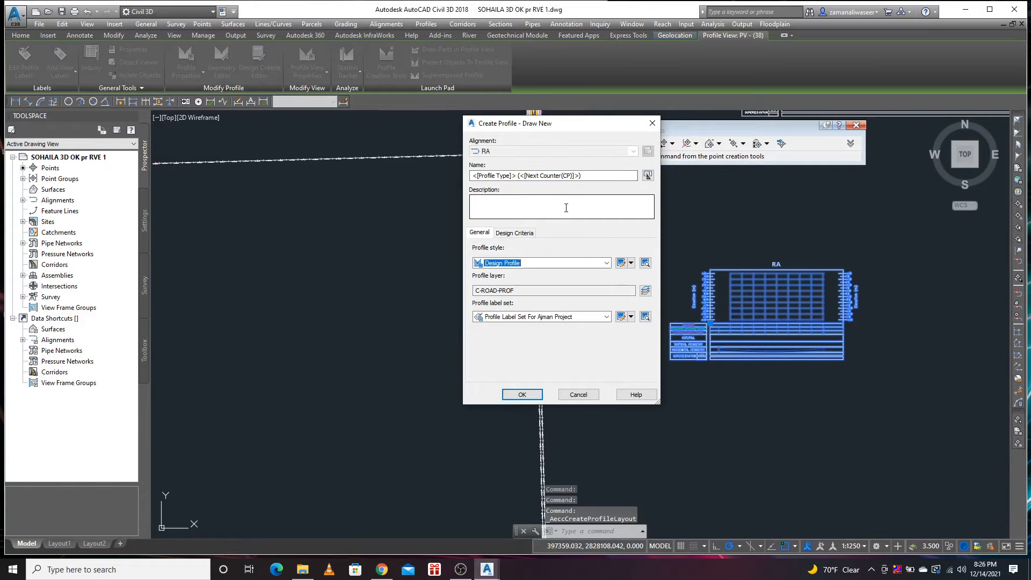
click(506, 236)
click(476, 249)
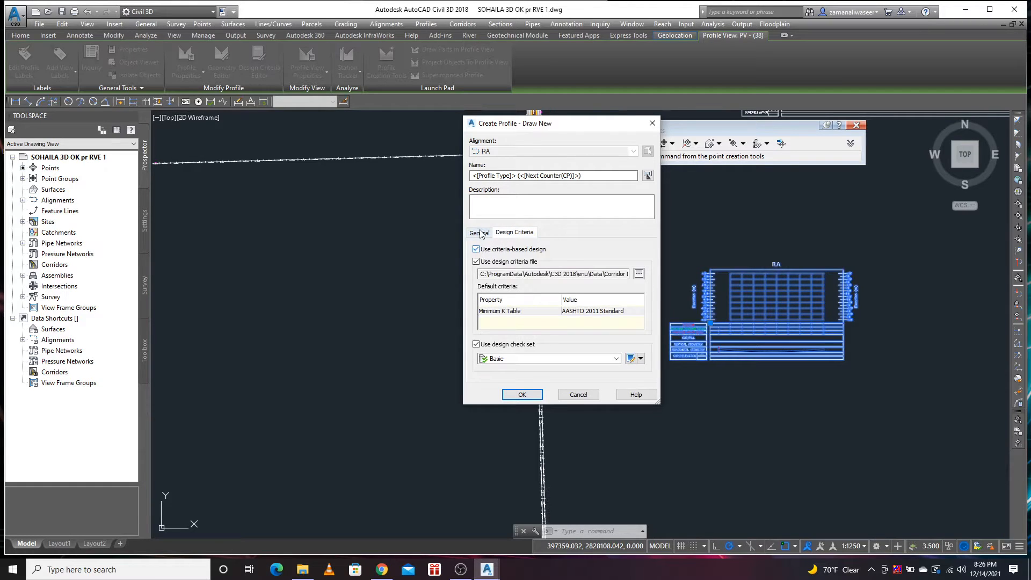
click(480, 234)
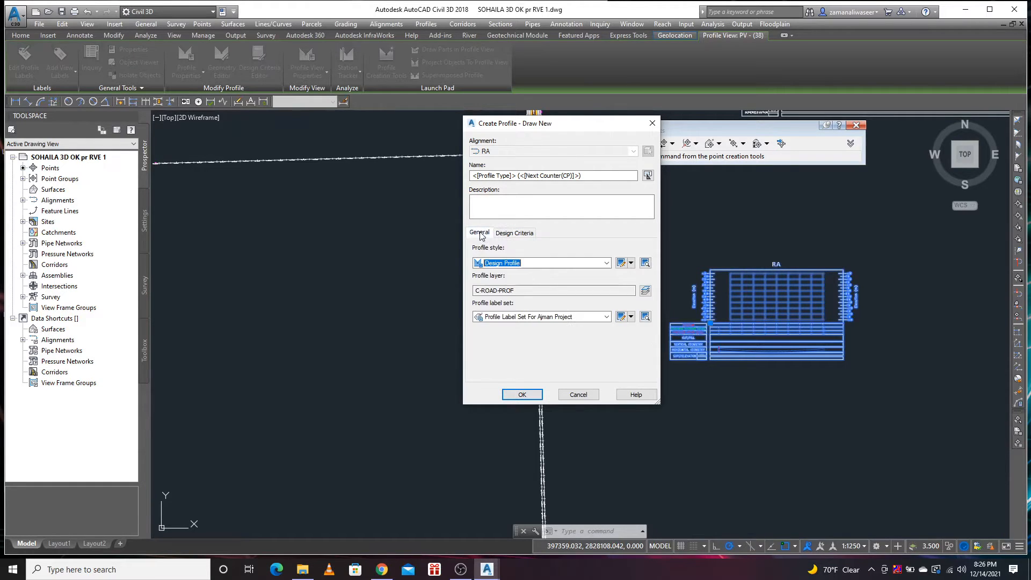
click(521, 395)
drag(483, 98, 679, 81)
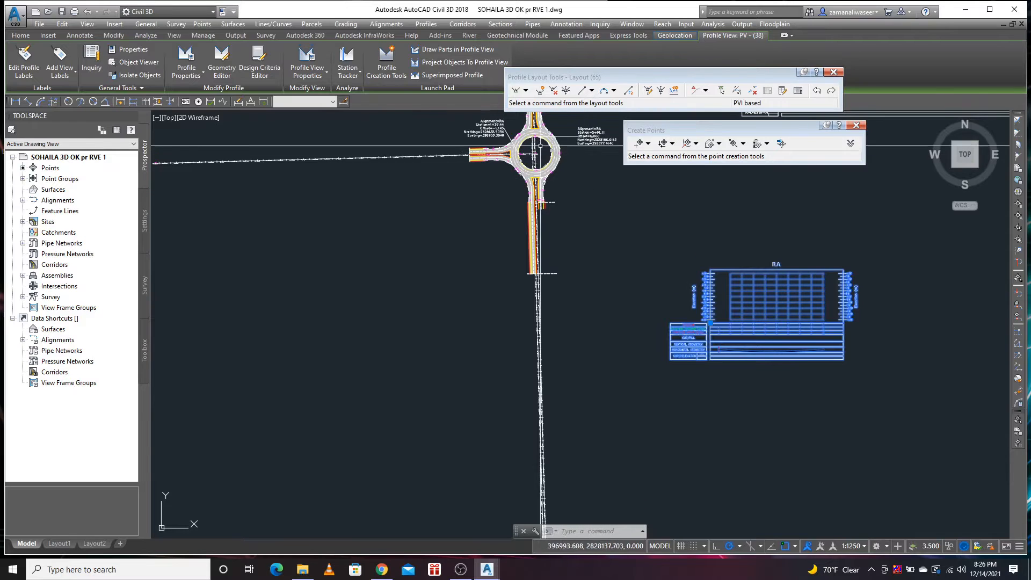
- Move the south, west and north tie-in elevation labels off their point markers into the roundabout's central island
scroll(552, 219, up, 5)
mouse_move(526, 251)
middle_down()
mouse_move(492, 214)
mouse_move(536, 280)
middle_up()
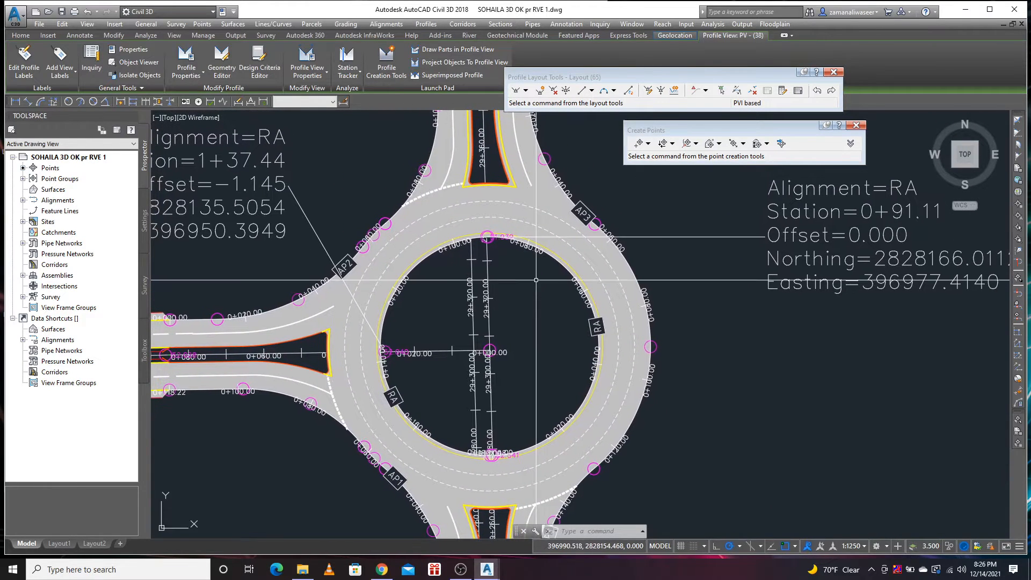
click(518, 455)
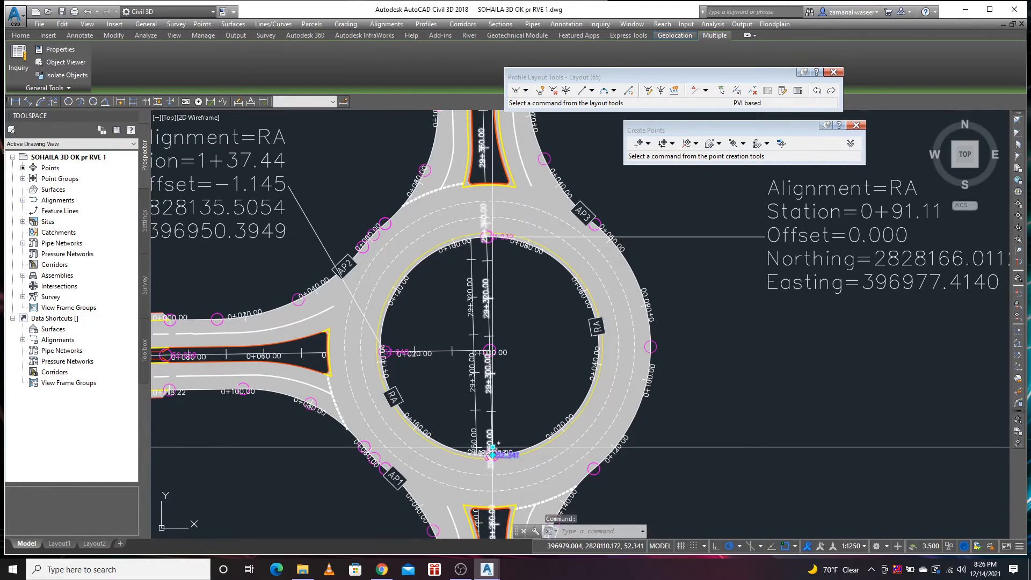
click(494, 447)
click(513, 398)
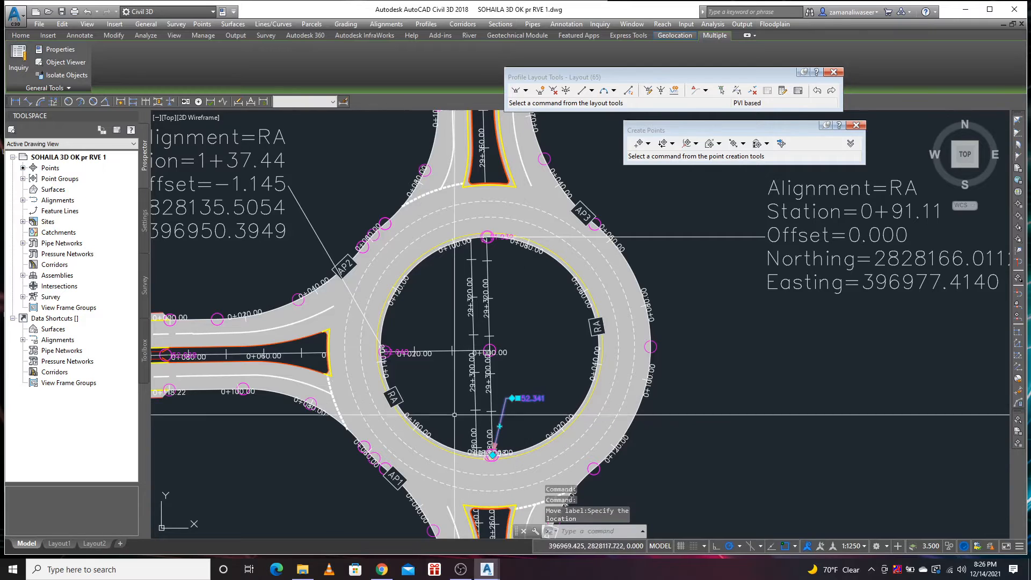
click(382, 351)
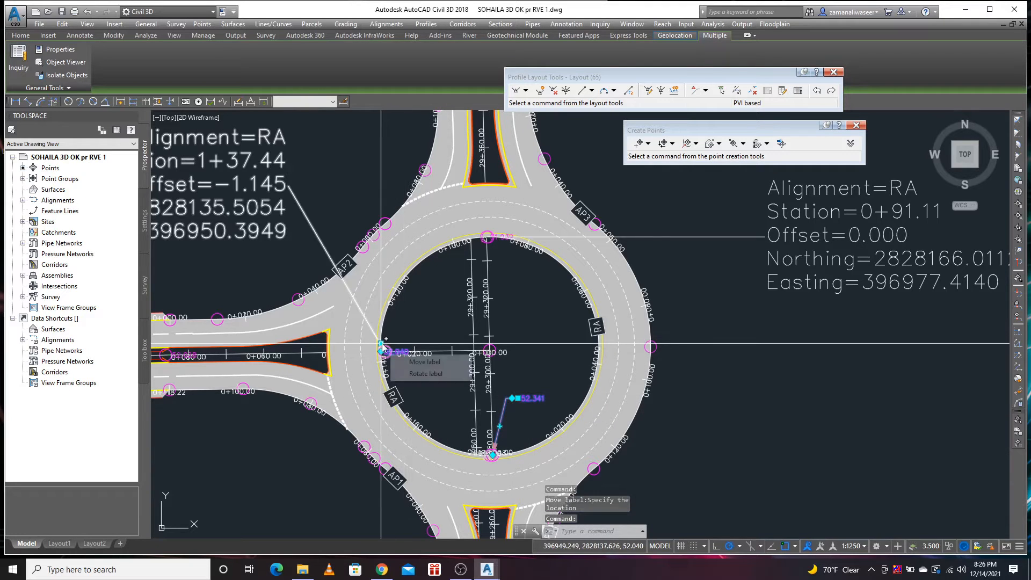
click(381, 344)
click(412, 328)
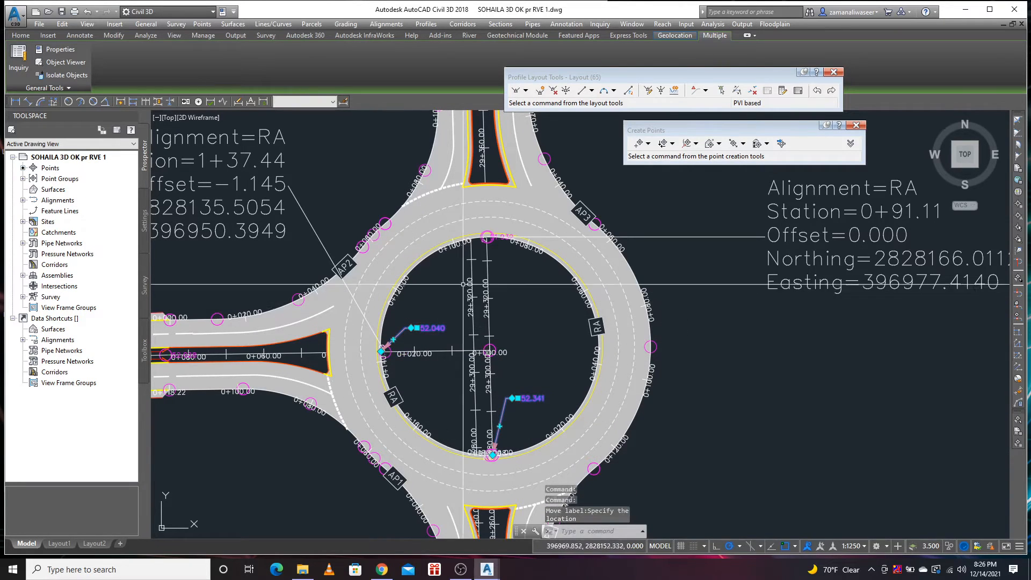
click(487, 236)
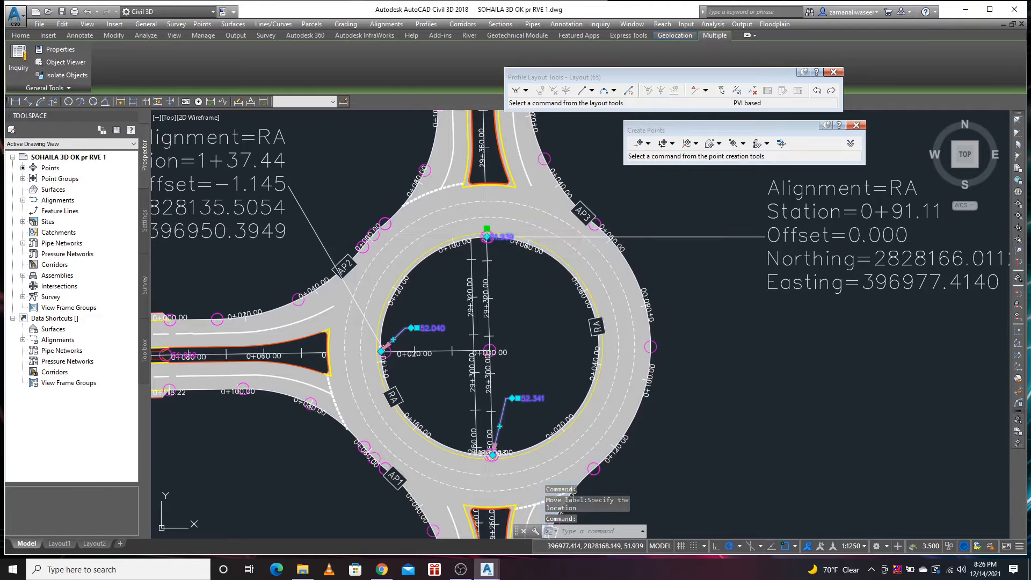
click(487, 229)
click(512, 310)
key(Escape)
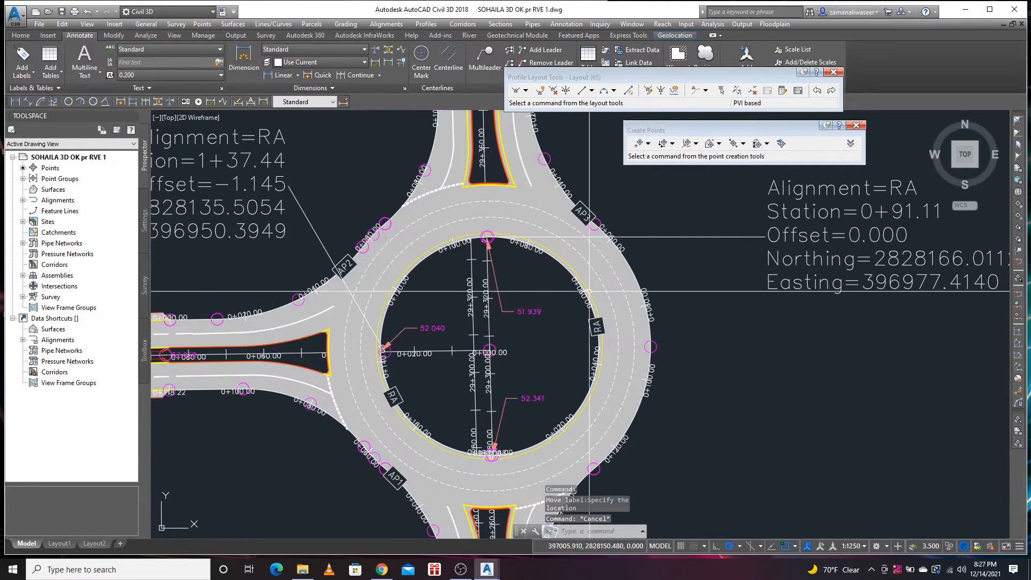
- Begin inserting tabular PVIs with parabolic curves, entering the first PVI at station 0+00.00, elevation 52.341 m, without a curve length
click(648, 91)
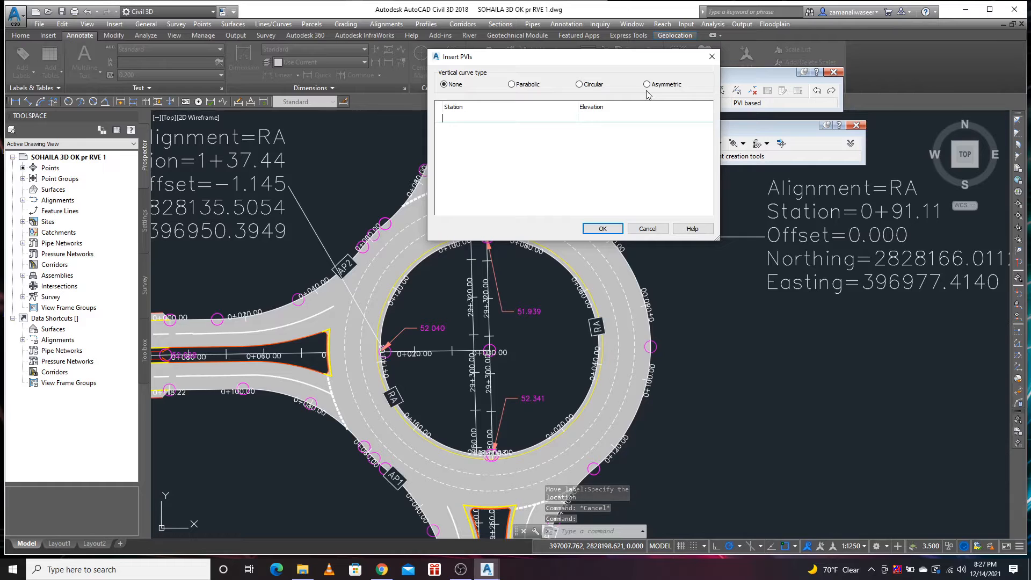
click(520, 89)
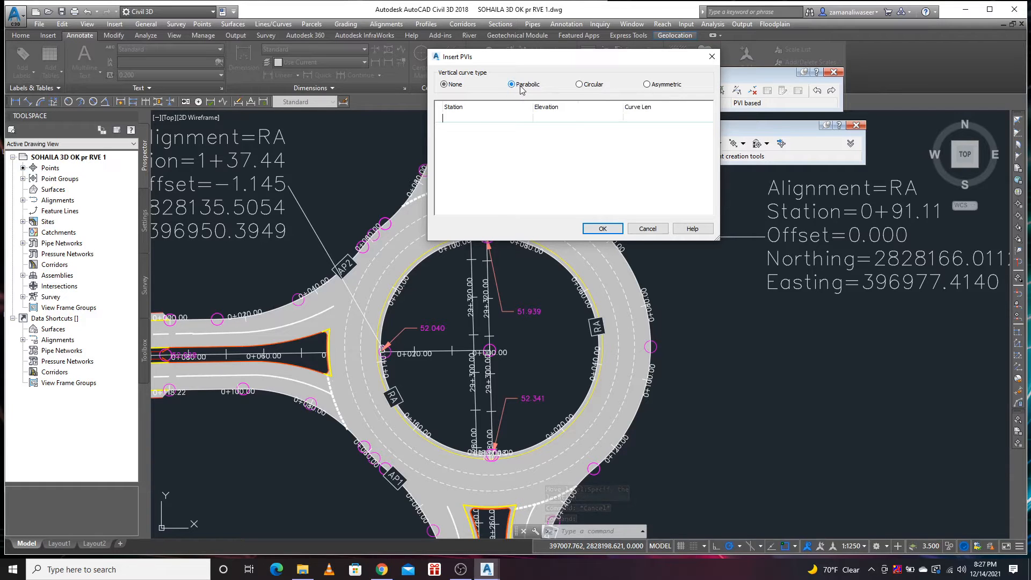
drag(534, 60, 739, 44)
click(661, 103)
click(660, 102)
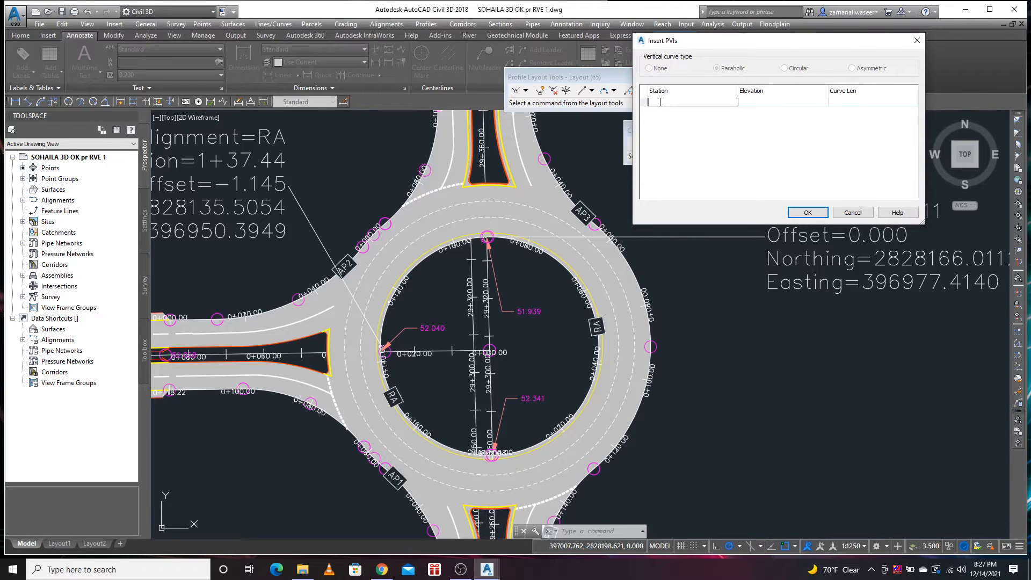
key(Tab)
text(5)
key(Tab)
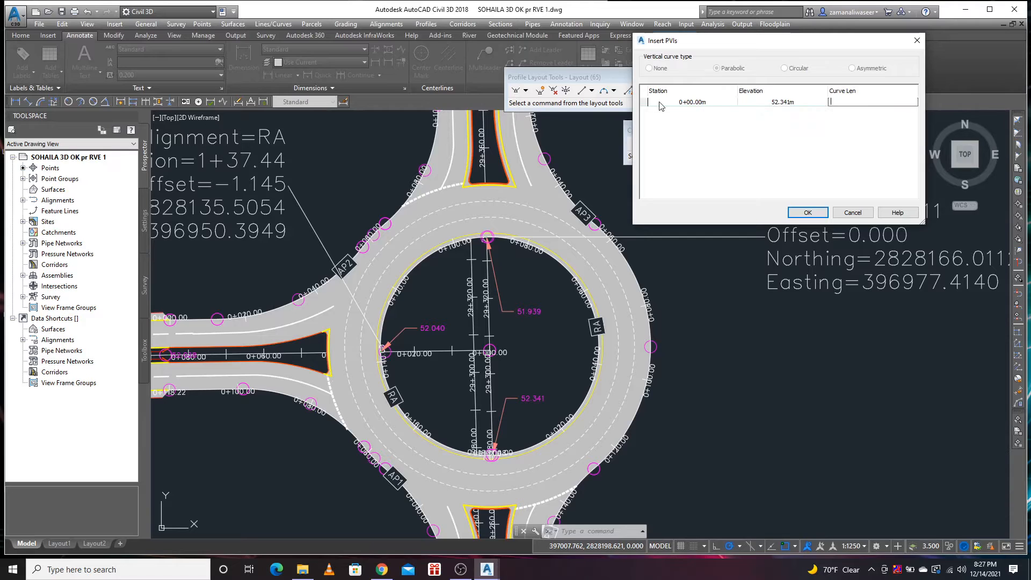
key(Tab)
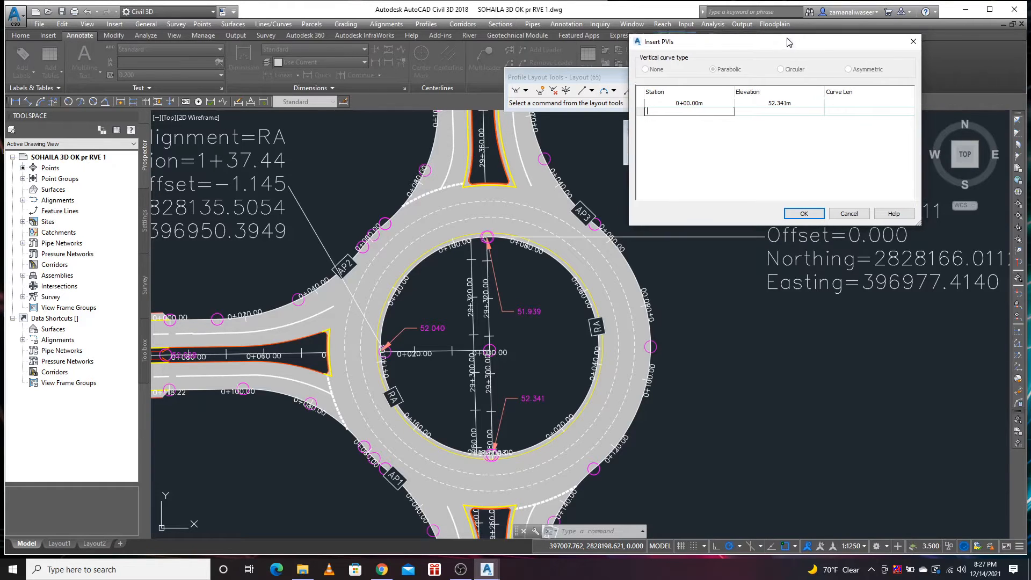
- Add the north tie-in PVI at station 91.11 with elevation 51.939 m and curve length 20 m
drag(793, 40, 716, 10)
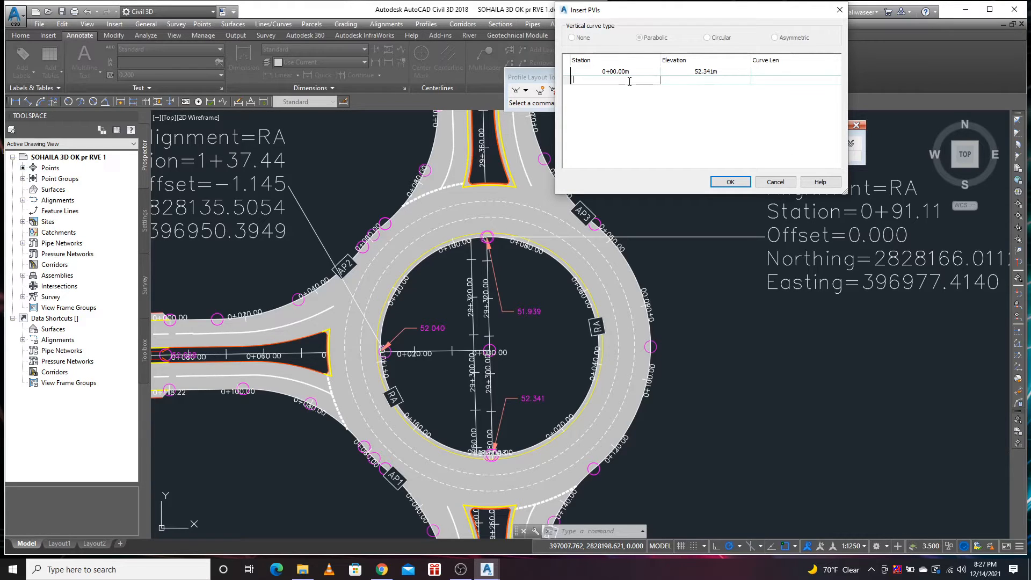
text(91.11)
key(Tab)
text(51.939)
key(Tab)
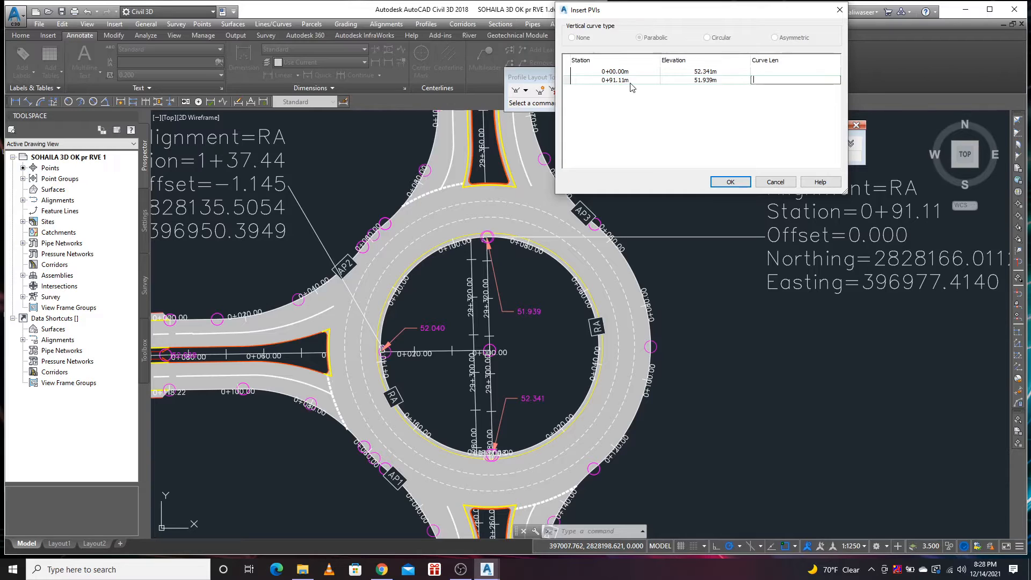
text(20)
key(Tab)
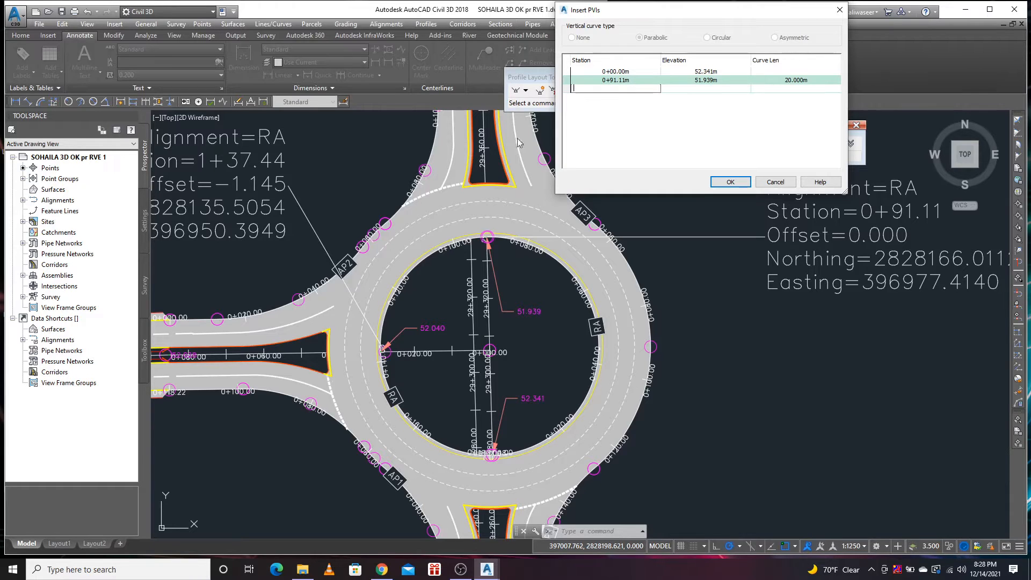
- Add the west tie-in PVI at station 137.44 with elevation 52.04 m and curve length 20 m
text(137.44)
key(Tab)
text(5)
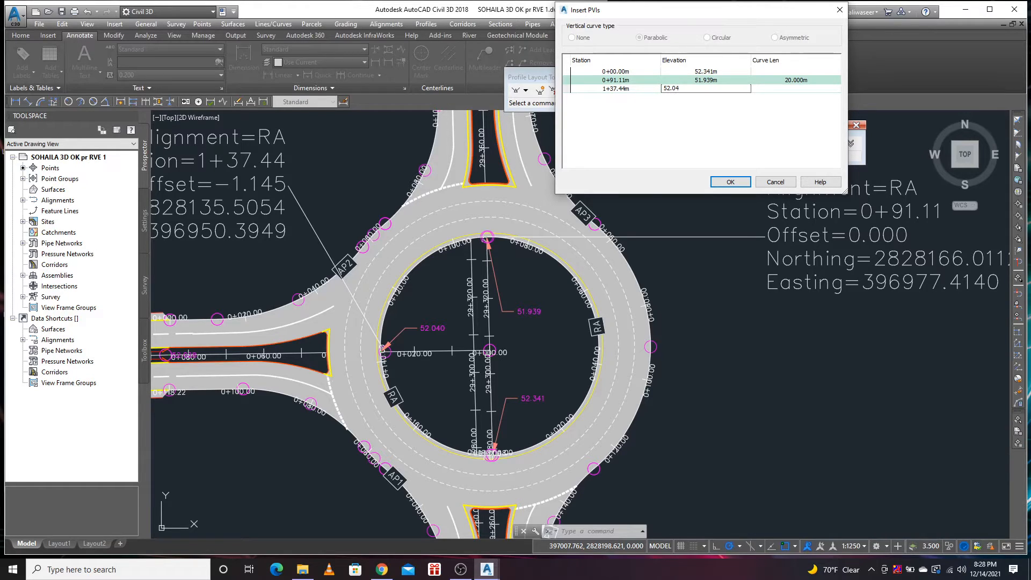
key(Tab)
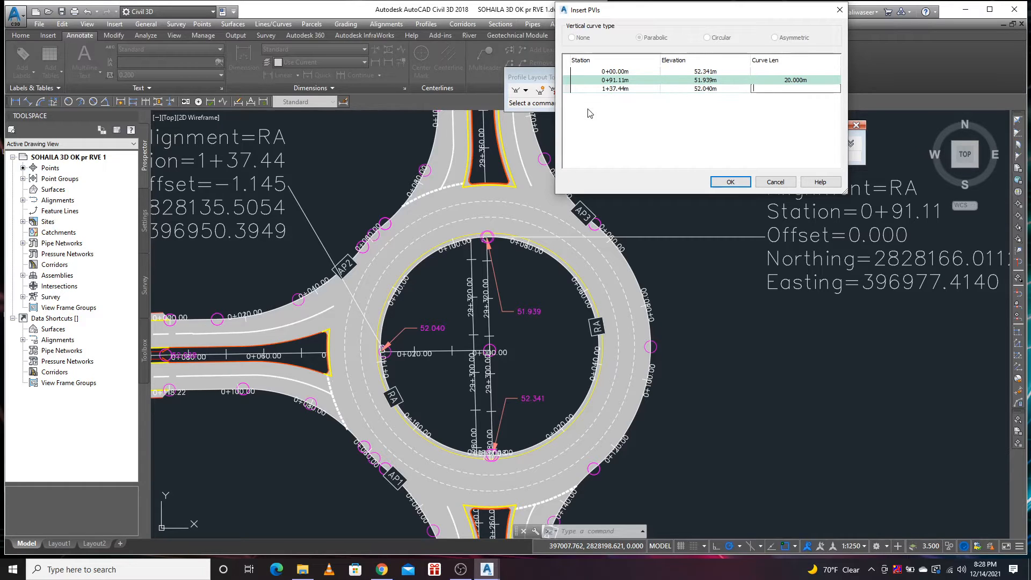
text(20)
key(Tab)
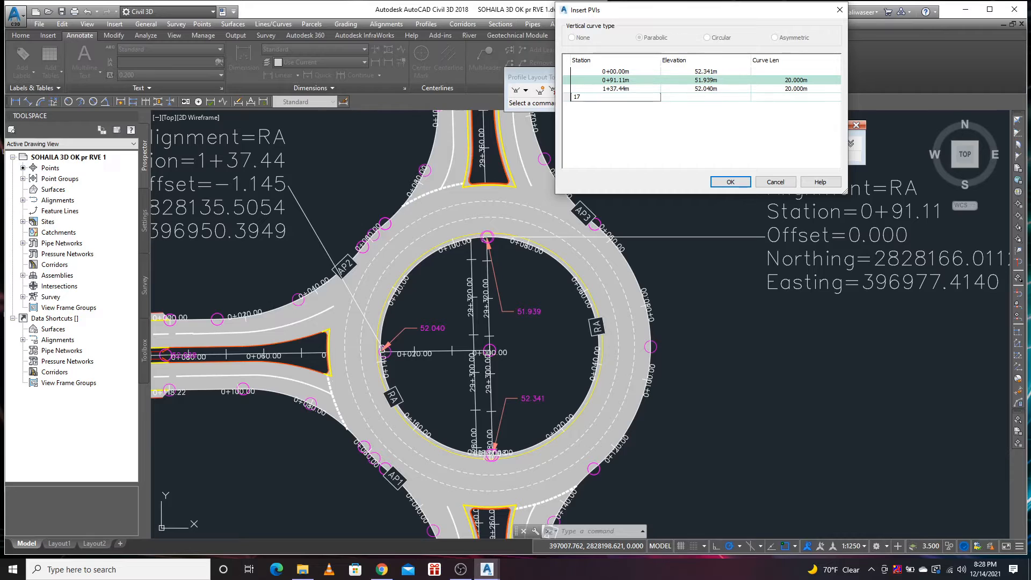
- Add RA's closing PVI at station 172.10 with elevation 52.341 m and insert the listed PVIs into the profile
text(2.10)
key(Tab)
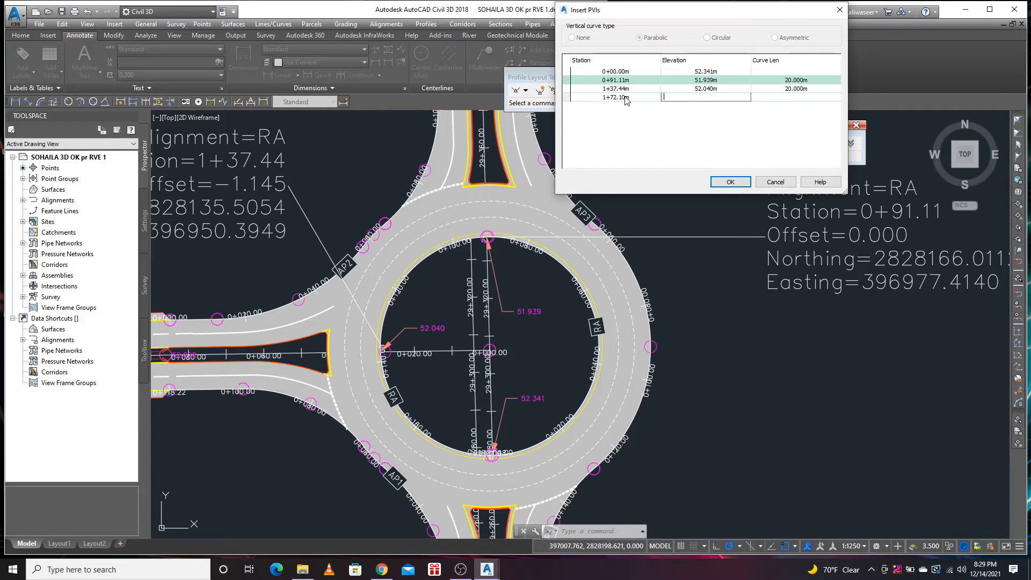
text(52.341)
key(Tab)
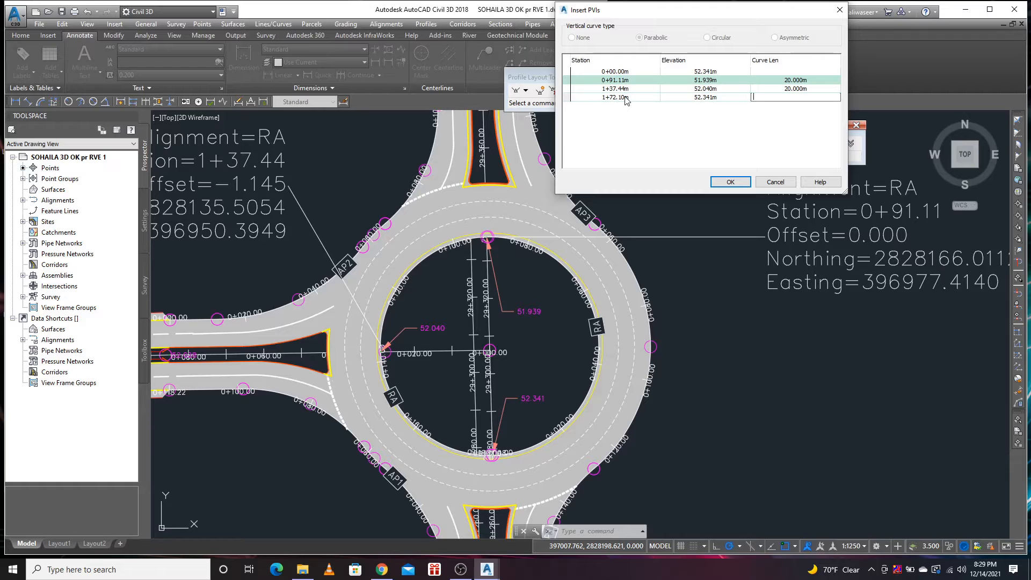
click(731, 182)
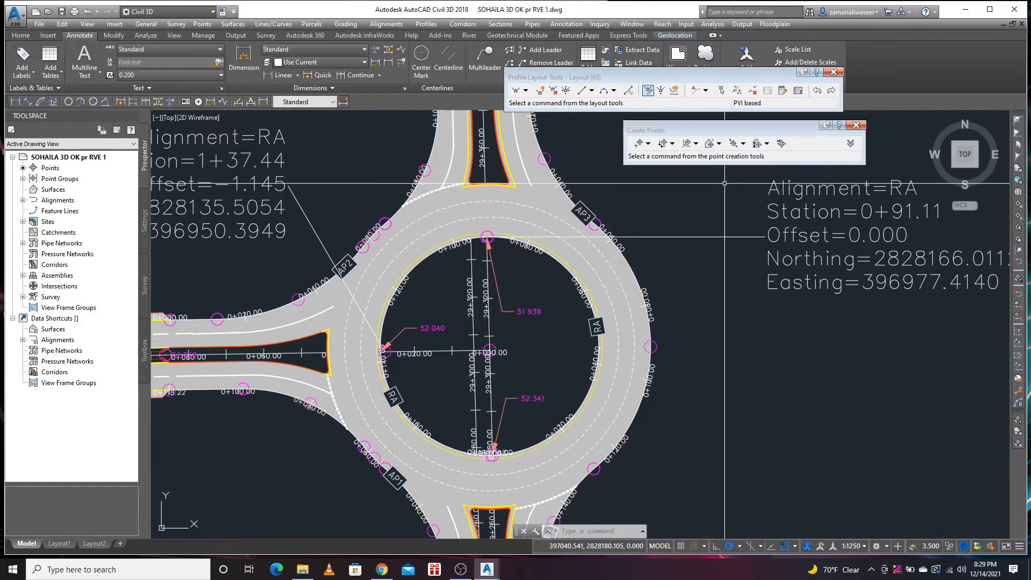
- Check the grades, PVI labels and vertical curves of the new design profile in RA's profile view
scroll(645, 284, down, 8)
scroll(824, 454, up, 8)
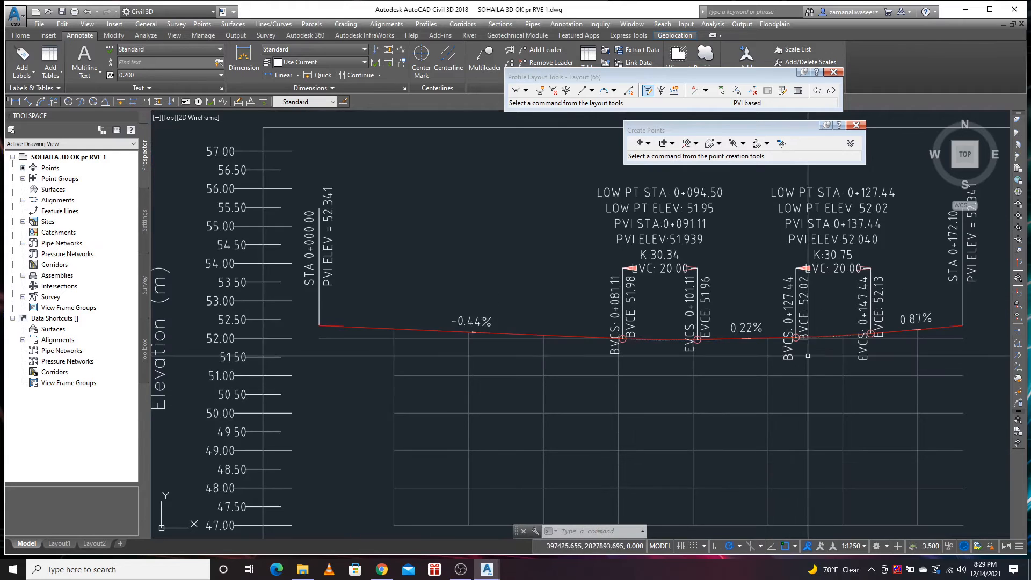
scroll(807, 350, down, 6)
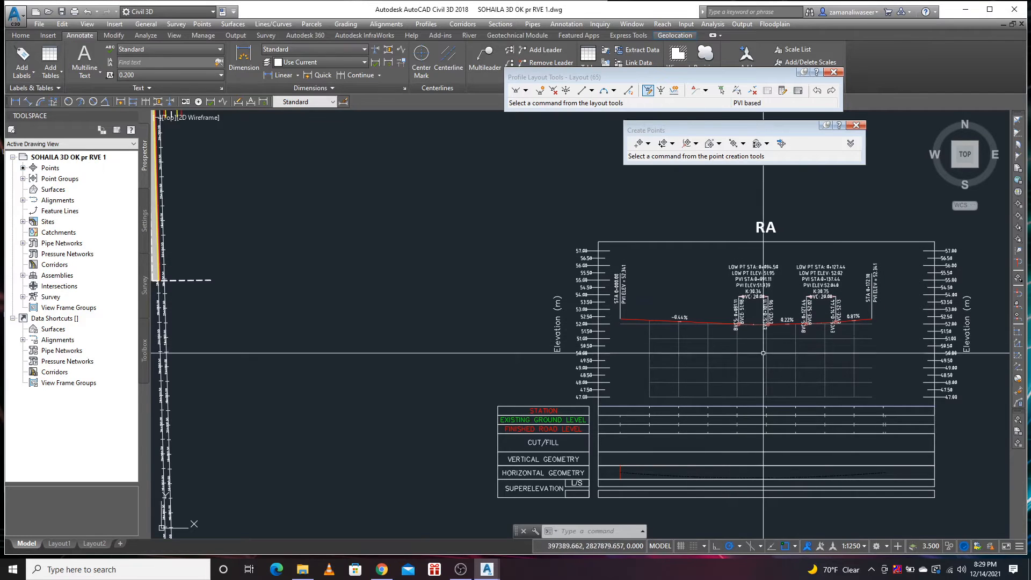
scroll(753, 349, down, 3)
scroll(807, 353, up, 7)
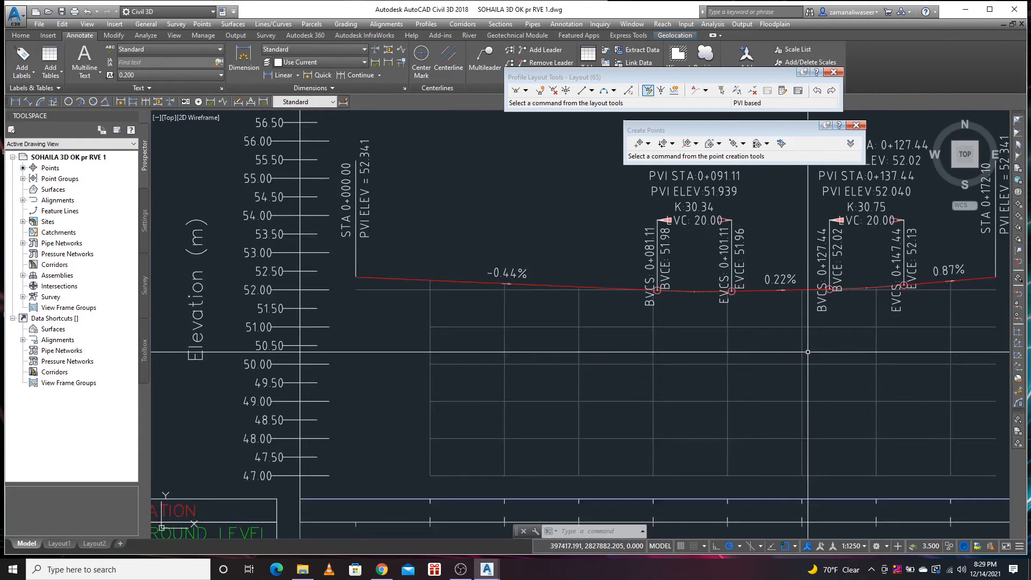
scroll(745, 340, down, 5)
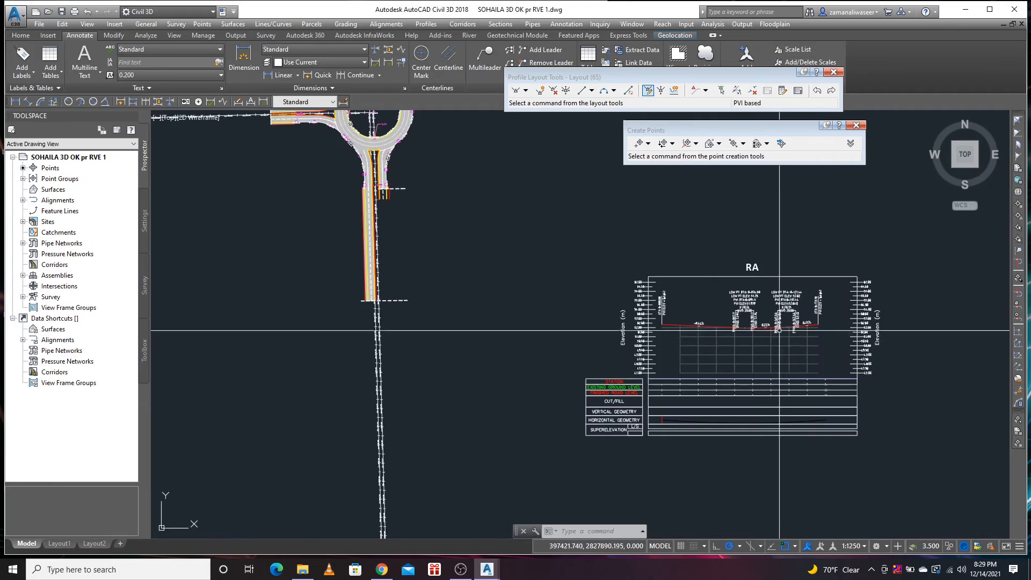
- Set up station/offset point creation along alignment RA, using profile Layout (65) for the elevations
scroll(640, 274, down, 2)
middle_drag(635, 269, 635, 311)
scroll(544, 245, up, 8)
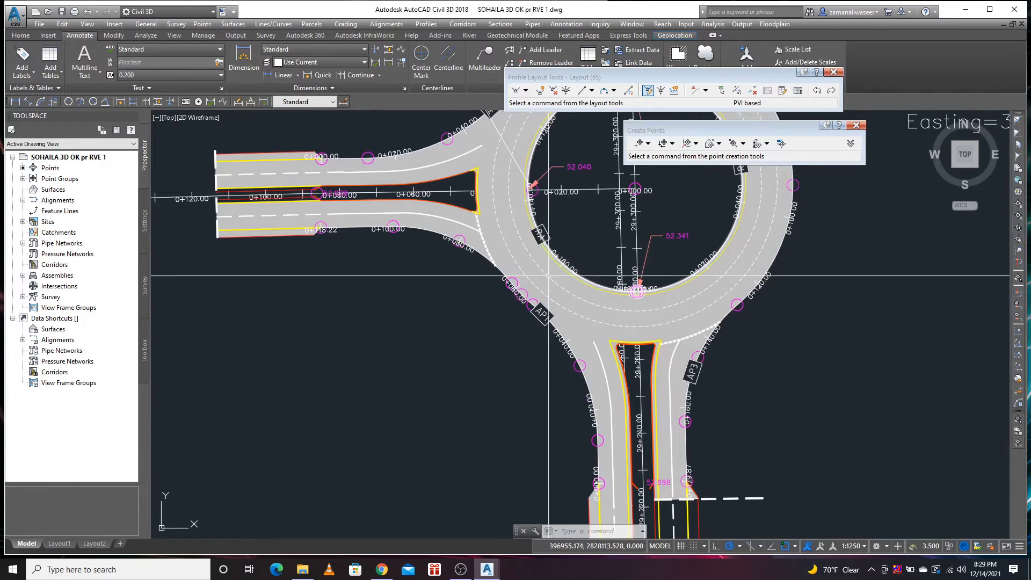
scroll(518, 289, up, 7)
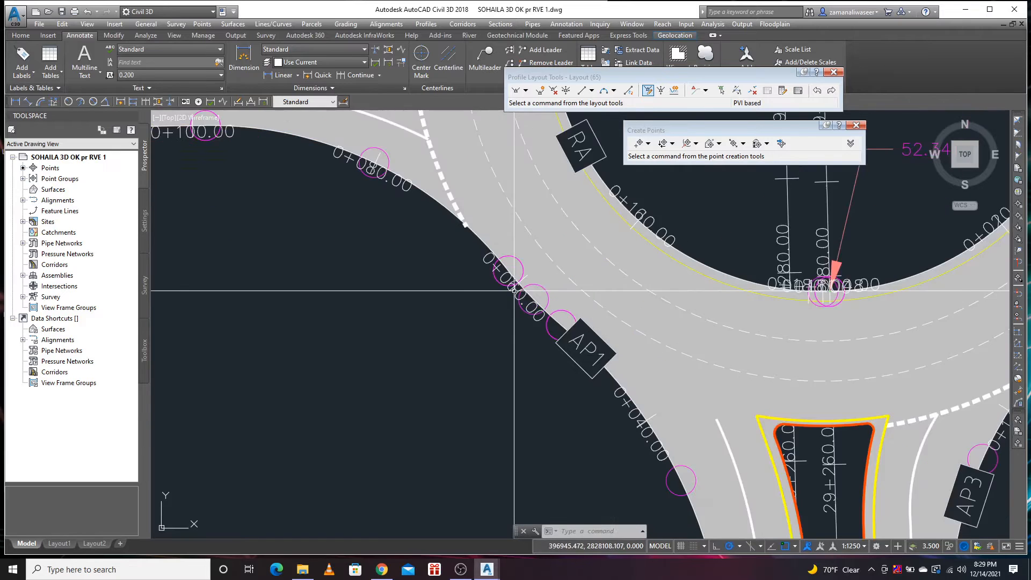
scroll(529, 266, down, 5)
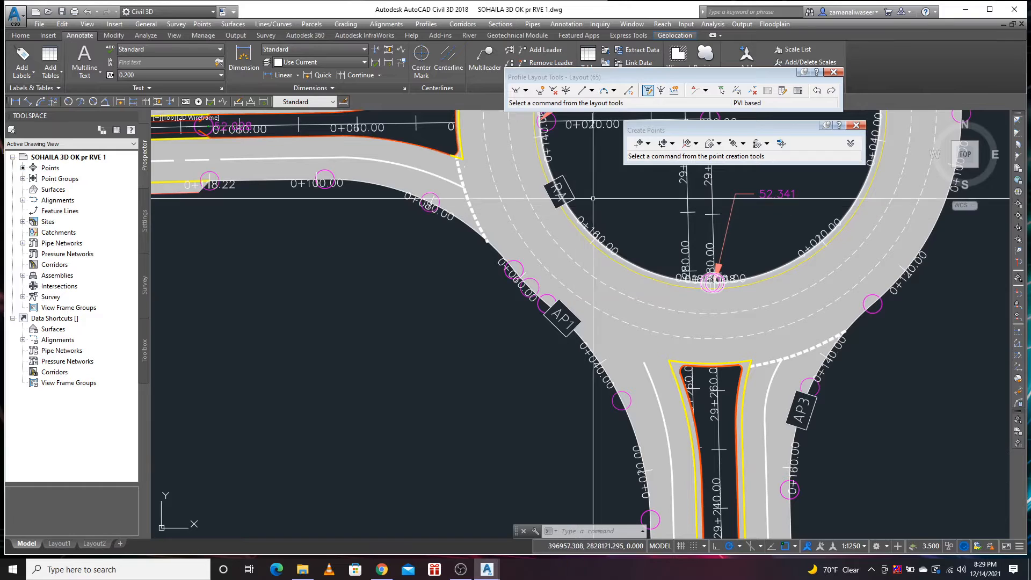
click(697, 144)
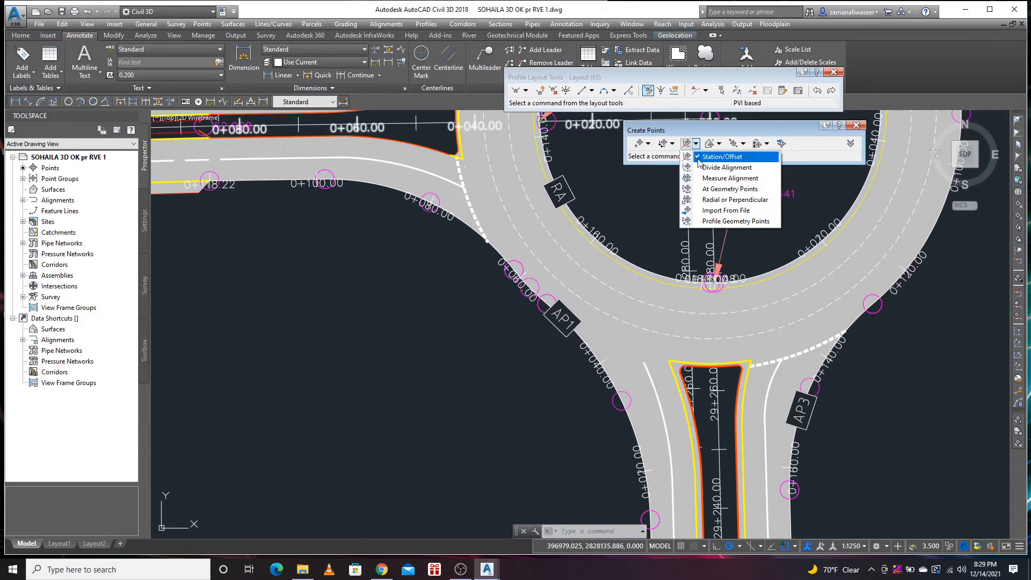
click(728, 158)
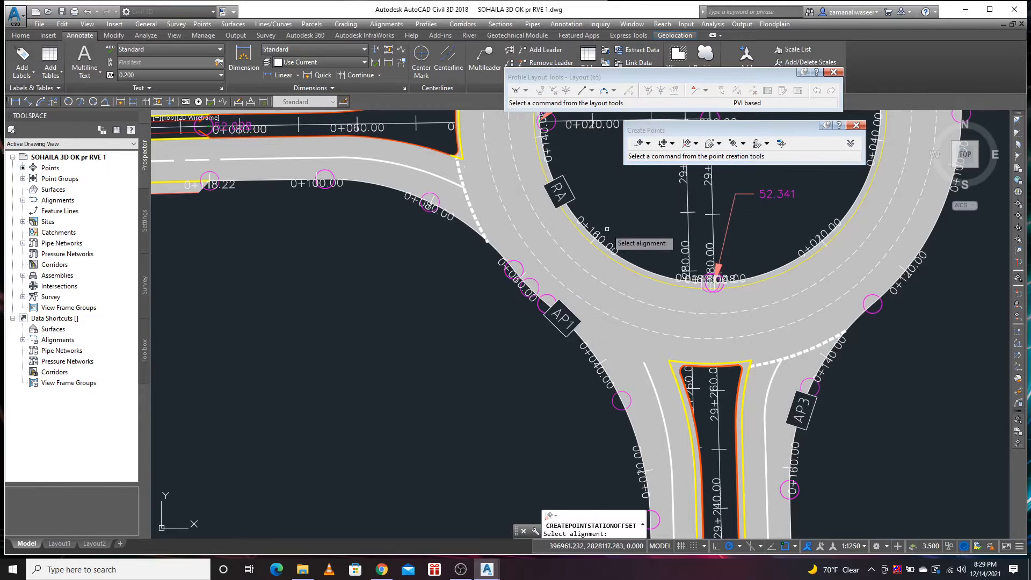
click(576, 216)
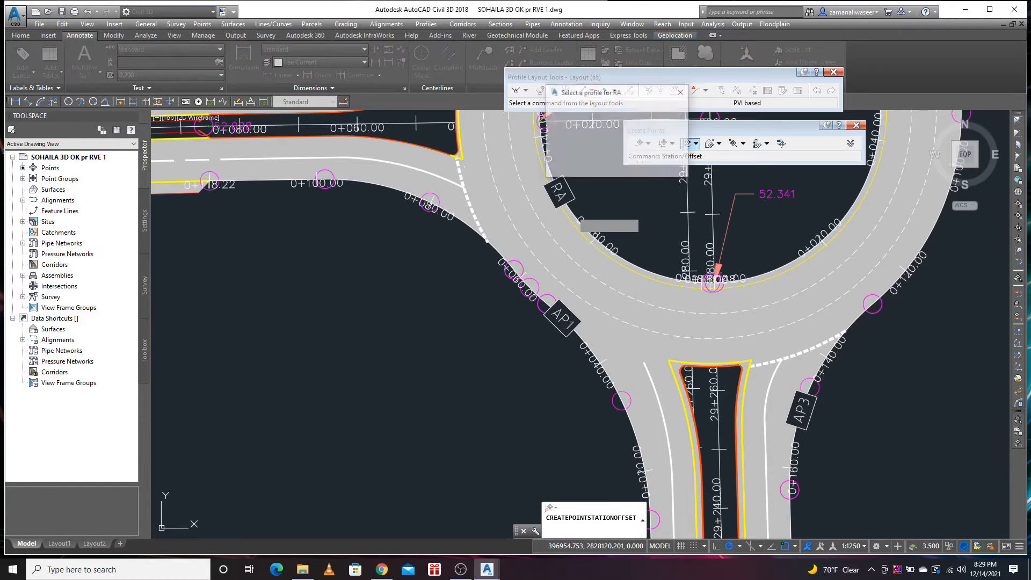
click(595, 123)
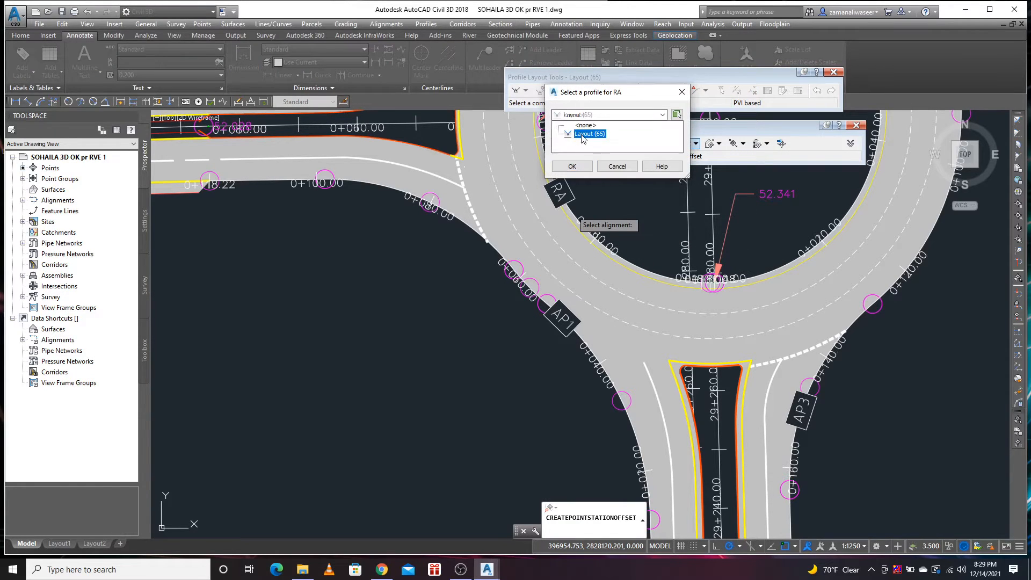
click(584, 139)
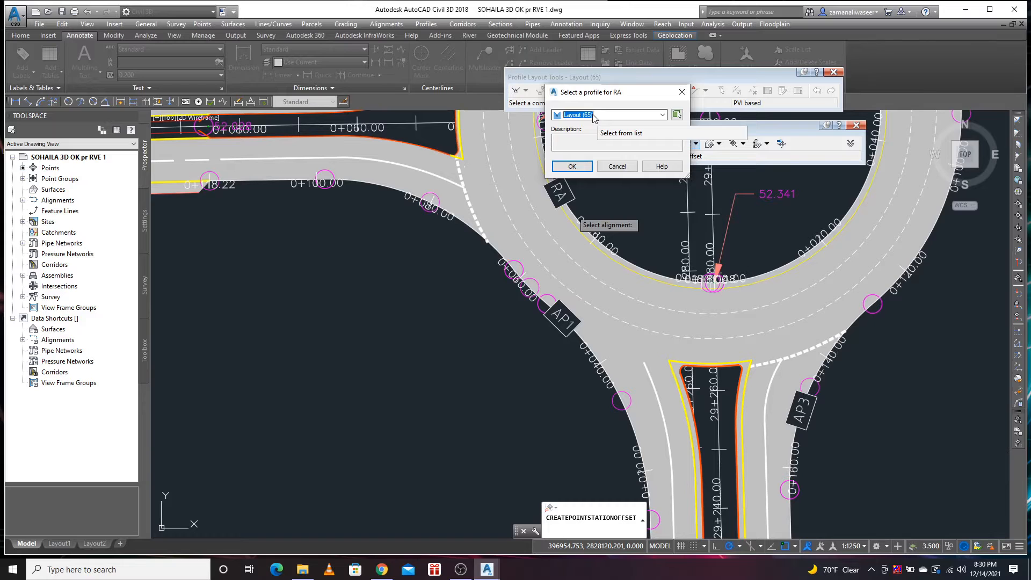
click(579, 169)
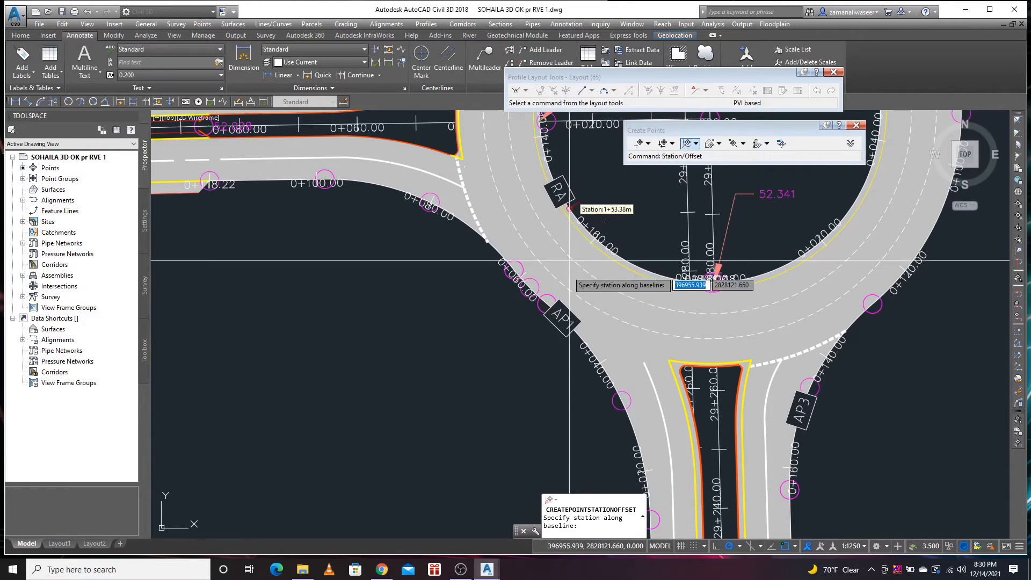
- Place a zero-offset point on RA opposite AP1's 0+060.00 station, keeping the default description
click(521, 278)
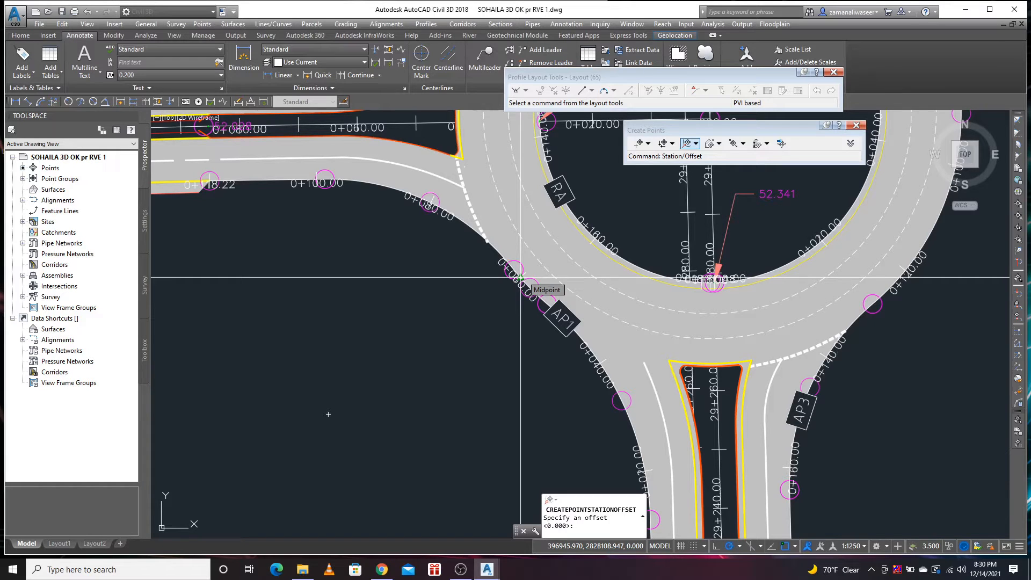
click(522, 278)
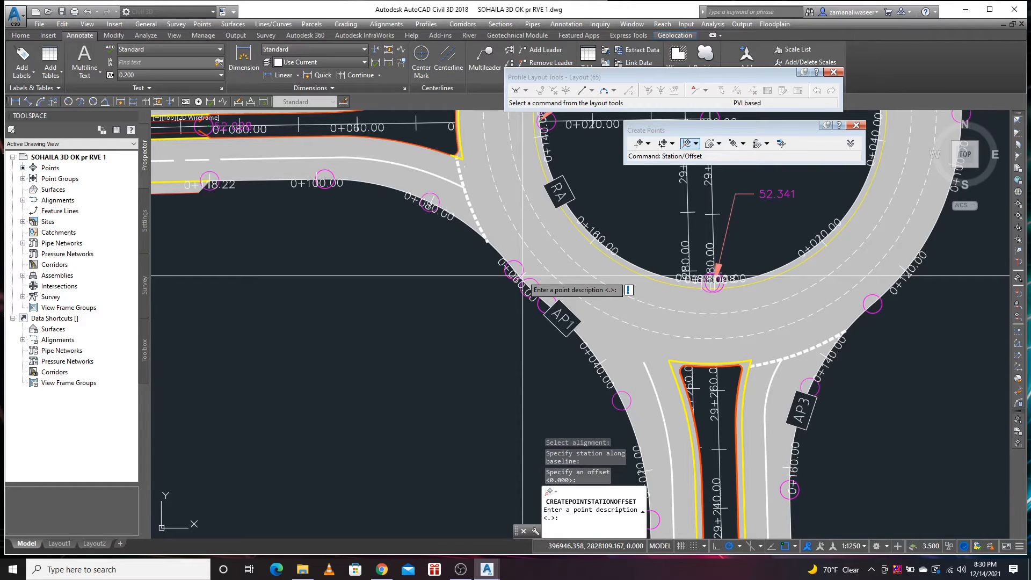
key(Return)
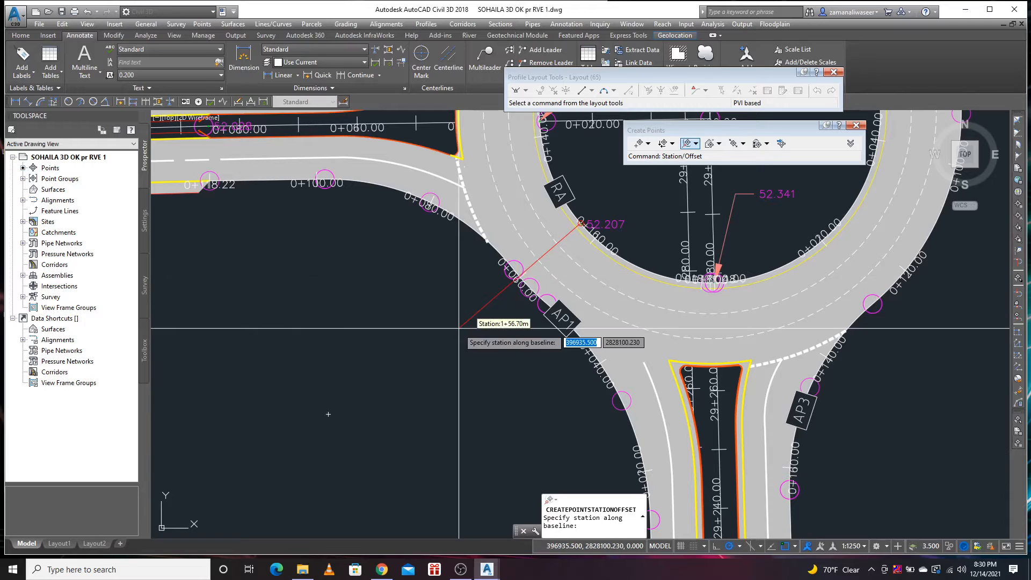
scroll(608, 230, up, 5)
scroll(609, 230, down, 5)
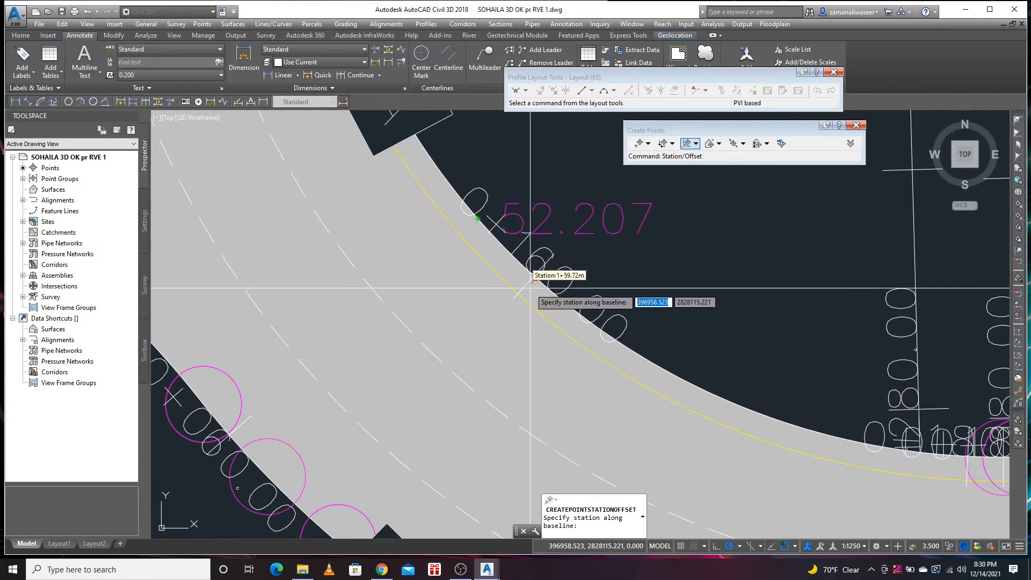
- Place a zero-offset point on RA opposite AP2's 0+060.00 station with the default description, and end the point creation
scroll(519, 305, down, 5)
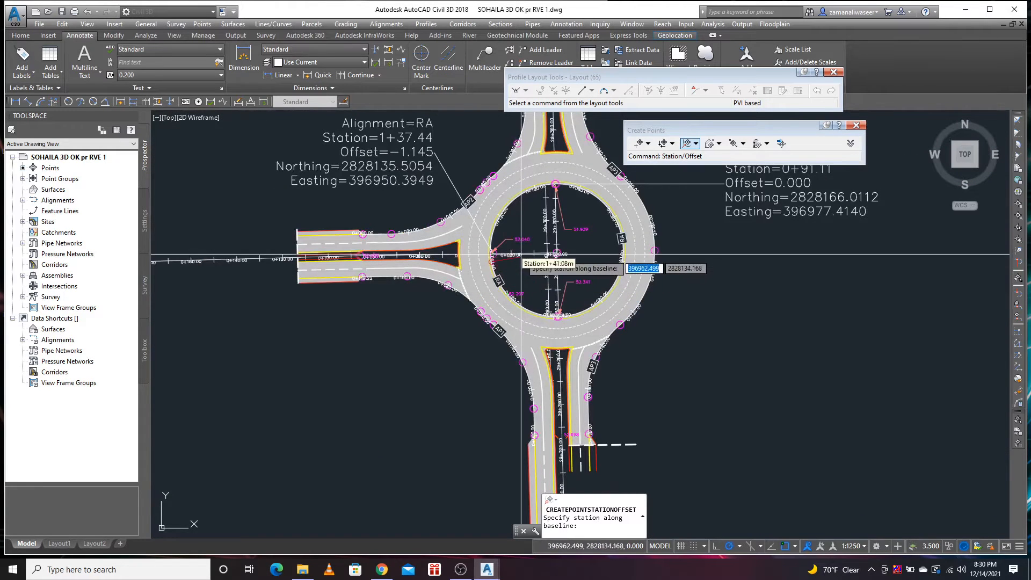
scroll(513, 208, up, 5)
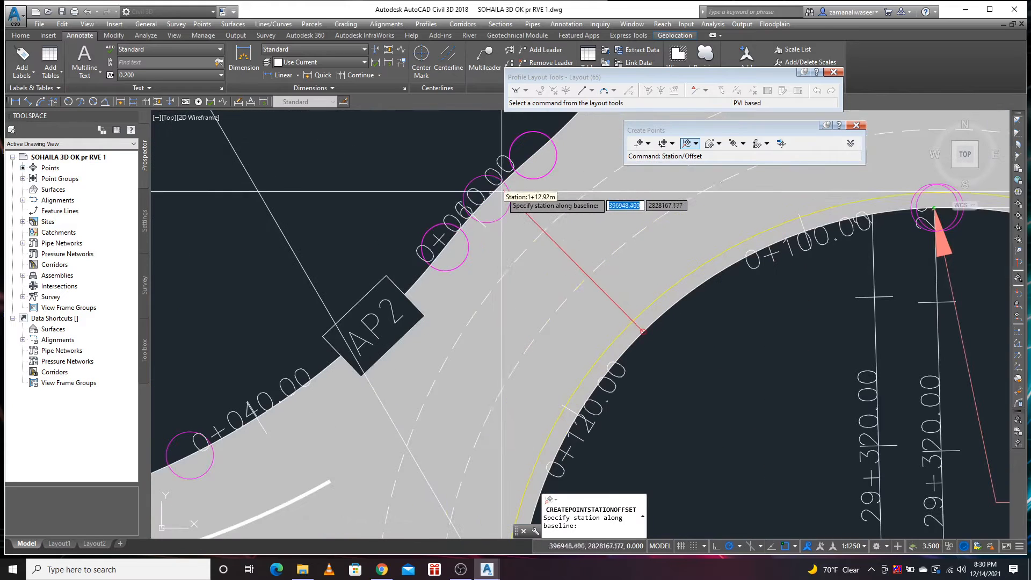
click(472, 214)
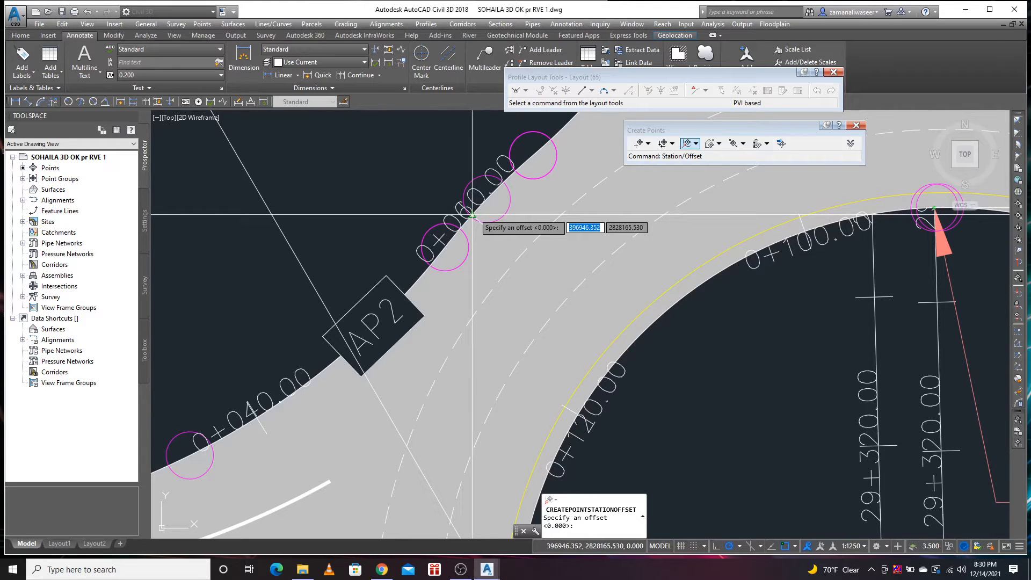
key(Return)
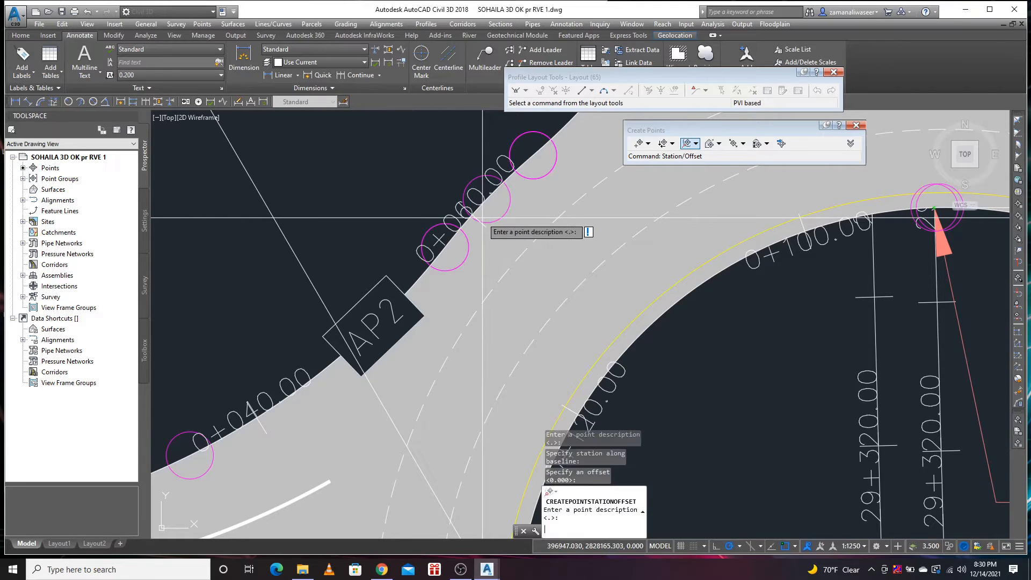
key(Return)
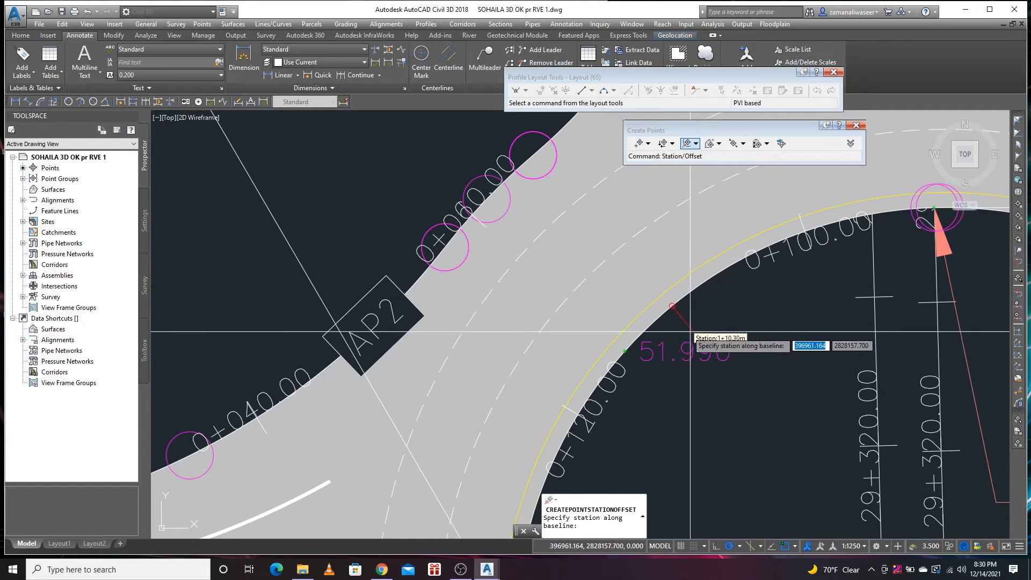
scroll(638, 266, down, 5)
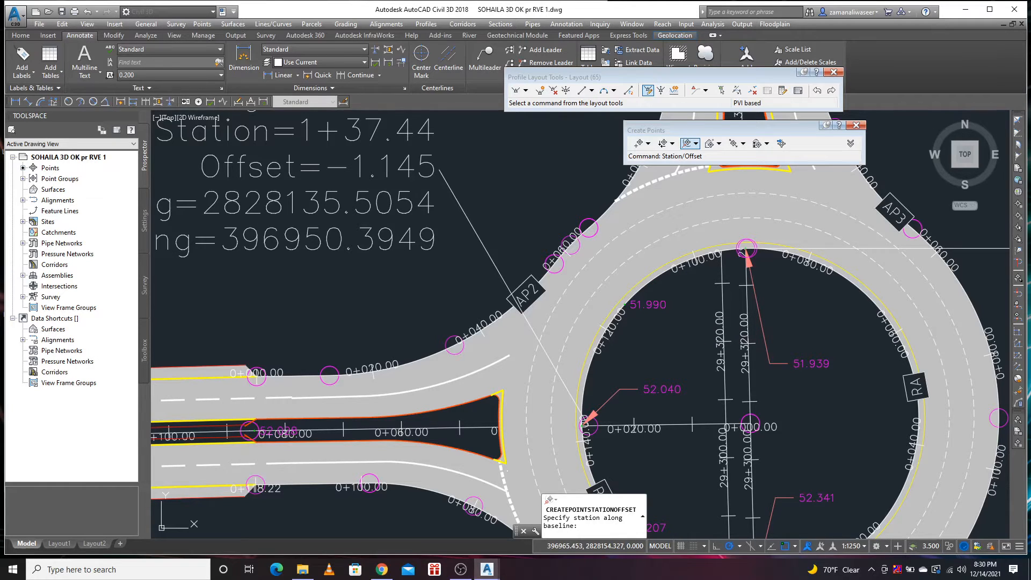
key(Escape)
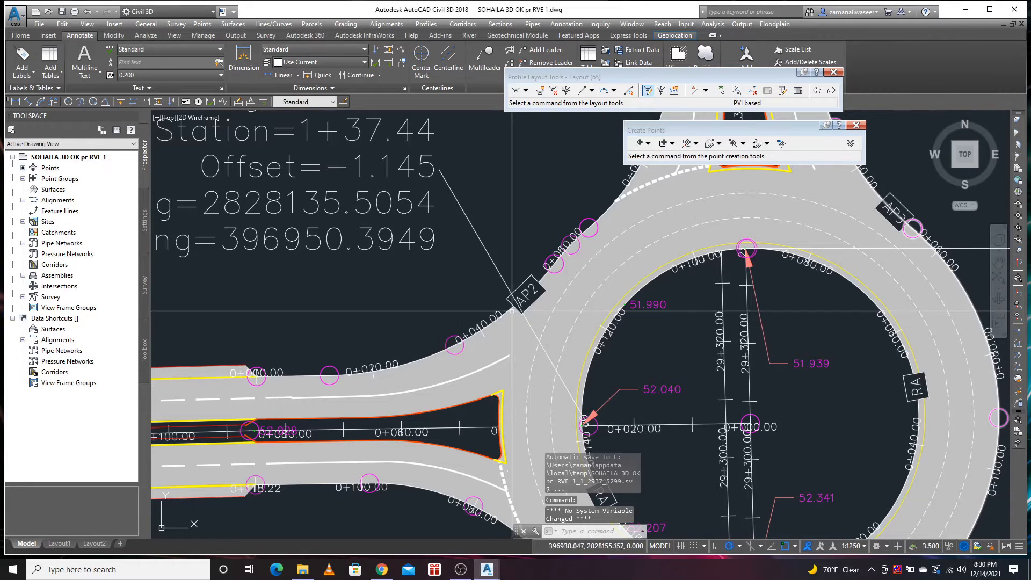
- Measure the distance between AP1's start at 0+000.00 and the centreline point labelled 52.698, using an aligned dimension without keeping it
scroll(614, 311, down, 4)
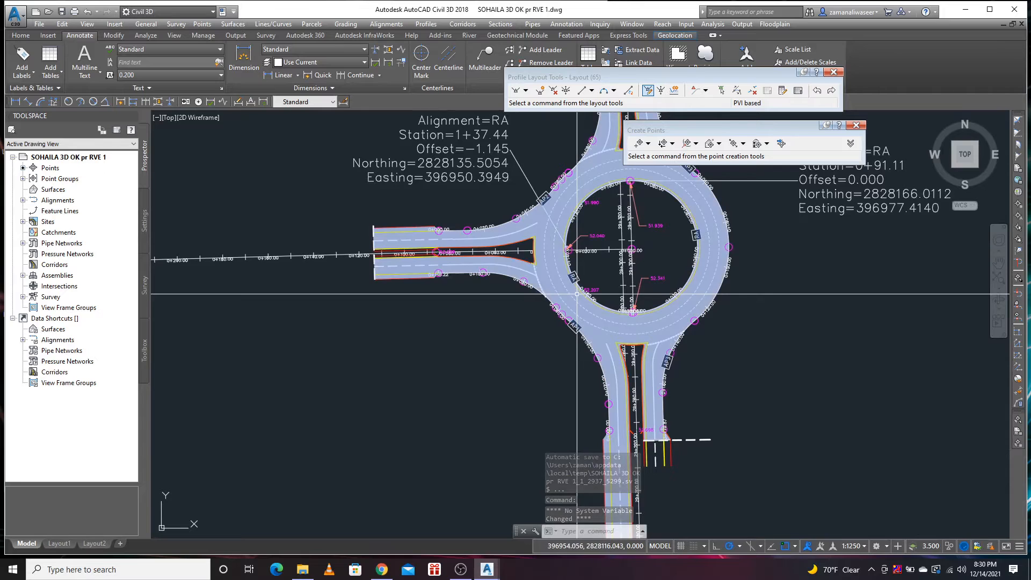
scroll(546, 285, up, 2)
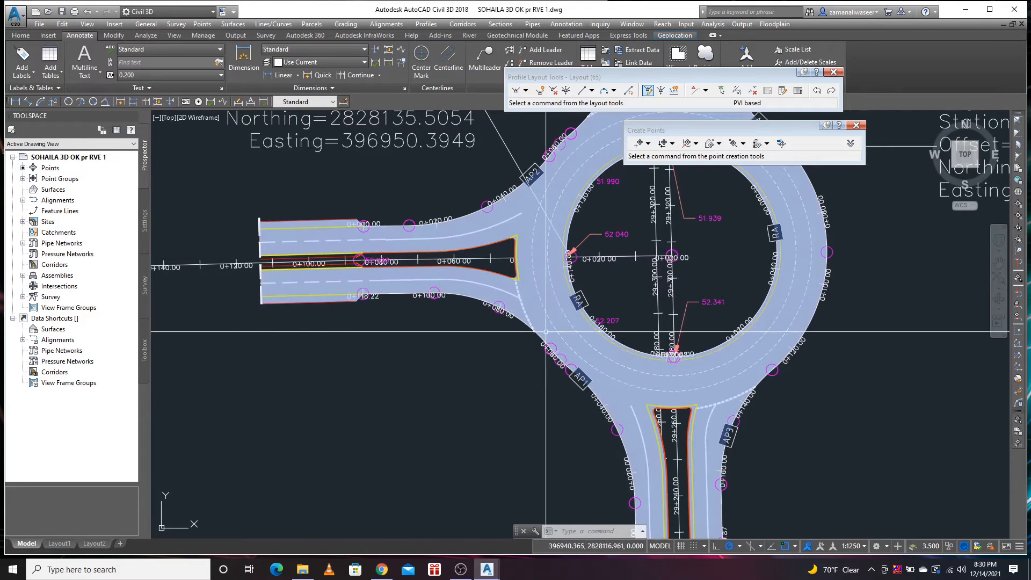
middle_drag(540, 348, 476, 321)
scroll(477, 322, down, 3)
scroll(570, 369, up, 8)
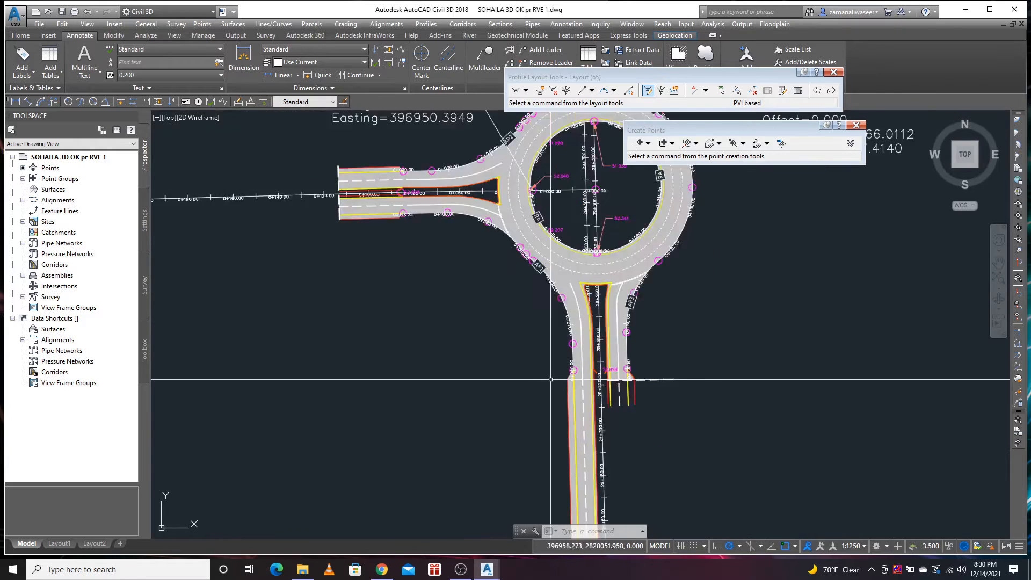
scroll(678, 359, up, 2)
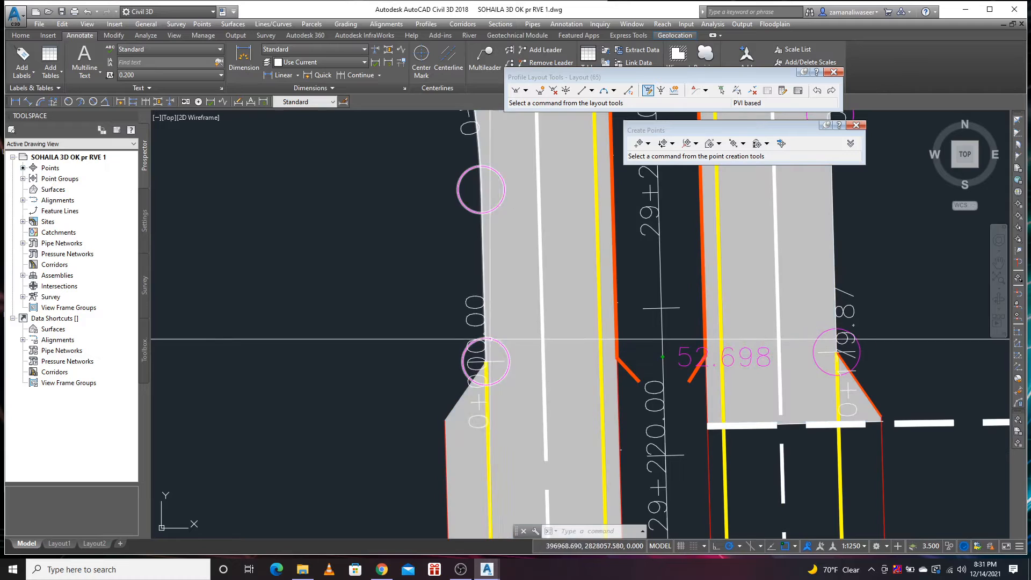
click(21, 35)
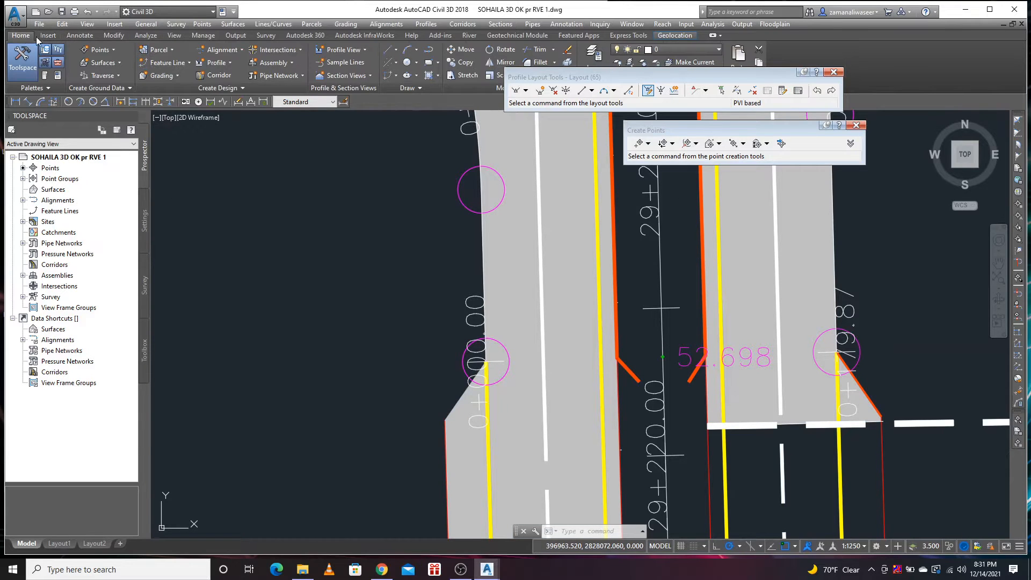
click(28, 101)
scroll(495, 368, up, 4)
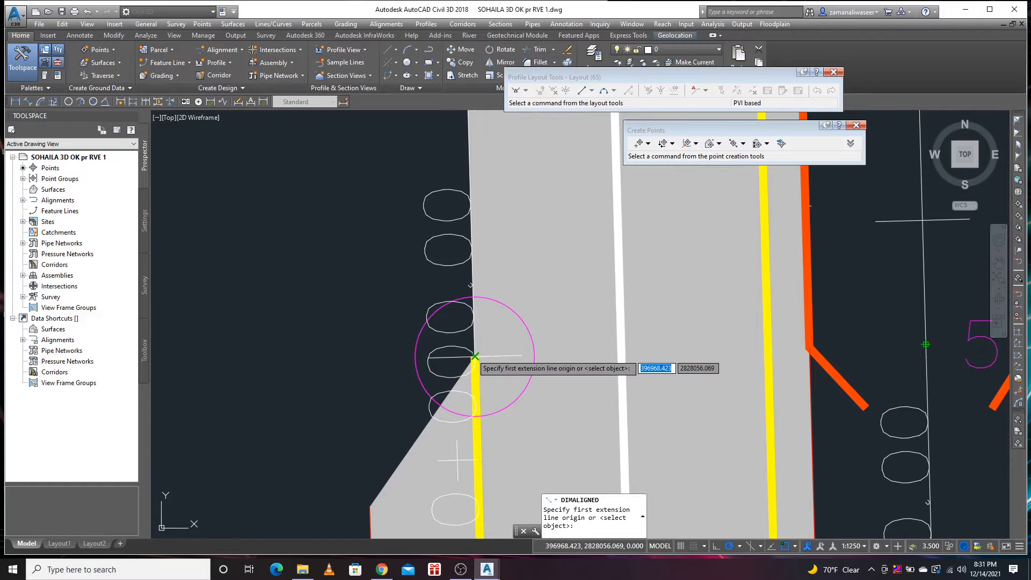
click(473, 357)
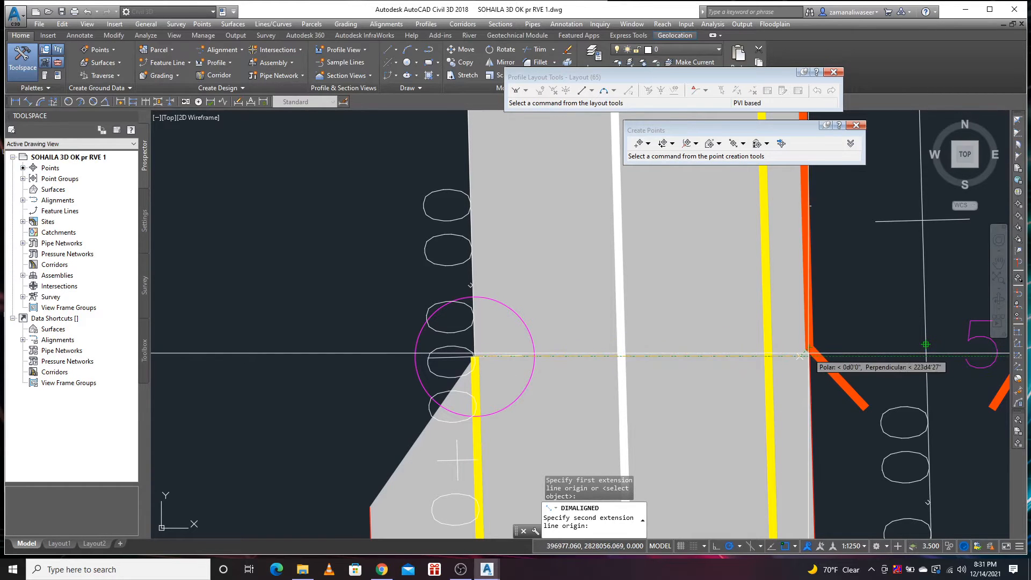
key(Escape)
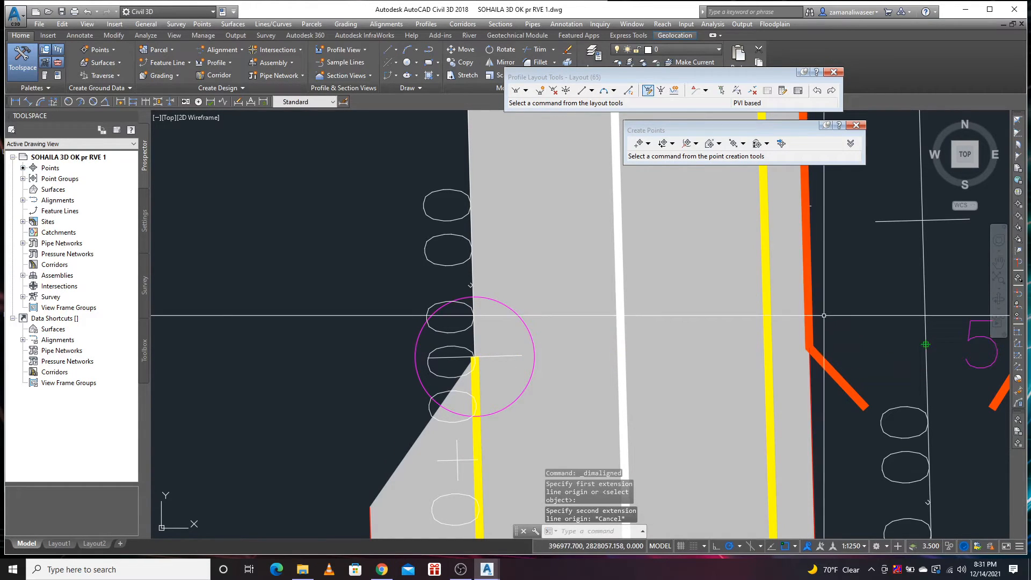
key(Return)
click(926, 344)
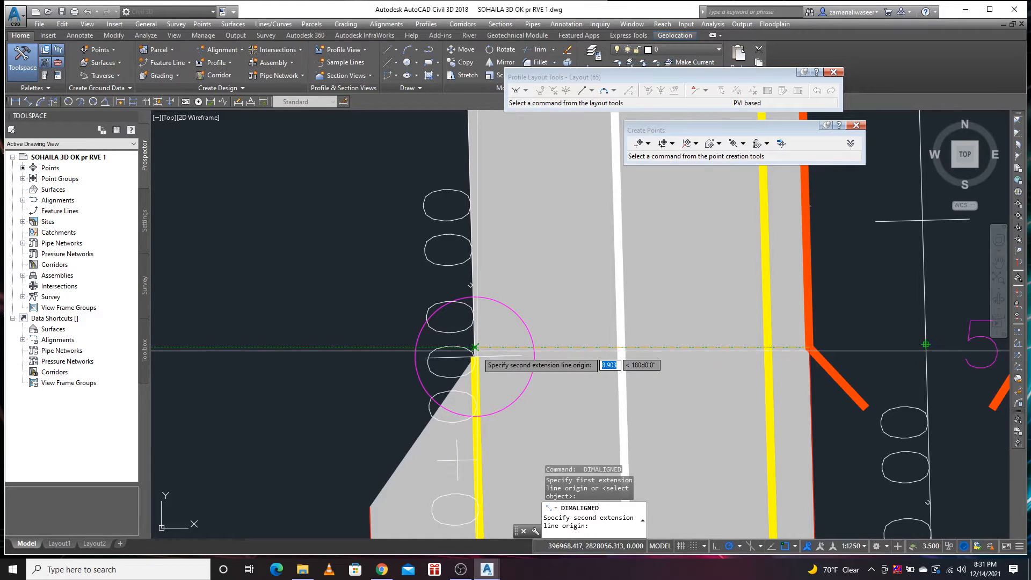
click(475, 347)
key(Escape)
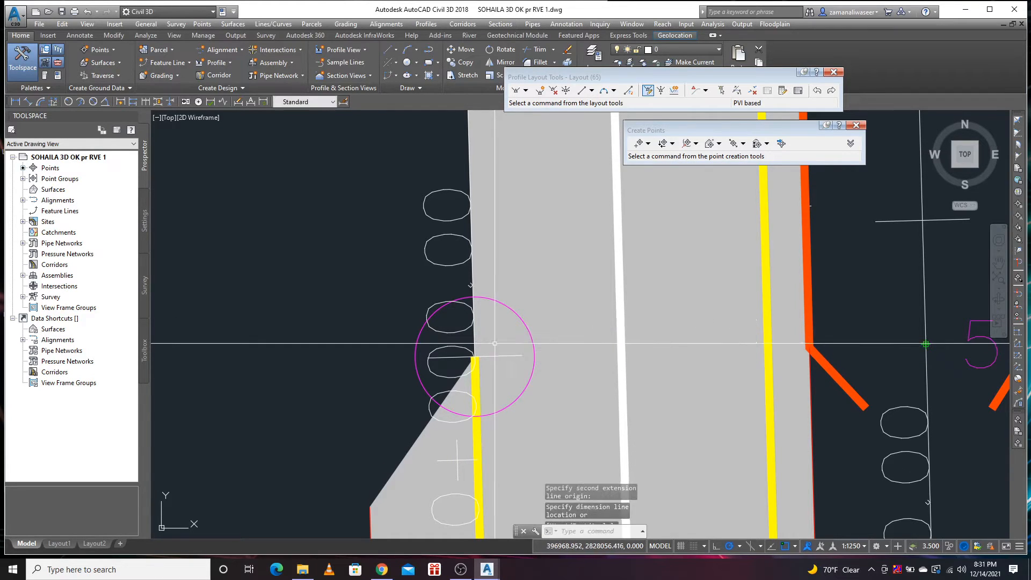
- Start manual point creation and place a point at AP1's start, 0+000.00, with the default description and elevation 52.402
scroll(537, 347, down, 5)
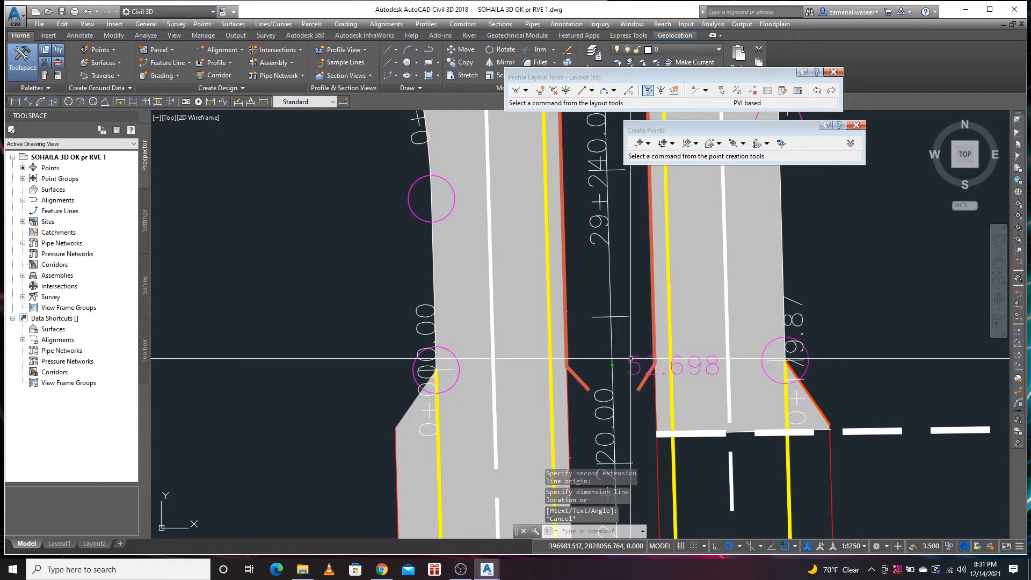
scroll(562, 361, up, 2)
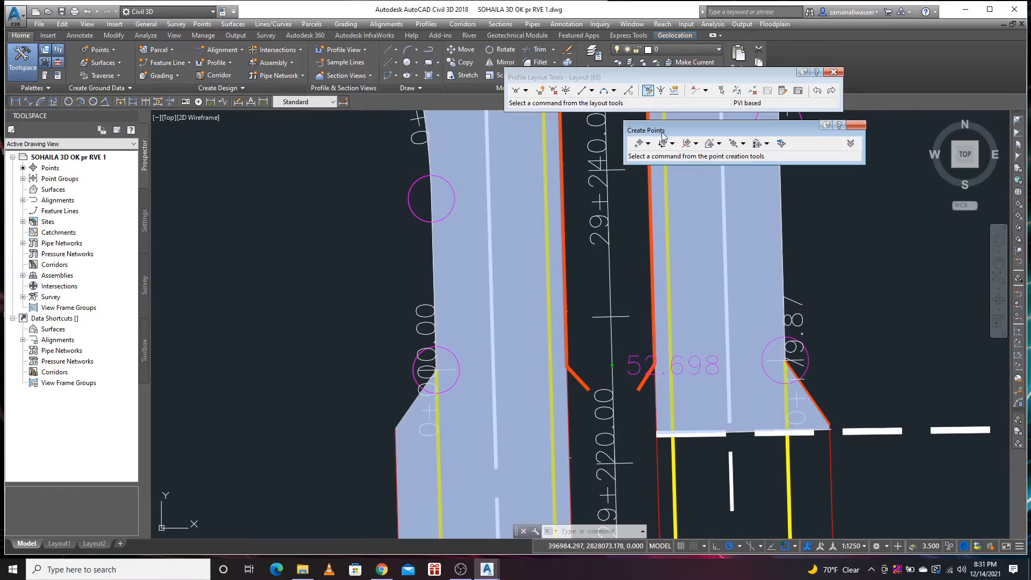
click(639, 143)
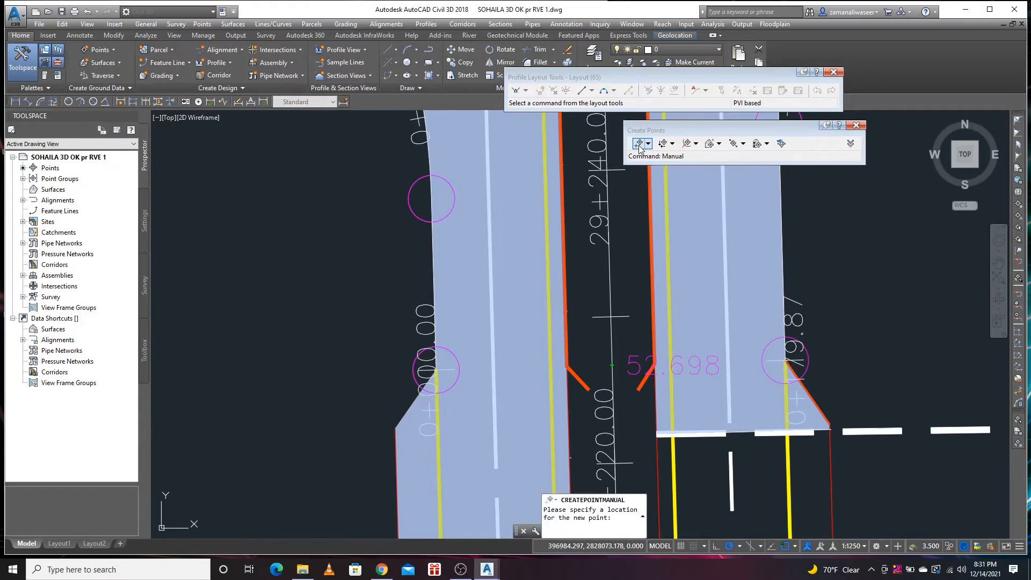
click(647, 144)
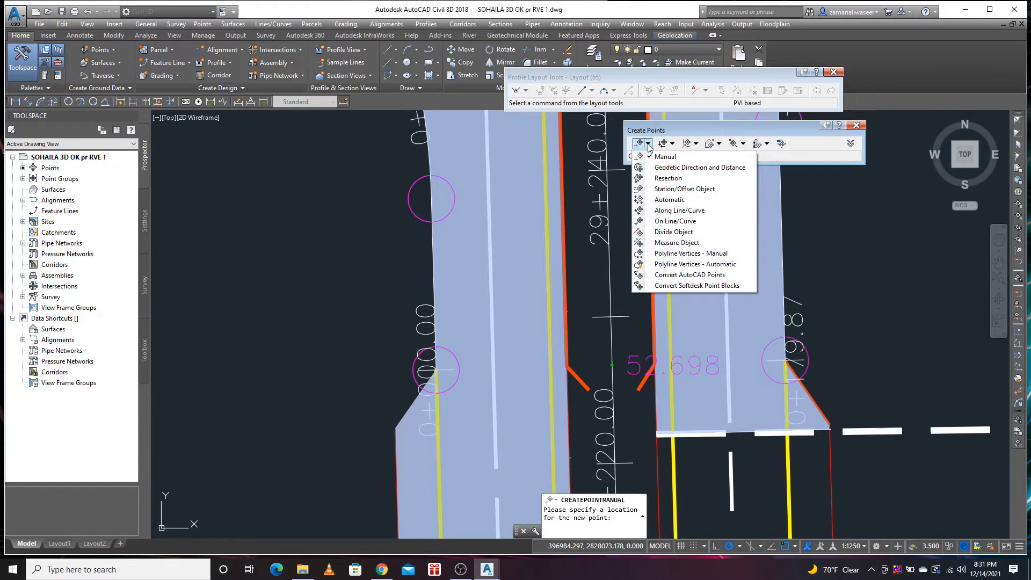
click(660, 159)
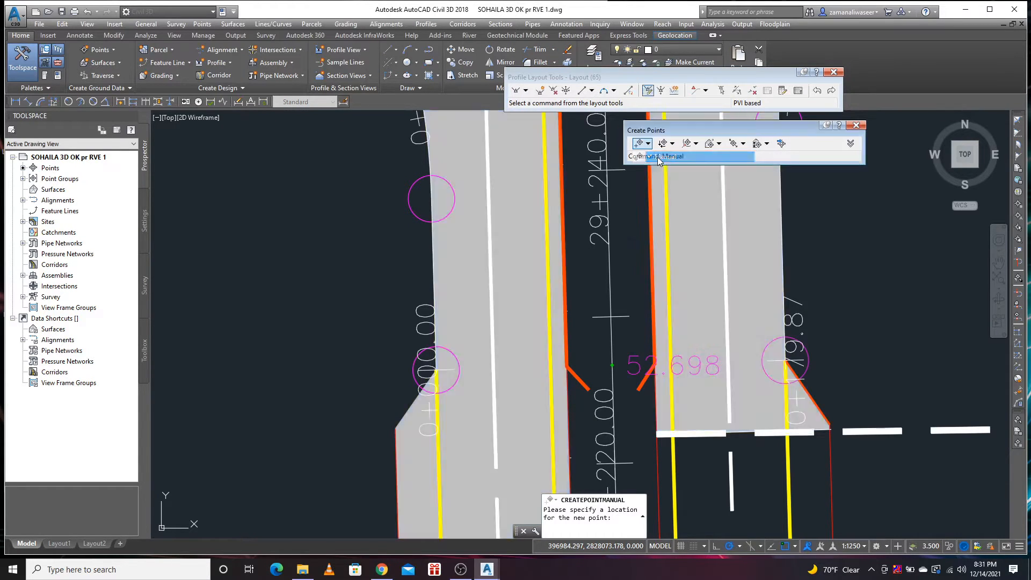
click(436, 371)
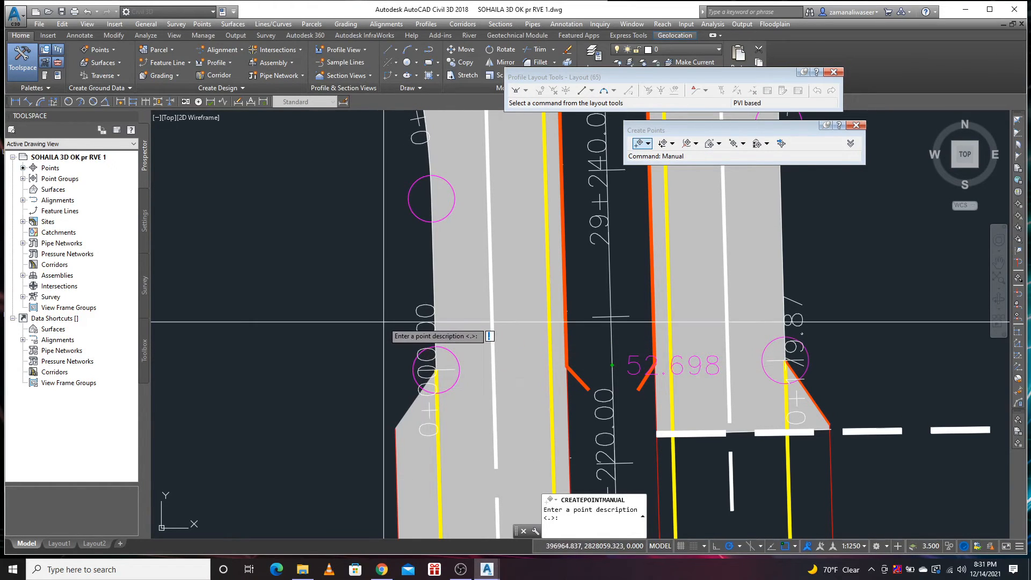
key(Return)
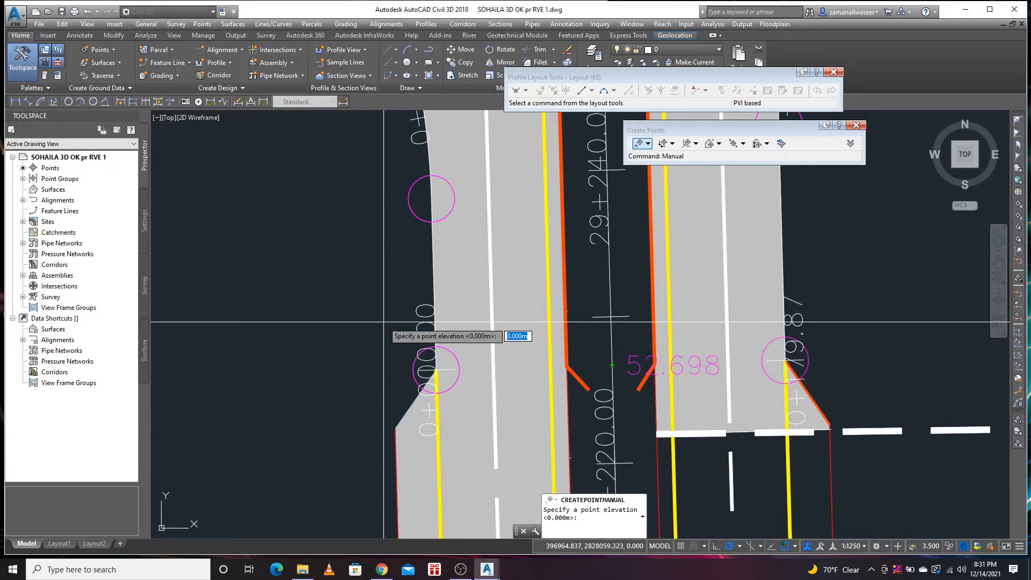
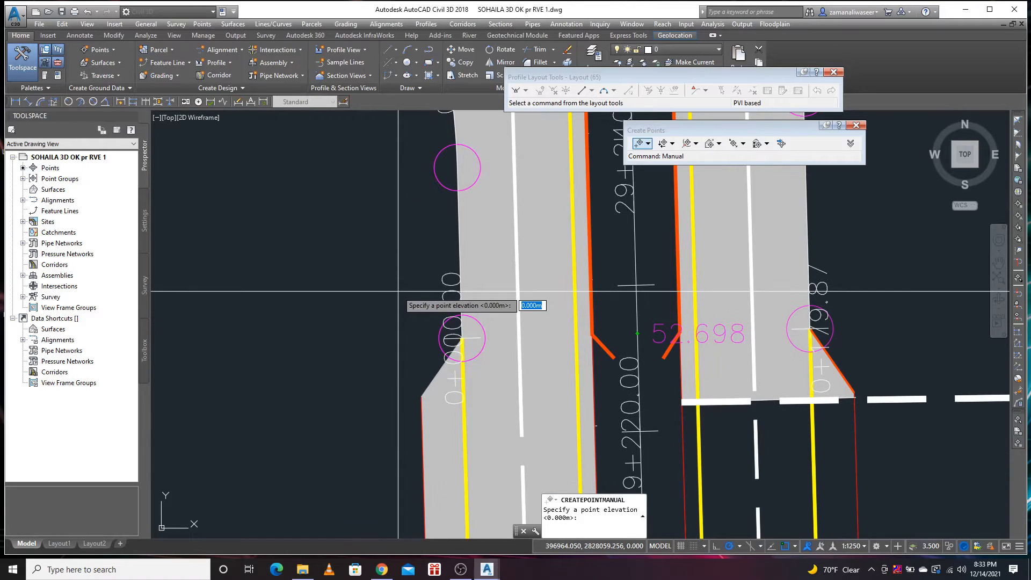
text(52.)
text(402)
key(Return)
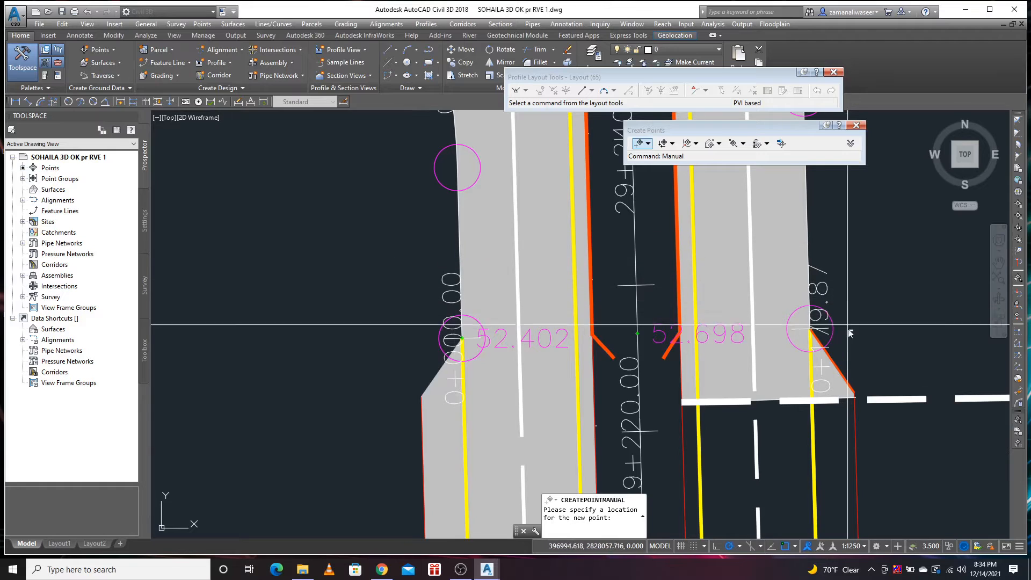
- Place a point at AP3's end station, across the centreline from AP1's start, with the default description and elevation 52.402
click(811, 330)
key(Return)
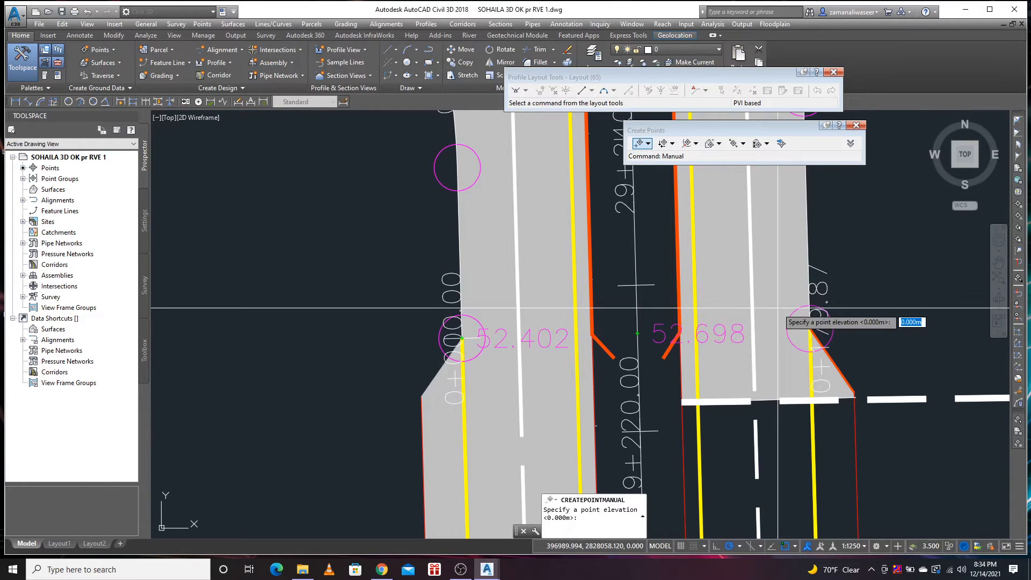
text(52.402)
key(Return)
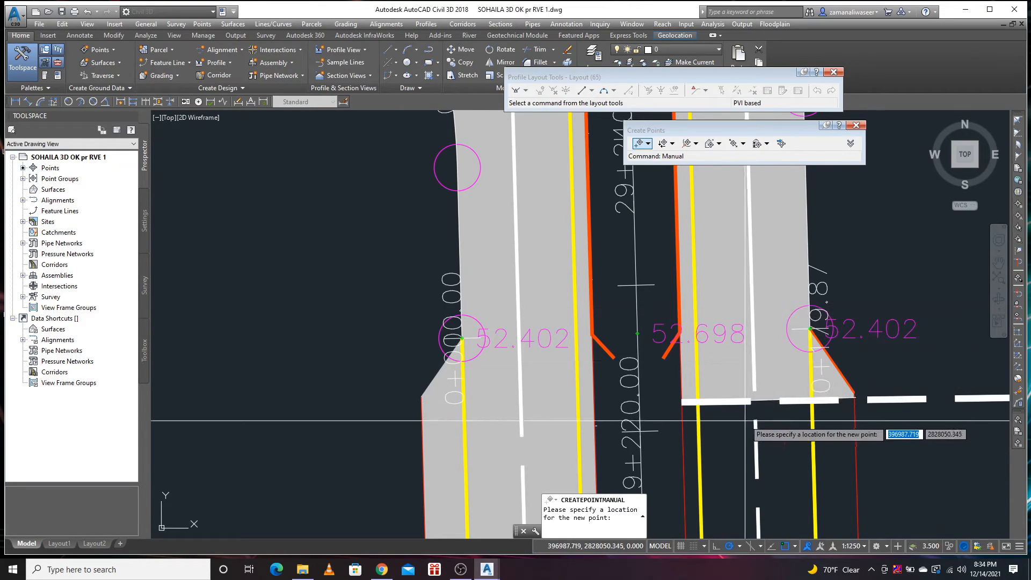
- Place a point at AP1's end, station 0+118.22 on the west approach, with the default description and elevation 51.832
scroll(753, 414, down, 4)
scroll(500, 259, up, 5)
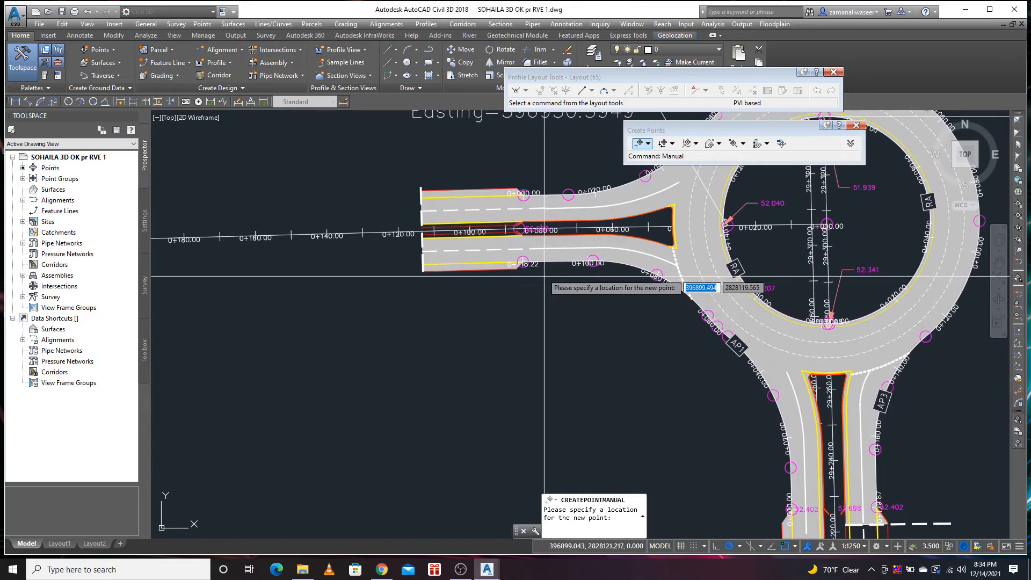
scroll(511, 271, up, 2)
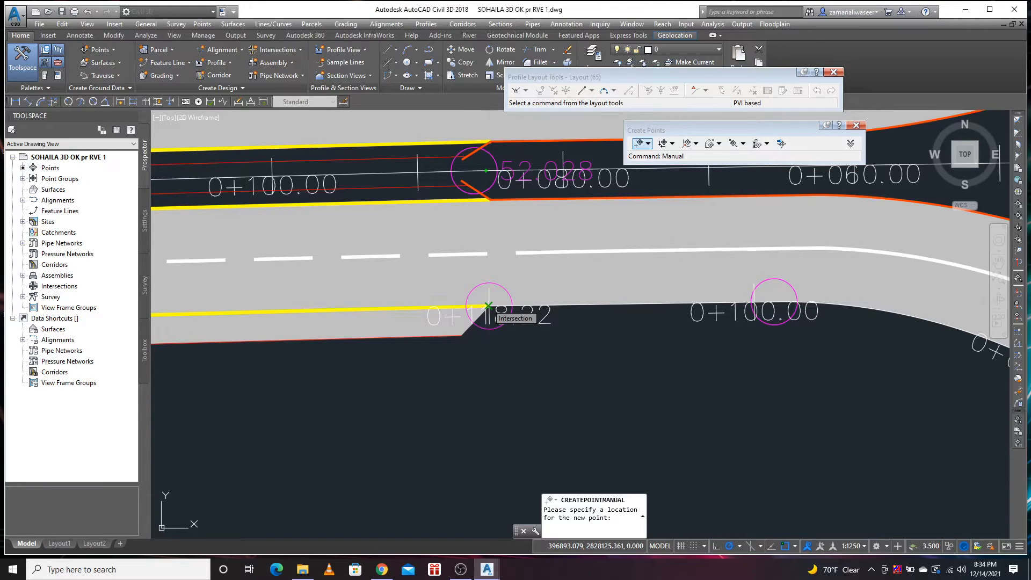
click(488, 305)
key(Return)
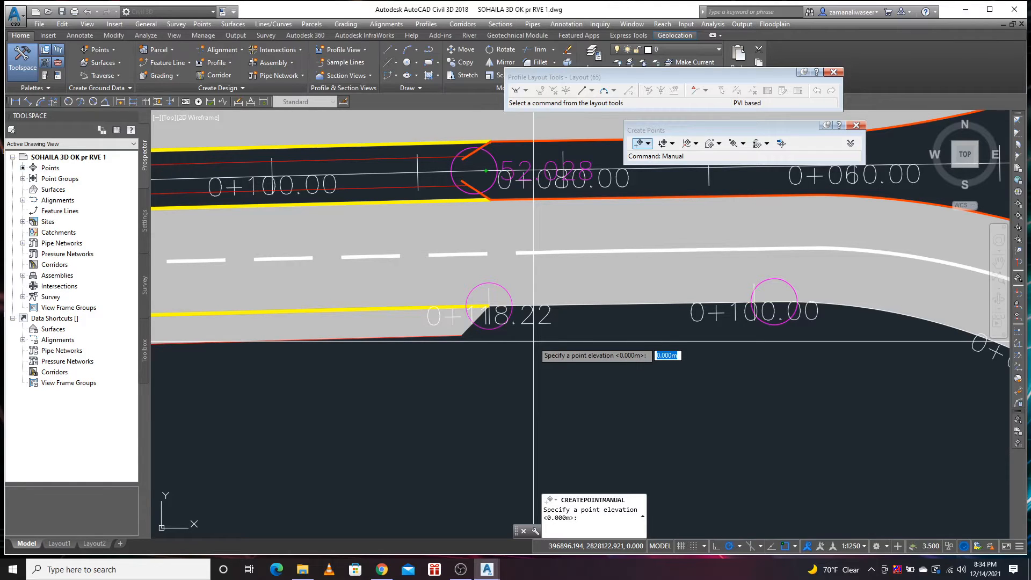
text(51.83)
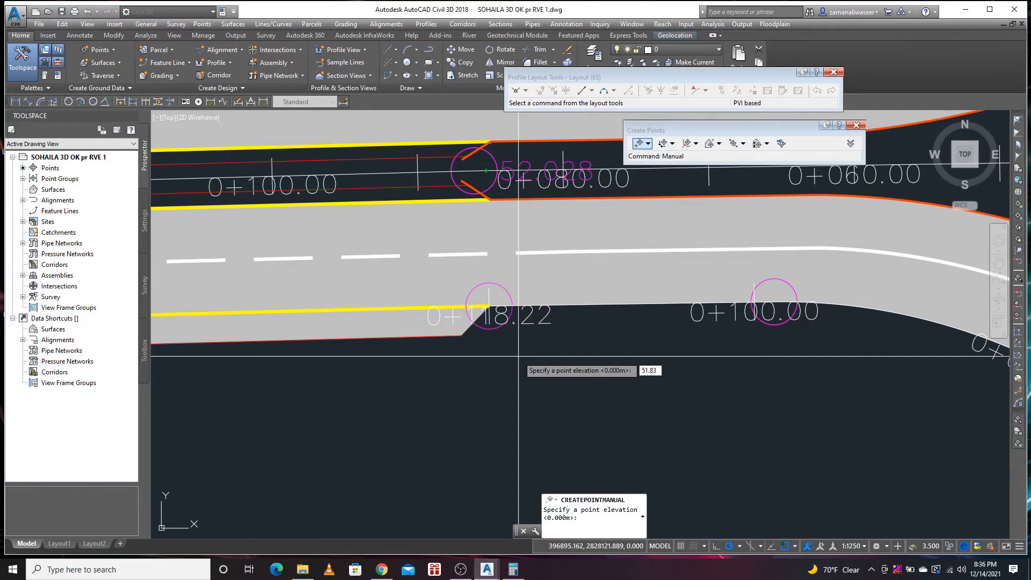
text(1)
key(BackSpace)
text(2)
key(Return)
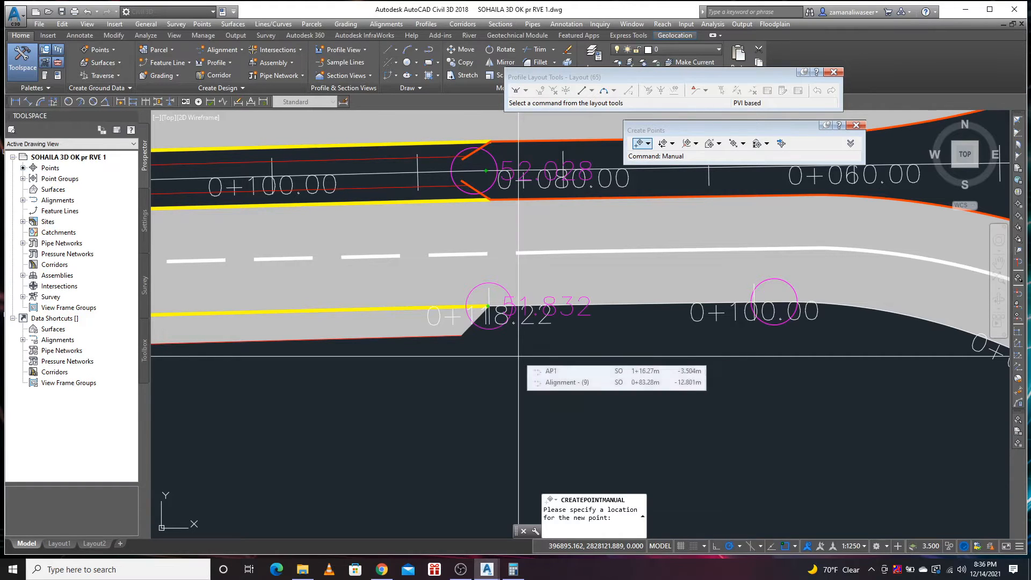
- Place a point at AP2's start, 0+000.00 on the west approach, with the default description and elevation 51.832
scroll(518, 355, down, 4)
scroll(508, 327, up, 4)
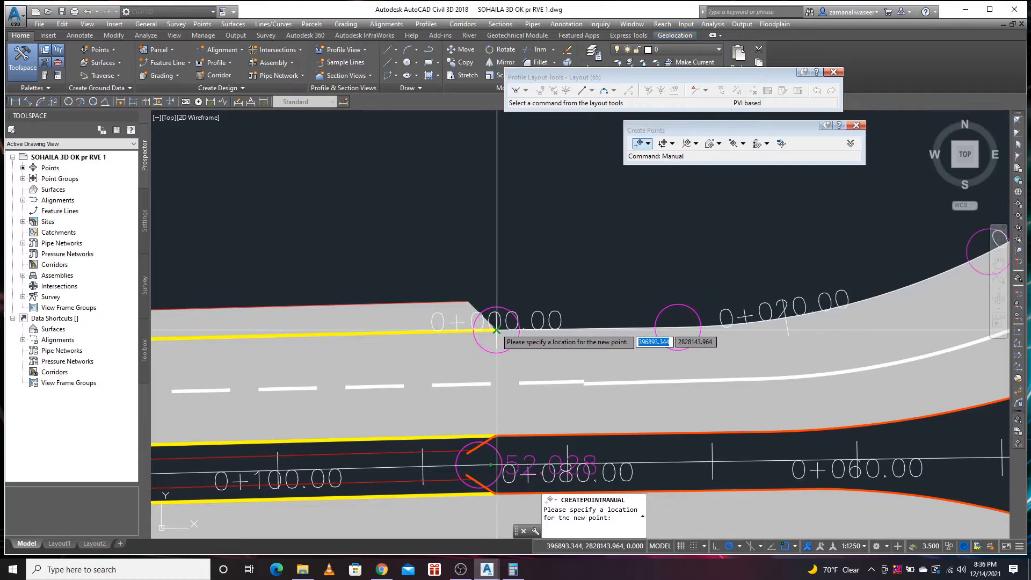
click(508, 329)
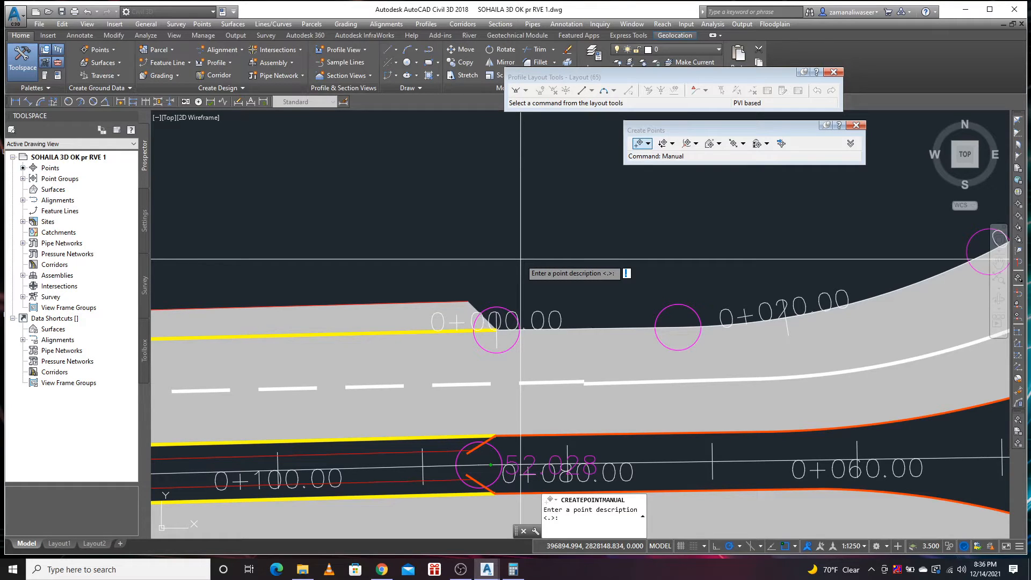
key(Return)
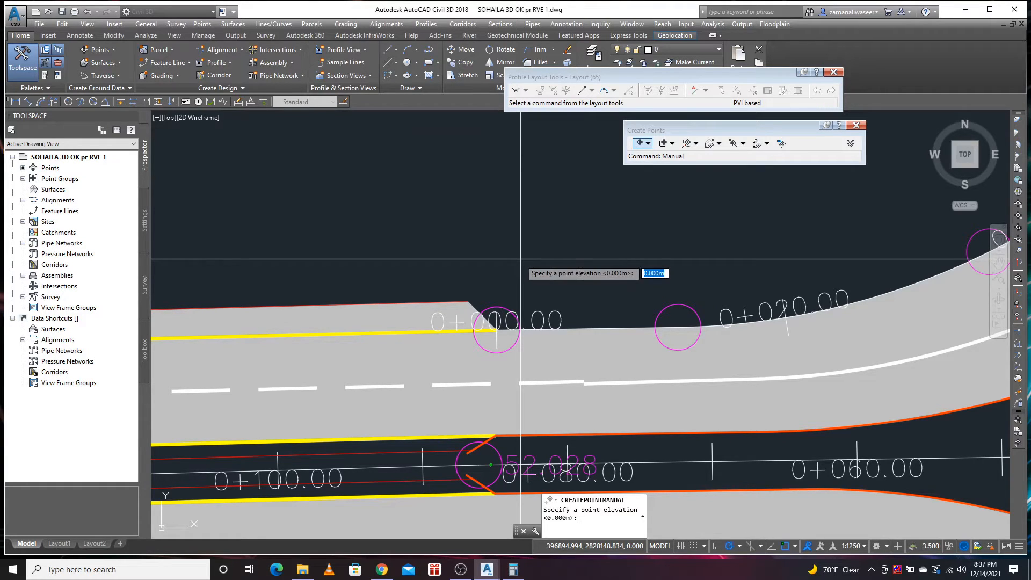
text(51.832)
key(Return)
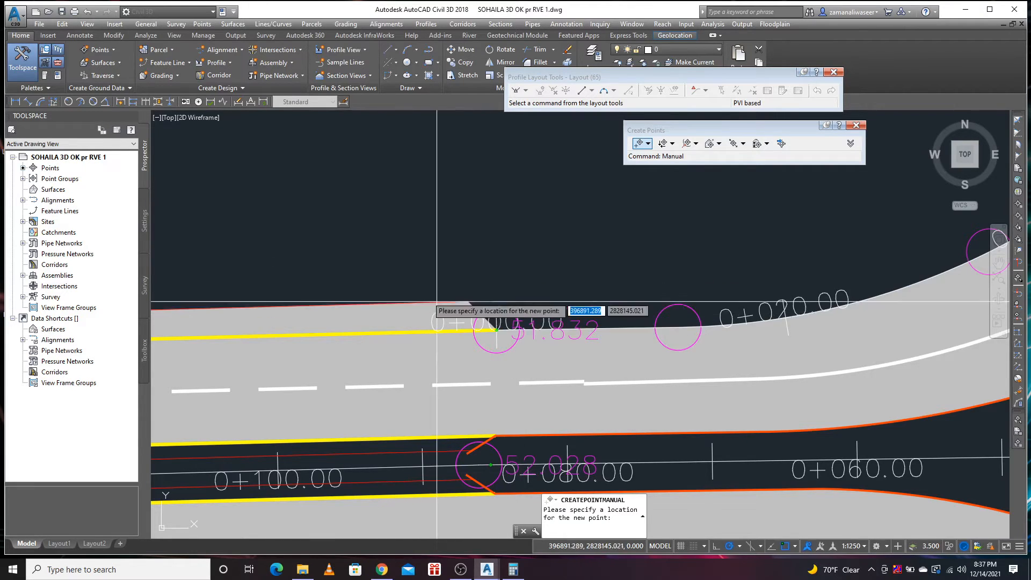
- Place a point at AP2's end, station 0+117.12 on the north approach, with the default description and elevation 51.385
scroll(437, 301, down, 6)
middle_drag(499, 182, 461, 348)
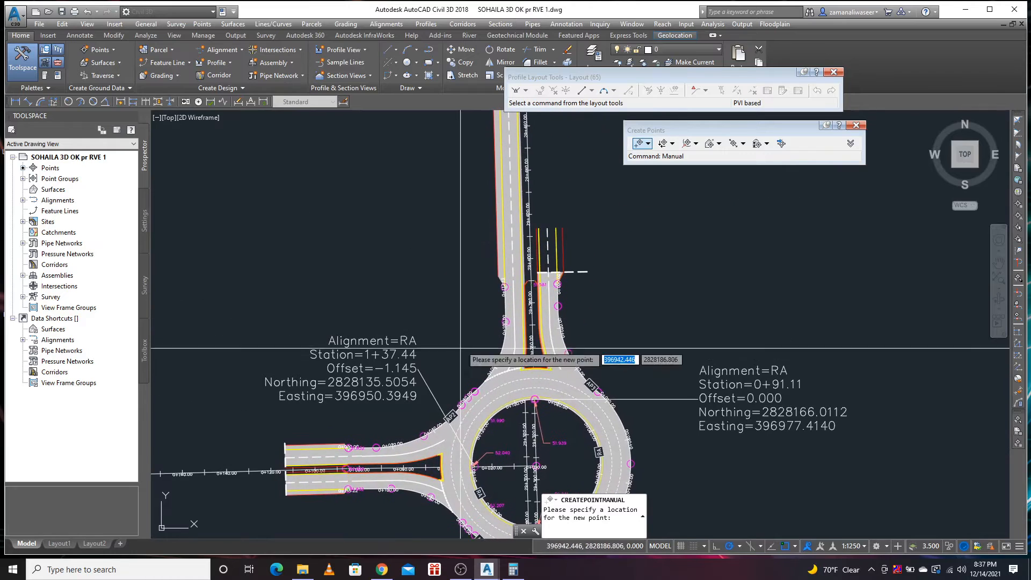
scroll(519, 285, up, 8)
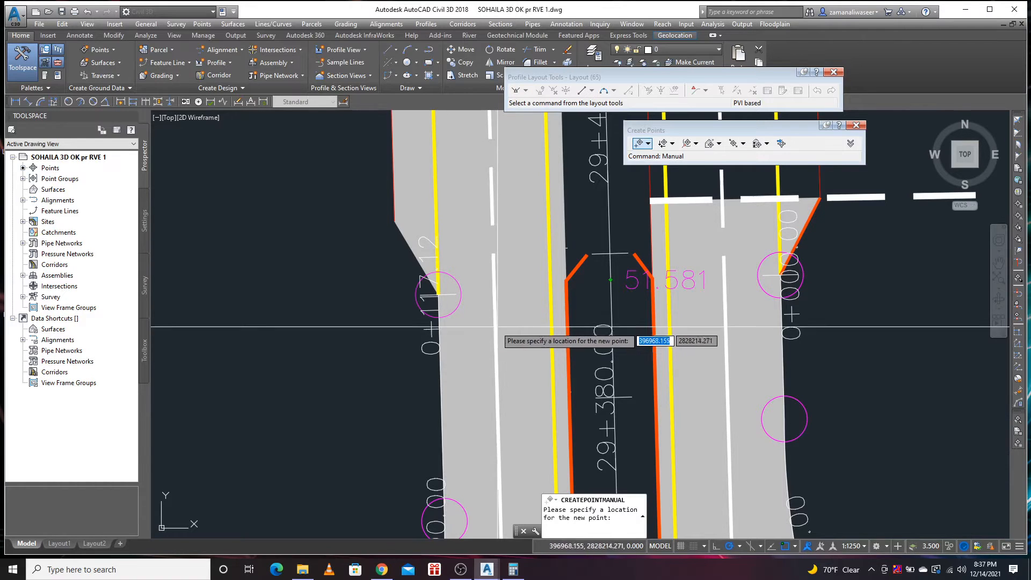
click(439, 294)
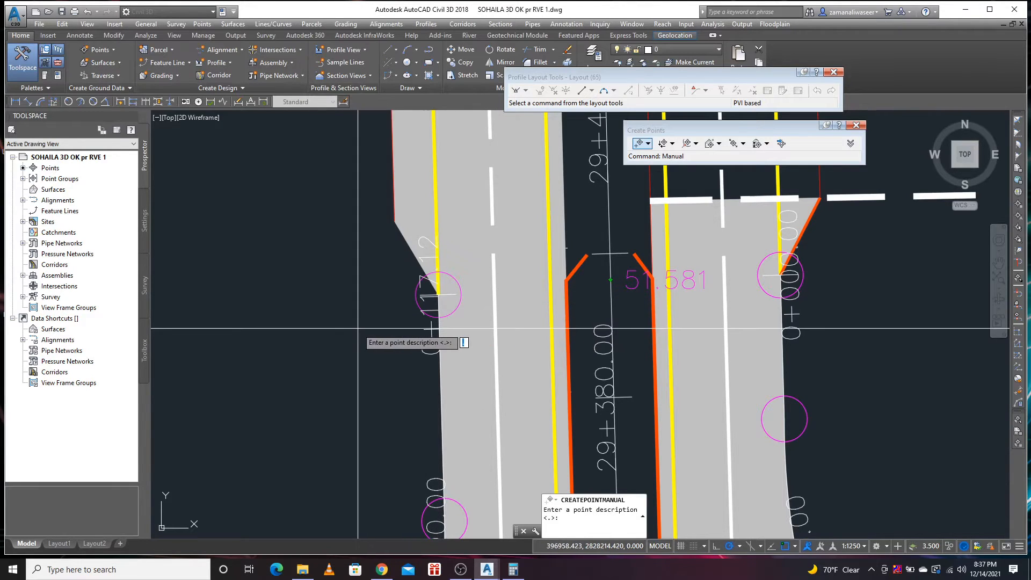
key(Return)
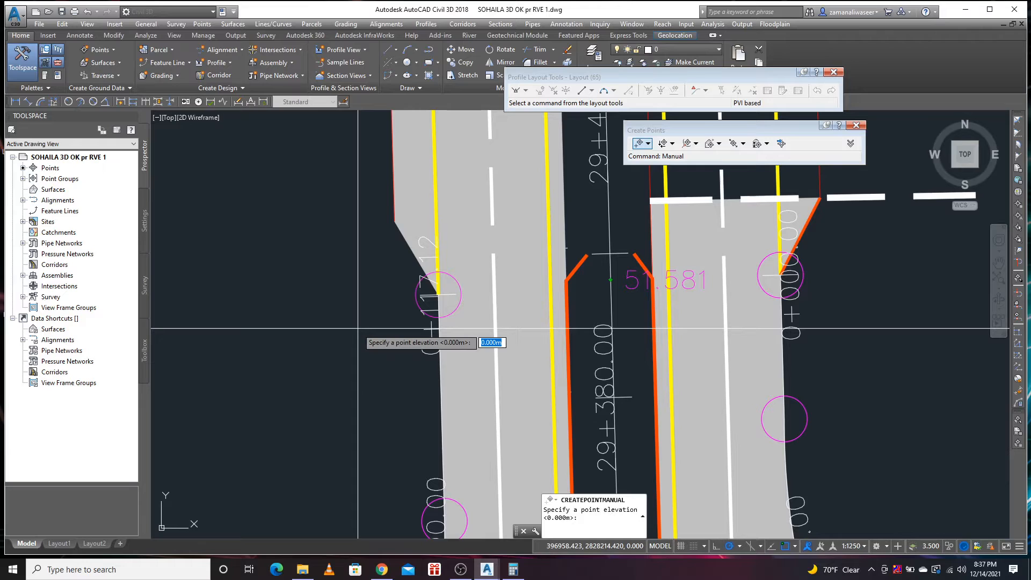
text(51.385)
key(Return)
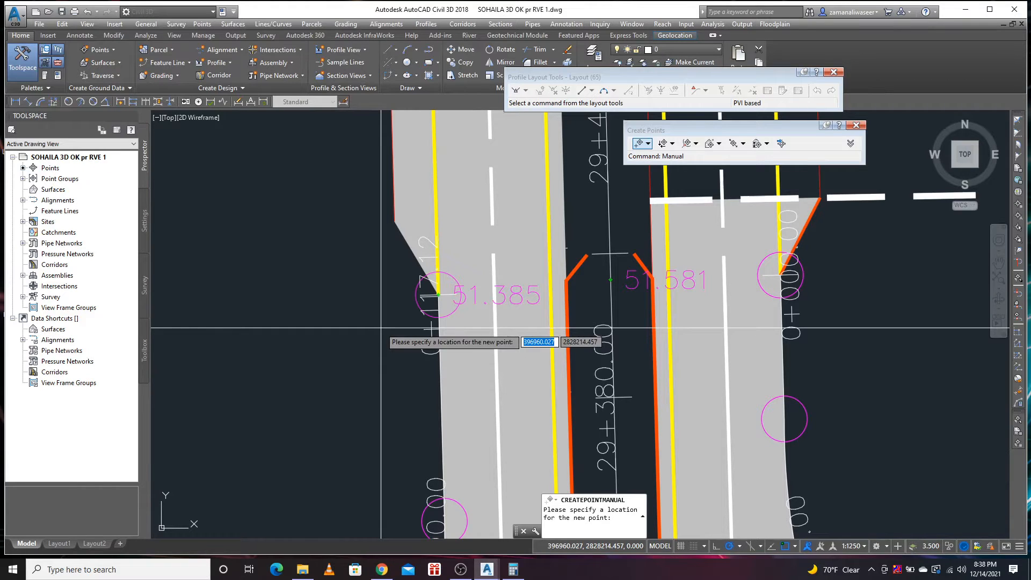
- Place a point at AP3's start, 0+000.00 on the north approach, with the default description and elevation 51.385
click(774, 289)
key(Return)
text(51.385)
key(Return)
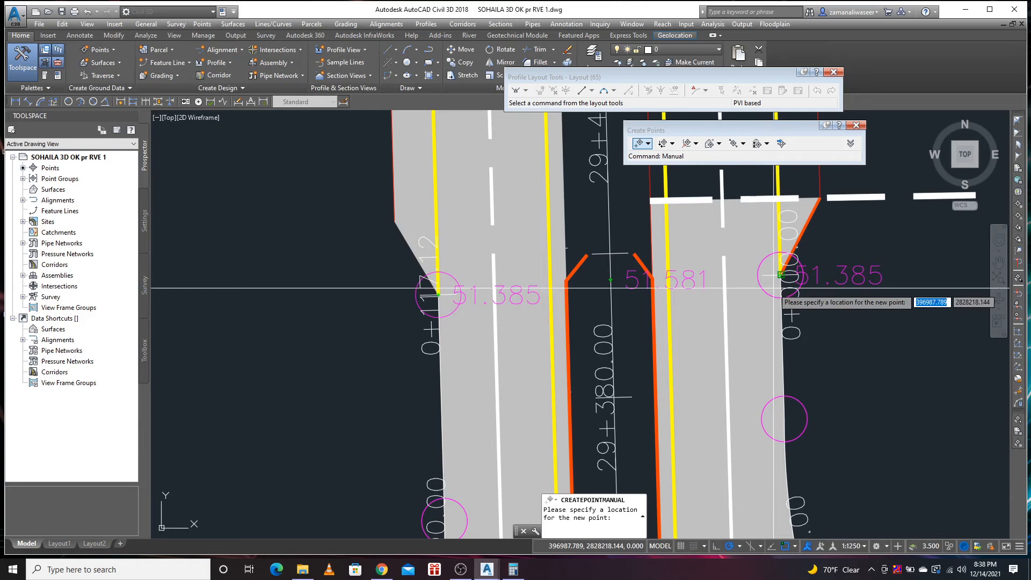
- Examine the circled tie-in locations on AP1, AP2 and AP3 around the roundabout and the nearby RA elevations, and end the point creation
scroll(462, 305, down, 8)
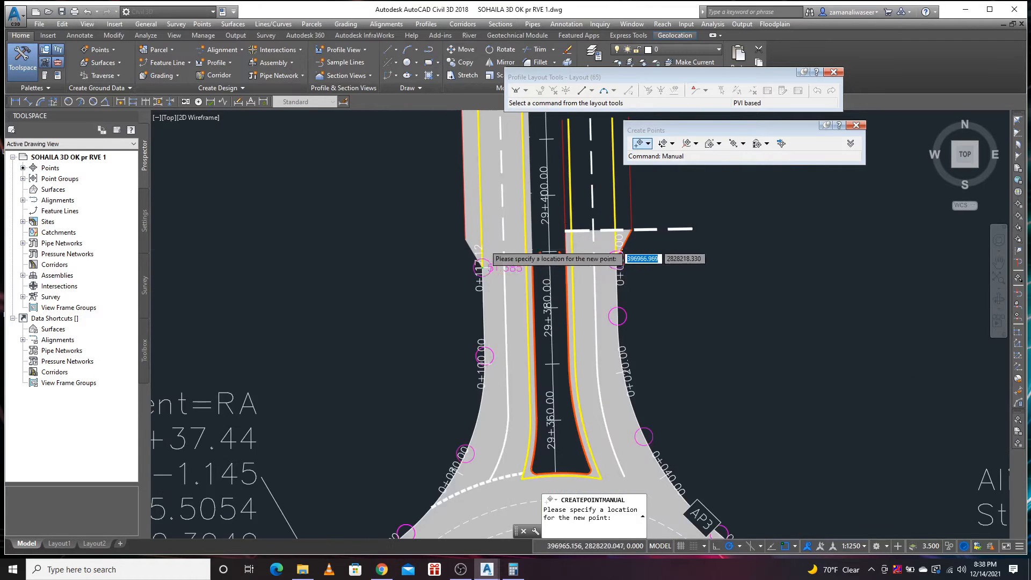
middle_drag(596, 459, 579, 290)
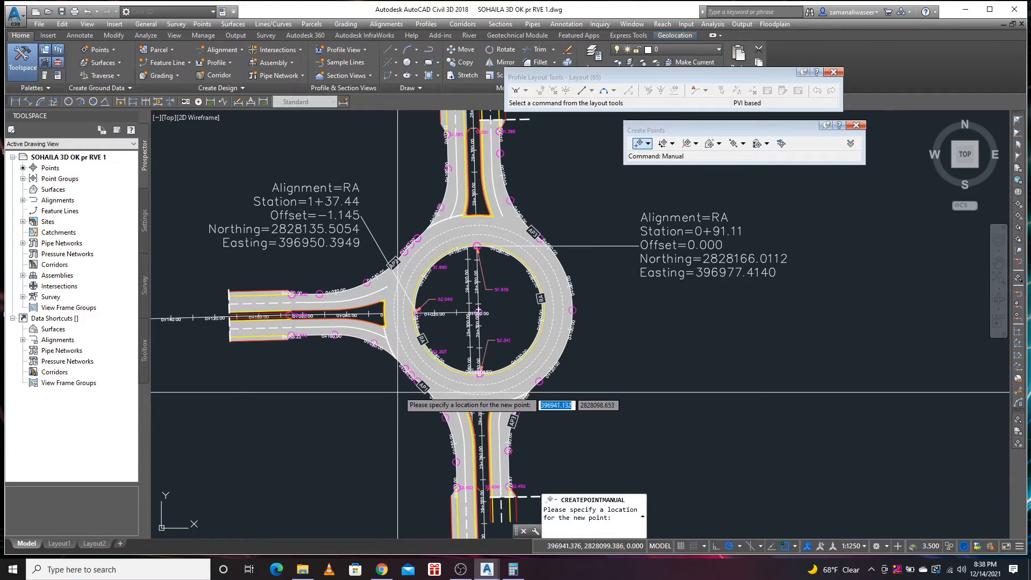
scroll(439, 353, up, 4)
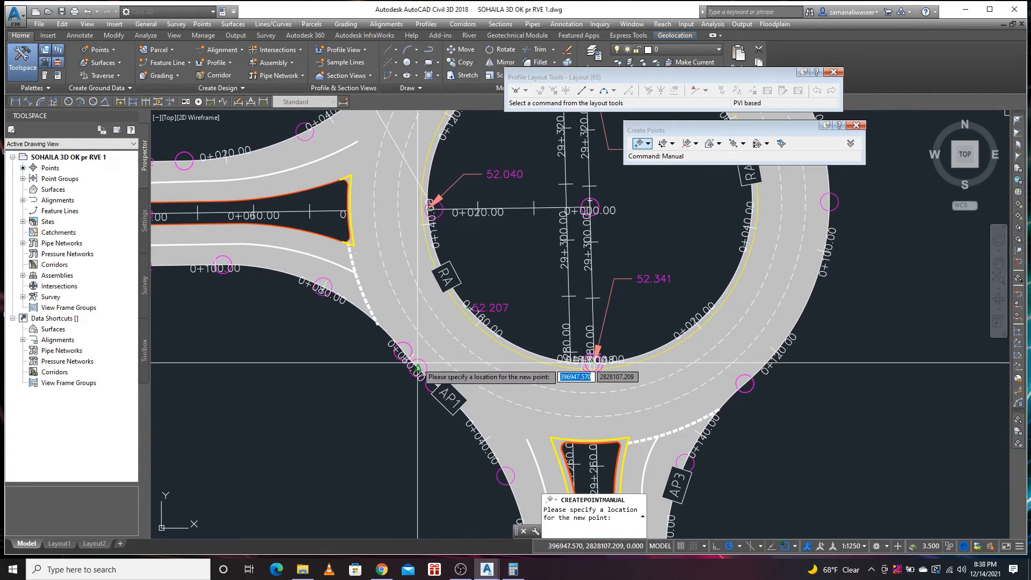
scroll(408, 366, down, 4)
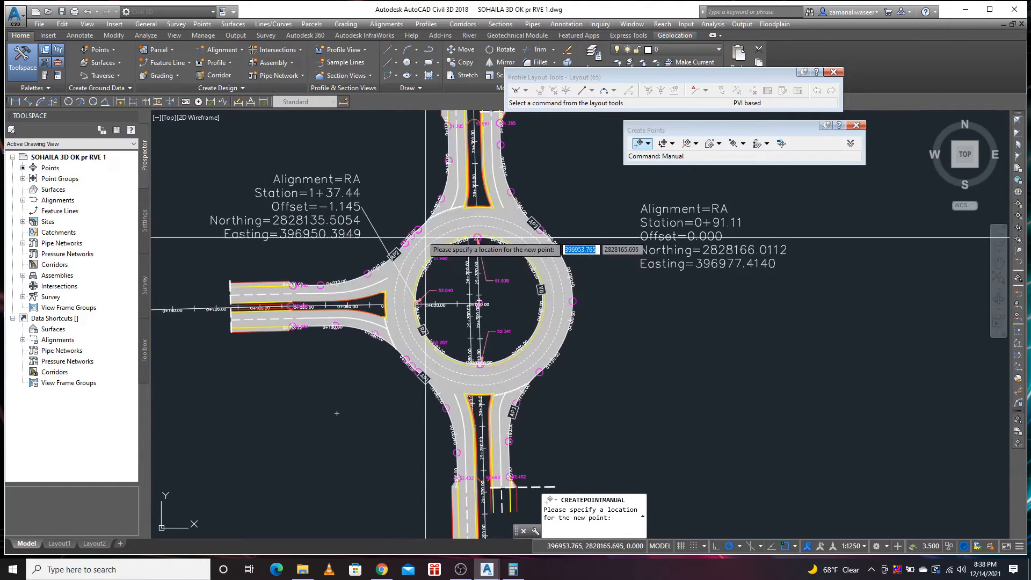
scroll(403, 249, up, 4)
scroll(618, 226, down, 4)
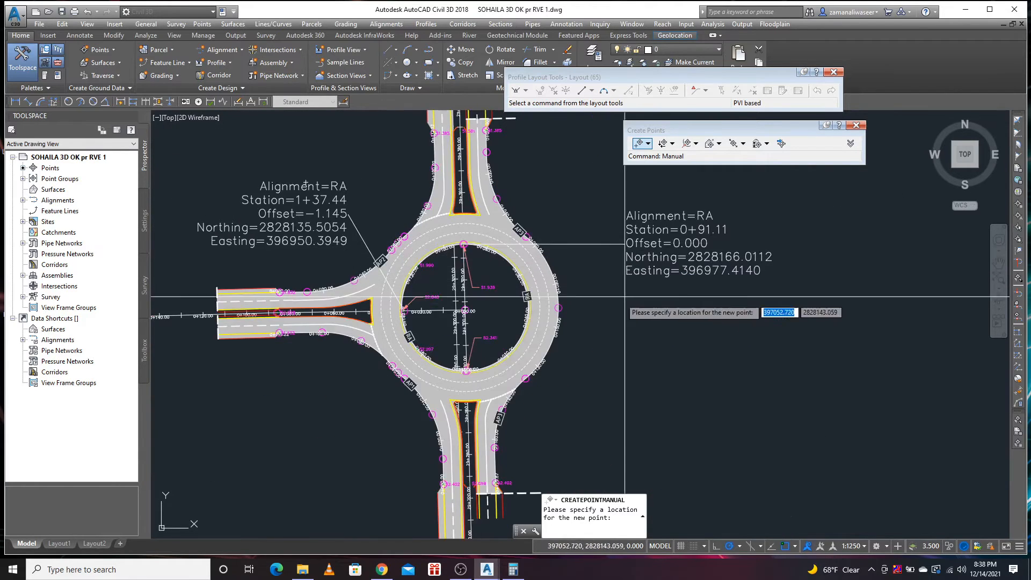
scroll(552, 307, up, 4)
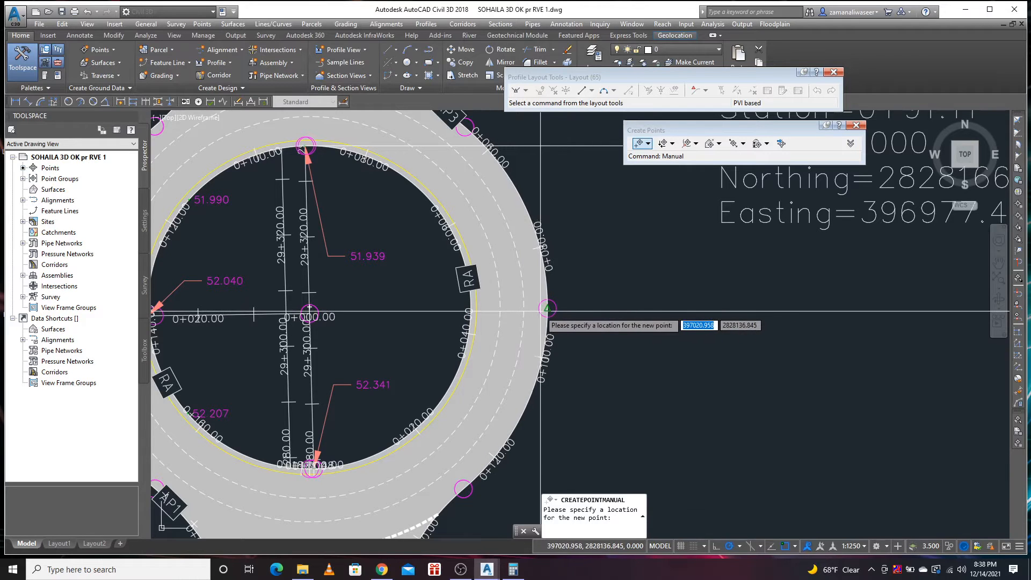
scroll(618, 302, down, 4)
scroll(619, 303, up, 2)
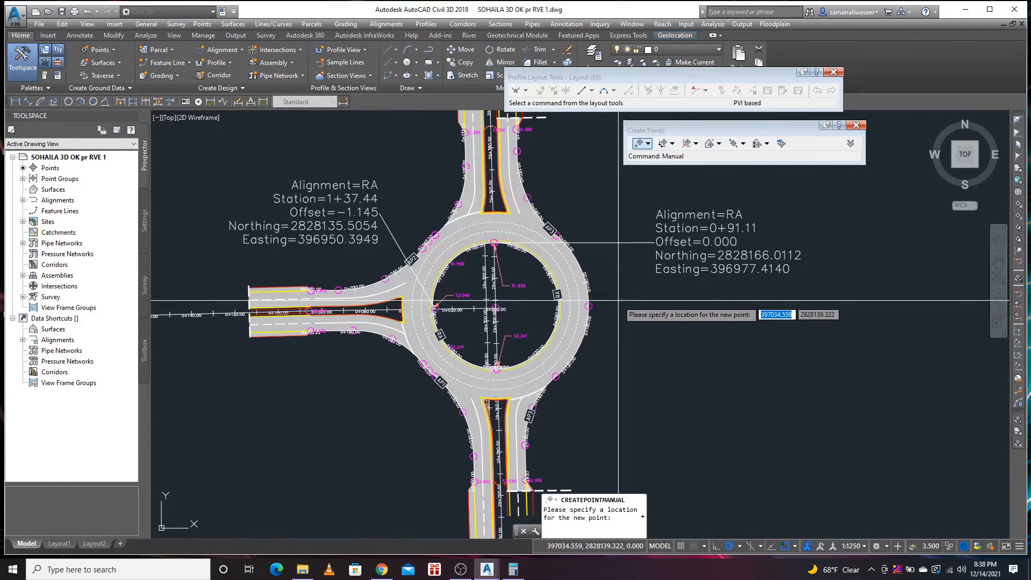
scroll(432, 374, up, 6)
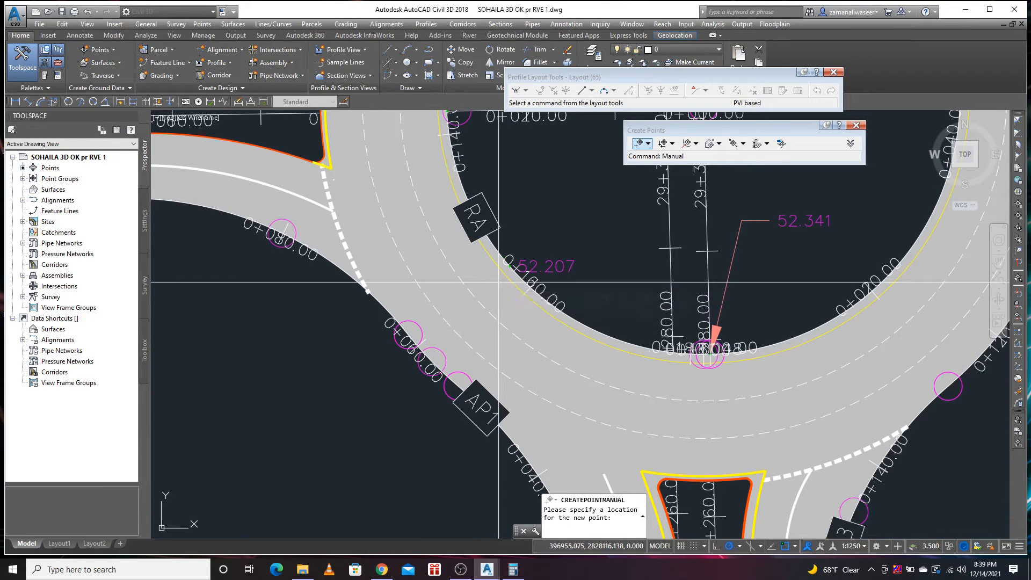
click(527, 226)
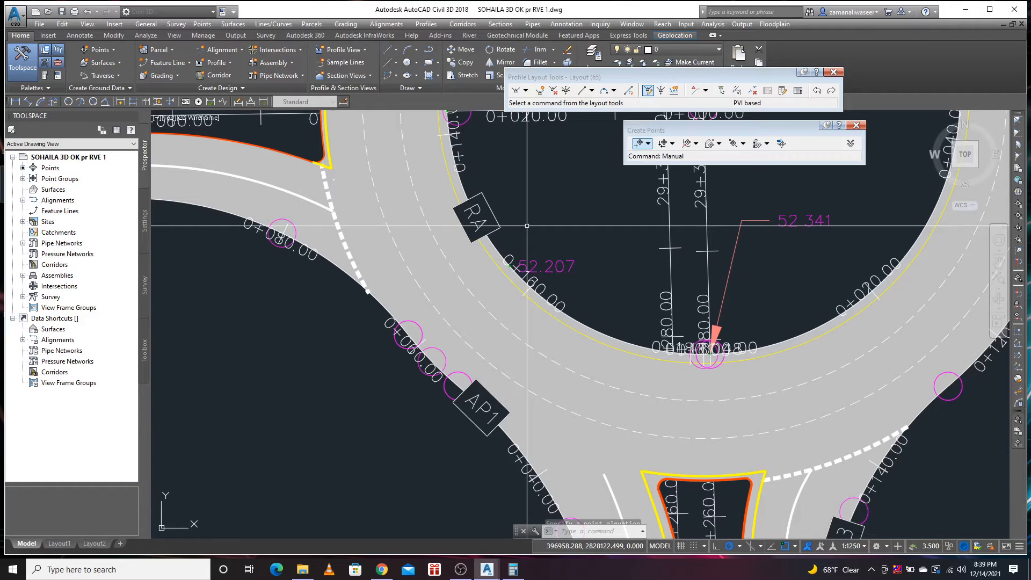
- Measure the aligned distance from RA's 52.207 point to the circled tie-in location on AP1, leaving no dimension behind
key(Escape)
click(27, 102)
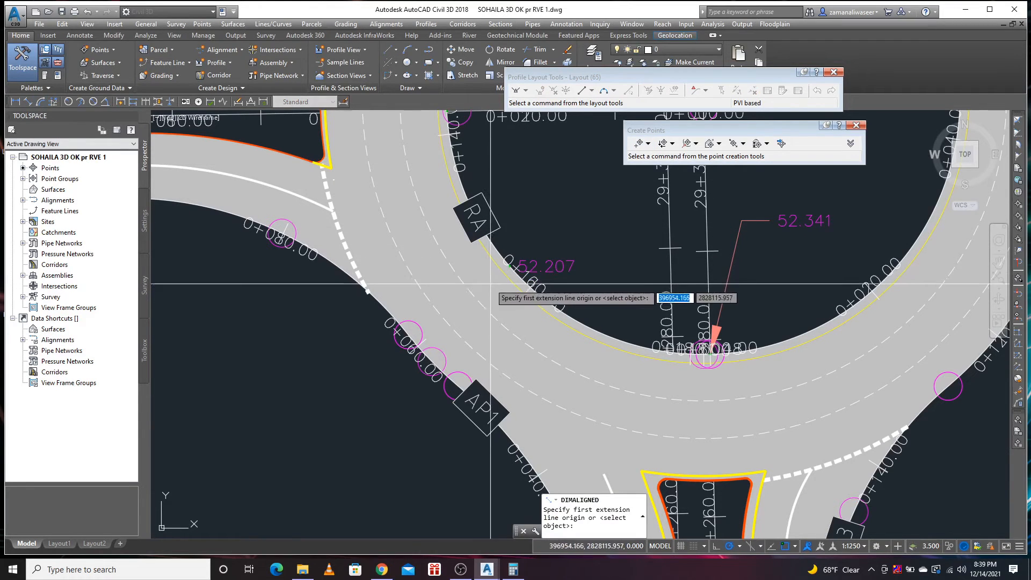
click(505, 261)
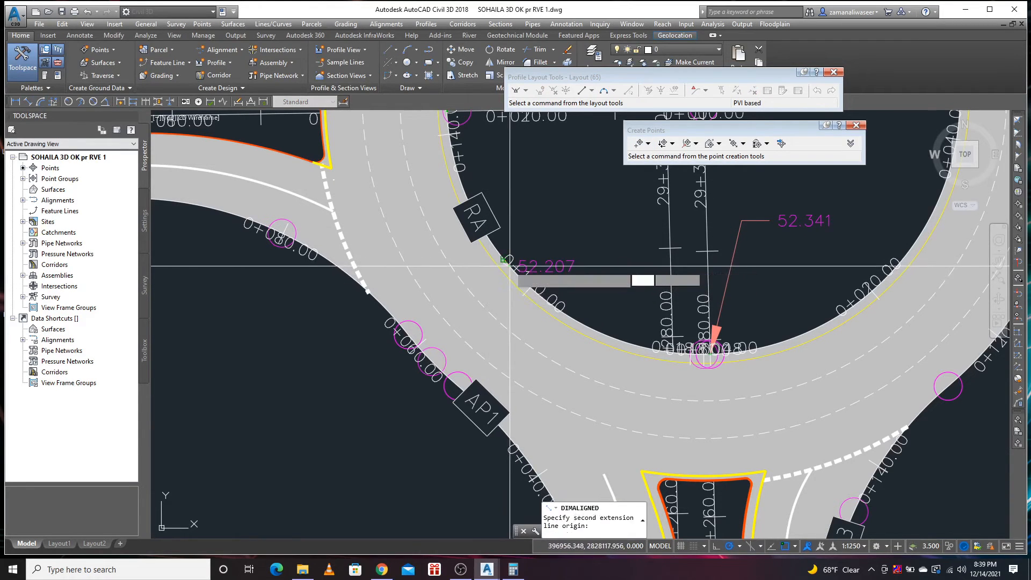
click(408, 335)
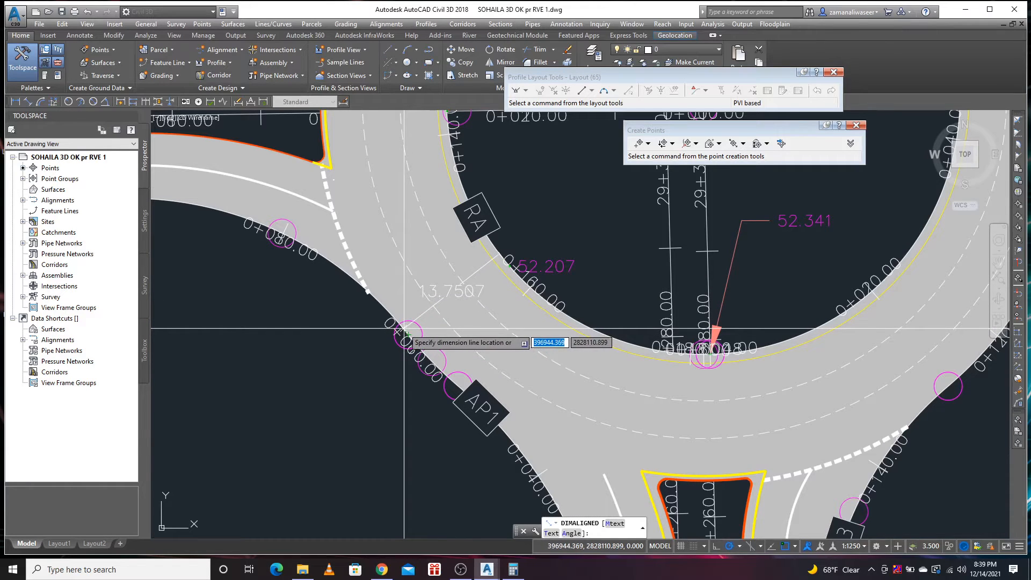
key(Escape)
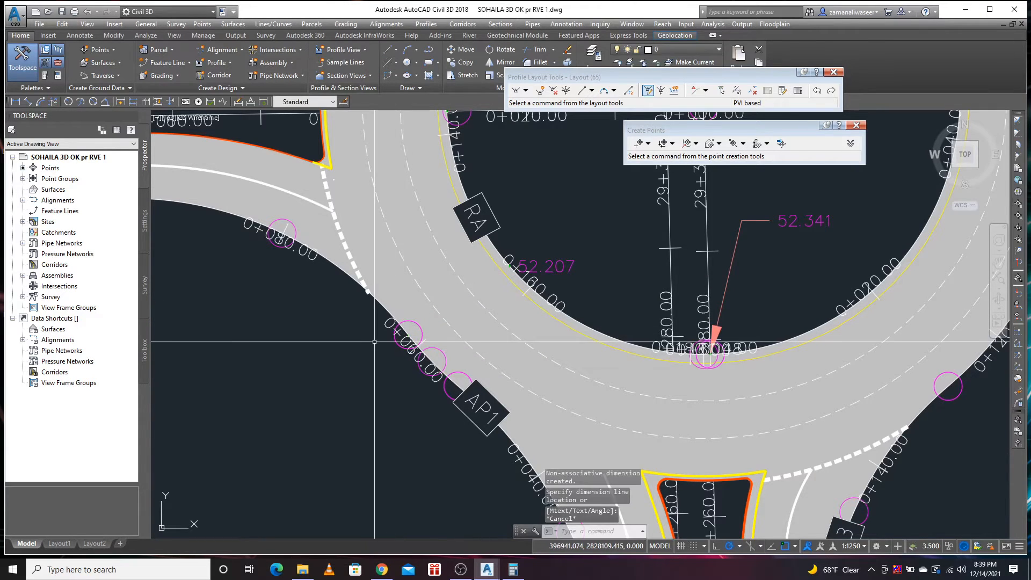
- Place a manual point on AP1 at station 0+060.00 with the default description and elevation 52.482
key(Return)
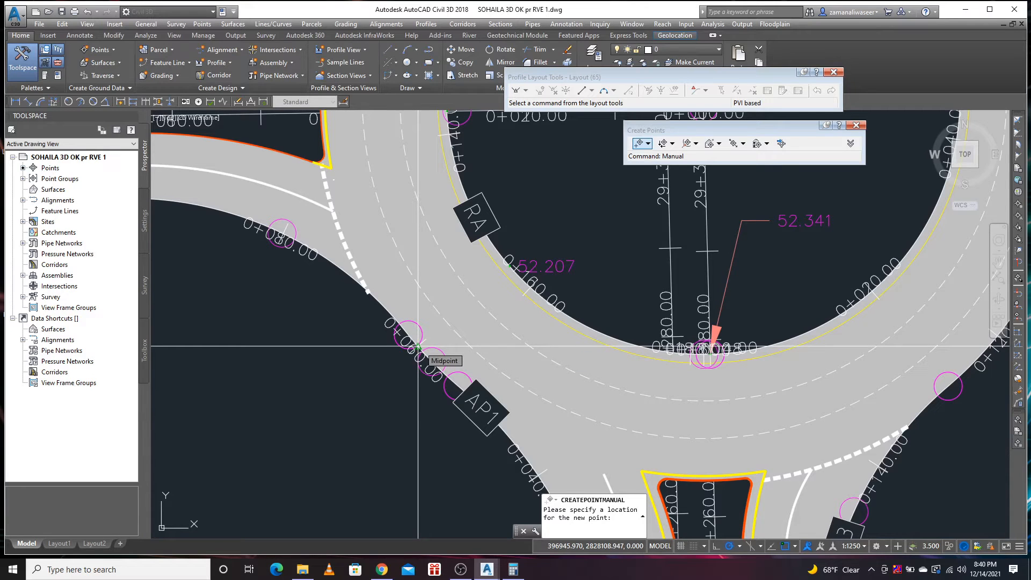
click(418, 346)
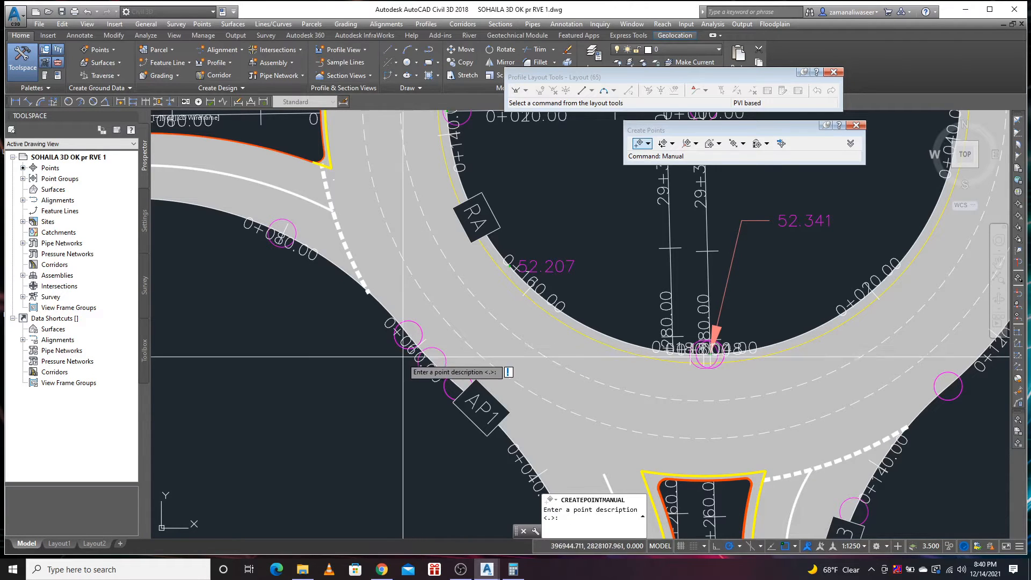
key(Return)
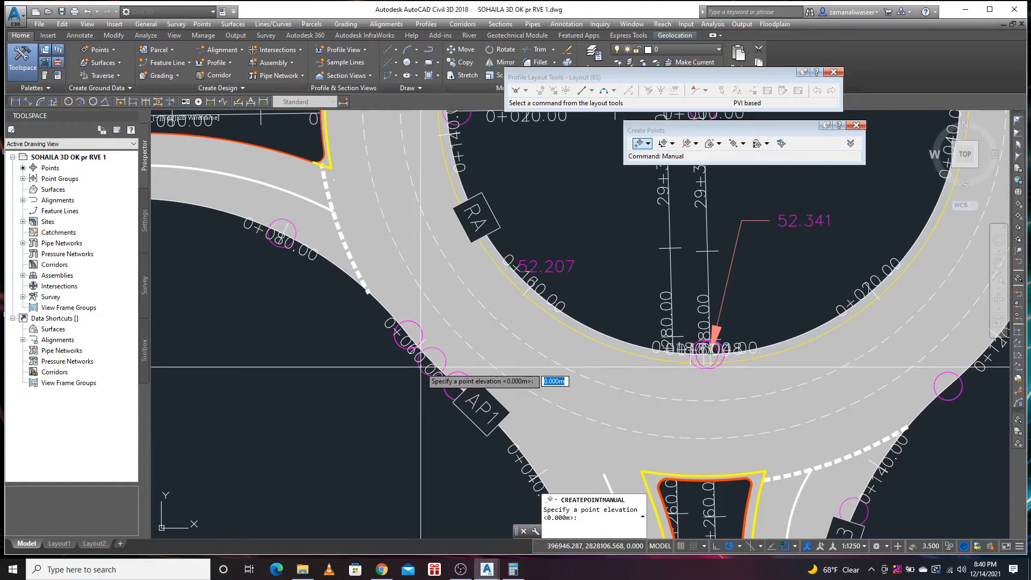
scroll(420, 367, up, 2)
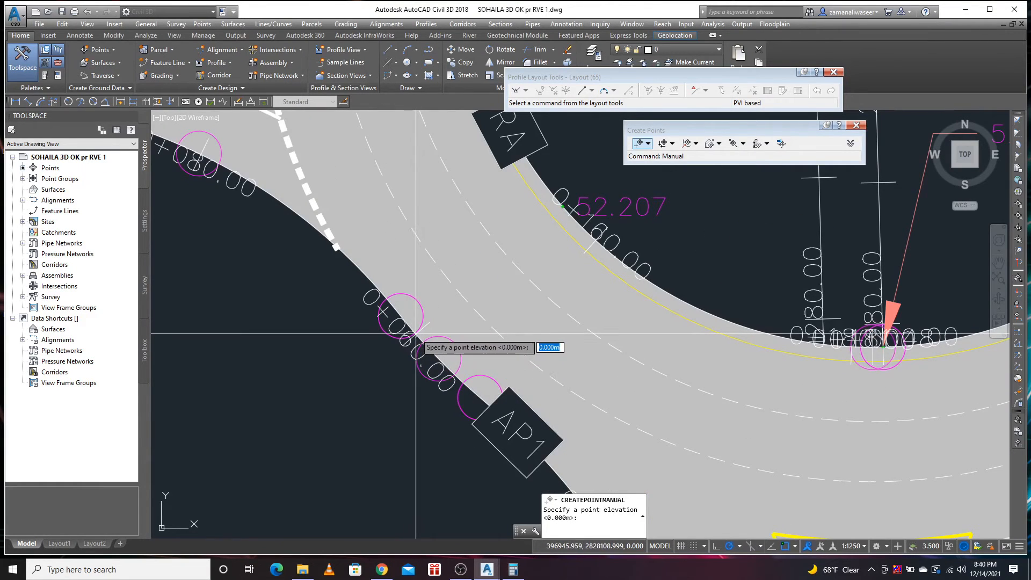
scroll(403, 344, down, 1)
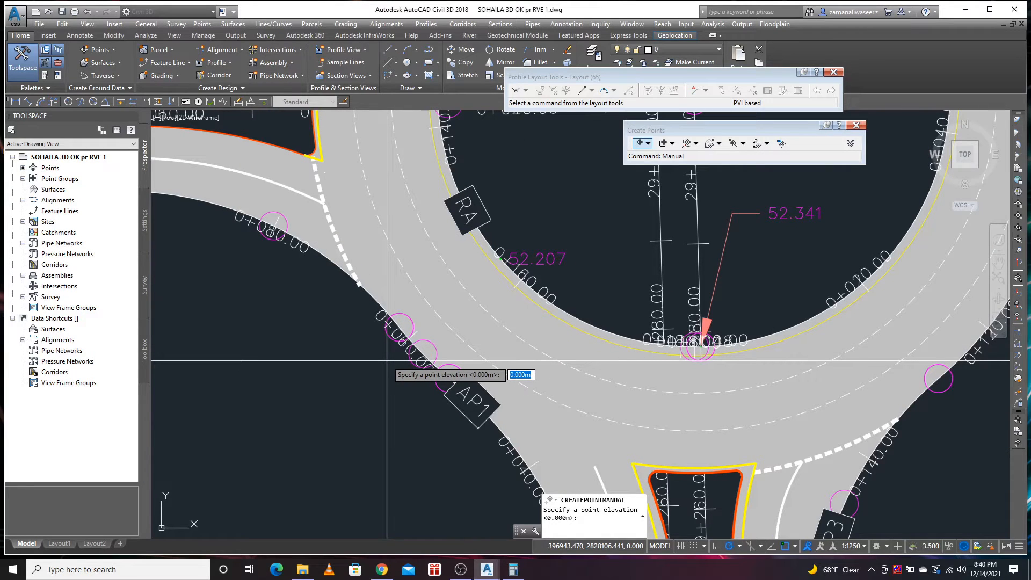
text(52.482)
key(Return)
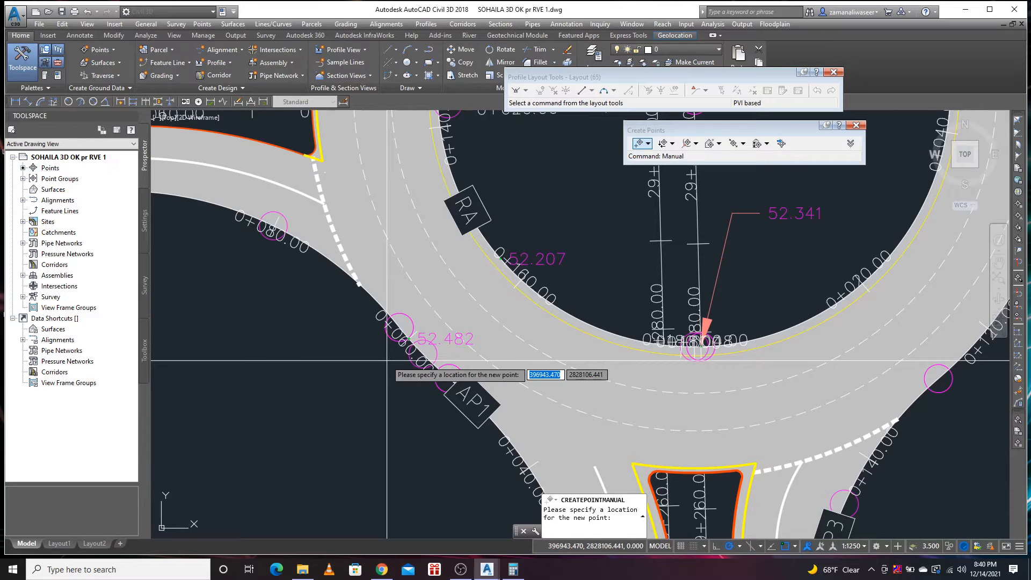
- Place a point on AP2 at station 0+060.00 with the default description and elevation 52.265, and end the point creation
scroll(425, 400, down, 3)
scroll(451, 203, up, 3)
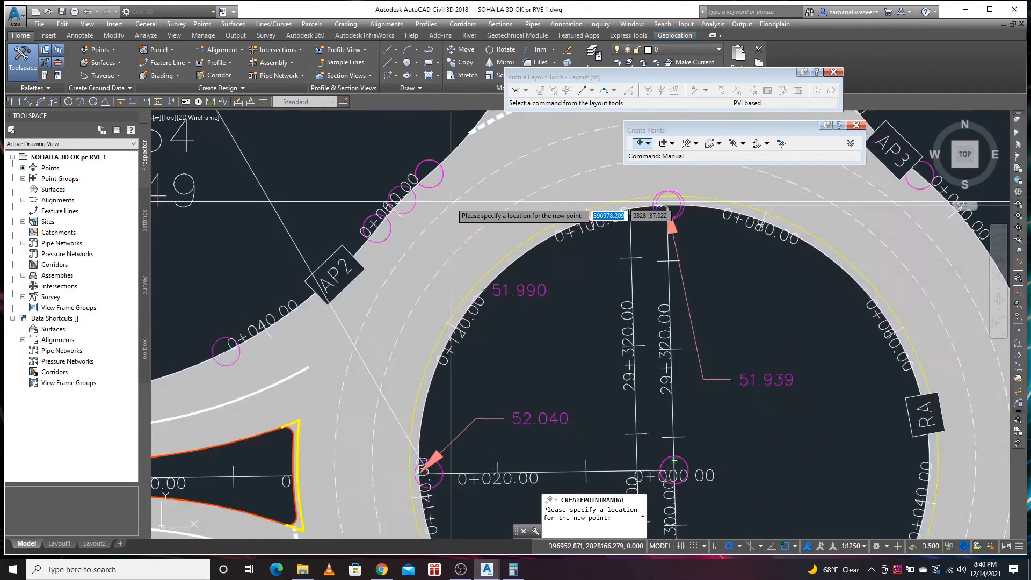
scroll(451, 203, up, 2)
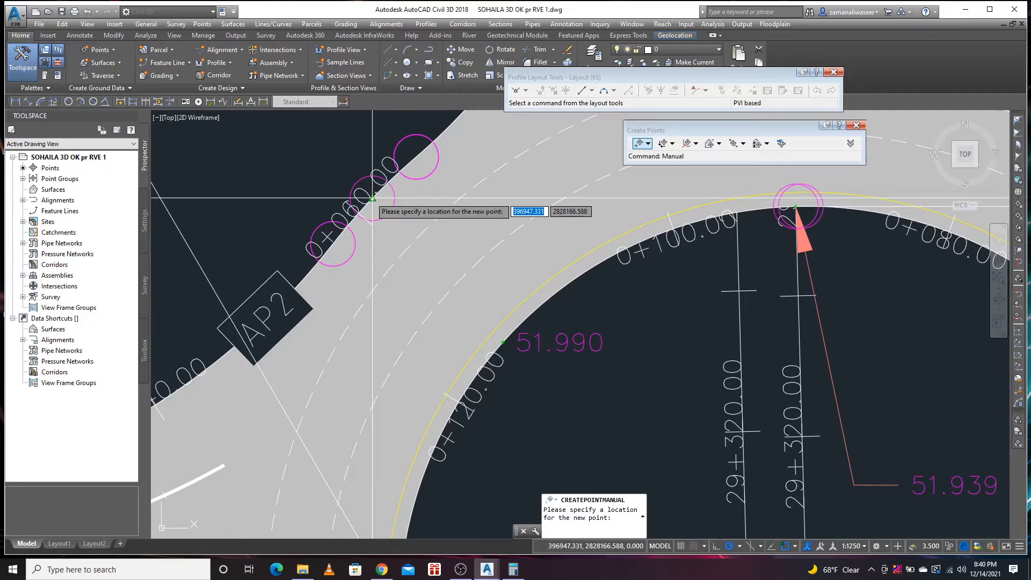
click(360, 211)
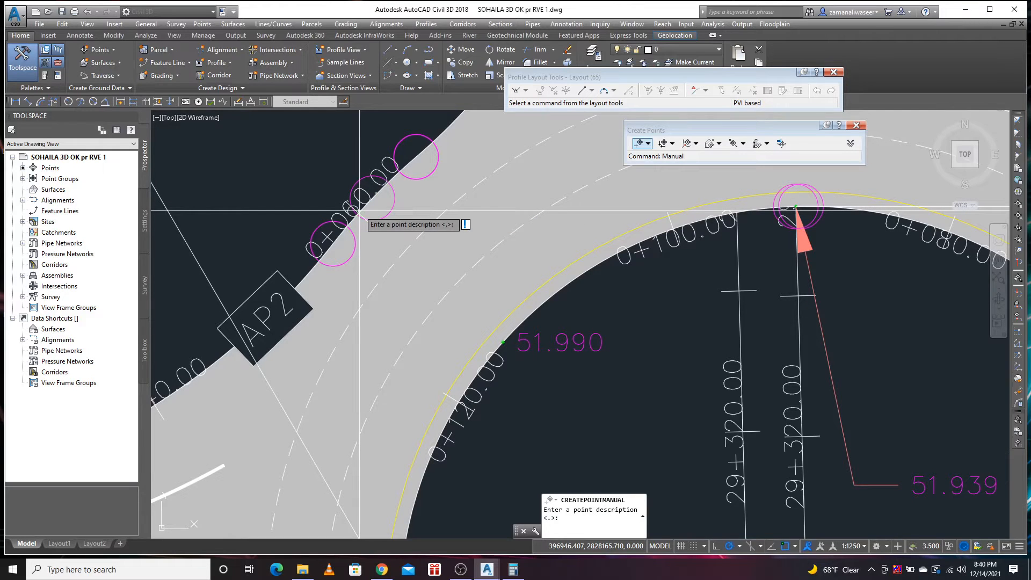
key(Return)
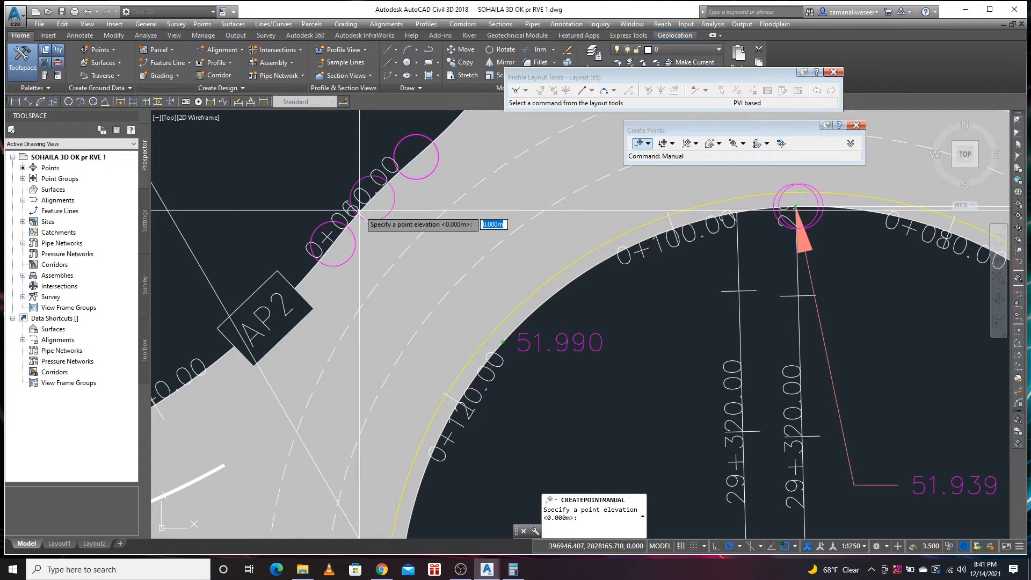
text(52.265)
key(Return)
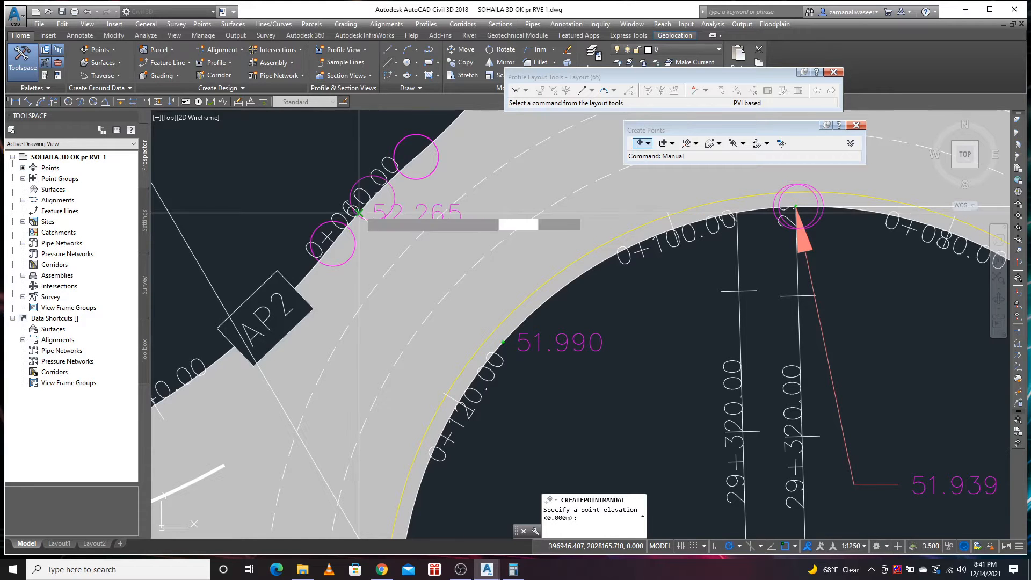
scroll(359, 268, down, 6)
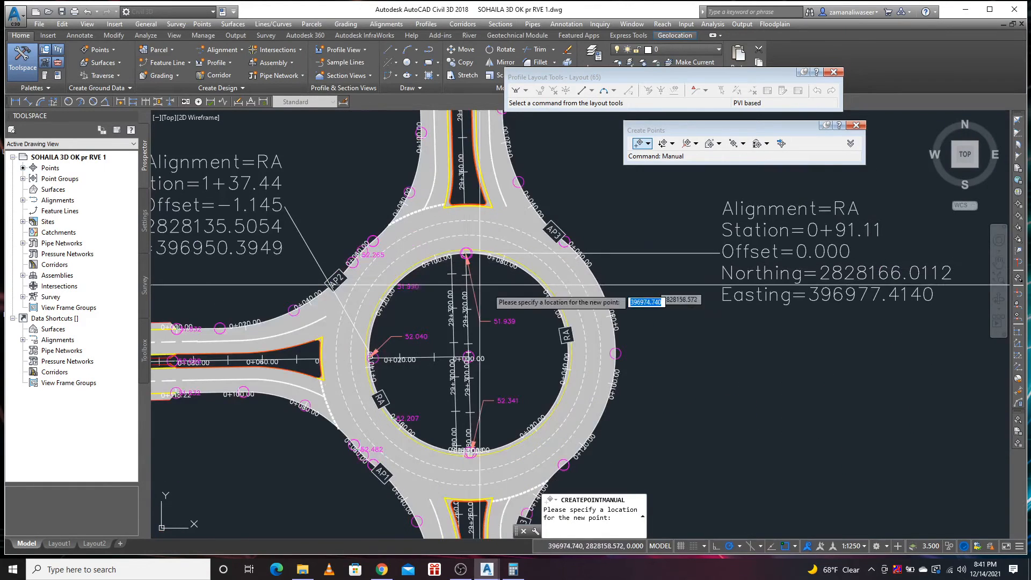
key(Escape)
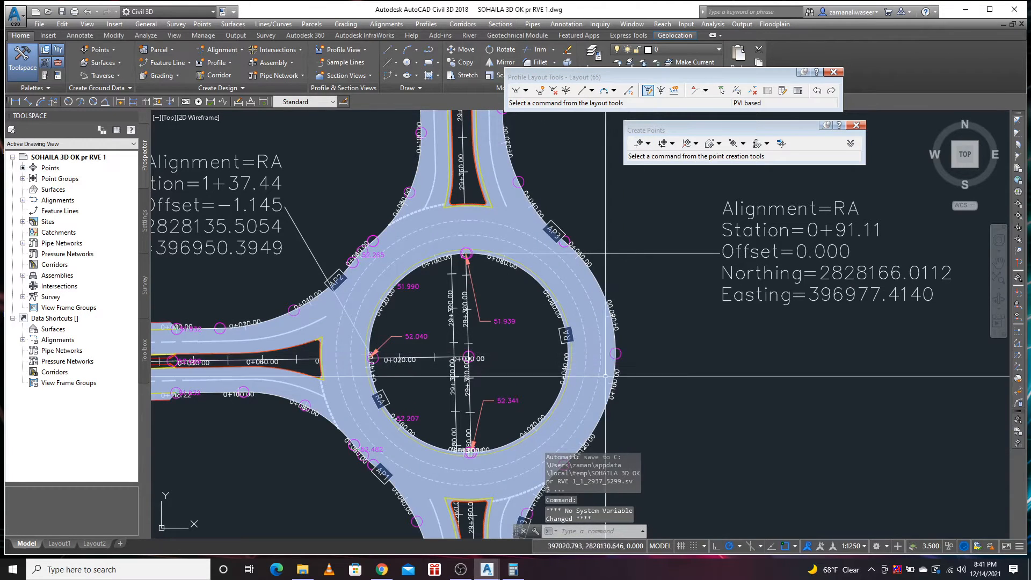
- Create a station/offset point on RA from profile Layout (65), opposite AP3's station 0+080.00, with zero offset and the default description
scroll(615, 353, up, 3)
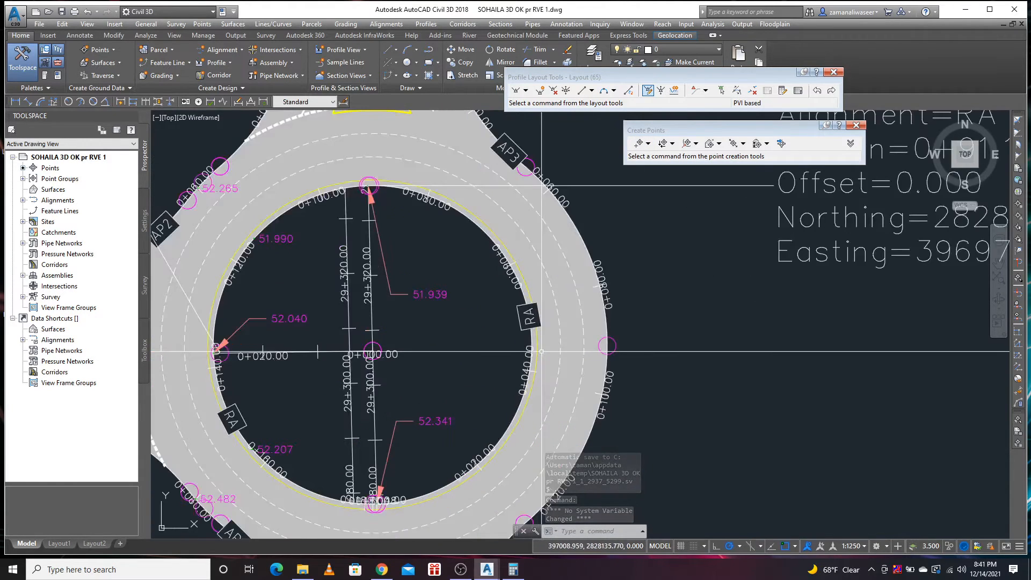
click(695, 144)
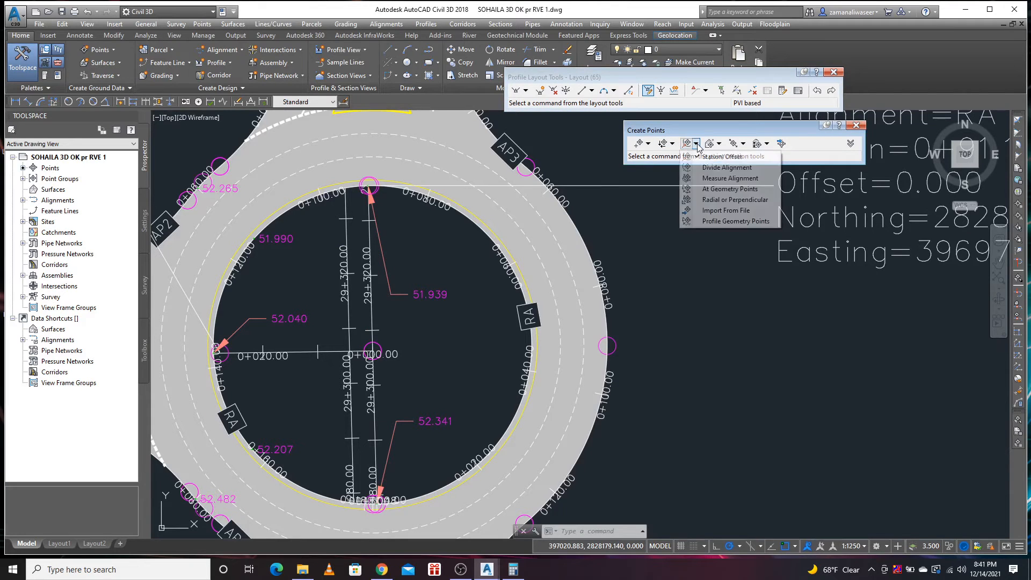
click(720, 157)
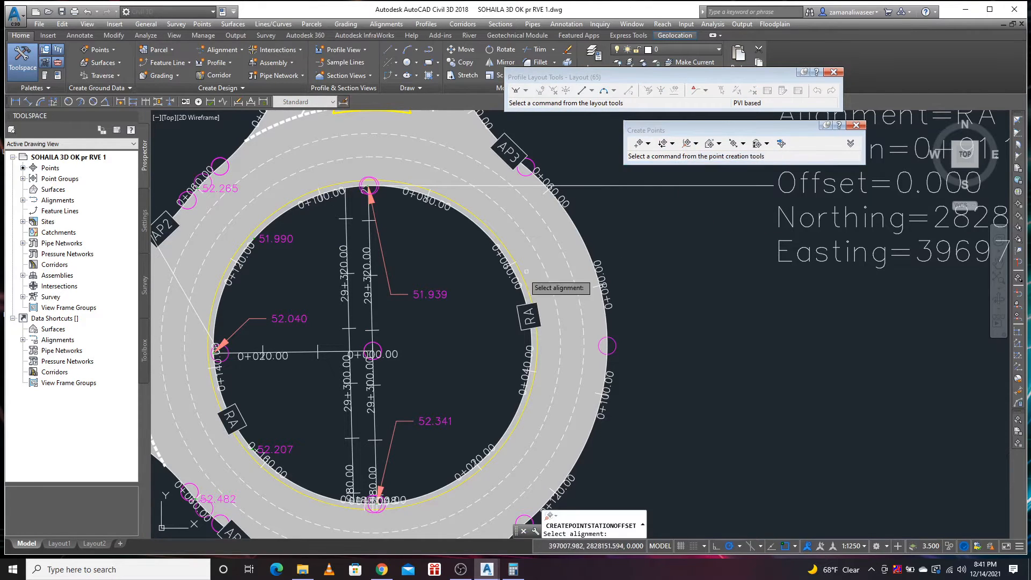
click(529, 316)
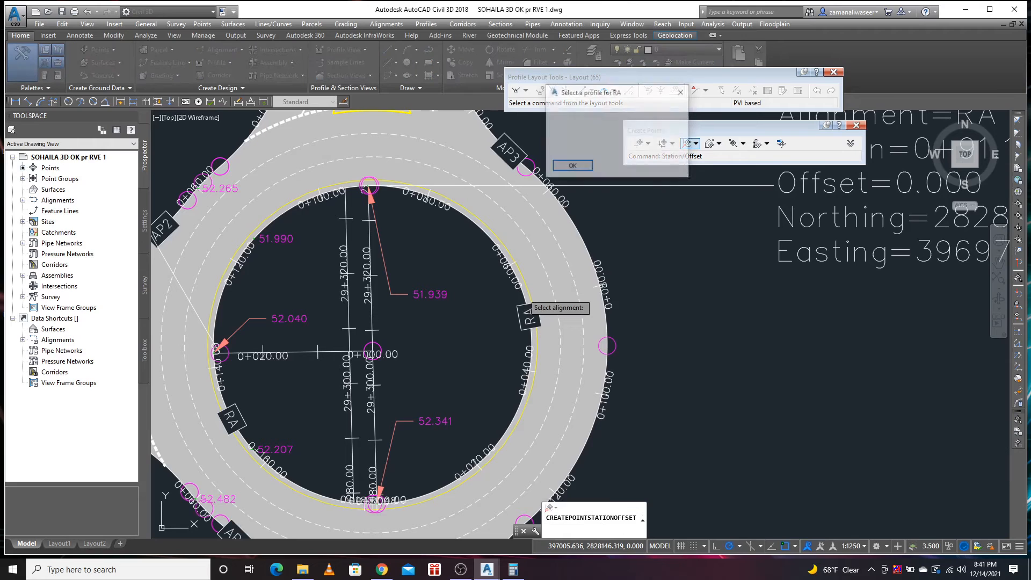
click(595, 115)
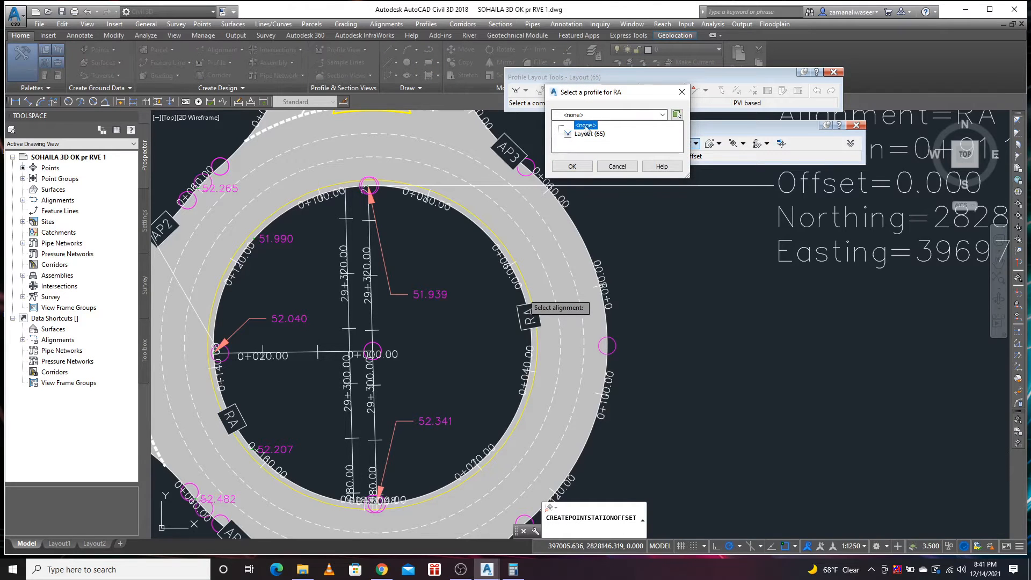
click(589, 134)
click(571, 167)
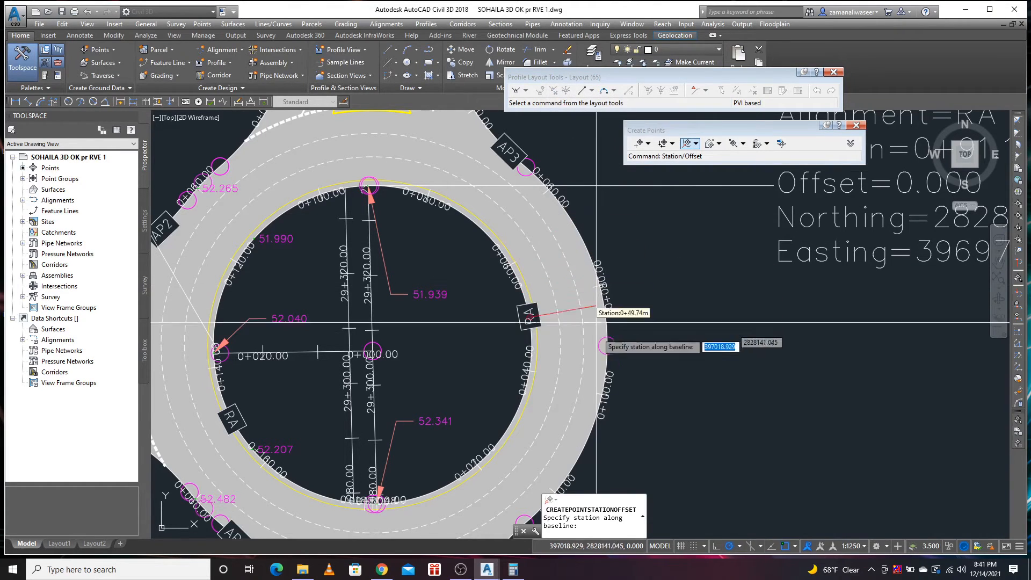
scroll(593, 288, up, 5)
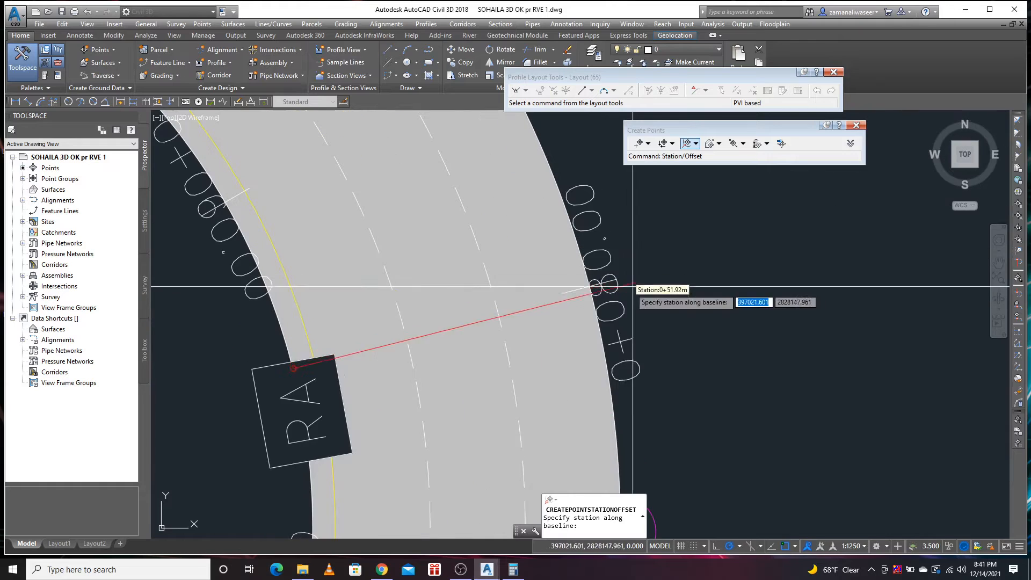
click(590, 286)
scroll(590, 286, down, 6)
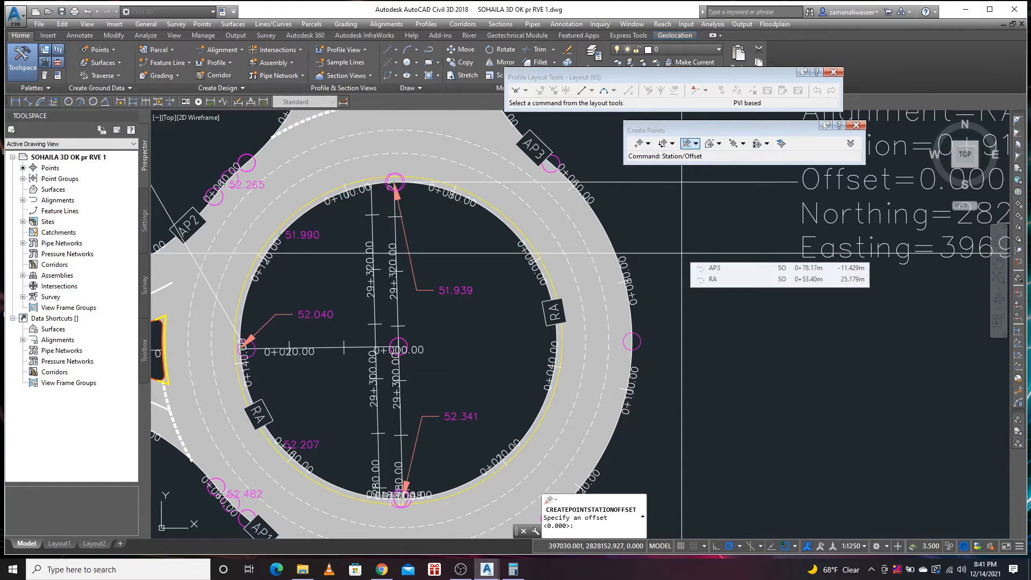
key(Return)
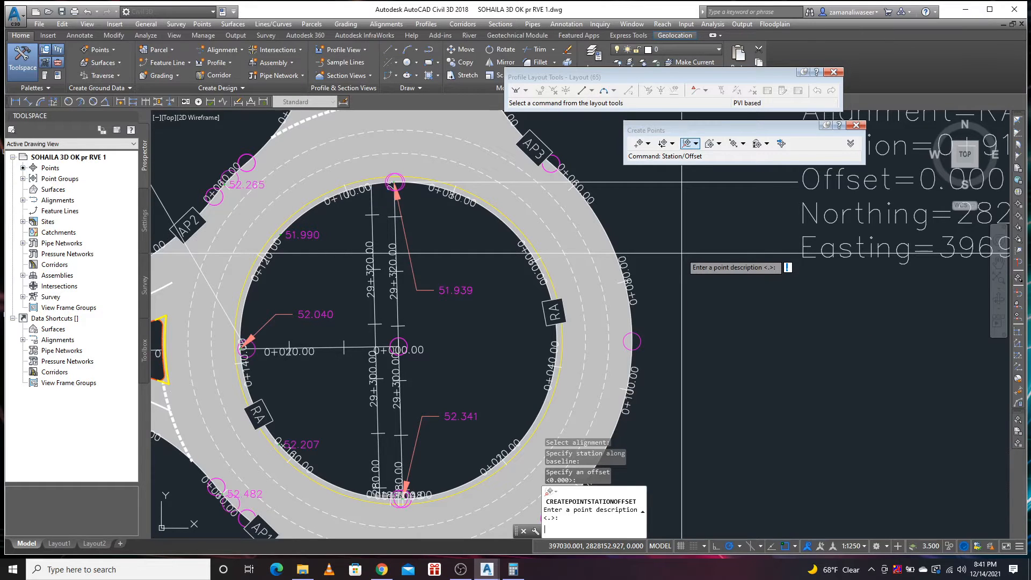
key(Return)
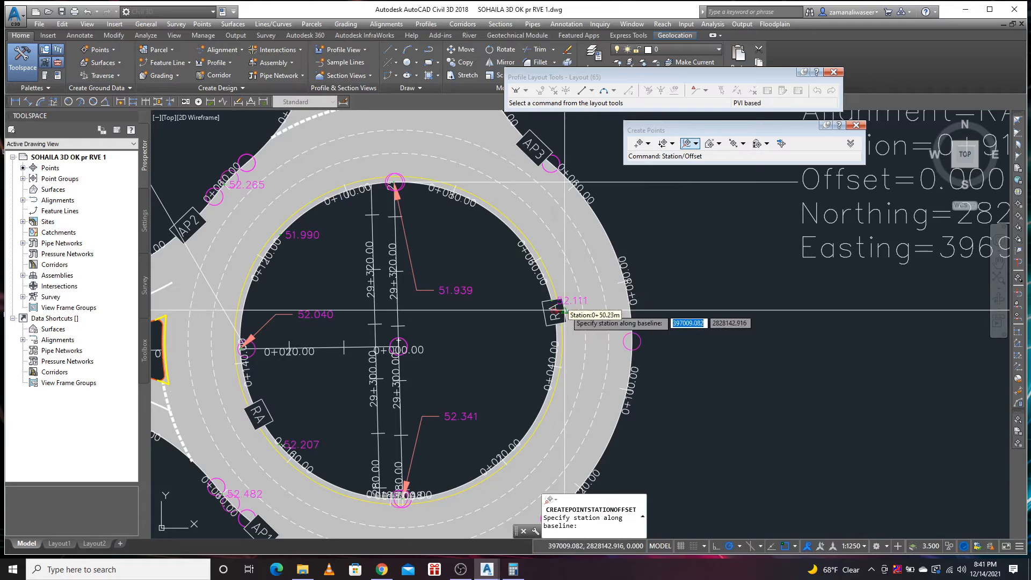
click(659, 329)
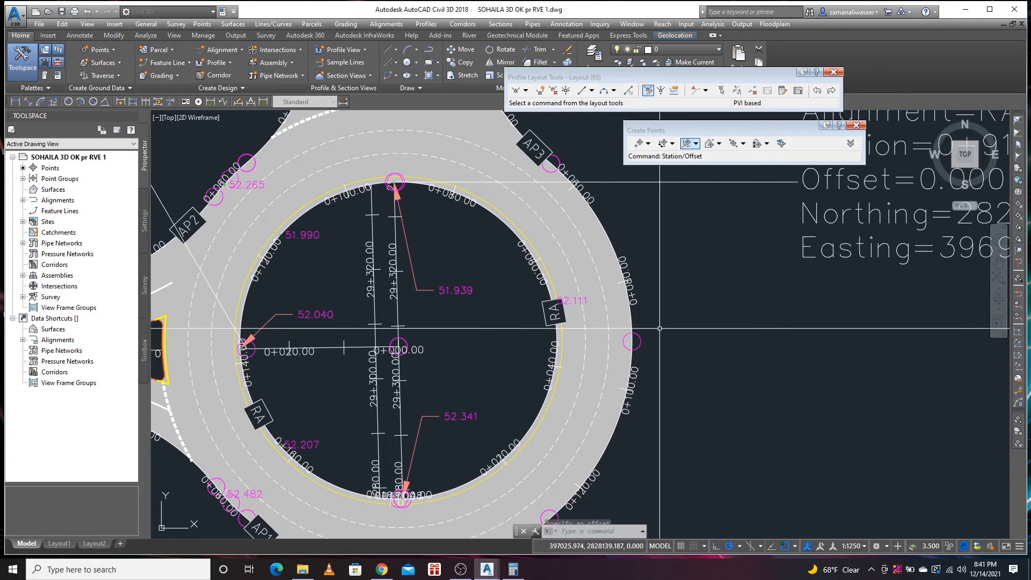
key(Escape)
- Place a manual point on AP3 at station 0+080.00 with the default description and elevation 52.386, and end the point creation
click(640, 144)
scroll(618, 274, up, 4)
click(615, 271)
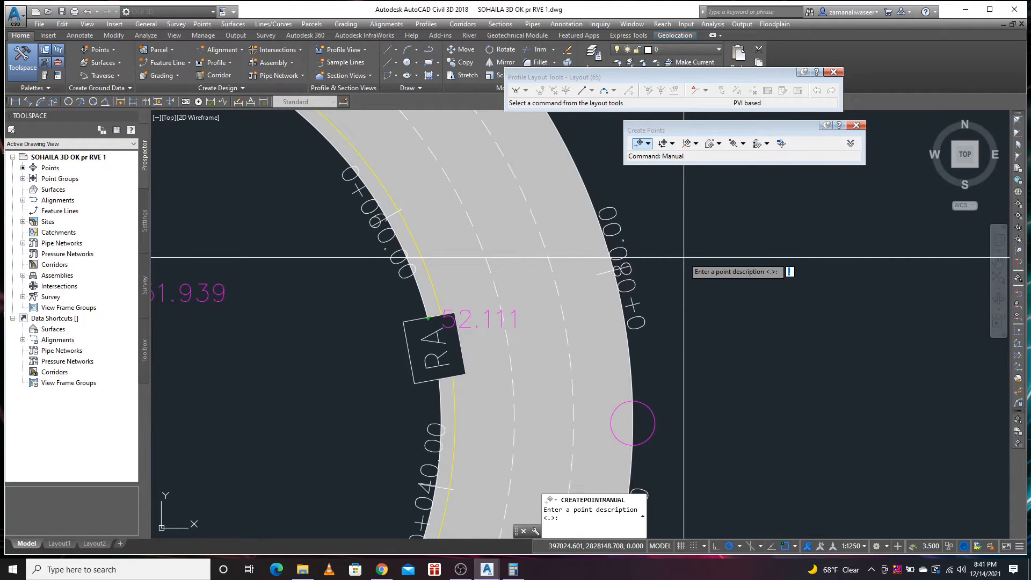
key(Return)
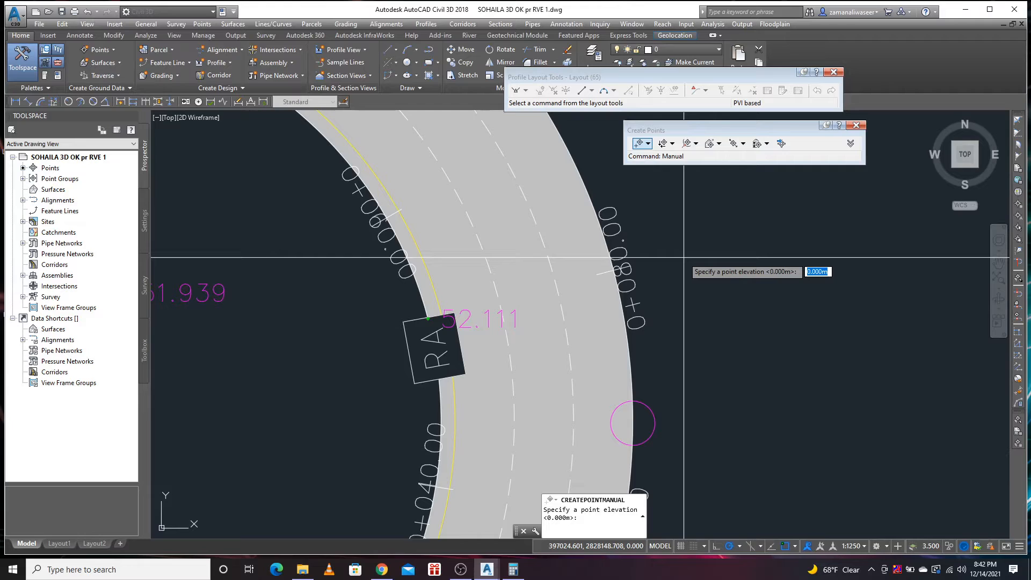
text(52)
text(.386)
key(Return)
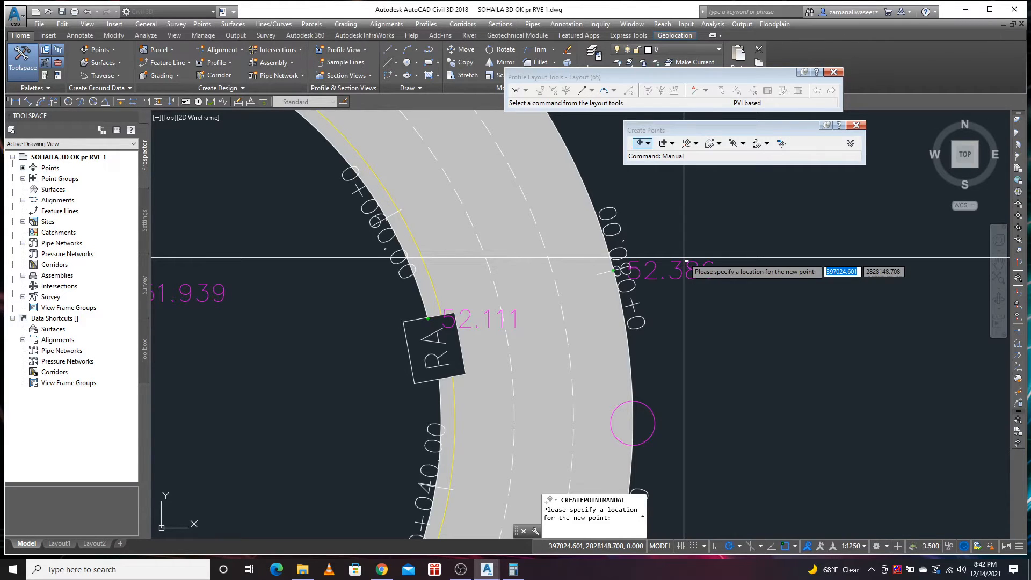
scroll(684, 258, down, 5)
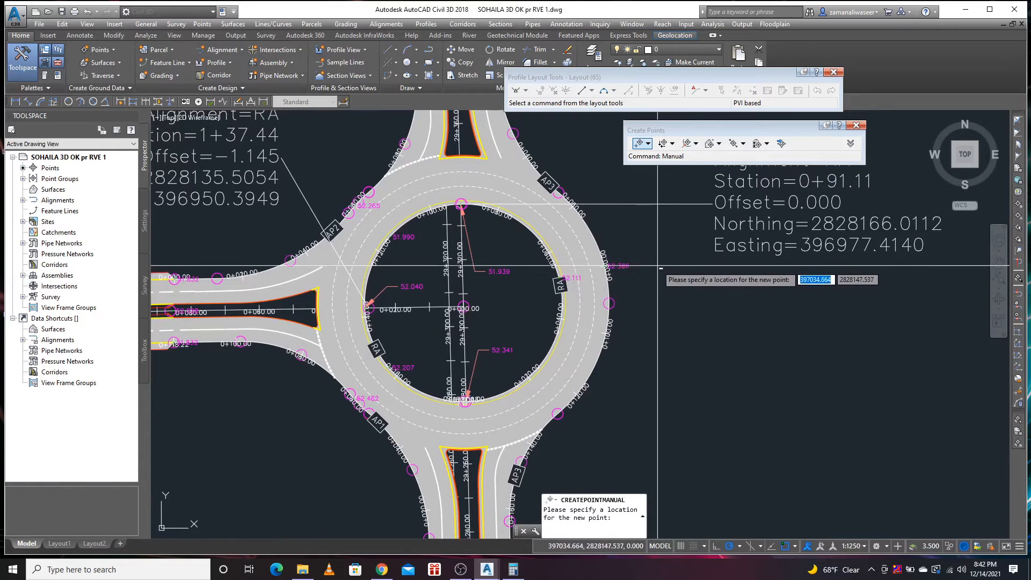
click(664, 262)
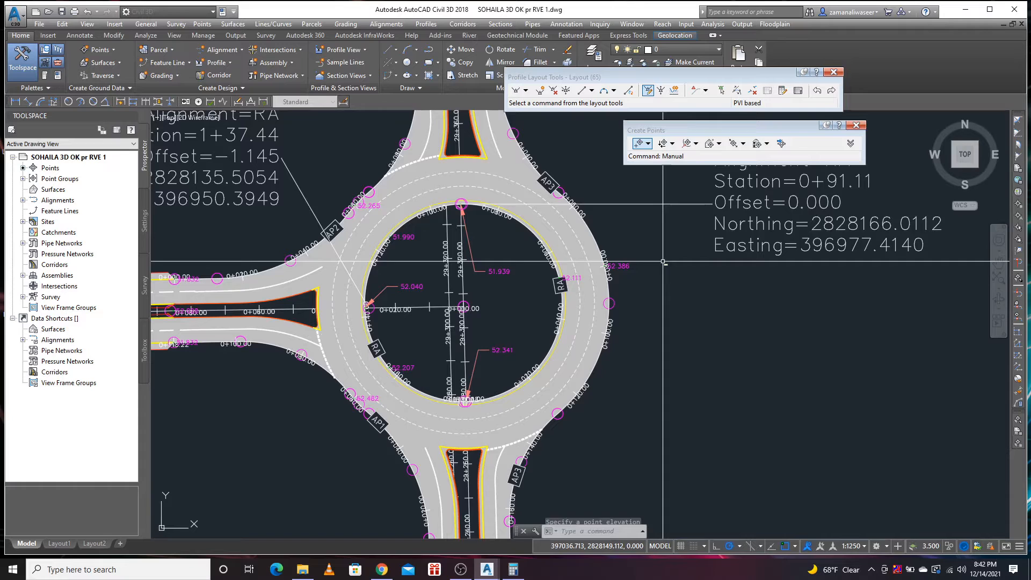
key(Return)
key(Return)
scroll(532, 236, down, 5)
scroll(532, 236, up, 4)
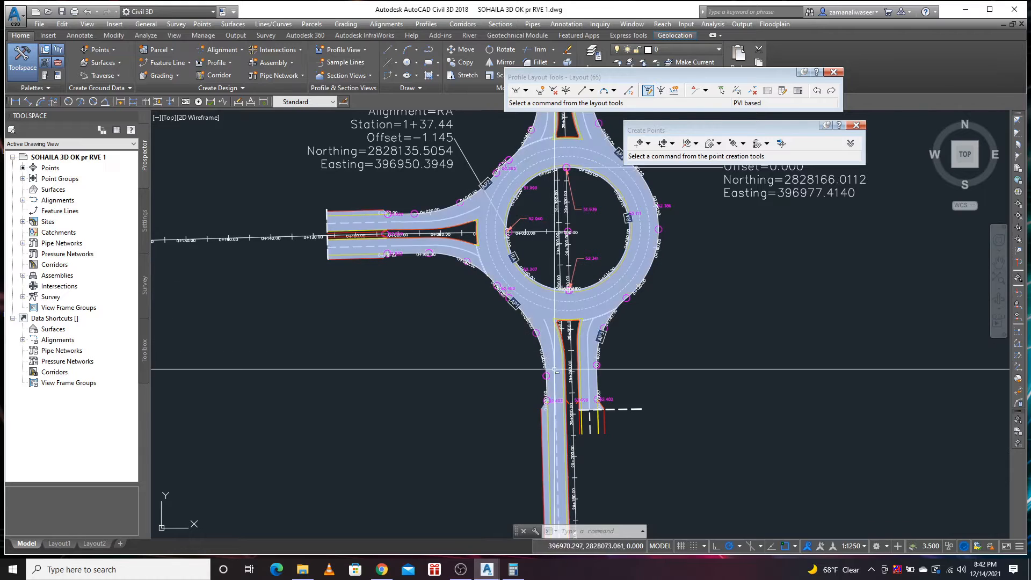
scroll(405, 270, up, 4)
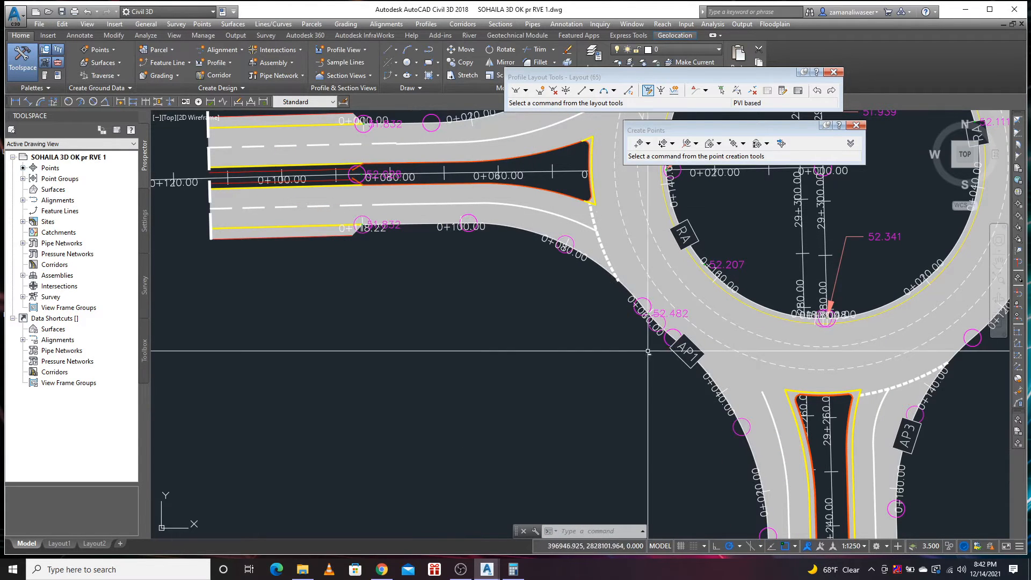
- Move the elevation labels of AP1's end point (51.832) and station 0+060.00 point (52.482) off the road onto leaders
middle_drag(557, 351, 530, 318)
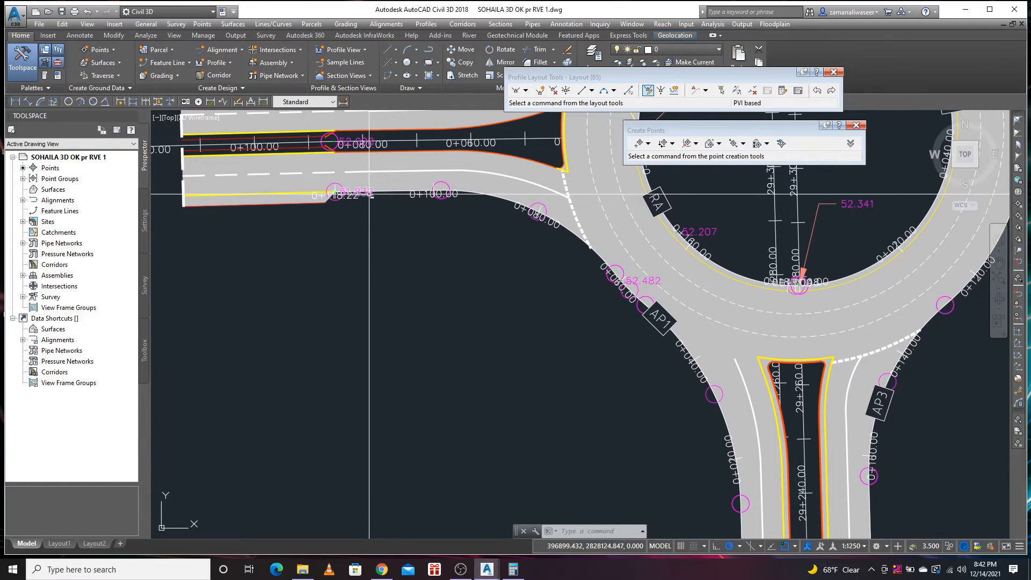
click(335, 189)
click(335, 183)
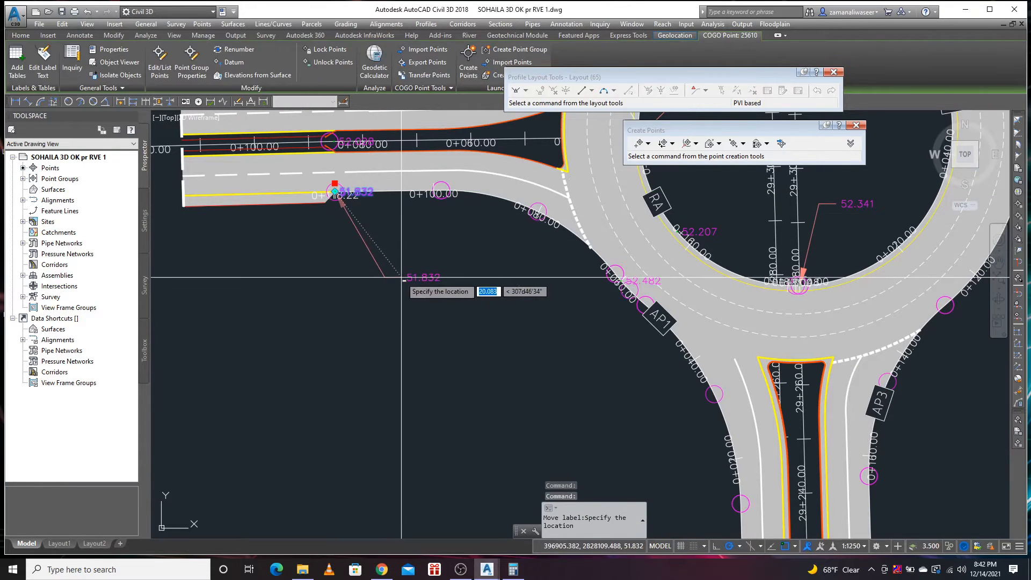
click(368, 259)
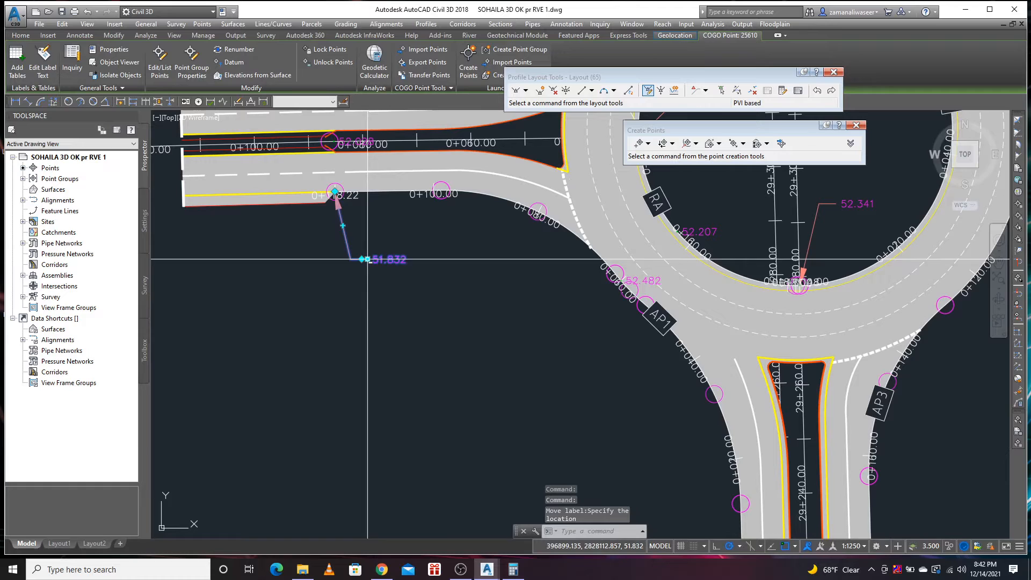
click(625, 279)
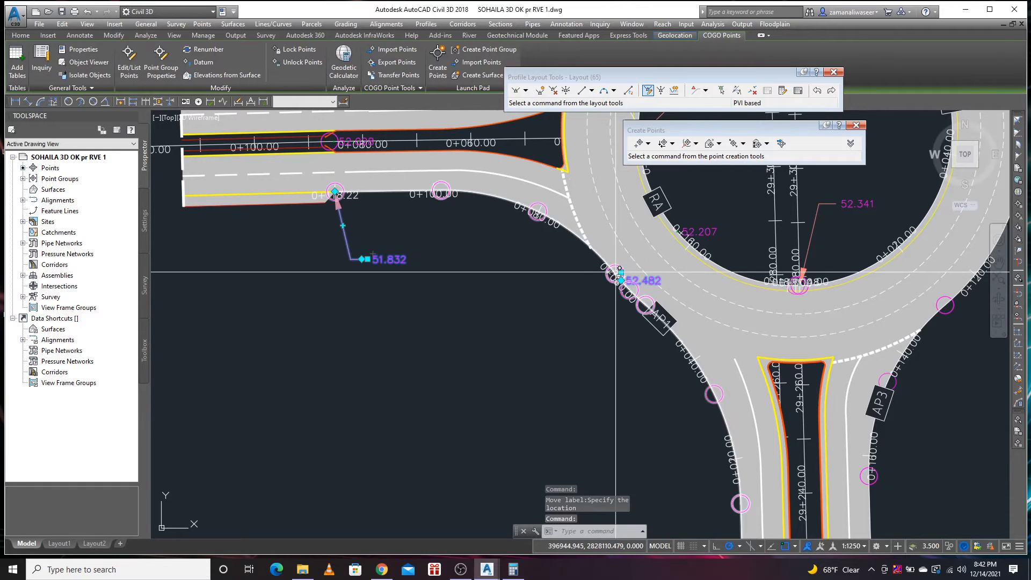
click(622, 273)
click(519, 314)
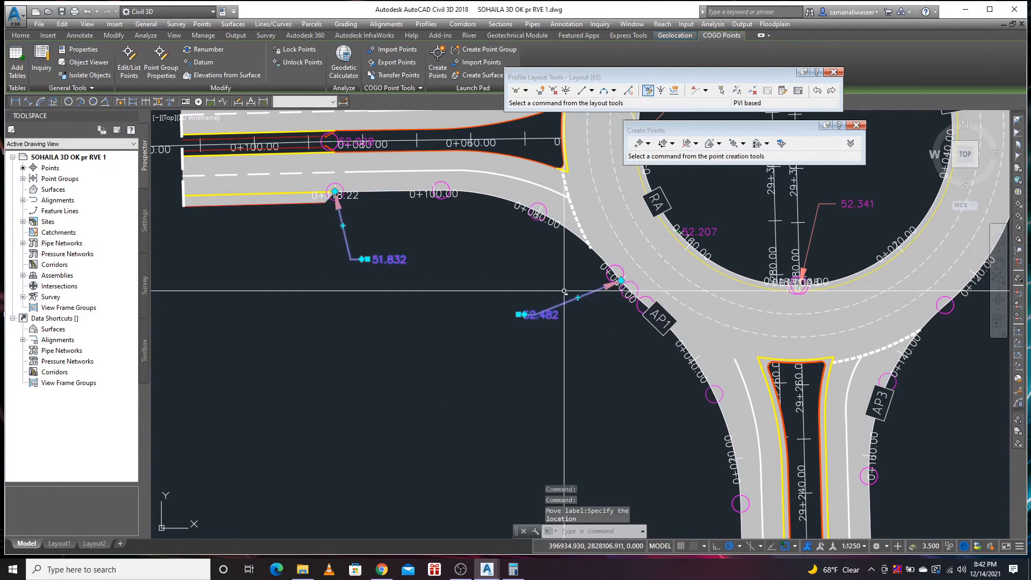
key(Escape)
- Move the elevation label of AP1's start point at station 0+000.00 off the road onto a leader
scroll(551, 304, down, 4)
scroll(602, 376, up, 4)
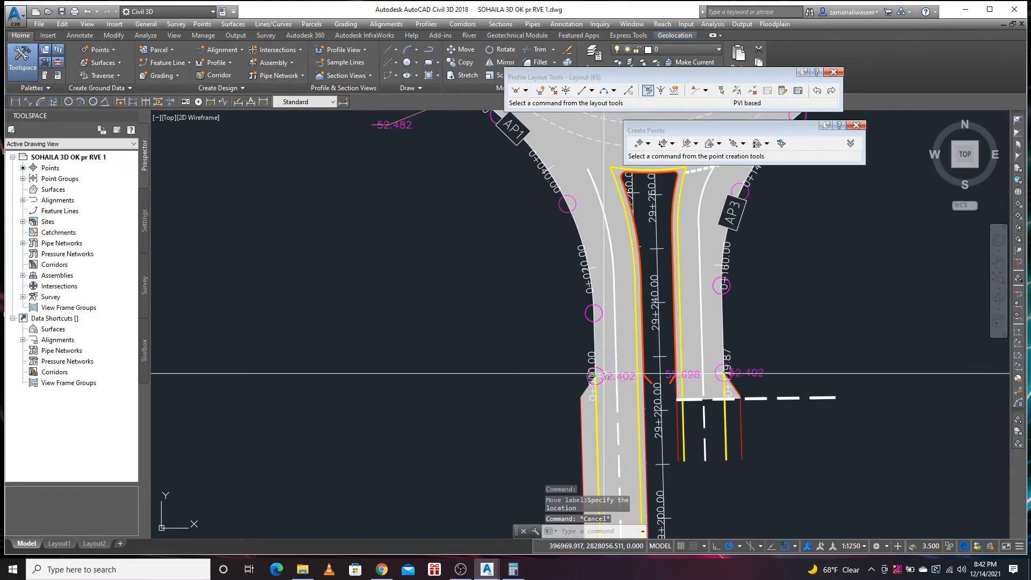
click(598, 370)
click(596, 368)
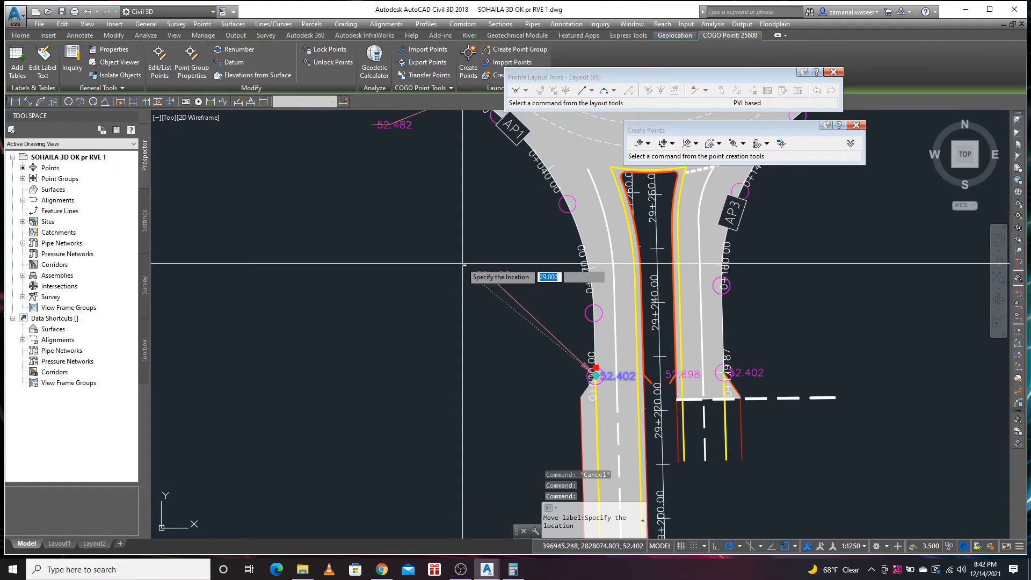
click(449, 242)
scroll(448, 370, down, 2)
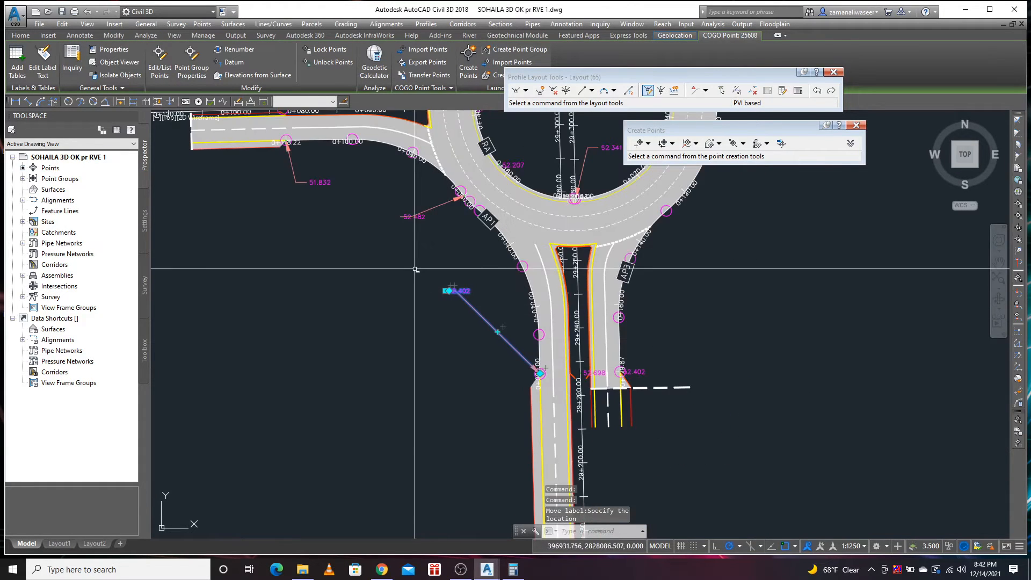
scroll(448, 371, up, 2)
middle_drag(427, 300, 464, 329)
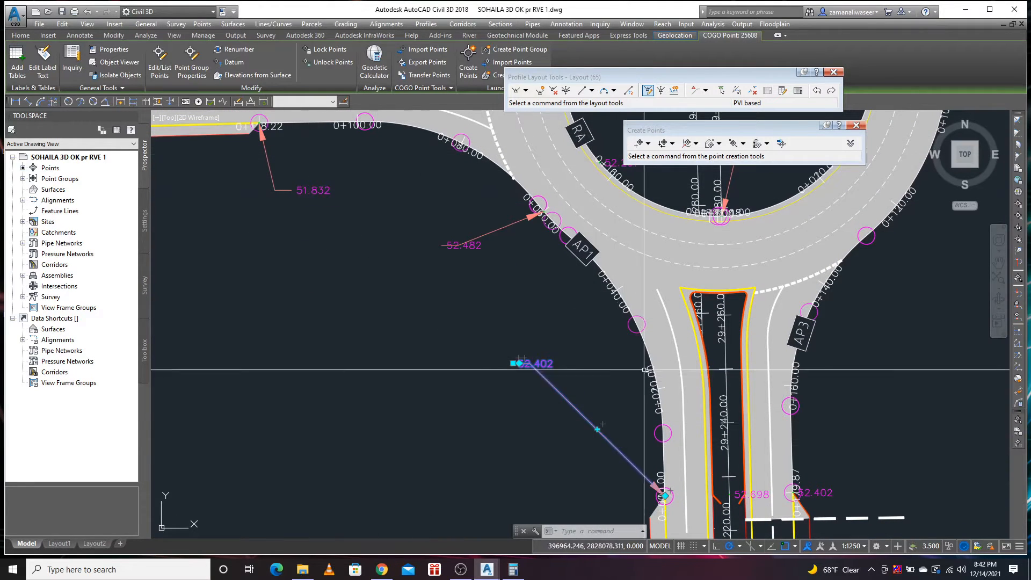
key(Escape)
key(Escape)
- Close the Layout (65) profile layout tools and start a profile view for AP1 with the Profile View style
click(646, 342)
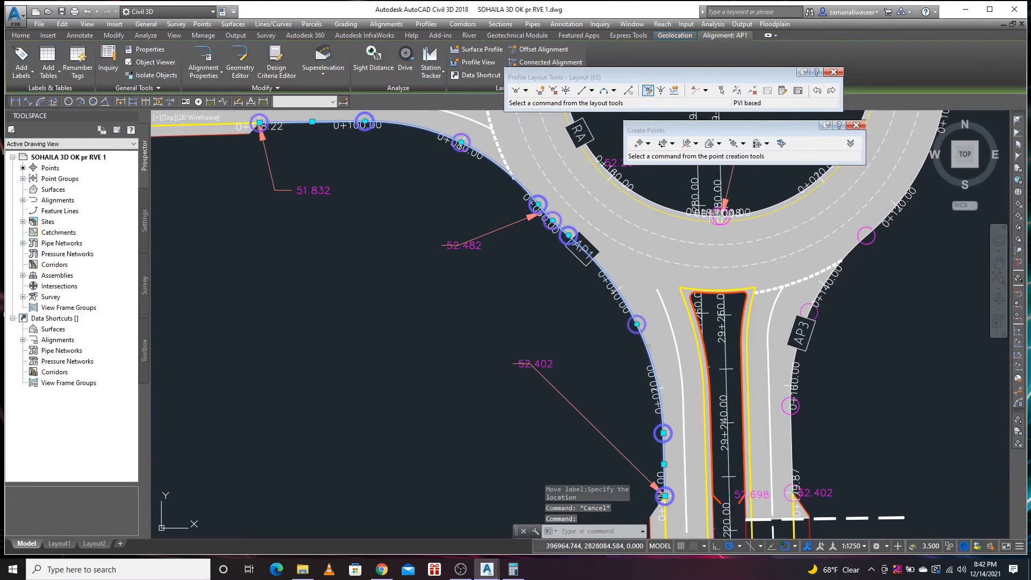
click(833, 72)
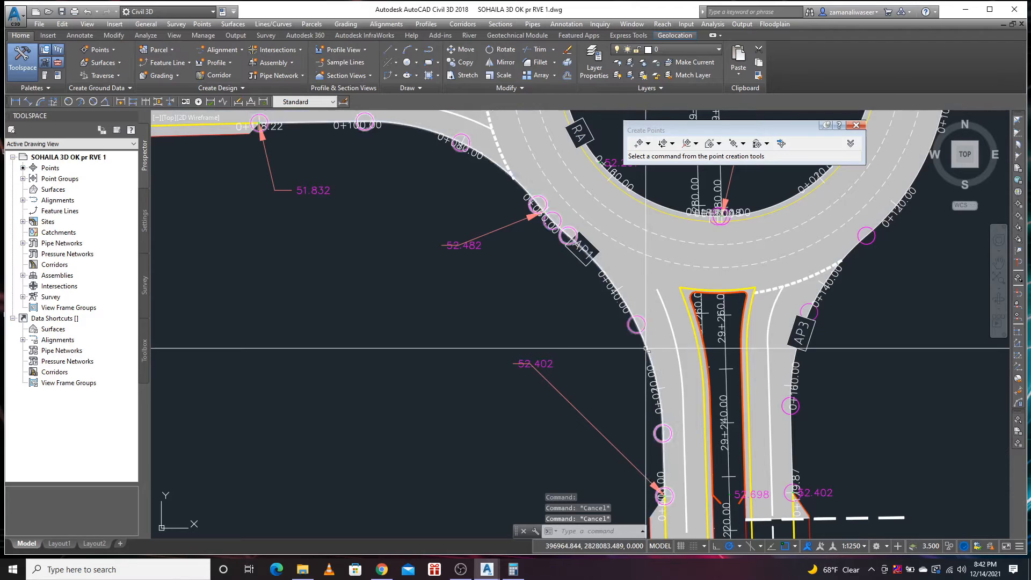
click(651, 352)
click(464, 62)
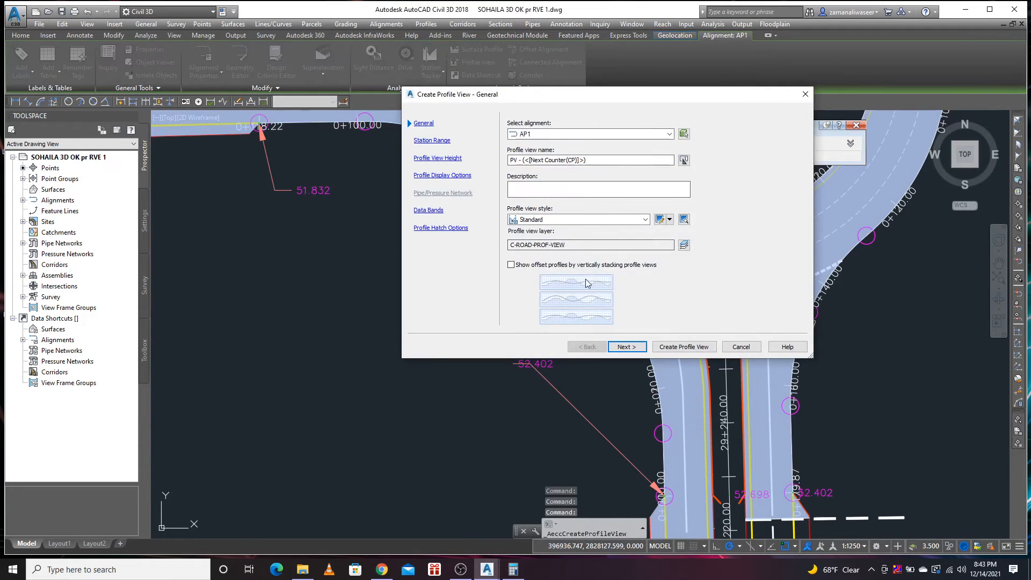
click(564, 222)
click(545, 299)
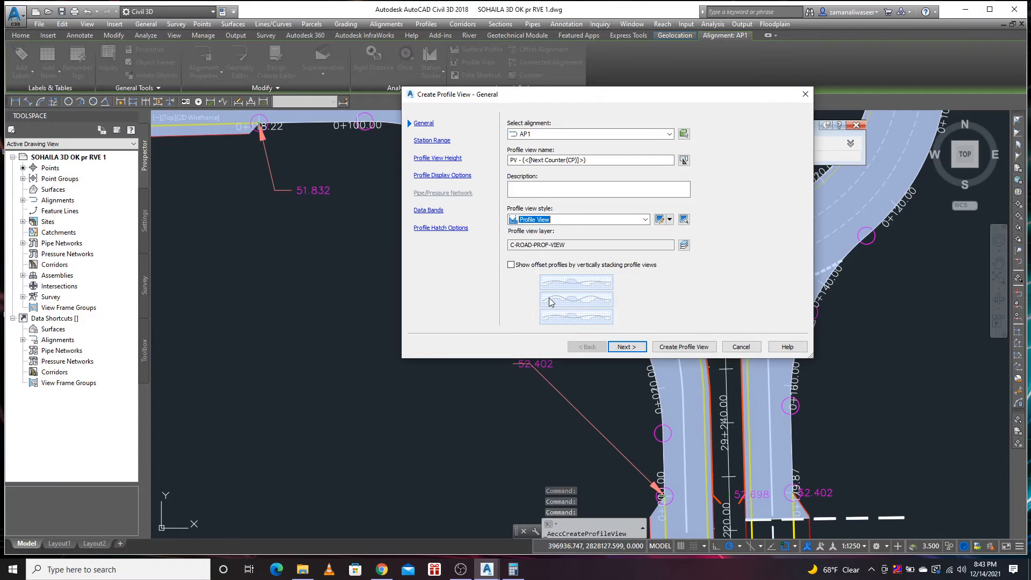
- Apply the band set New Profile View Band Set Revised SH and place AP1's profile view southwest of the roundabout
click(626, 348)
click(626, 347)
click(627, 347)
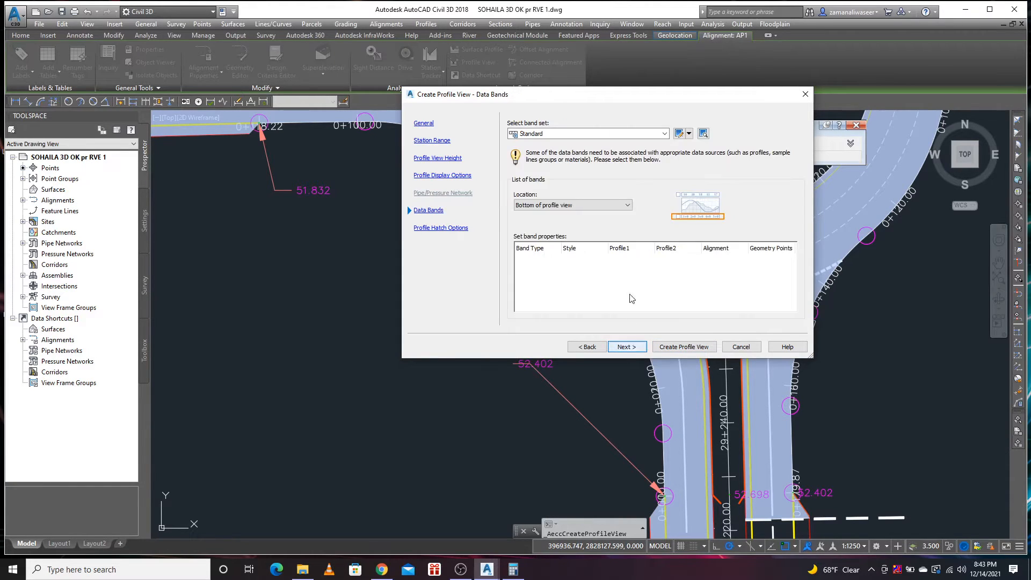
click(591, 134)
click(590, 196)
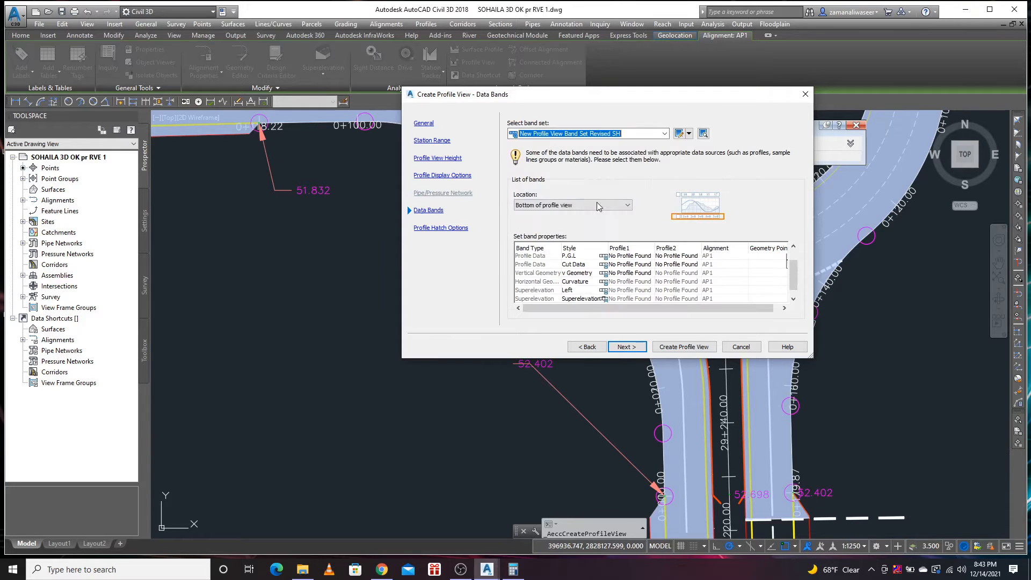
click(690, 346)
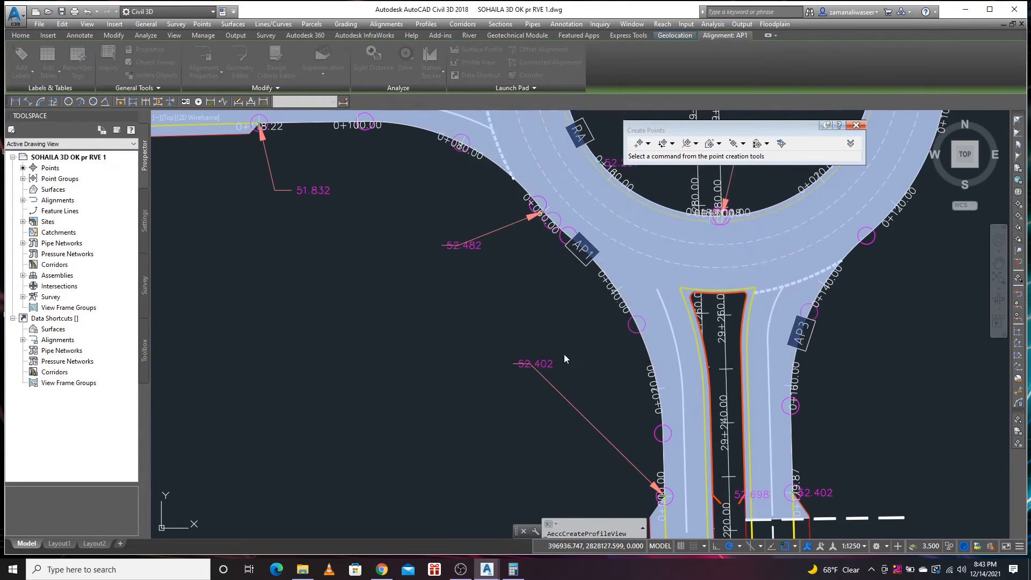
scroll(423, 348, down, 6)
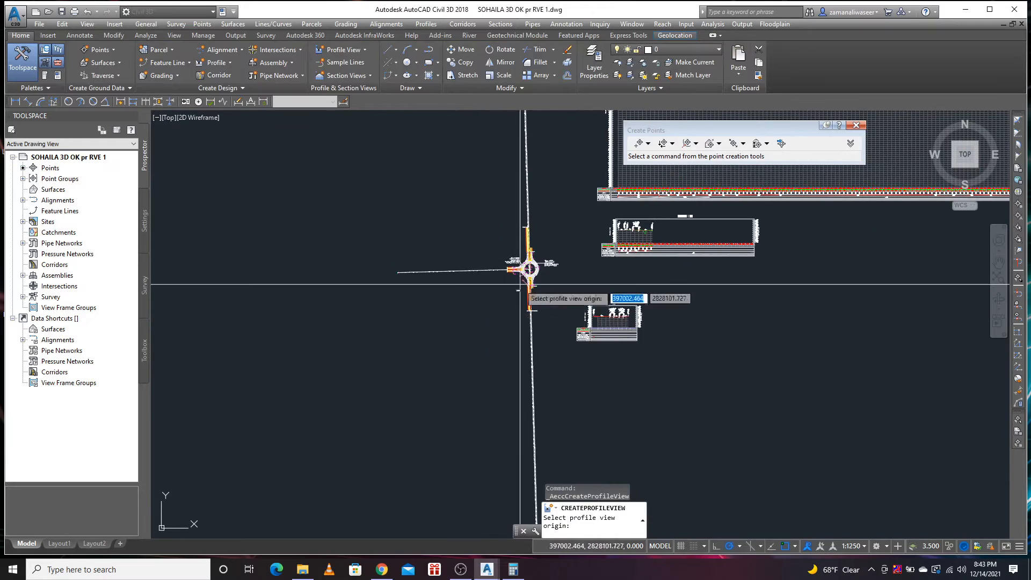
click(434, 337)
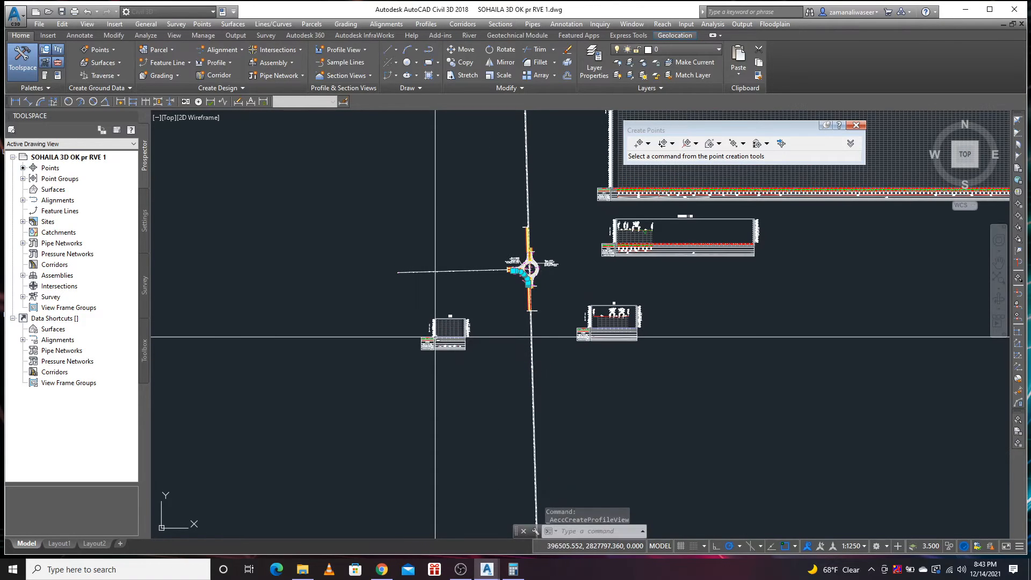
scroll(469, 319, up, 3)
key(Escape)
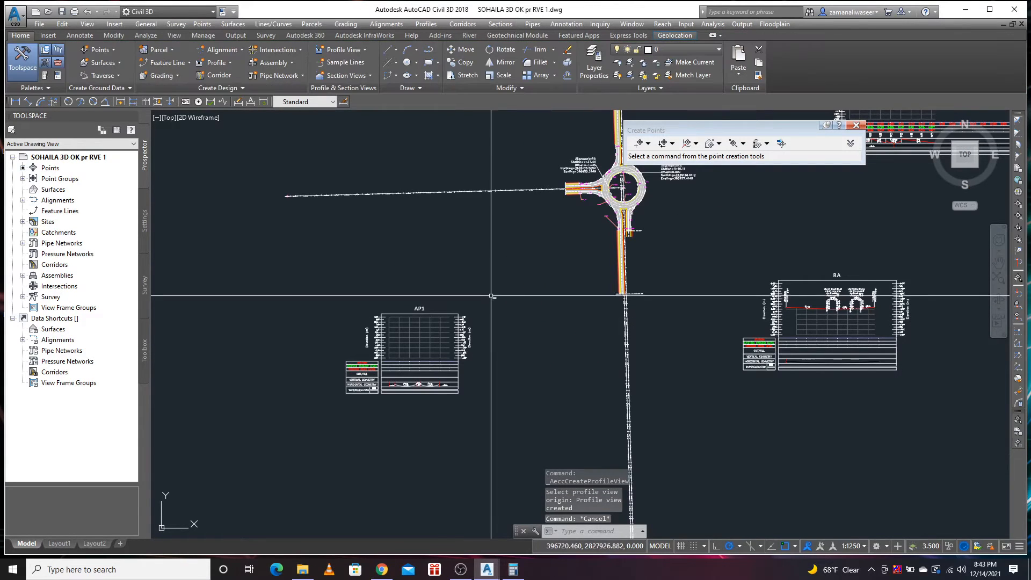
- Create a criteria-based layout profile in AP1's profile view with the Design Profile style and Profile Label Set For Ajman Project
click(444, 313)
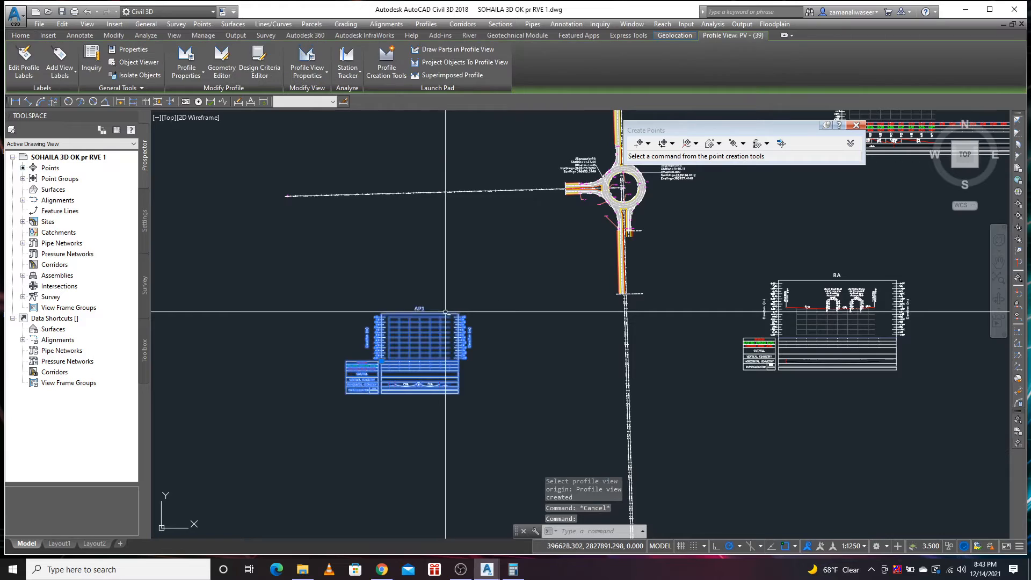
click(383, 65)
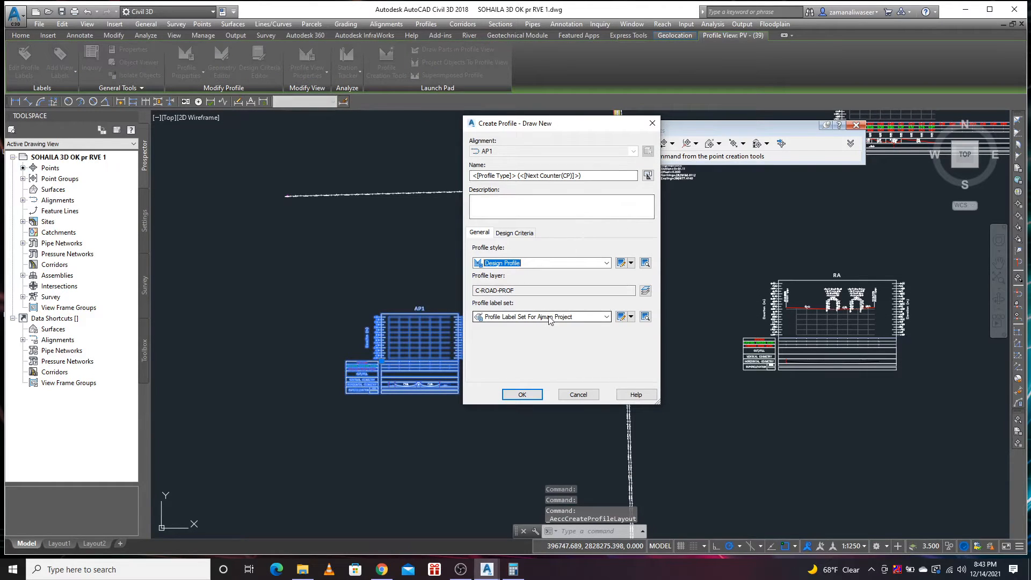
click(515, 232)
click(476, 249)
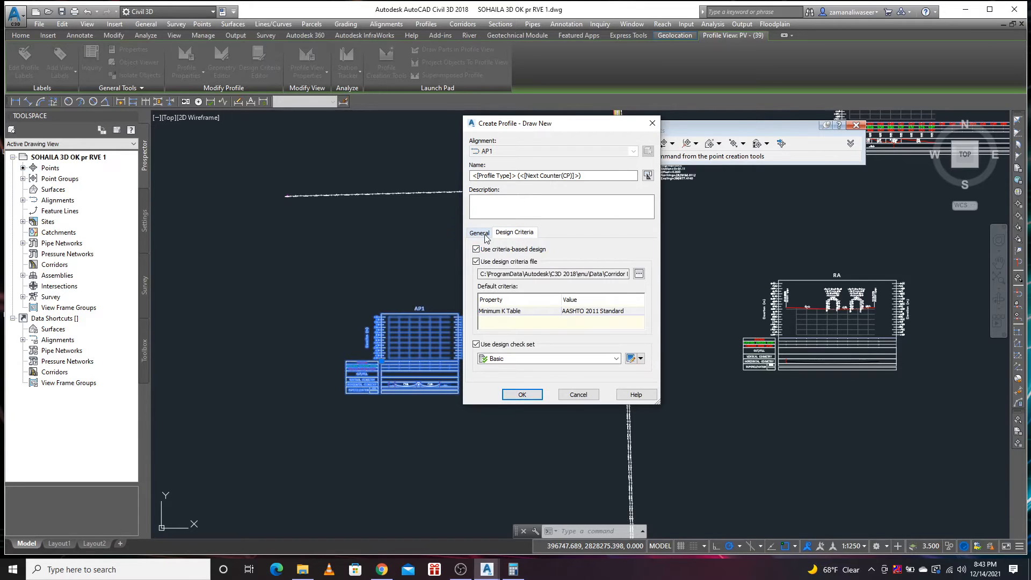
click(484, 235)
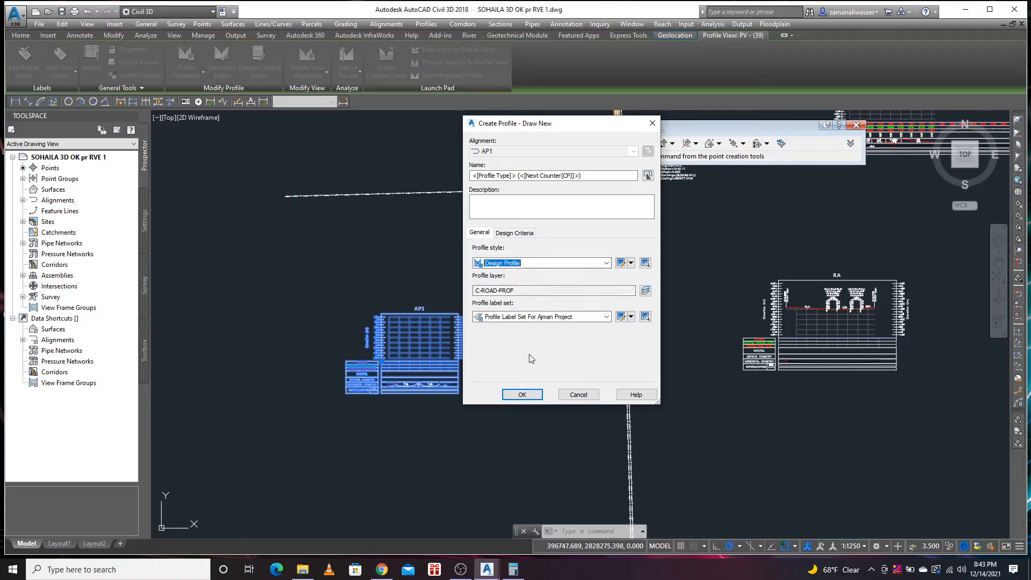
click(521, 396)
drag(618, 79, 580, 73)
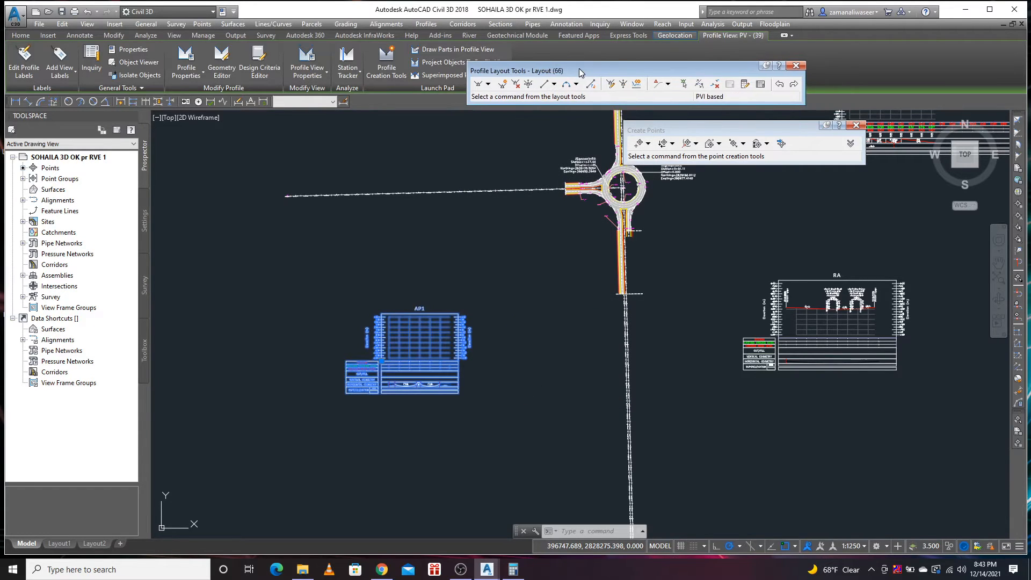
- Start a tabular PVI list for AP1 with parabolic curves and enter the first PVI at station 0, elevation 52.402
scroll(589, 180, up, 5)
middle_drag(639, 235, 505, 209)
scroll(505, 231, up, 3)
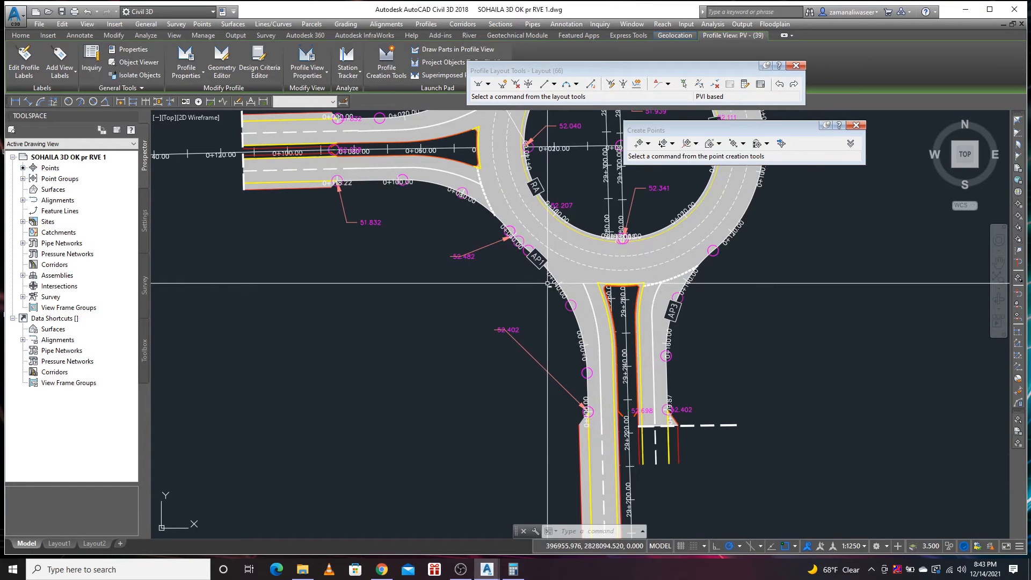
scroll(516, 284, up, 2)
middle_drag(516, 284, 537, 290)
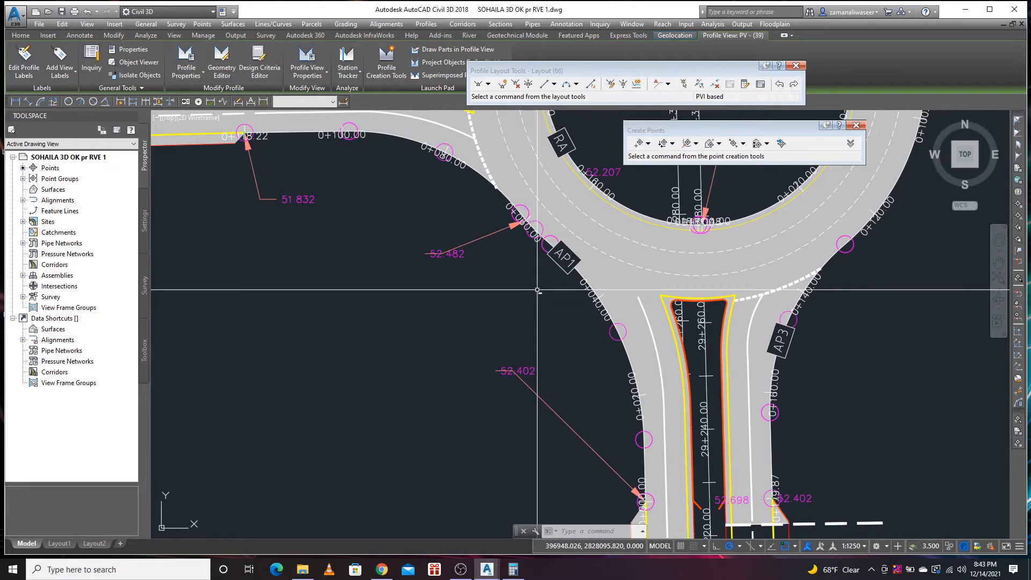
click(611, 85)
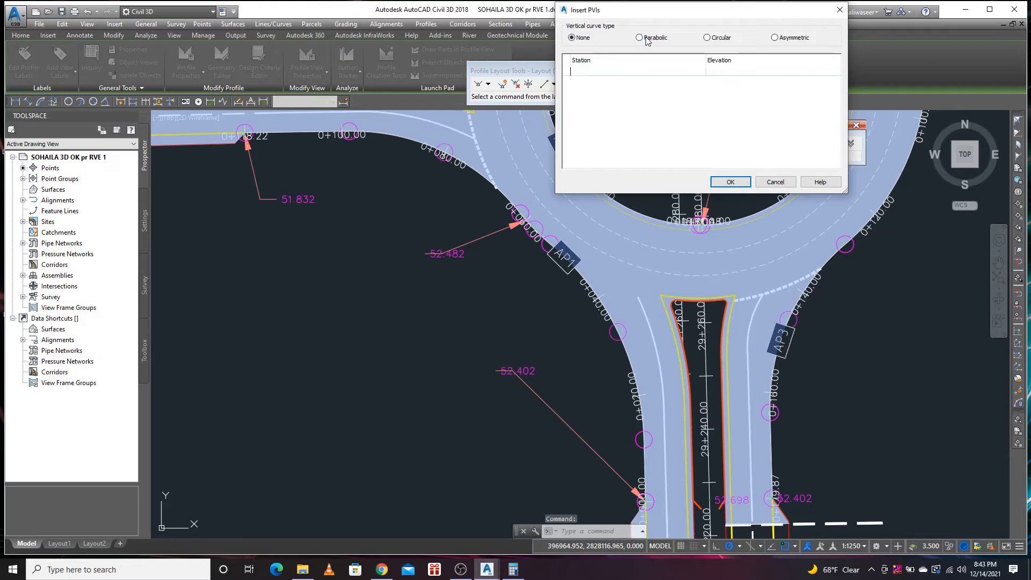
click(604, 71)
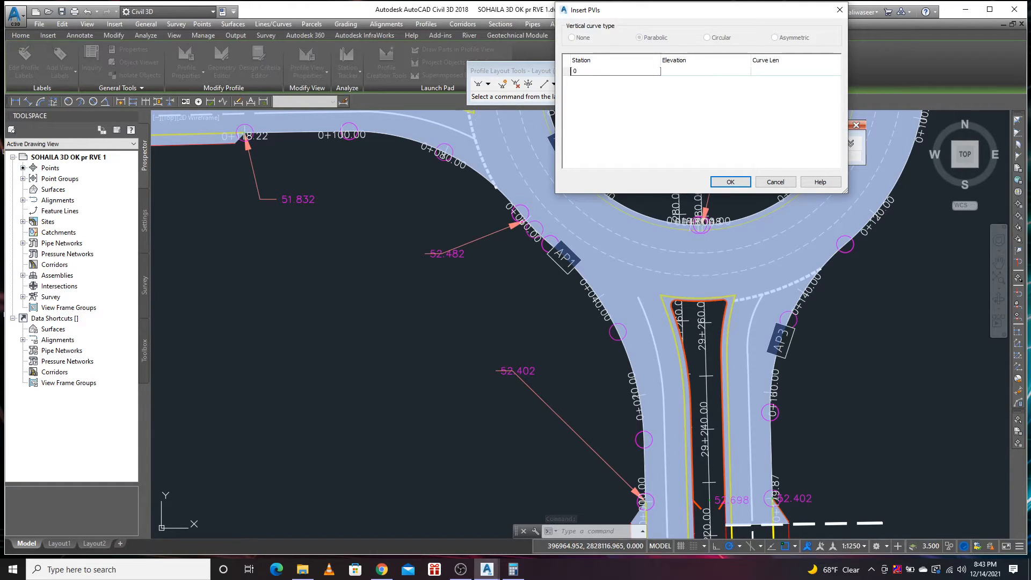
text(0)
key(Tab)
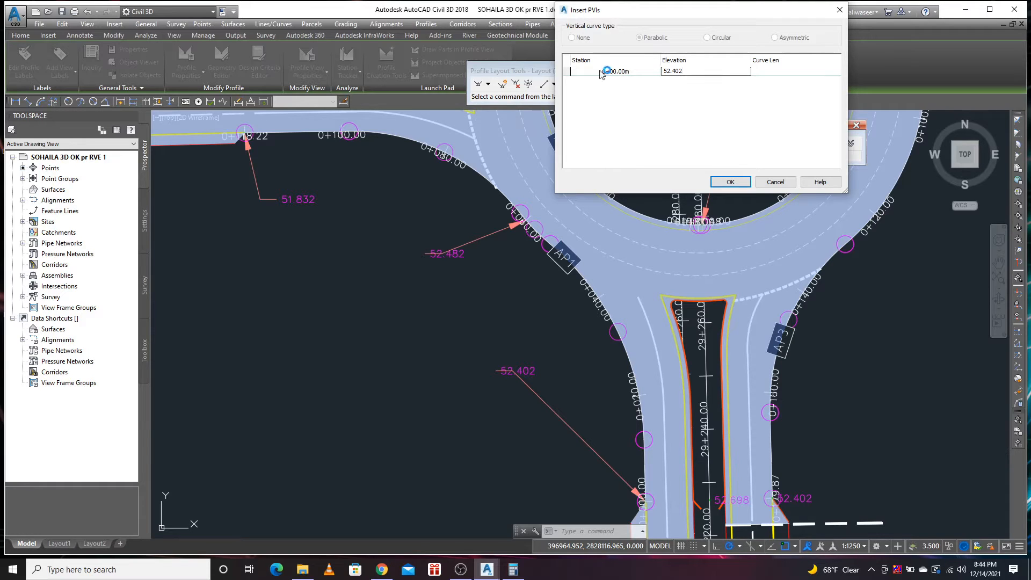
key(Tab)
key(Tab)
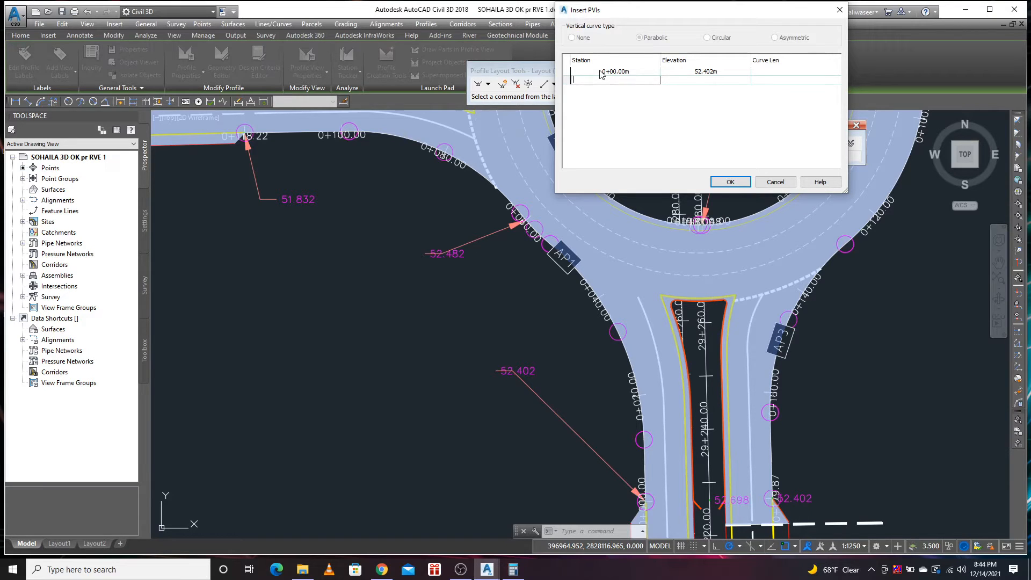
- Enter AP1's second PVI at station 60 with elevation 52.482 and a curve length of 20 m
key(Tab)
key(Tab)
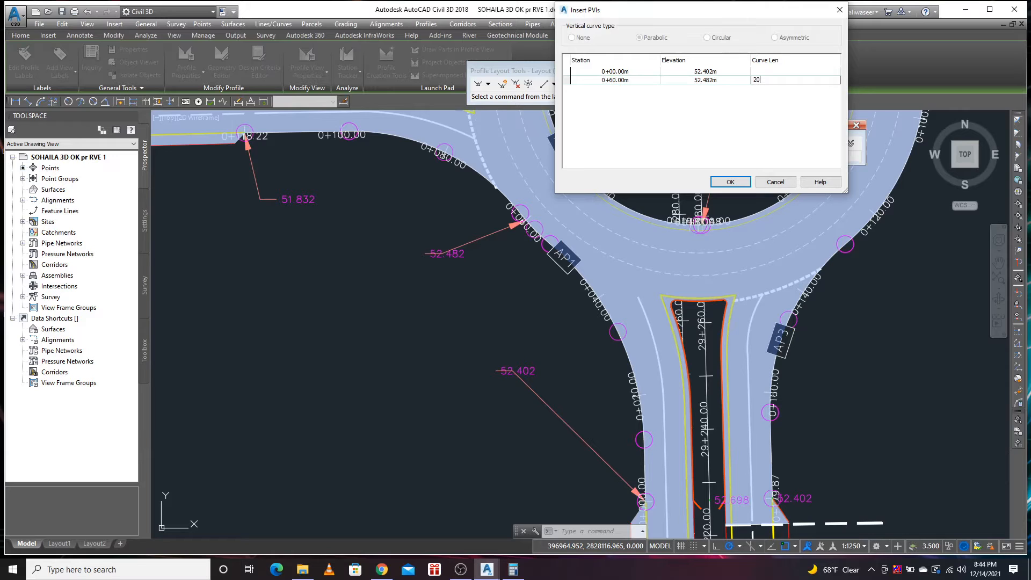
key(Tab)
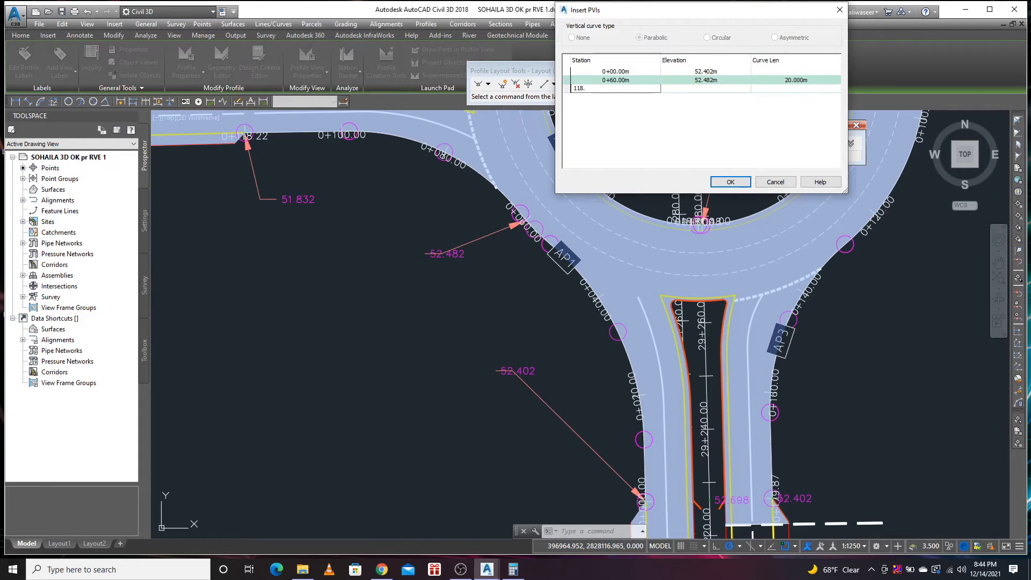
- Enter AP1's last PVI at station 118.21 with elevation 51.832, and insert the listed PVIs into the profile
text(118.21)
key(Tab)
key(Tab)
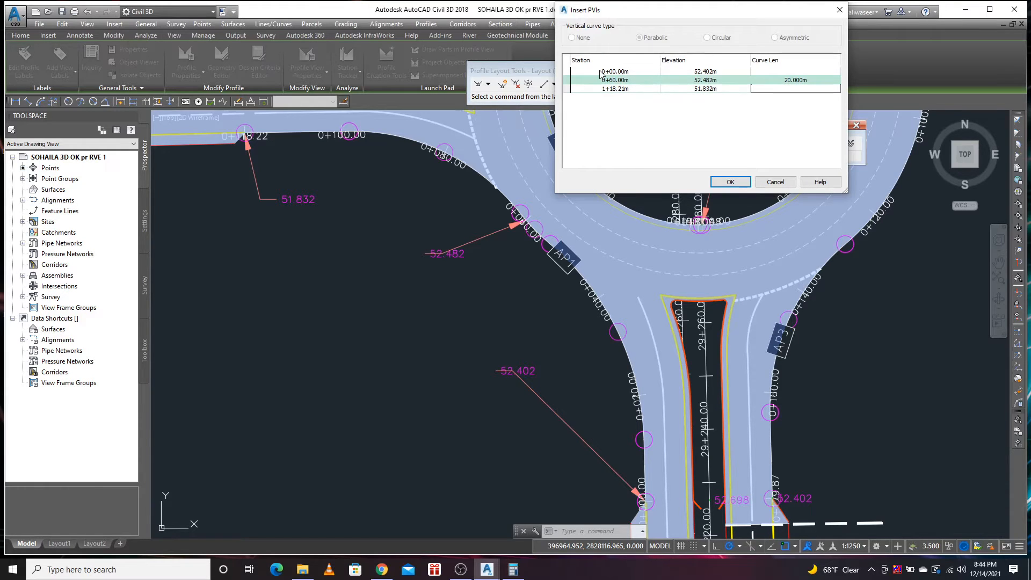
click(730, 181)
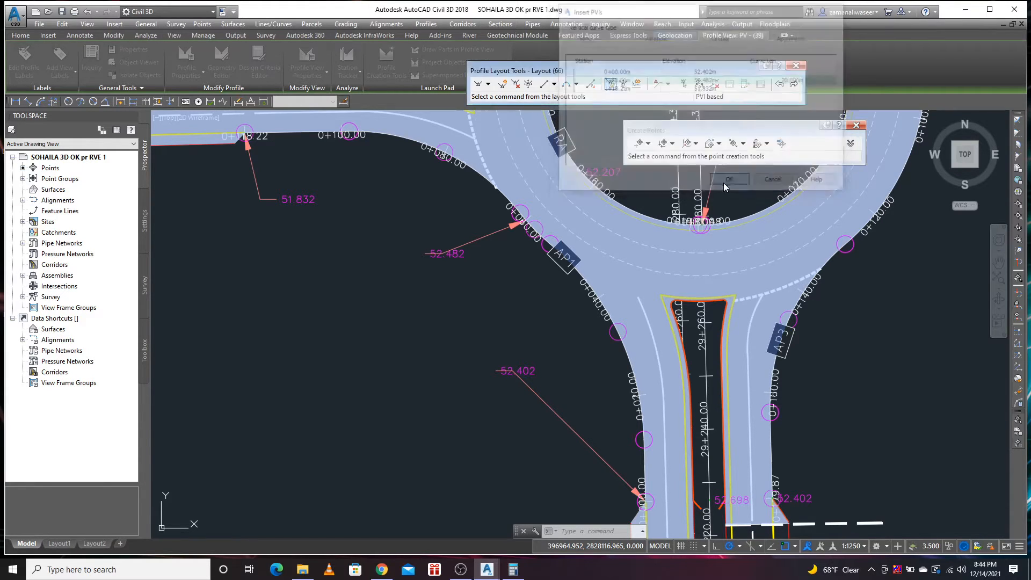
scroll(514, 267, down, 9)
scroll(352, 356, up, 8)
scroll(408, 359, up, 2)
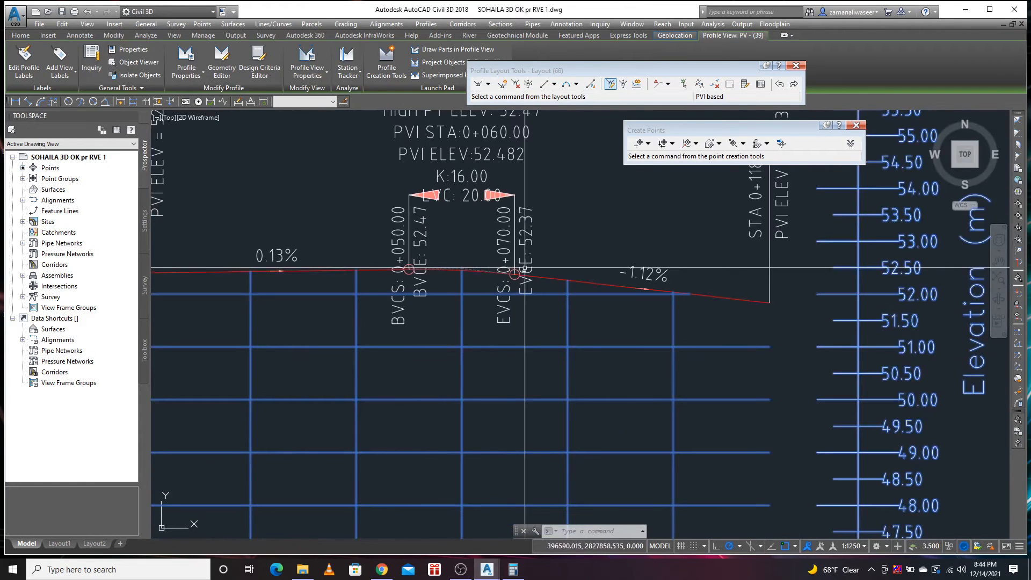
- Move AP1's vertical curve label group upward in the profile view, clear of the profile line
scroll(481, 296, up, 2)
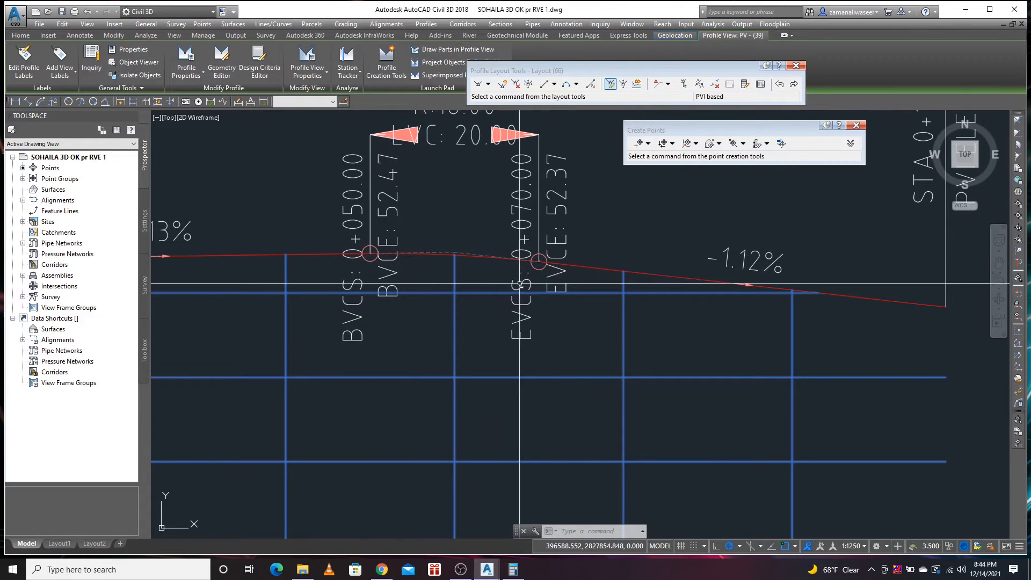
scroll(501, 317, down, 4)
click(508, 249)
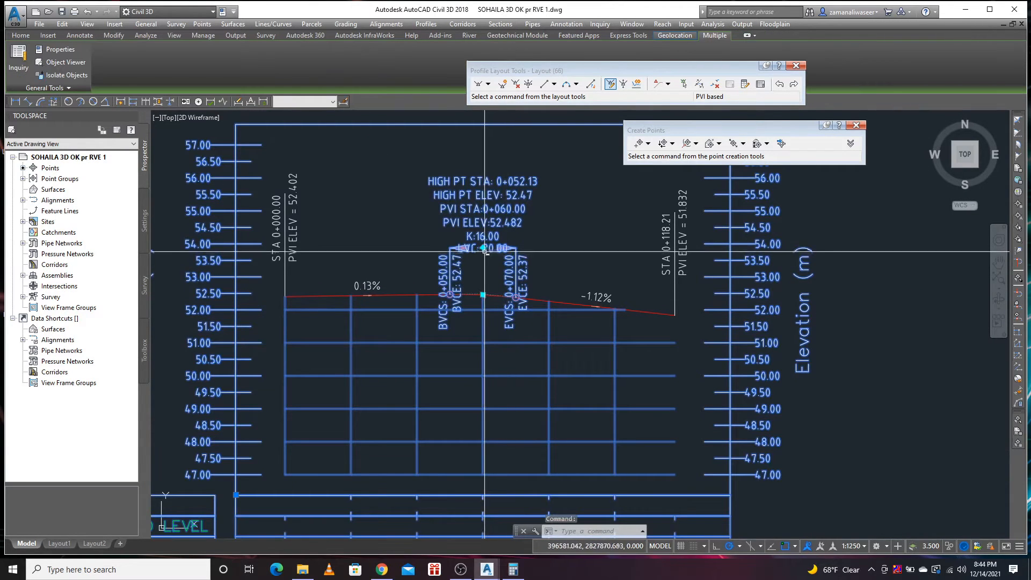
click(480, 221)
click(483, 240)
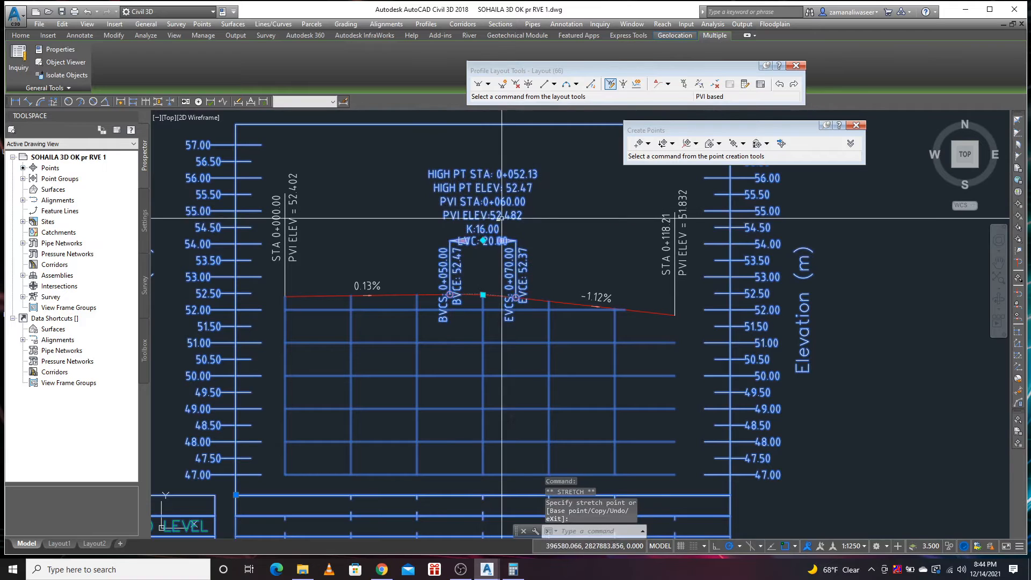
click(483, 240)
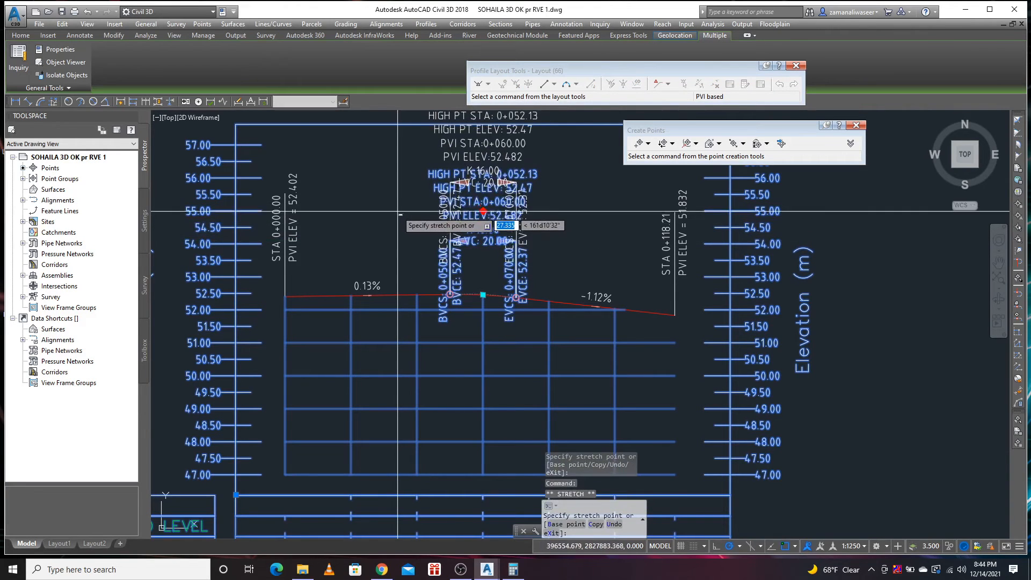
click(397, 221)
key(Escape)
- Move the elevation labels of AP2's start point and its roundabout tie-in point off the road with leaders
scroll(468, 298, down, 5)
scroll(526, 272, up, 2)
mouse_move(526, 272)
middle_down()
mouse_move(557, 295)
mouse_move(488, 375)
middle_up()
scroll(519, 262, up, 6)
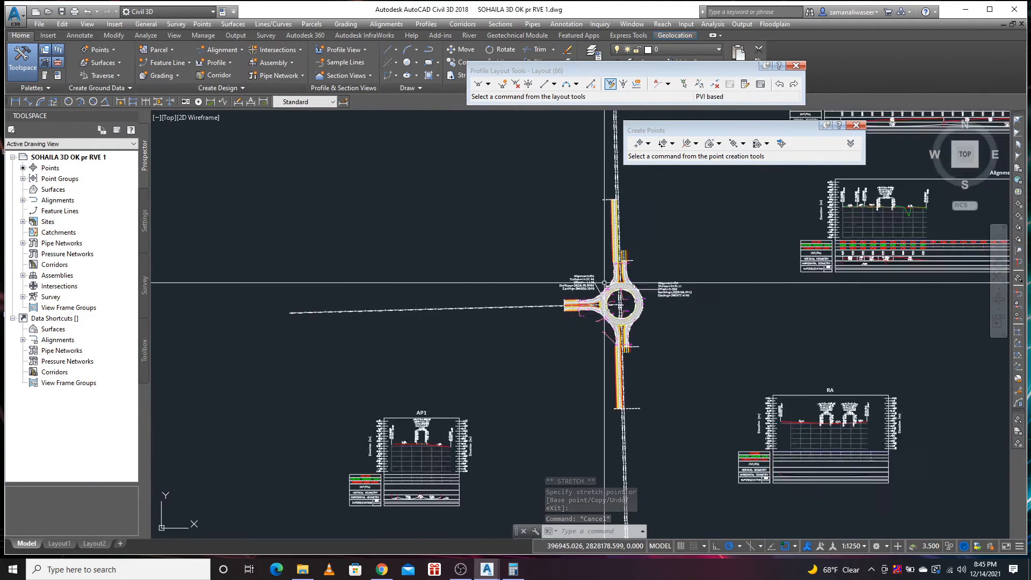
scroll(607, 328, up, 2)
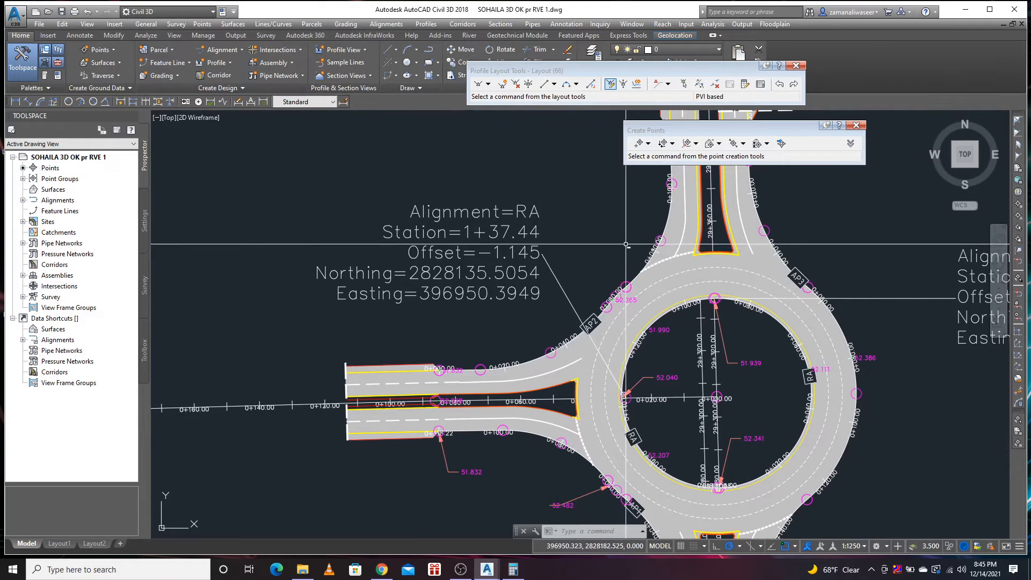
middle_drag(494, 354, 479, 363)
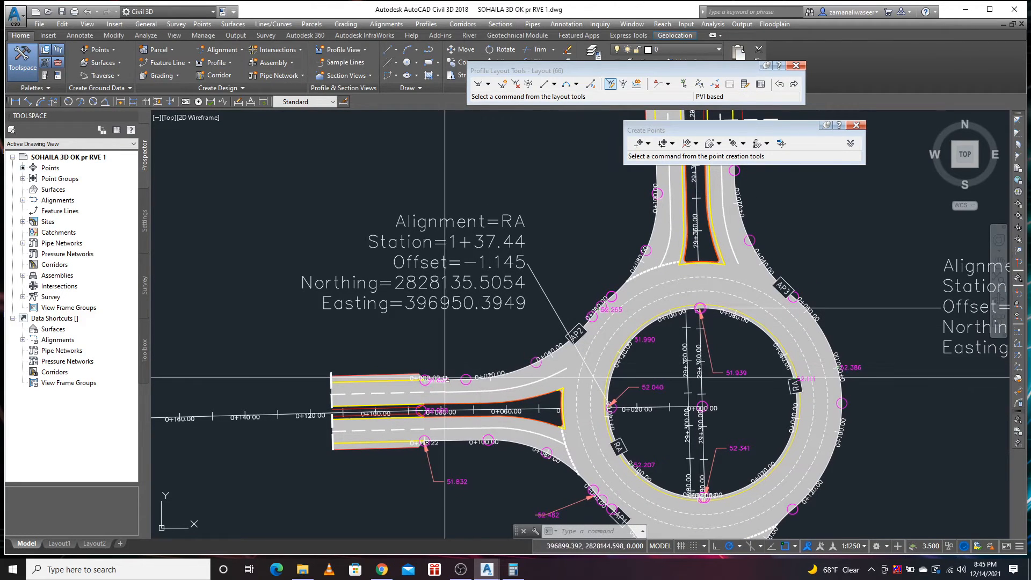
click(425, 376)
click(425, 372)
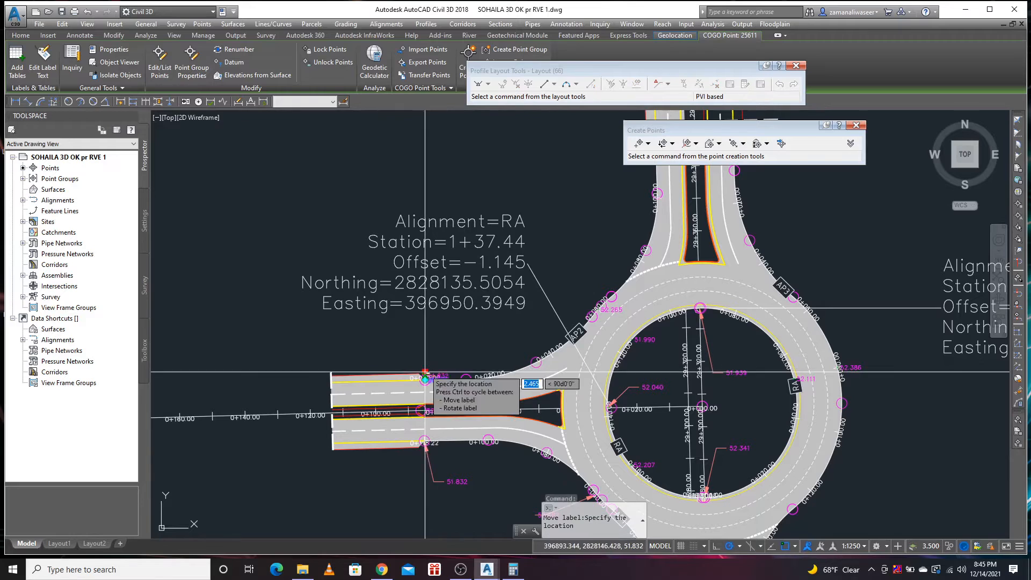
click(476, 324)
click(613, 310)
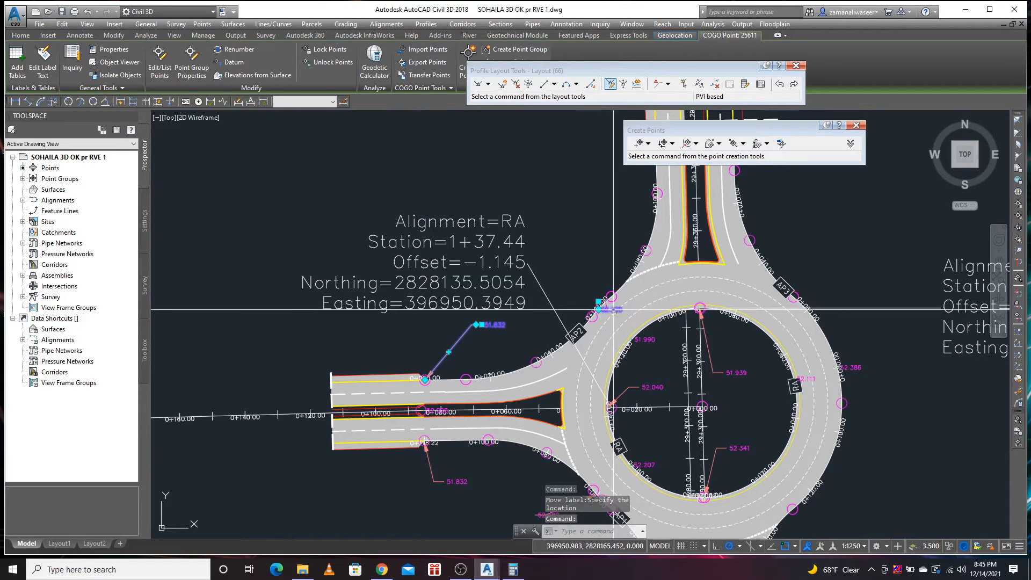
click(599, 302)
click(562, 275)
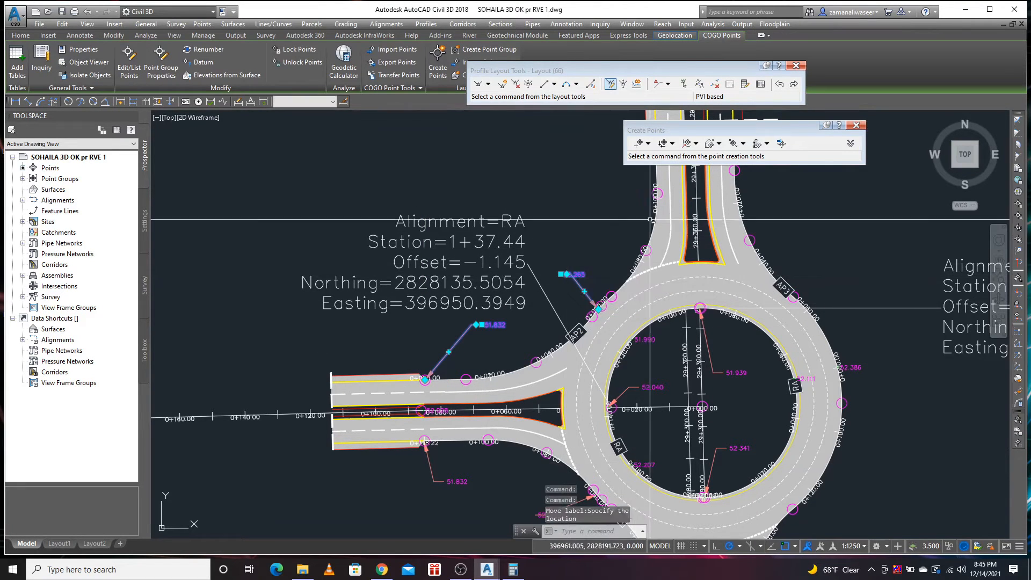
- Move the elevation label of AP2's end point on the northern leg off the road with a leader
scroll(617, 253, down, 3)
scroll(622, 240, up, 3)
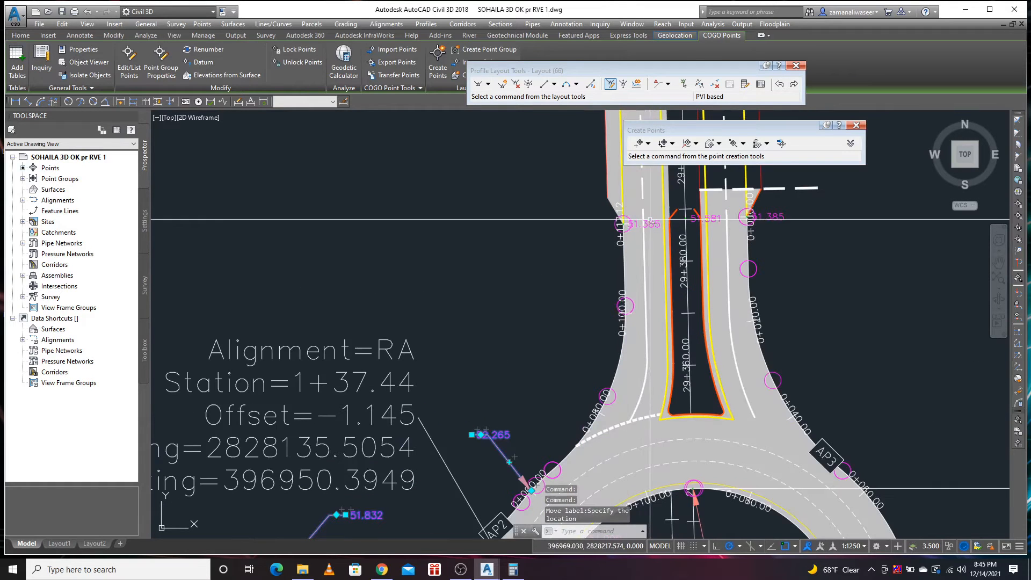
click(623, 222)
click(623, 216)
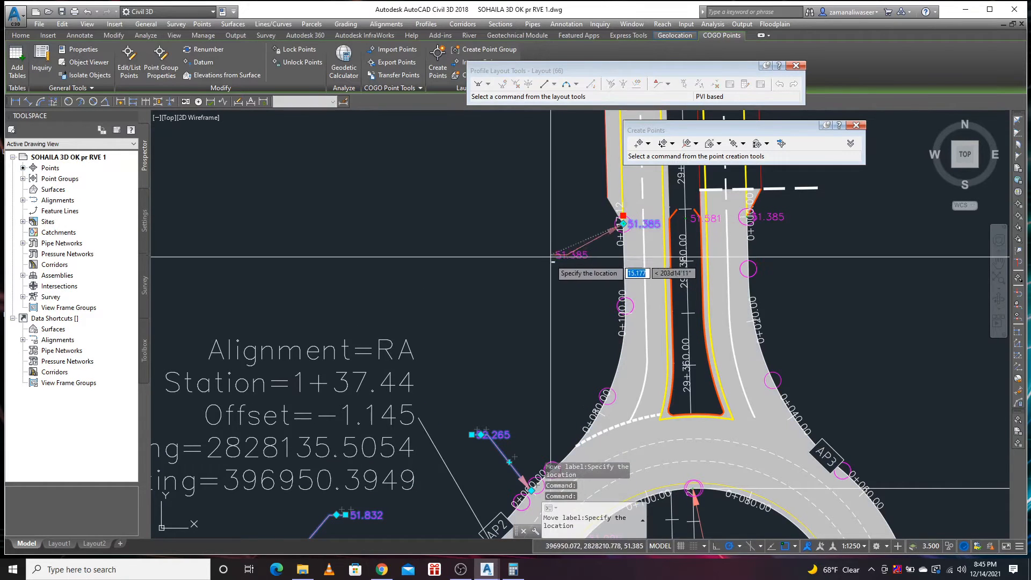
click(547, 323)
key(Escape)
scroll(547, 323, down, 3)
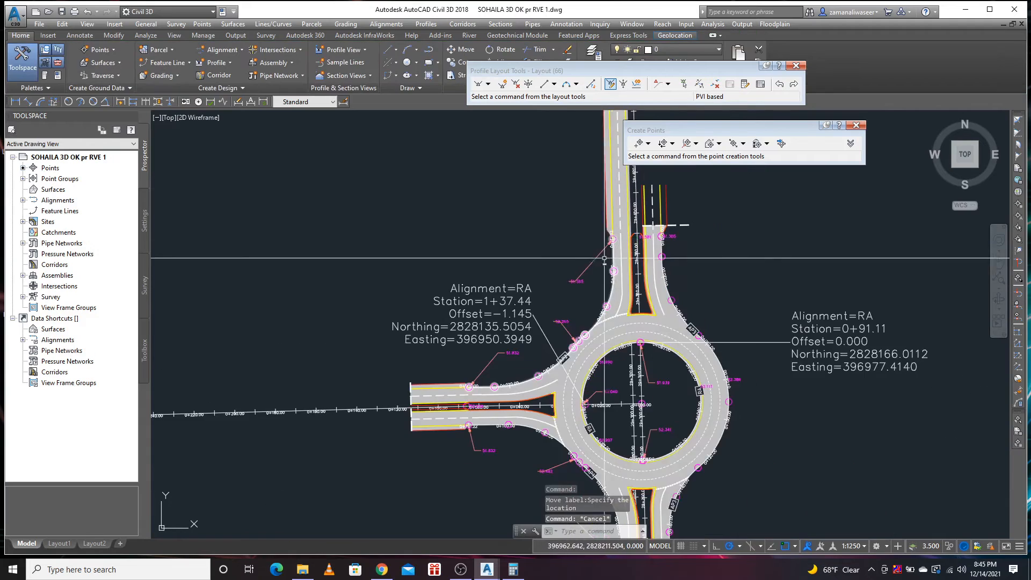
scroll(568, 337, up, 3)
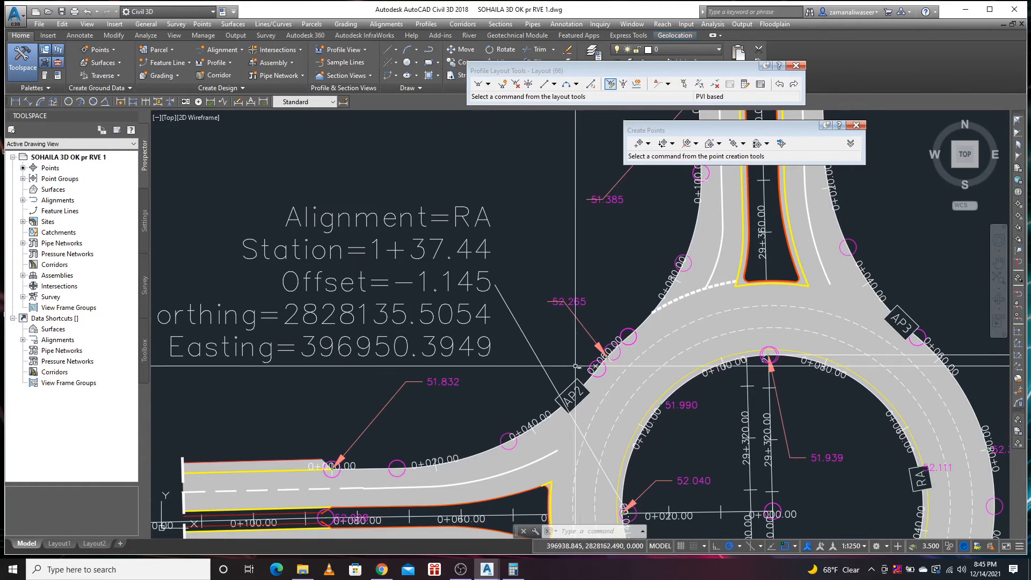
- Start a profile view for alignment AP2 using the Profile View style
mouse_move(575, 302)
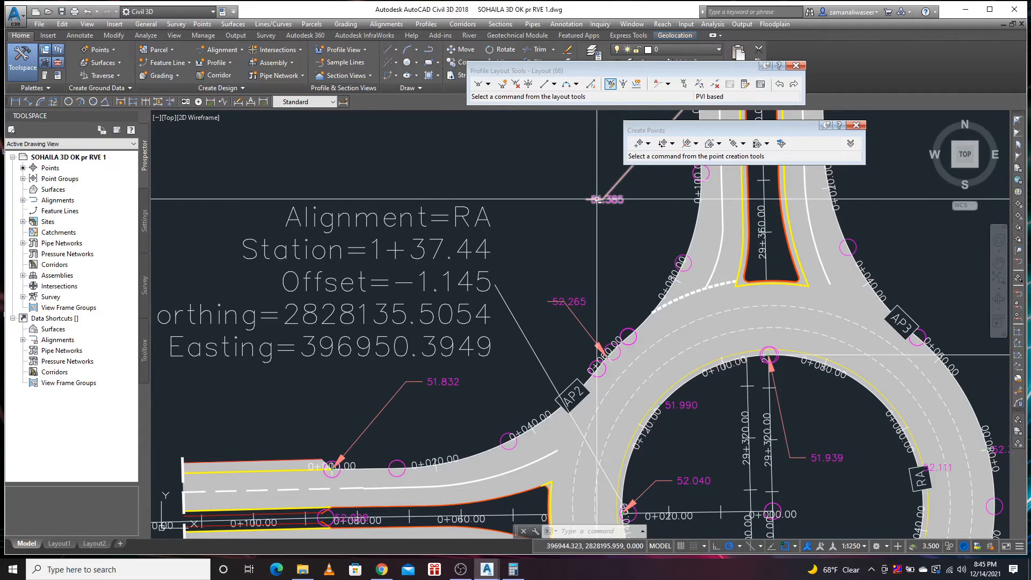
scroll(570, 289, down, 5)
scroll(559, 269, up, 3)
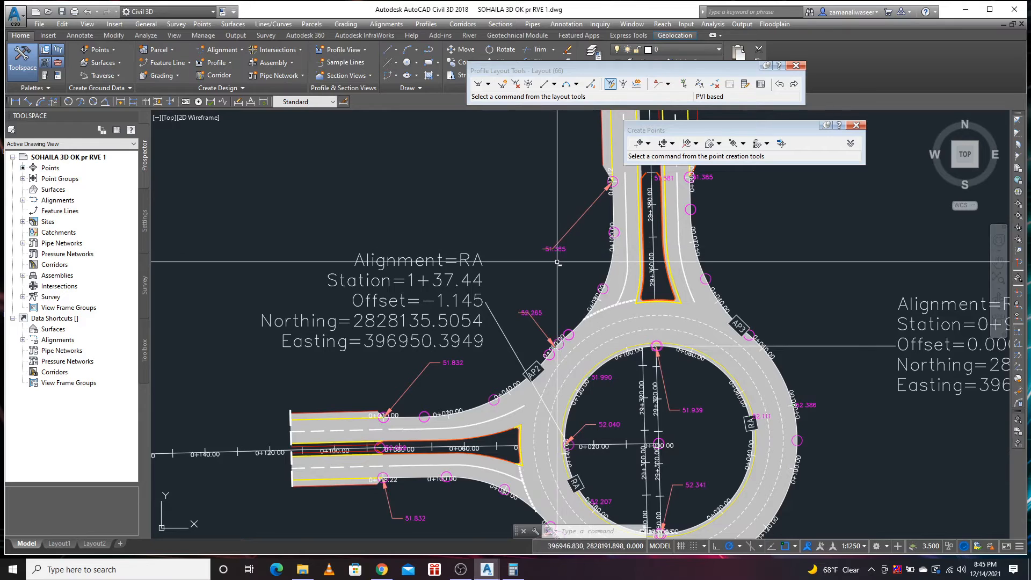
scroll(569, 258, down, 1)
scroll(544, 266, up, 1)
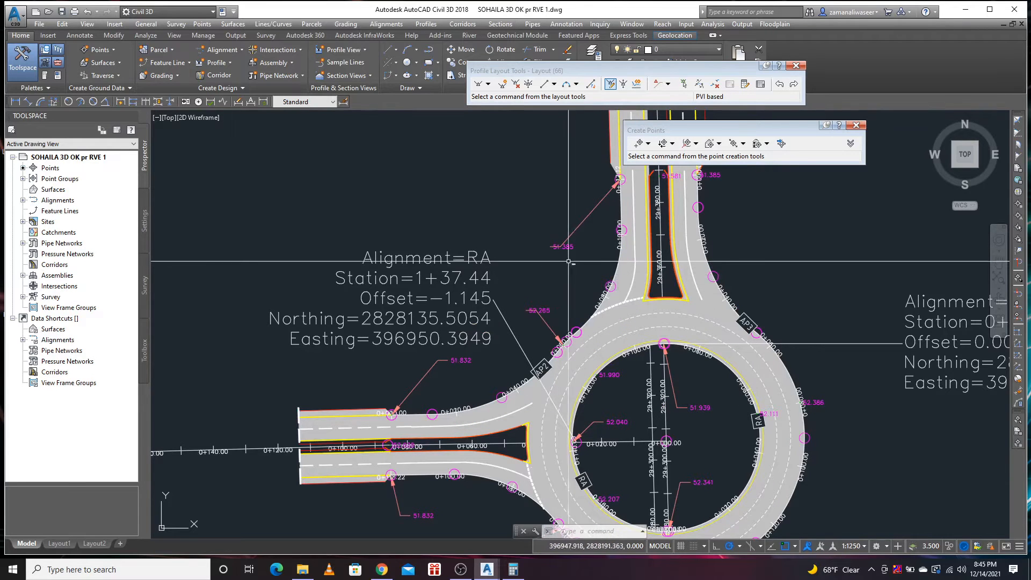
click(489, 403)
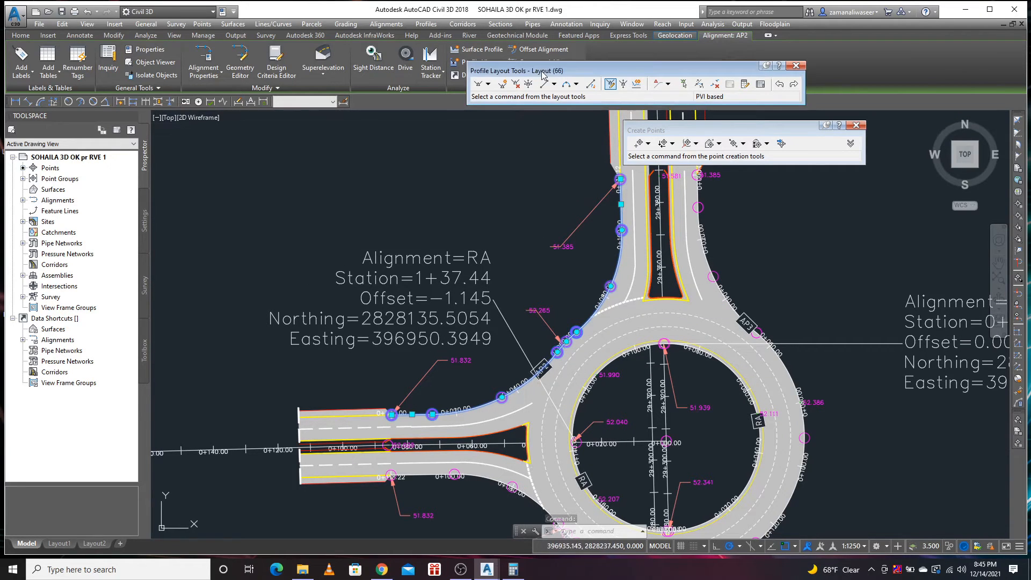
drag(542, 74, 662, 64)
click(481, 65)
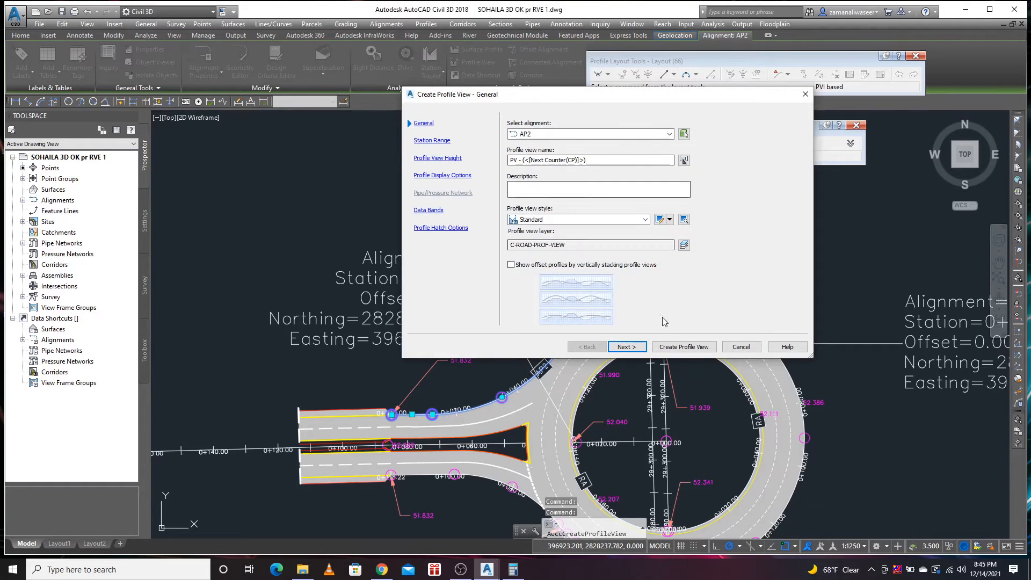
click(548, 220)
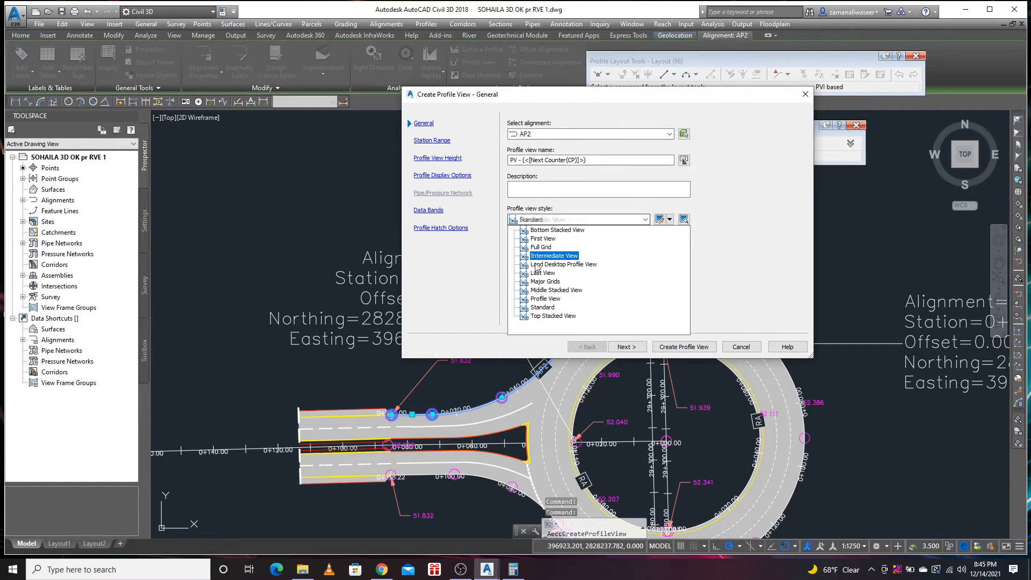
click(545, 299)
click(635, 347)
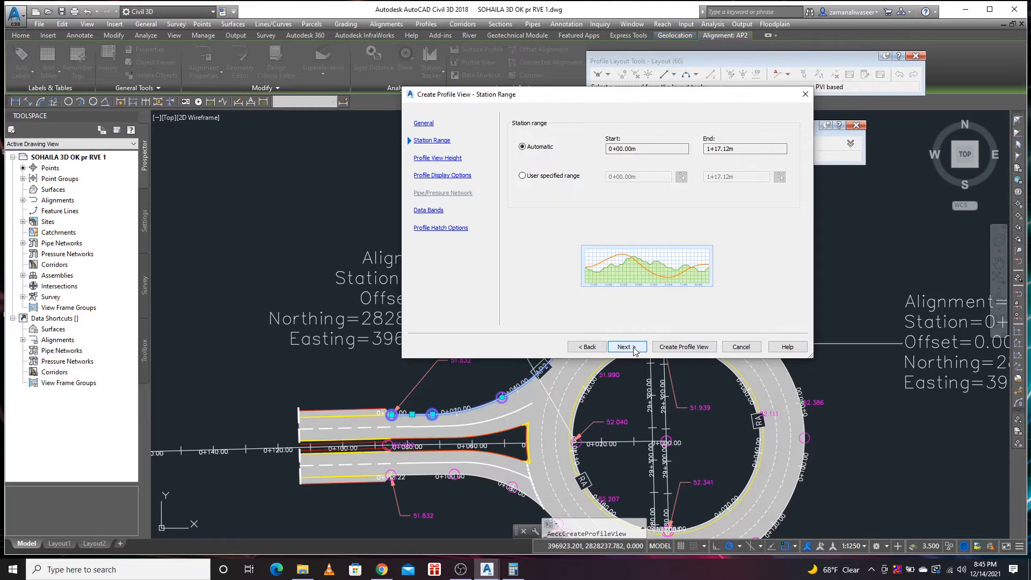
- Keep the automatic ranges, assign New Profile View Band Set Revised SH, and place AP2's profile view northwest of the roundabout
click(635, 347)
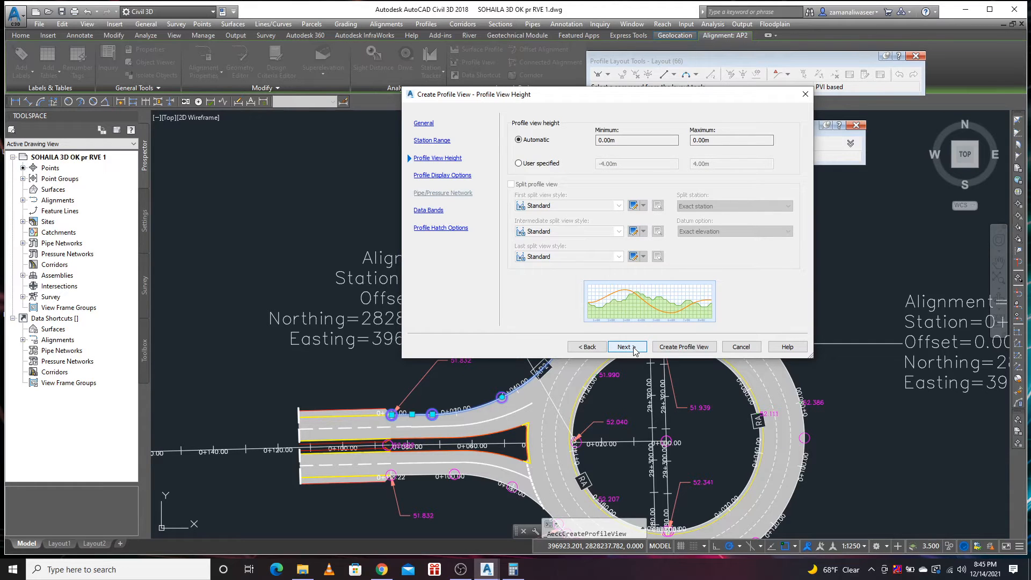
click(635, 347)
click(625, 347)
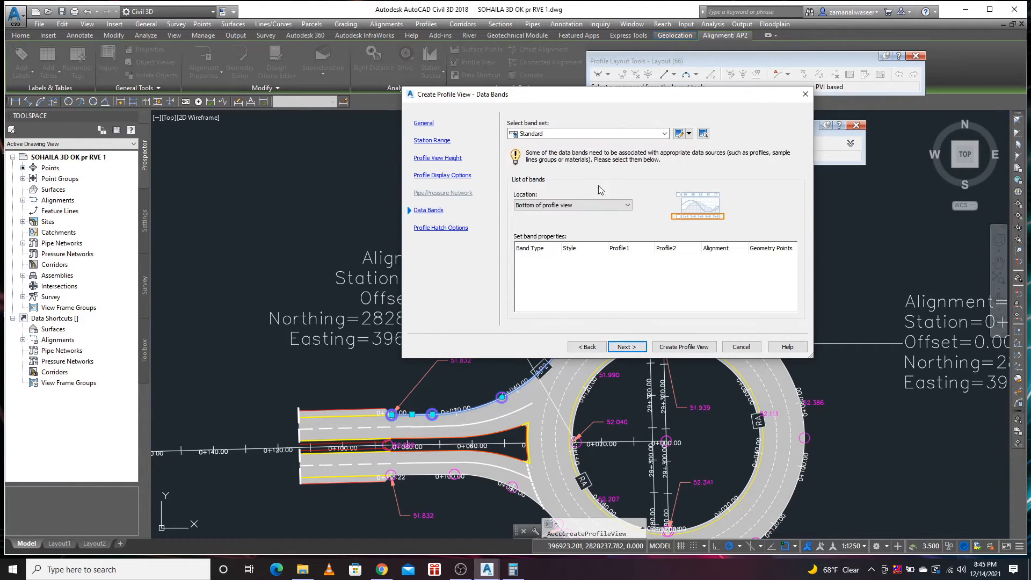
click(579, 133)
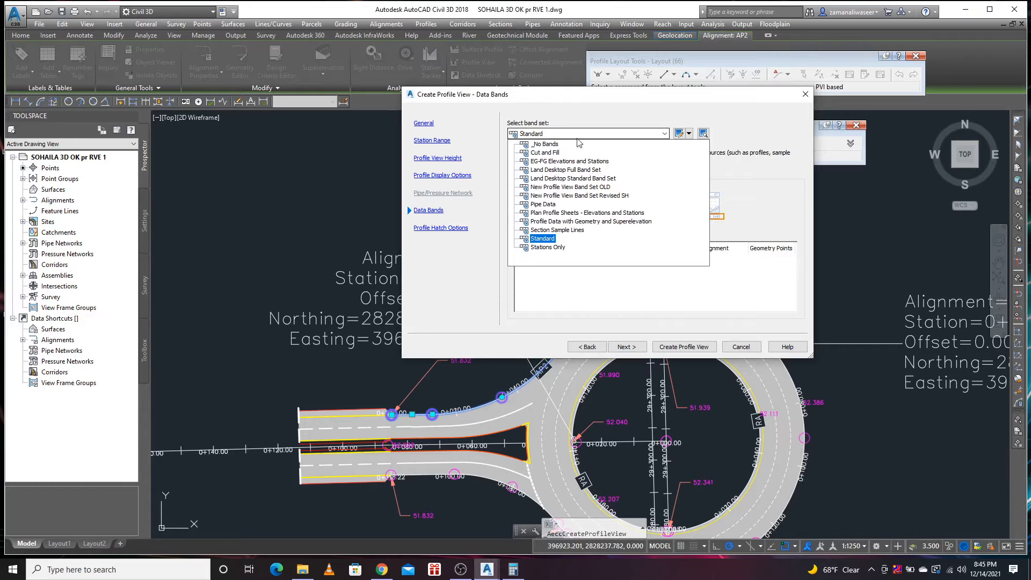
click(579, 196)
click(627, 347)
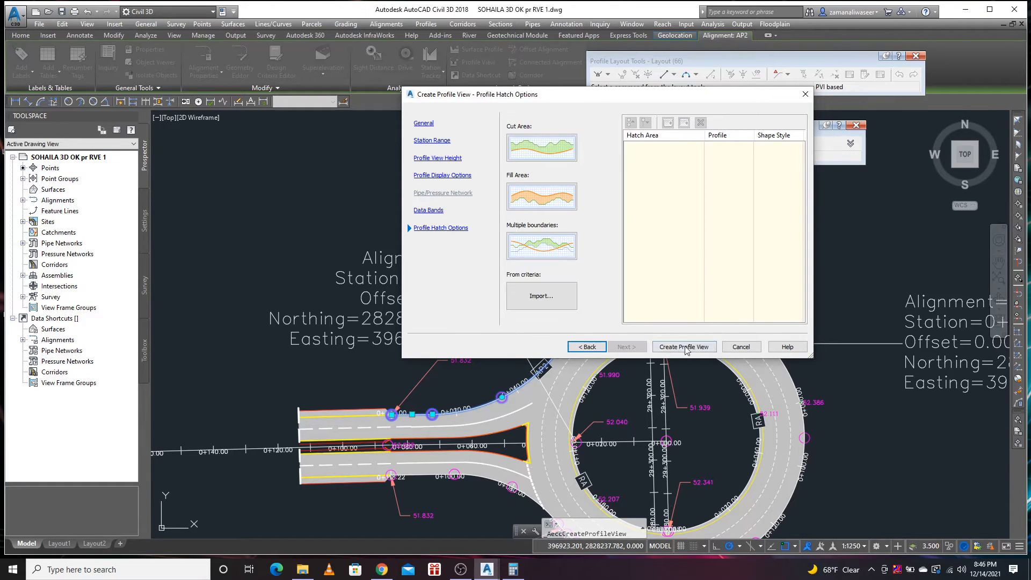
click(684, 347)
scroll(556, 292, down, 4)
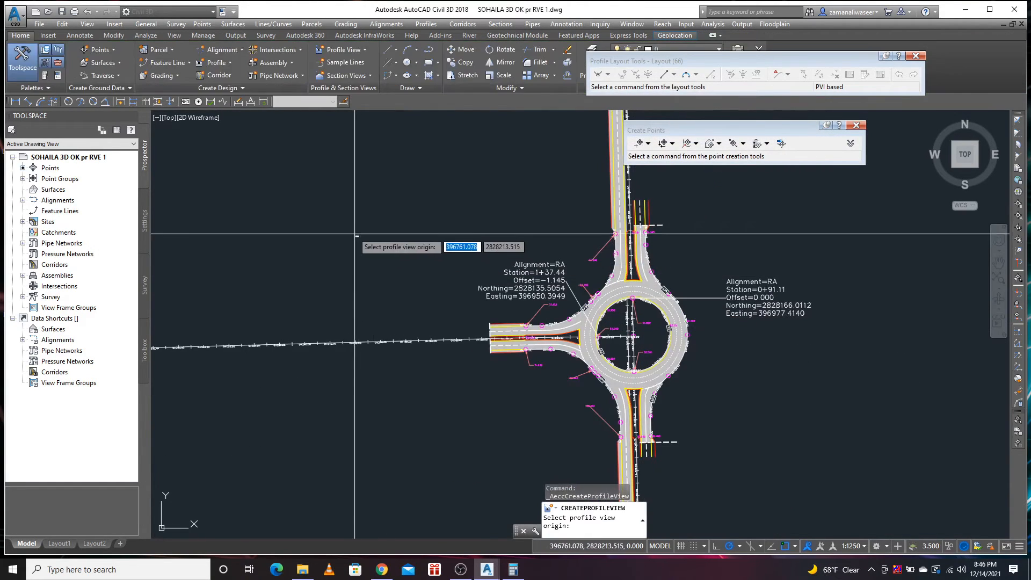
click(314, 210)
middle_drag(392, 304, 428, 343)
key(Escape)
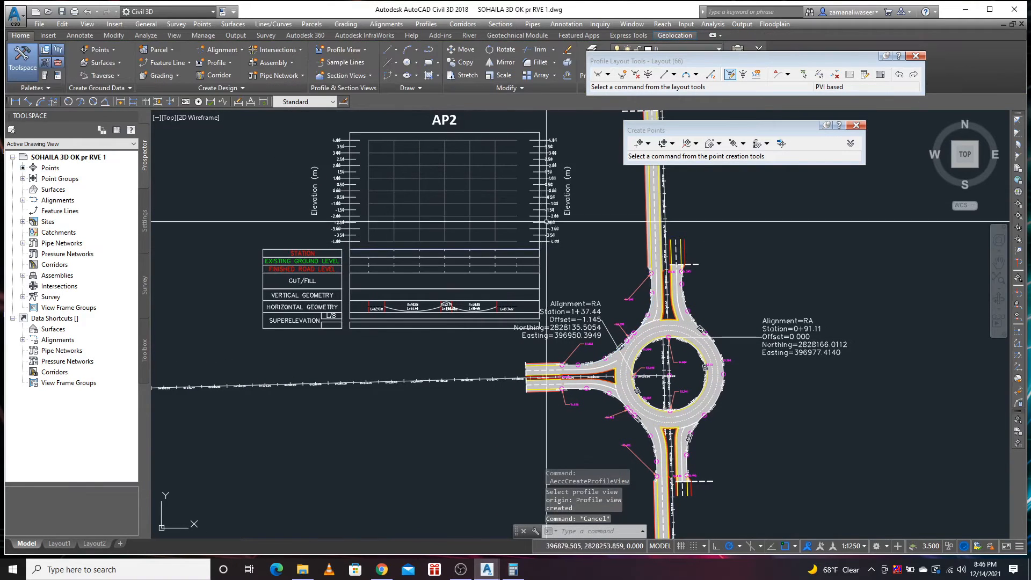
- Project AP2's start, tie-in and end COGO points into its profile view using their object elevations
click(504, 133)
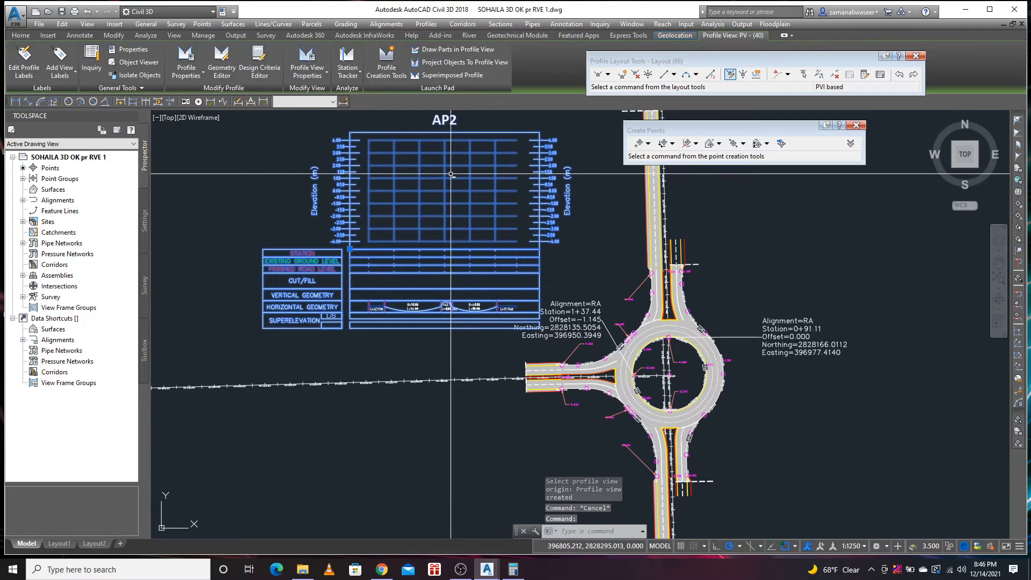
key(Escape)
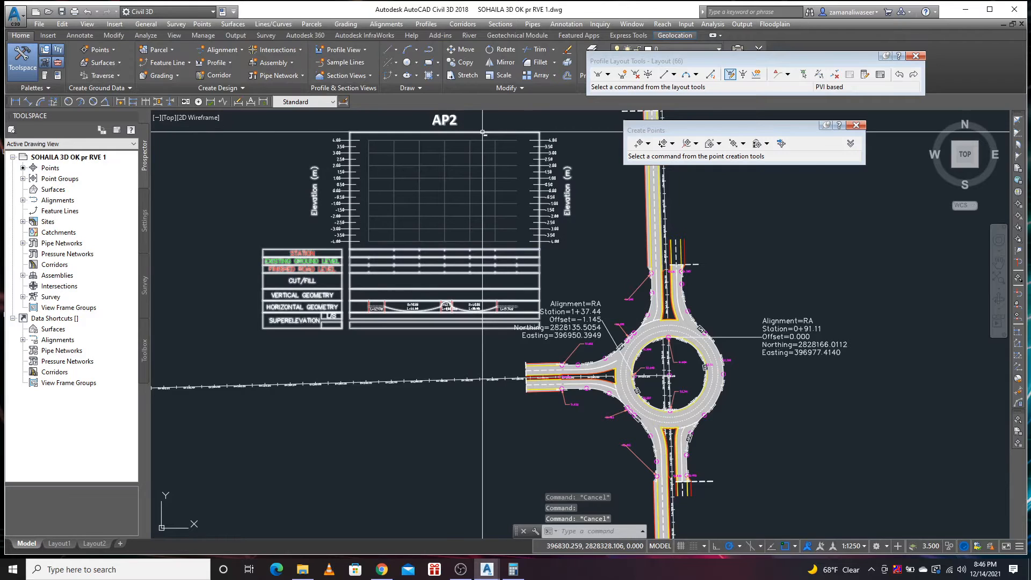
click(482, 132)
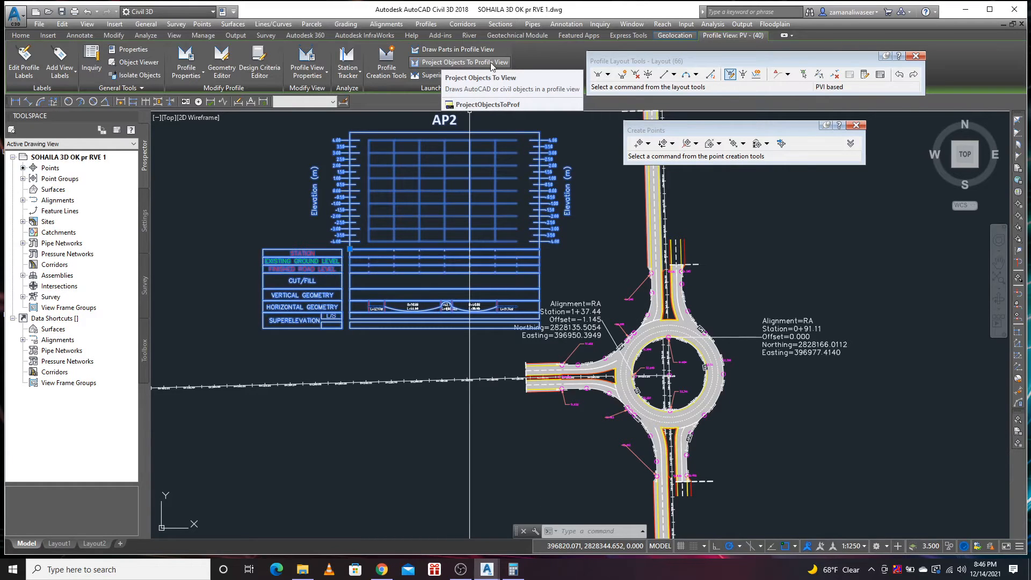
click(462, 63)
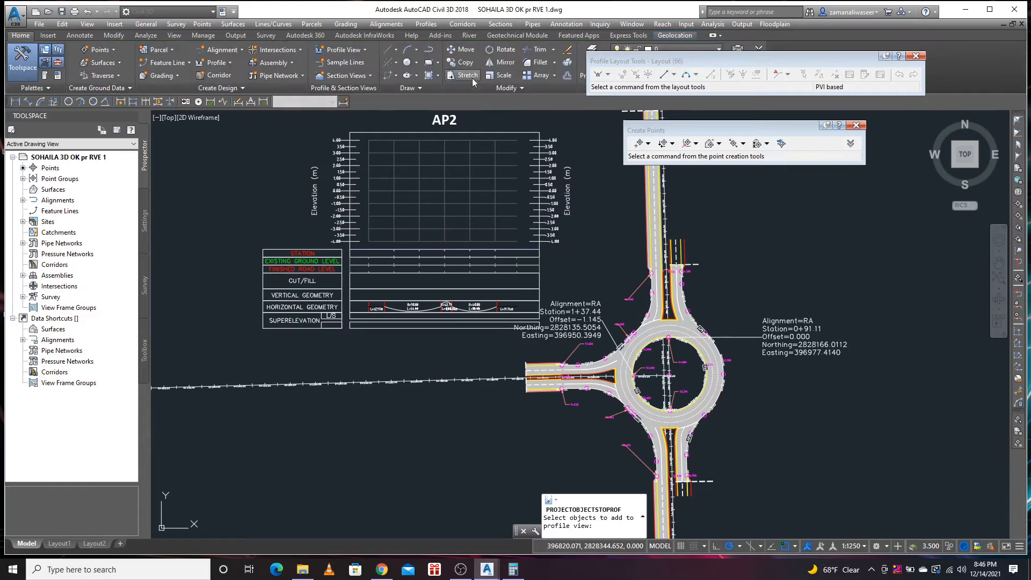
click(578, 349)
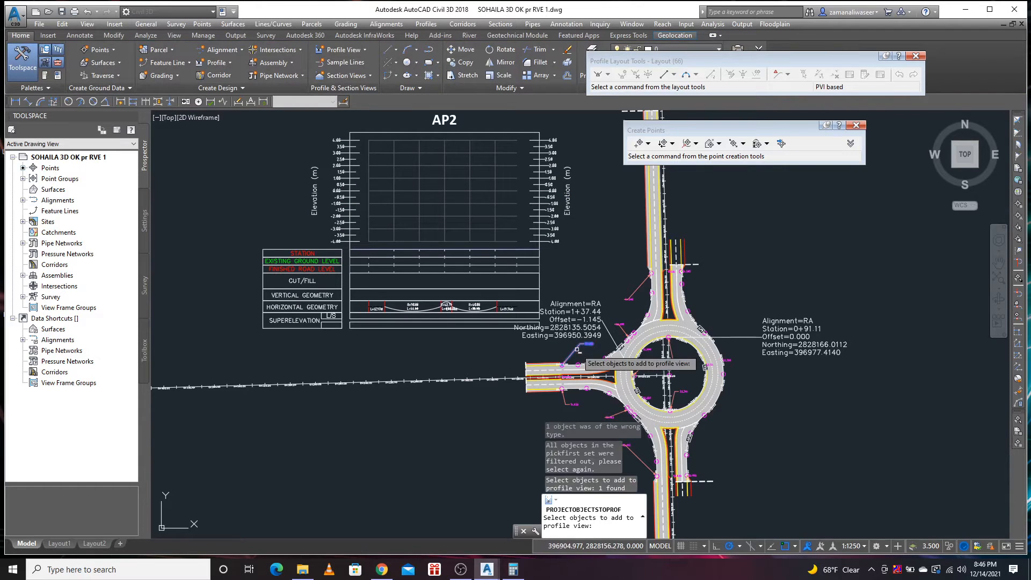
click(621, 326)
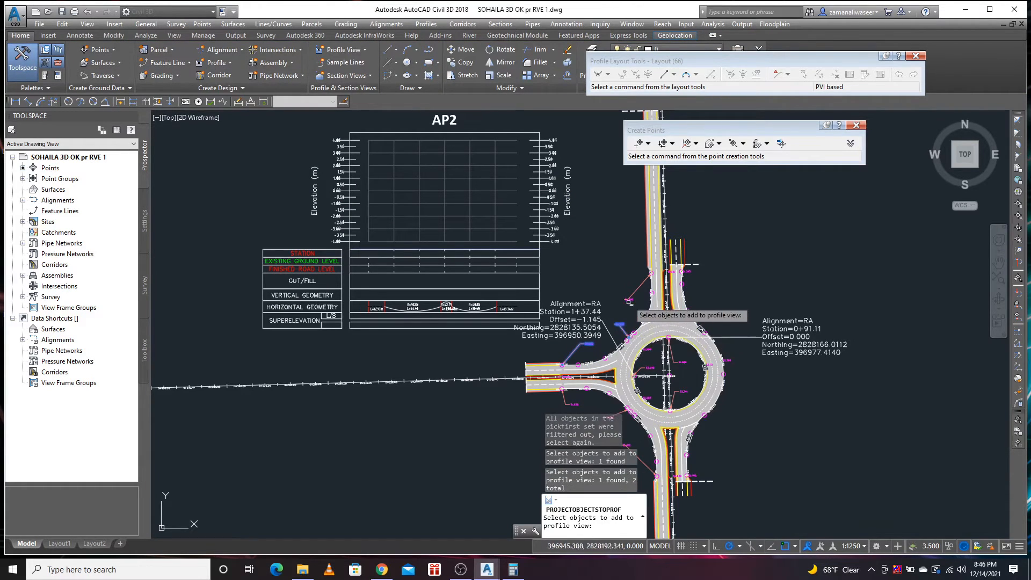
key(Return)
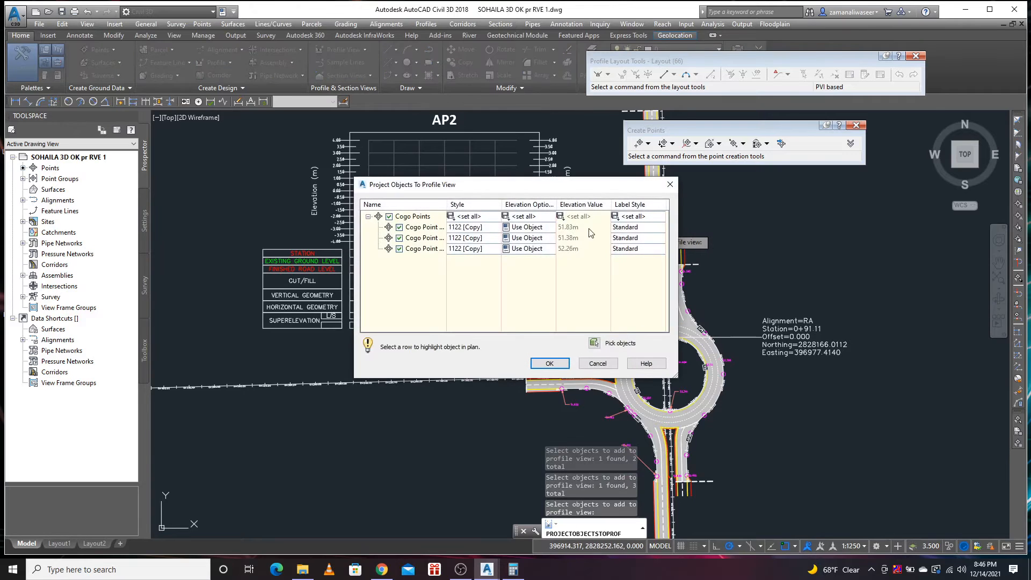
click(549, 363)
- Examine where the projected start, tie-in and end points sit on the elevation grid of AP2's profile view
scroll(454, 306, down, 3)
click(455, 312)
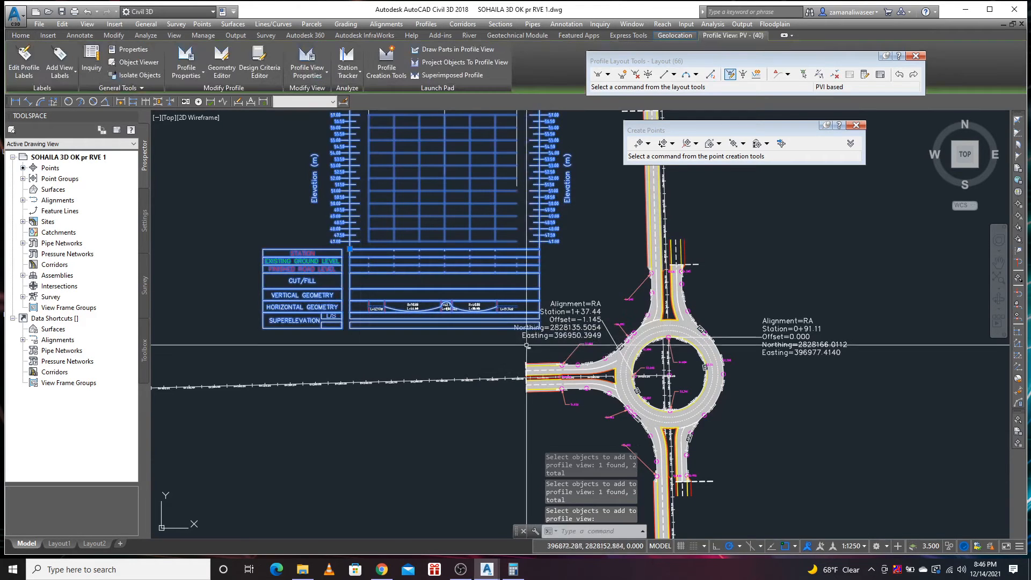
scroll(455, 313, up, 4)
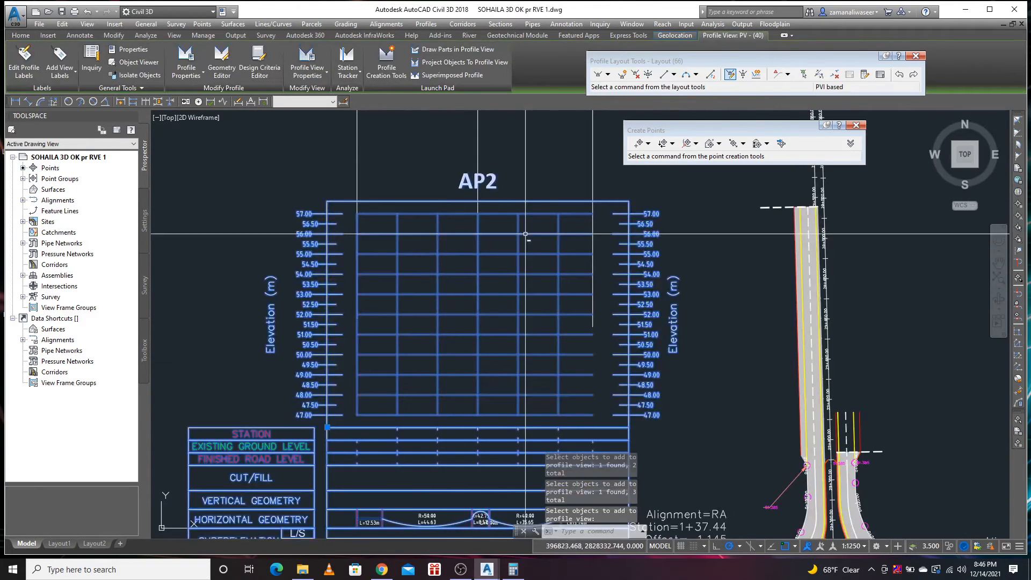
scroll(549, 247, down, 1)
scroll(549, 247, up, 1)
key(Escape)
click(564, 166)
click(402, 184)
scroll(436, 328, up, 4)
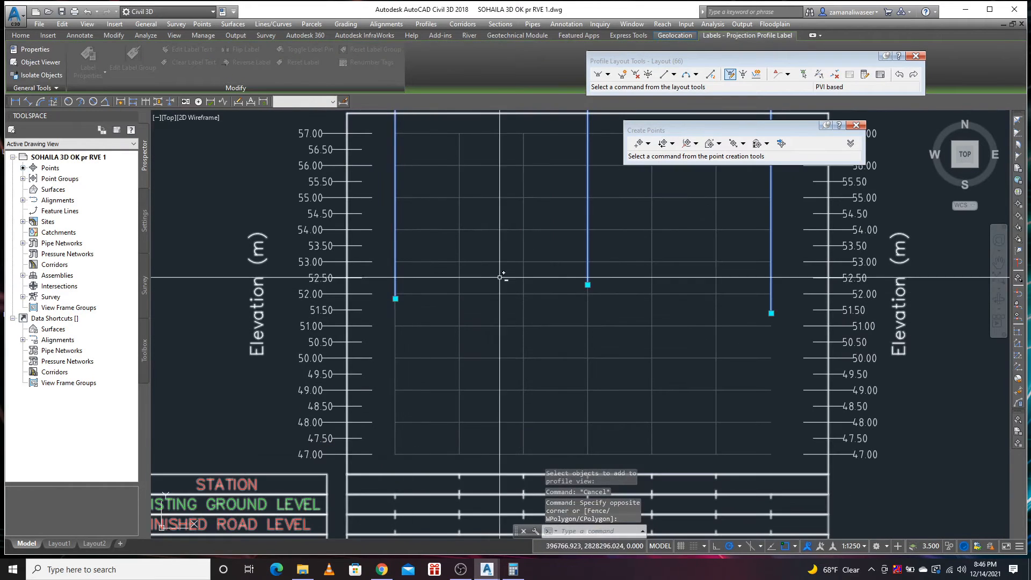
scroll(547, 318, down, 6)
key(Escape)
scroll(547, 318, down, 2)
scroll(548, 317, up, 2)
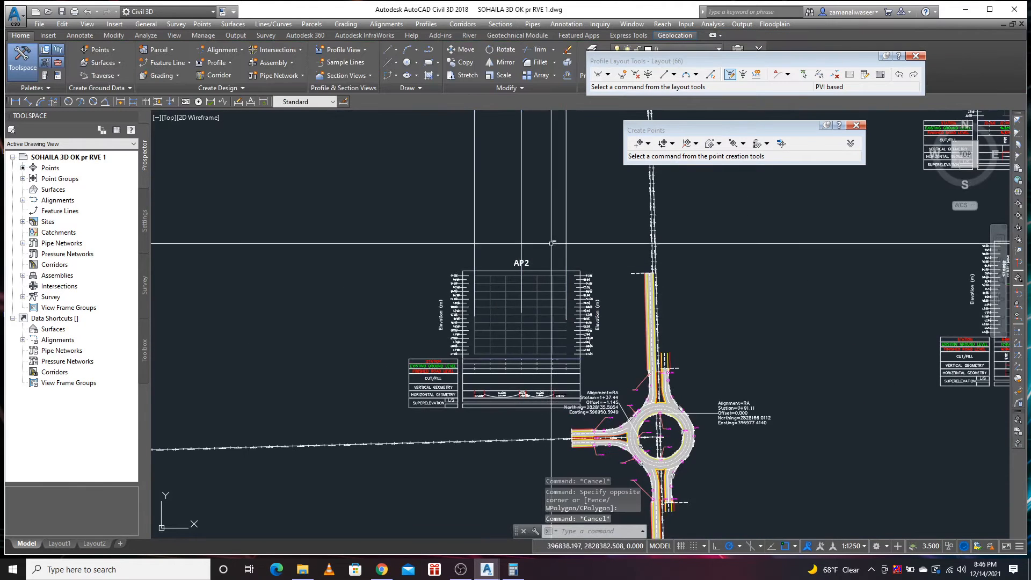
click(588, 201)
click(441, 194)
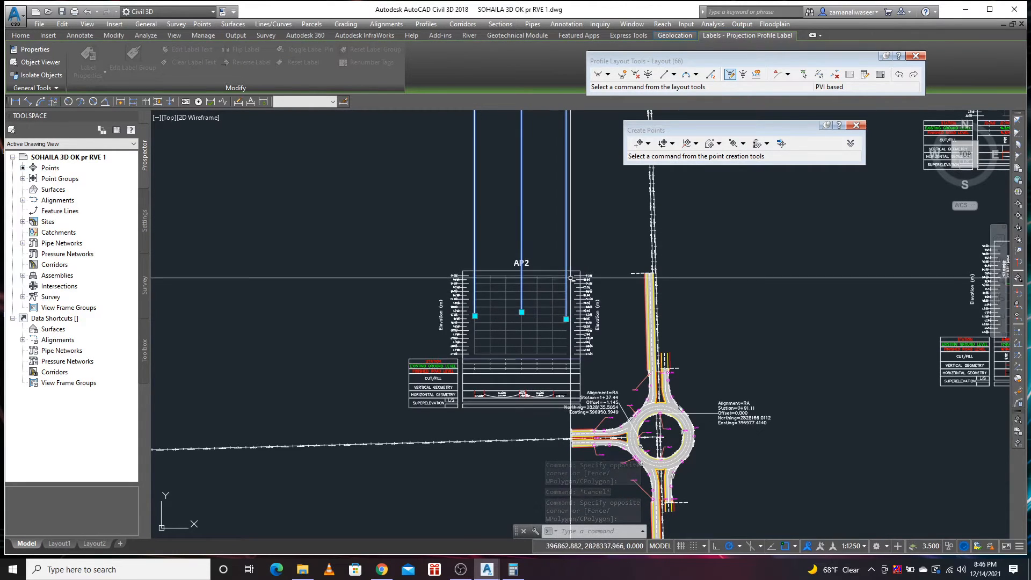
- Start creating a layout profile for alignment AP2 from its profile view
key(Escape)
click(529, 267)
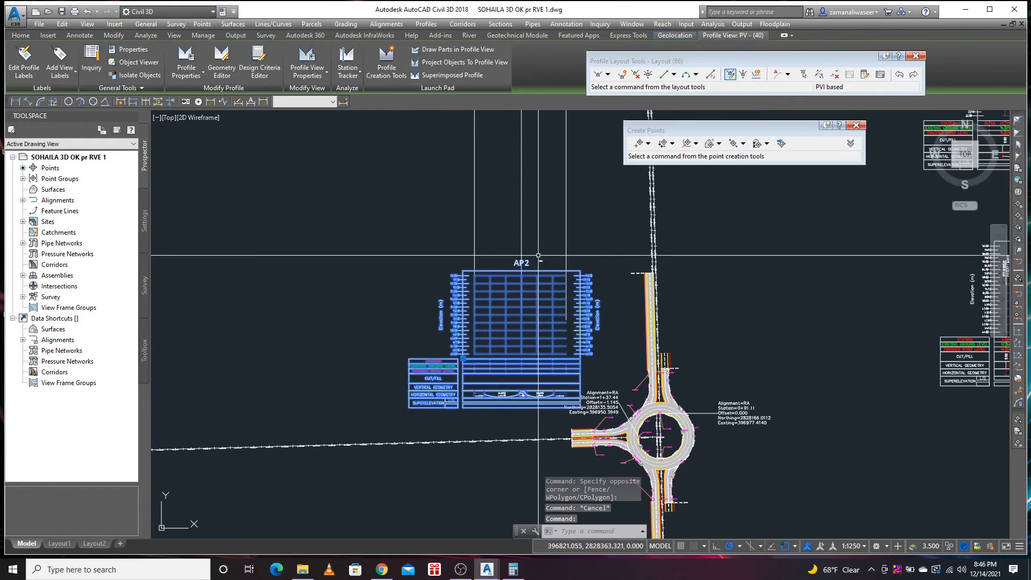
click(382, 70)
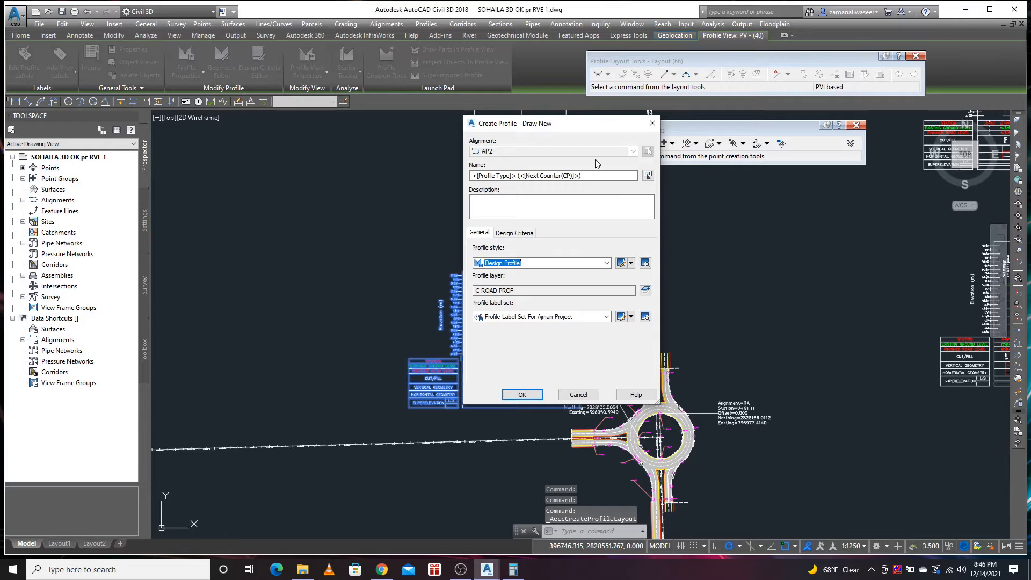
- Enable criteria-based design for the new AP2 layout profile and create the profile
click(513, 233)
click(493, 250)
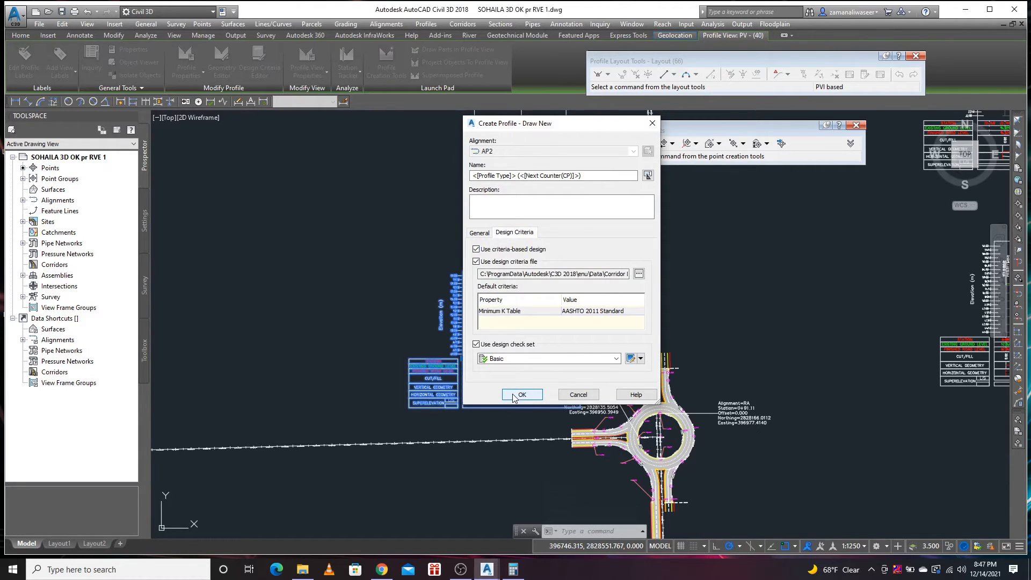
click(521, 395)
scroll(537, 325, down, 2)
scroll(470, 311, down, 2)
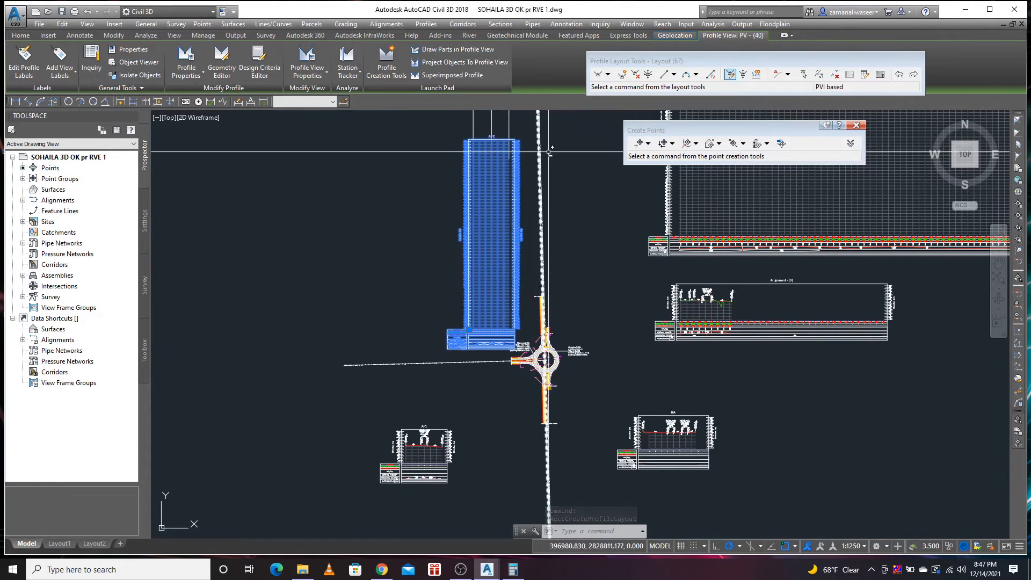
key(Escape)
scroll(492, 187, up, 4)
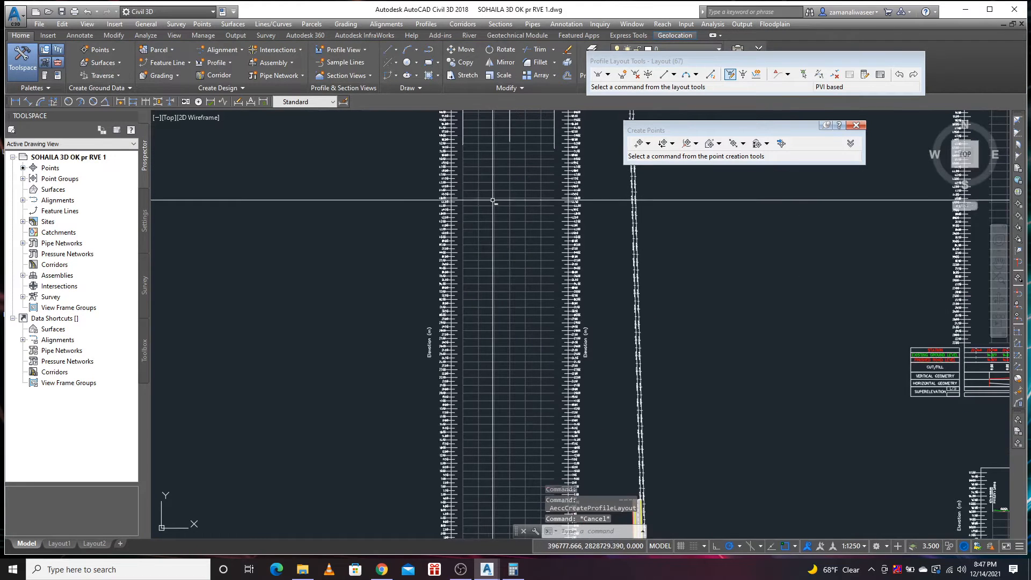
click(501, 201)
click(481, 211)
scroll(447, 248, down, 2)
key(Escape)
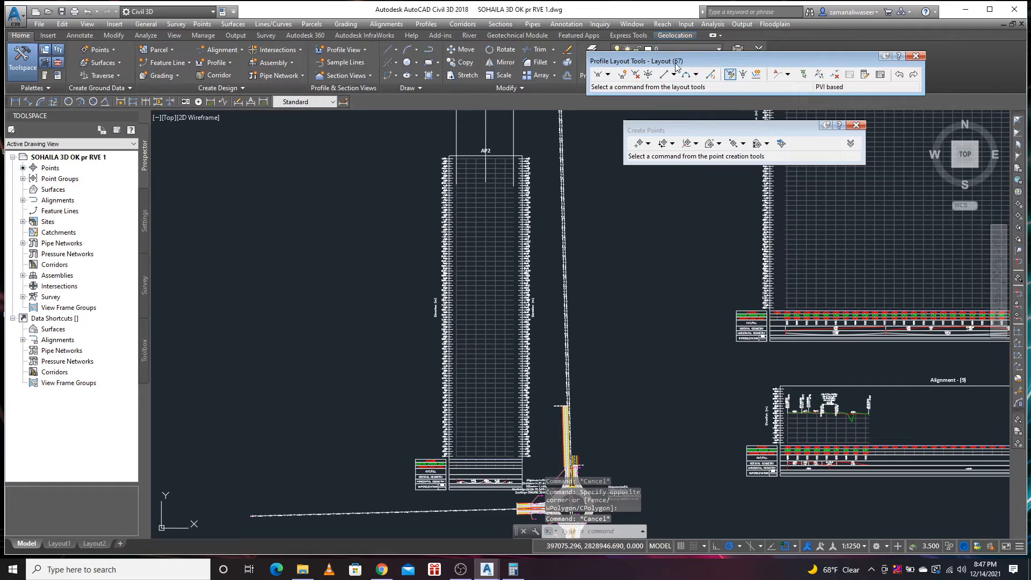
- Insert PVIs in the AP2 profile view at stations 0+000.00 (elevation 51.832 m), 0+060.00 (52.265 m) and 0+117.11 (51.385 m)
drag(689, 63, 658, 58)
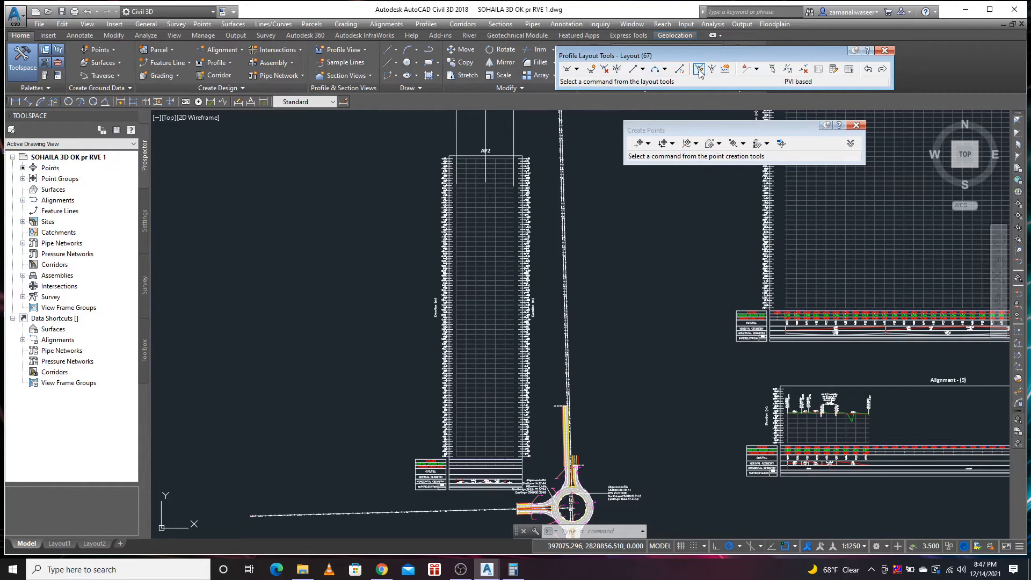
click(592, 73)
scroll(465, 174, up, 5)
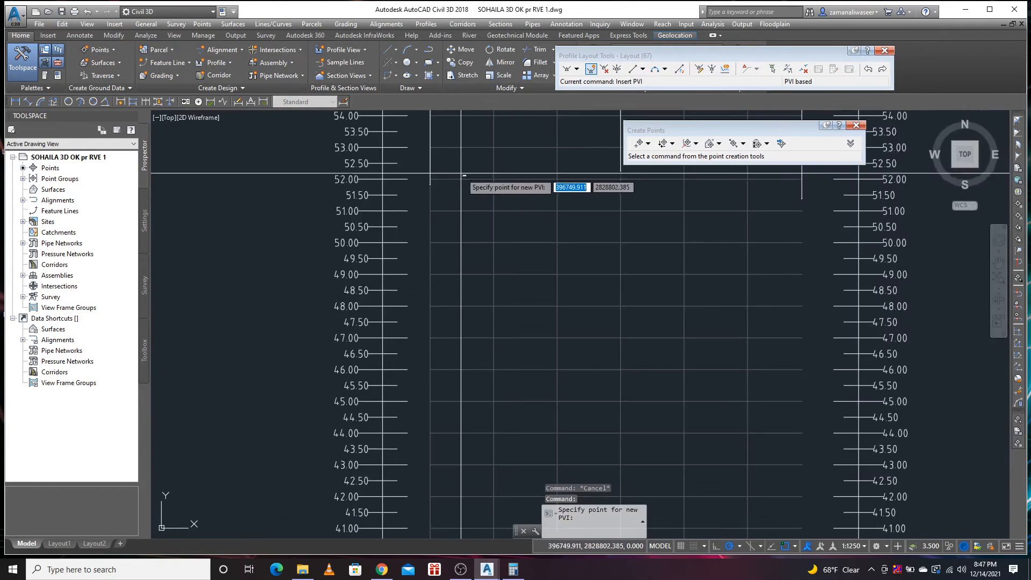
scroll(430, 183, up, 5)
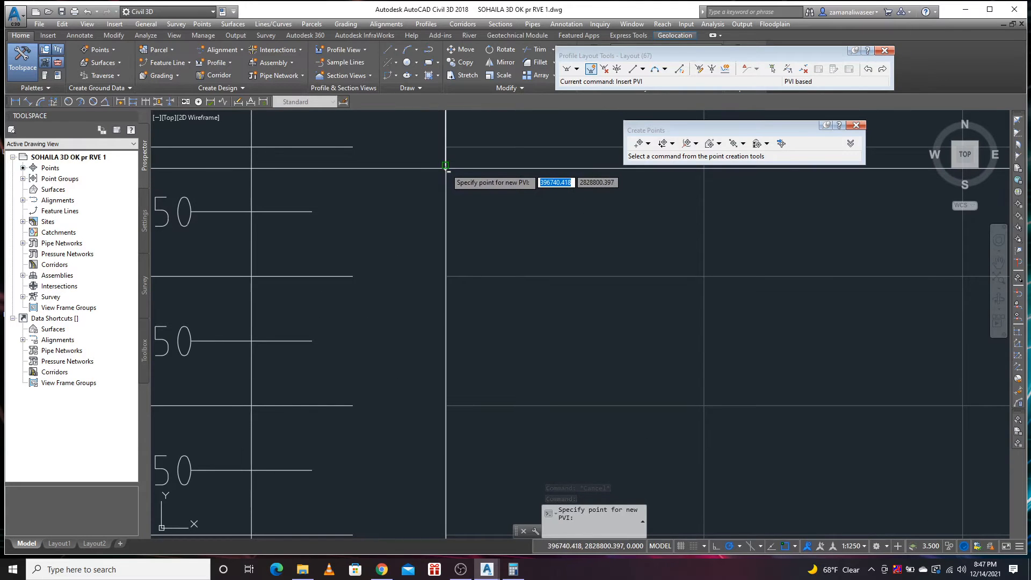
scroll(604, 228, down, 5)
click(604, 228)
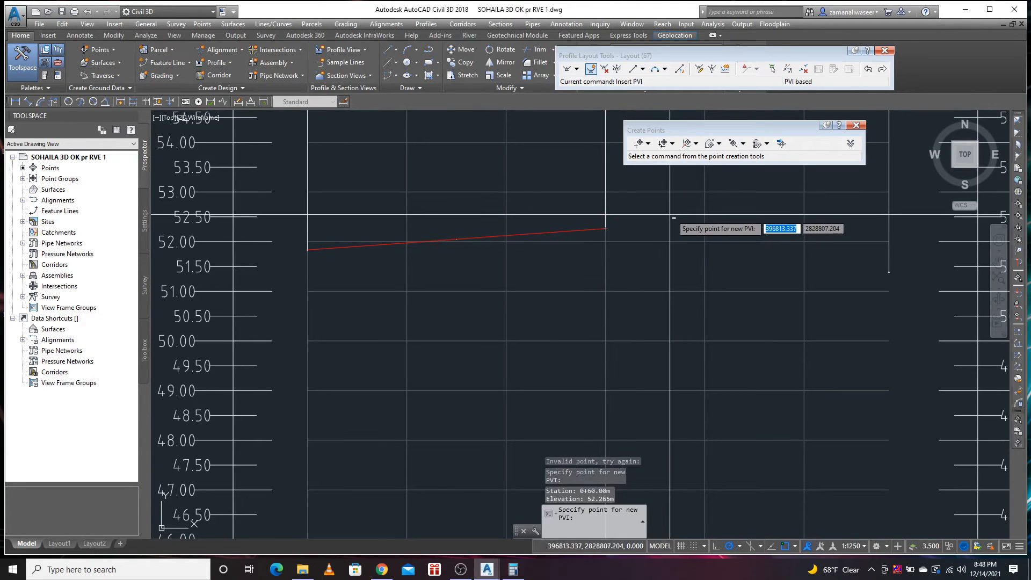
scroll(915, 285, up, 3)
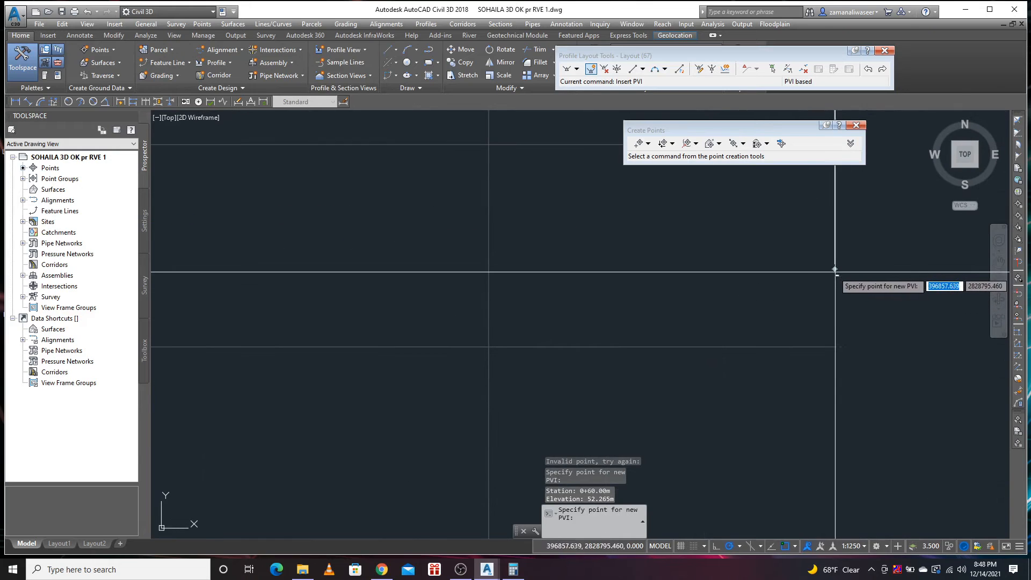
click(836, 269)
scroll(699, 282, down, 5)
scroll(591, 282, up, 4)
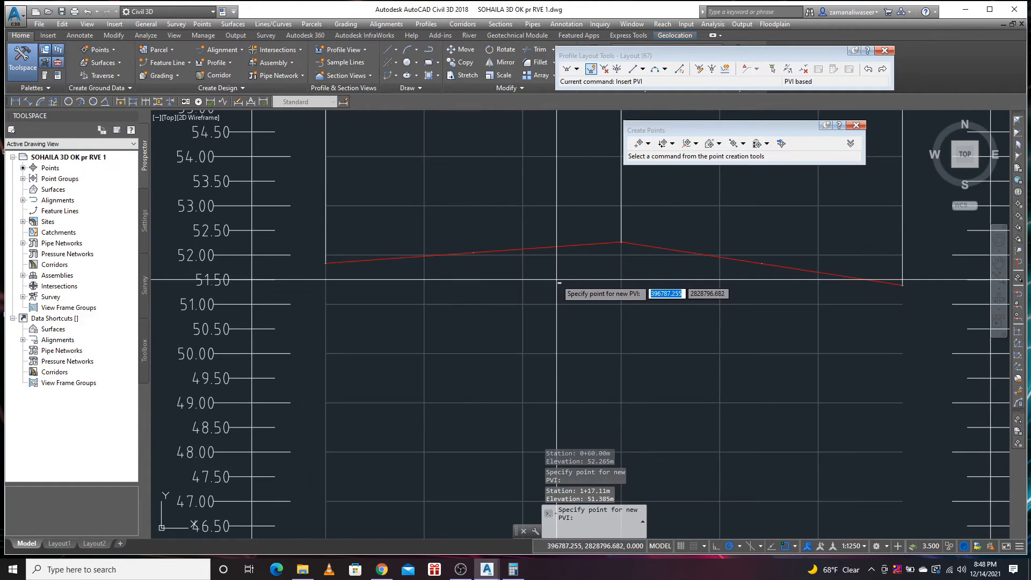
scroll(569, 283, down, 8)
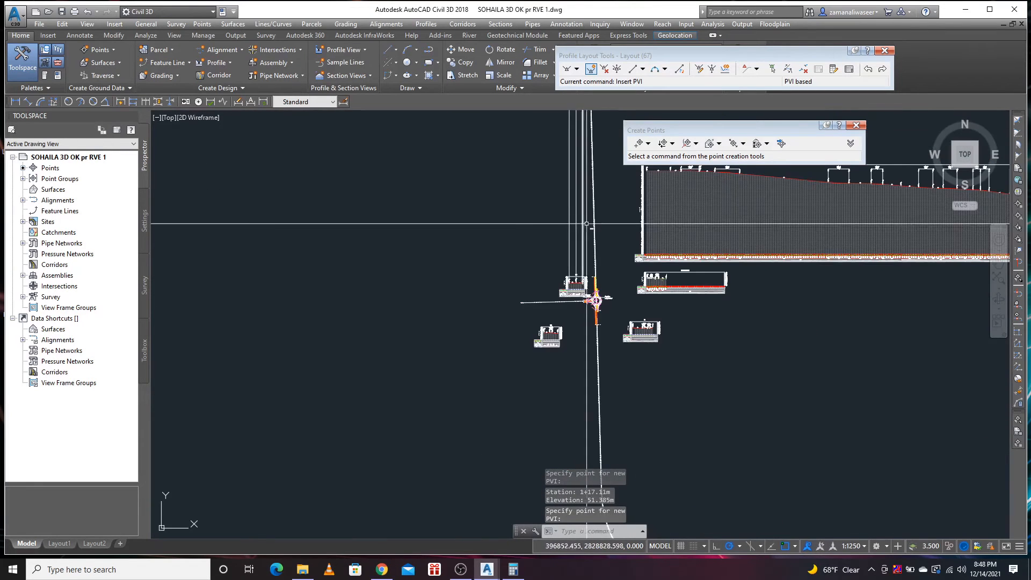
- Add a free parabolic vertical curve about 21 m long between the two tangents at the middle PVI of AP2
scroll(578, 288, up, 7)
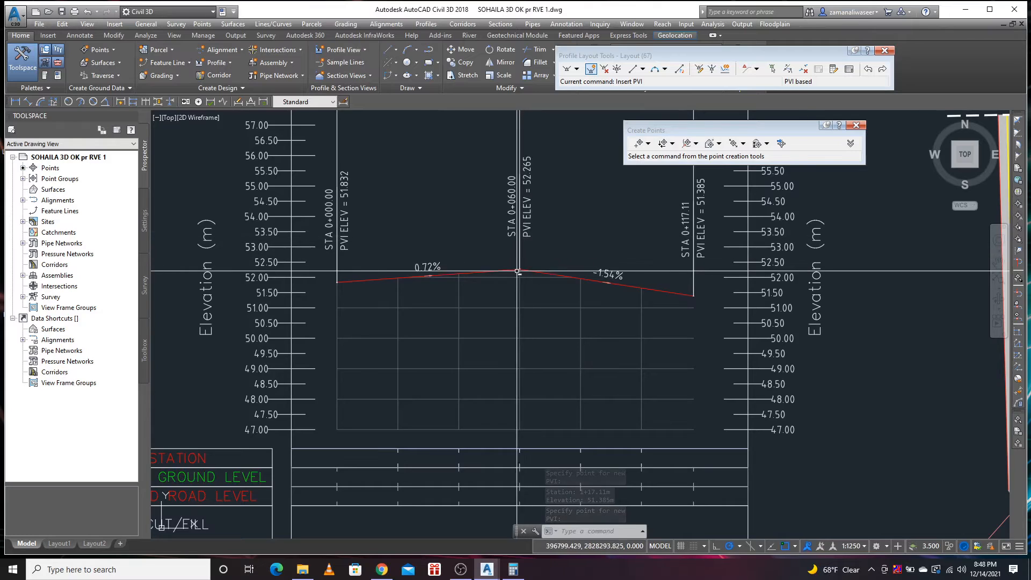
scroll(397, 279, up, 4)
scroll(204, 296, up, 6)
scroll(221, 300, down, 10)
scroll(401, 292, up, 4)
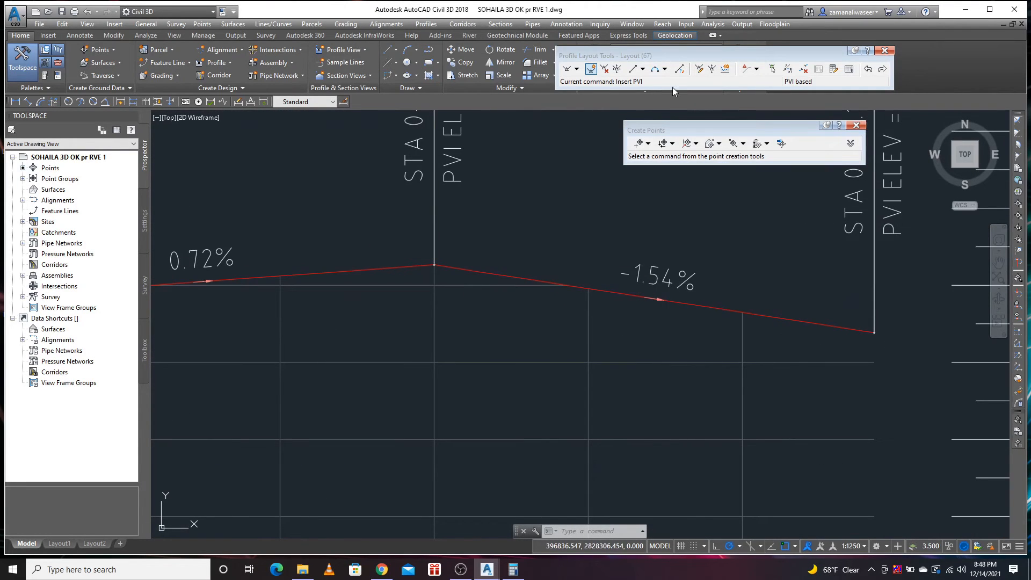
click(665, 69)
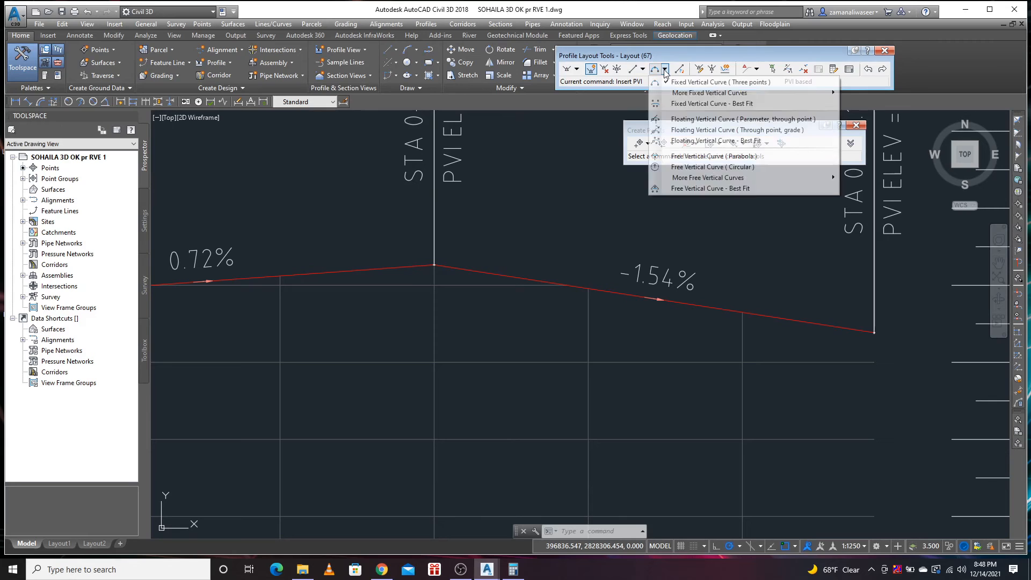
click(681, 159)
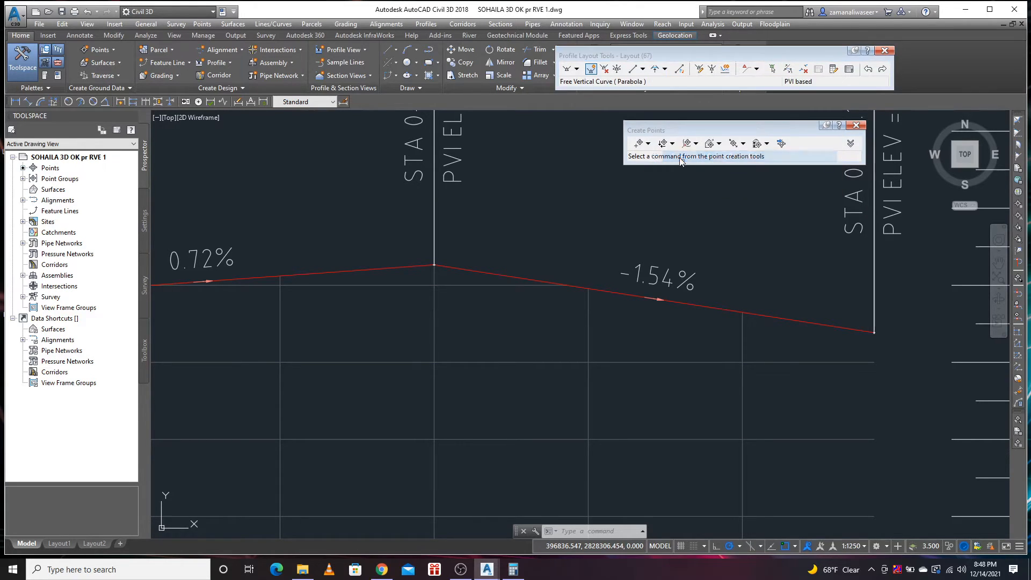
click(399, 268)
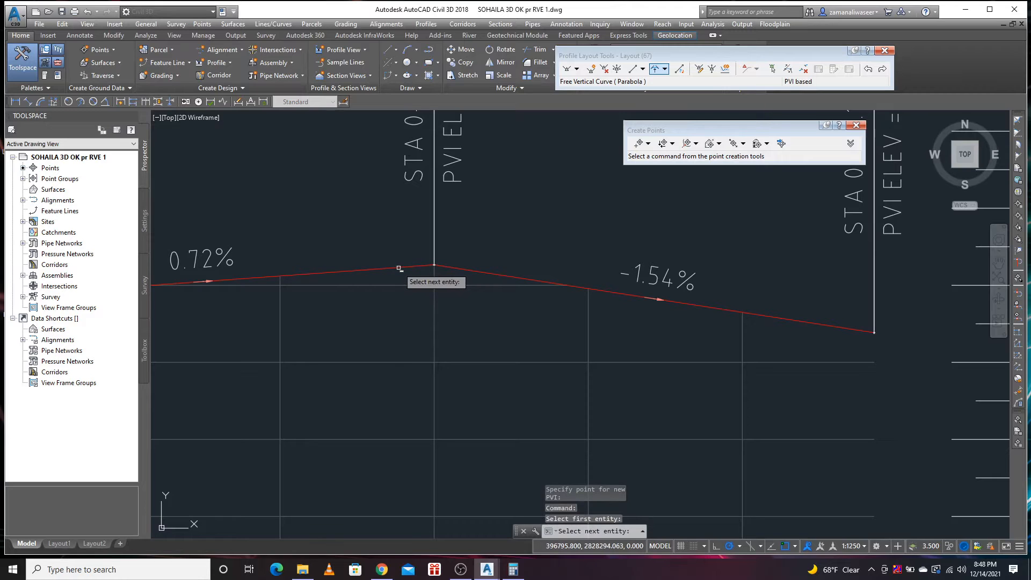
click(463, 269)
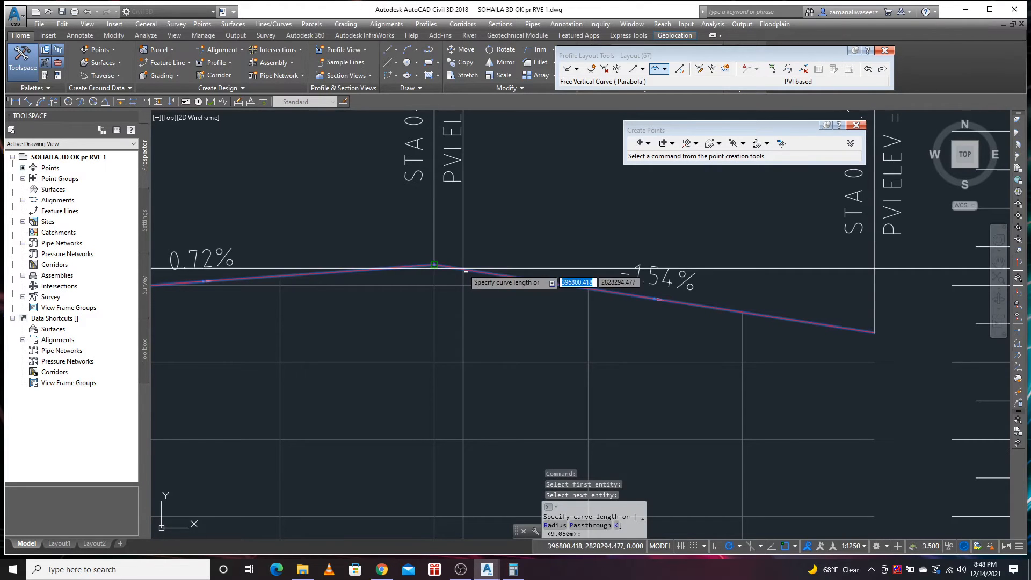
click(435, 266)
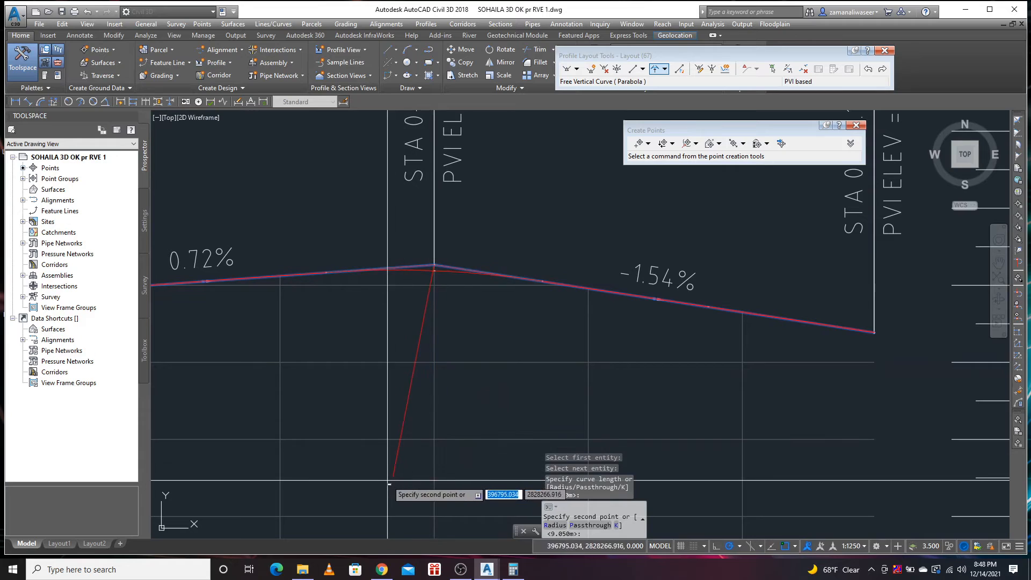
click(398, 425)
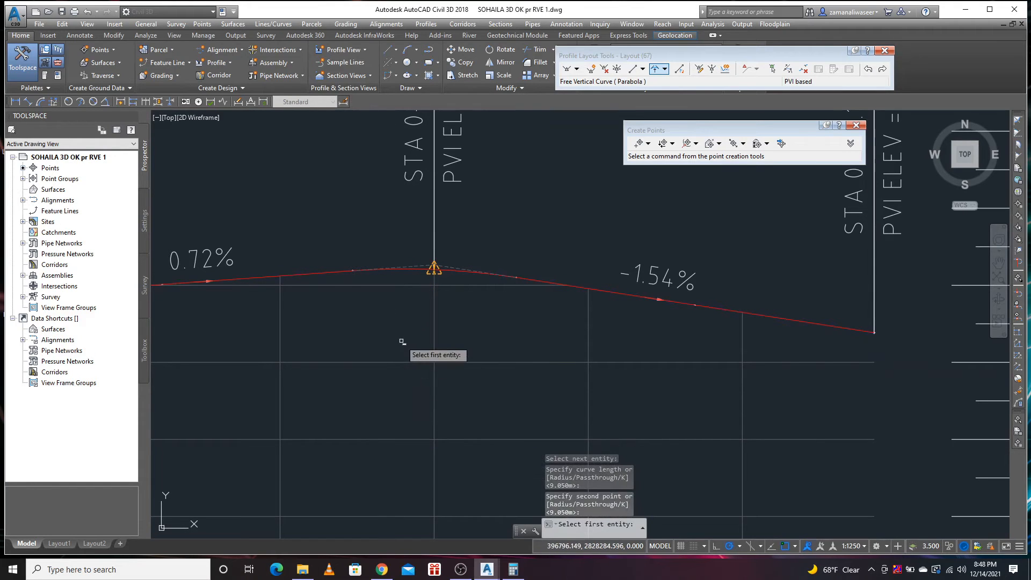
key(Return)
scroll(500, 251, up, 2)
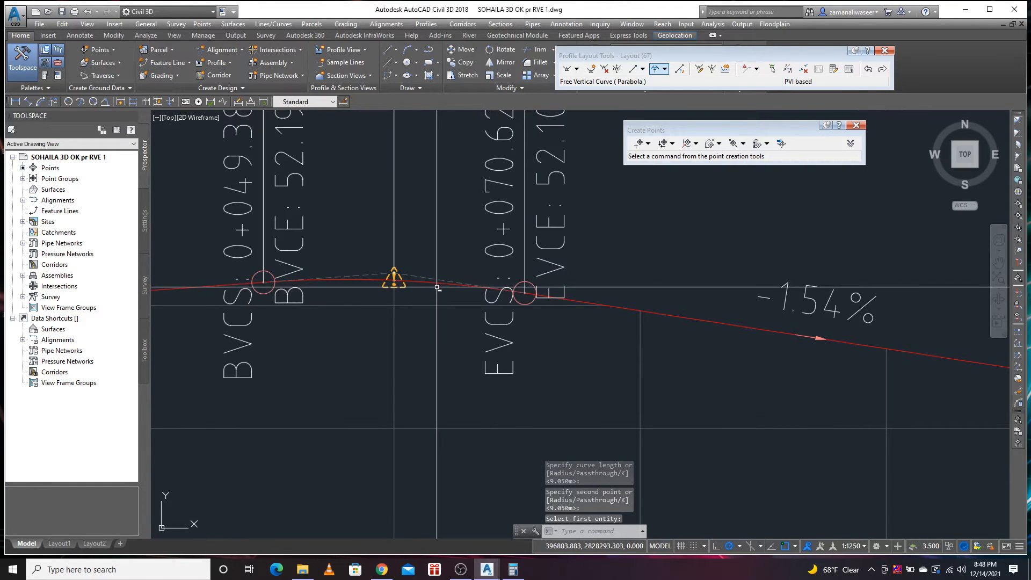
- Stretch the end of the AP2 vertical curve to station 0+080.00, giving a curve length of 40 m
click(531, 293)
scroll(530, 292, down, 2)
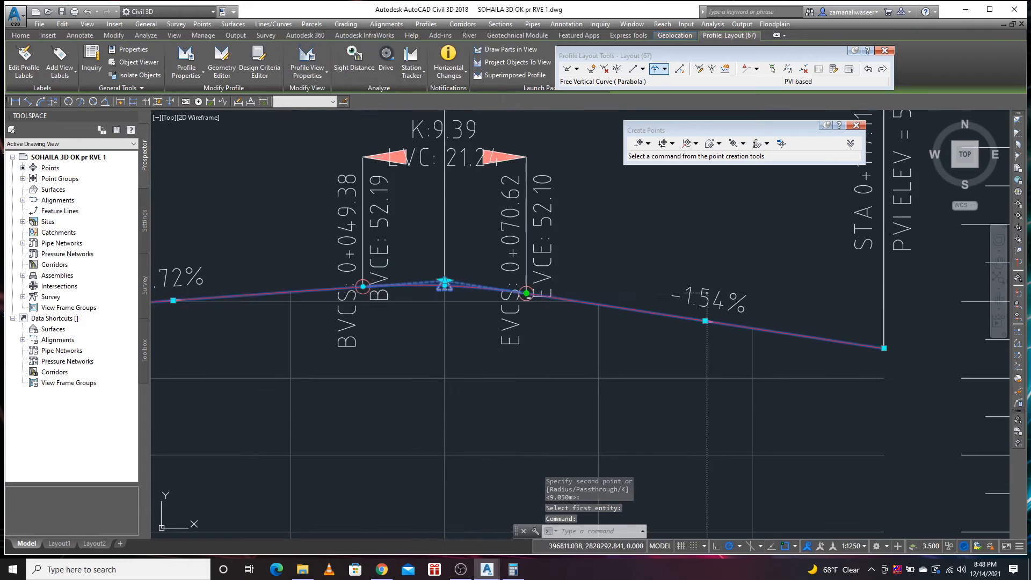
click(527, 293)
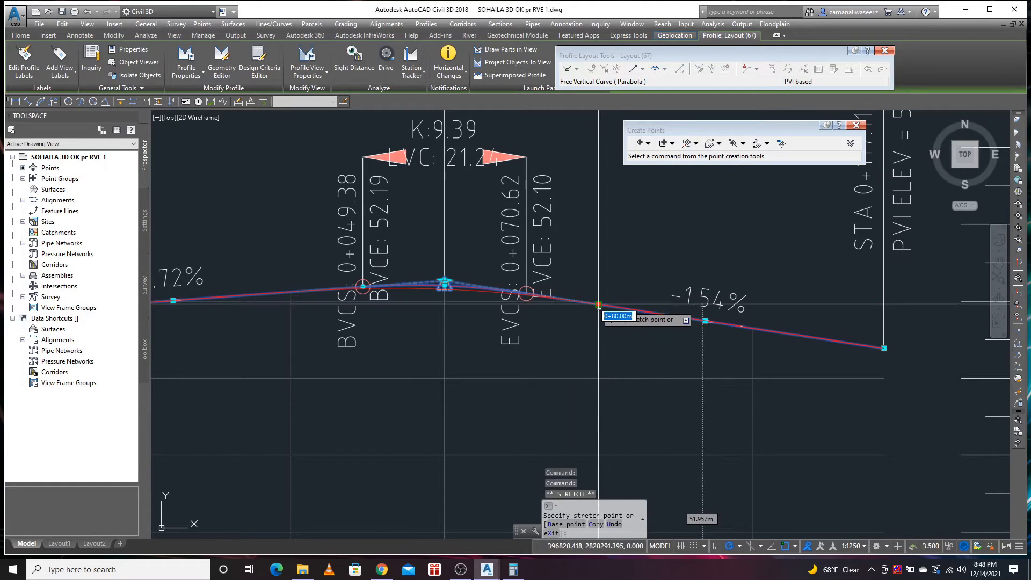
click(599, 305)
scroll(465, 344, down, 4)
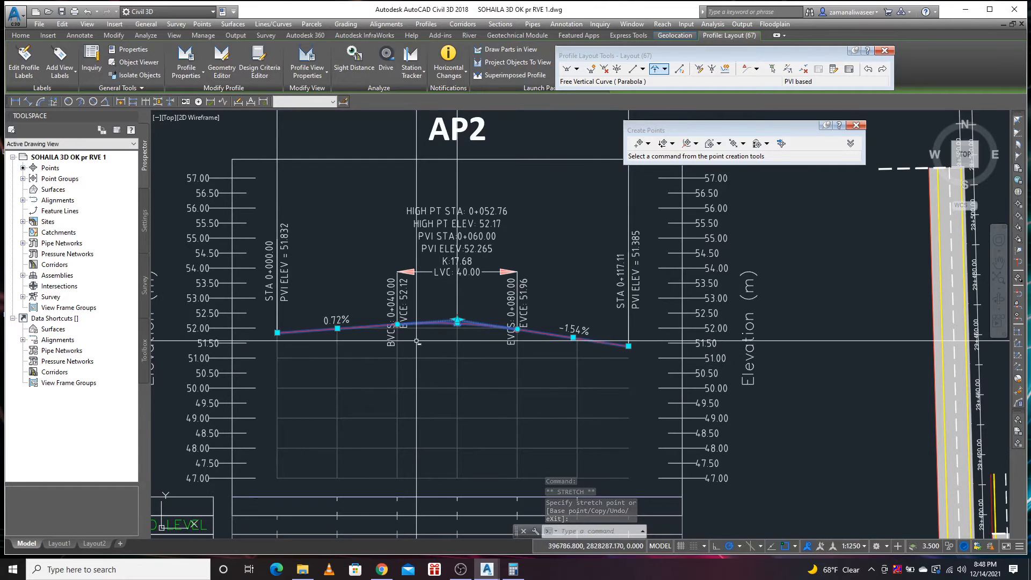
key(Escape)
scroll(462, 258, up, 4)
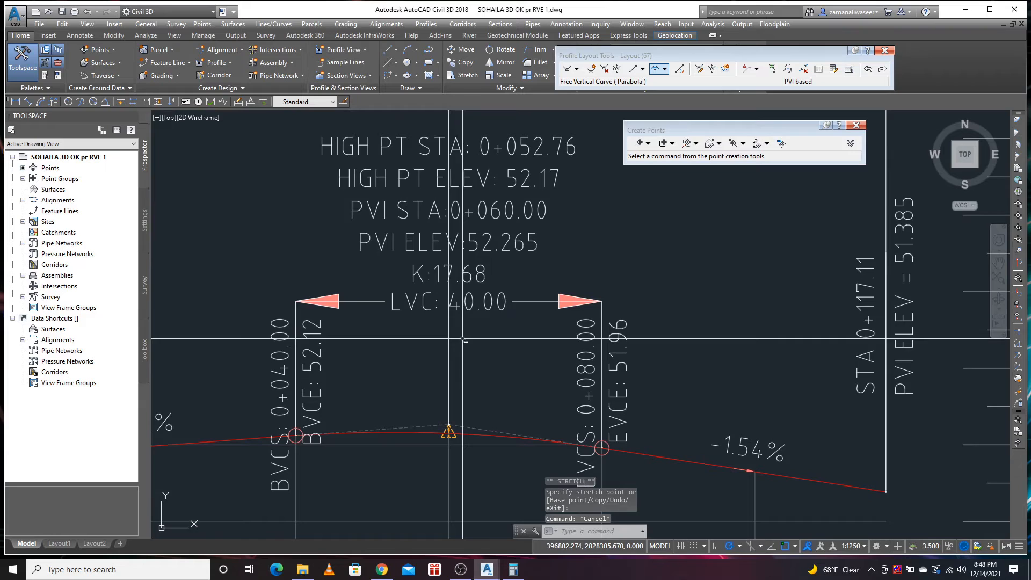
- Start a profile view for alignment AP3 at the roundabout and set its style to Profile View
scroll(463, 339, down, 5)
scroll(417, 317, down, 2)
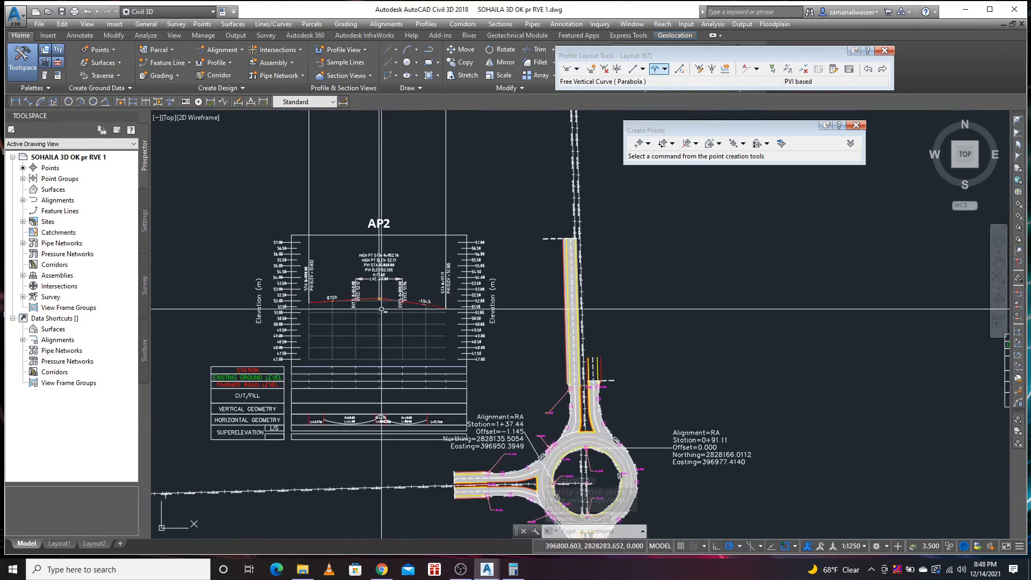
scroll(385, 309, down, 6)
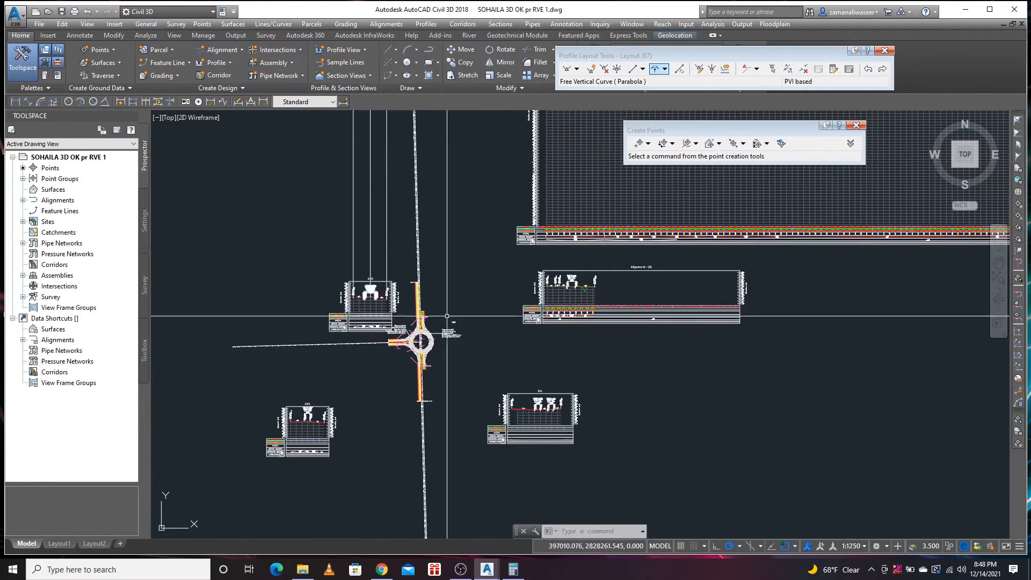
scroll(428, 351, up, 6)
scroll(428, 352, up, 6)
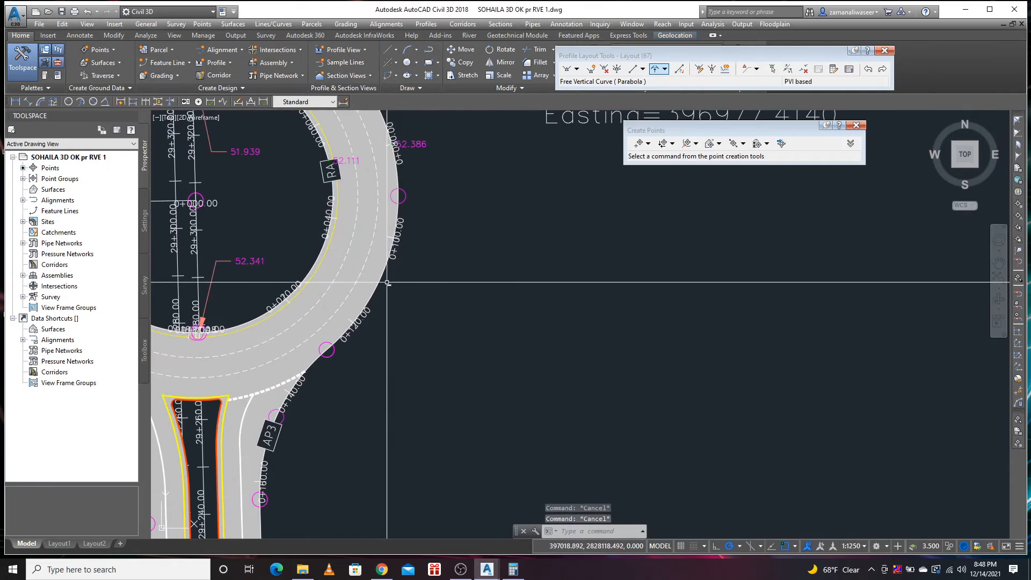
click(387, 282)
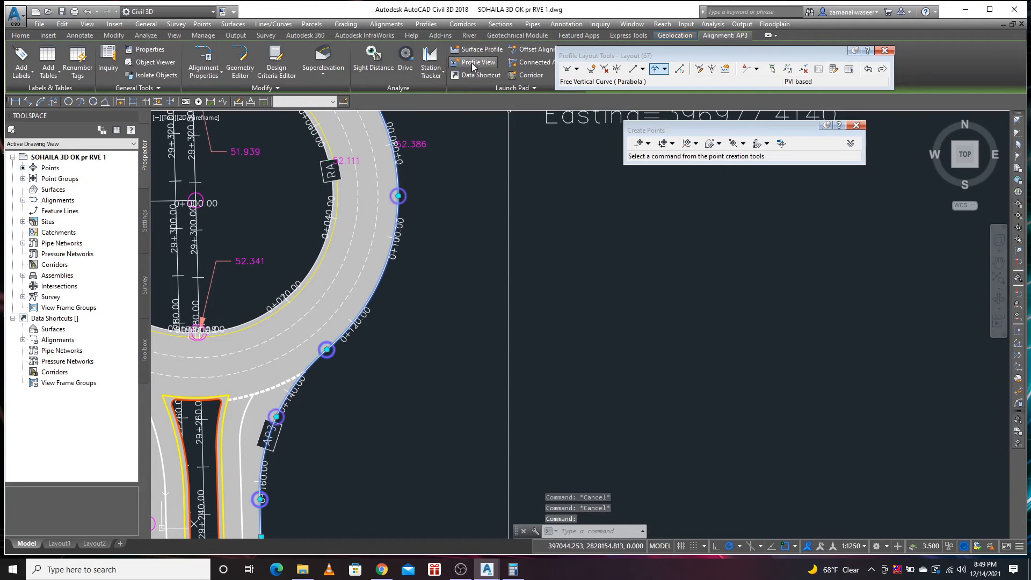
click(472, 63)
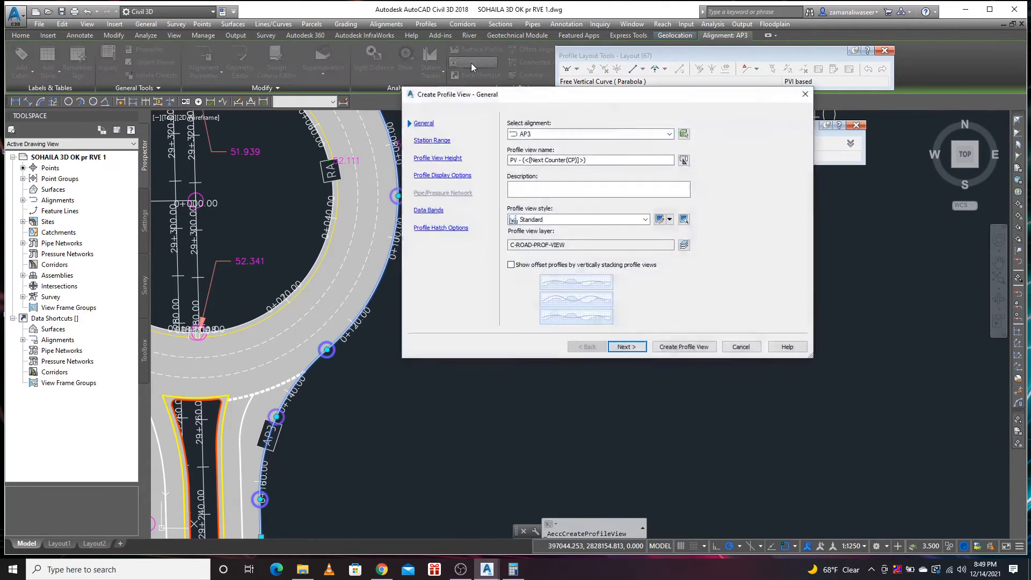
click(553, 220)
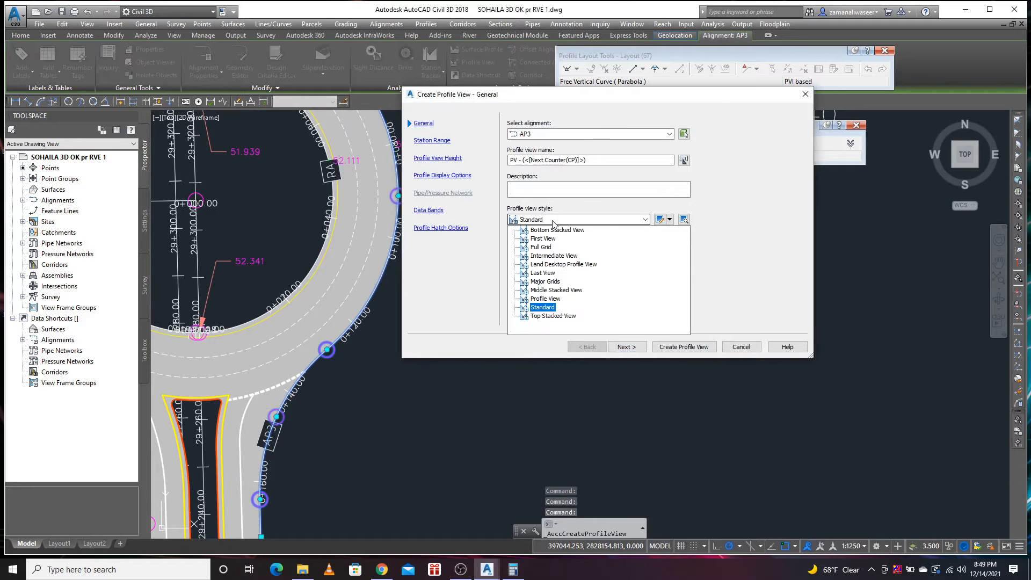
click(546, 299)
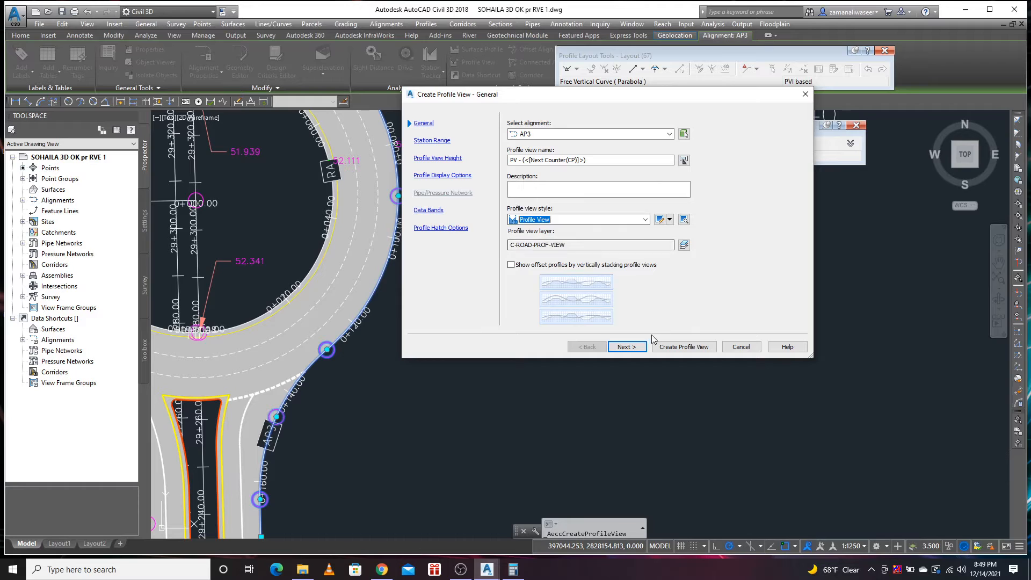
- Apply the New Profile View Band Set Revised SH to the AP3 profile view and place it beside the RA profile view
click(628, 346)
click(628, 346)
click(627, 346)
click(627, 347)
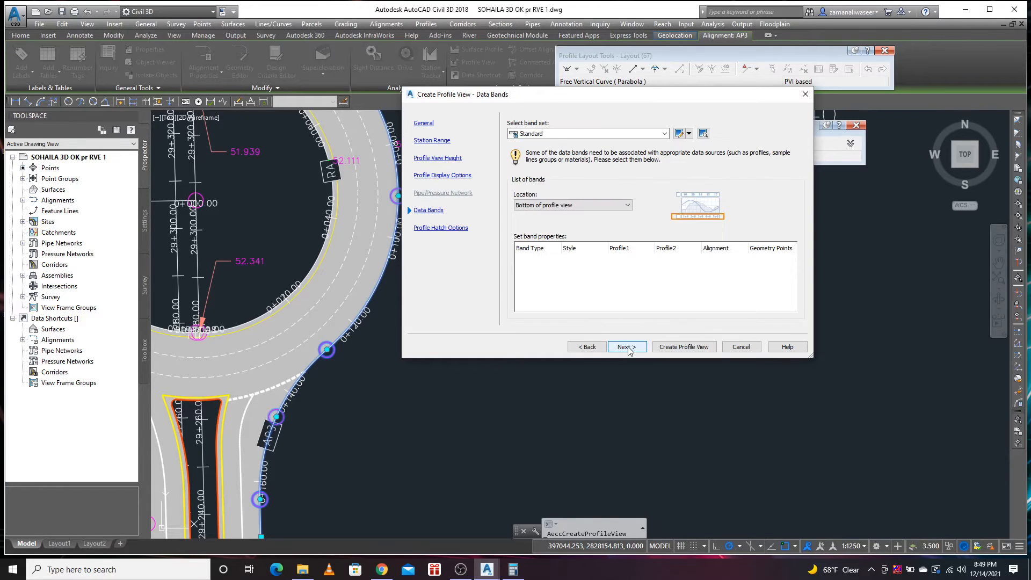
click(565, 136)
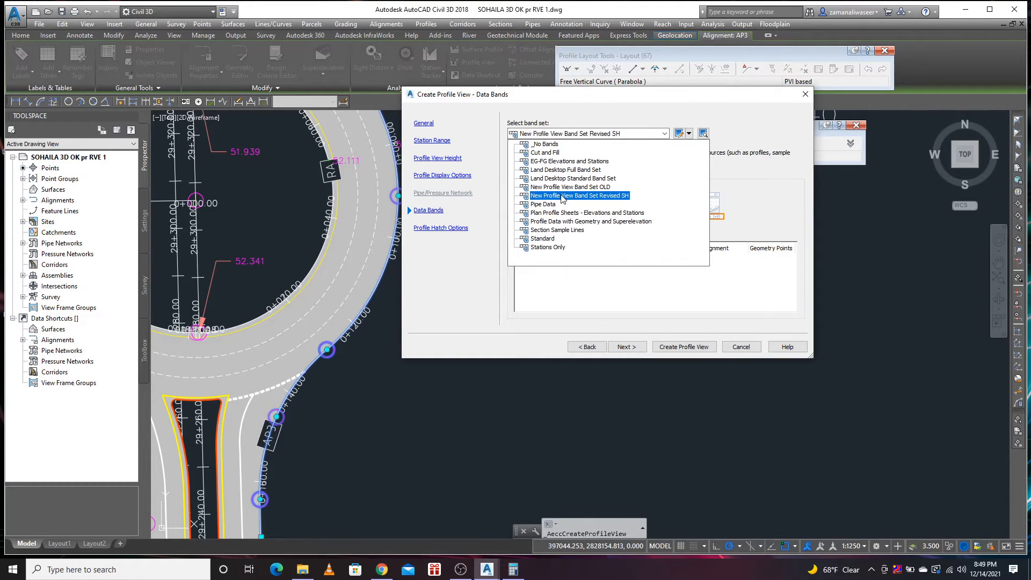
click(563, 196)
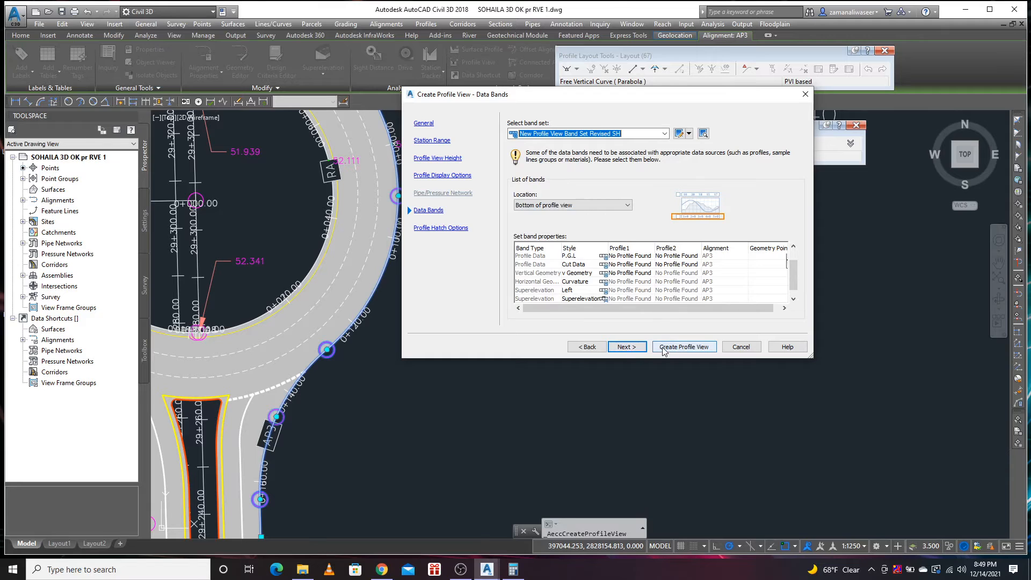
click(627, 346)
click(684, 347)
scroll(514, 253, down, 6)
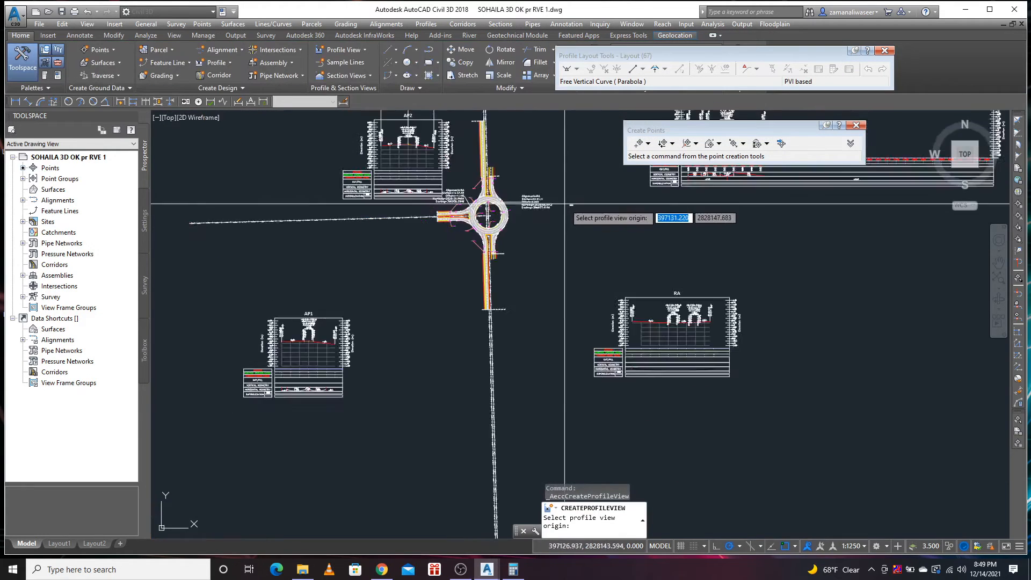
click(652, 239)
scroll(654, 226, up, 4)
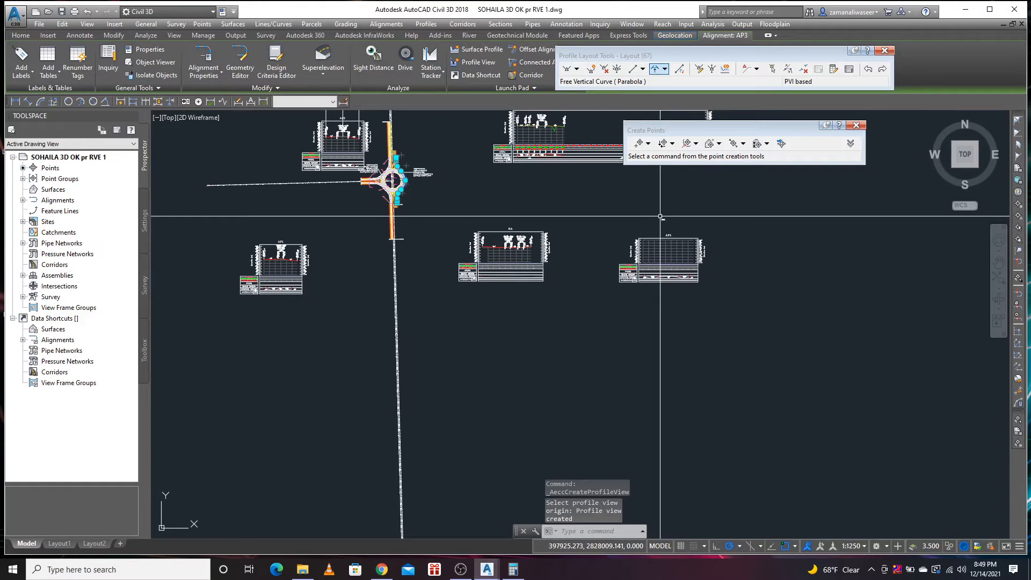
key(Escape)
- Start projecting objects to the AP3 profile view and select the 52.402 COGO point at the alignment's southern end
scroll(411, 188, up, 2)
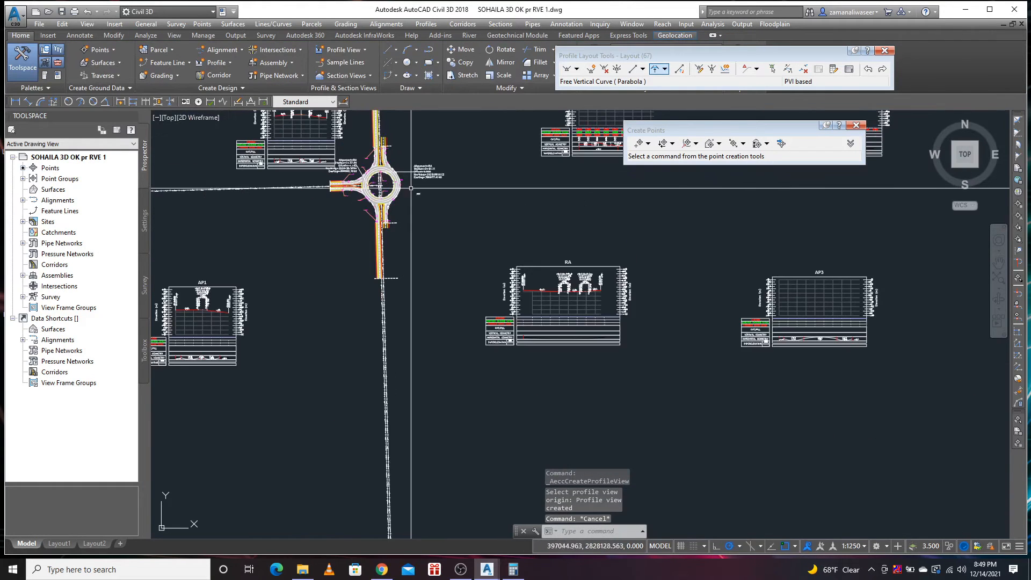
click(791, 275)
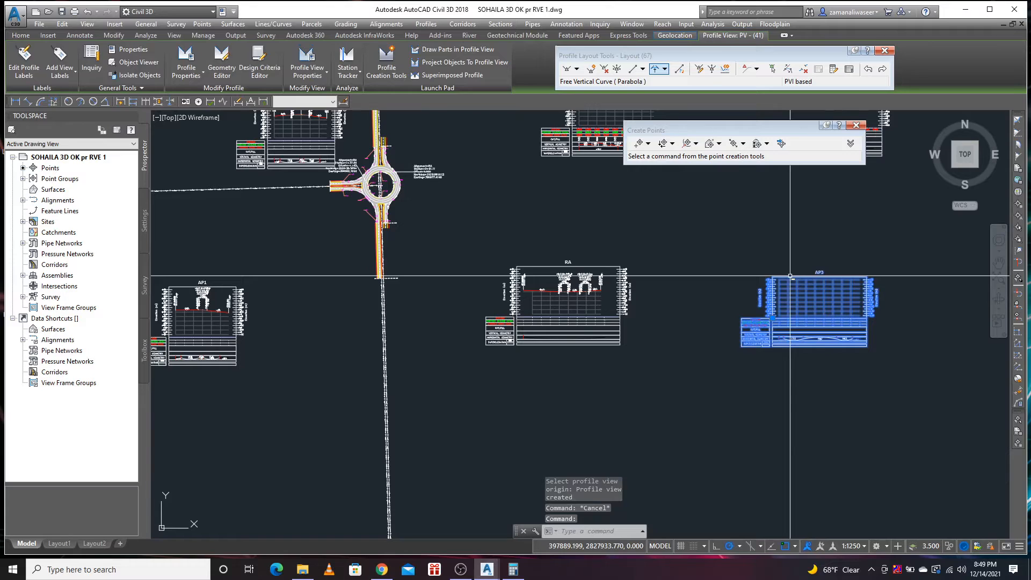
click(446, 66)
scroll(414, 234, up, 5)
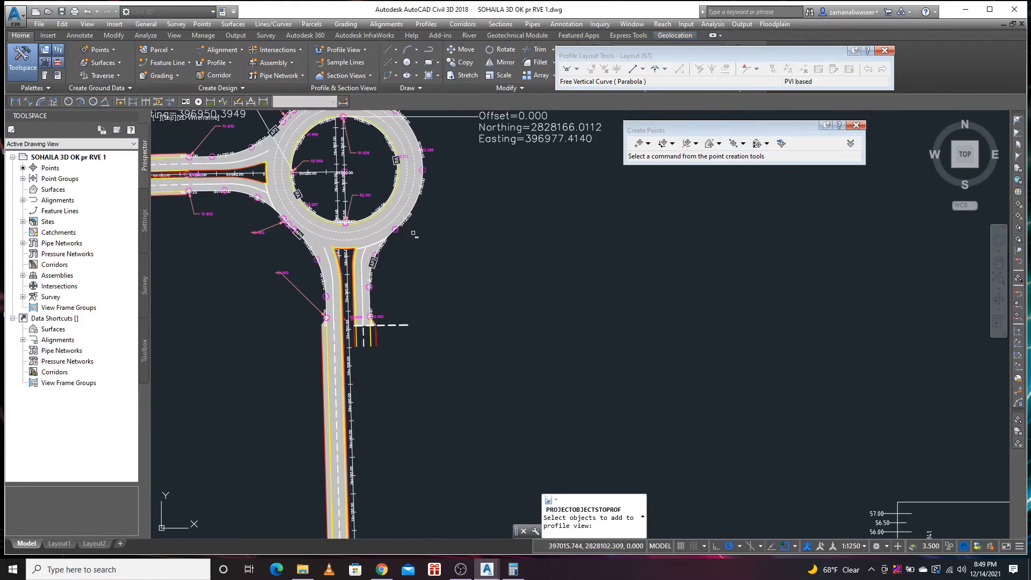
scroll(406, 277, up, 6)
click(414, 294)
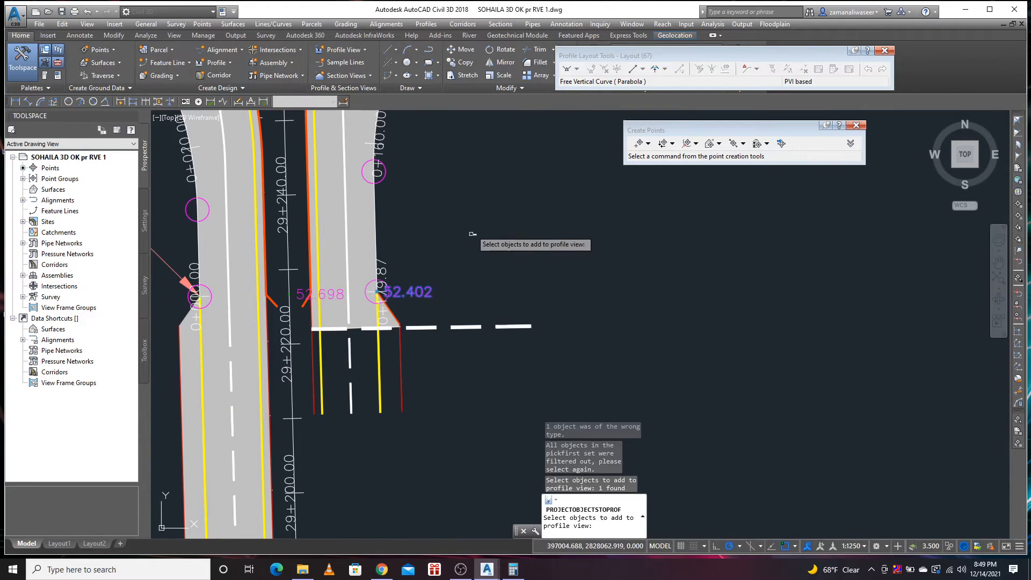
scroll(416, 315, down, 4)
middle_drag(466, 194, 377, 357)
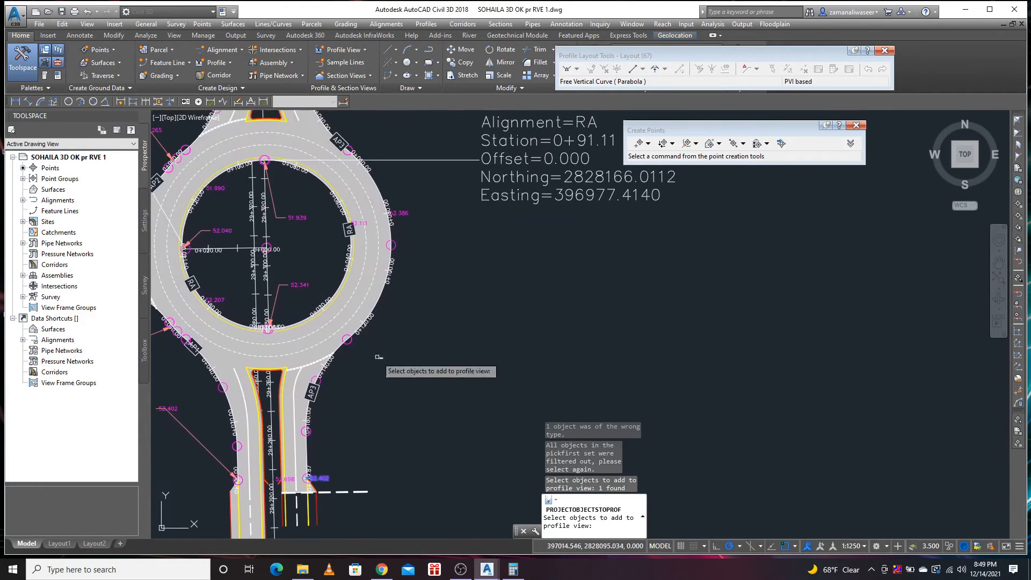
- Add the 52.386 and 51.385 COGO points along AP3 to the selection and project the points using their object elevations
click(407, 213)
scroll(430, 323, down, 4)
scroll(414, 269, up, 4)
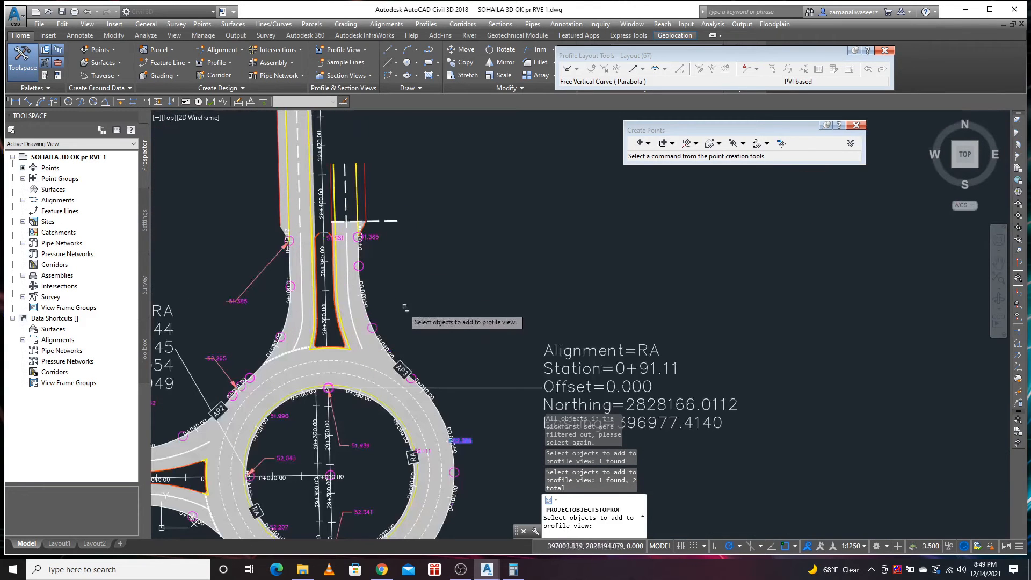
click(379, 237)
scroll(403, 248, down, 10)
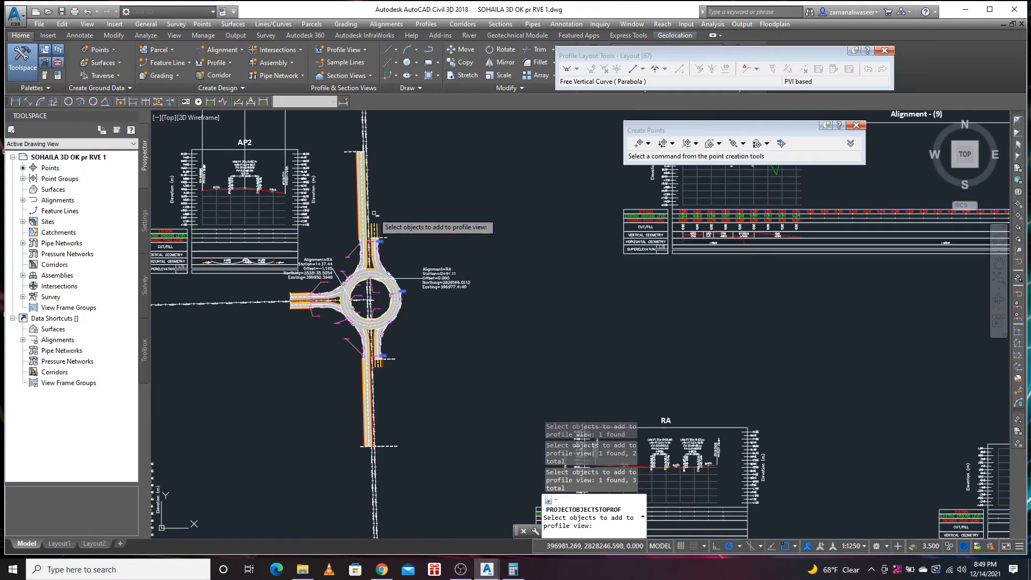
scroll(508, 311, up, 6)
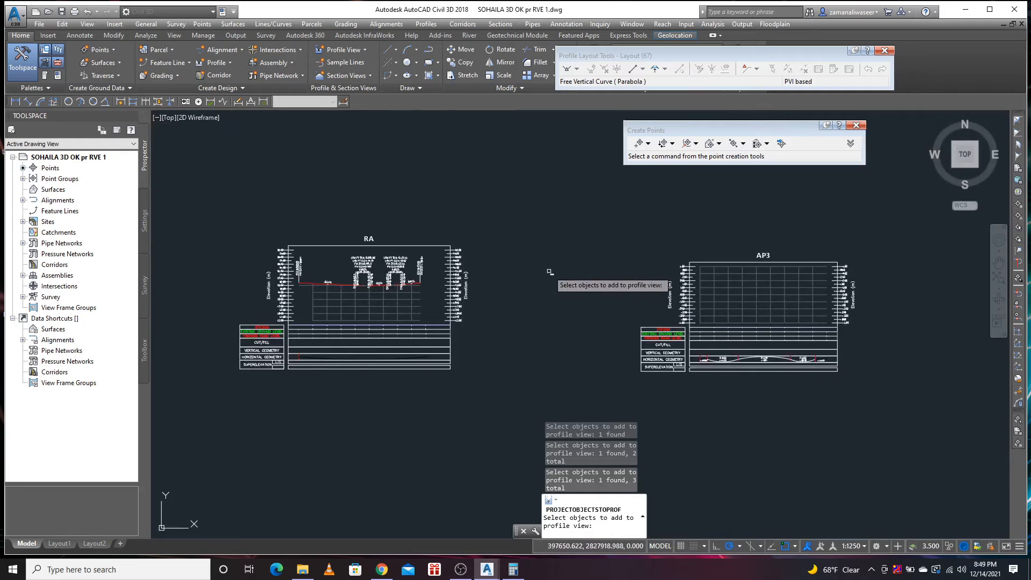
key(Return)
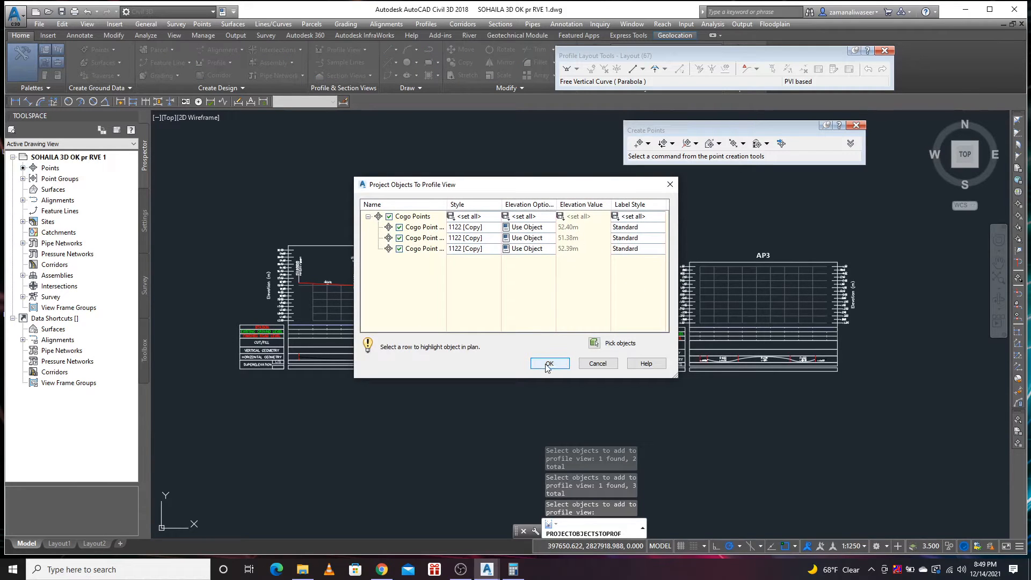
click(549, 364)
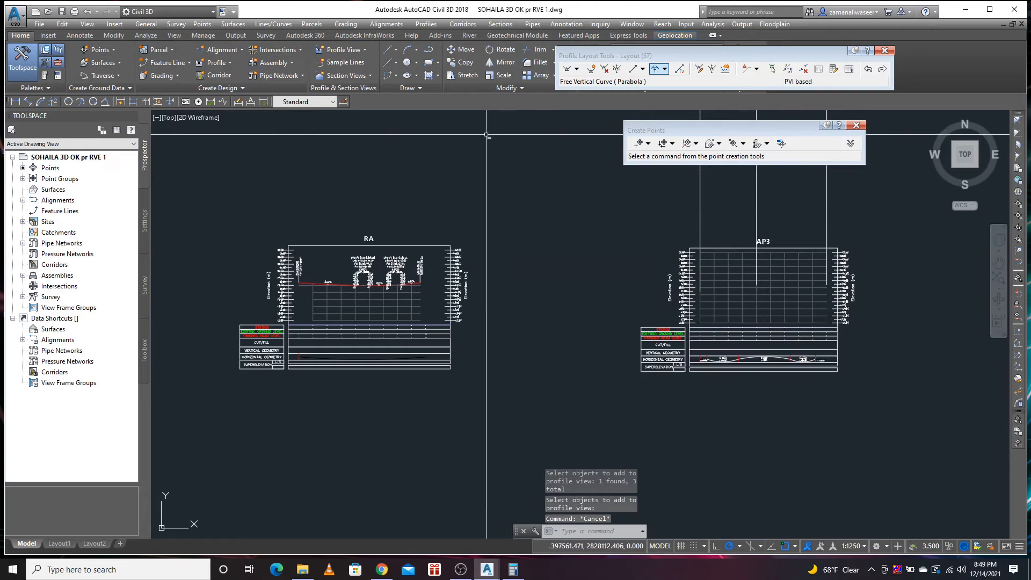
- Create a layout profile in the AP3 profile view with the Design Profile style, Profile Label Set For Ajman Project and criteria-based design enabled
scroll(608, 298, down, 4)
click(653, 293)
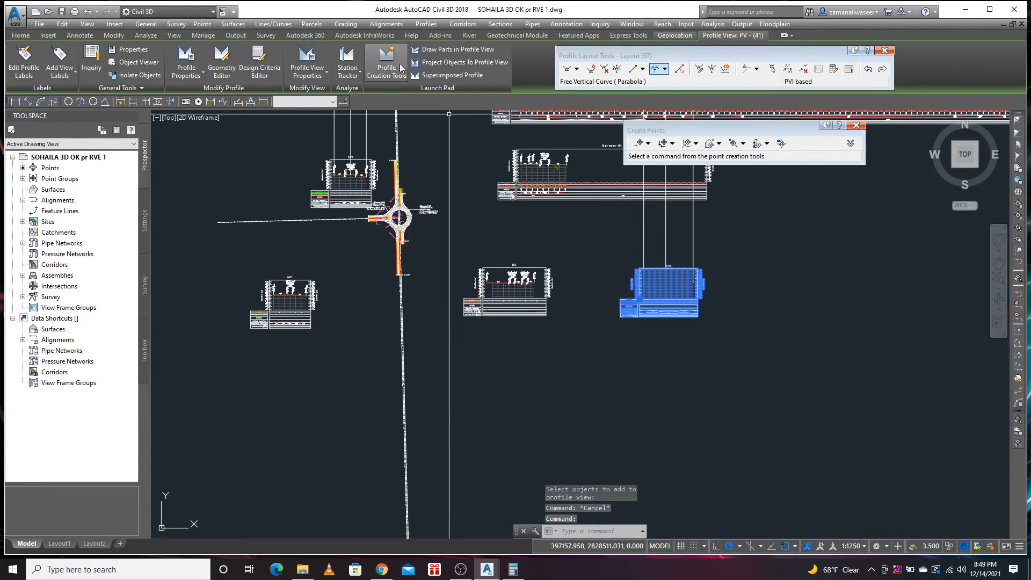
click(388, 63)
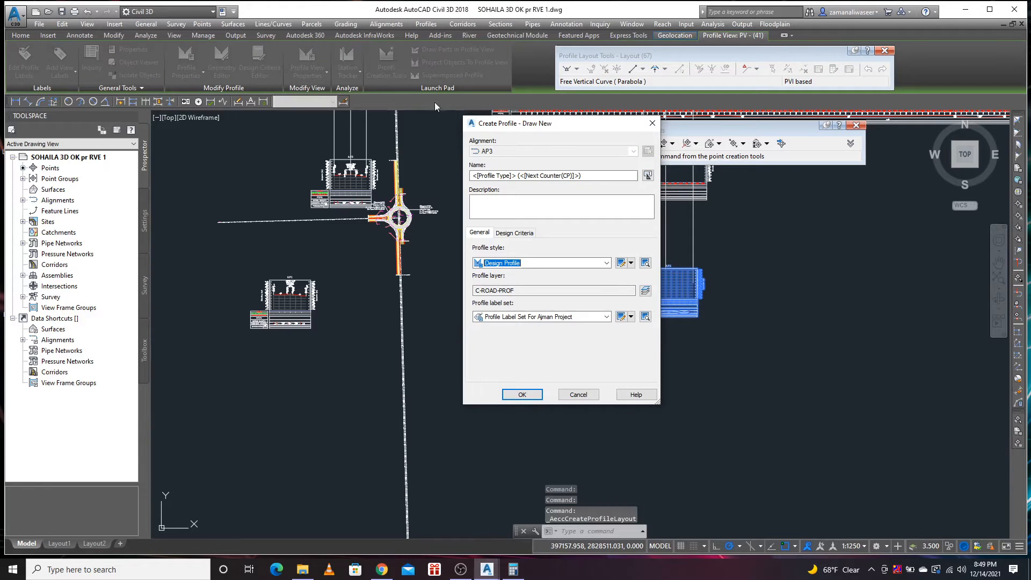
click(513, 233)
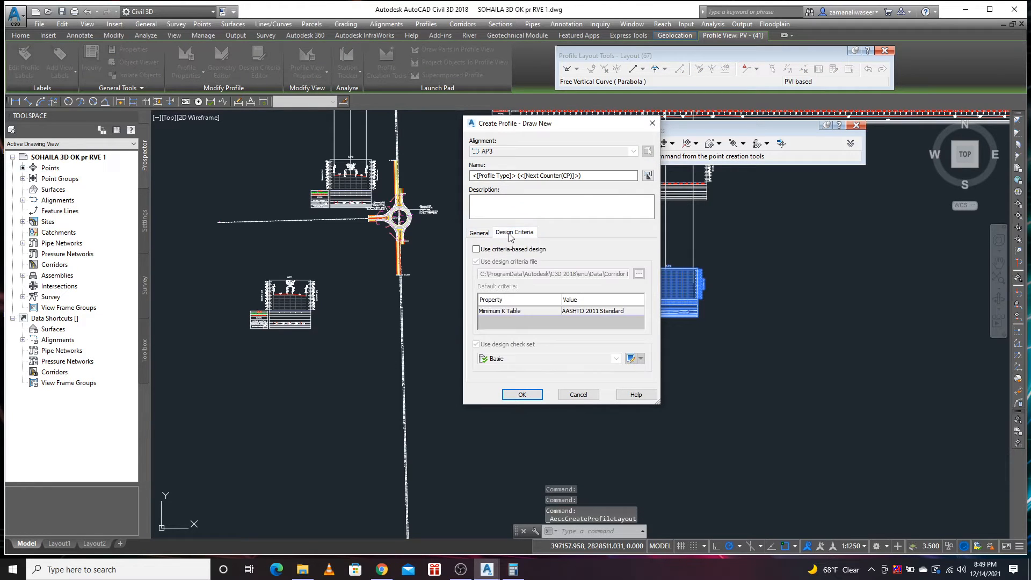
click(476, 250)
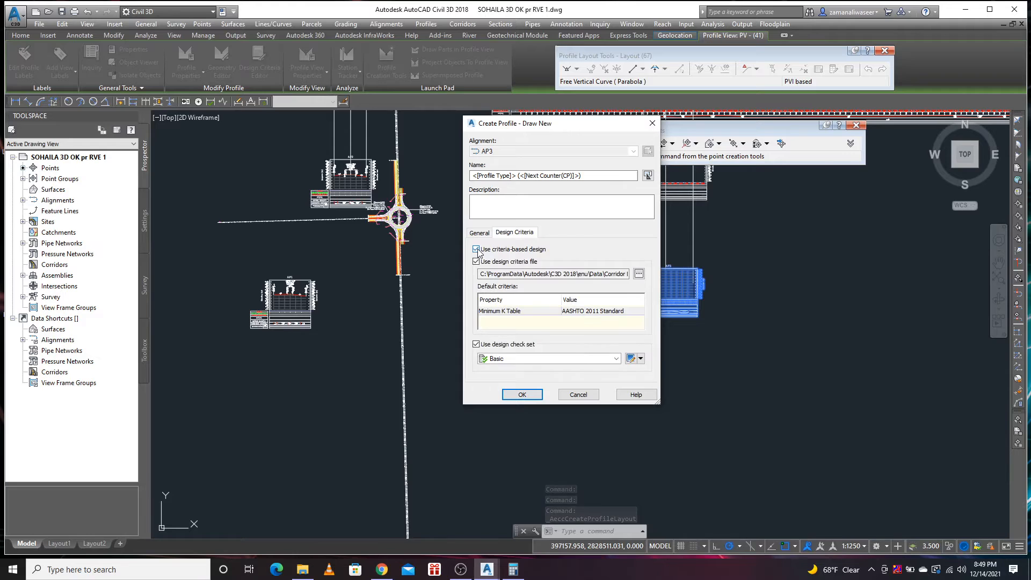
click(522, 395)
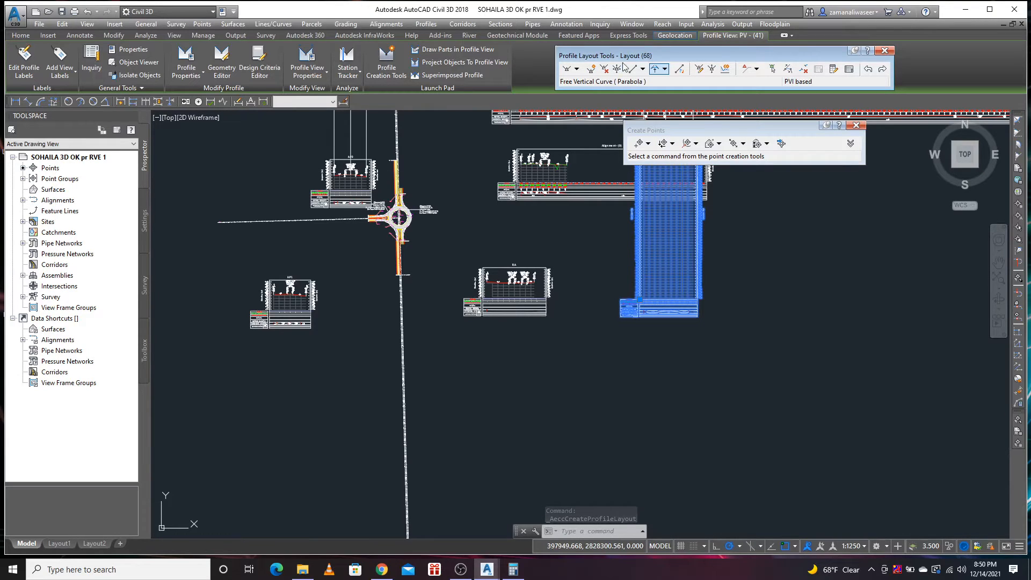
- Insert the first PVI of the AP3 profile on the projected point at station 0+000.00, elevation 51.385 m
click(591, 72)
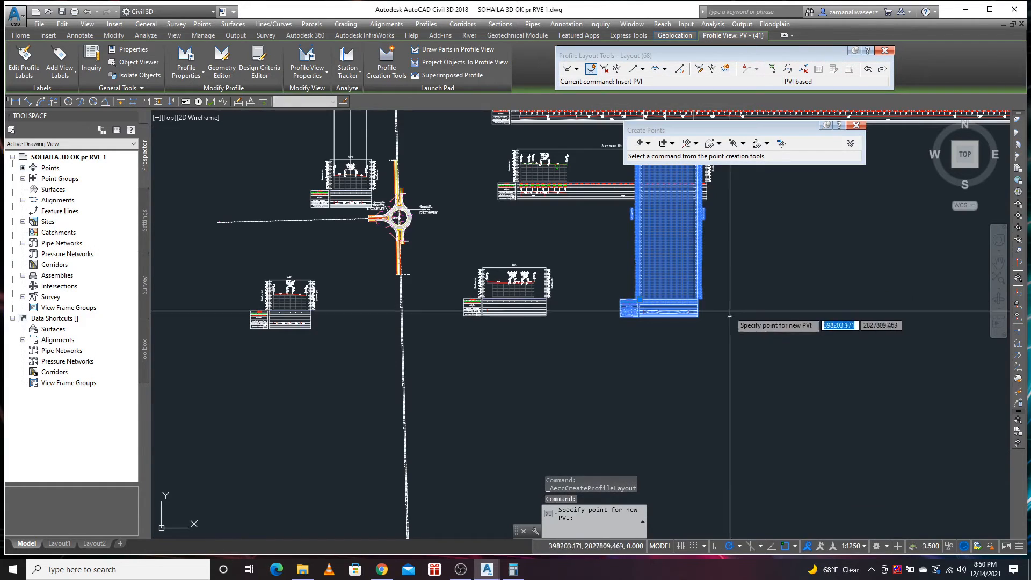
scroll(693, 320, up, 4)
scroll(603, 386, down, 4)
scroll(604, 252, up, 5)
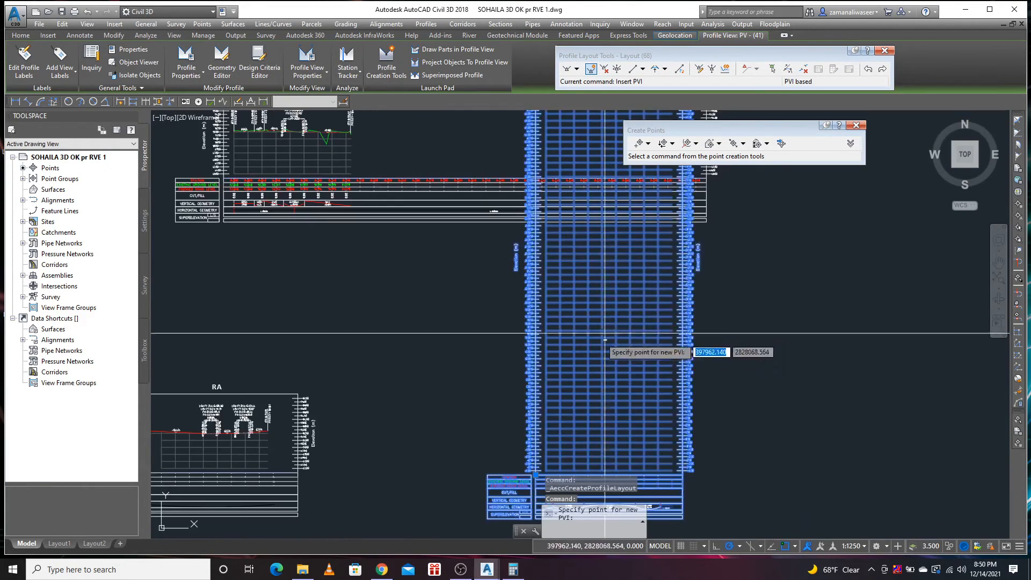
scroll(623, 287, down, 5)
scroll(580, 312, up, 3)
scroll(581, 312, up, 4)
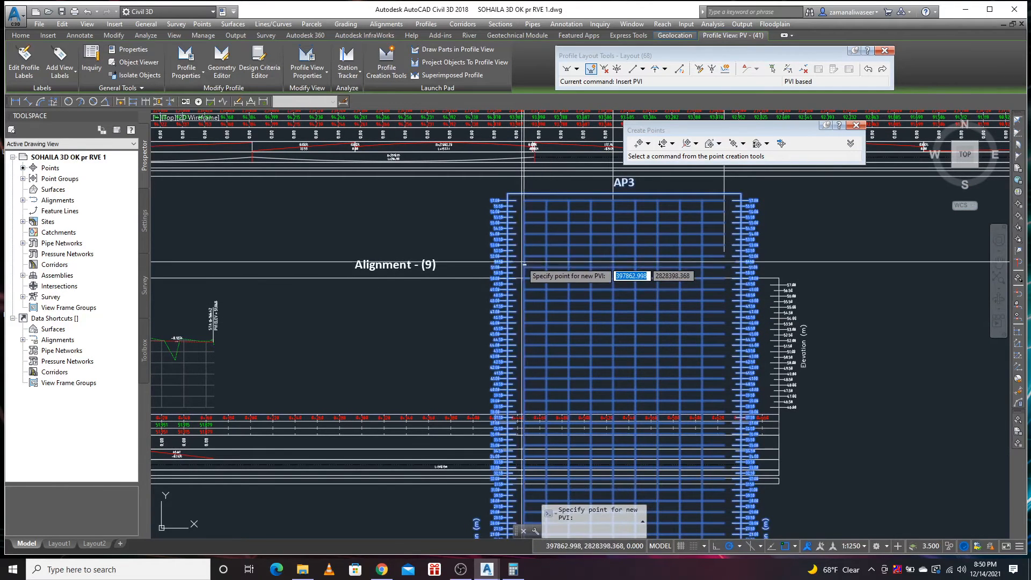
scroll(546, 234, up, 4)
scroll(532, 269, up, 3)
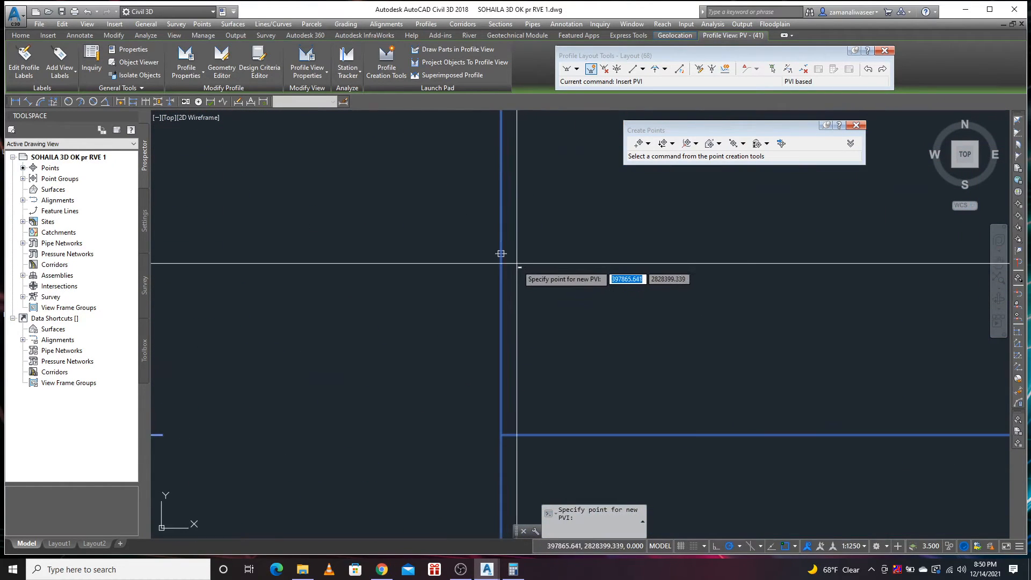
scroll(501, 253, down, 4)
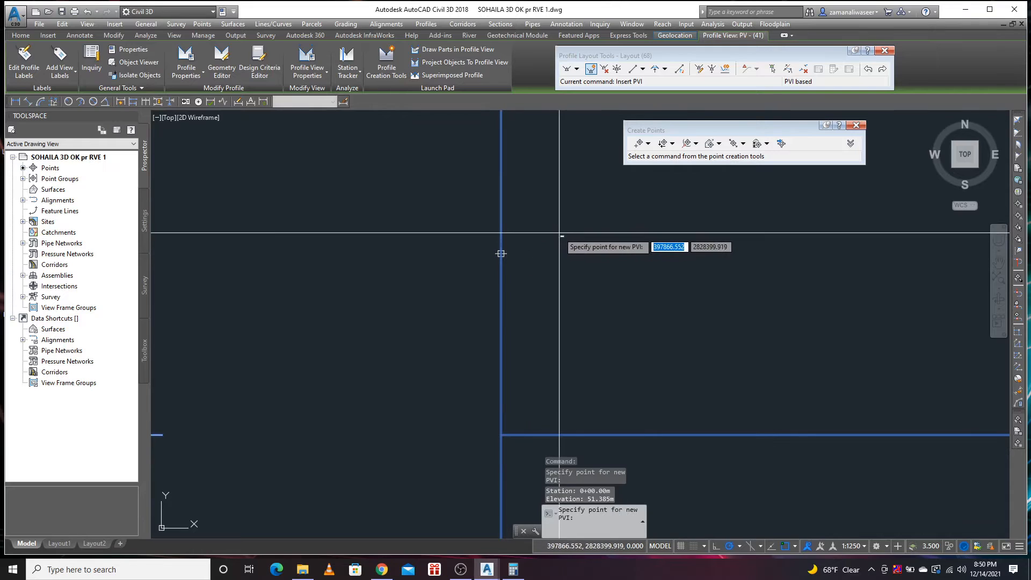
- Insert PVIs in the AP3 profile at stations 0+080.00 (elevation 52.386 m) and 0+179.87 (52.402 m), and end PVI insertion
scroll(475, 296, down, 5)
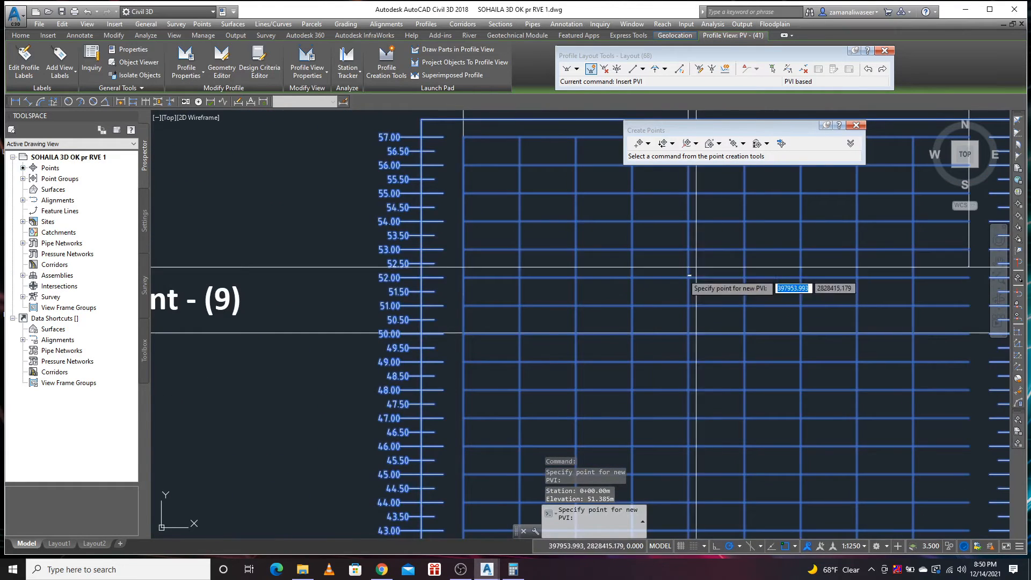
scroll(639, 301, up, 5)
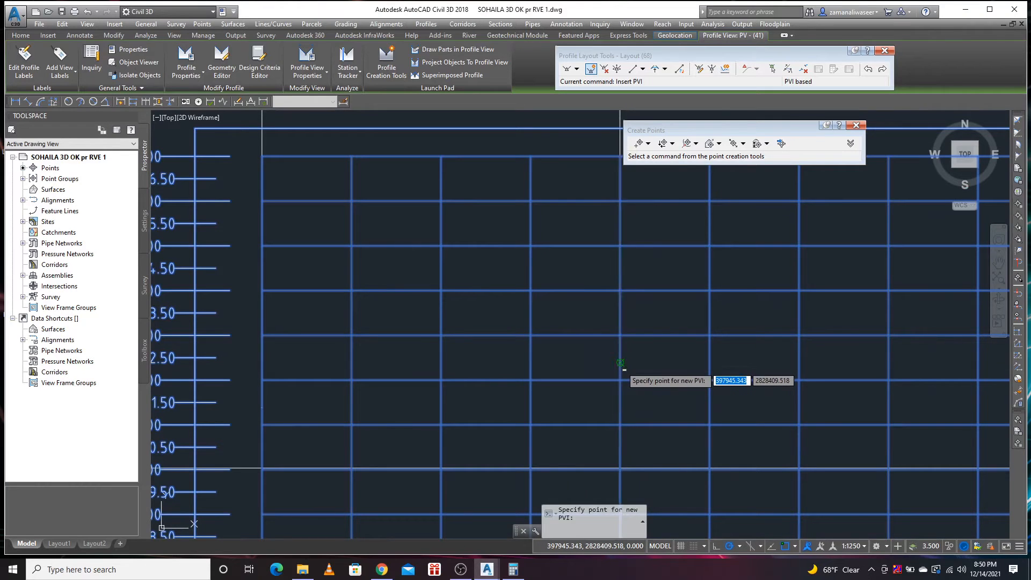
click(622, 367)
scroll(623, 352, down, 5)
scroll(648, 348, up, 5)
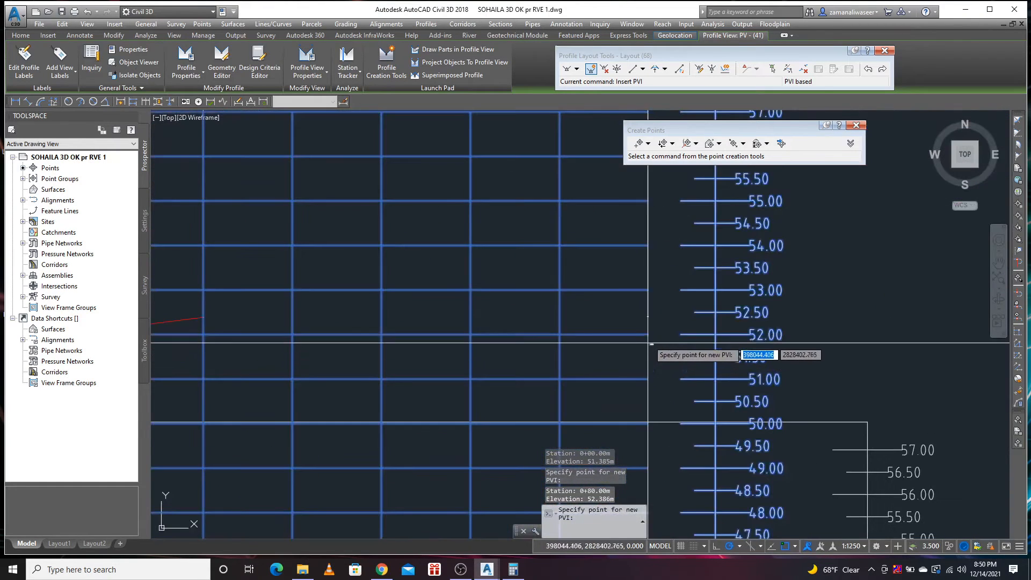
click(650, 323)
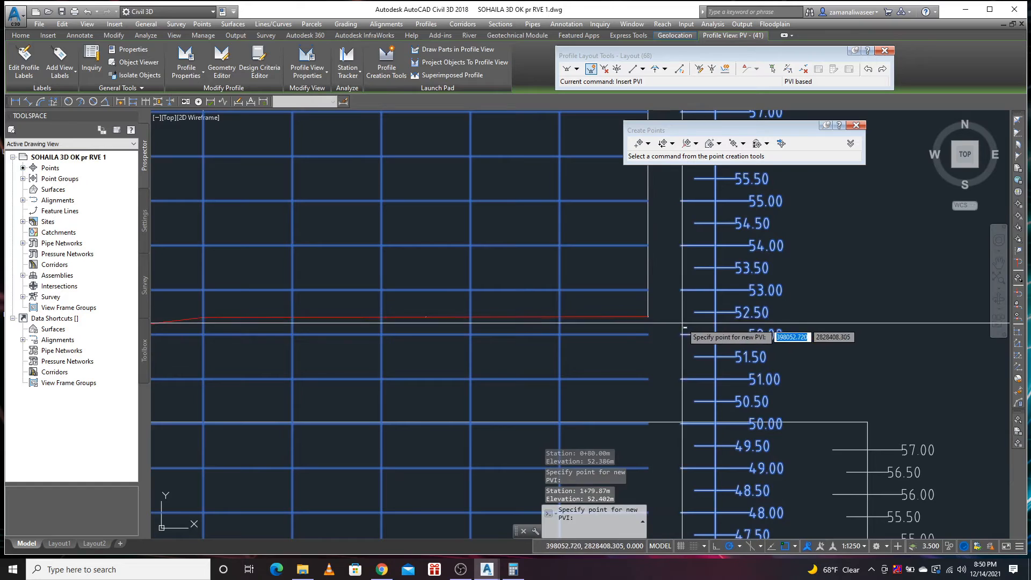
scroll(650, 322, down, 5)
key(Return)
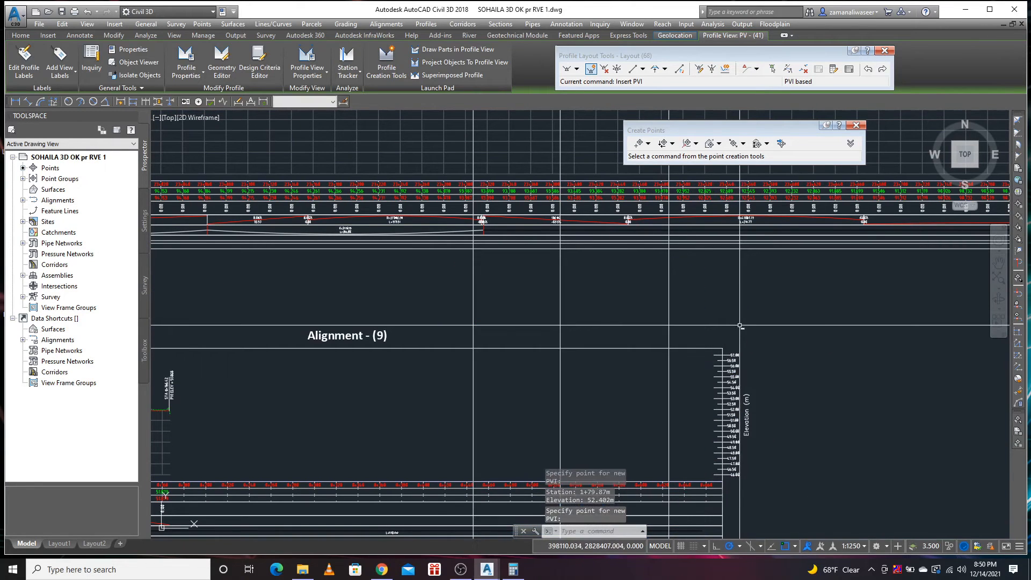
scroll(576, 257, down, 8)
scroll(572, 313, up, 10)
middle_drag(583, 262, 589, 313)
key(Escape)
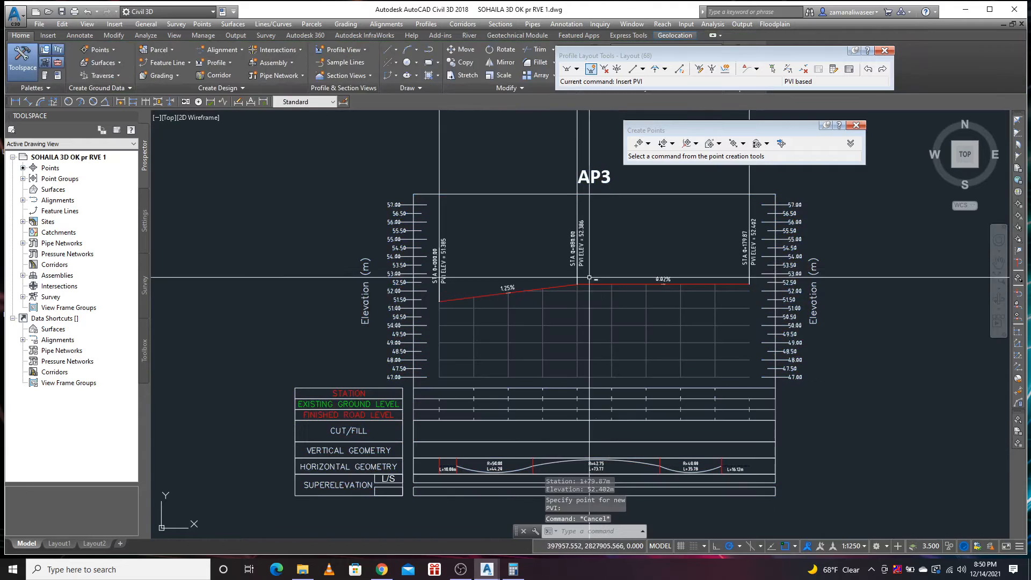
- Add a free parabolic vertical curve about 39 m long at the AP3 profile's PVI at station 0+080.00
scroll(608, 270, up, 5)
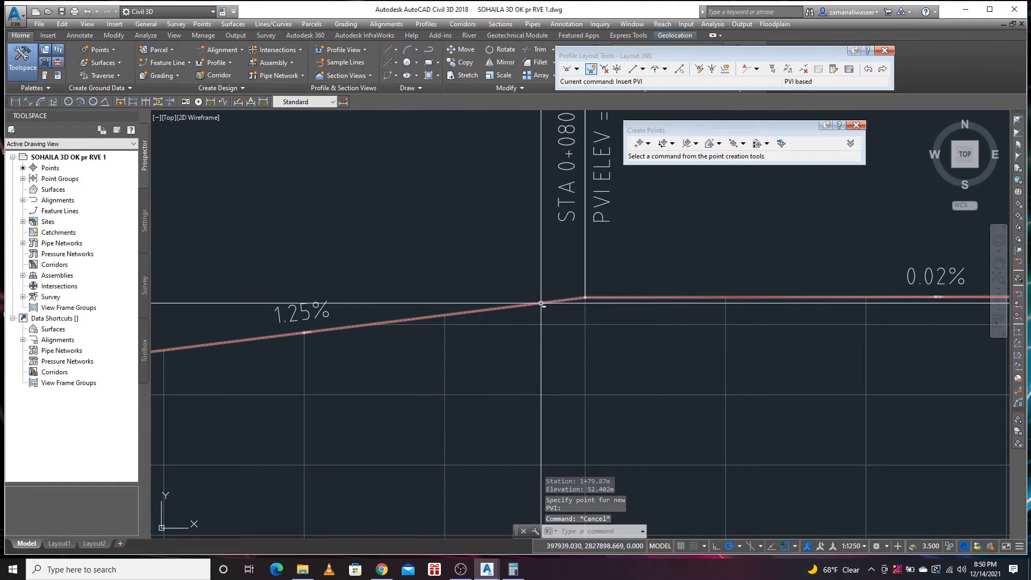
click(665, 70)
click(699, 156)
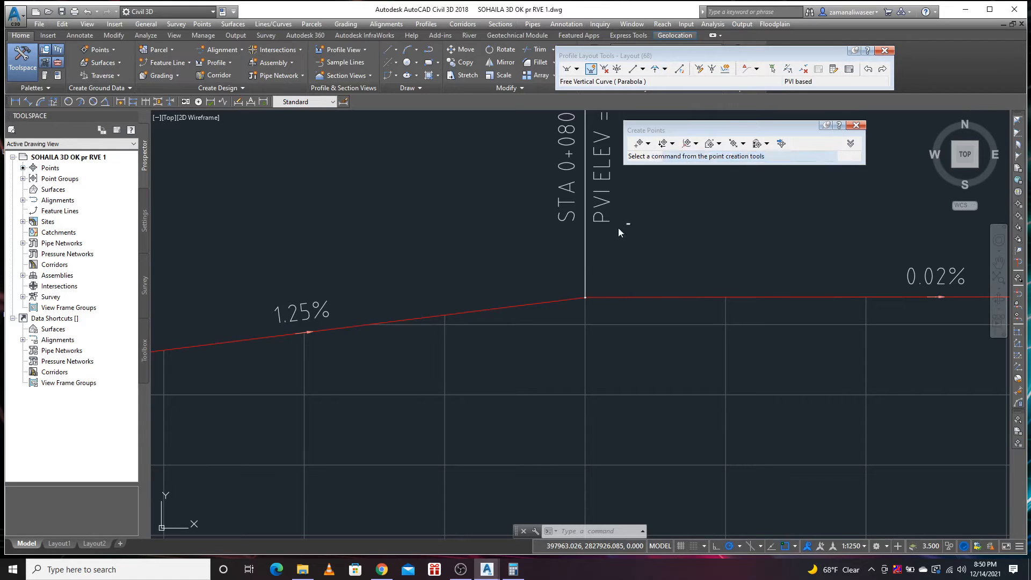
click(621, 297)
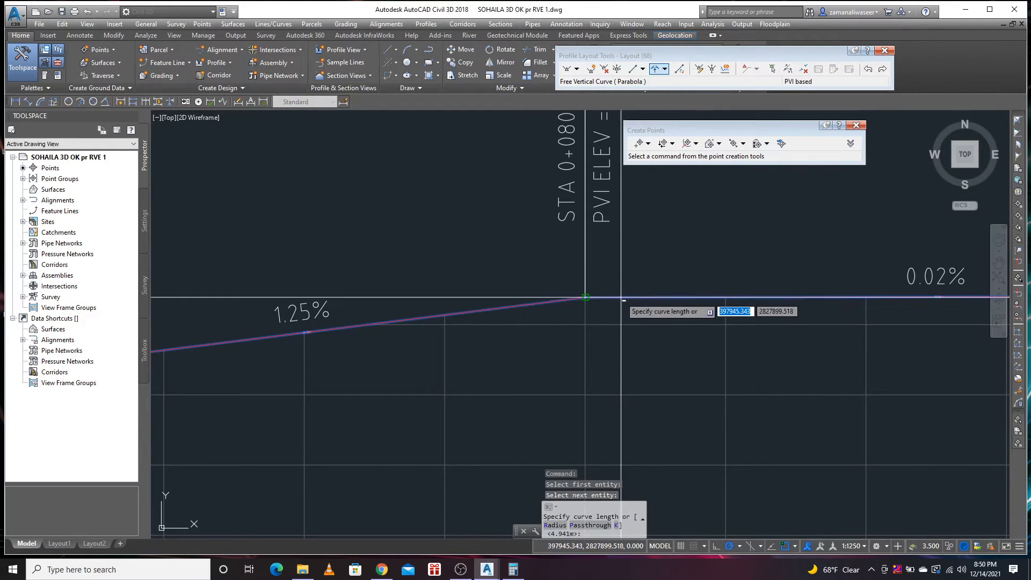
click(588, 298)
scroll(492, 304, down, 5)
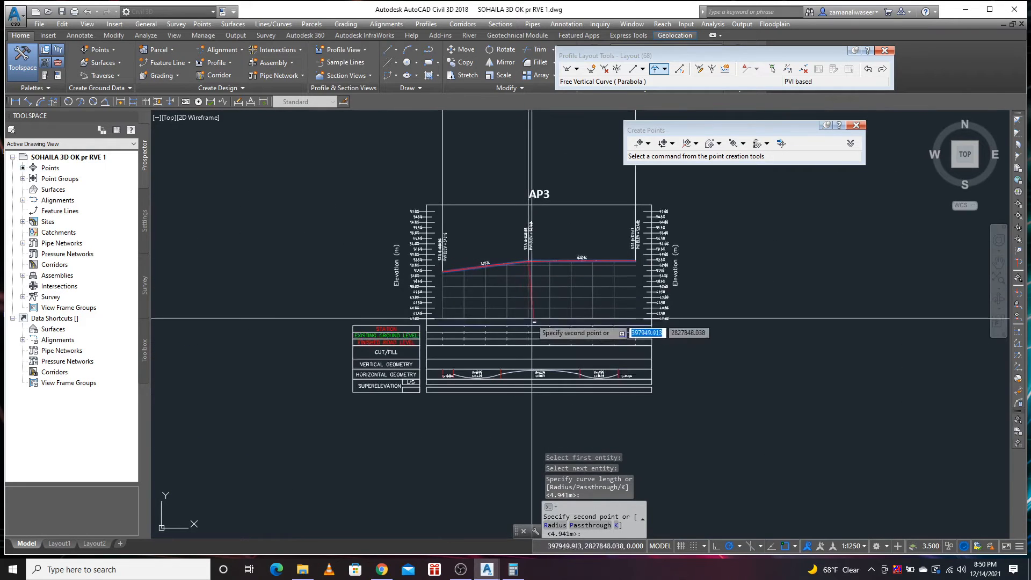
click(511, 300)
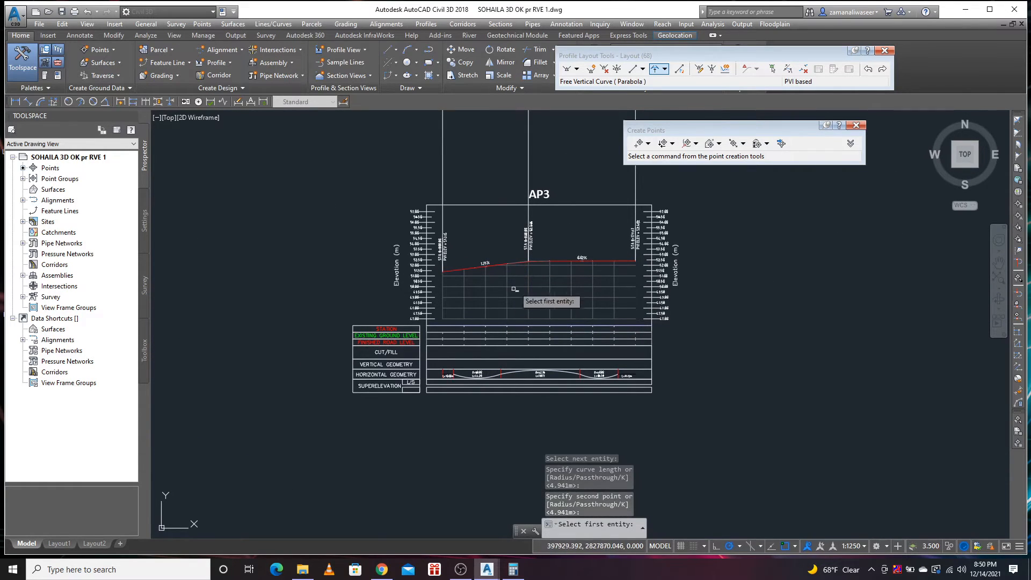
scroll(518, 270, up, 5)
key(Escape)
scroll(523, 249, down, 5)
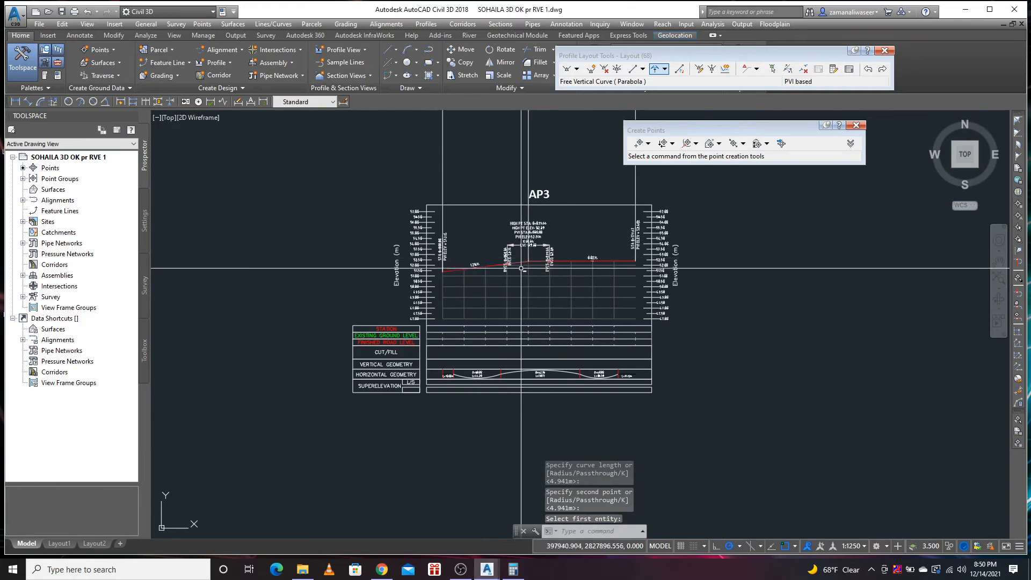
- Stretch the start of the AP3 vertical curve to station 0+060.00, making the curve 40 m long
scroll(534, 210, up, 7)
click(534, 212)
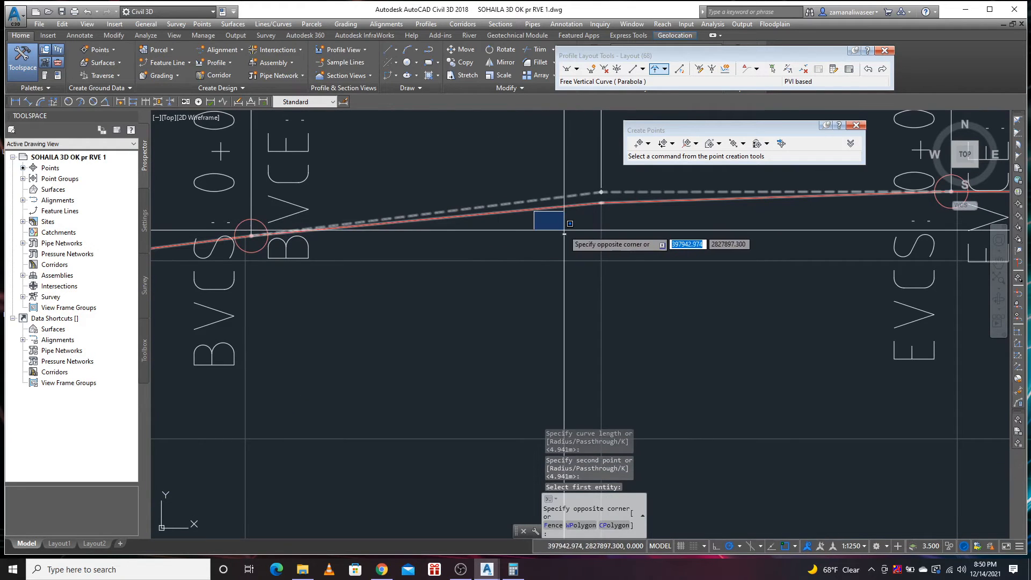
click(525, 210)
scroll(525, 210, down, 5)
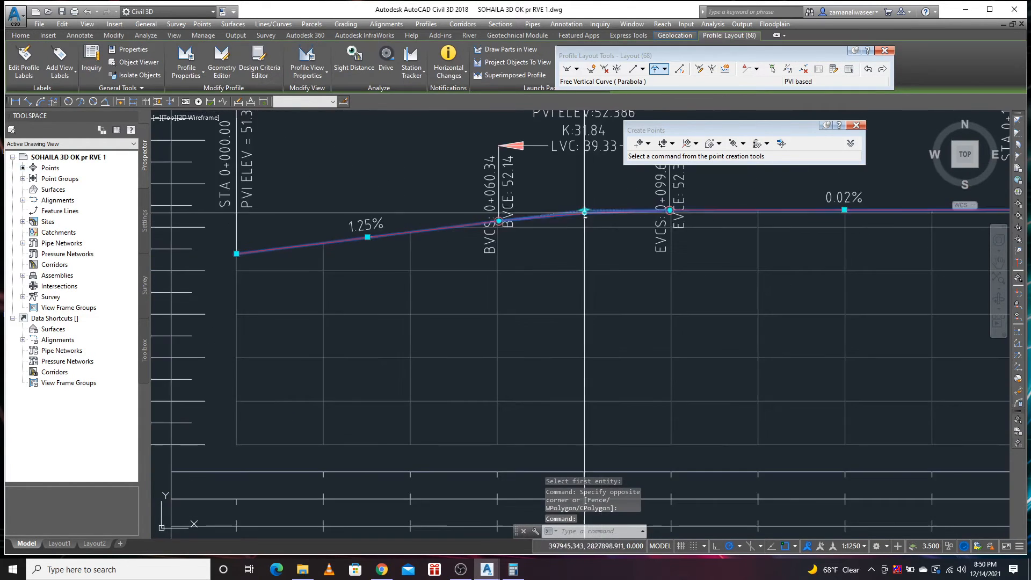
scroll(485, 200, up, 5)
click(484, 197)
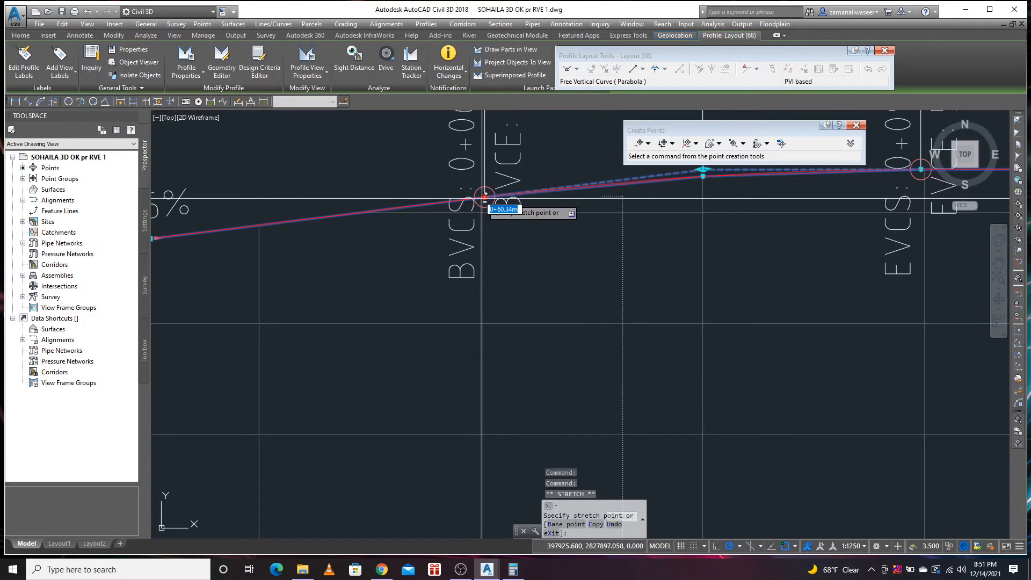
scroll(484, 193, down, 5)
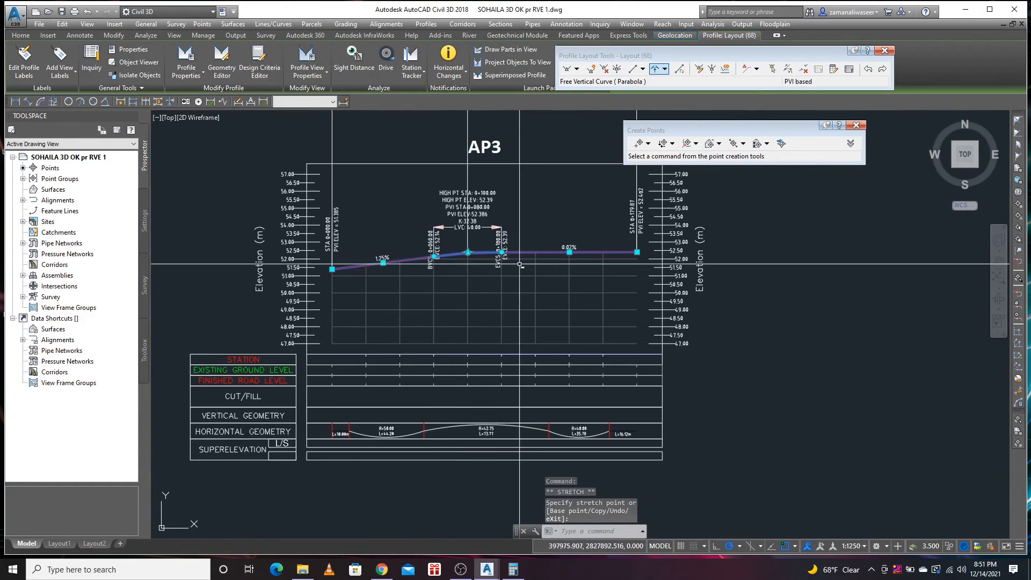
scroll(479, 237, up, 3)
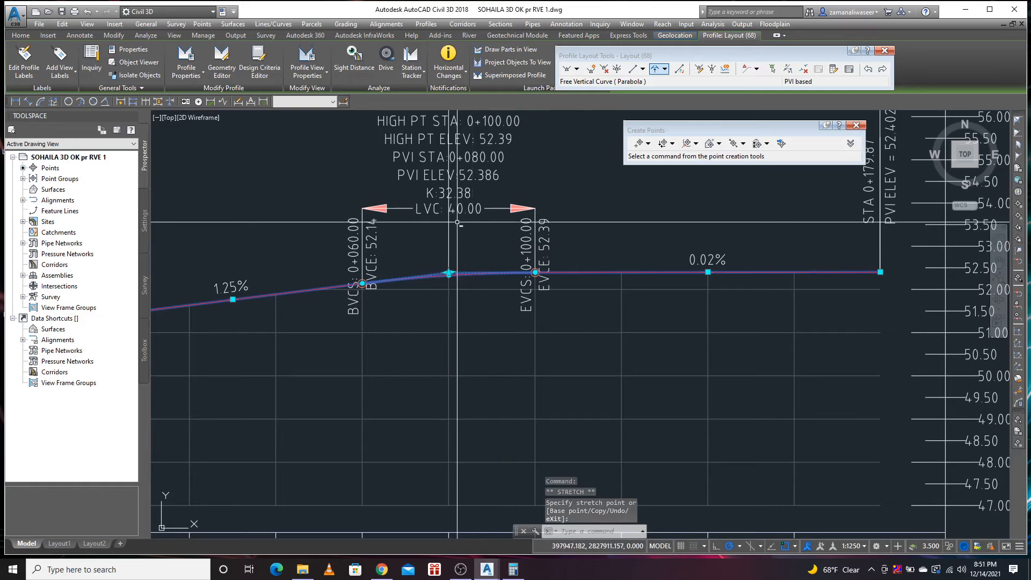
key(Escape)
scroll(549, 294, down, 5)
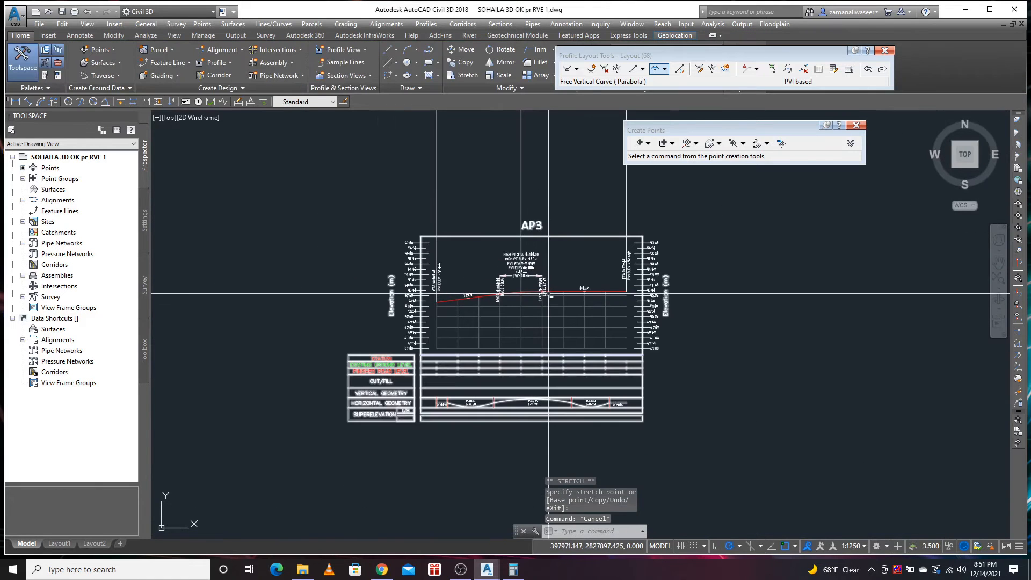
- Delete the projected-point labels and their long vertical lines from the AP3 and AP2 profile views
scroll(543, 282, down, 5)
scroll(387, 282, up, 2)
click(604, 280)
click(524, 282)
scroll(577, 317, down, 2)
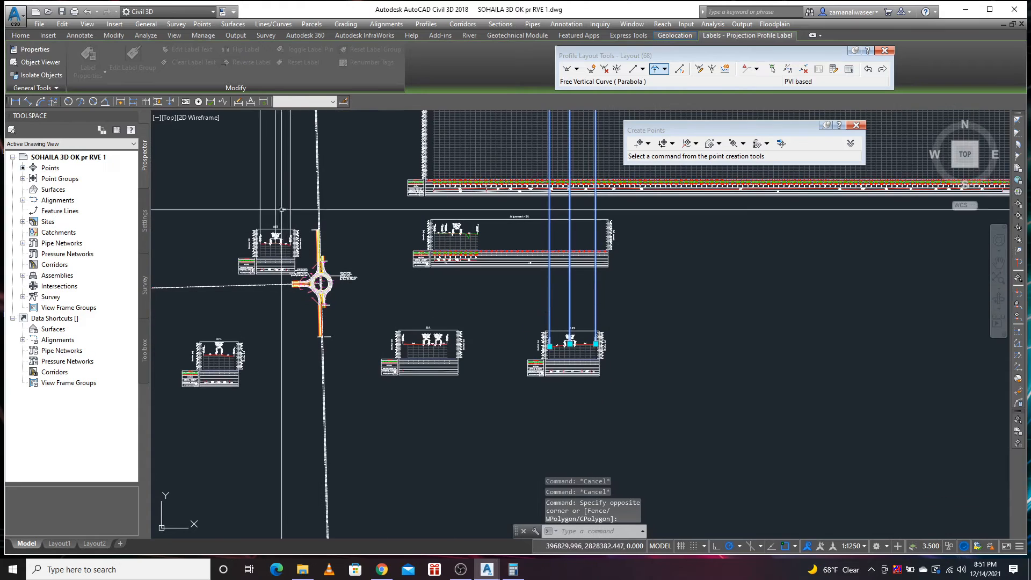
click(309, 181)
click(229, 205)
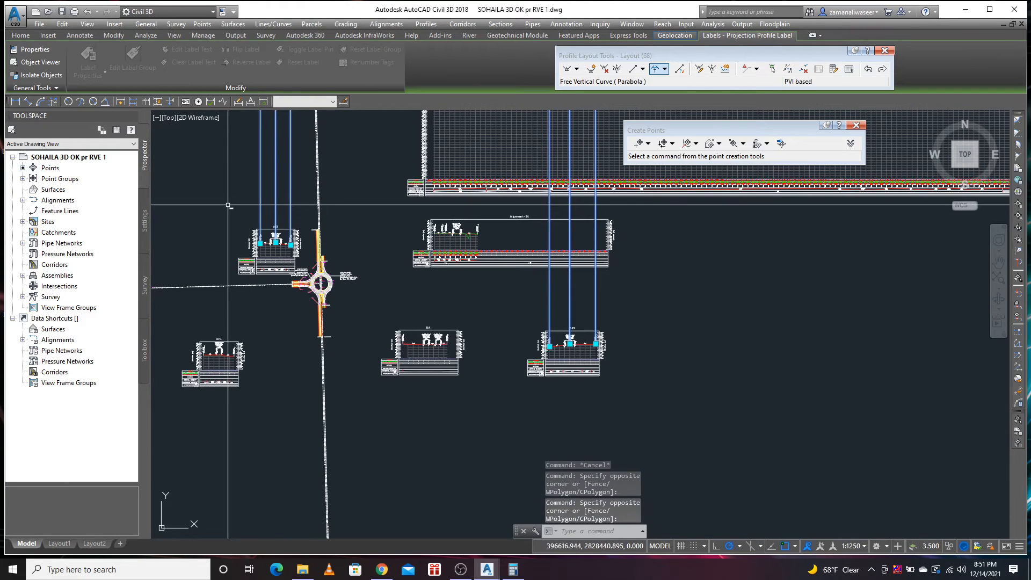
key(Delete)
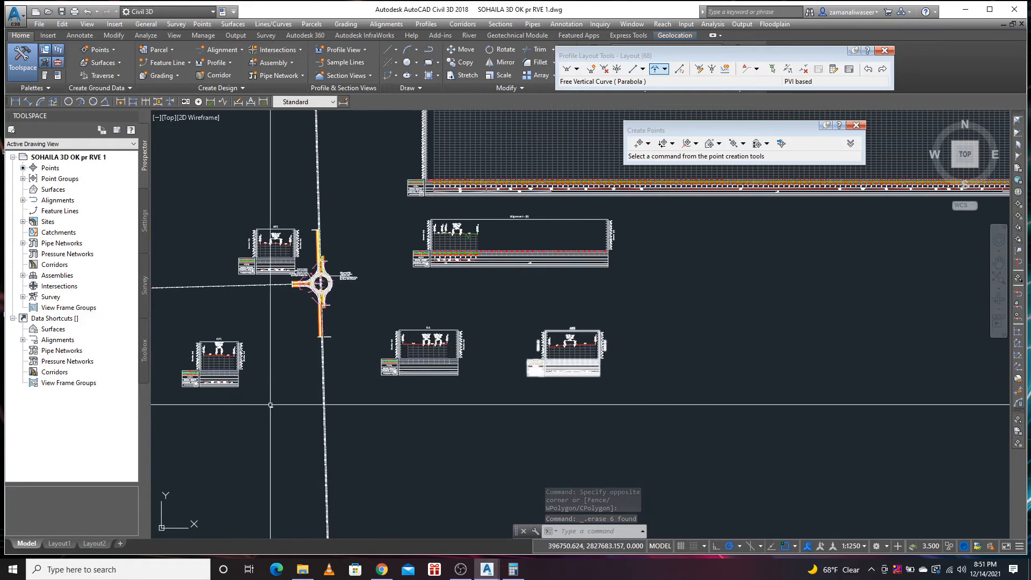
middle_drag(279, 376, 329, 367)
click(622, 349)
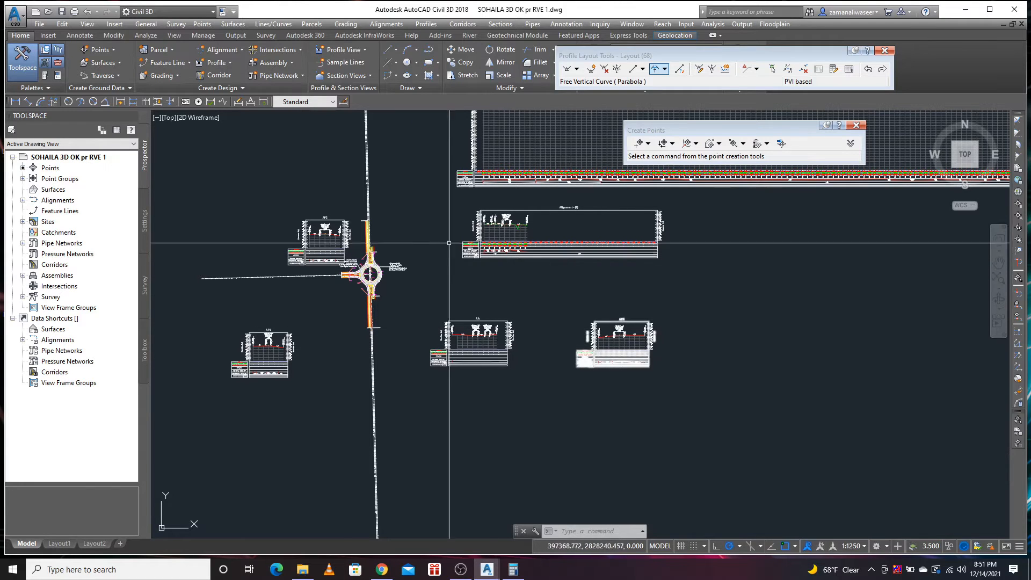
key(Escape)
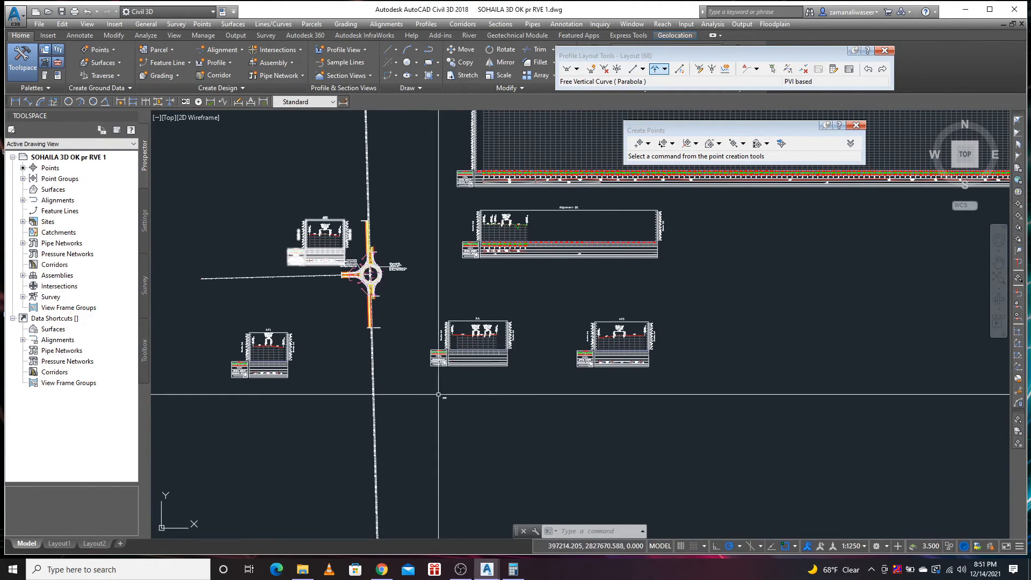
scroll(371, 279, up, 5)
scroll(373, 287, down, 3)
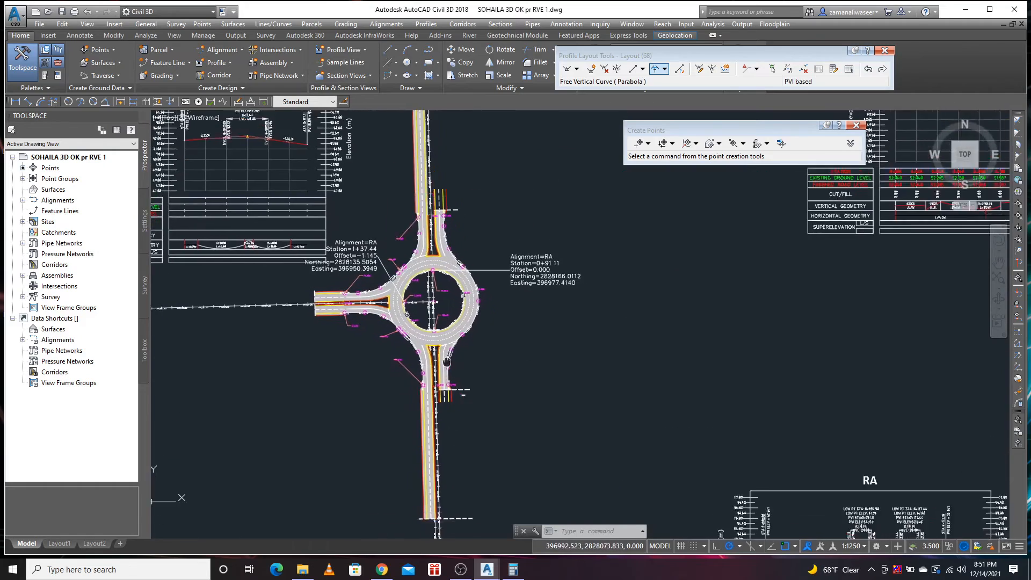
scroll(411, 309, up, 4)
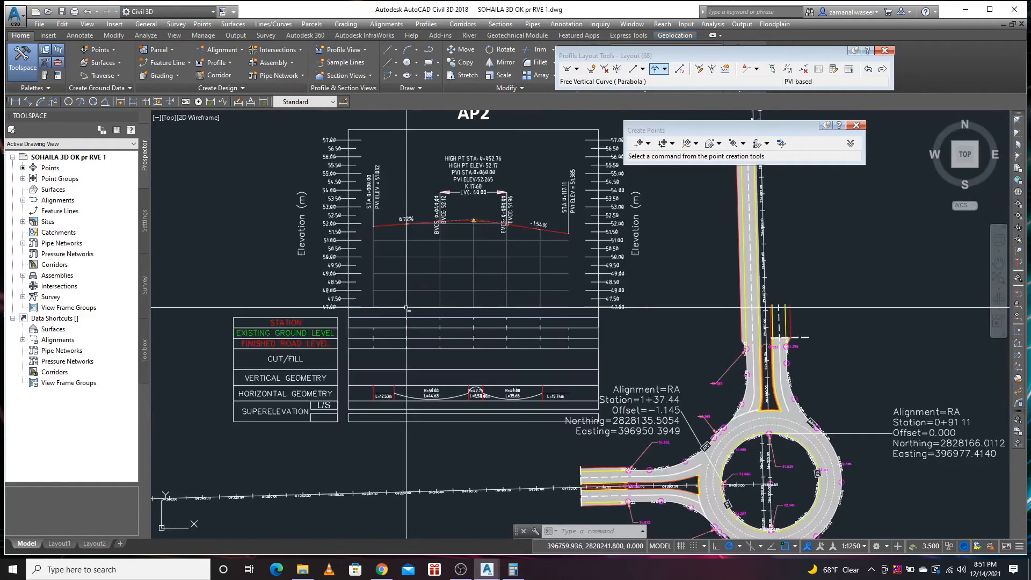
click(346, 318)
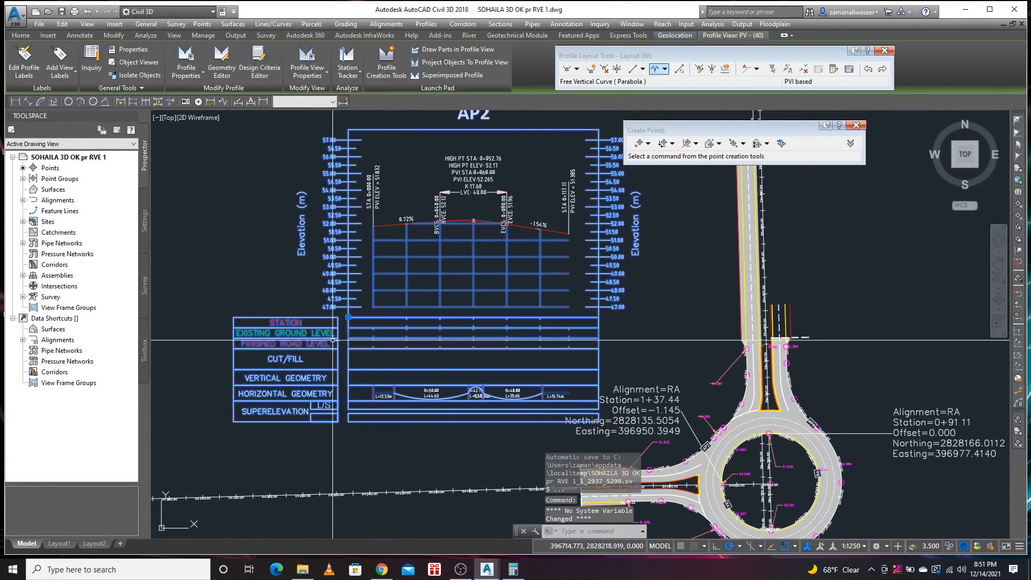
click(348, 318)
scroll(343, 317, down, 5)
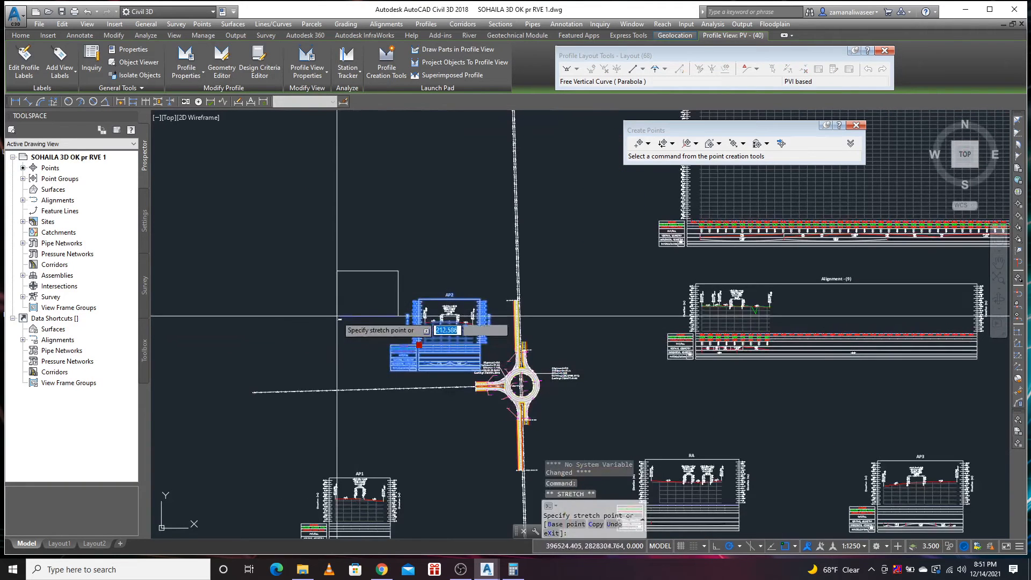
key(Escape)
- Erase all COGO points similar to the one at the western approach's median near station 0+080.00
scroll(483, 408, up, 6)
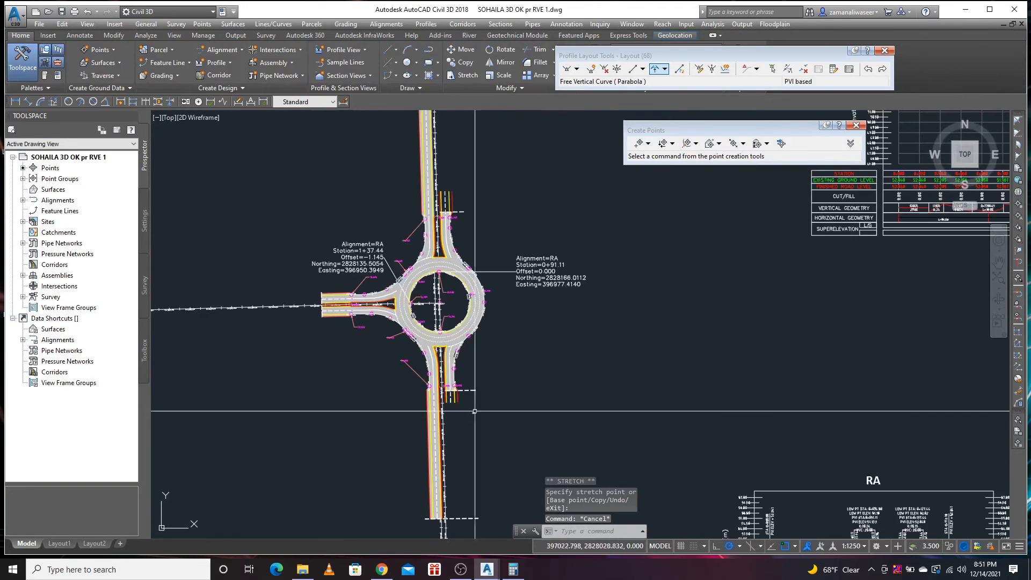
middle_drag(409, 383, 377, 456)
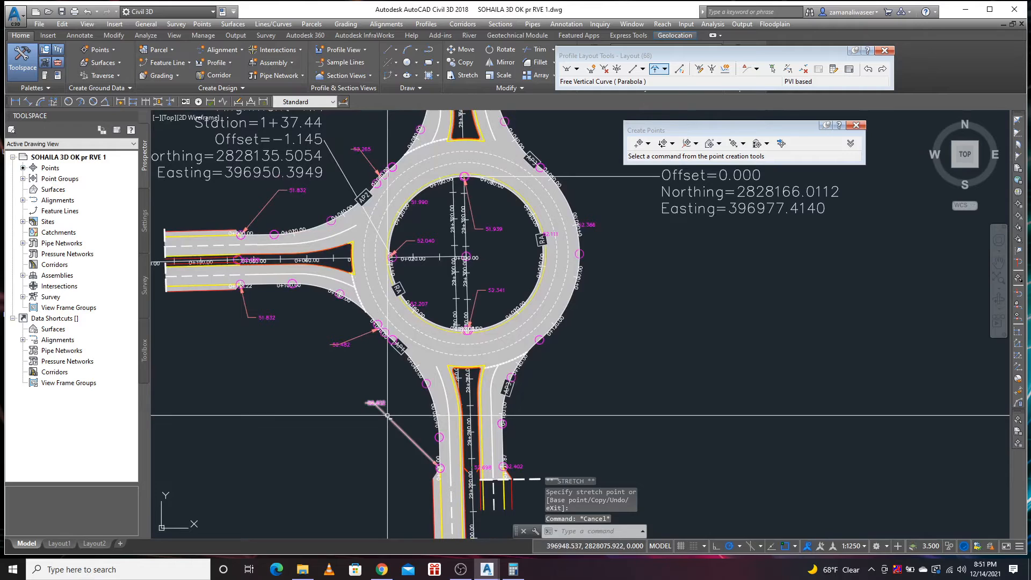
scroll(204, 265, up, 5)
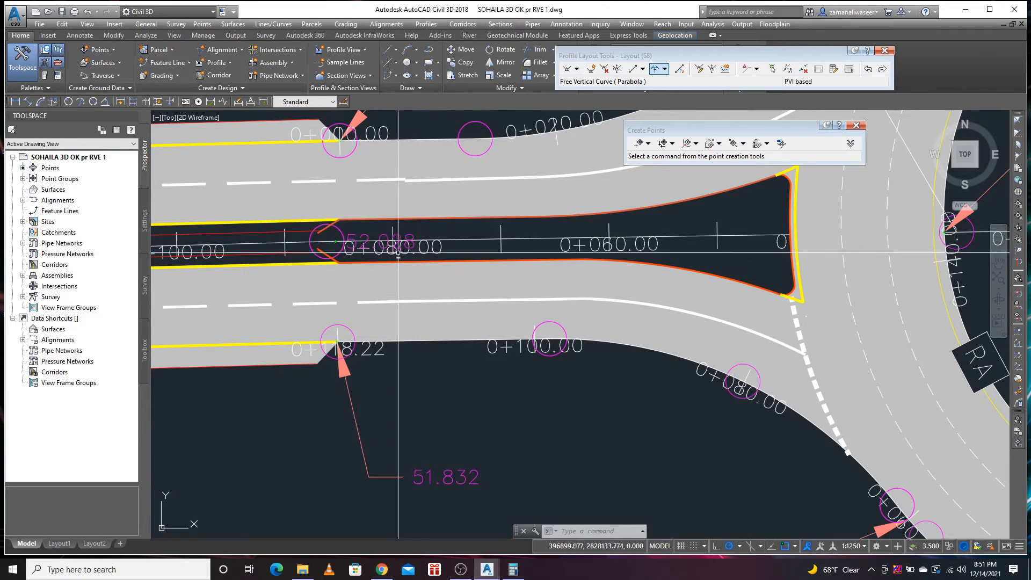
key(Escape)
key(Escape)
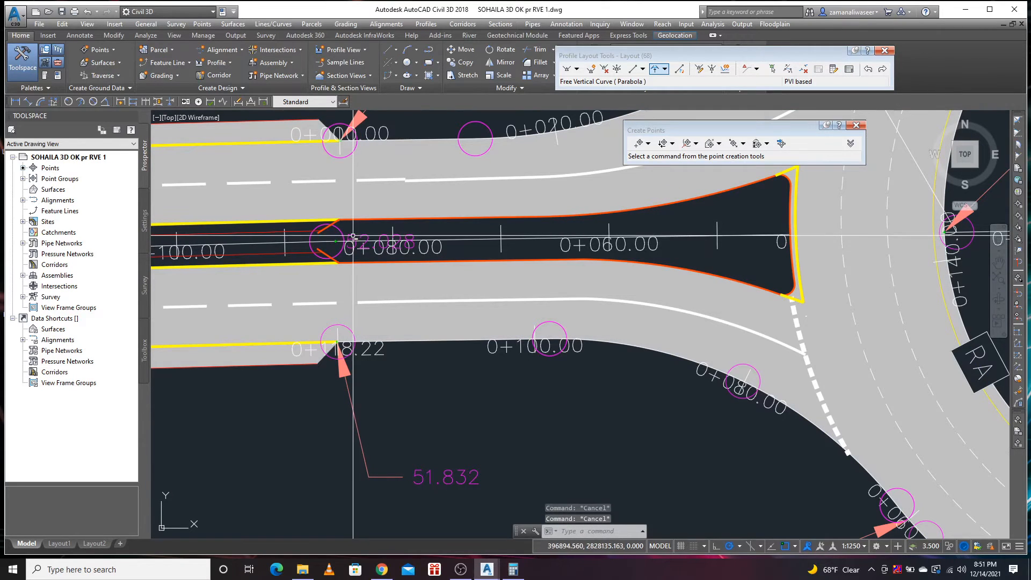
click(352, 235)
scroll(357, 342, down, 4)
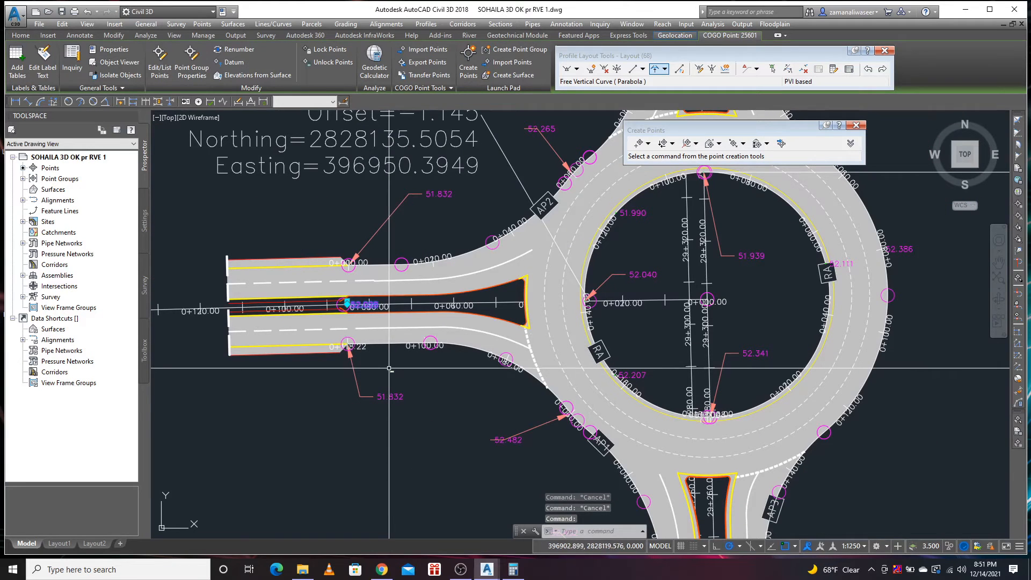
right_click(396, 384)
click(427, 371)
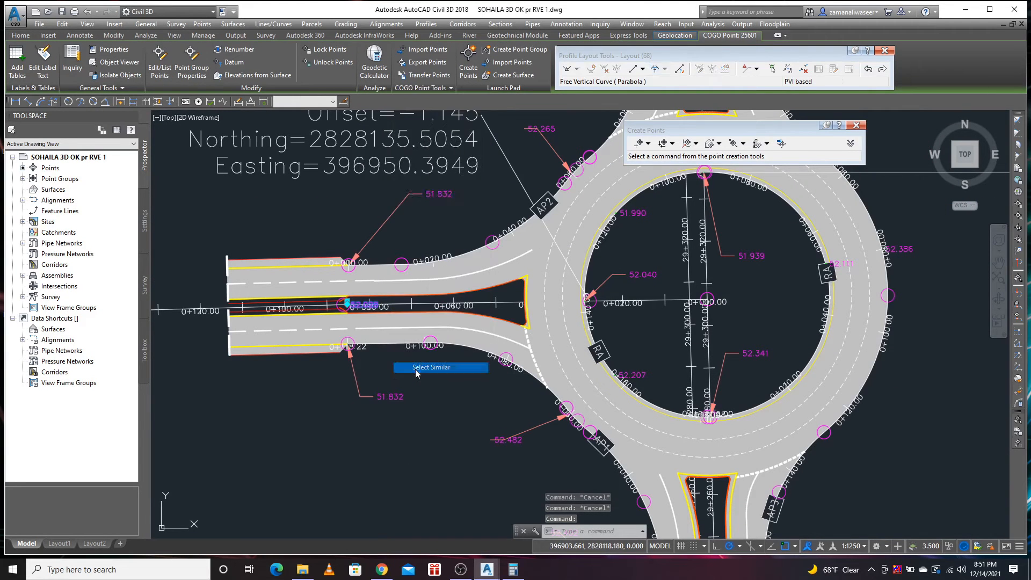
scroll(312, 363, down, 3)
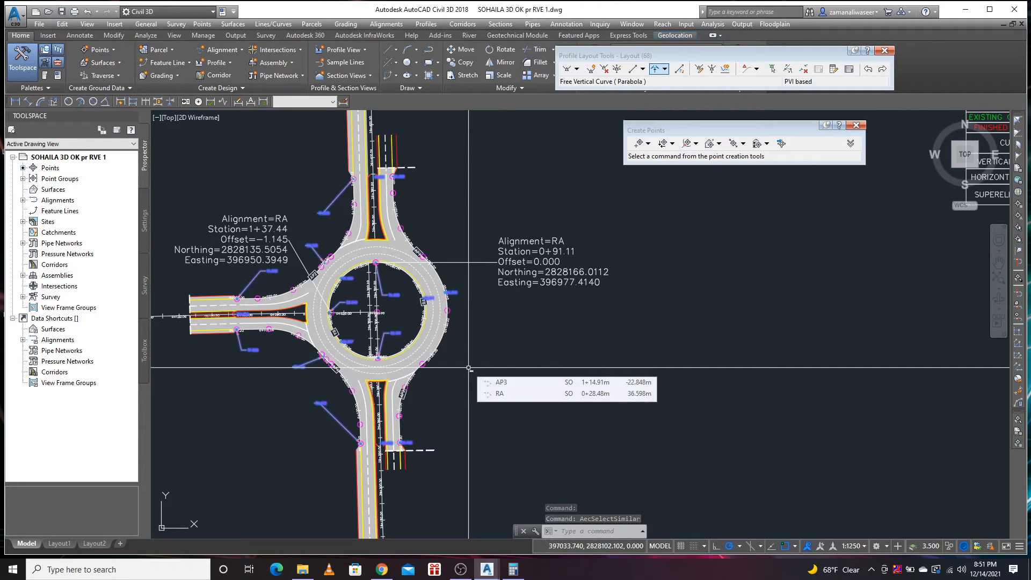
key(Delete)
- Set up station/offset point creation on the western approach's centreline alignment with elevations taken from its Layout (81) profile
scroll(166, 332, up, 4)
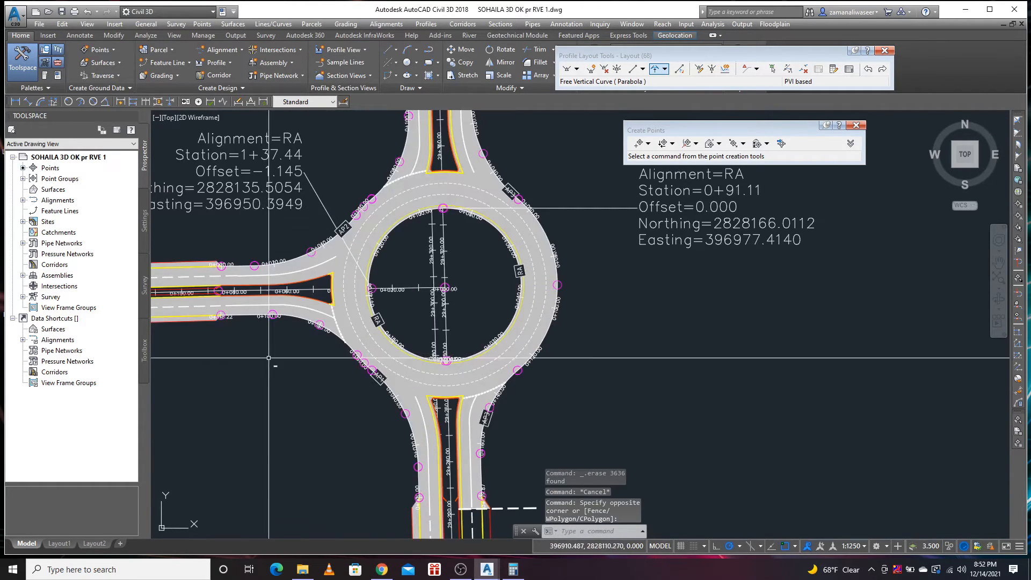
scroll(415, 278, up, 2)
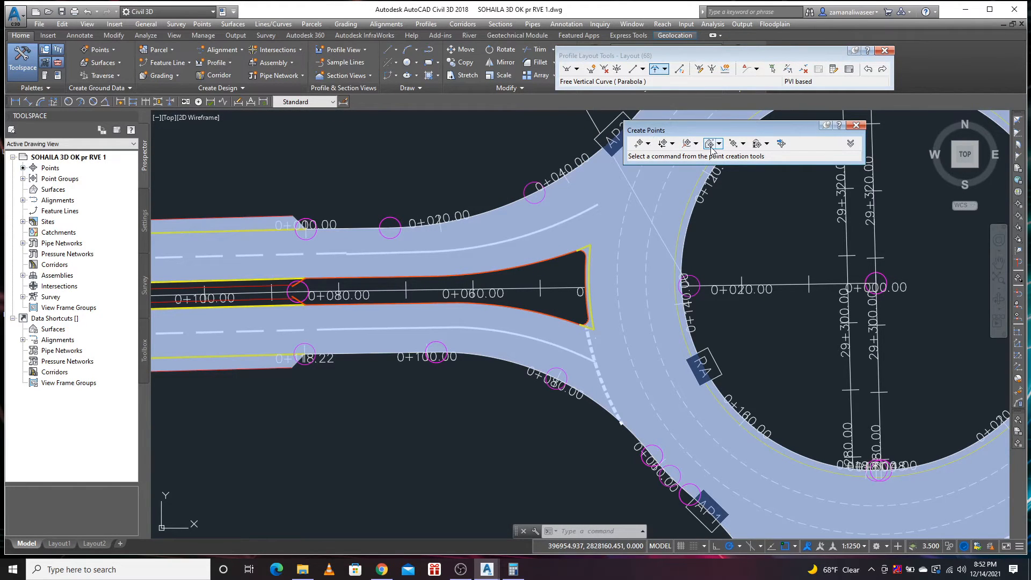
key(Escape)
key(Escape)
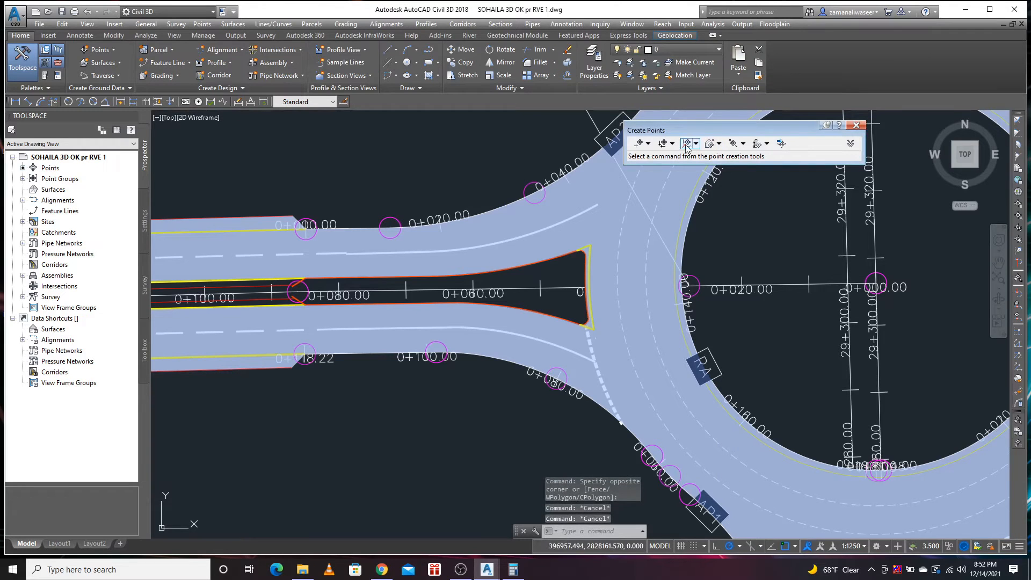
click(696, 144)
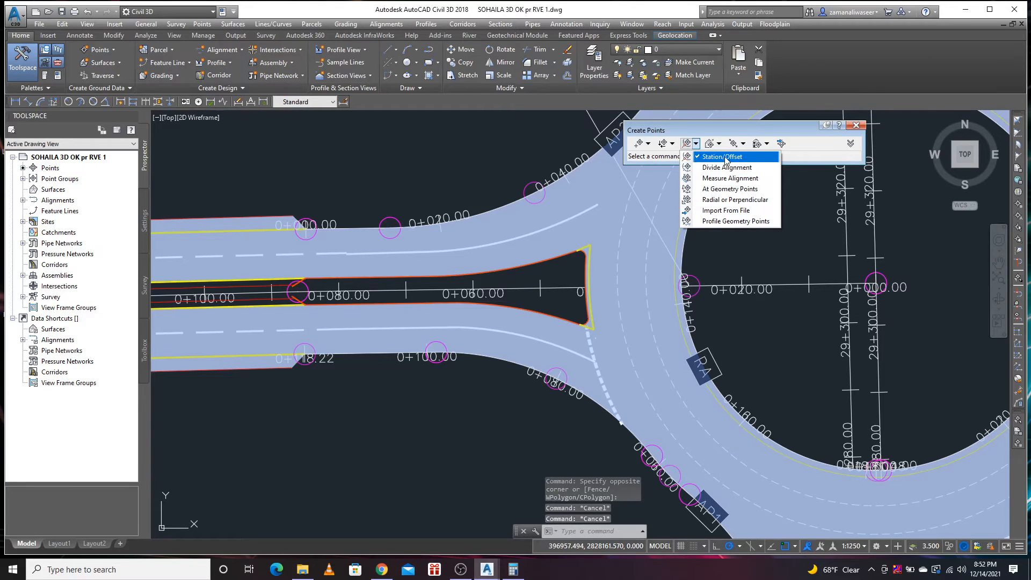
click(722, 158)
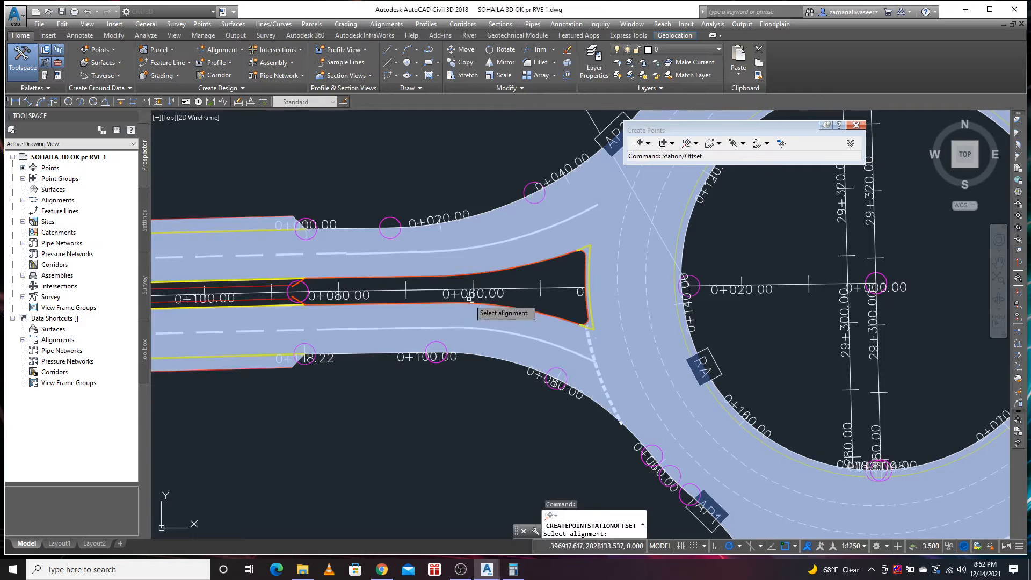
click(431, 291)
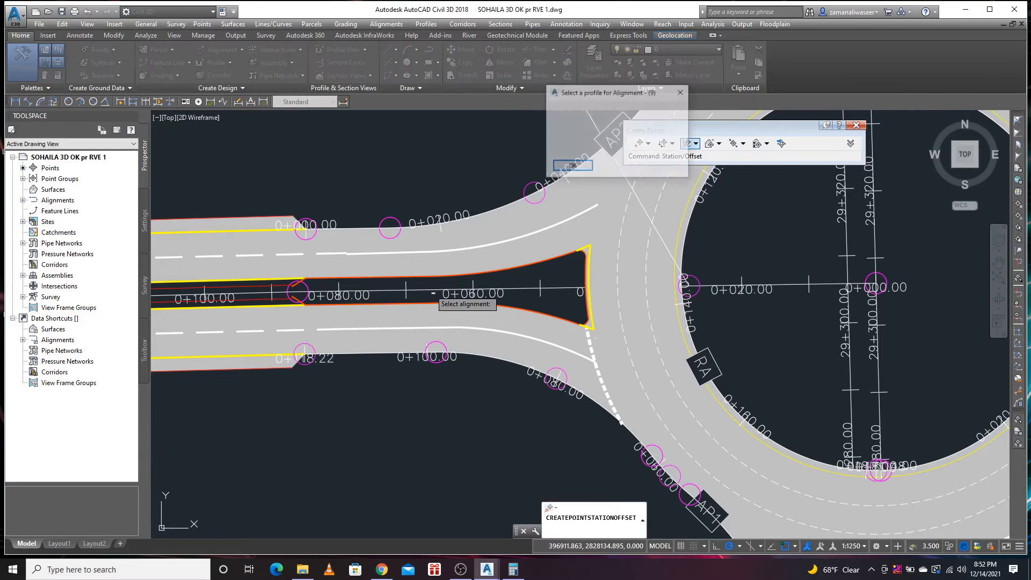
click(589, 115)
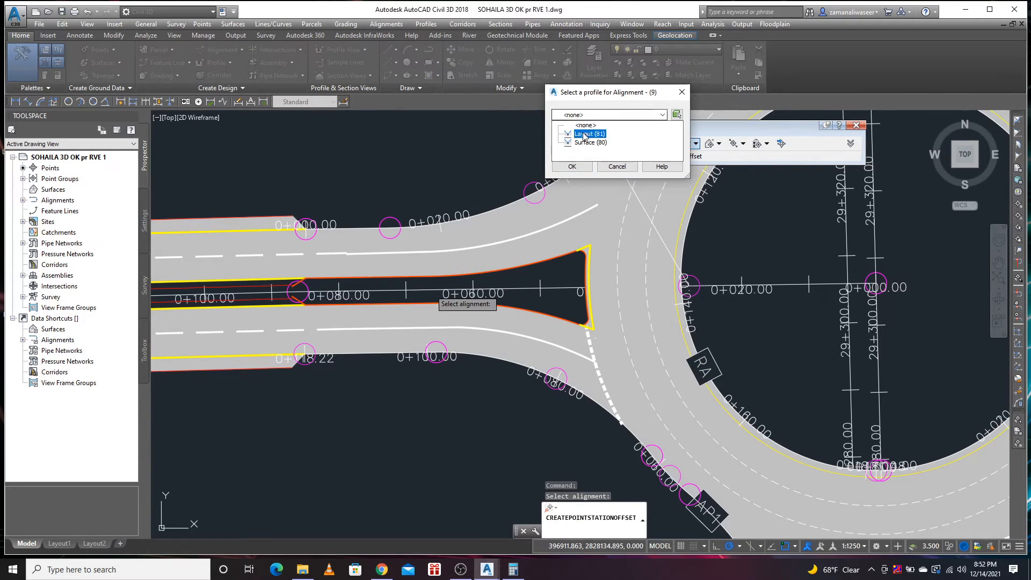
click(589, 133)
click(573, 166)
- Create a point at the median's north-west corner near station 0+085, with the 1.999 m offset measured from median edge to centreline and the default description
scroll(317, 328, up, 2)
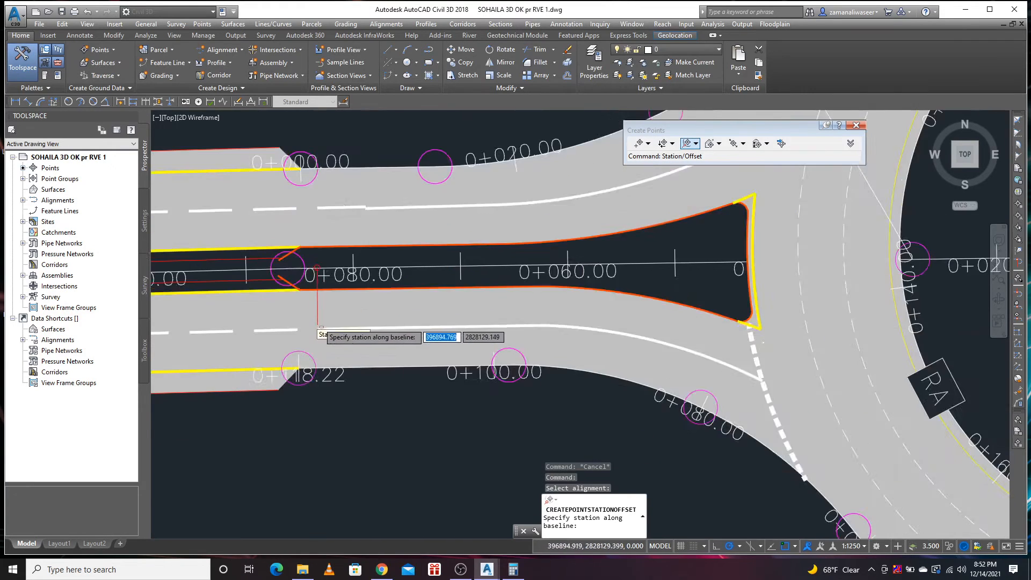
scroll(317, 326, up, 2)
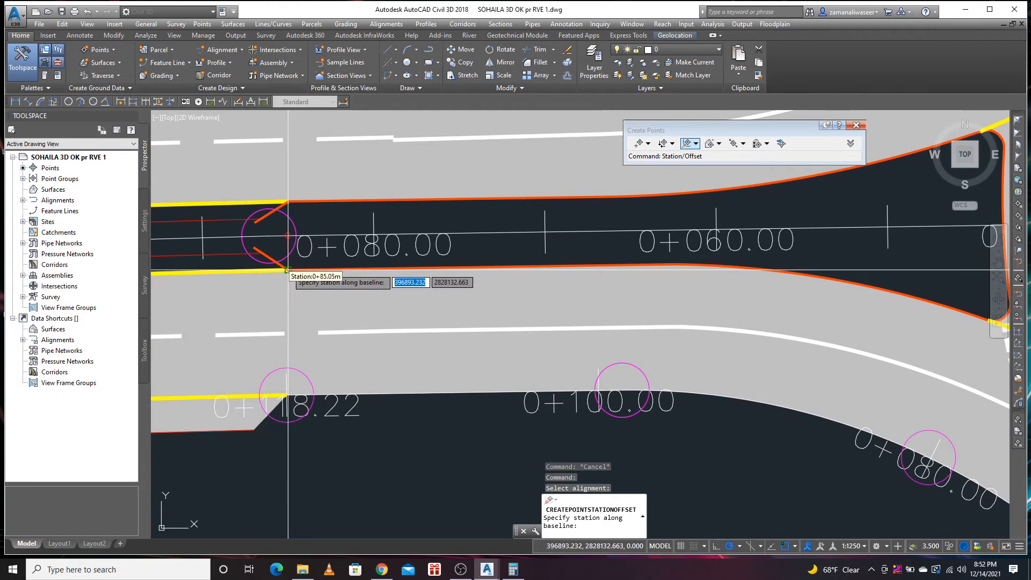
click(288, 269)
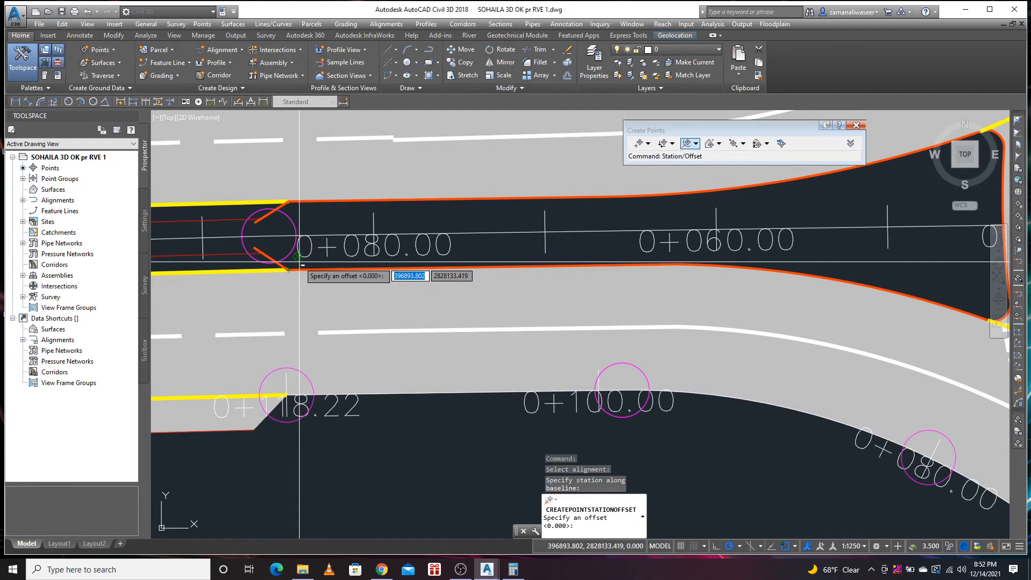
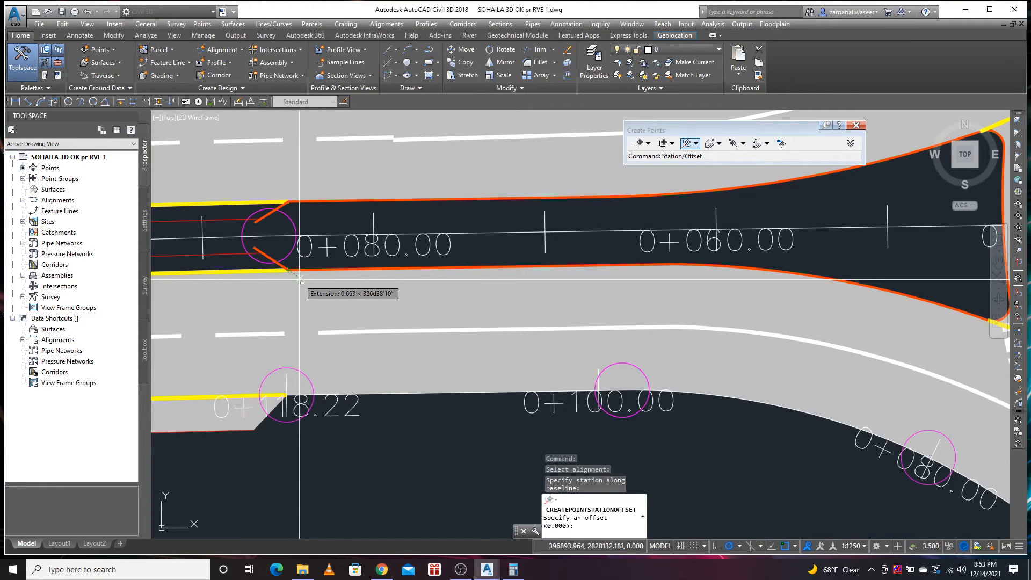
scroll(289, 265, up, 4)
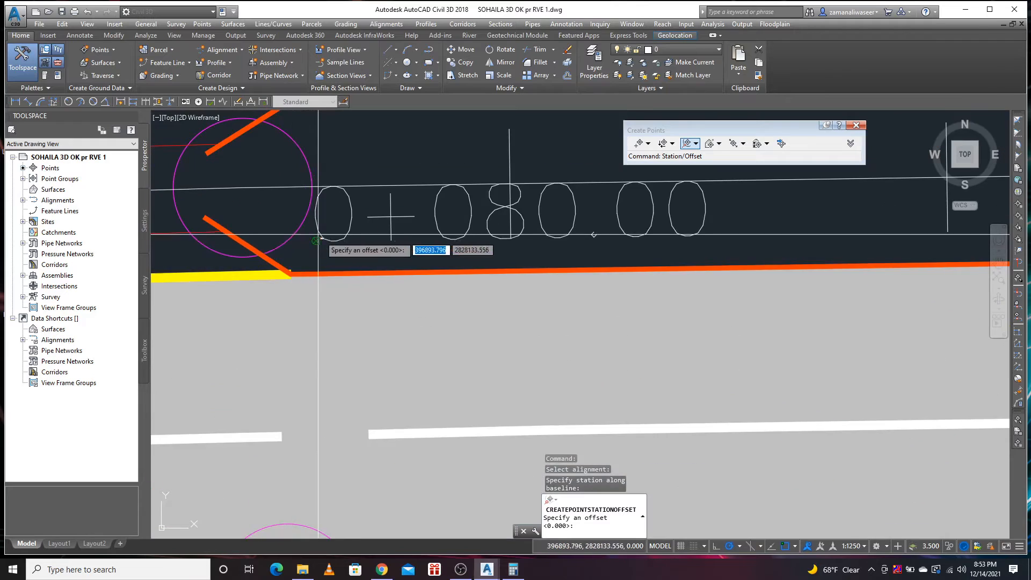
click(291, 274)
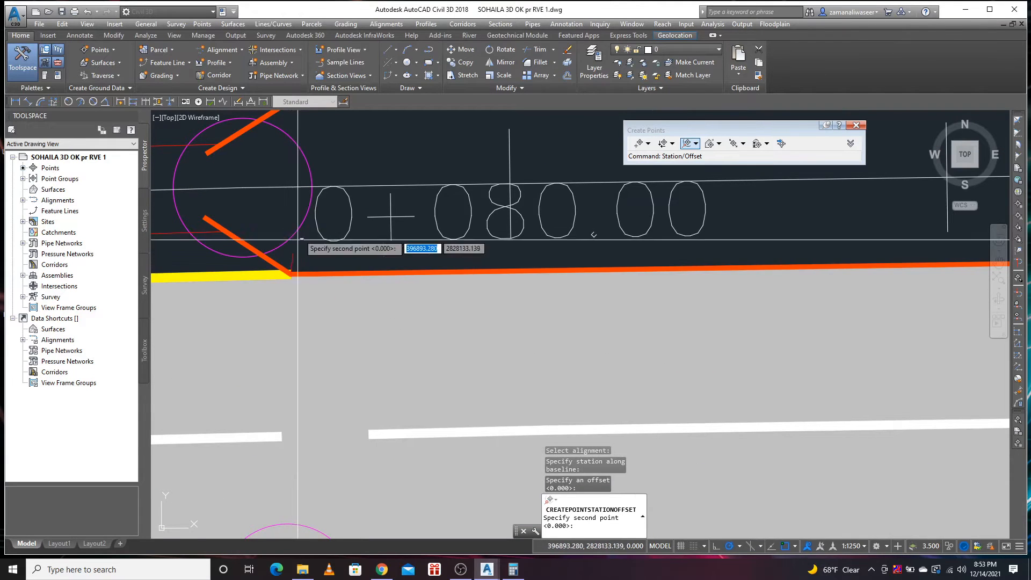
click(290, 190)
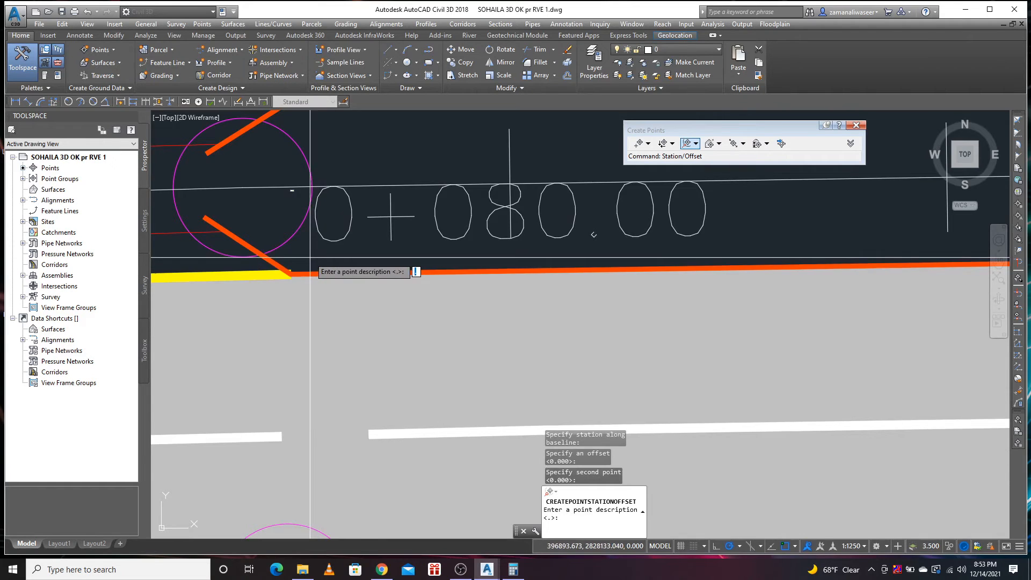
scroll(319, 265, down, 3)
scroll(319, 231, up, 5)
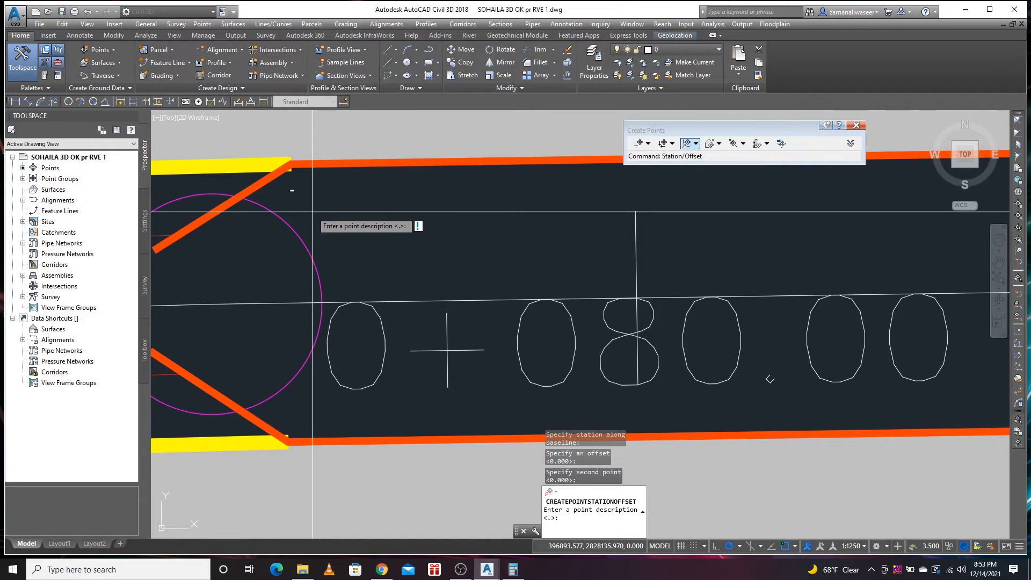
key(Return)
- Create two points on the median's northern edge, at station 0+072.24 and where the edge starts curving, with offset 1.999 m and default descriptions
scroll(314, 275, down, 2)
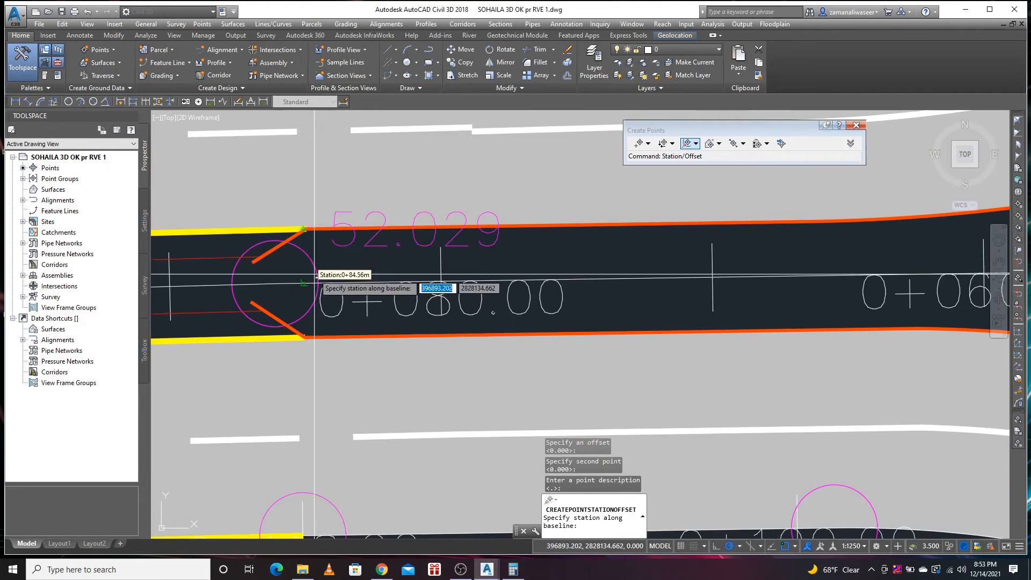
scroll(389, 262, down, 3)
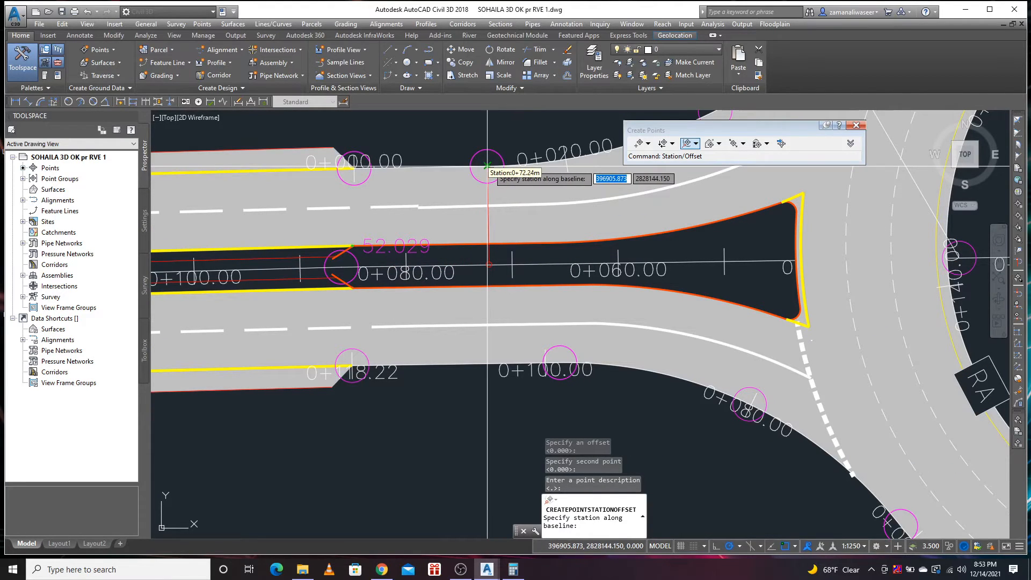
click(487, 165)
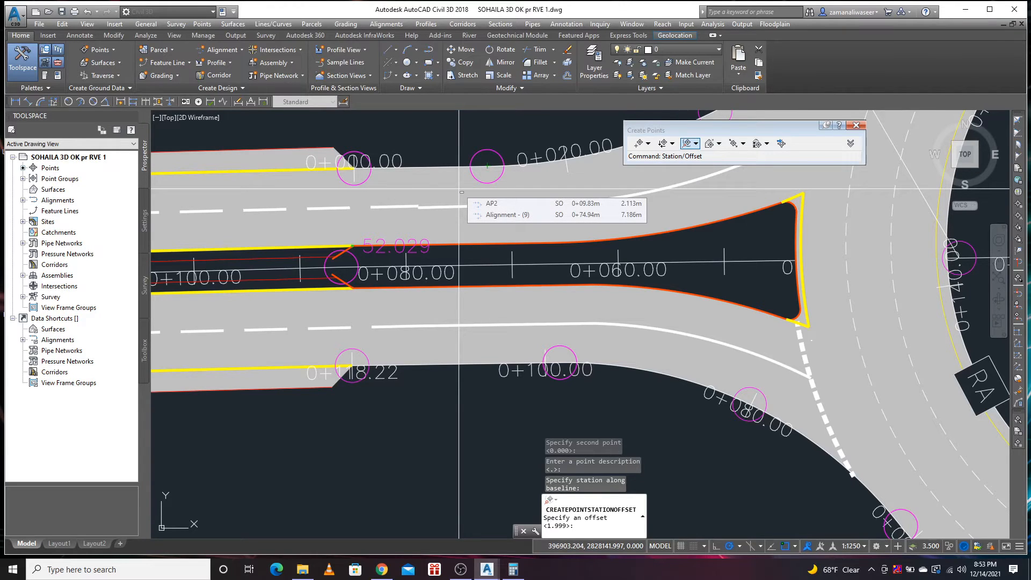
key(Return)
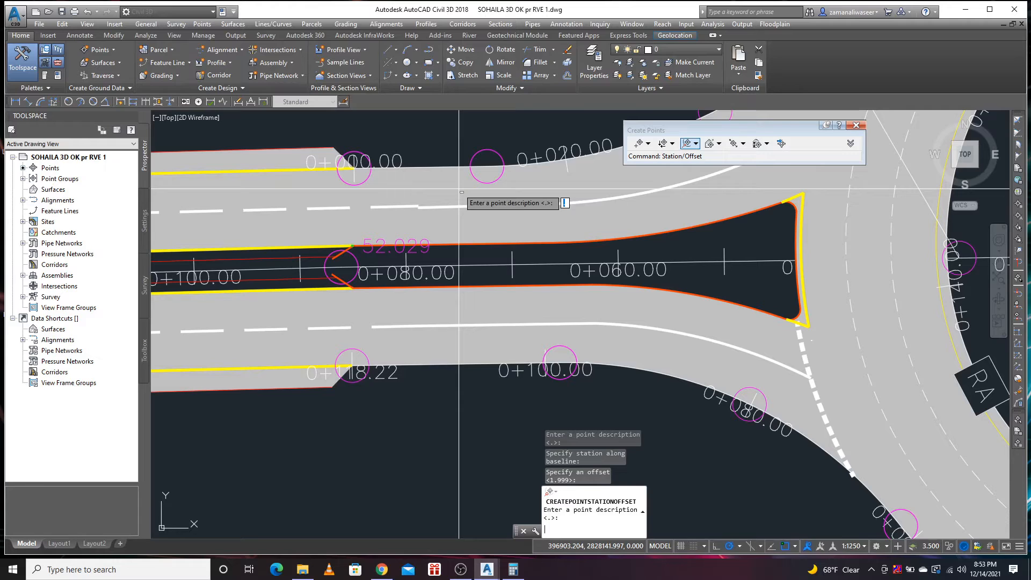
key(Return)
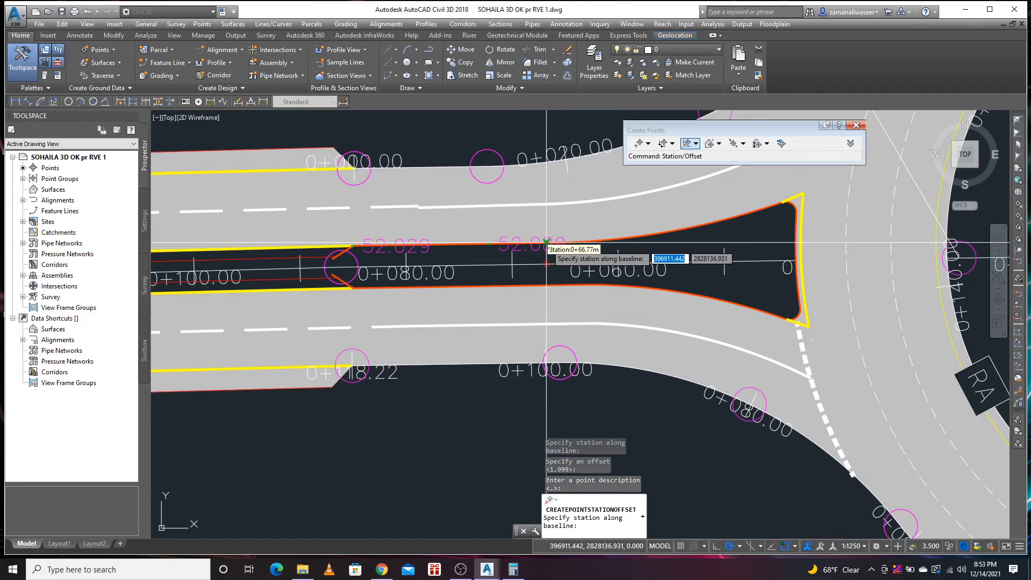
click(575, 243)
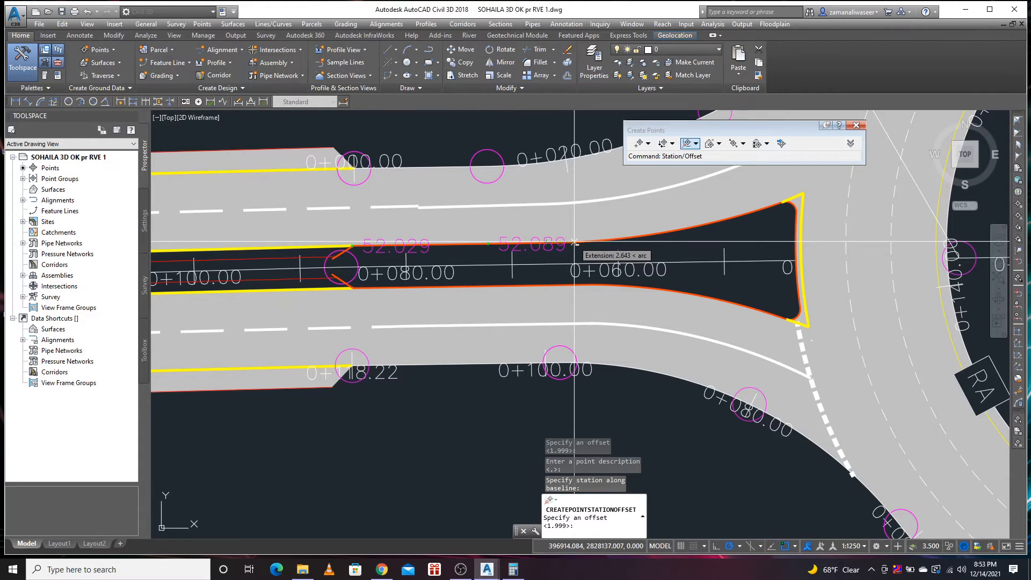
key(Return)
key(Return)
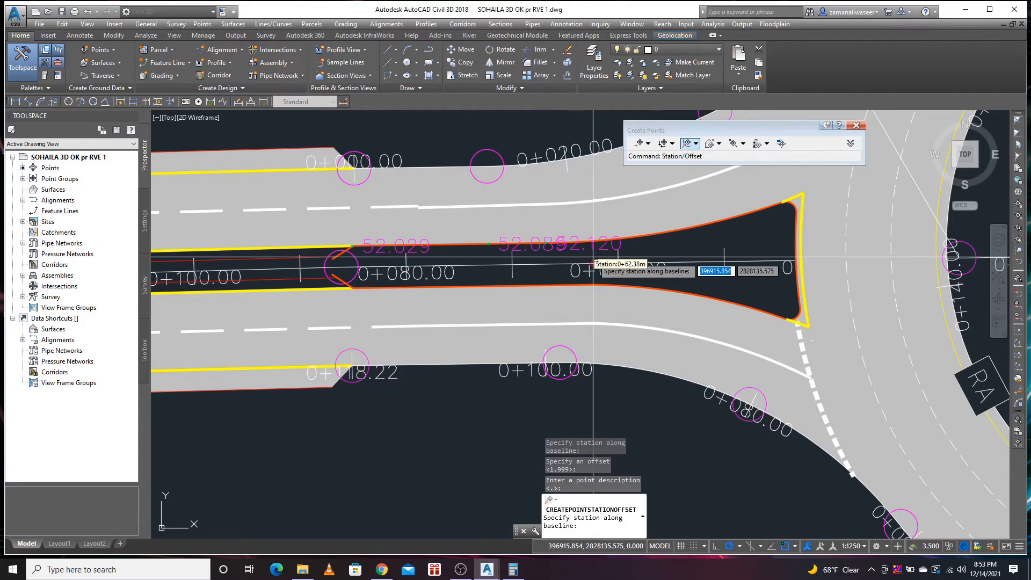
- Create a point on the median's curved northern edge near station 0+055, with its 2.851 m offset measured from the edge to the centreline
click(666, 232)
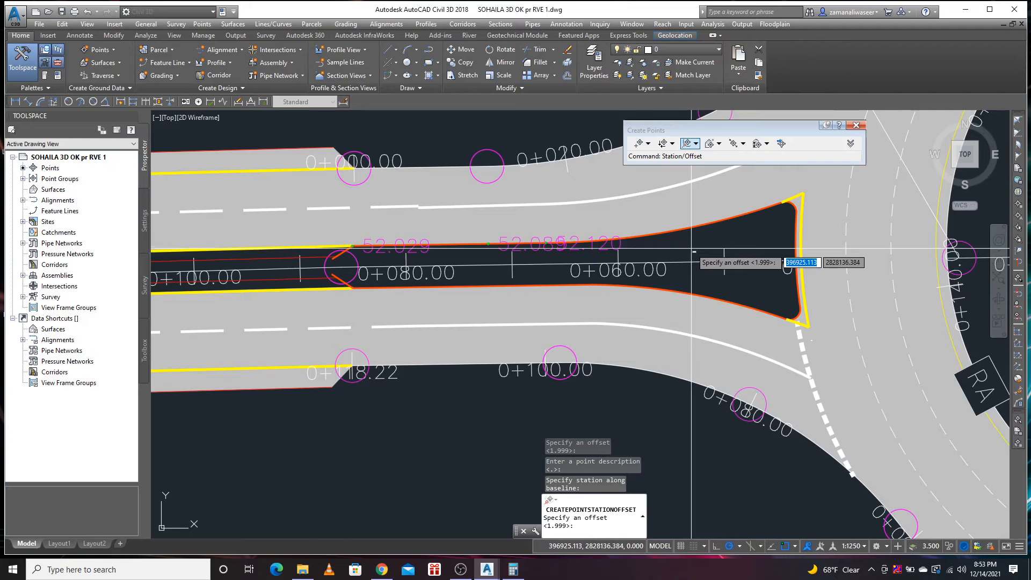
scroll(781, 235, up, 2)
scroll(537, 301, down, 4)
scroll(567, 291, up, 4)
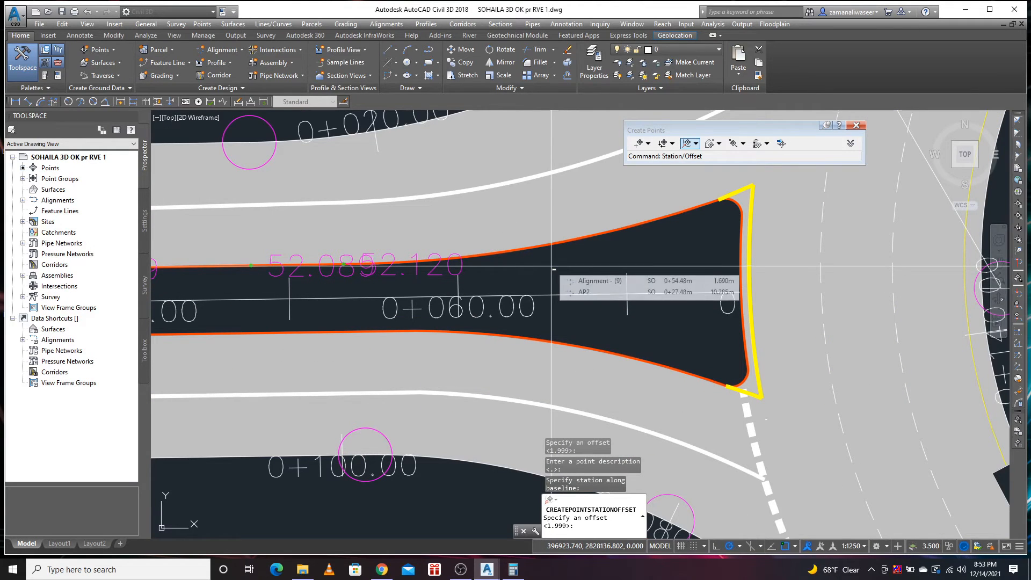
click(535, 248)
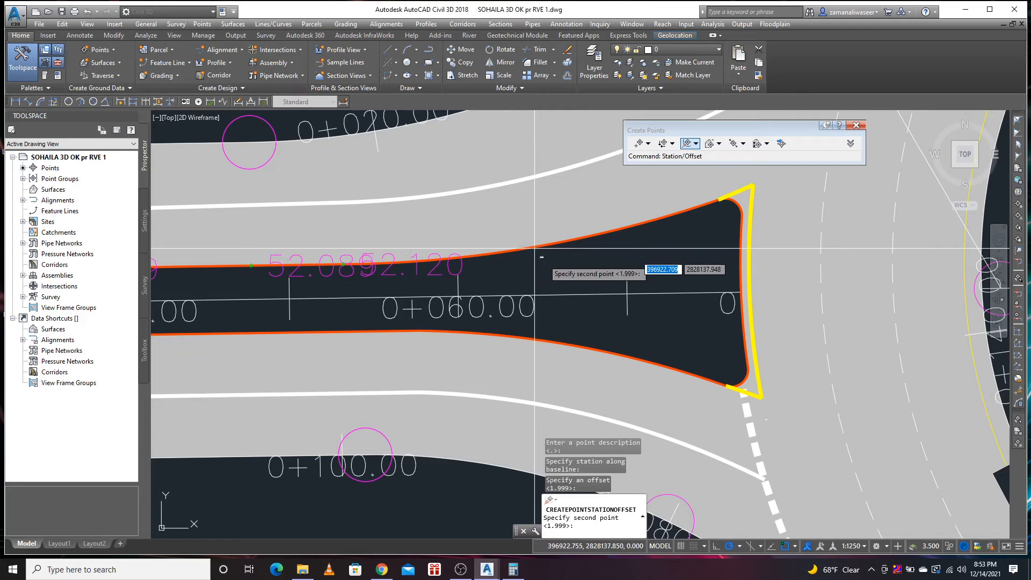
click(534, 296)
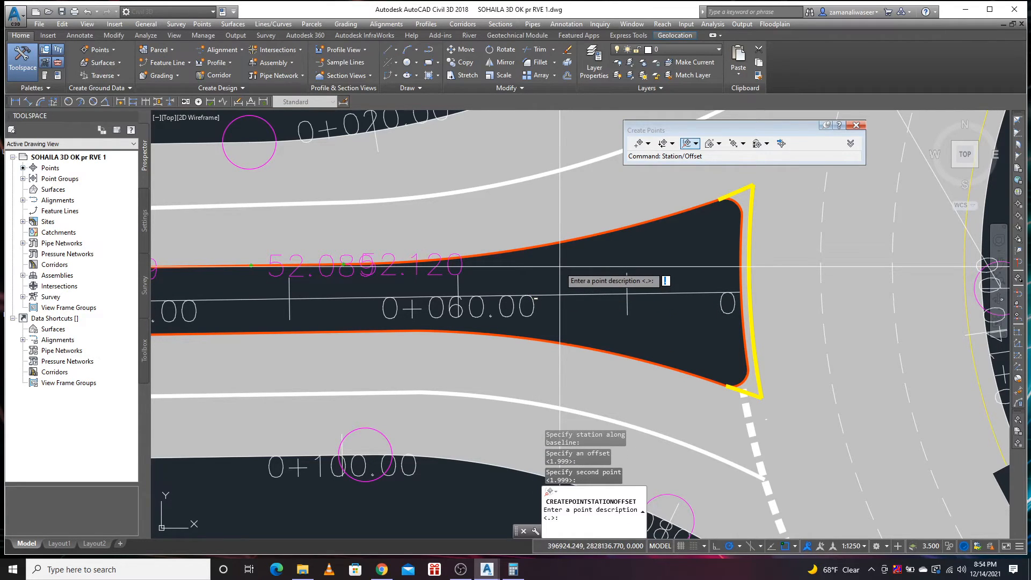
key(Return)
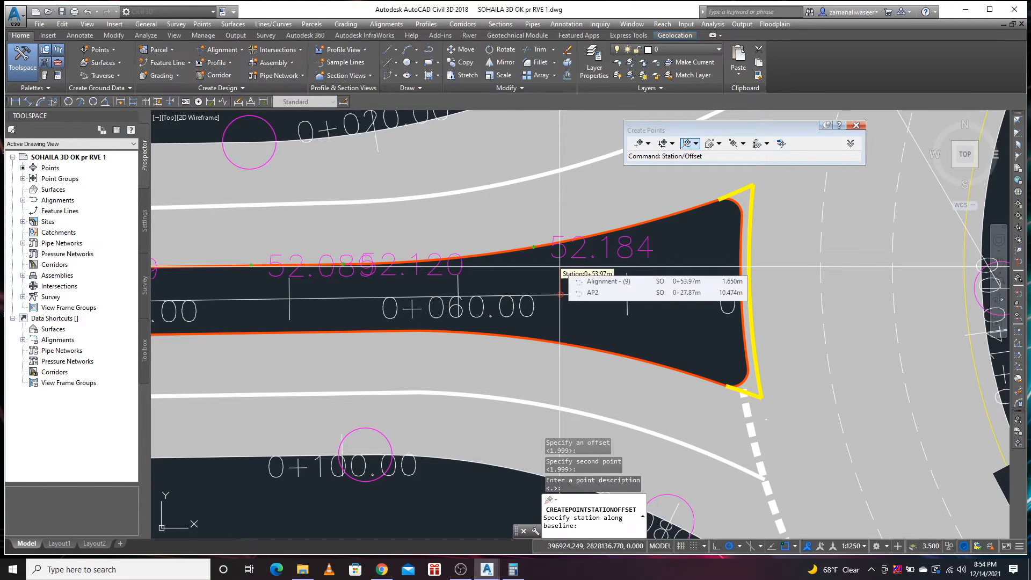
- Create a point at the north-east end of the median's northern edge, with its 5.493 m offset measured down to the centreline
click(720, 199)
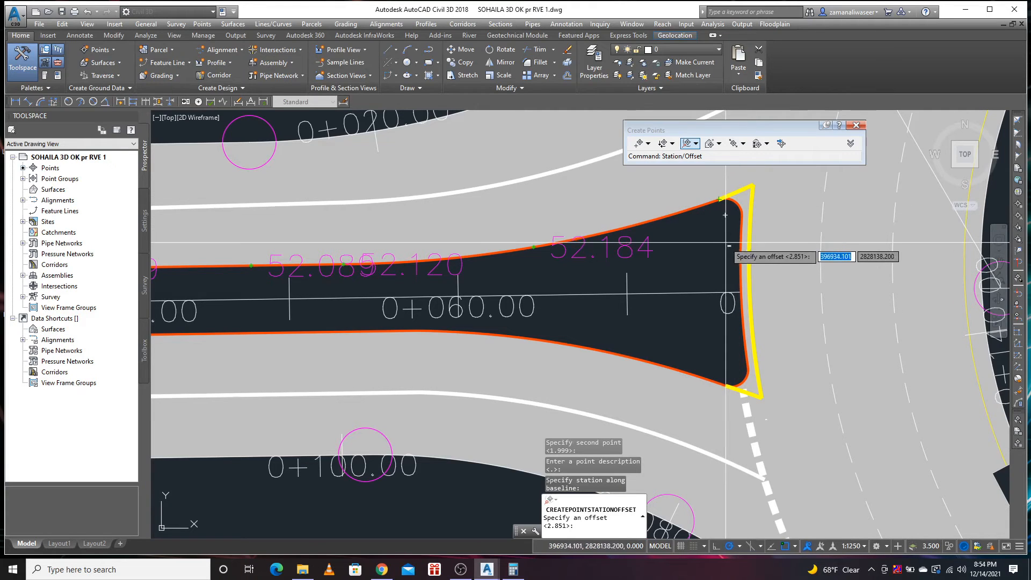
click(727, 219)
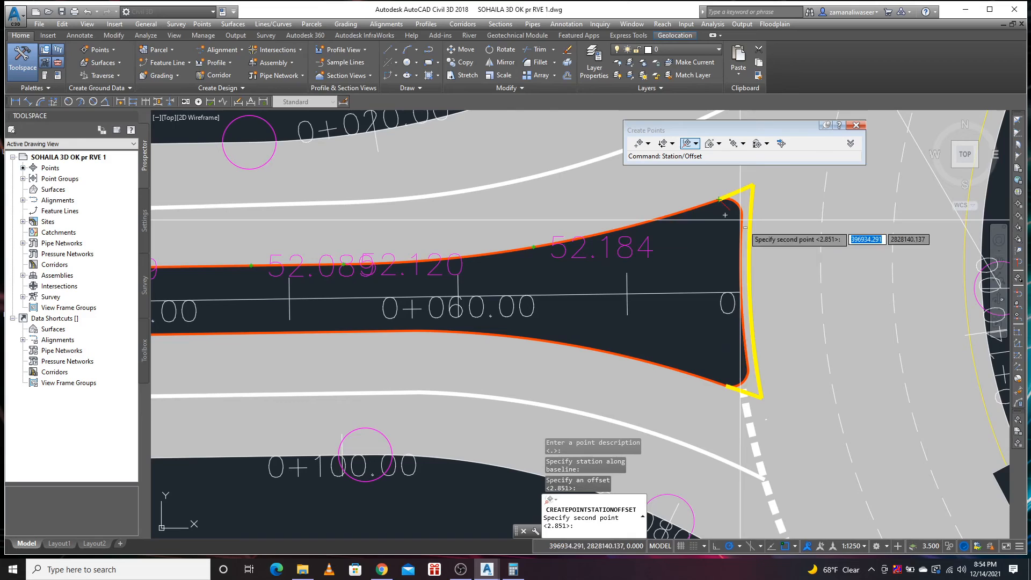
click(720, 293)
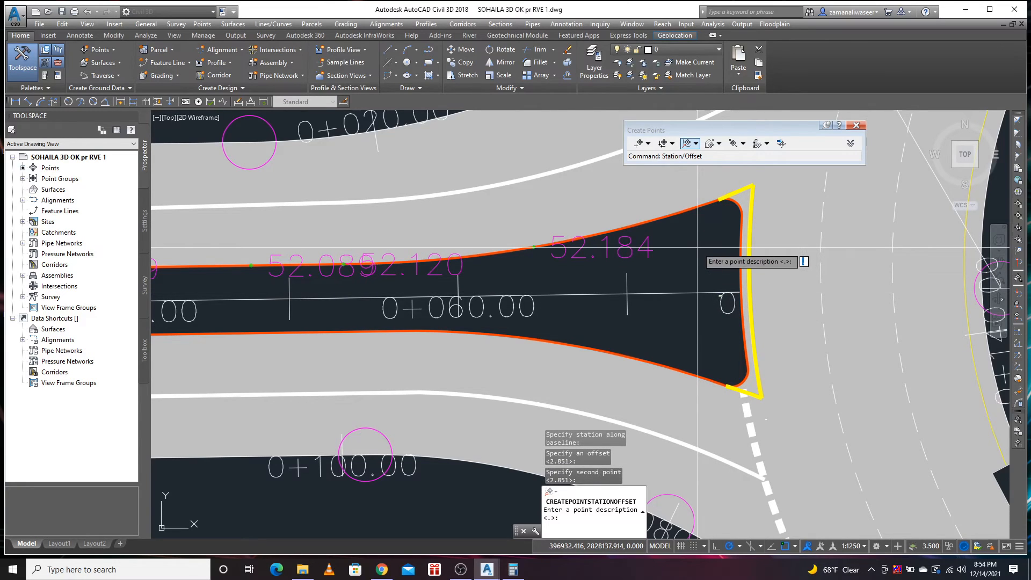
key(Return)
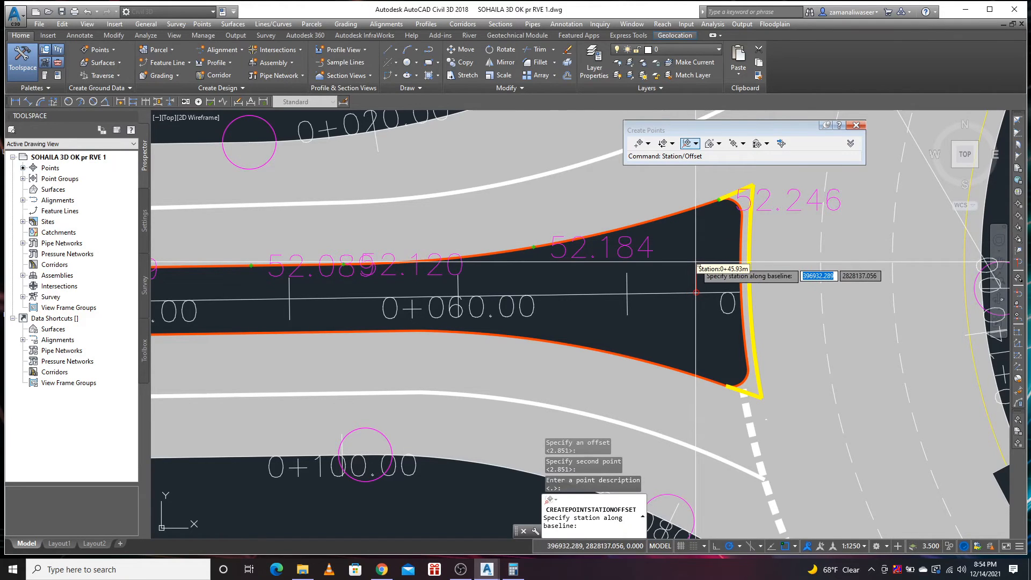
- Create a station/offset point at the median's south-west corner near station 0+085, with offset -2 and the default description
scroll(696, 262, down, 2)
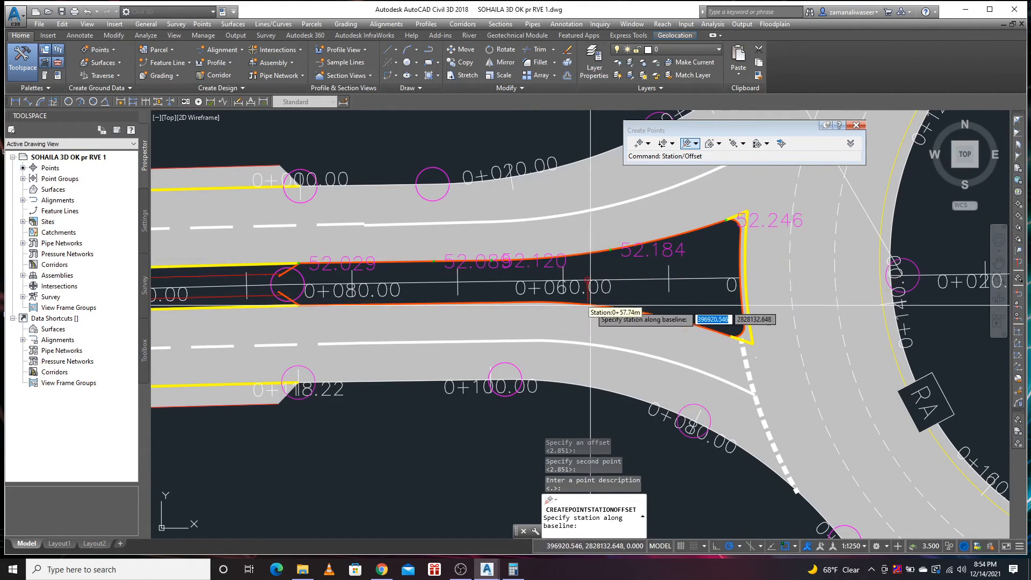
scroll(620, 284, down, 2)
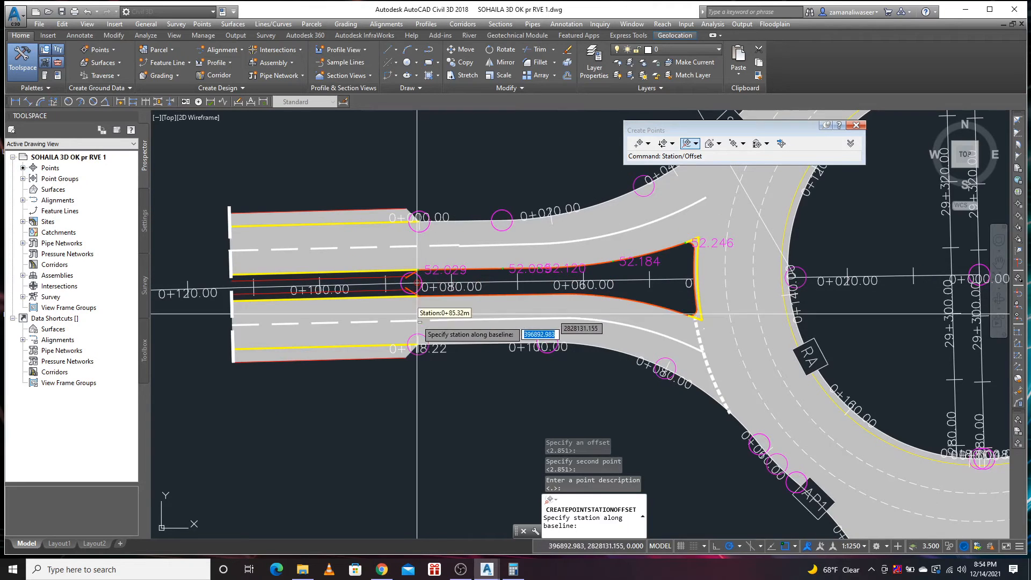
scroll(417, 313, up, 5)
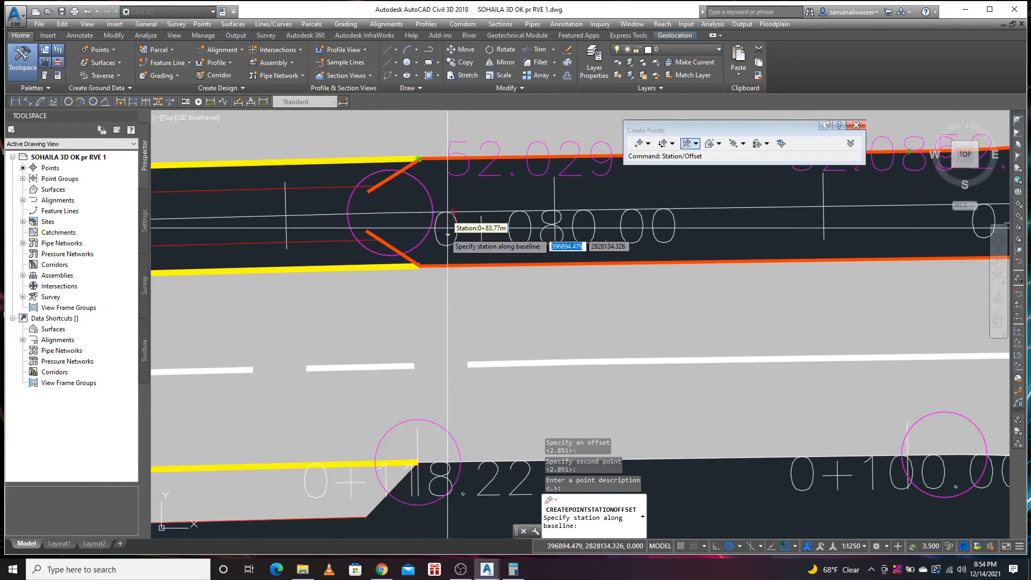
click(420, 265)
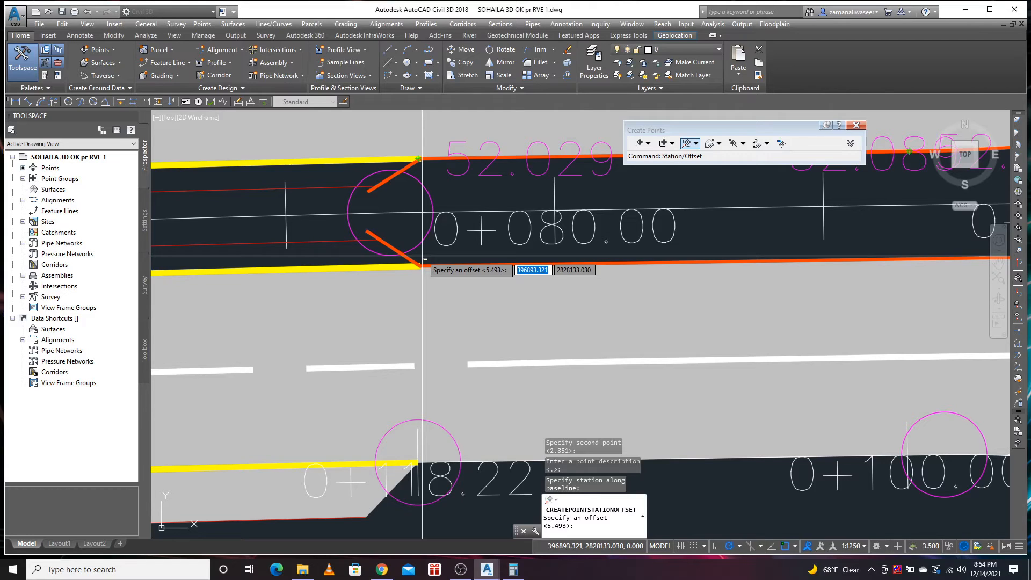
text(-2)
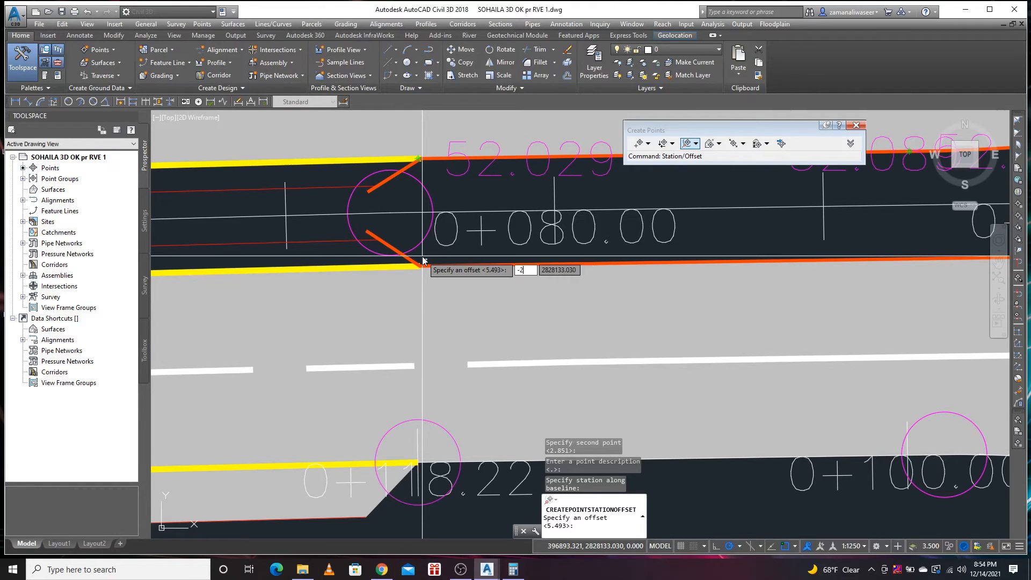
key(Return)
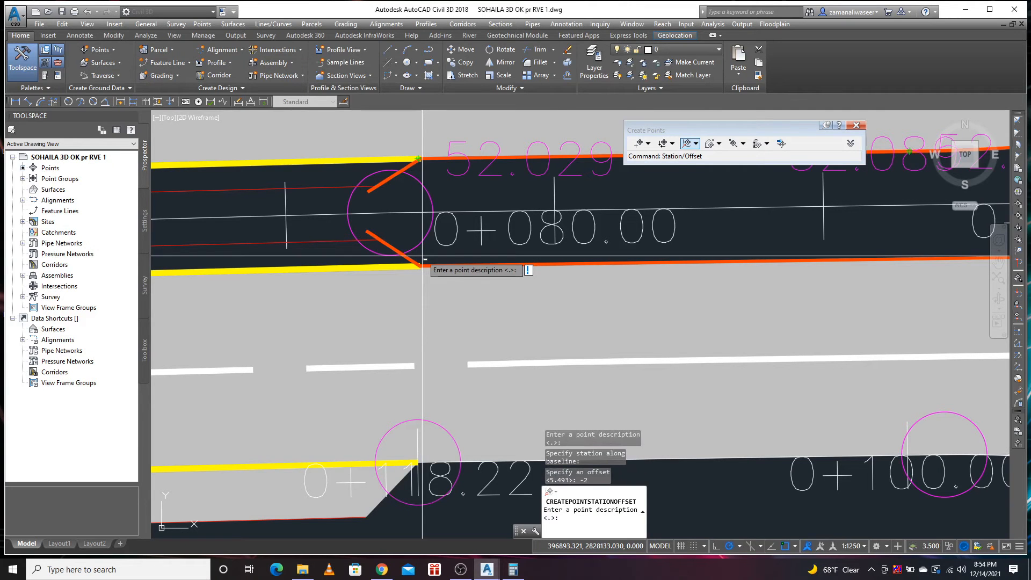
key(Return)
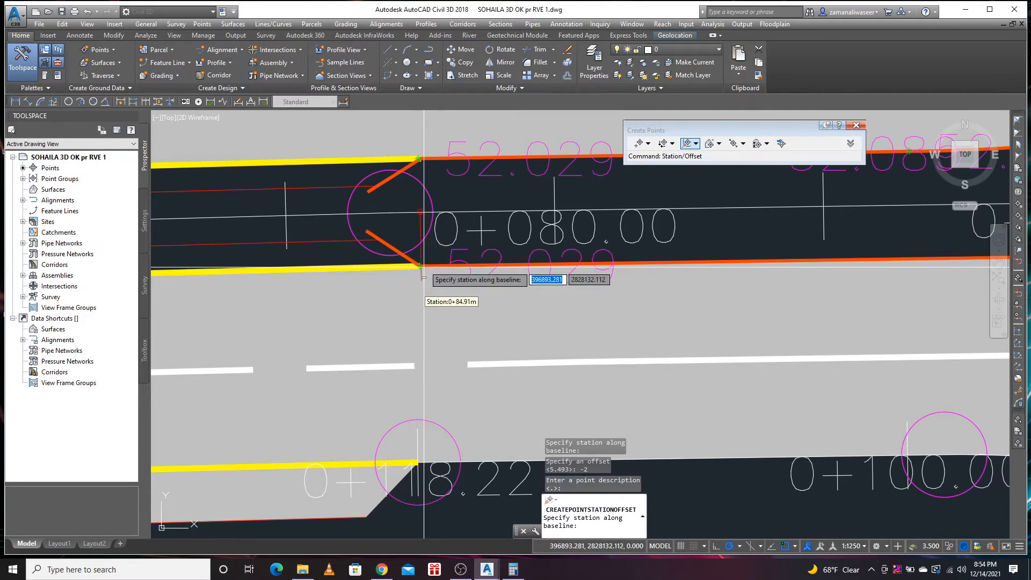
- Create a point on the median's southern edge at station 0+072.24, opposite the northern point, with offset -2.000 and the default description
scroll(440, 268, down, 3)
scroll(532, 247, up, 1)
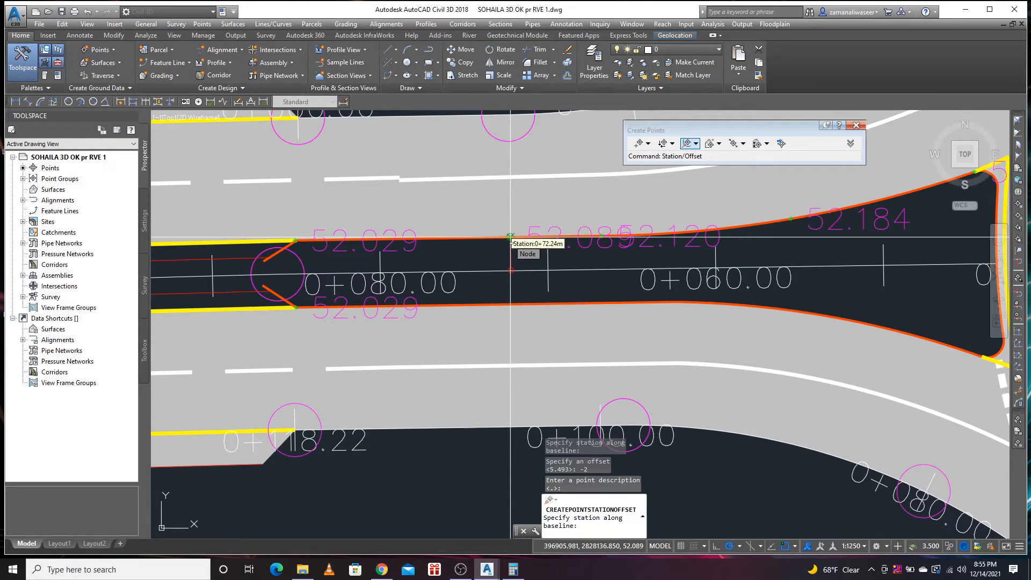
click(511, 236)
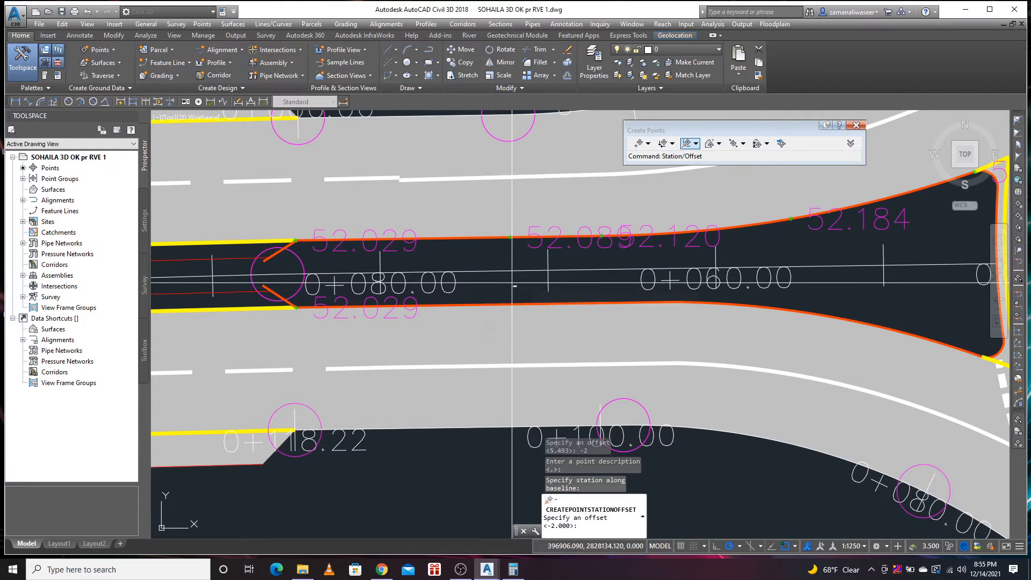
key(Return)
key(Return)
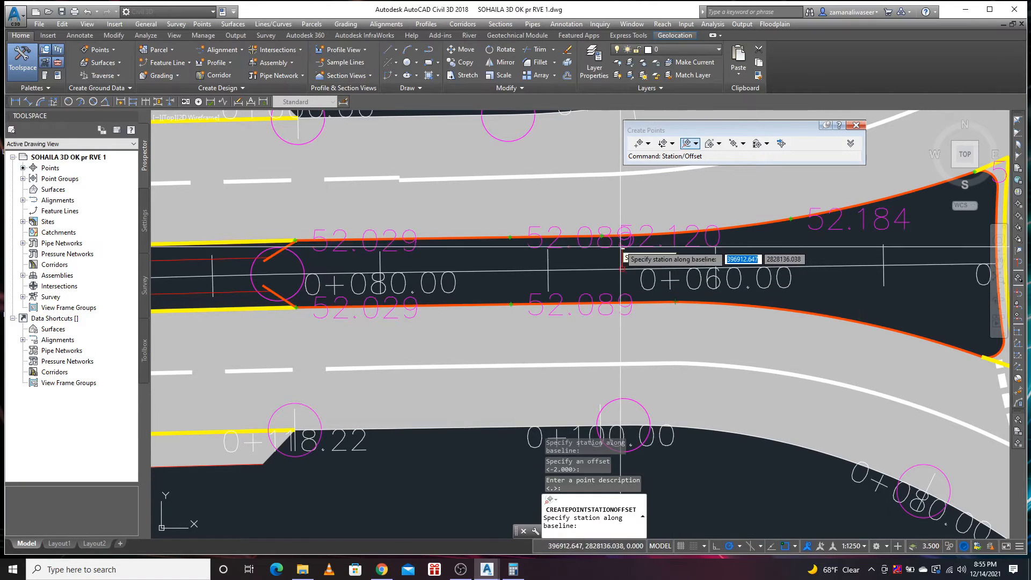
- Create two more southern-edge points with offset -2.000, opposite the 52.120 northern point and at the endpoint where the southern edge starts curving
click(603, 236)
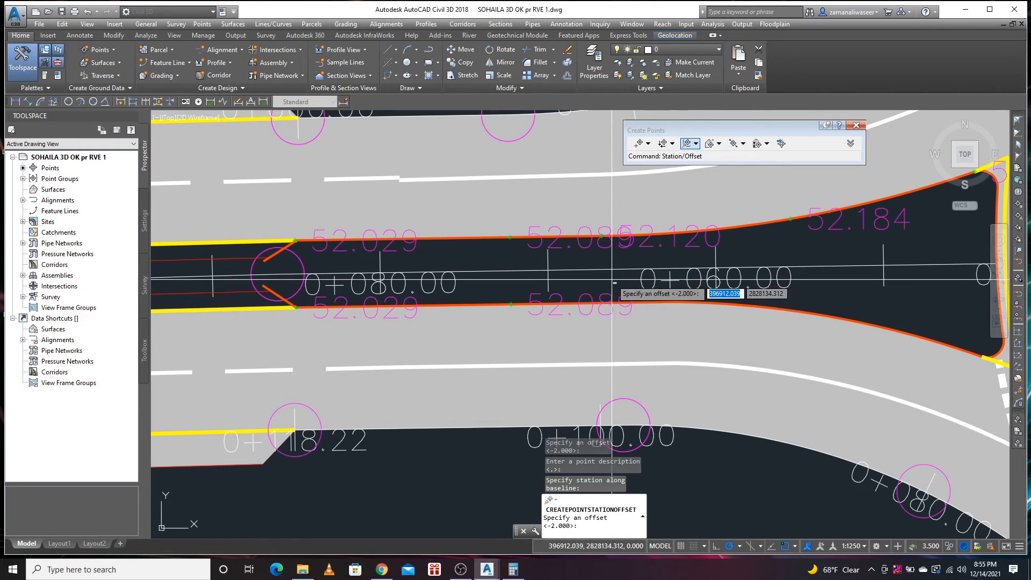
key(Return)
key(Return)
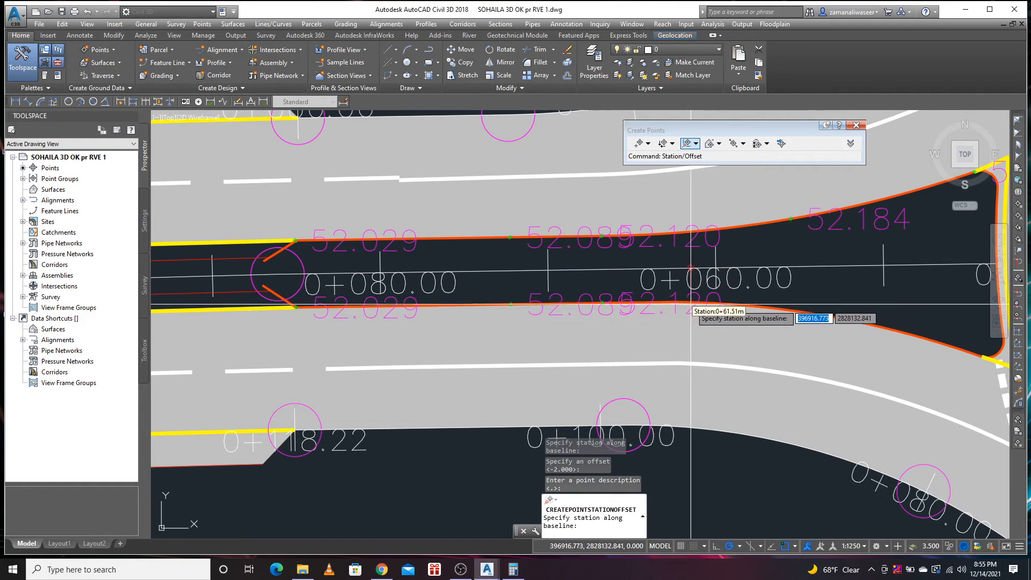
click(676, 302)
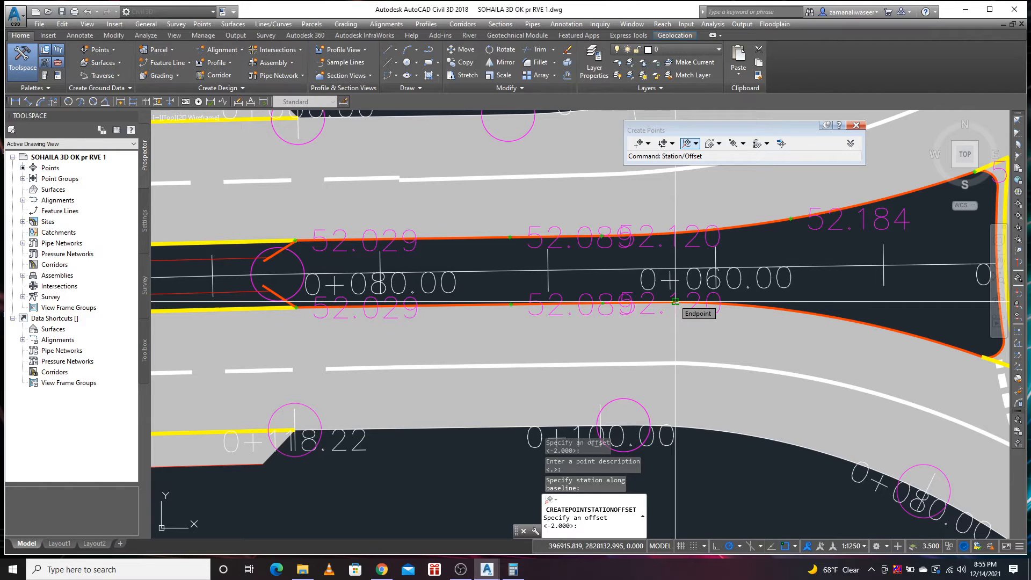
key(Return)
key(Return)
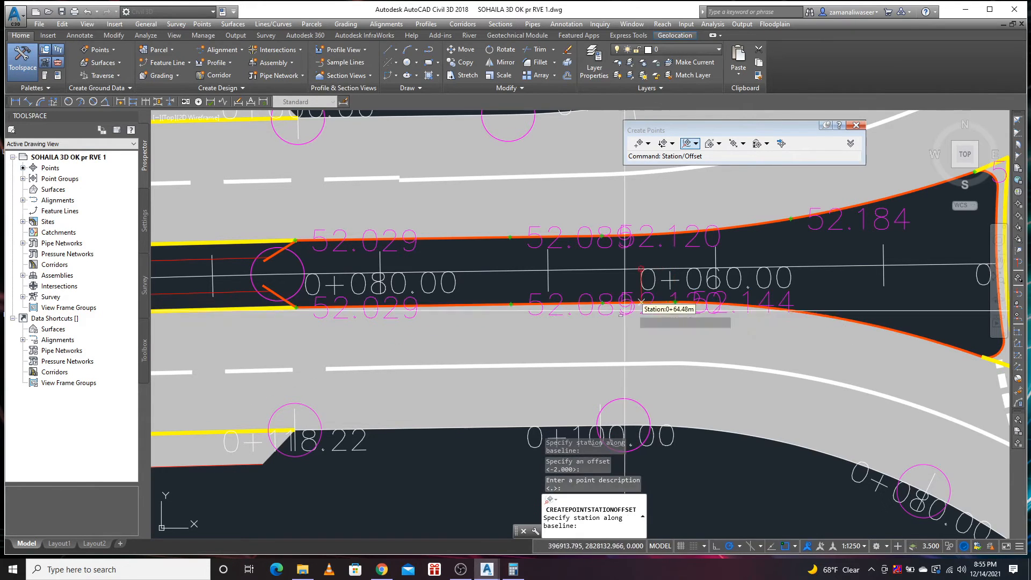
- Create a point at the 52.184 northern point's station, with its 2.851 m offset measured from that point to the centreline
scroll(625, 304, down, 3)
scroll(651, 310, up, 3)
middle_drag(660, 311, 591, 306)
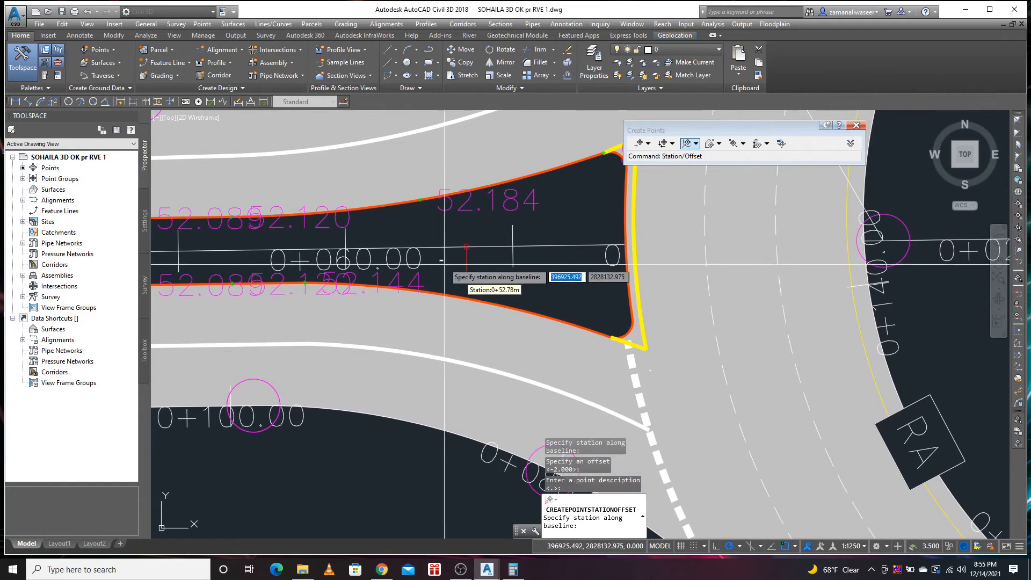
click(420, 200)
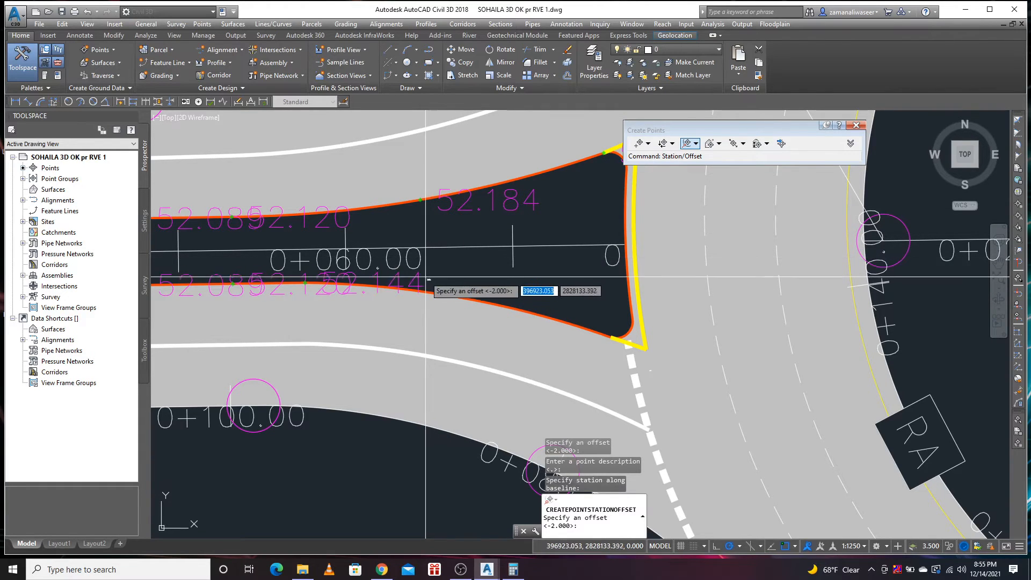
click(421, 201)
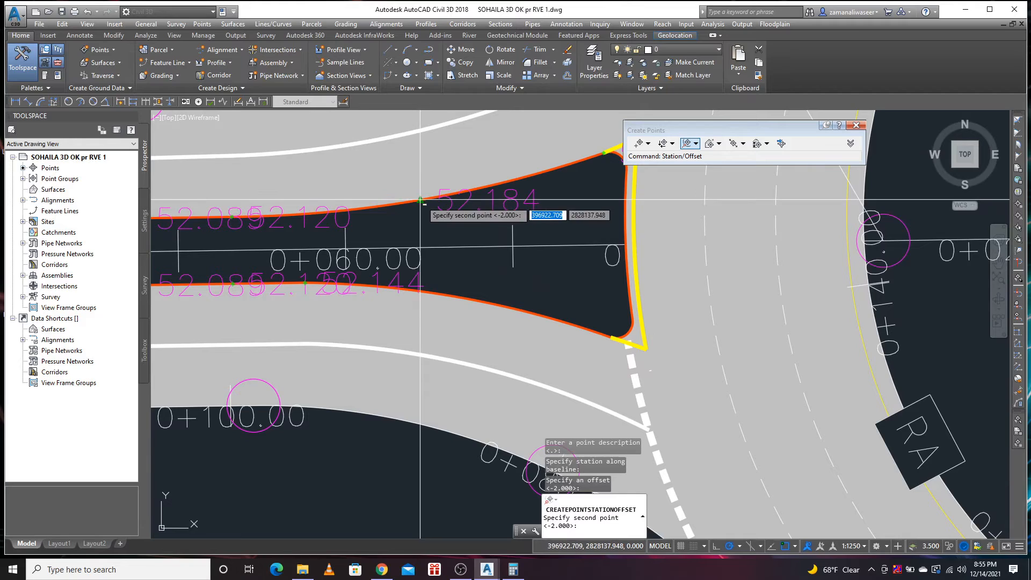
click(421, 250)
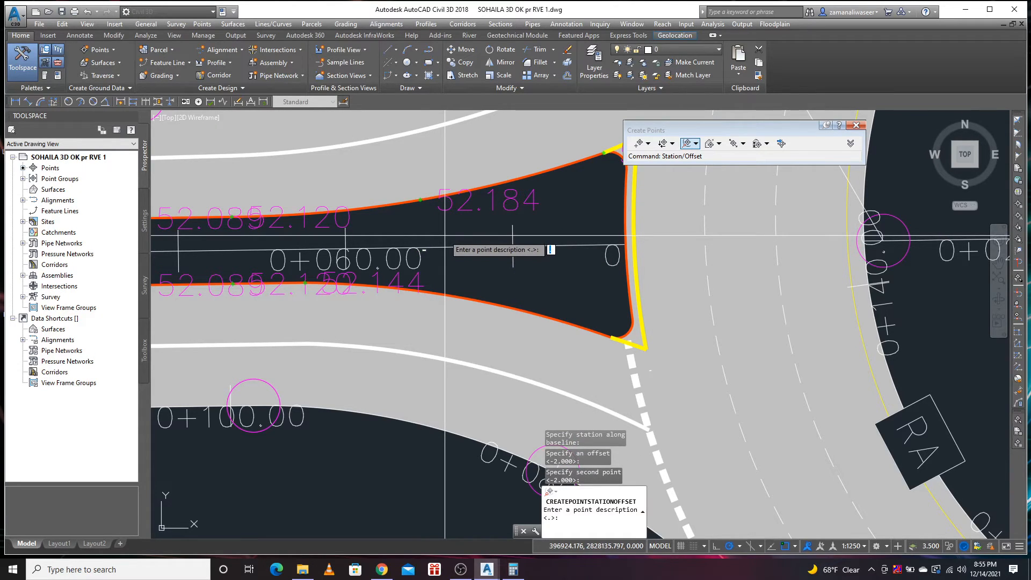
key(Return)
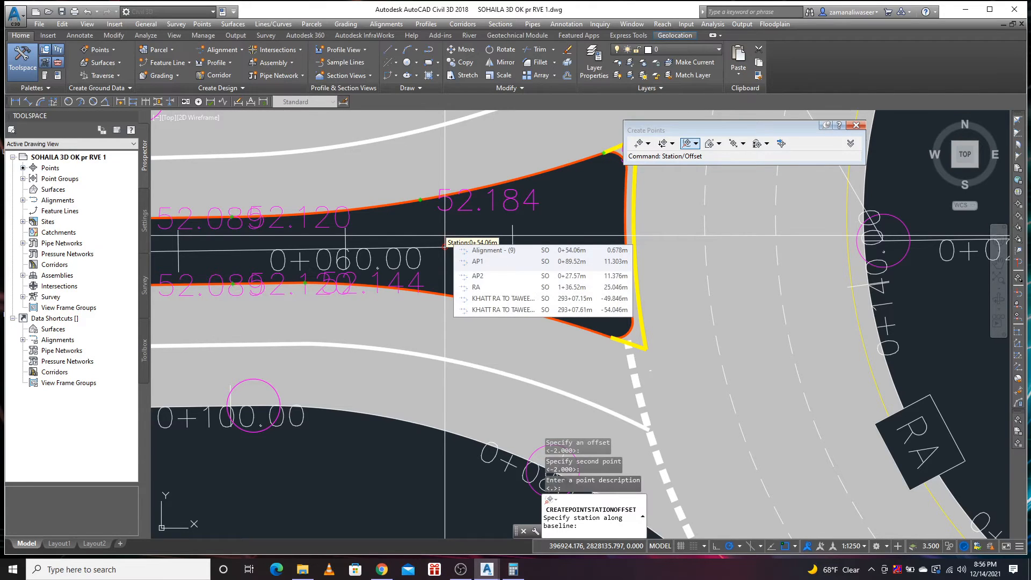
- Create a point on the median's curved southern edge, opposite the 52.184 northern point, with offset -2.851 and the default description
click(434, 208)
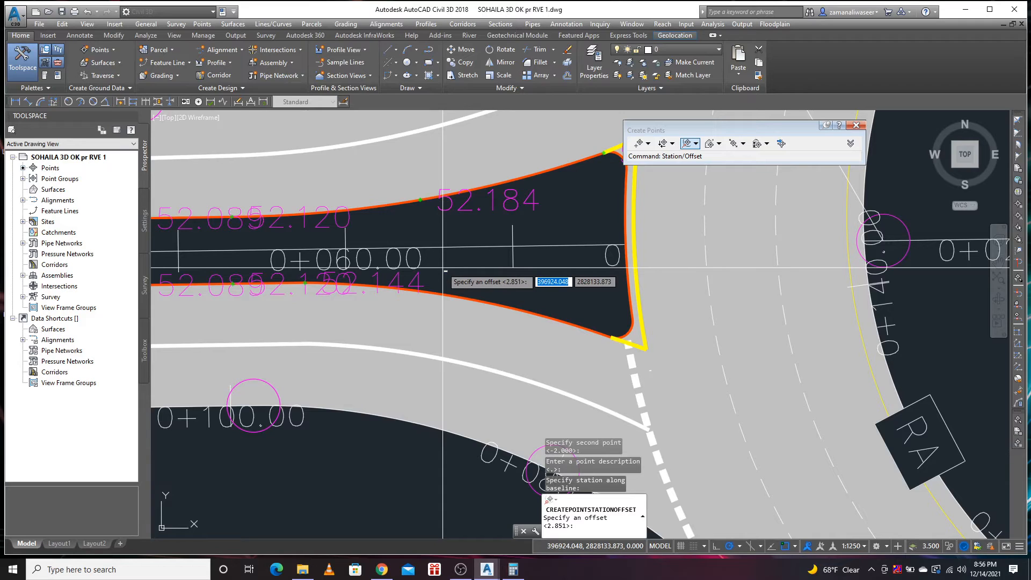
text(92.85)
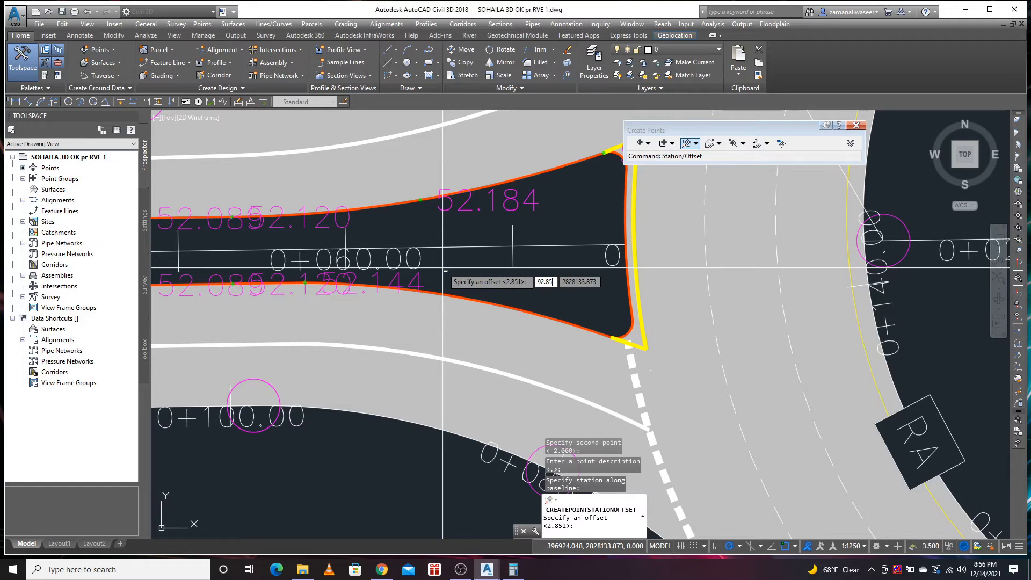
text(1)
key(BackSpace)
key(BackSpace)
key(BackSpace)
key(BackSpace)
key(BackSpace)
key(BackSpace)
text(-2.8)
text(51)
key(Return)
key(Return)
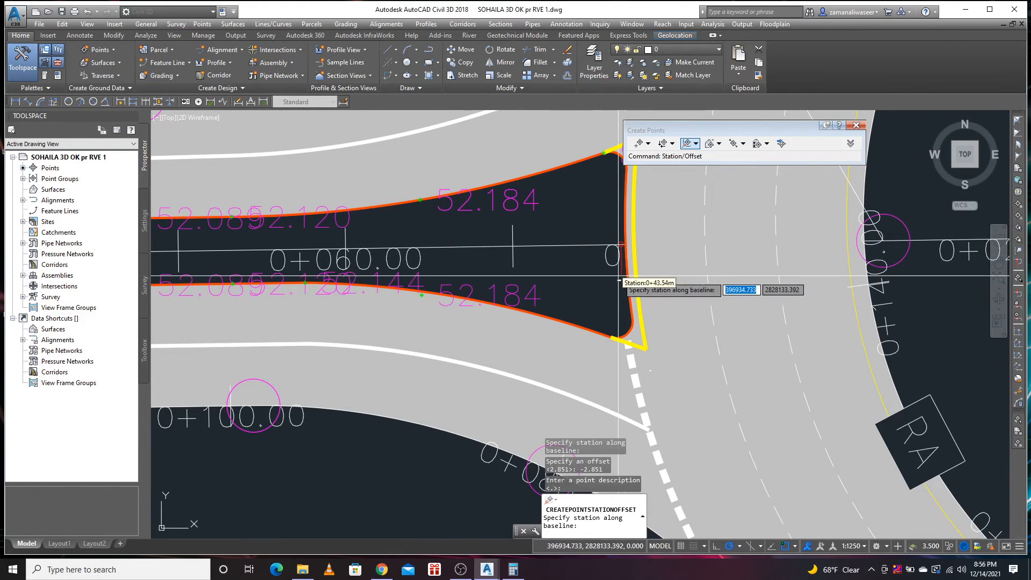
- Create a point near the median's eastern end, with its 5.545 m offset measured from the centreline to the southern edge's end
middle_drag(585, 275, 483, 275)
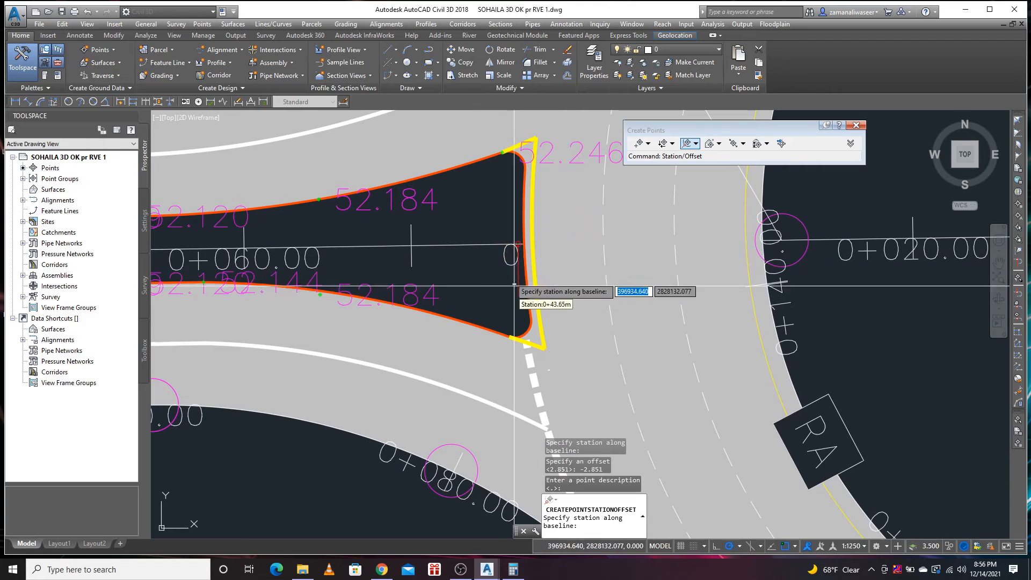
click(508, 166)
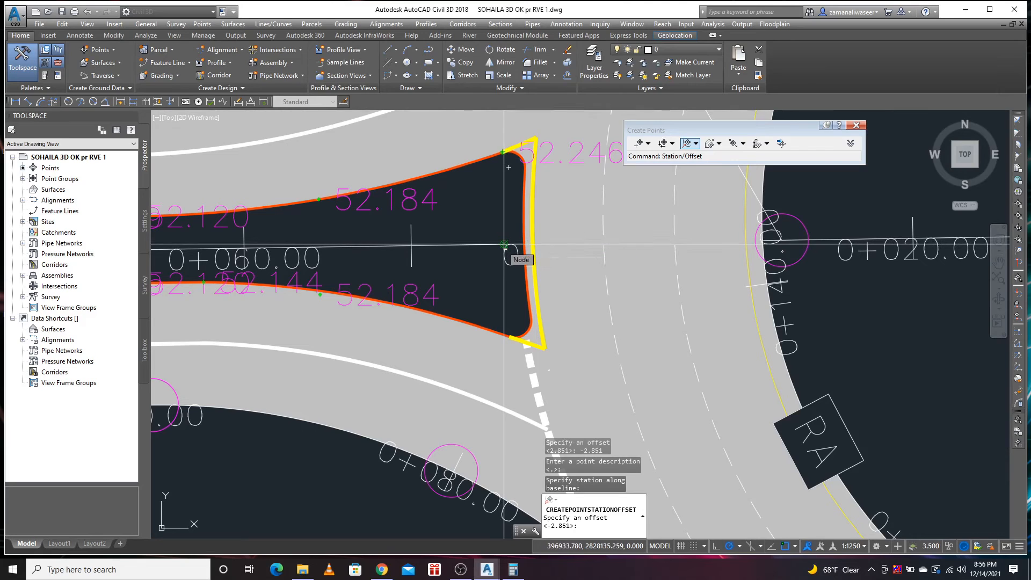
click(511, 338)
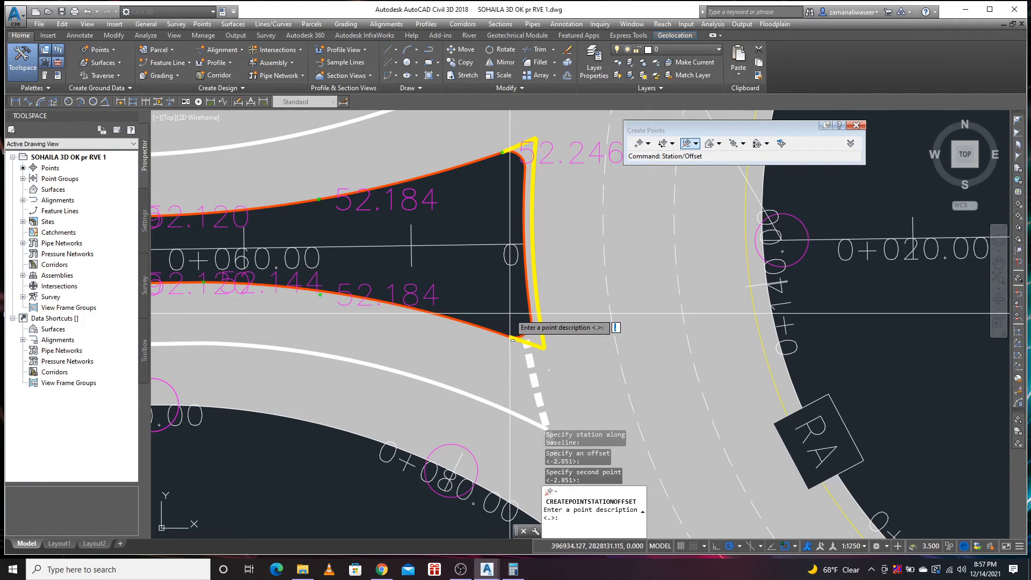
key(Return)
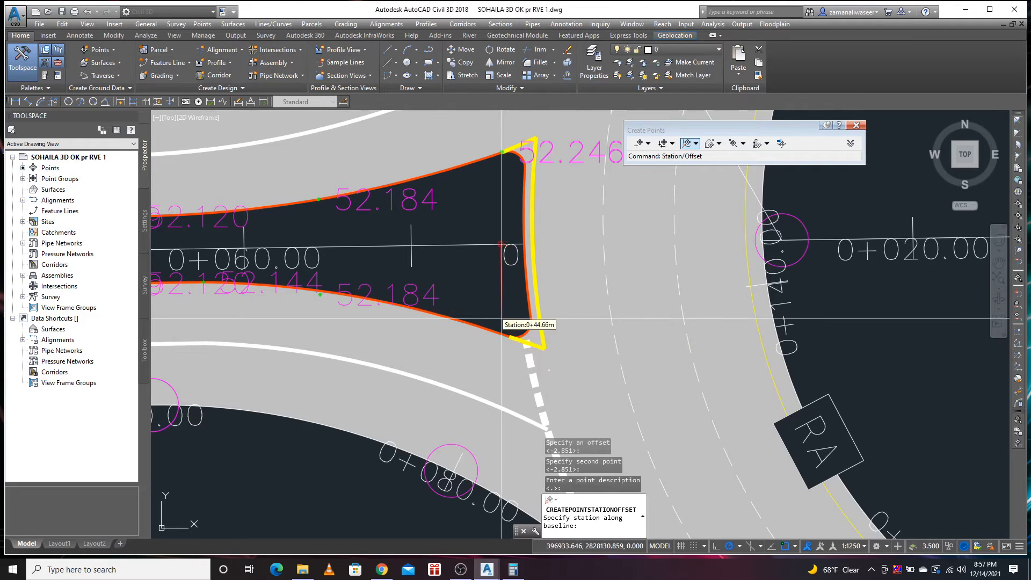
- Create a point at the south-east end of the median's southern edge with offset -5.545 and the default description, and end the command
click(508, 335)
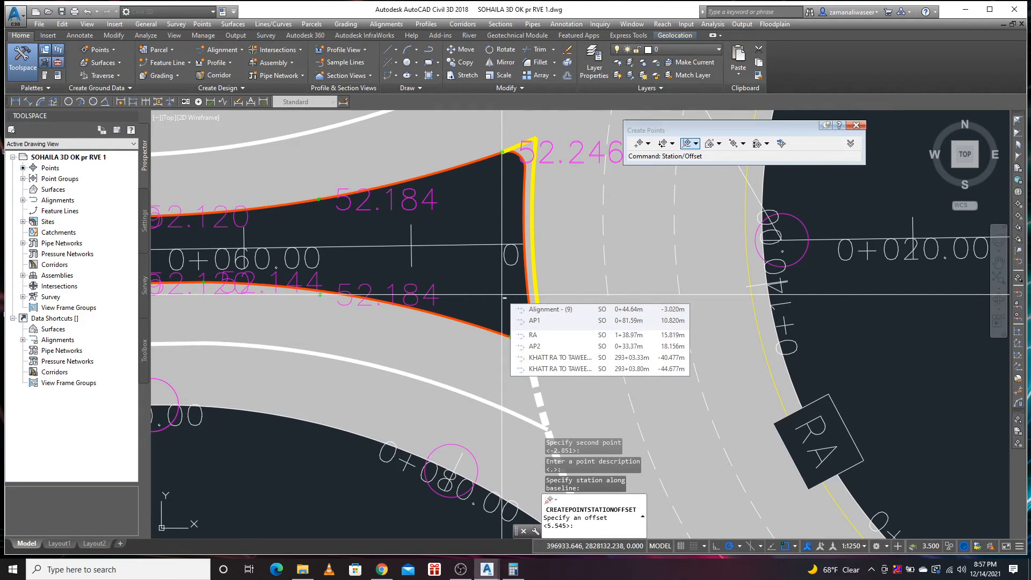
text(-5.)
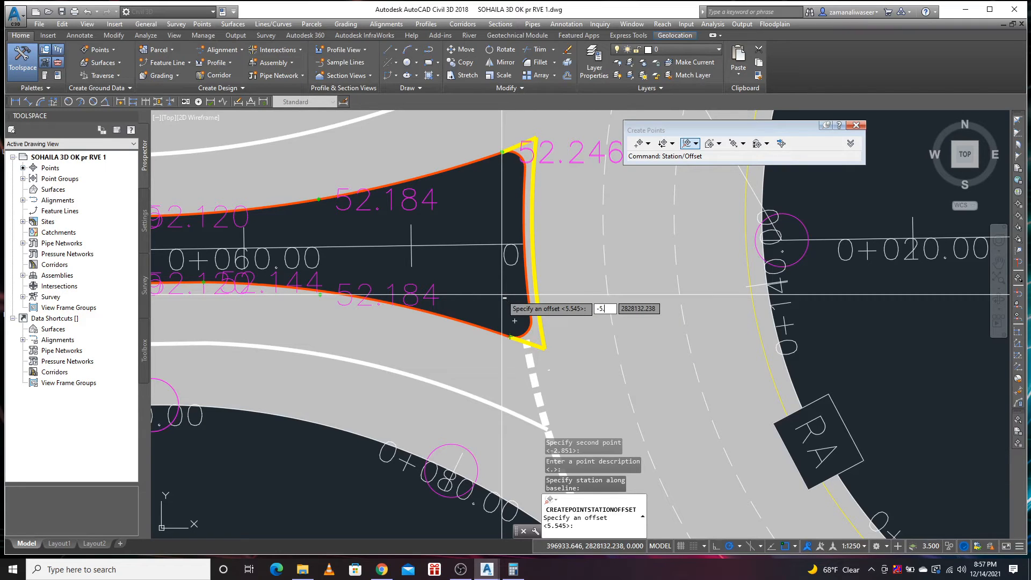
text(545)
key(Return)
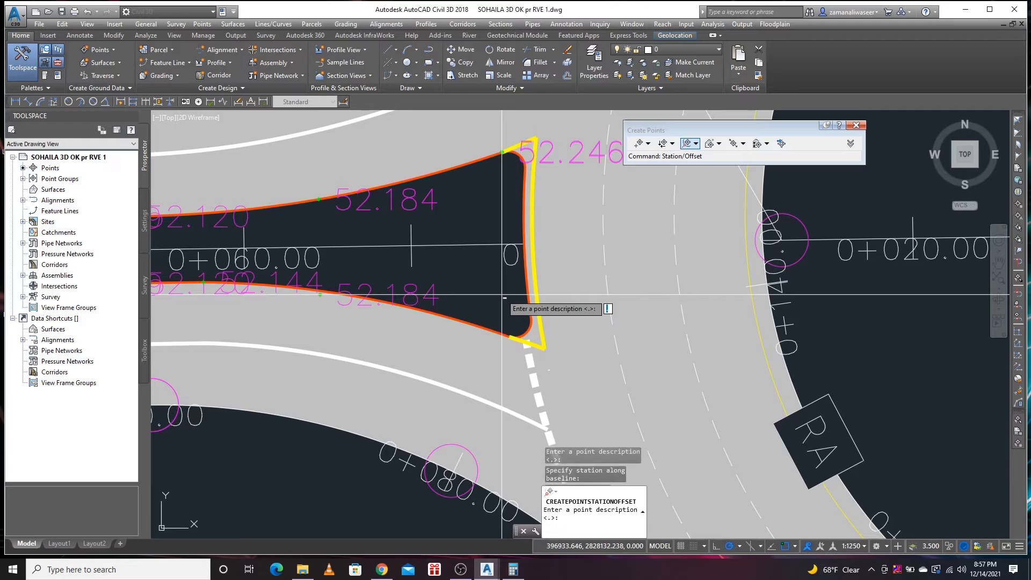
key(Return)
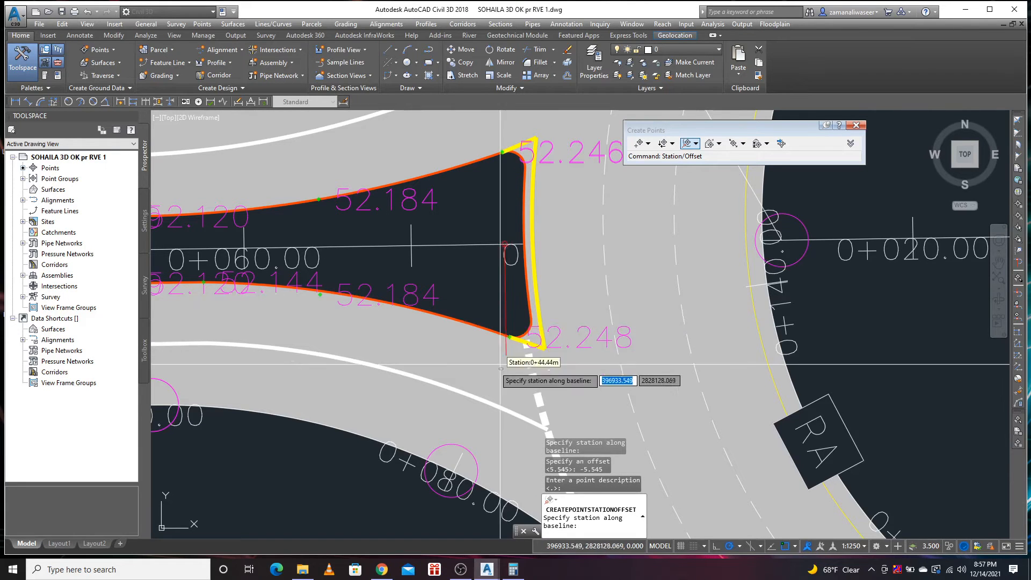
scroll(494, 325, down, 6)
key(Escape)
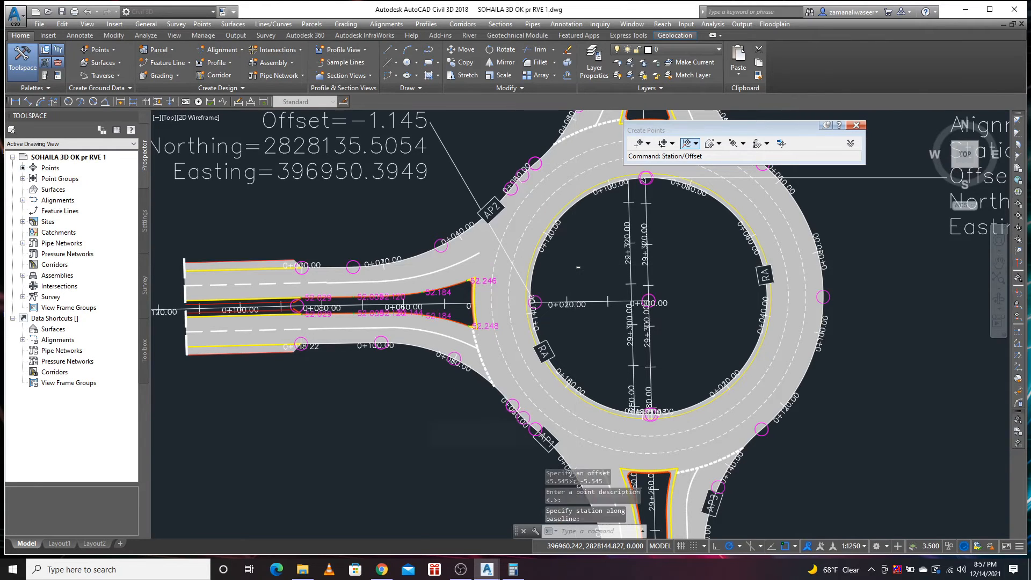
key(Return)
key(Return)
- Start Station/Offset point creation along the southern approach's centreline alignment, using the KHATT RA TO TAWEEN RA Right profile for elevations
scroll(540, 315, down, 2)
scroll(539, 315, down, 3)
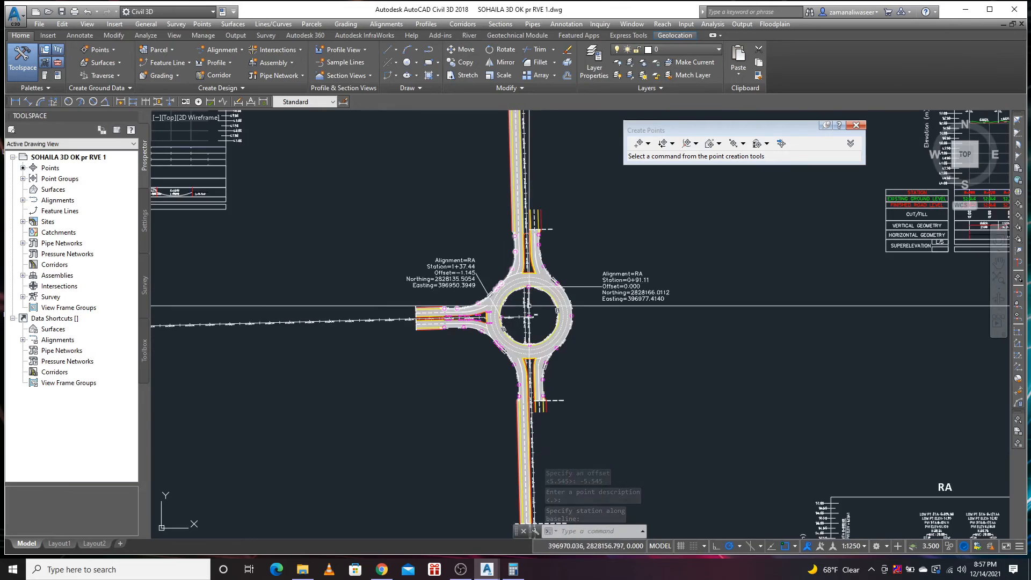
scroll(564, 403, up, 3)
scroll(510, 307, up, 5)
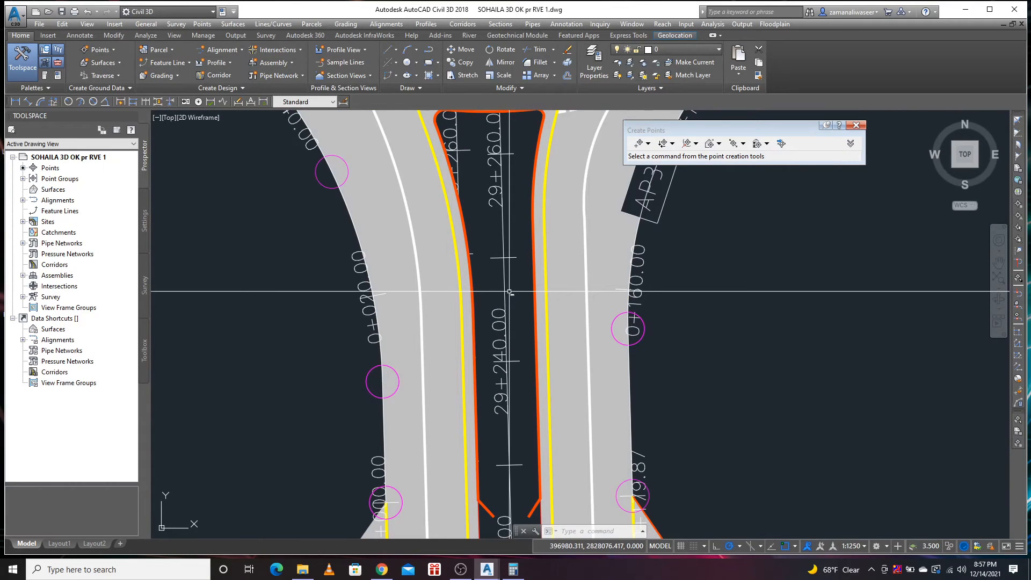
scroll(505, 253, down, 2)
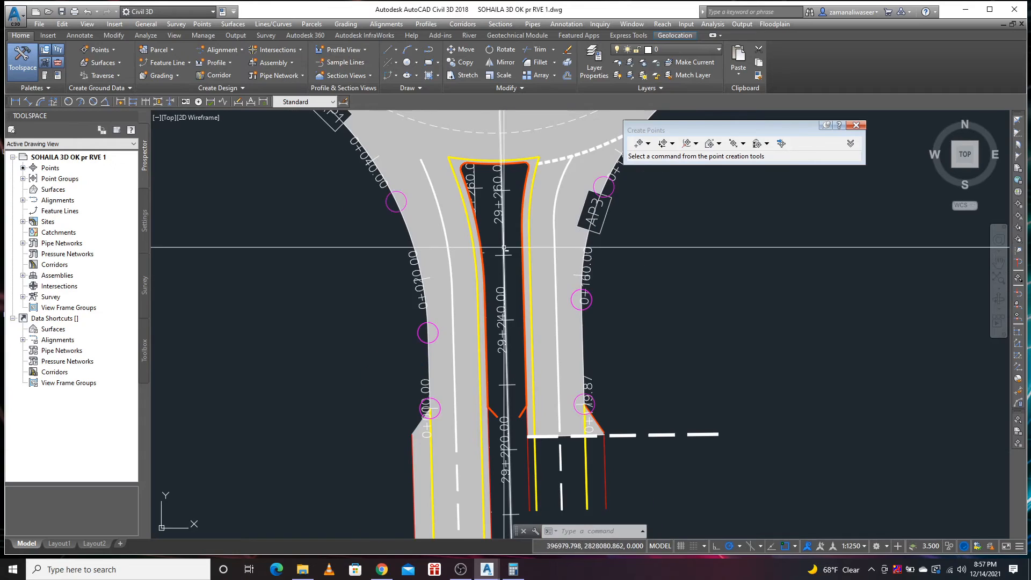
click(512, 355)
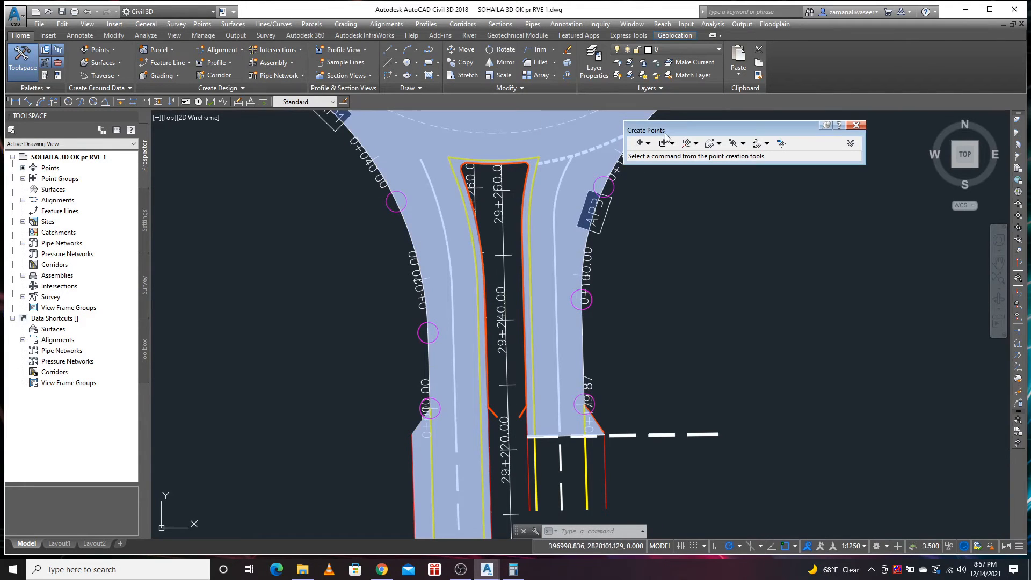
click(687, 144)
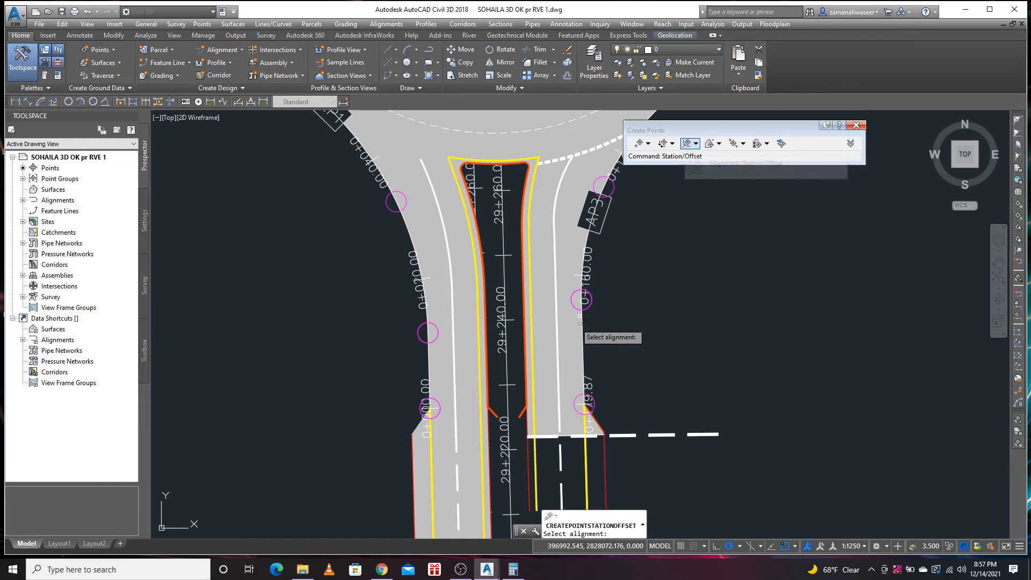
click(509, 399)
click(596, 114)
click(586, 132)
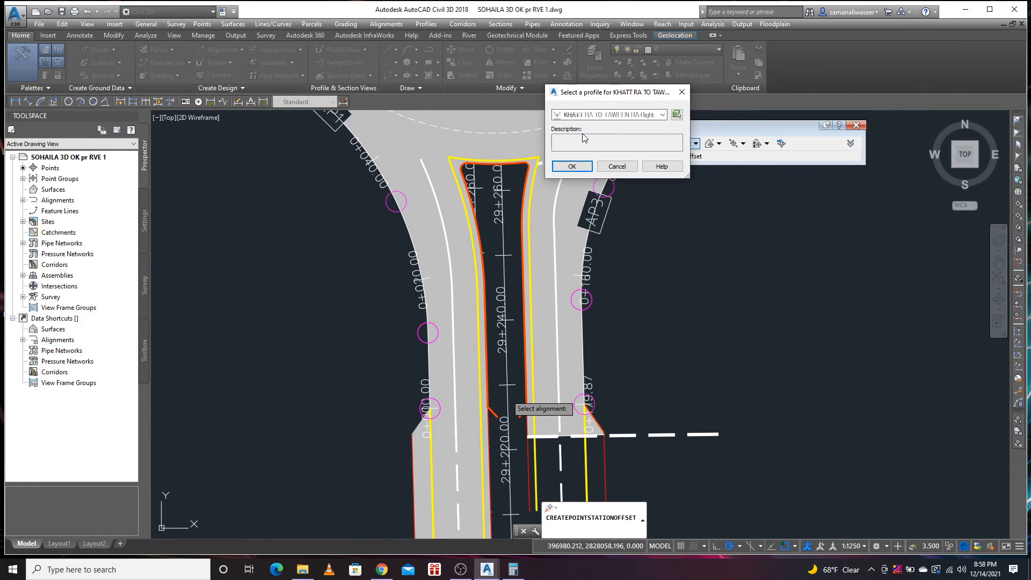
click(572, 166)
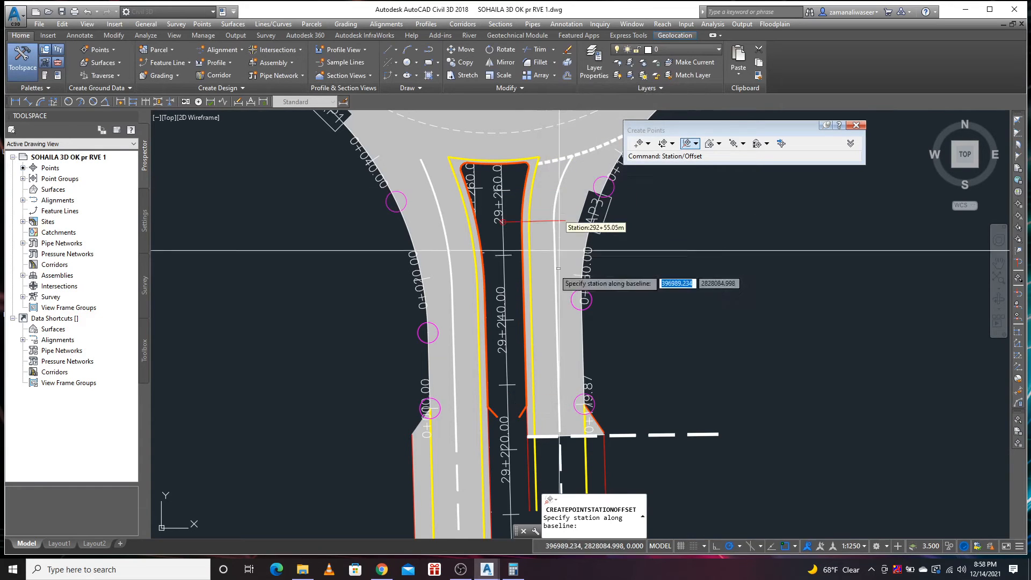
- Create a point at the station of the southern median's south-west corner with offset 3 and the default description
click(488, 407)
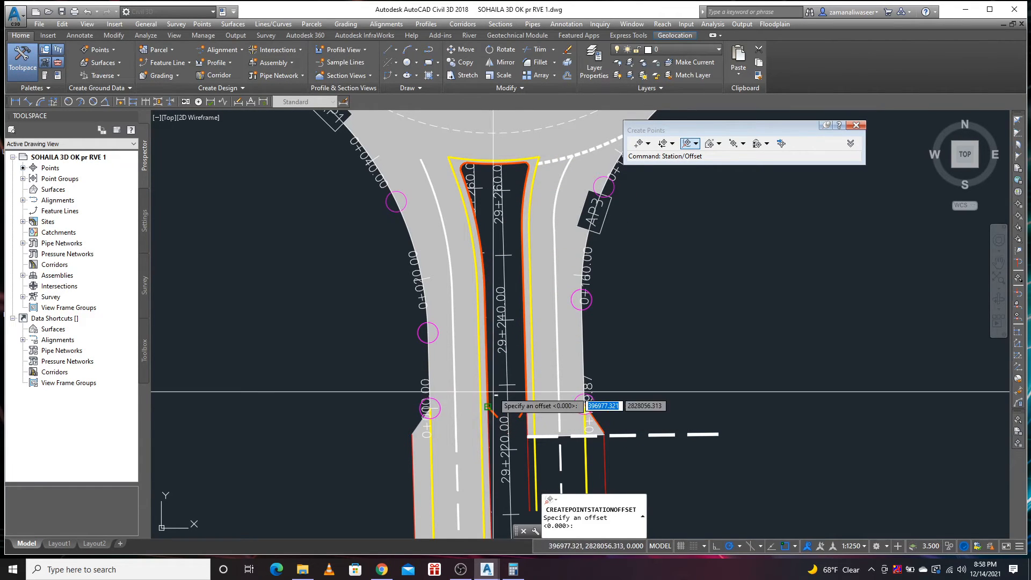
text(3)
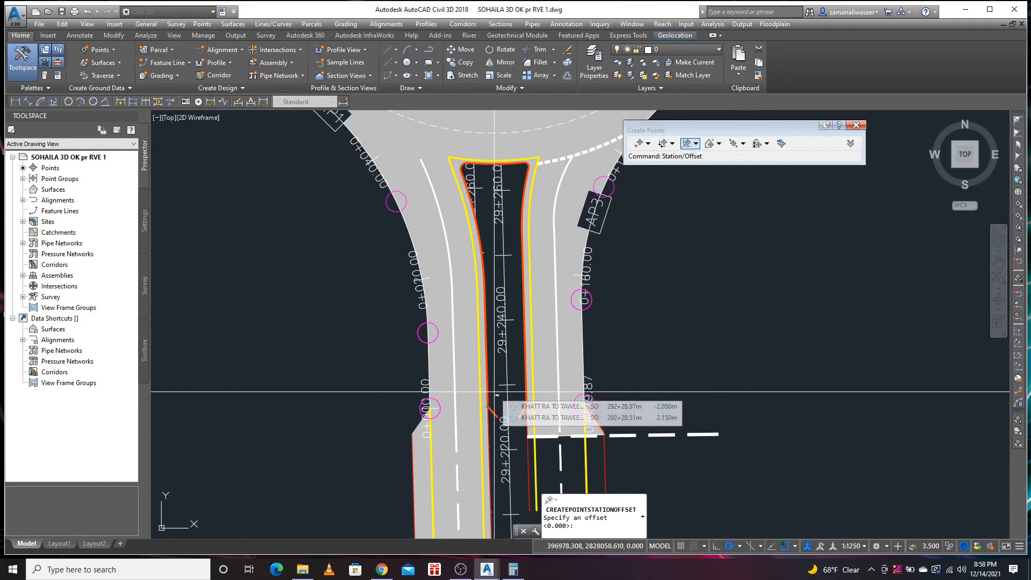
scroll(494, 392, up, 2)
key(Return)
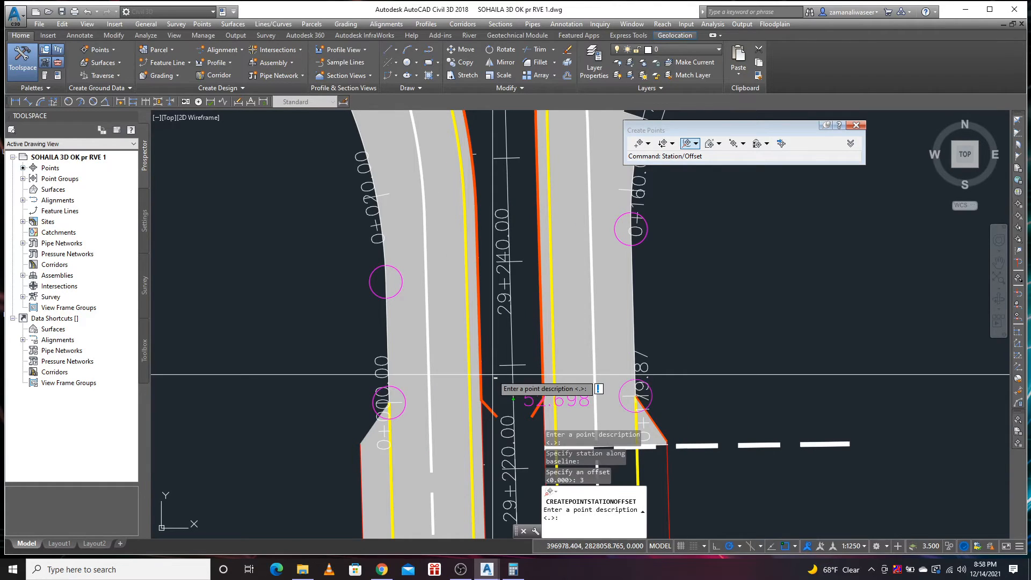
key(Return)
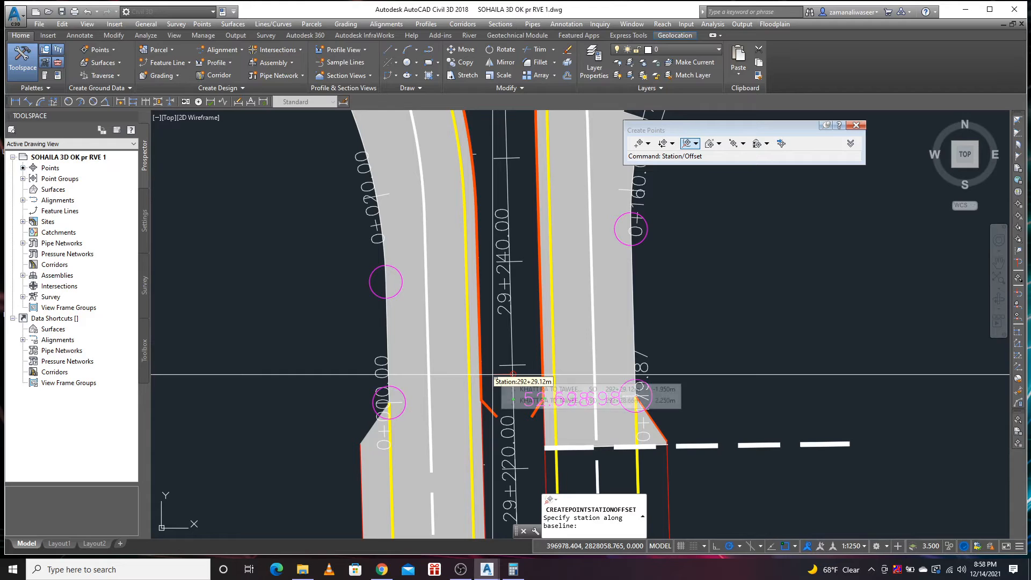
- Pick the next point's station at the centreline tick just north of the southern median's lower end
scroll(542, 411, up, 4)
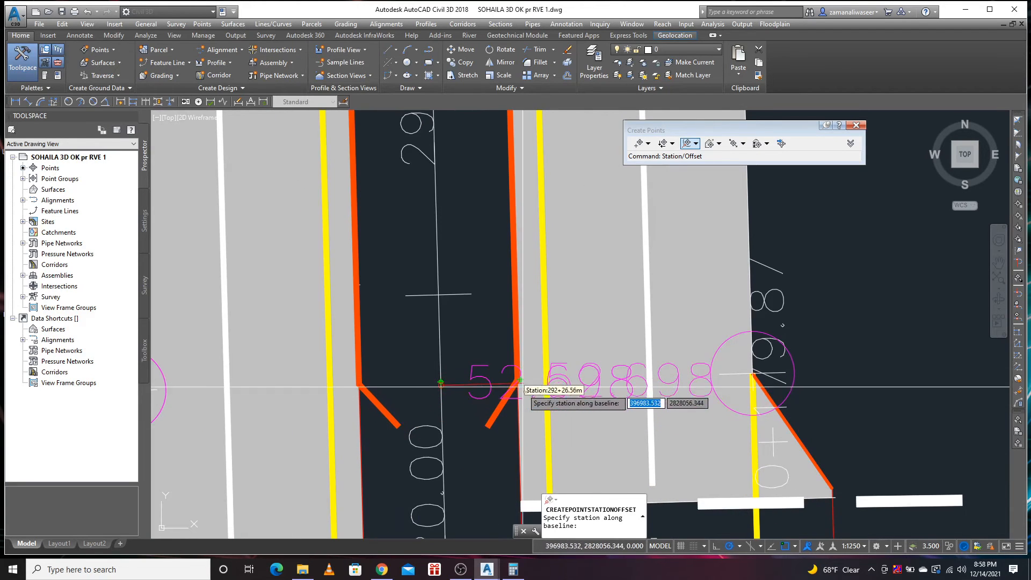
scroll(530, 406, down, 4)
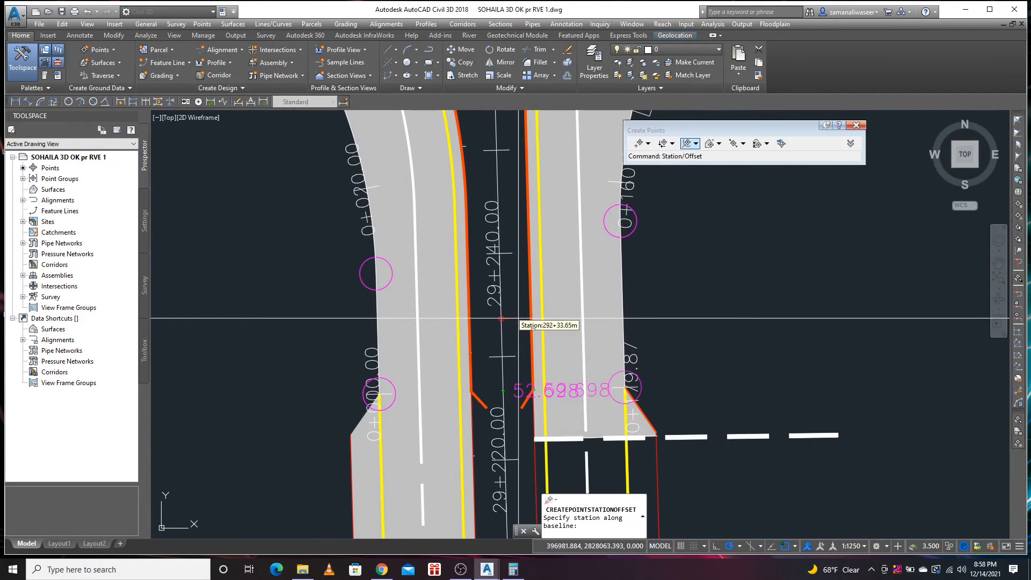
click(503, 357)
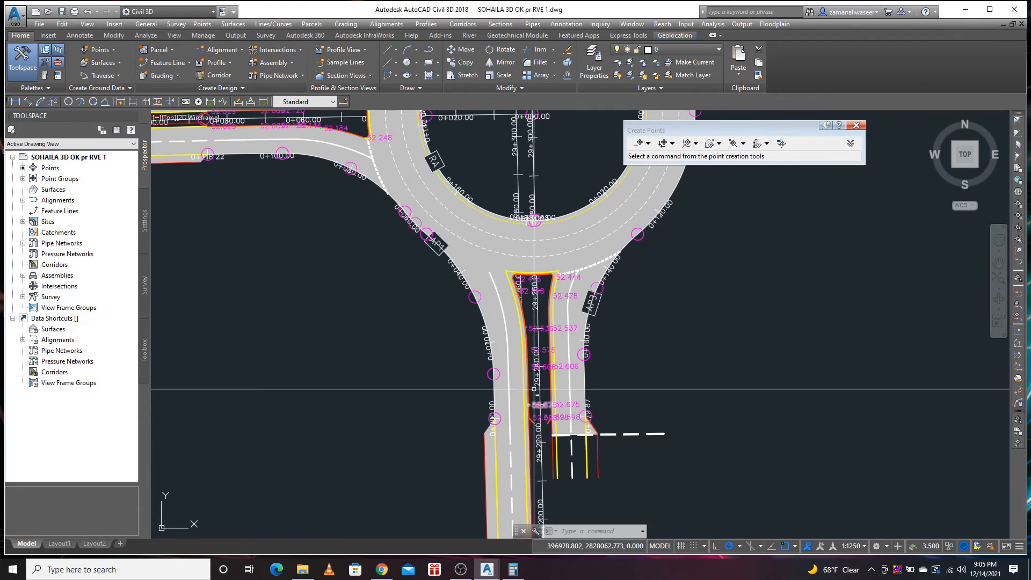
- Examine the elevation points along the roundabout's southern, northern and western medians
scroll(540, 355, up, 2)
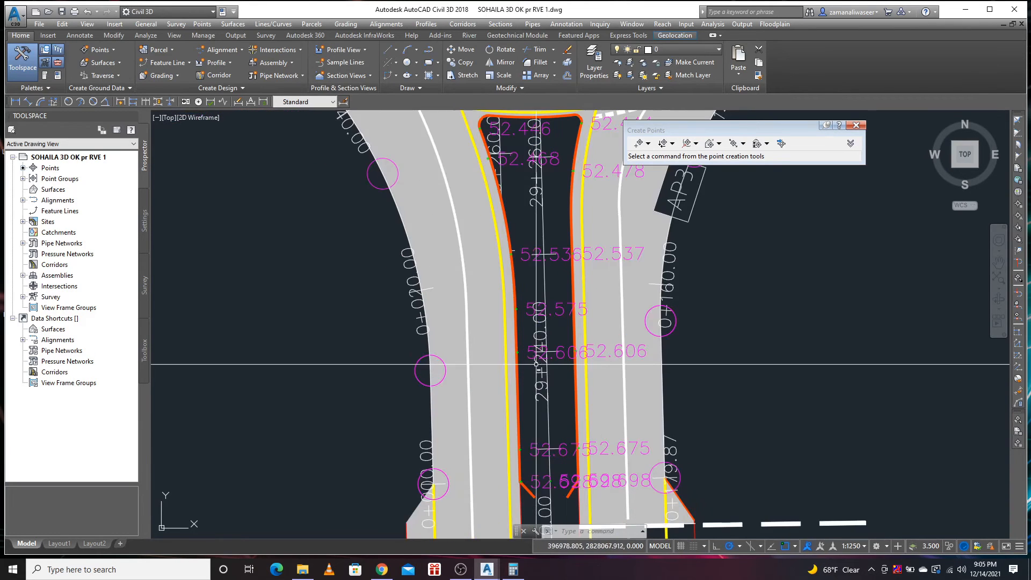
scroll(547, 272, down, 2)
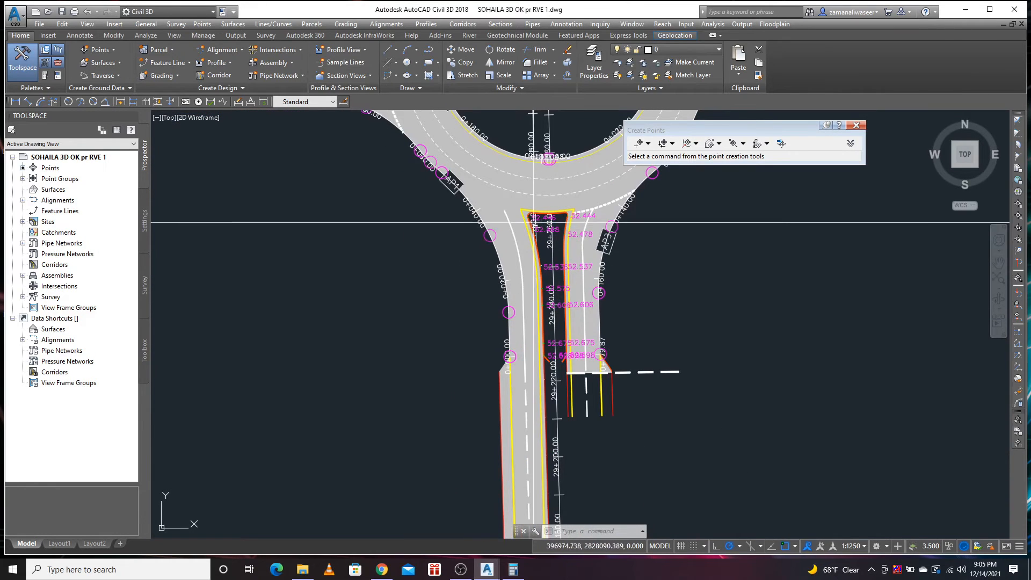
scroll(574, 397, down, 3)
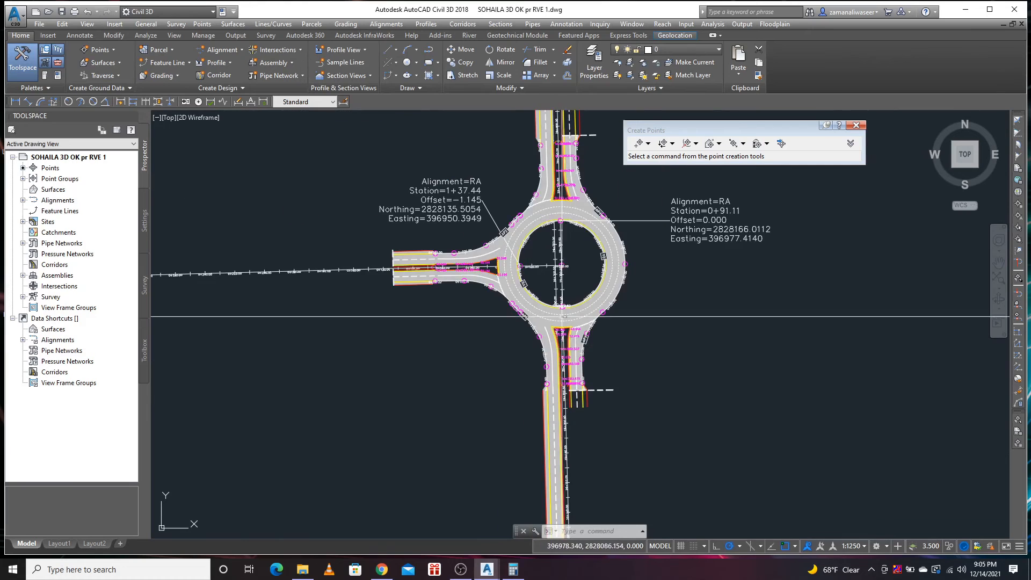
scroll(549, 221, up, 3)
middle_drag(554, 181, 548, 305)
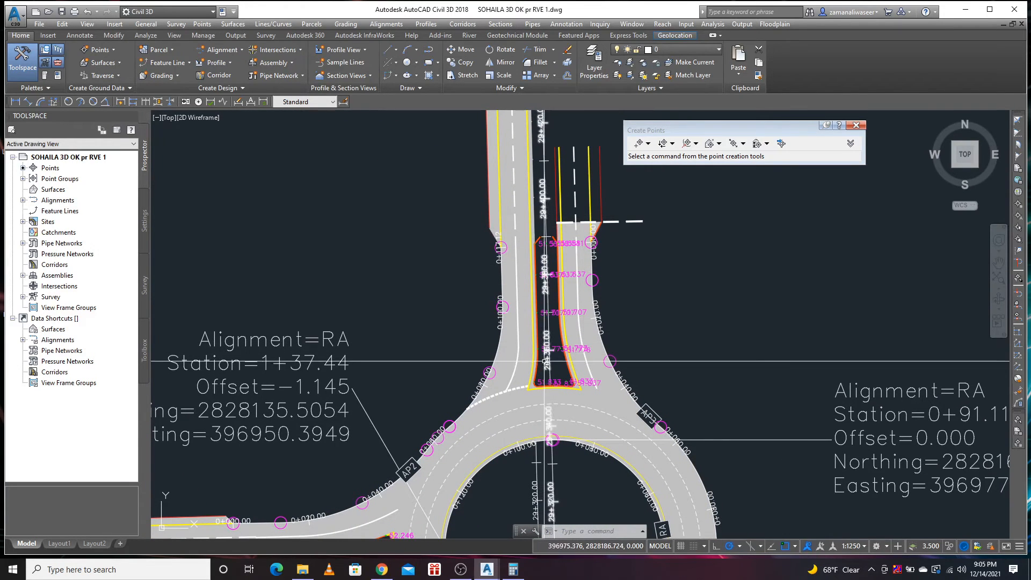
scroll(541, 284, down, 3)
scroll(508, 377, up, 2)
middle_drag(458, 409, 454, 353)
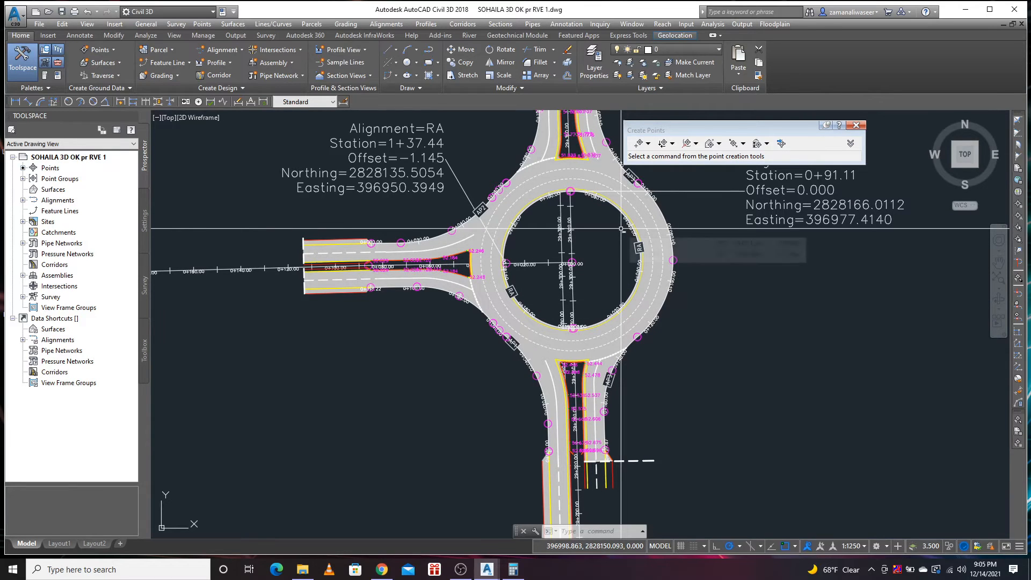
- Start Measure Alignment point creation on the roundabout's inner circle alignment RA, using the Layout (65) profile
middle_drag(553, 237, 557, 259)
scroll(557, 259, up, 2)
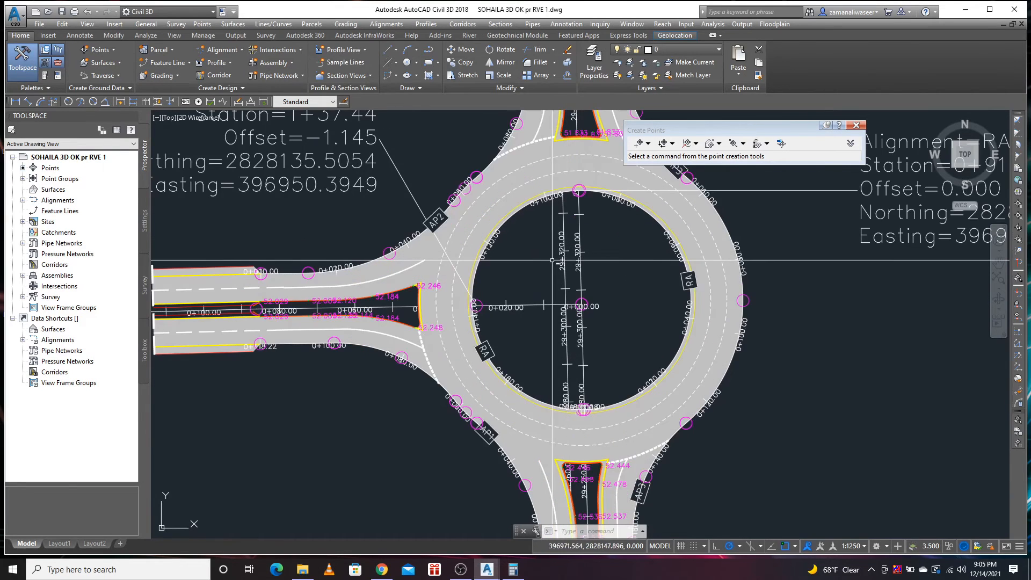
click(697, 144)
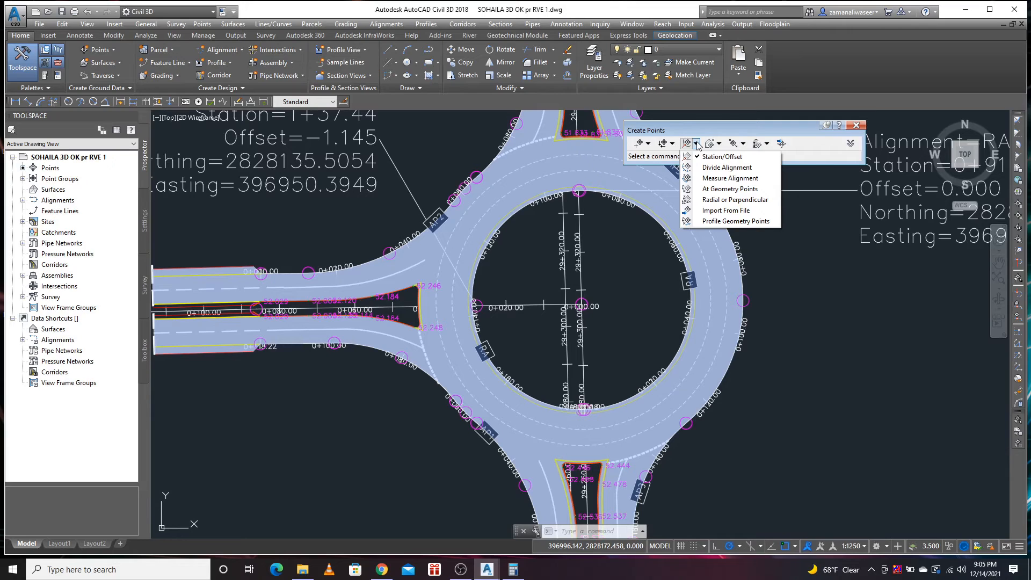
click(730, 182)
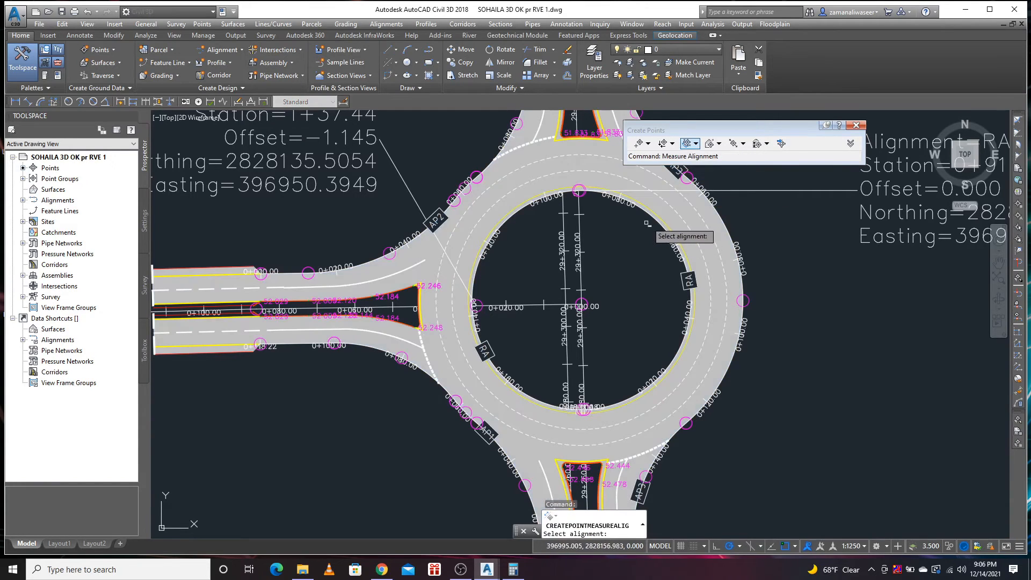
click(641, 232)
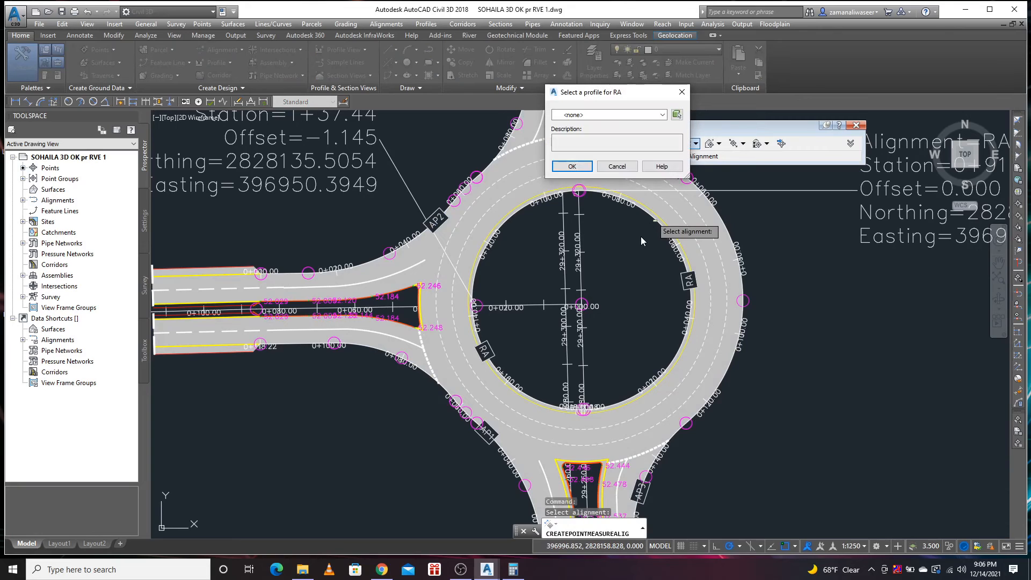
click(614, 115)
click(589, 134)
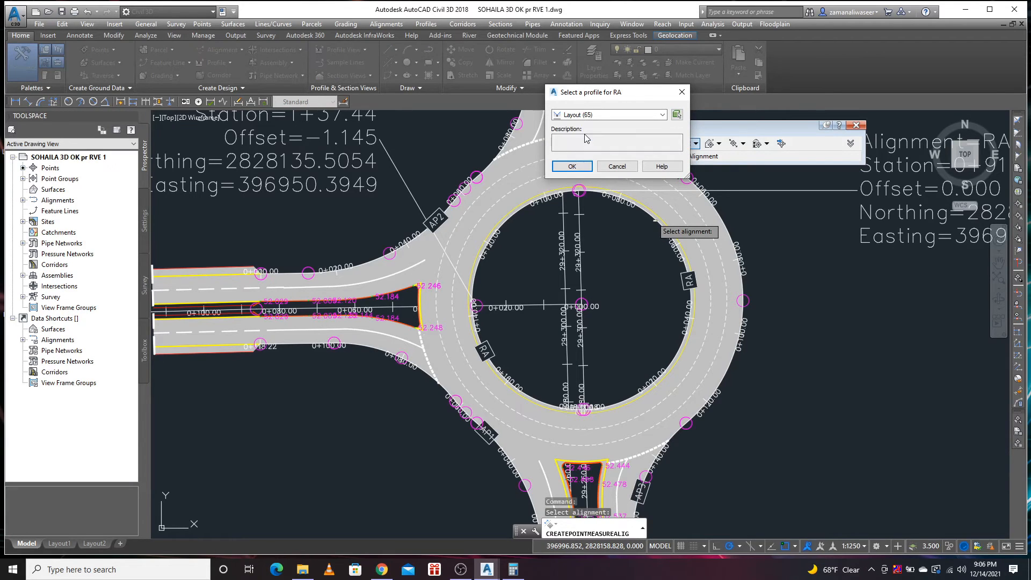
click(573, 167)
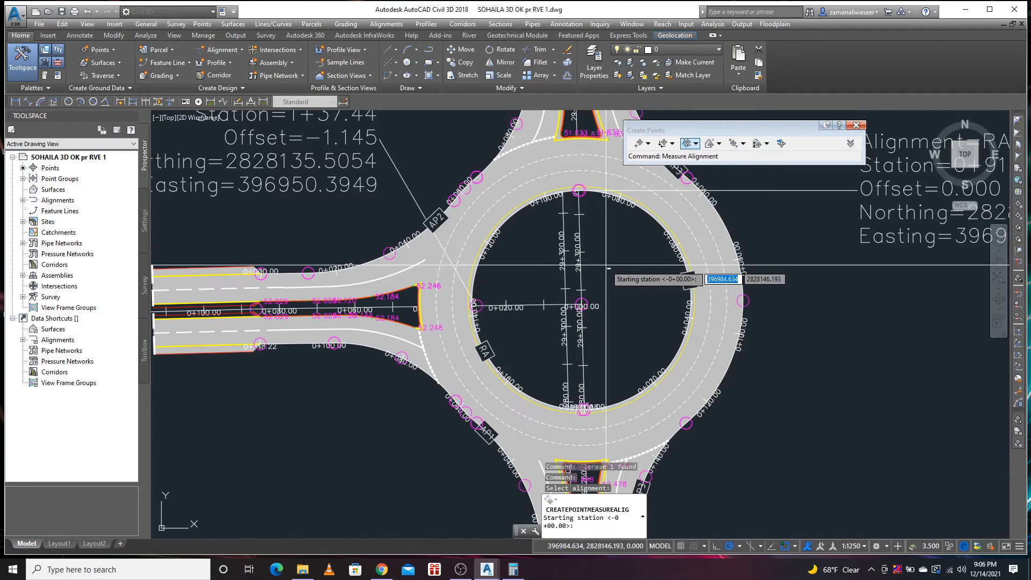
- Accept the default start and end stations and the 0.000 offset, and set the point interval to 5
key(Return)
key(Return)
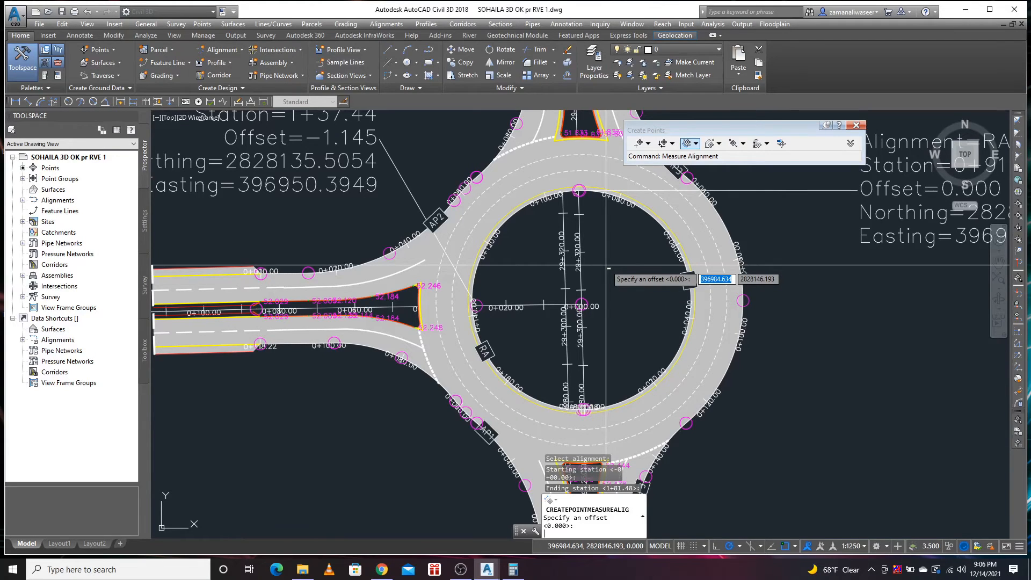
key(Return)
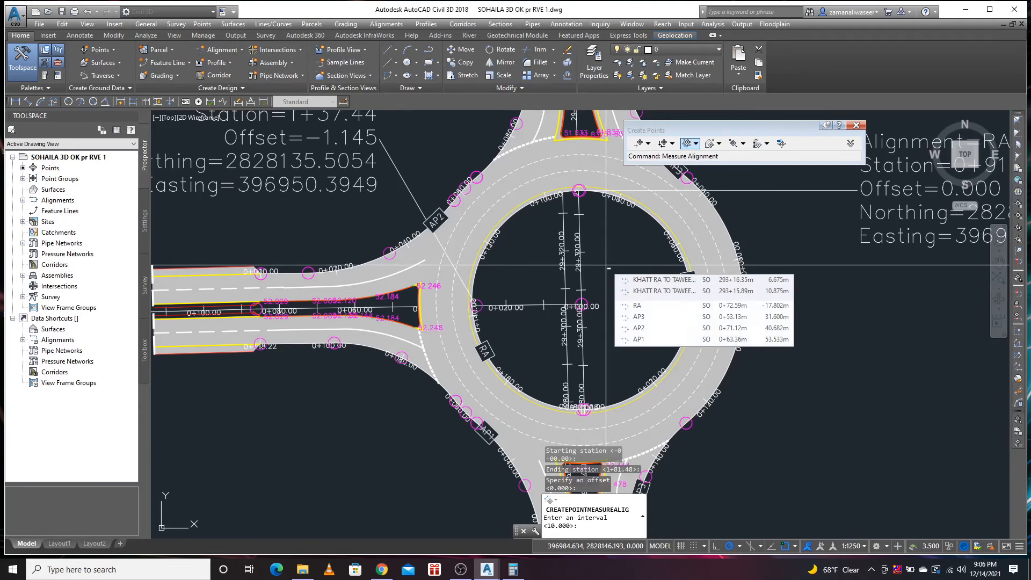
text(5)
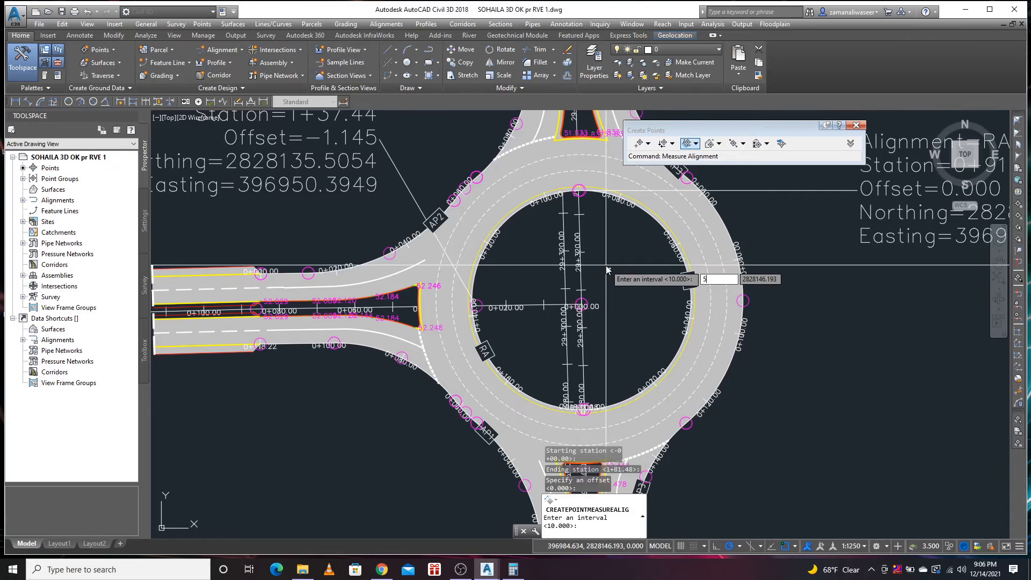
key(Return)
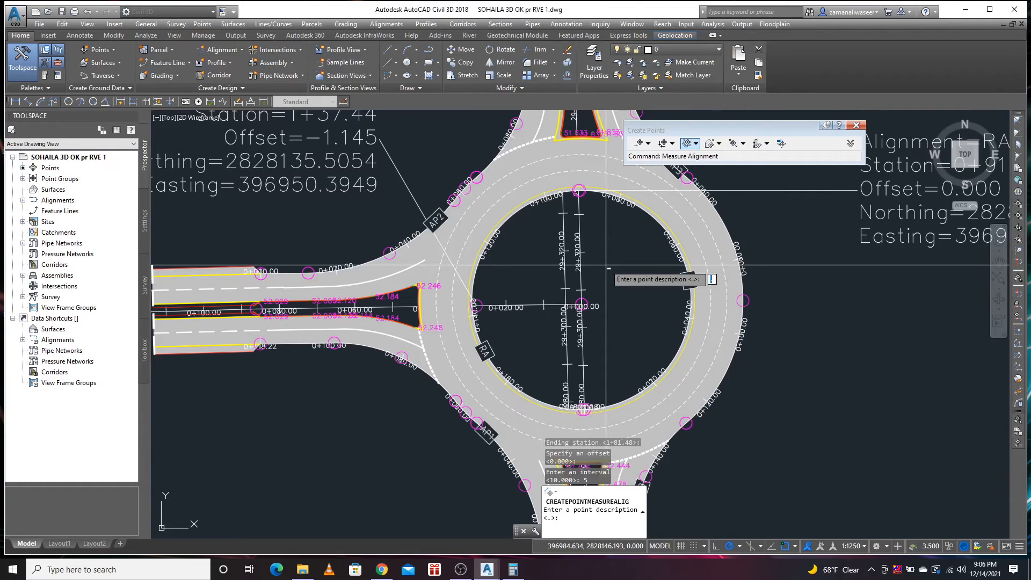
- Create the inner-circle points along alignment RA with the description RA, leaving any elevation the profile does not supply at its default
text(RA)
key(Return)
key(Return)
key(Return)
key(Return)
key(Return)
key(Return)
key(Return)
key(Return)
key(Return)
key(Return)
key(Return)
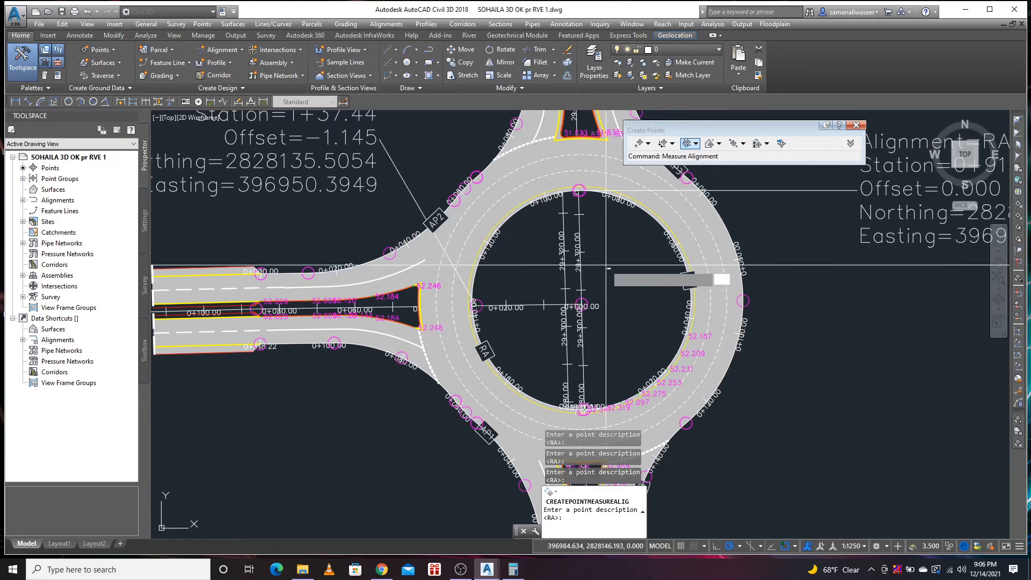
key(Return)
key(Return)
key(Return)
key(Return)
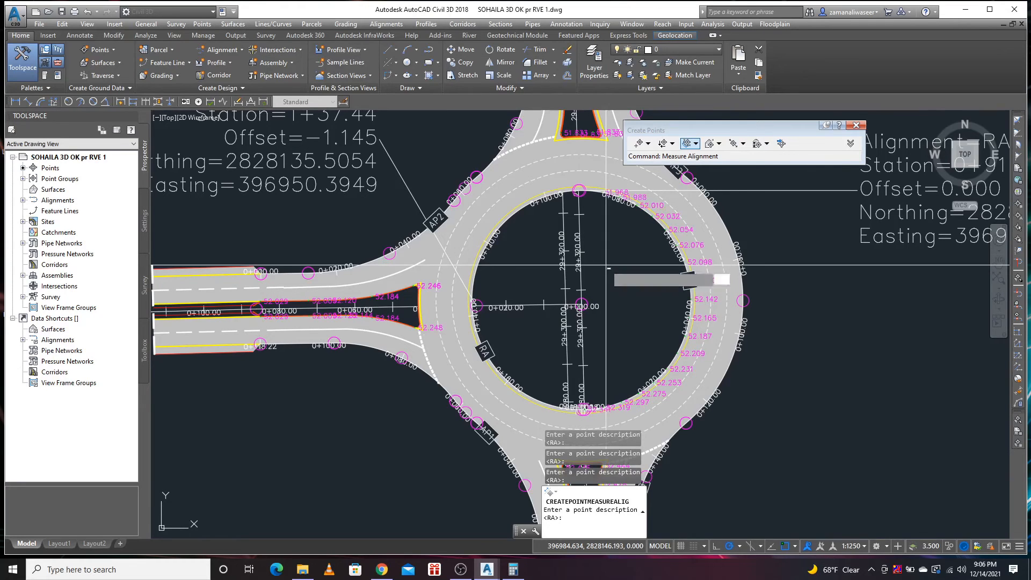
key(Return)
key(Return)
key(Return)
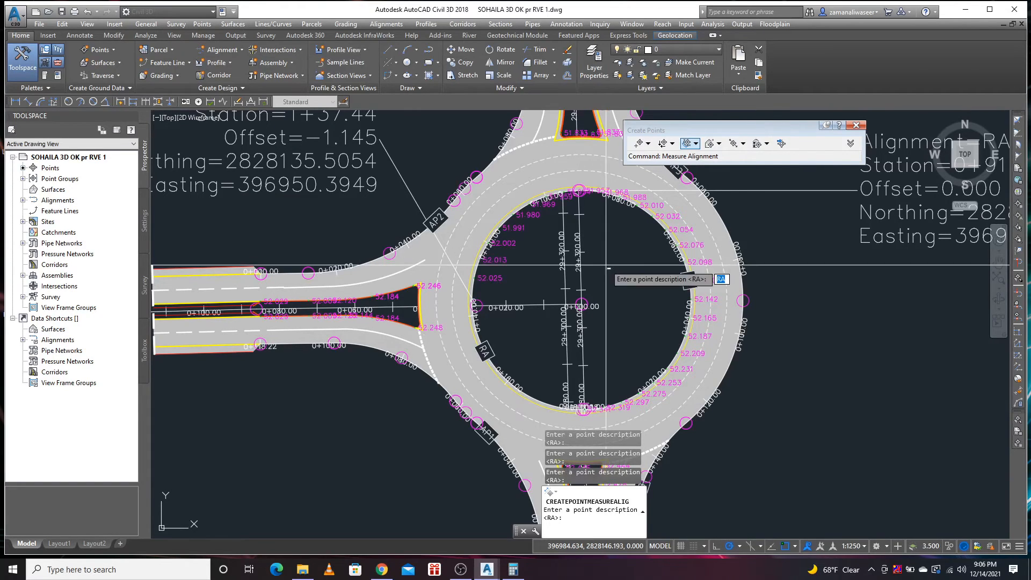
key(Return)
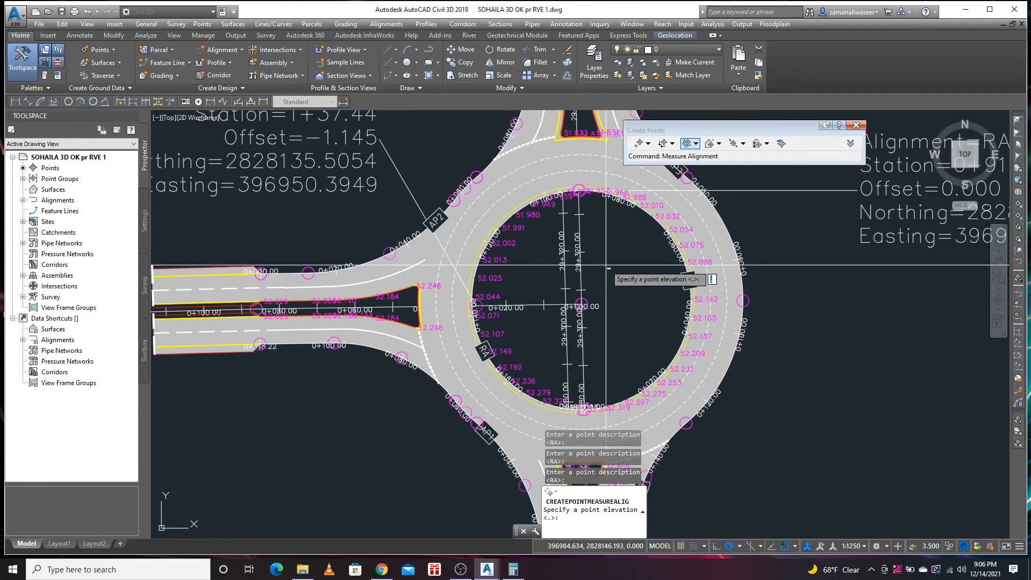
key(Return)
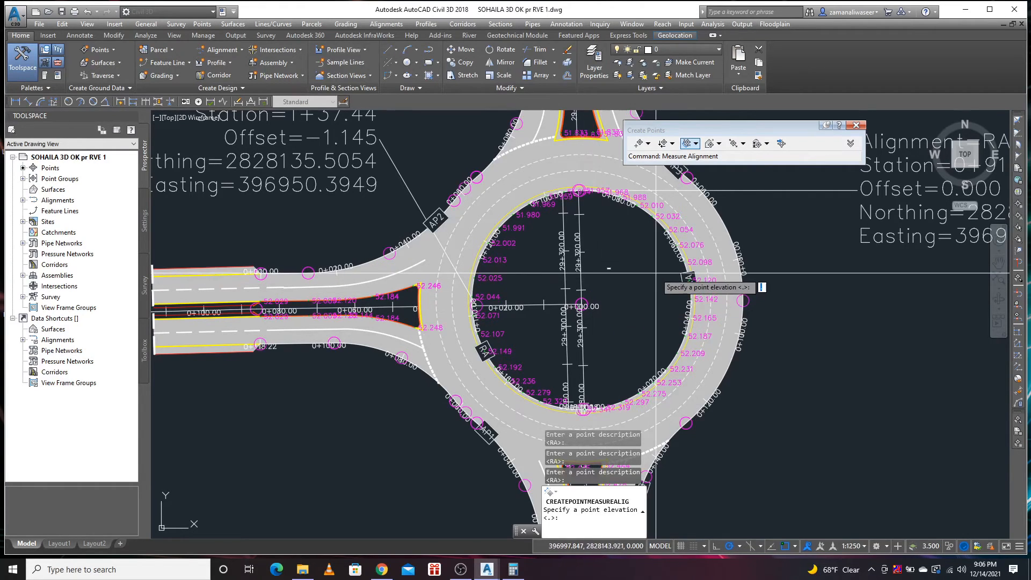
key(Return)
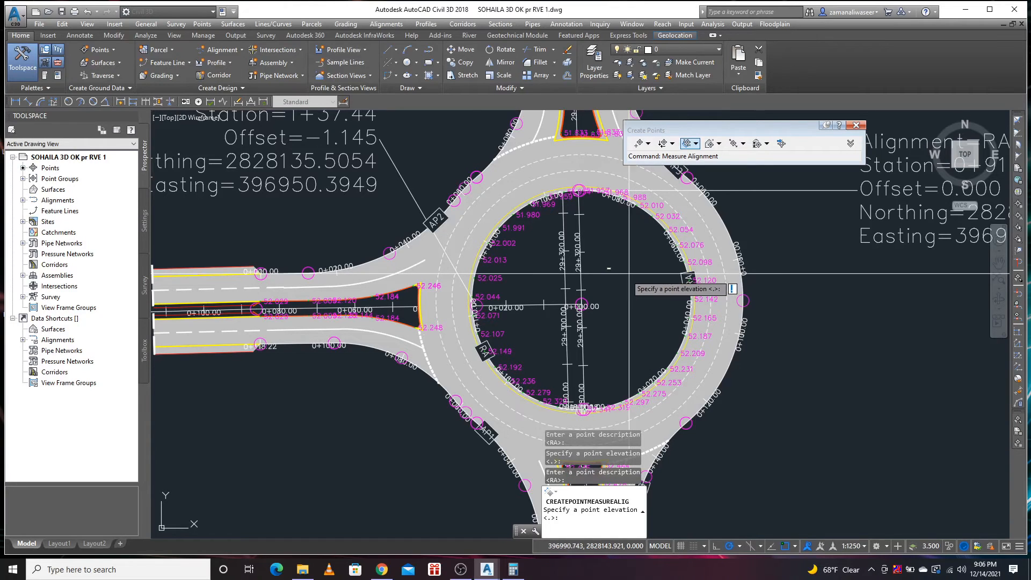
key(Return)
- Select the southwestern road-edge alignment AP1 for the next measured points and assign its Layout (66) profile
scroll(602, 266, down, 4)
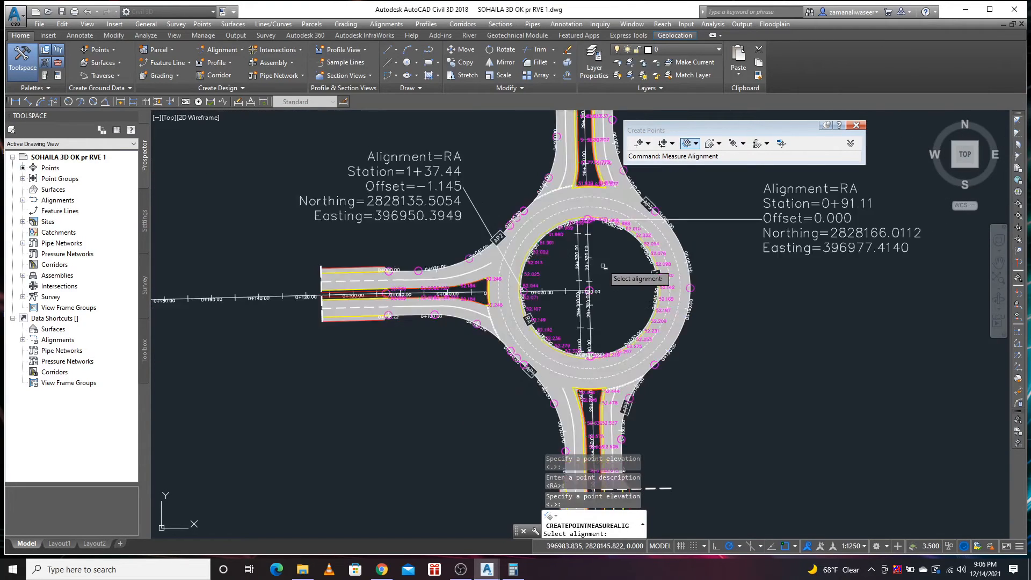
middle_drag(527, 377, 513, 296)
scroll(568, 310, up, 5)
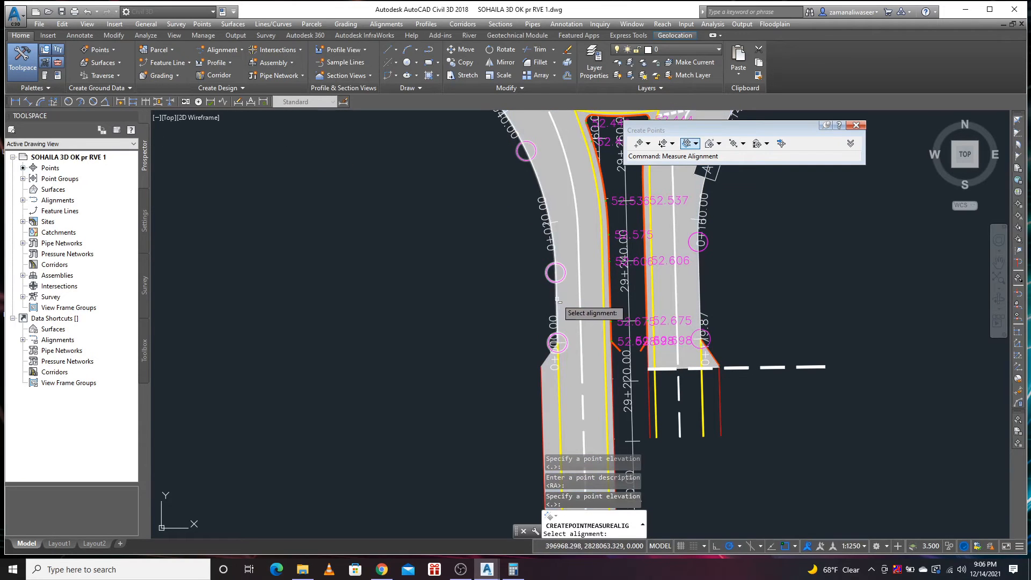
click(560, 303)
click(596, 114)
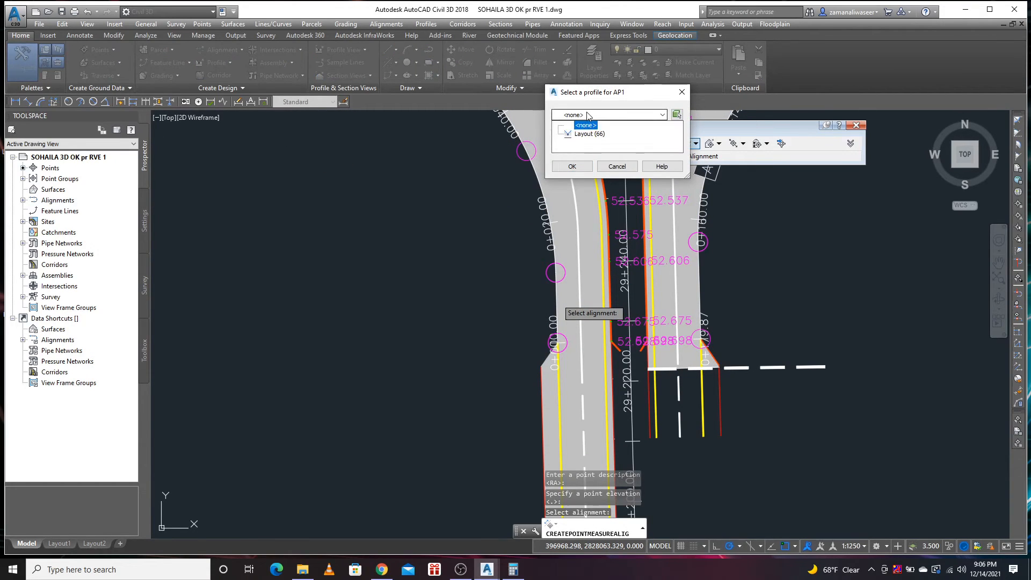
click(590, 134)
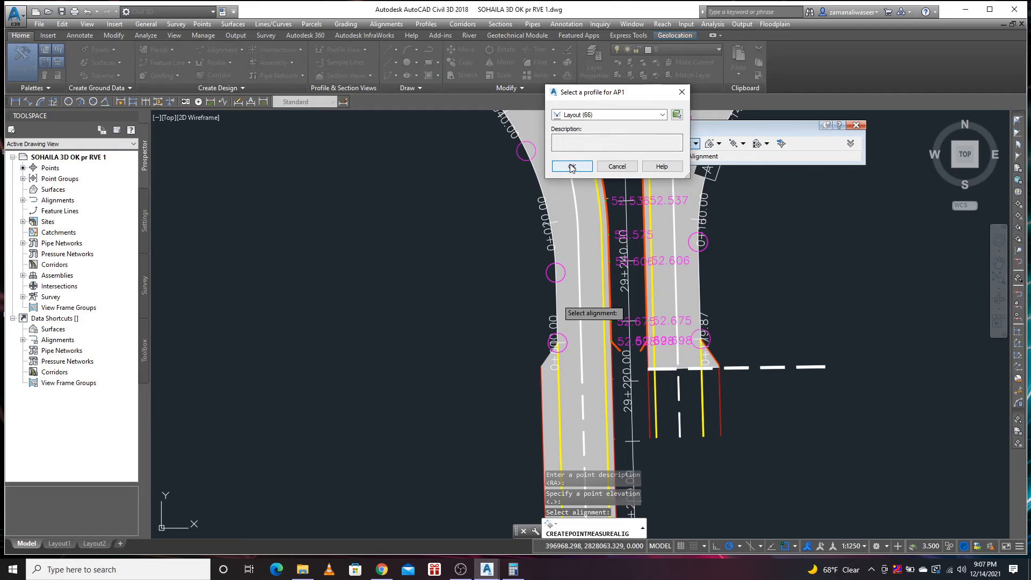
click(572, 167)
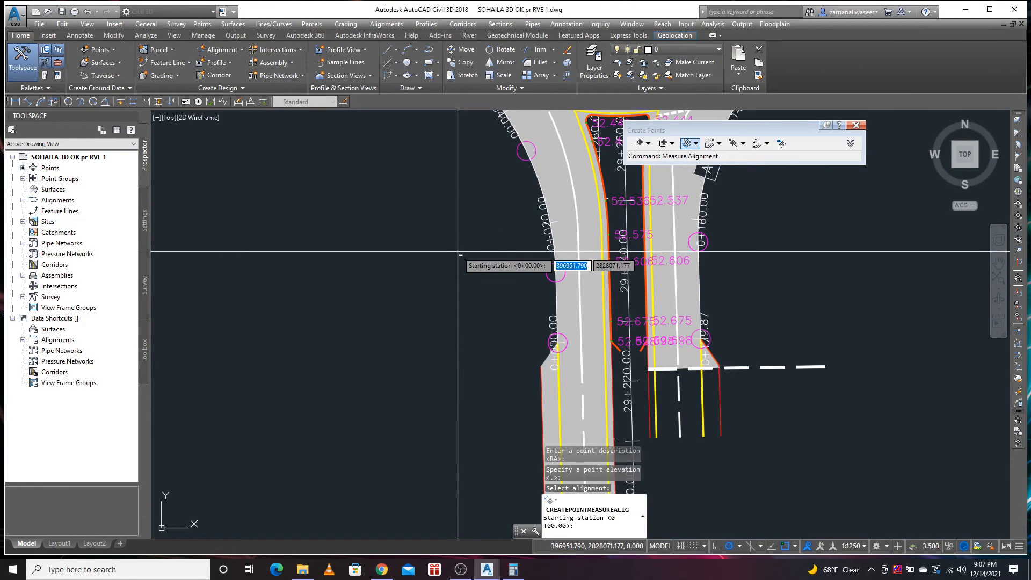
- Accept AP1's default start and end stations, the 0.000 offset and the 5.000 interval
key(Return)
key(Return)
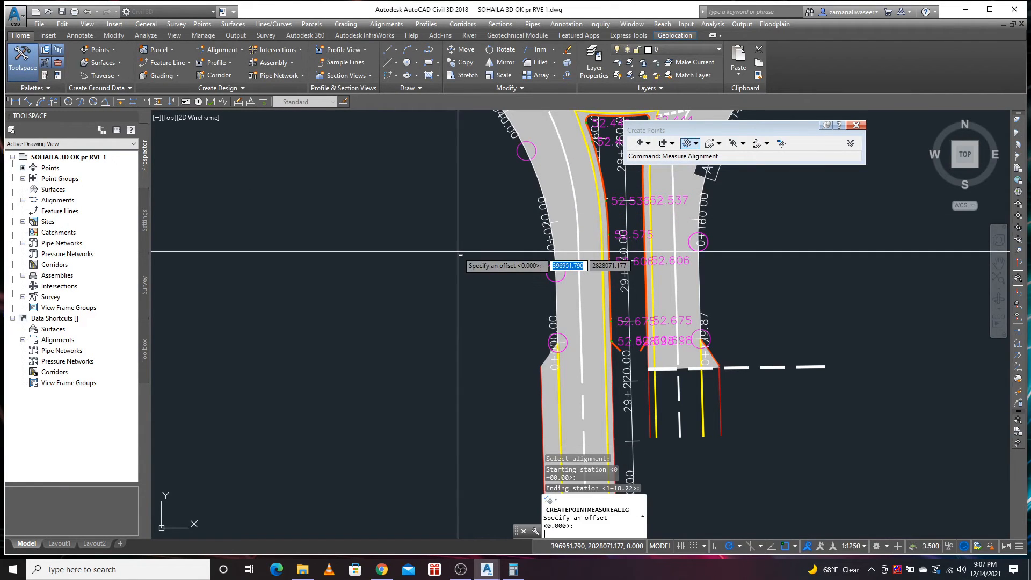
key(Return)
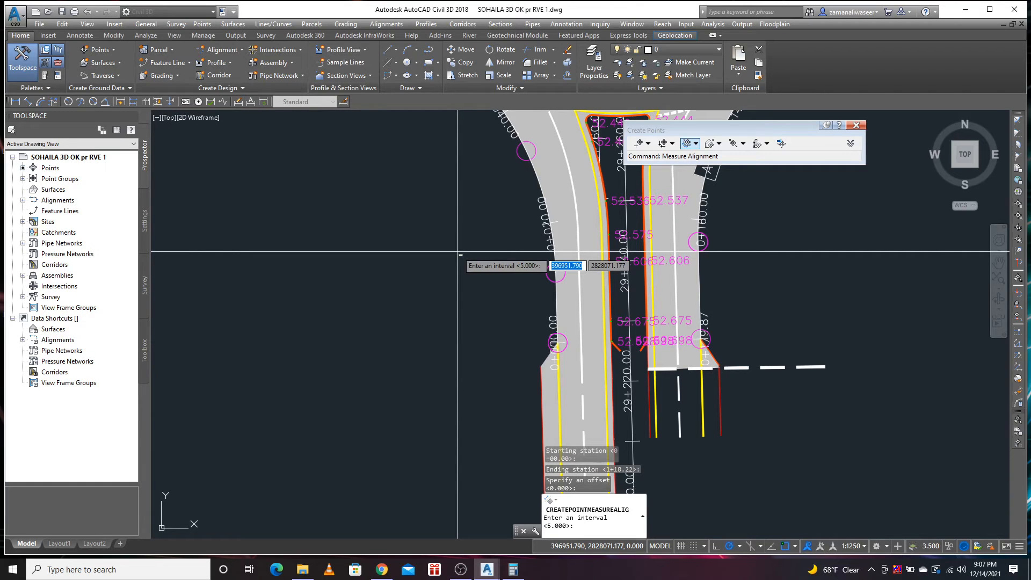
key(Return)
- Create all elevation points along AP1 with the default point description
key(Return)
key(Return)
key(Return)
key(Return)
key(Return)
key(Return)
key(Return)
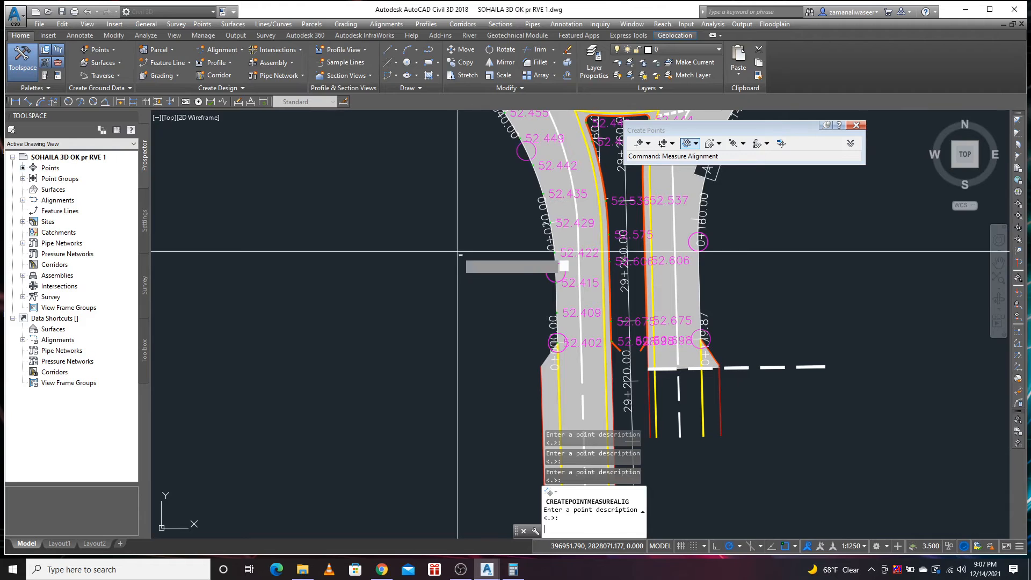
key(Return)
key(Return)
key(Return)
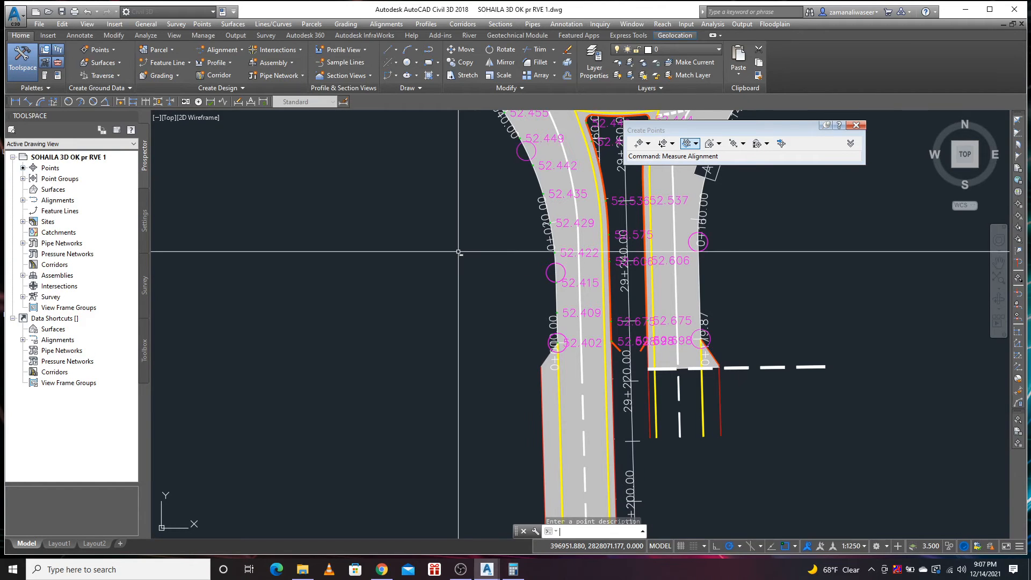
- Select the northwestern road-edge alignment AP2 for Measure Alignment point creation and assign its Layout (67) profile
scroll(276, 364, down, 2)
scroll(459, 405, down, 2)
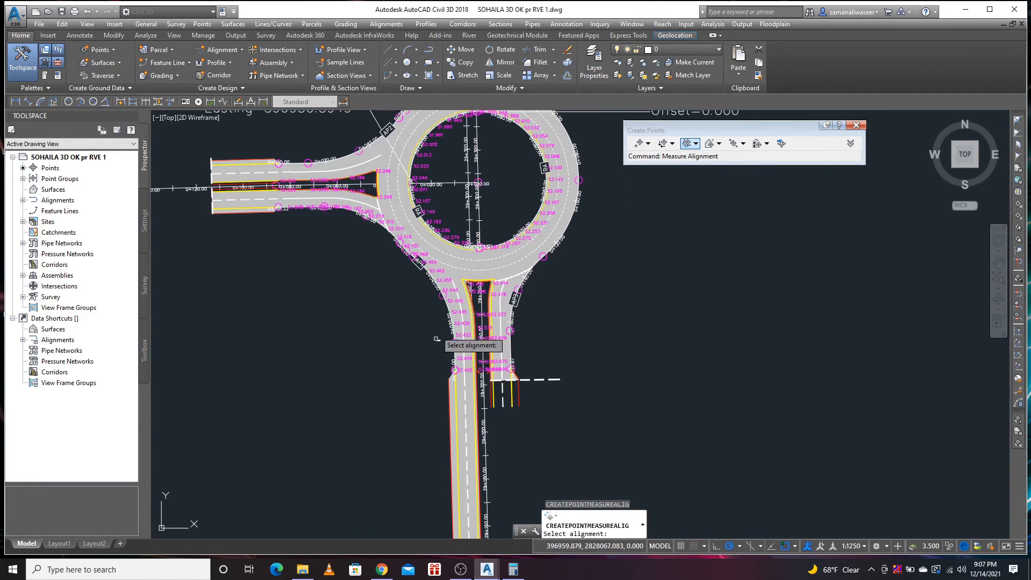
scroll(379, 227, up, 4)
scroll(425, 322, down, 2)
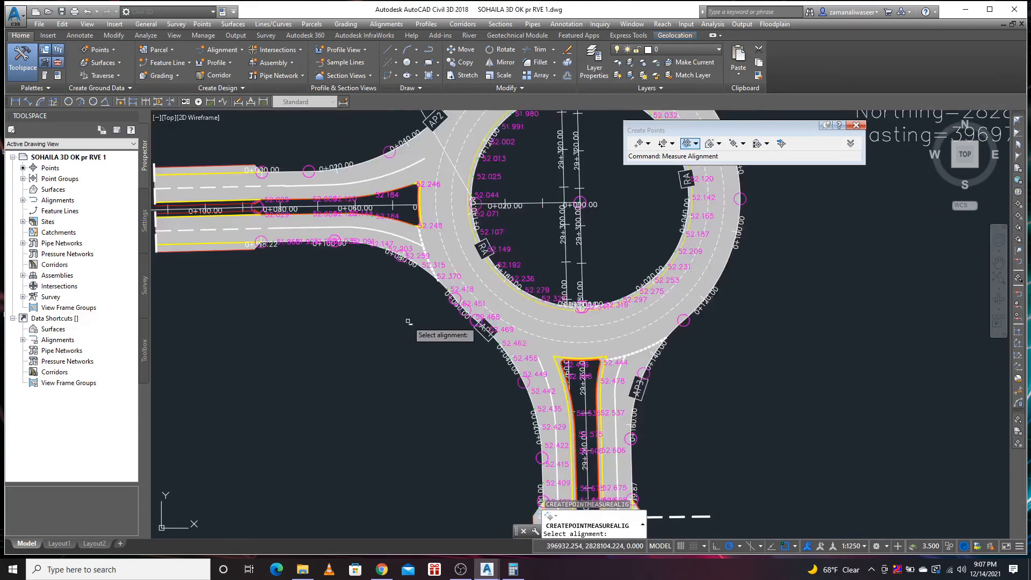
scroll(414, 338, down, 2)
scroll(322, 228, up, 4)
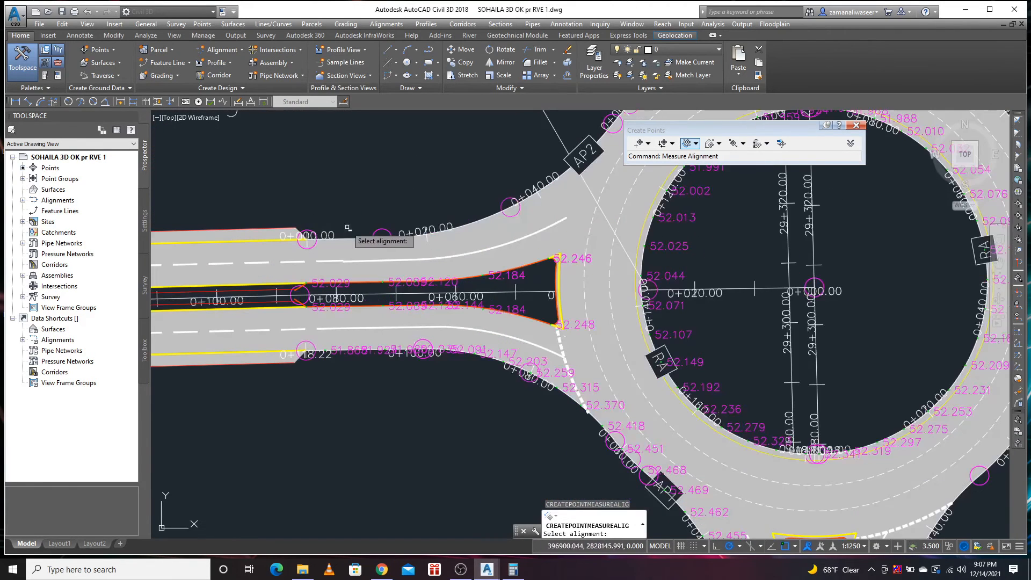
click(348, 244)
click(599, 114)
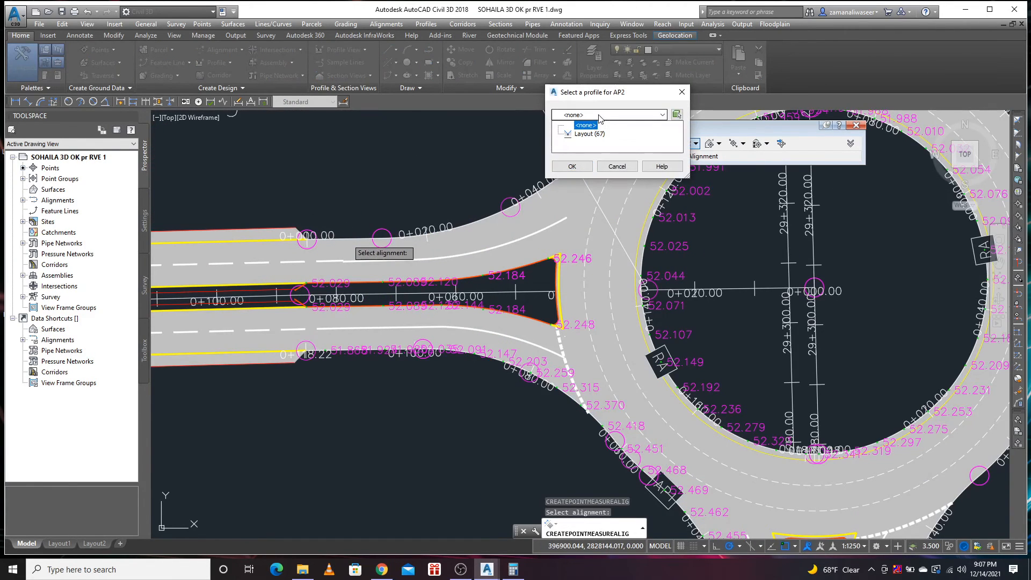
click(586, 133)
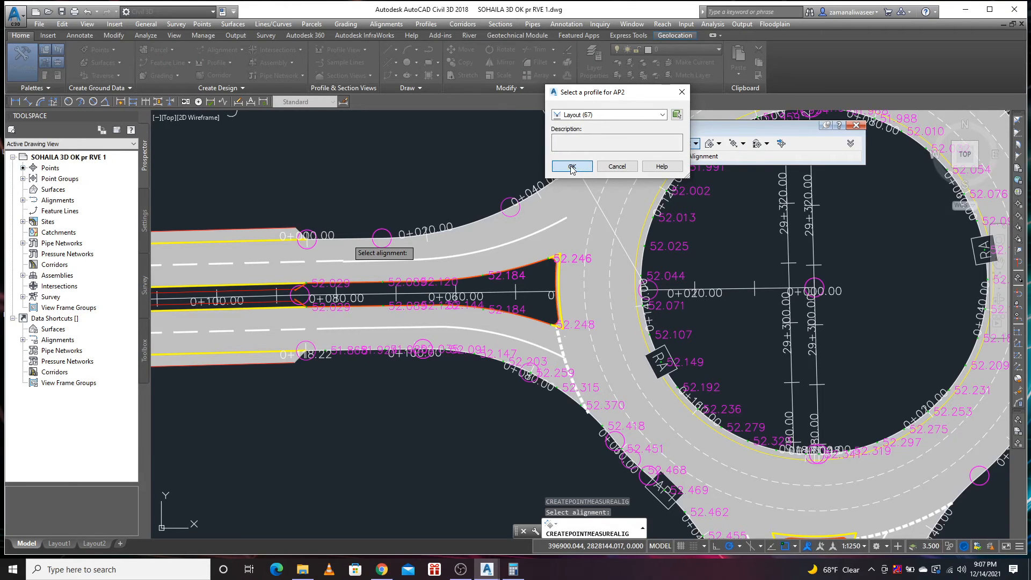
click(572, 167)
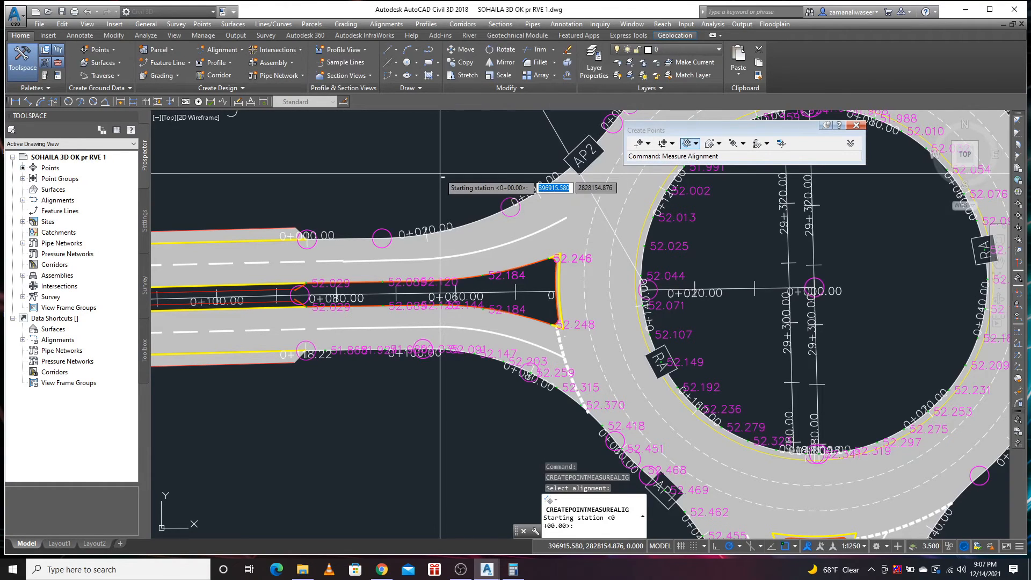
- Accept AP2's default start and end stations and the 0.000 offset, and set the point interval to 5
key(Return)
key(Return)
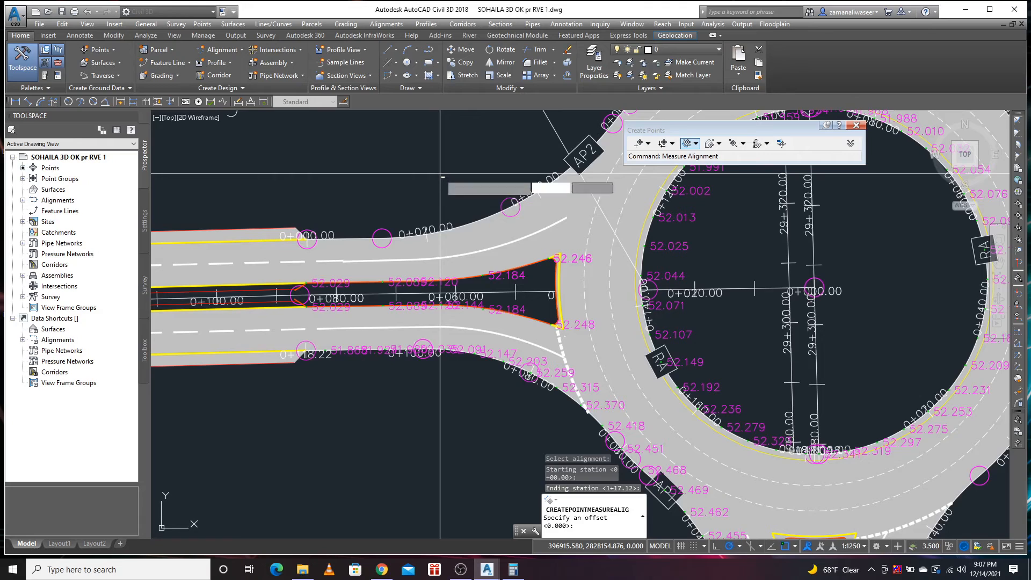
key(Return)
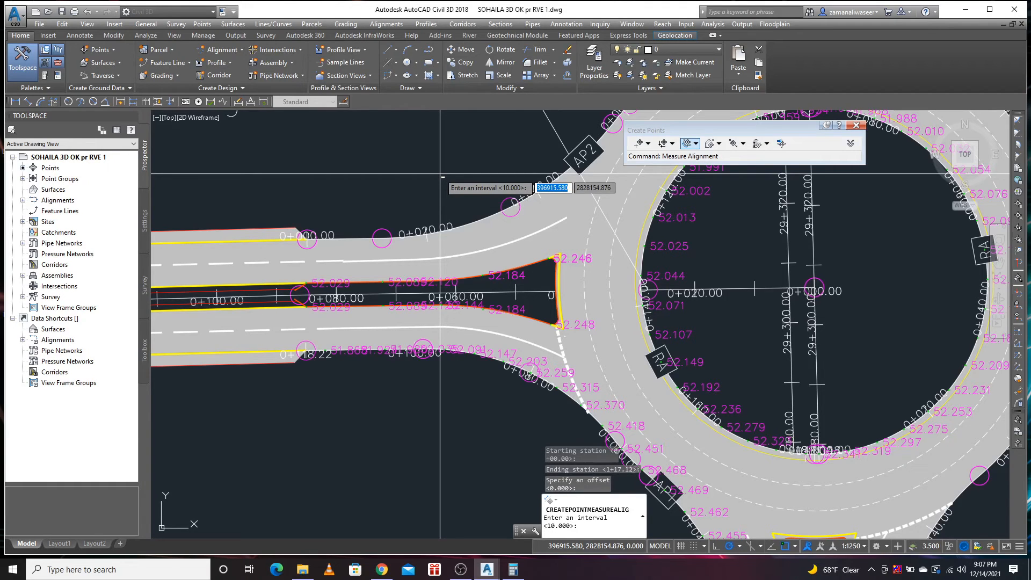
text(5)
key(Return)
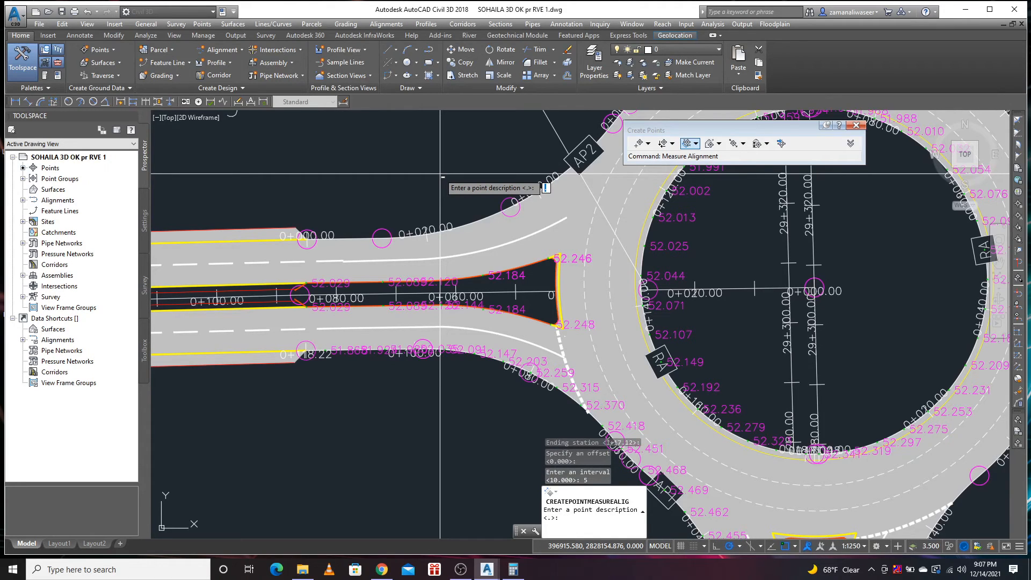
- Create all elevation points along the northwestern road edge with the description AP2
text(AP2)
key(Return)
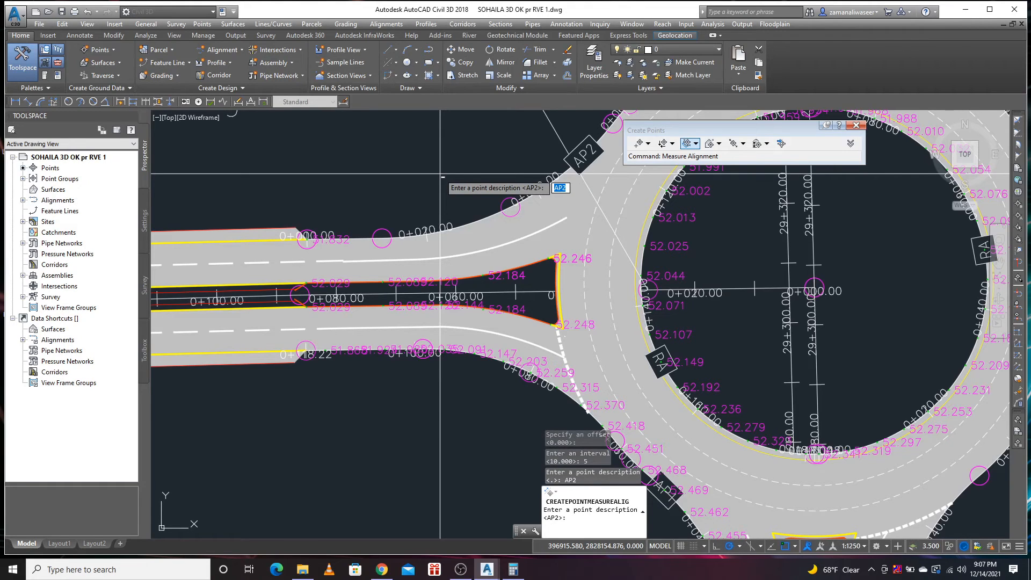
key(Return)
key(Return)
key(Return)
key(Return)
key(Return)
key(Return)
key(Return)
key(Return)
key(Return)
key(Return)
key(Return)
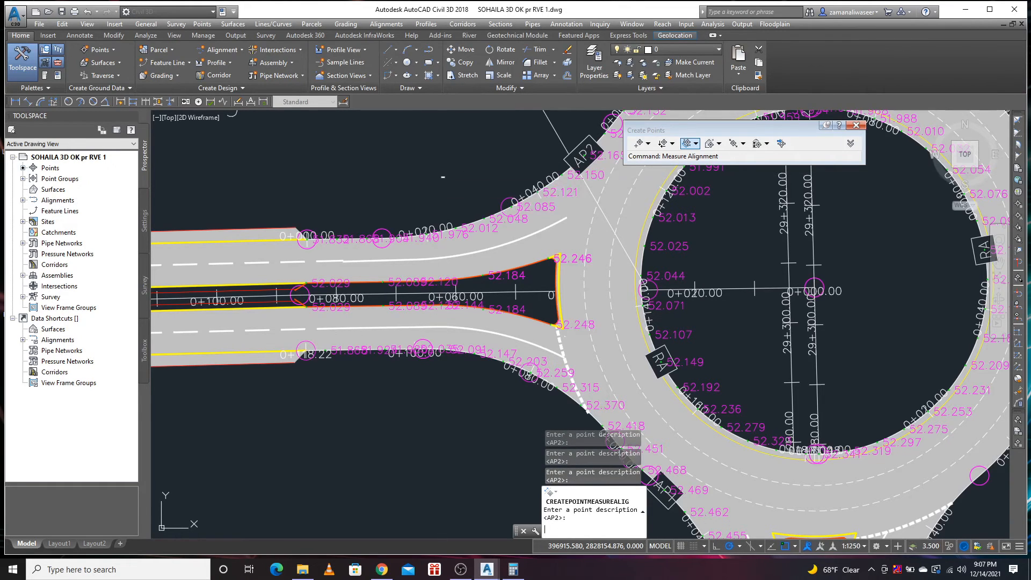
key(Return)
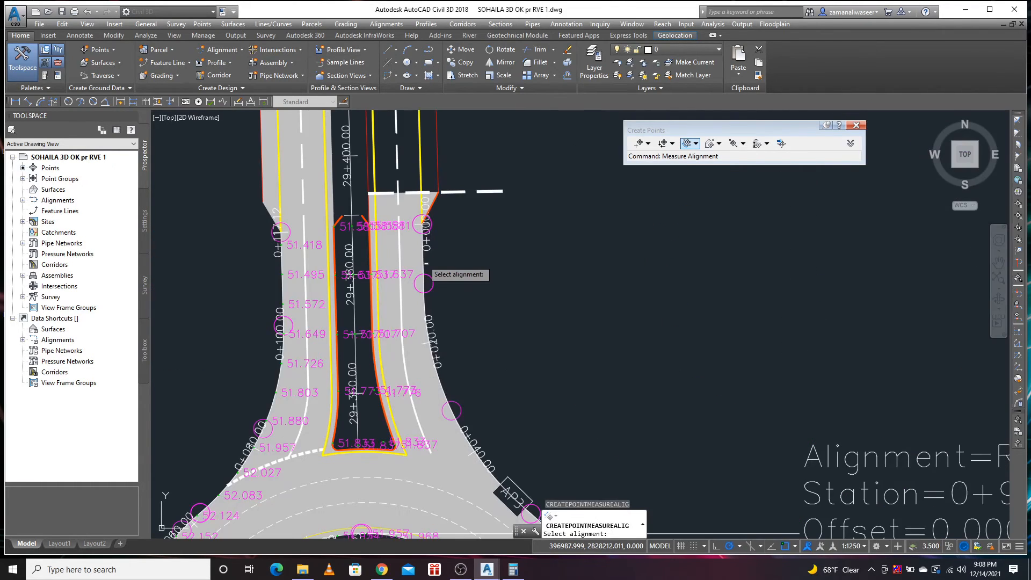
- Select the eastern road-edge alignment AP3 beside the northern approach and assign its Layout (68) profile
click(426, 263)
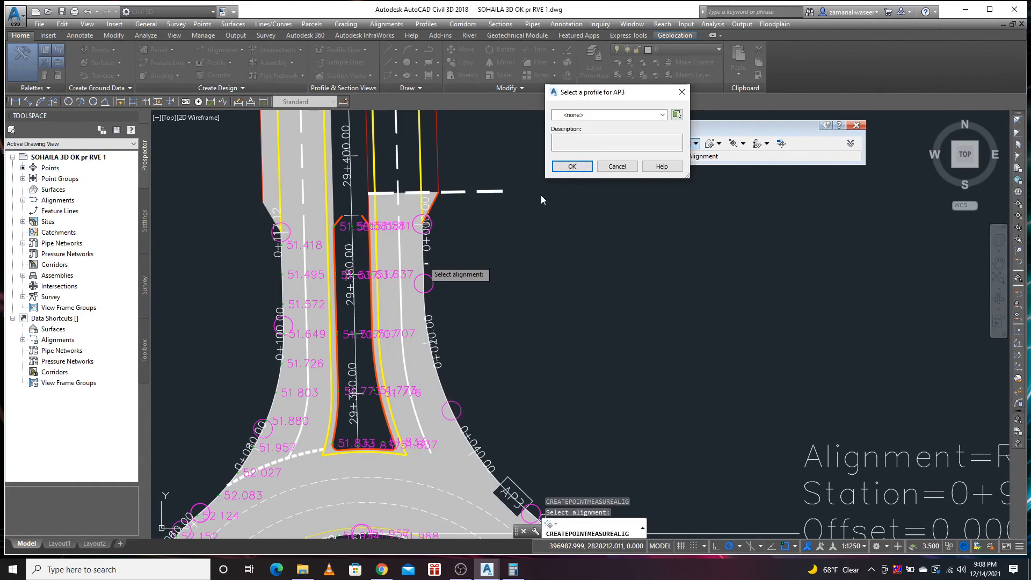
click(605, 116)
click(589, 134)
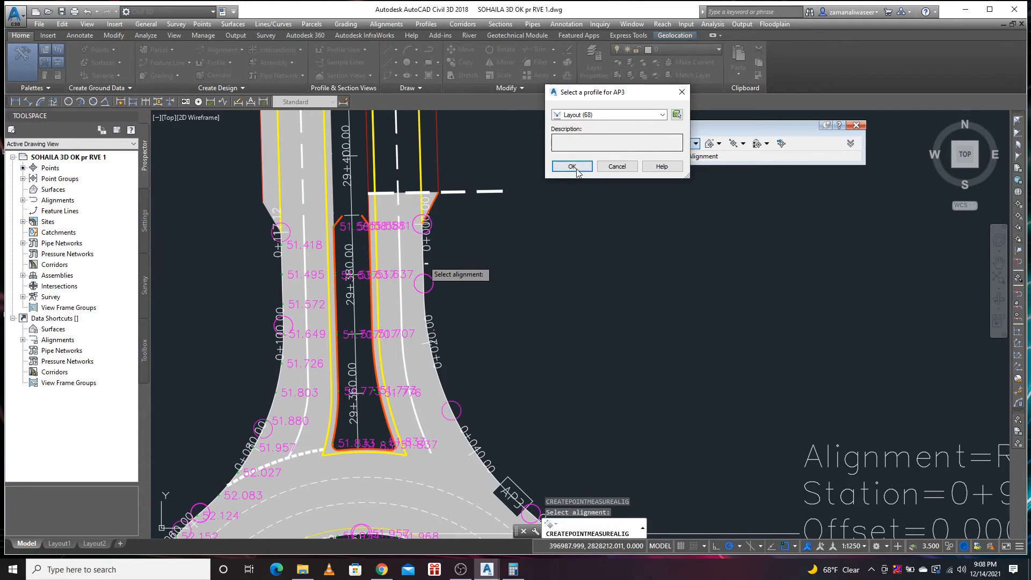
click(573, 167)
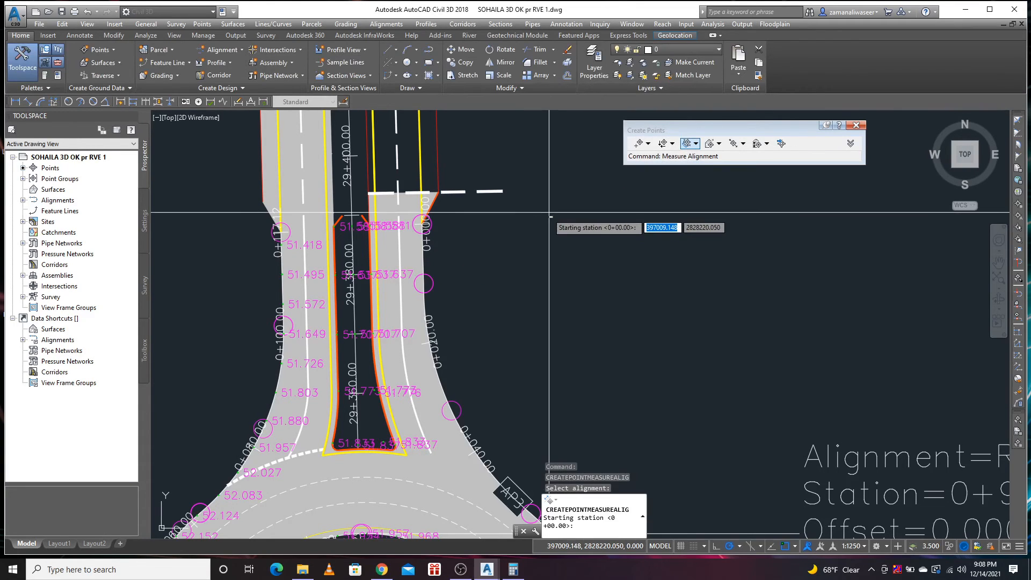
- Accept AP3's default start and end stations and the 0.000 offset, and set the point interval to 5
key(Return)
key(Return)
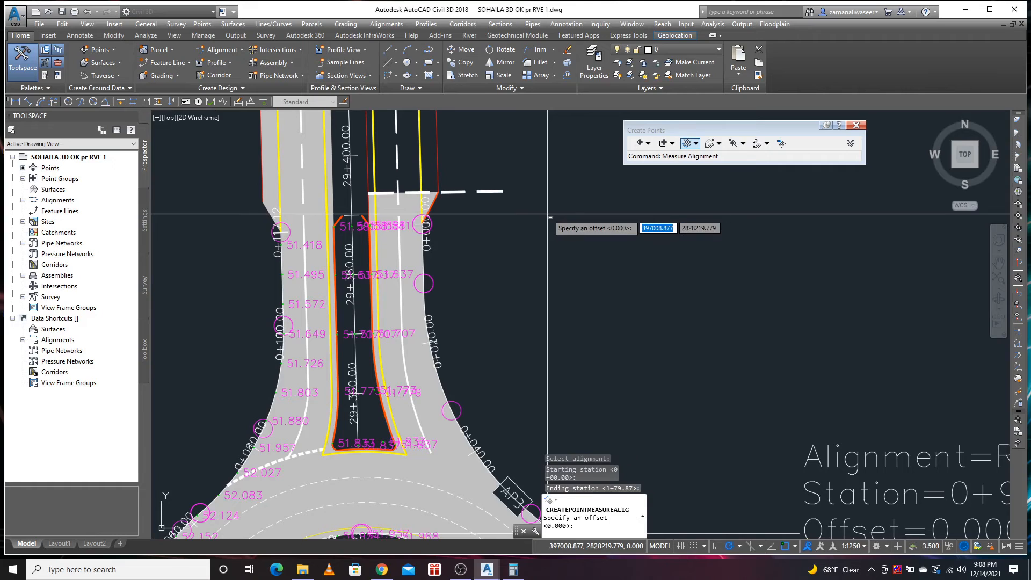
key(Return)
text(5)
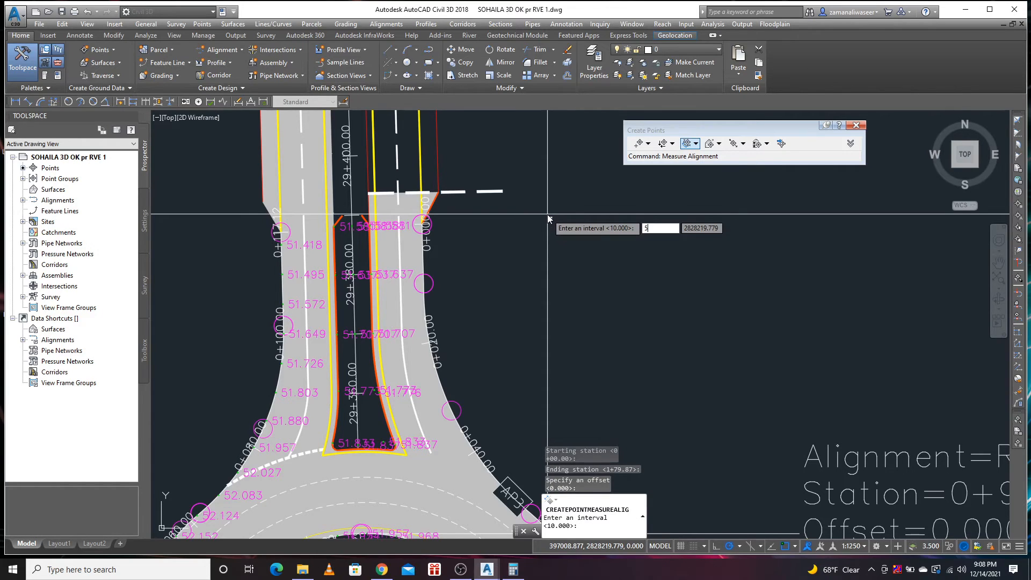
key(Return)
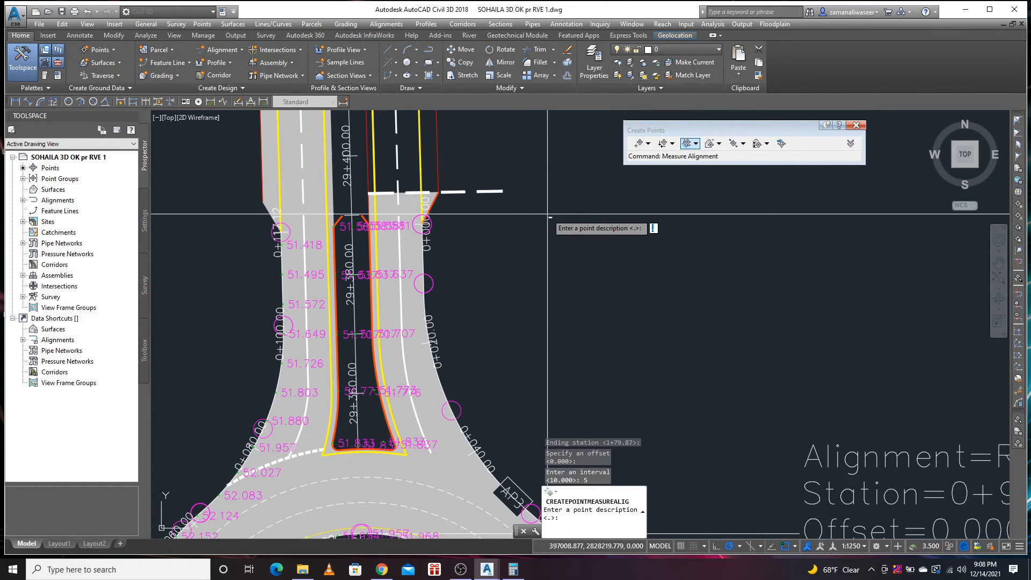
- Create all elevation points along the eastern road edge with the description AP3
text(AP3)
key(Return)
key(Return)
key(Return)
key(Return)
key(Return)
key(Return)
key(Return)
key(Return)
key(Return)
key(Return)
key(Return)
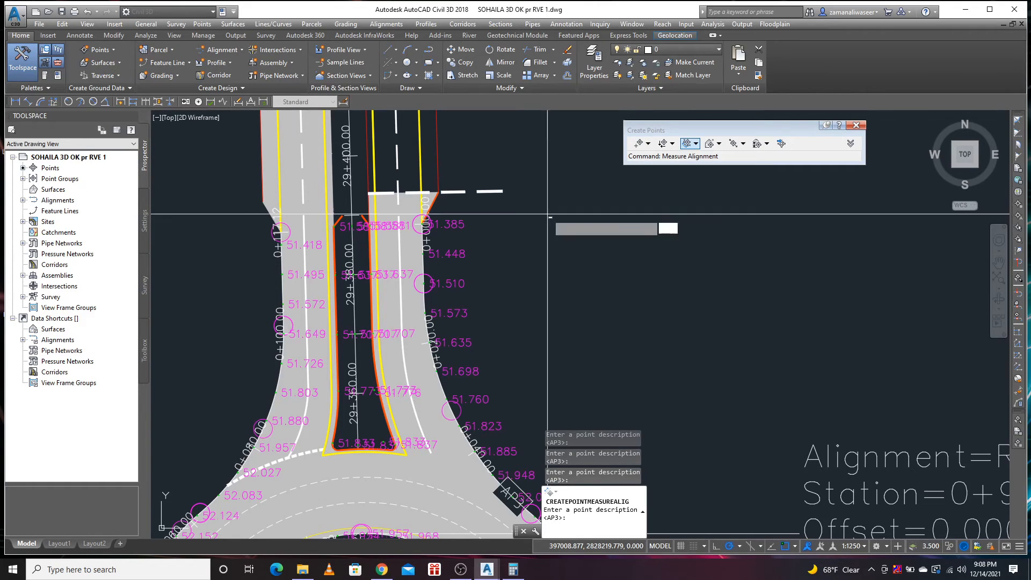
key(Return)
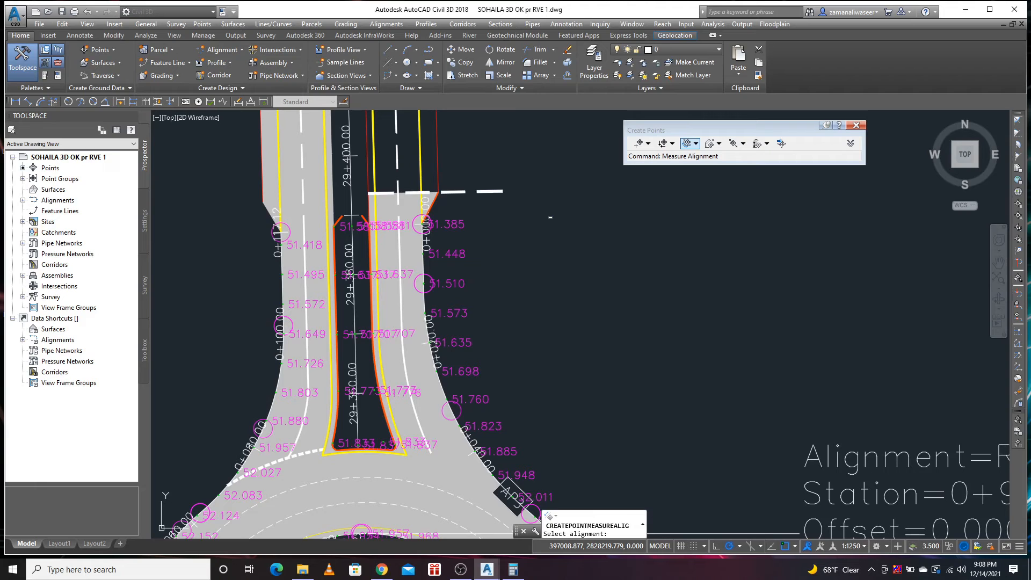
- End the Measure Alignment point creation and look over the elevation points around the whole roundabout and its approaches
scroll(550, 217, down, 6)
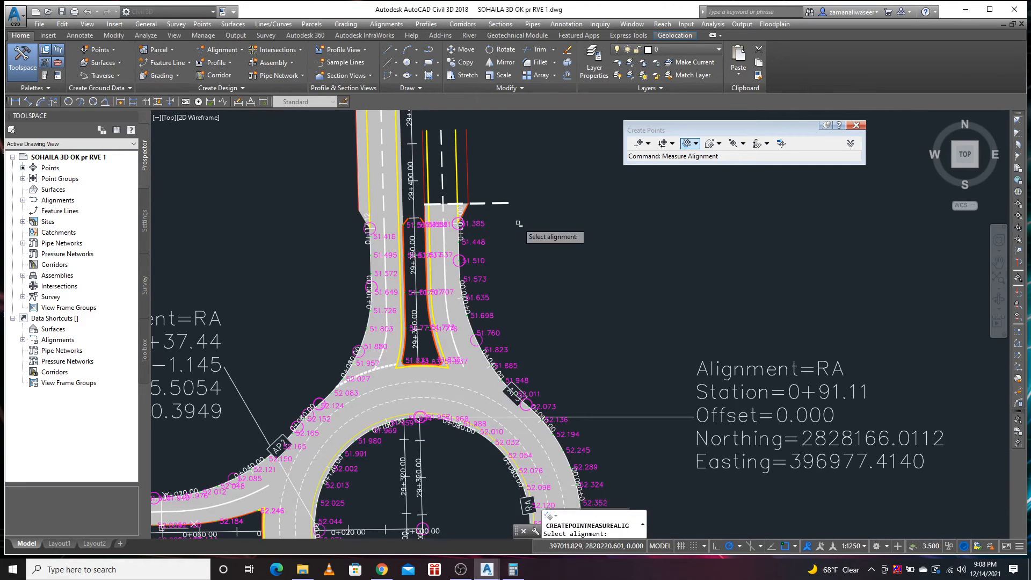
scroll(517, 399, up, 5)
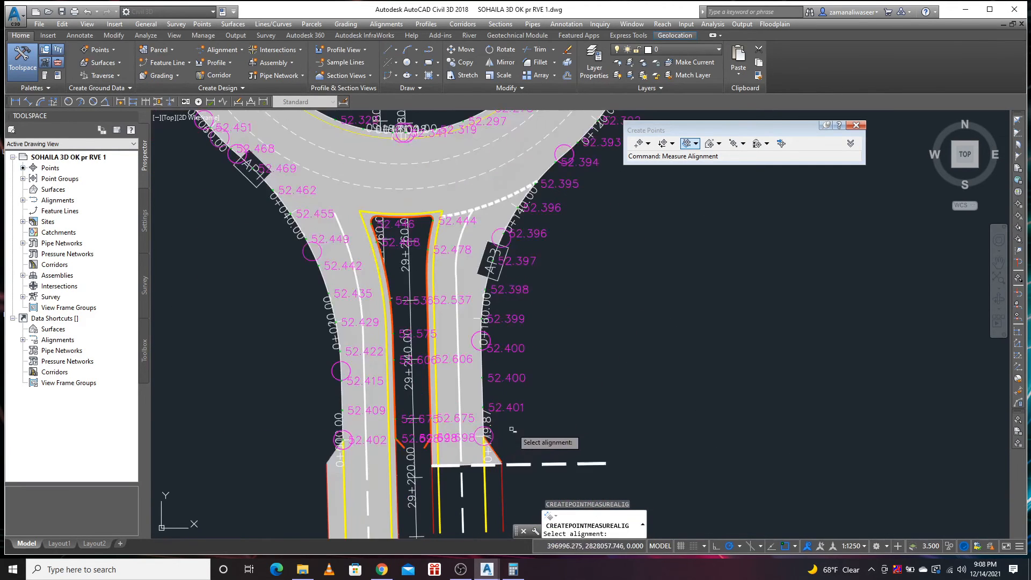
key(Escape)
key(Return)
scroll(595, 334, down, 4)
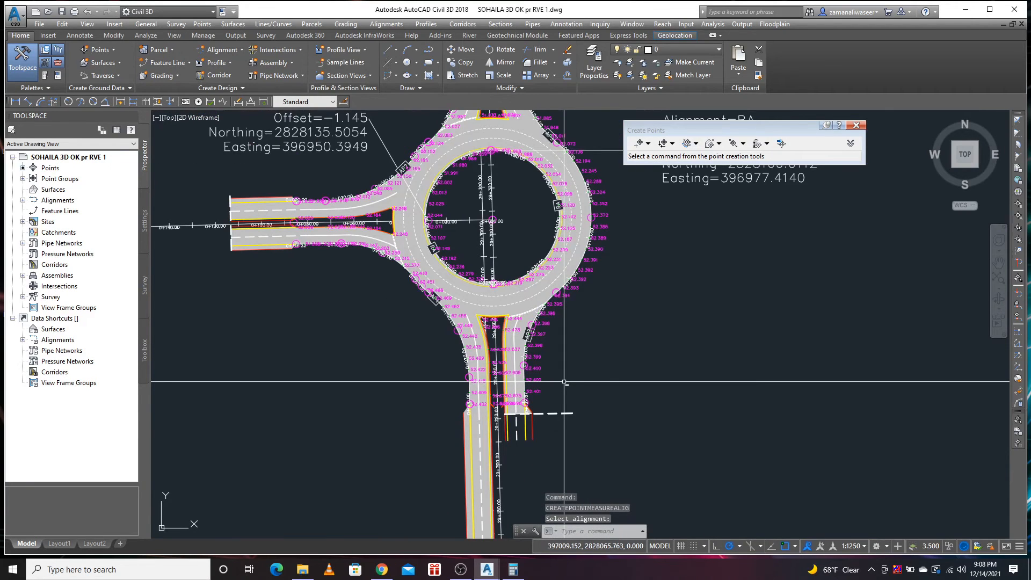
scroll(564, 382, down, 4)
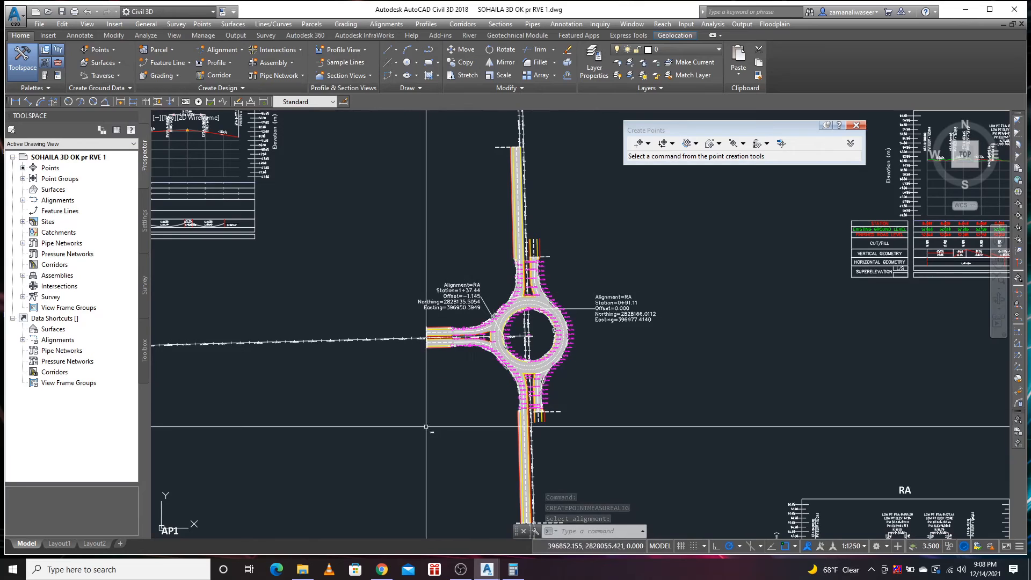
scroll(537, 353, up, 4)
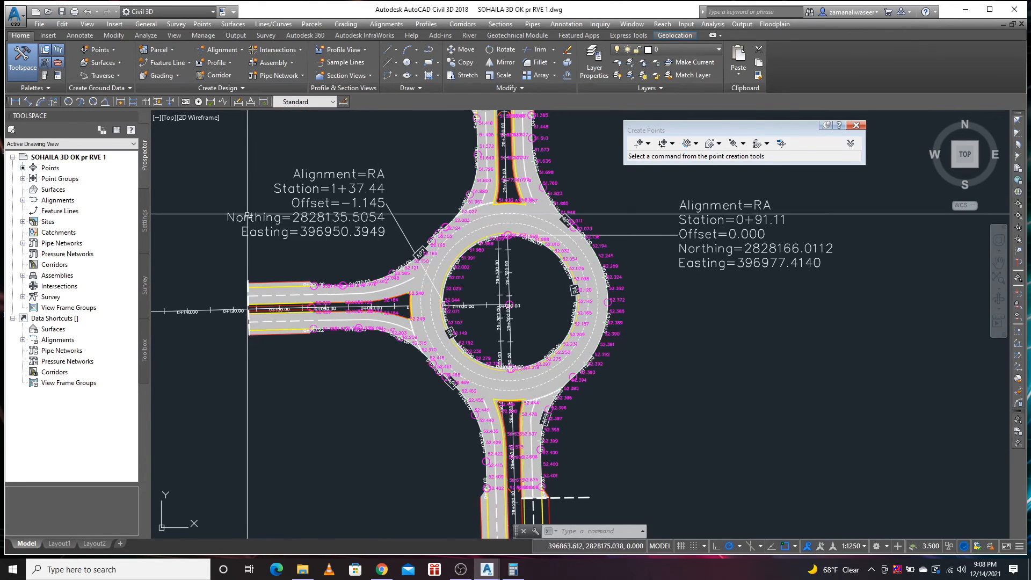
- Create a TIN surface named GR with the Standard style on the C-TOPO layer
click(107, 63)
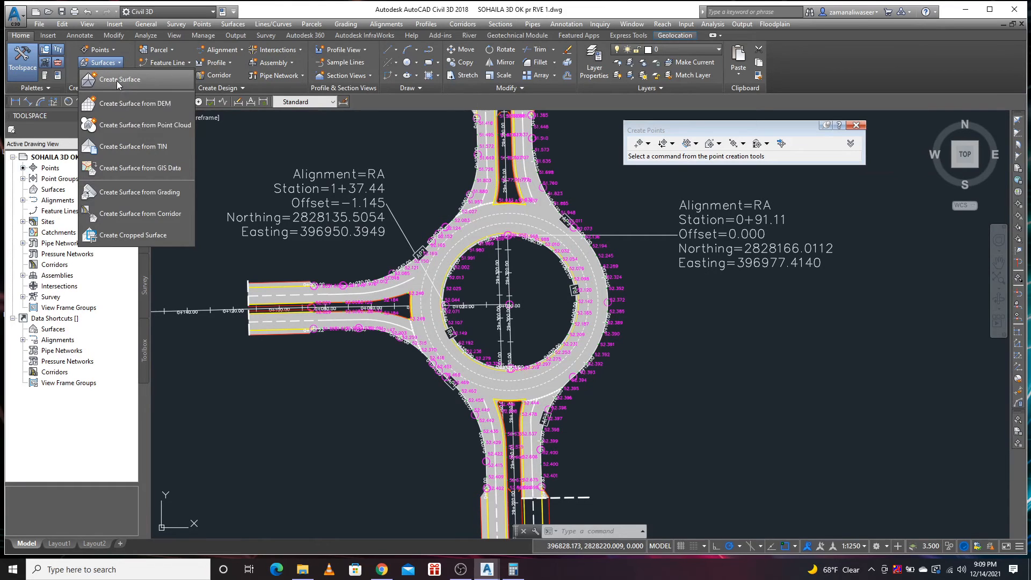
click(113, 80)
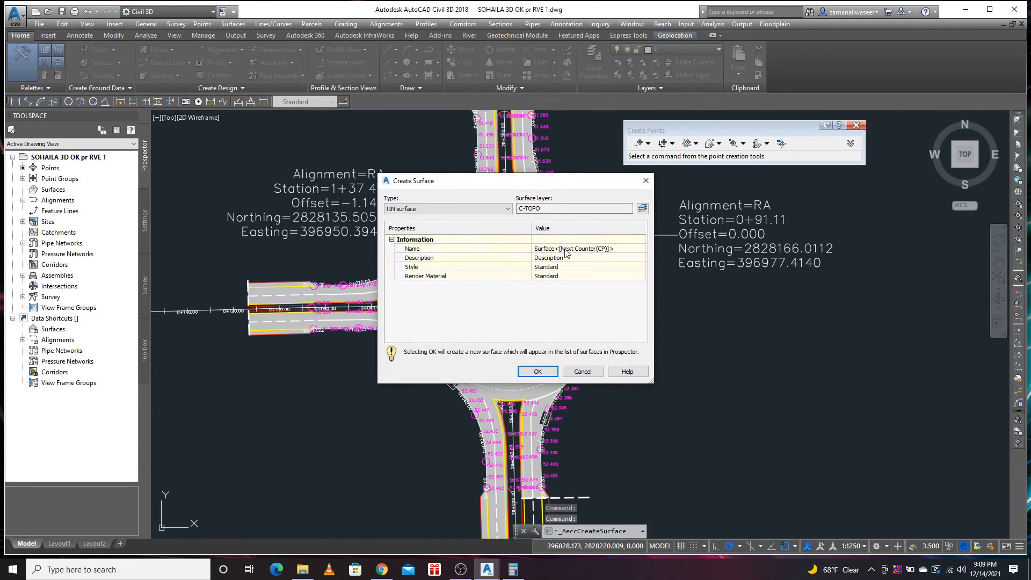
click(565, 249)
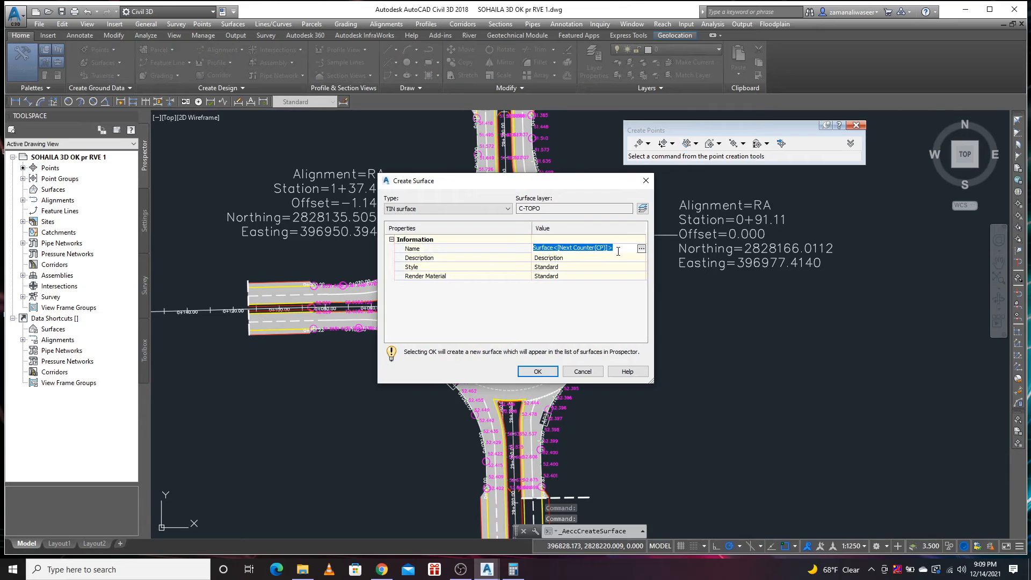
text(GR)
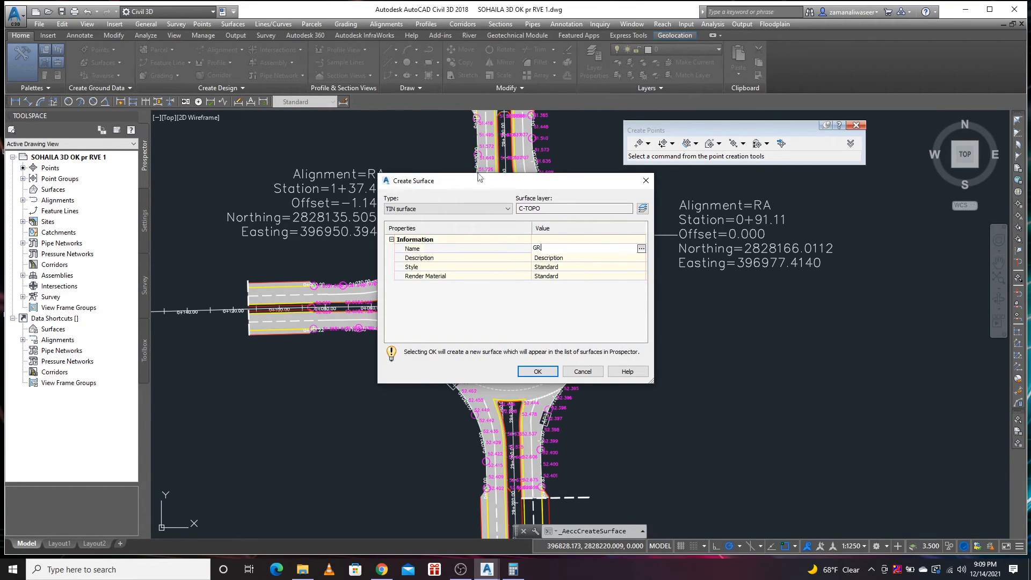
click(524, 373)
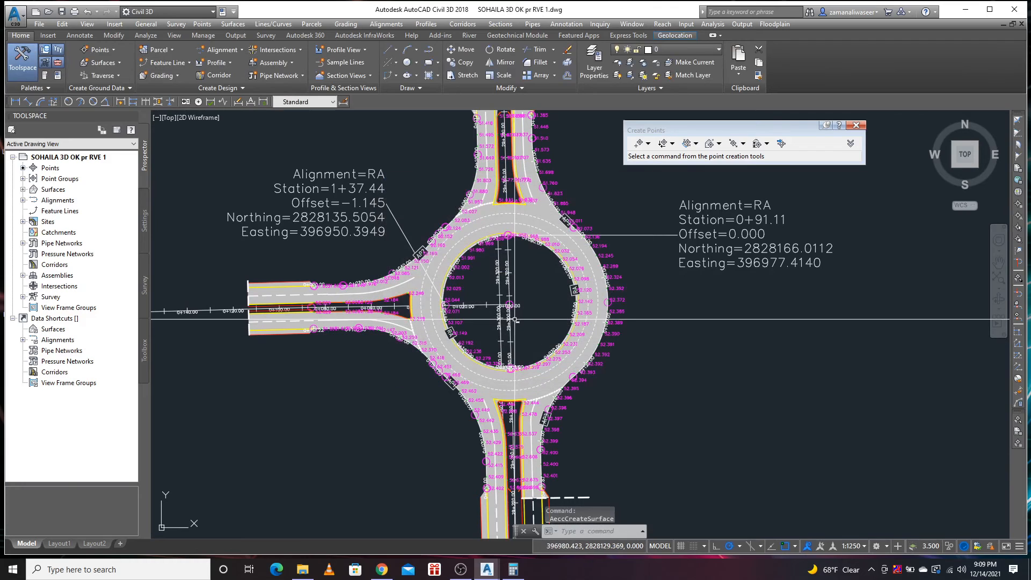
- Add the _All Points point group to the definition of surface GR
click(23, 190)
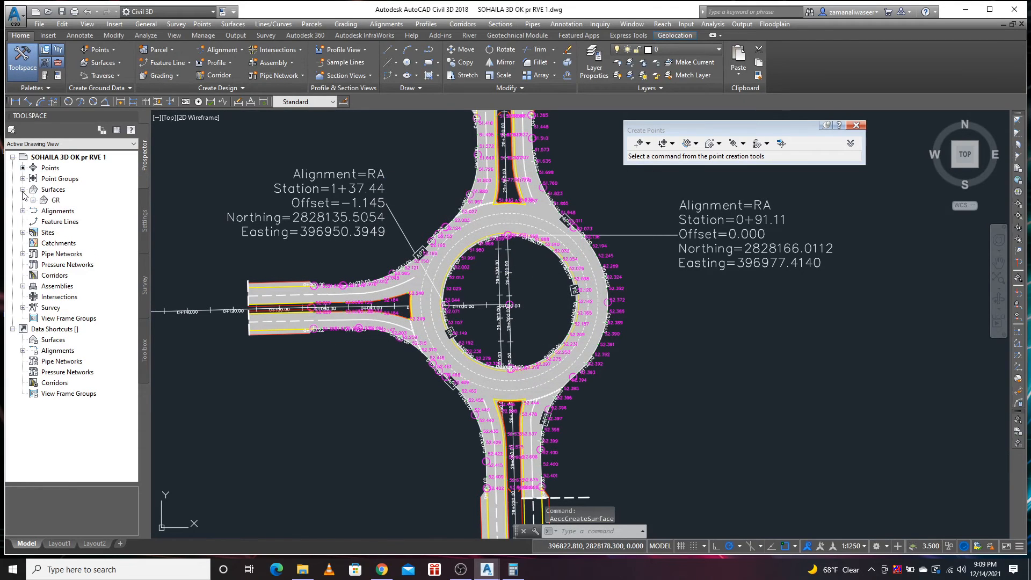
click(33, 200)
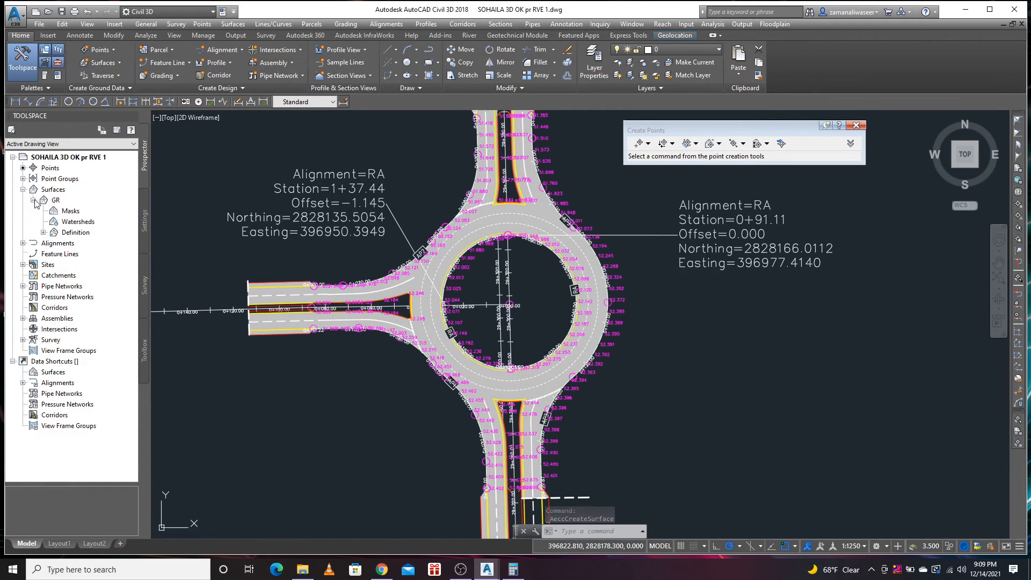
click(44, 233)
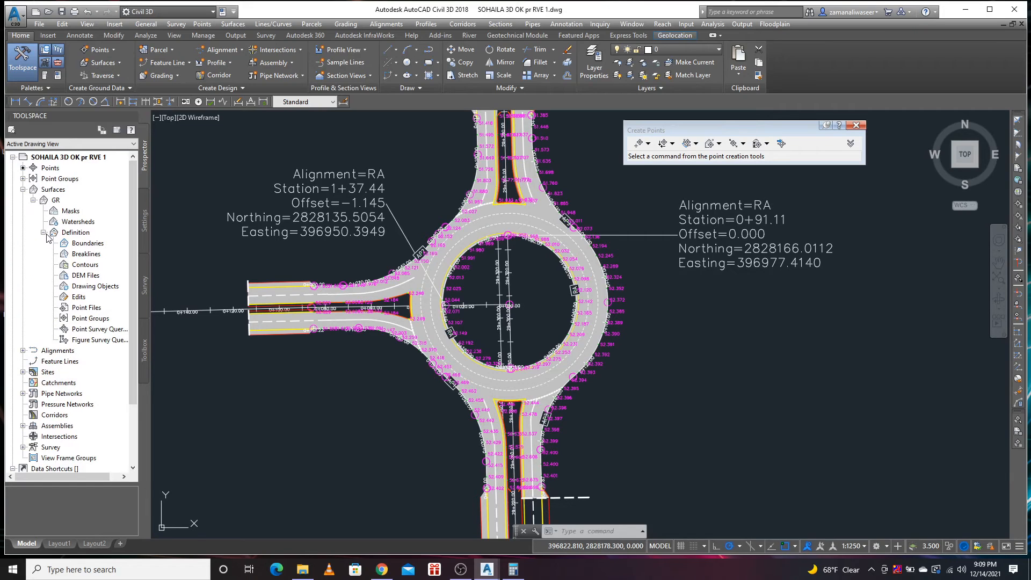
click(91, 319)
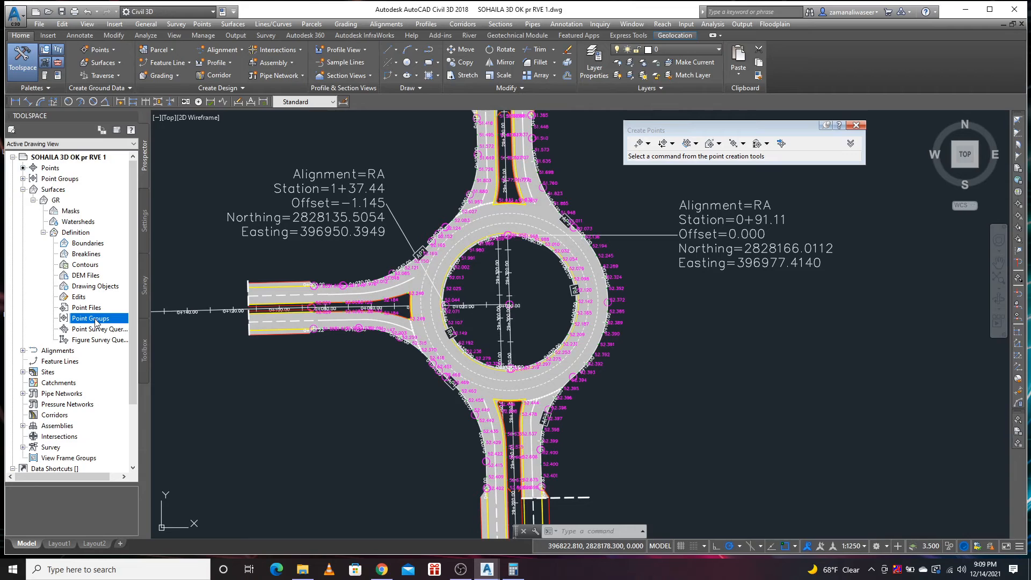
right_click(96, 321)
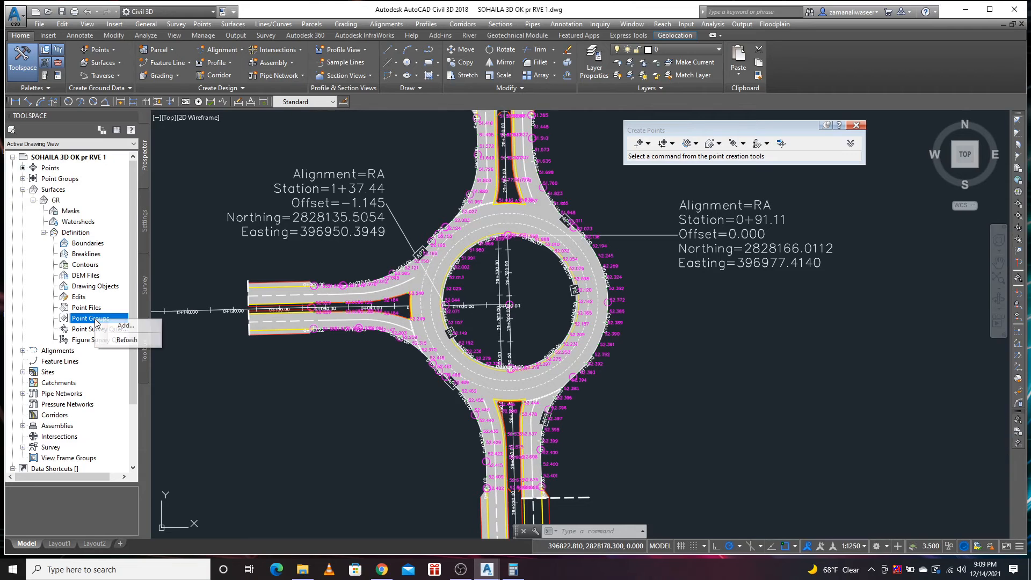
click(133, 326)
click(483, 267)
scroll(483, 267, down, 1)
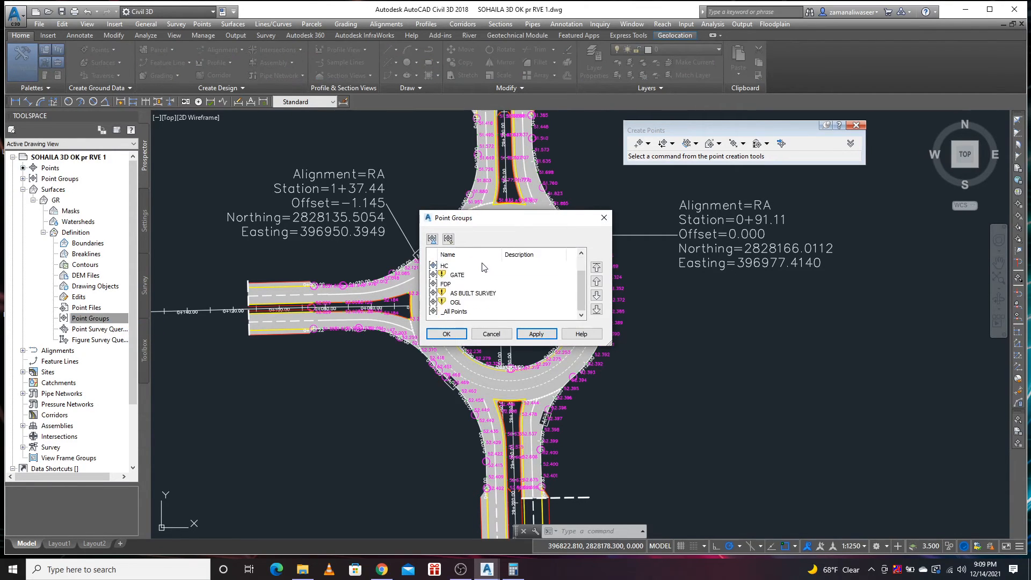
click(449, 313)
click(537, 336)
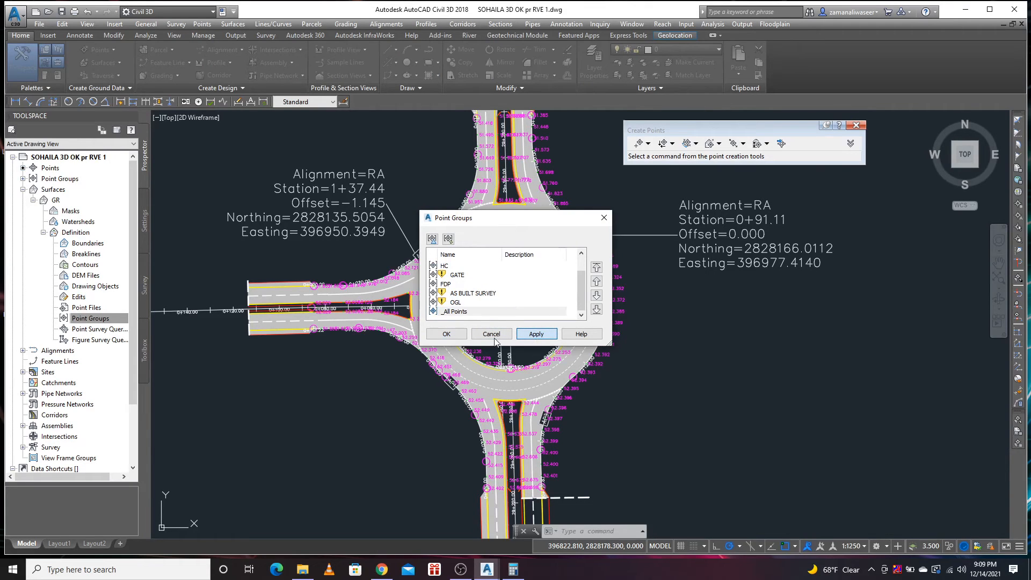
click(447, 335)
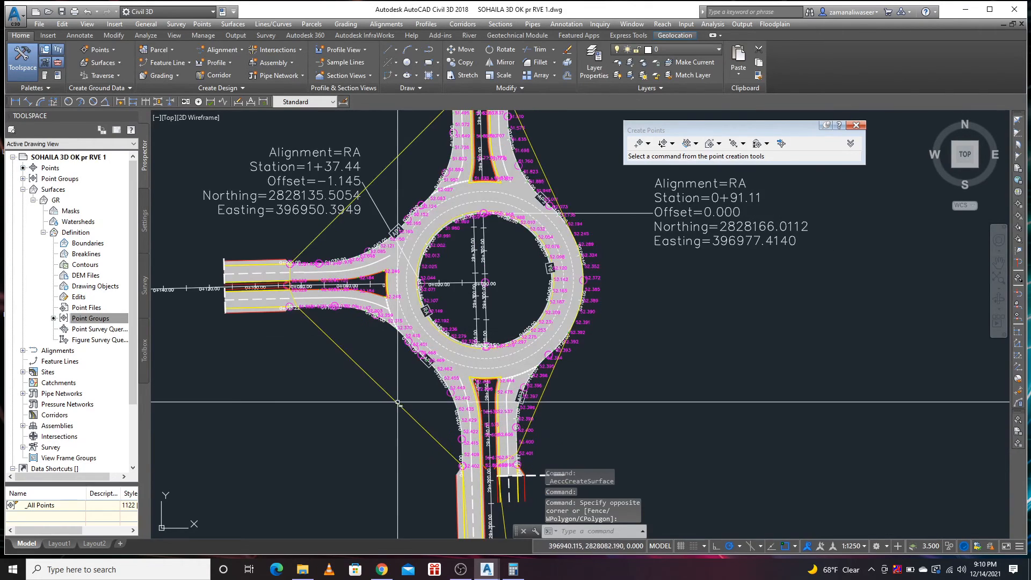
- Edit the GR surface's Standard style to show triangles, major contours, minor contours and user contours in plan view
click(398, 403)
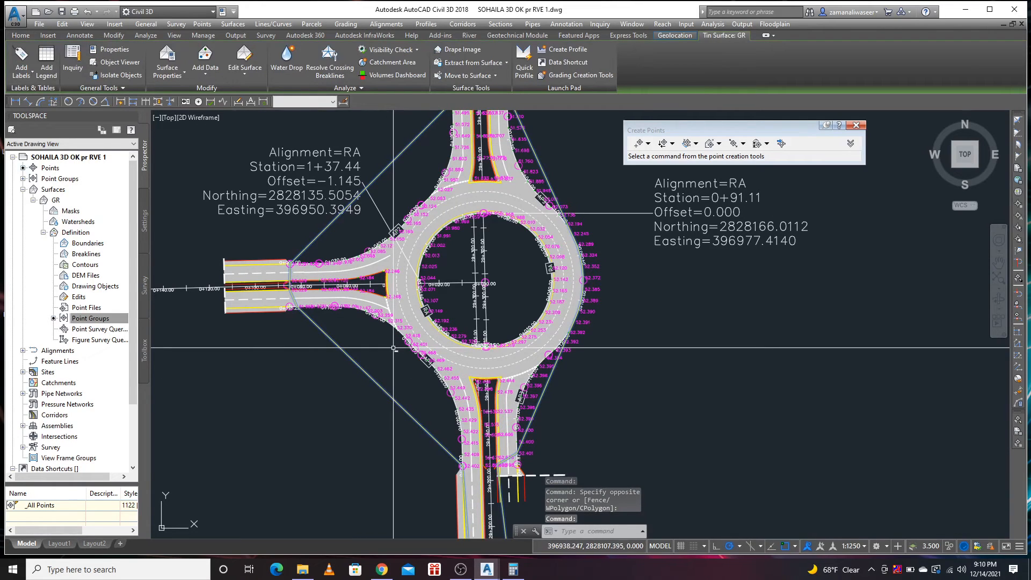
right_click(352, 356)
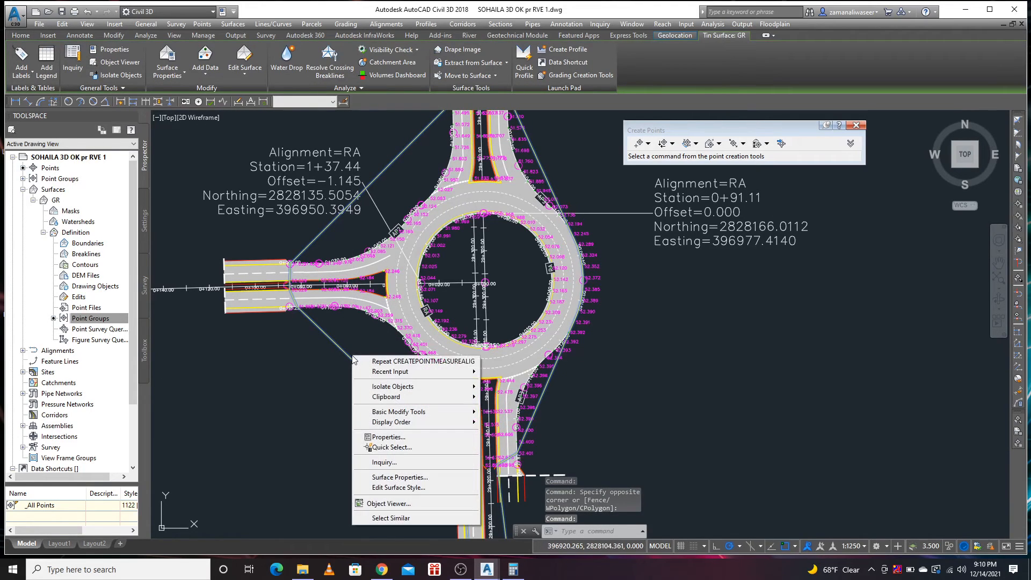
click(405, 489)
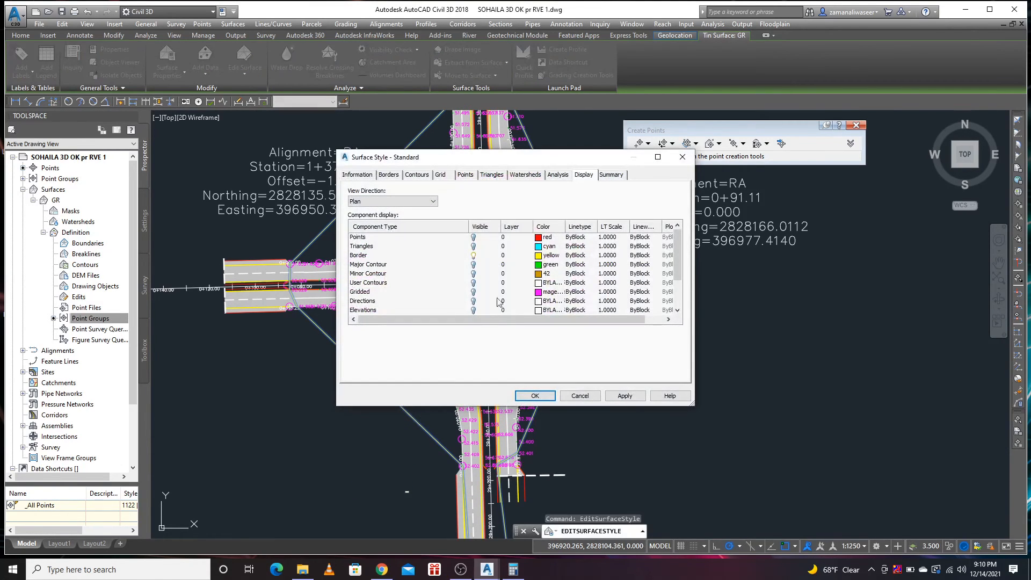
click(473, 247)
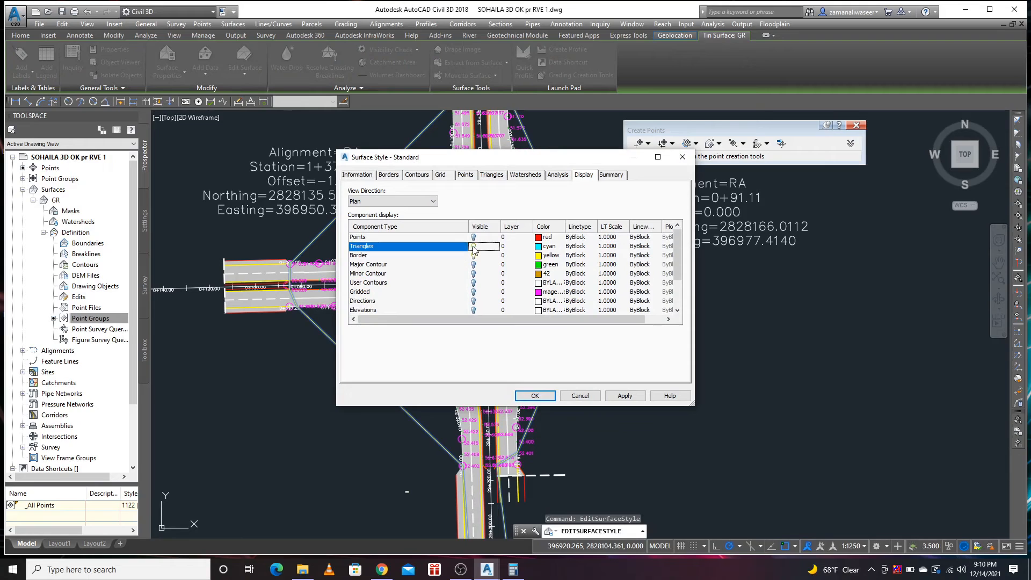
click(473, 265)
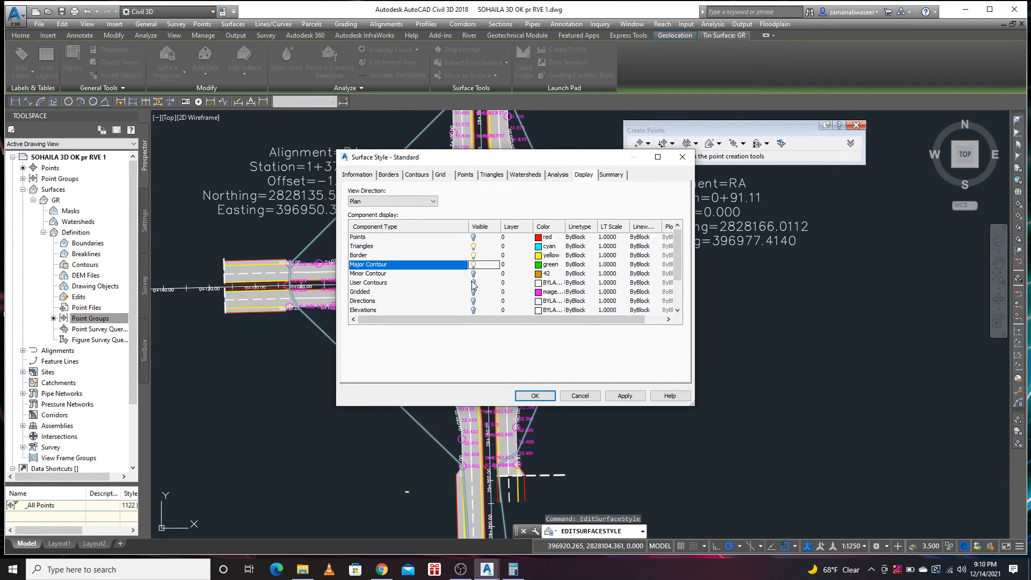
click(474, 274)
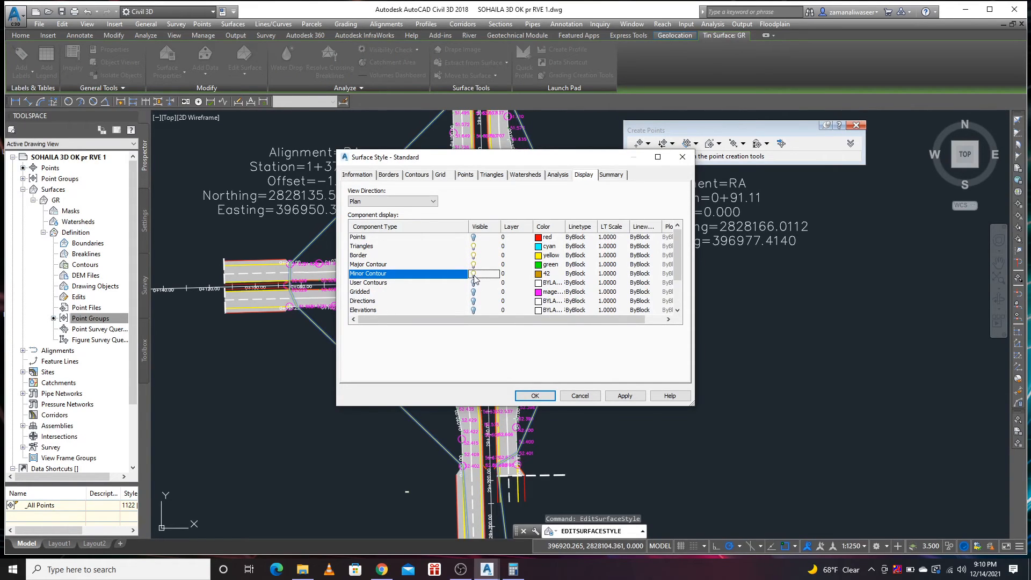
click(475, 284)
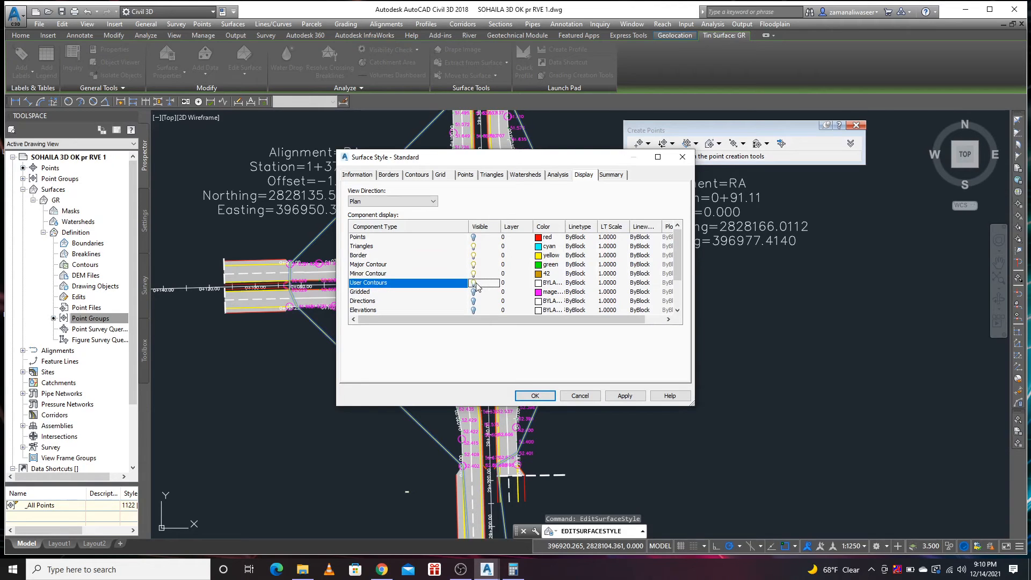
click(623, 398)
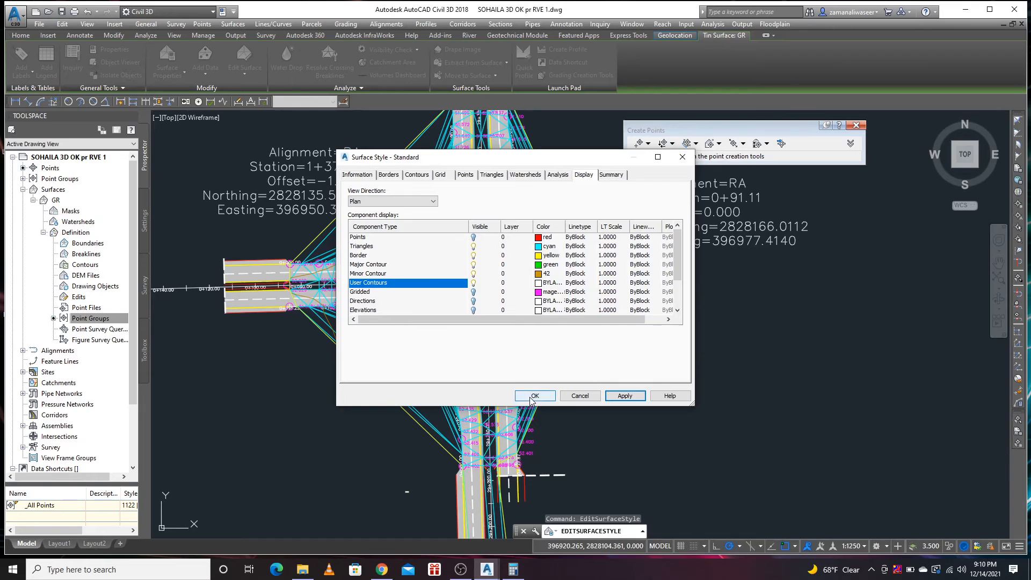
drag(439, 164, 703, 205)
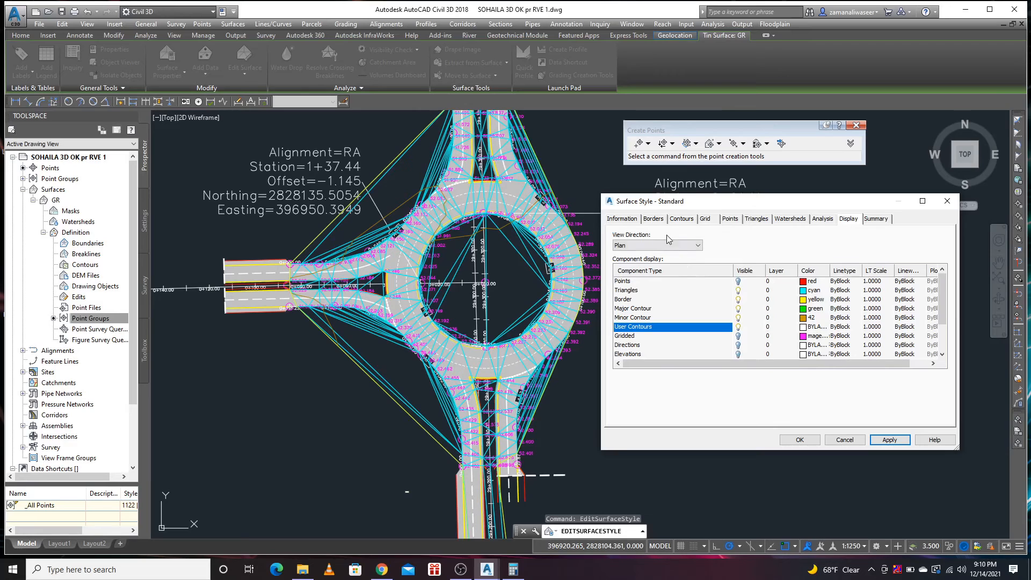
click(800, 440)
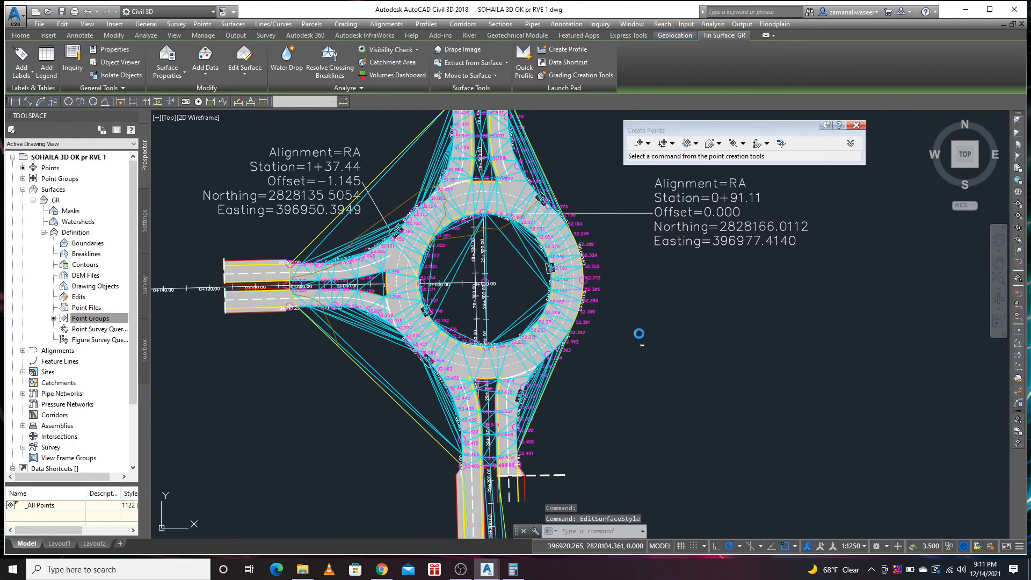
- Delete the GR surface lines lying outside the road edges between the north and west approaches, including those along the AR2 curve
click(388, 161)
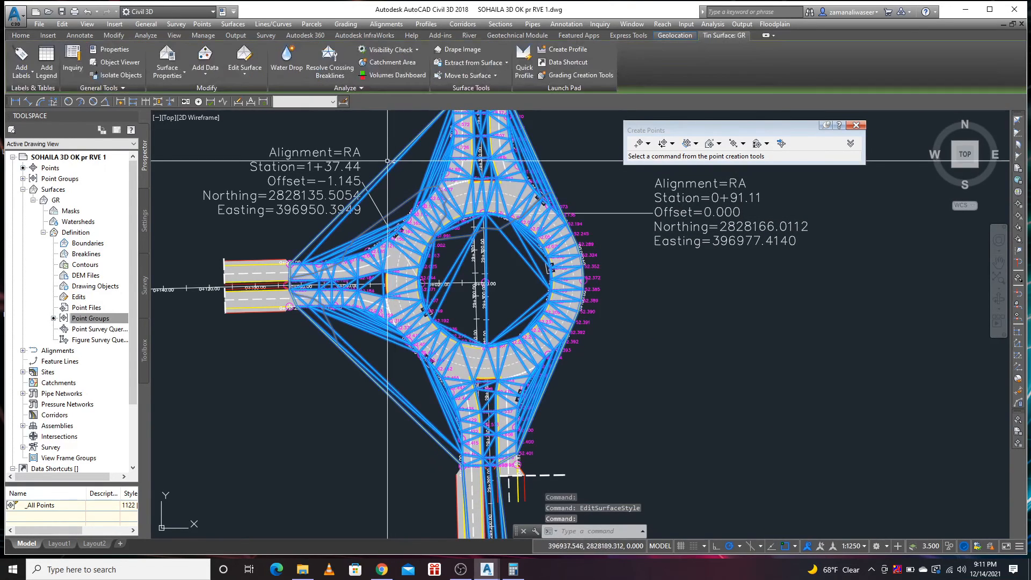
click(244, 72)
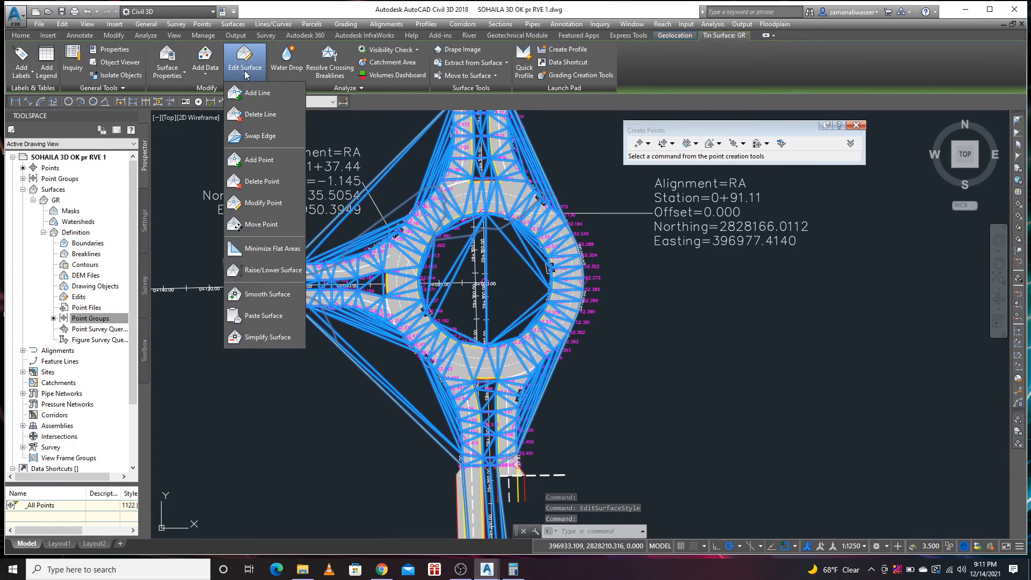
click(254, 116)
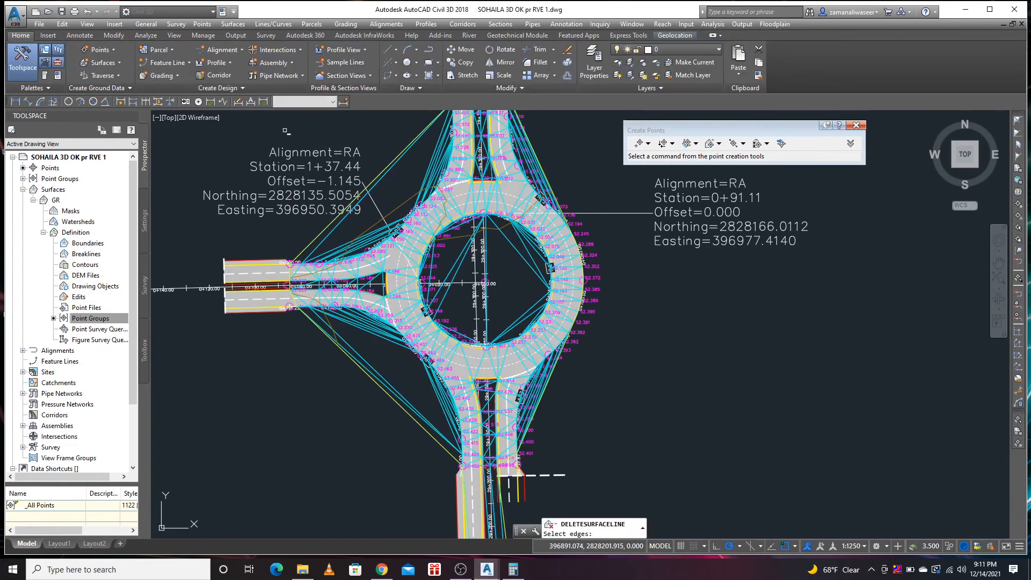
scroll(449, 140, up, 6)
scroll(512, 220, up, 4)
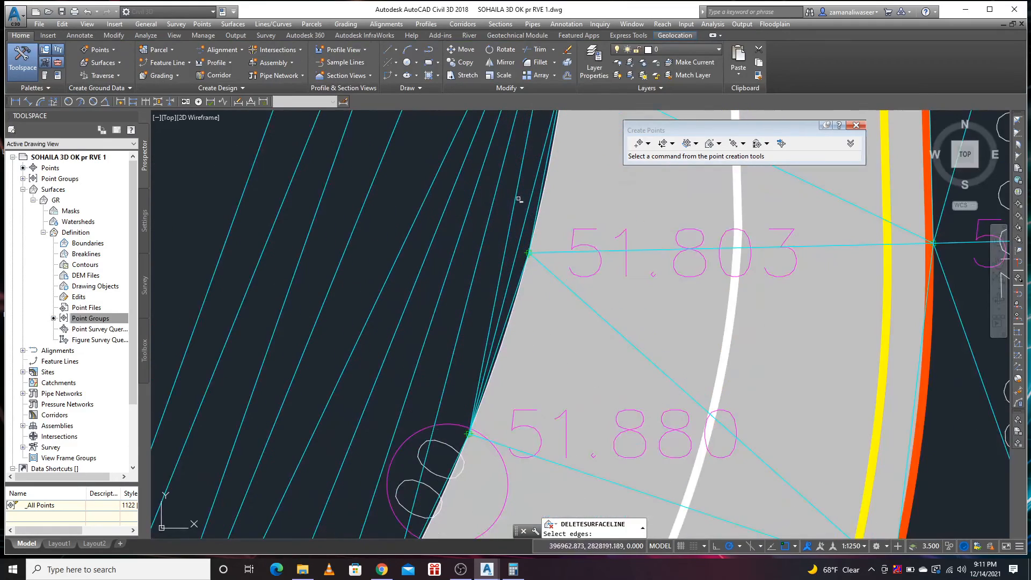
click(530, 232)
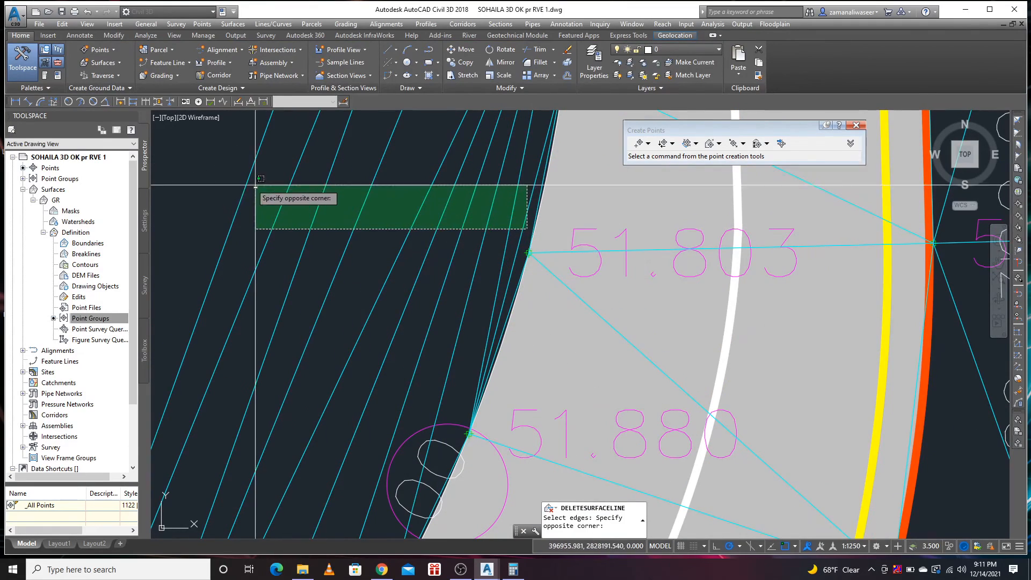
click(226, 200)
scroll(482, 232, down, 10)
click(405, 230)
click(329, 185)
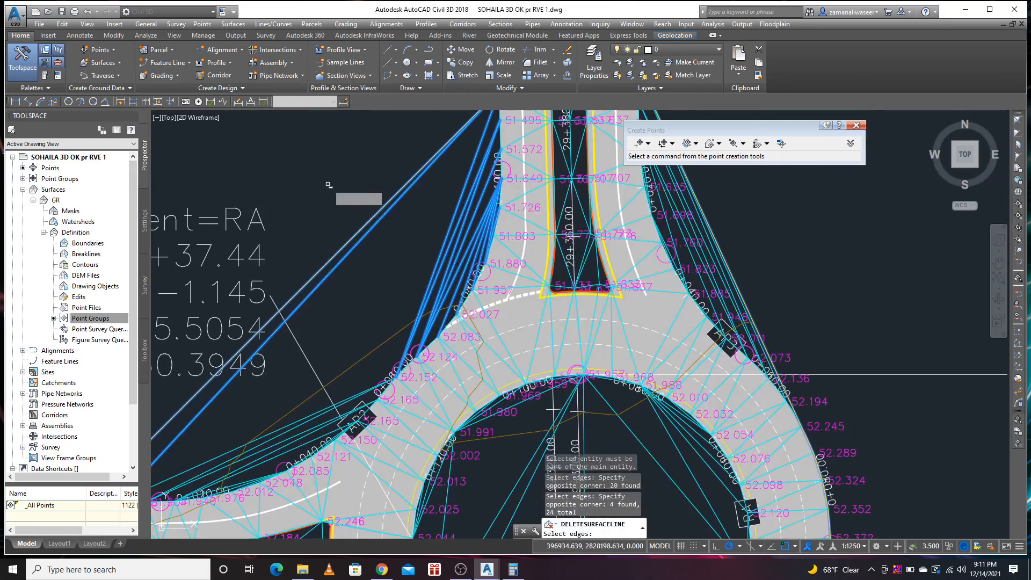
scroll(342, 303, up, 5)
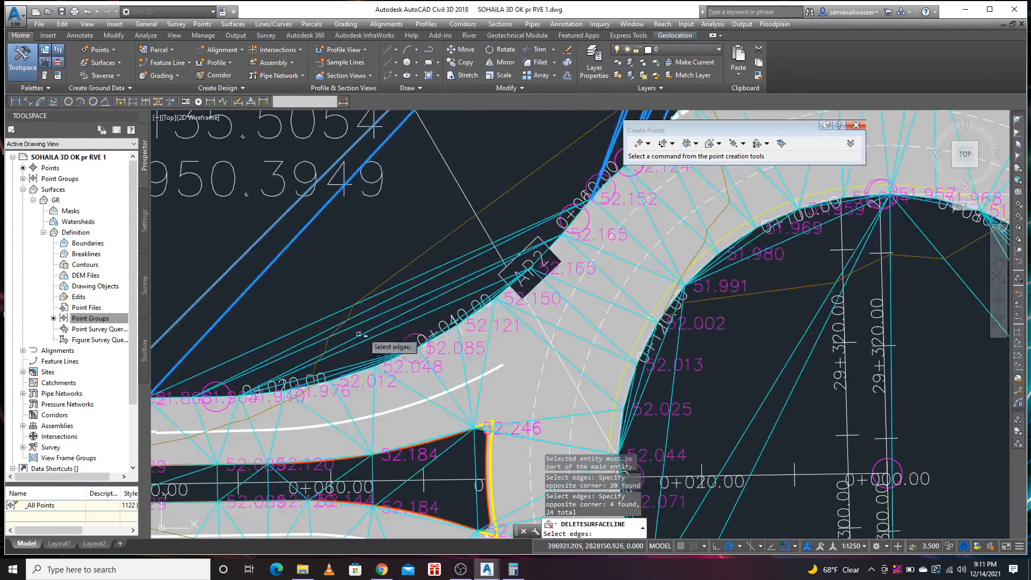
click(374, 256)
click(331, 367)
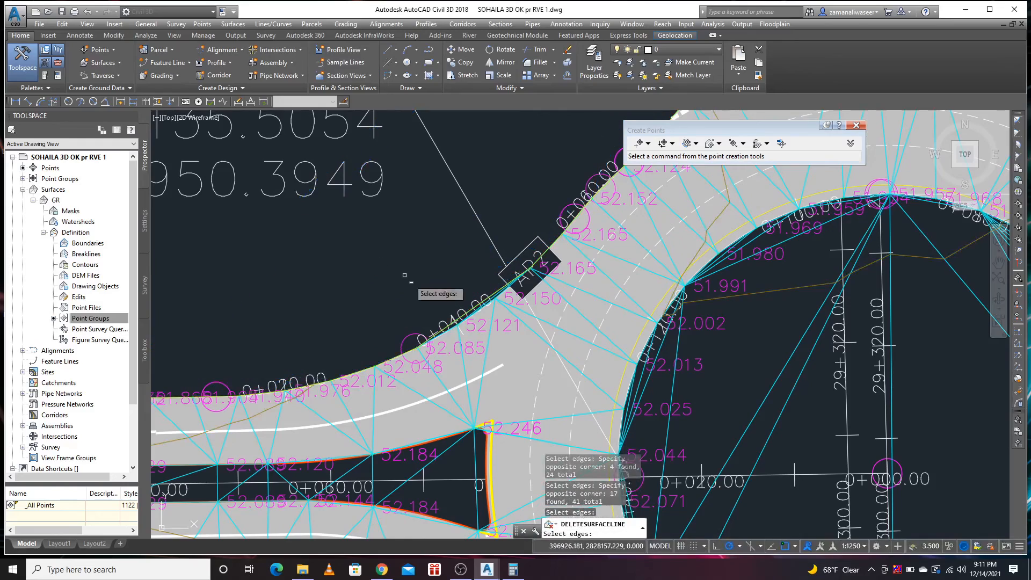
- Delete the GR triangle edges outside the road along the east side of the north approach
scroll(424, 283, down, 5)
scroll(601, 200, up, 4)
click(595, 206)
click(529, 238)
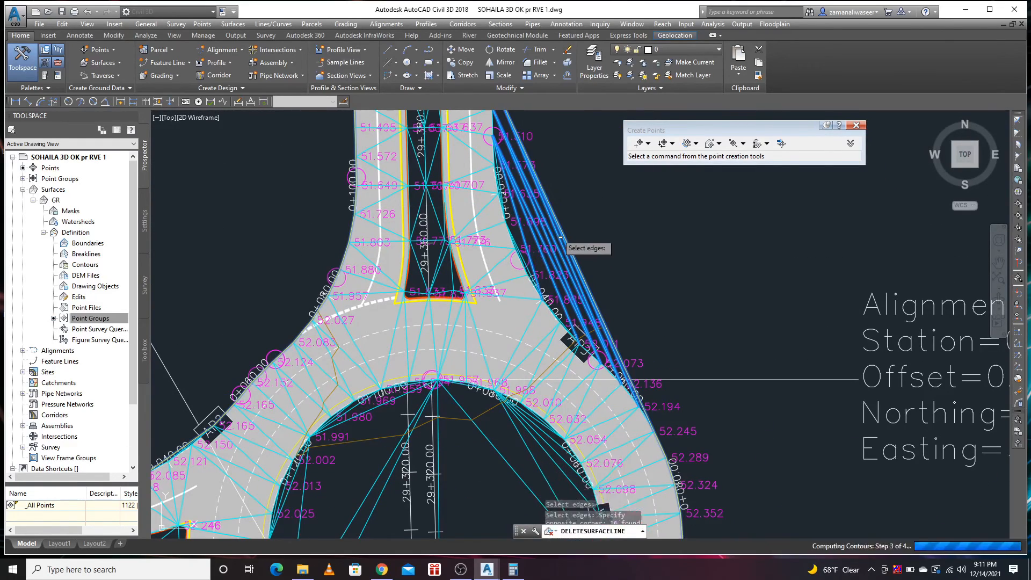
- Delete the GR triangle edges outside the road along the east side of the south approach, including the thin ones hugging the curve
scroll(621, 226, down, 5)
scroll(561, 360, up, 5)
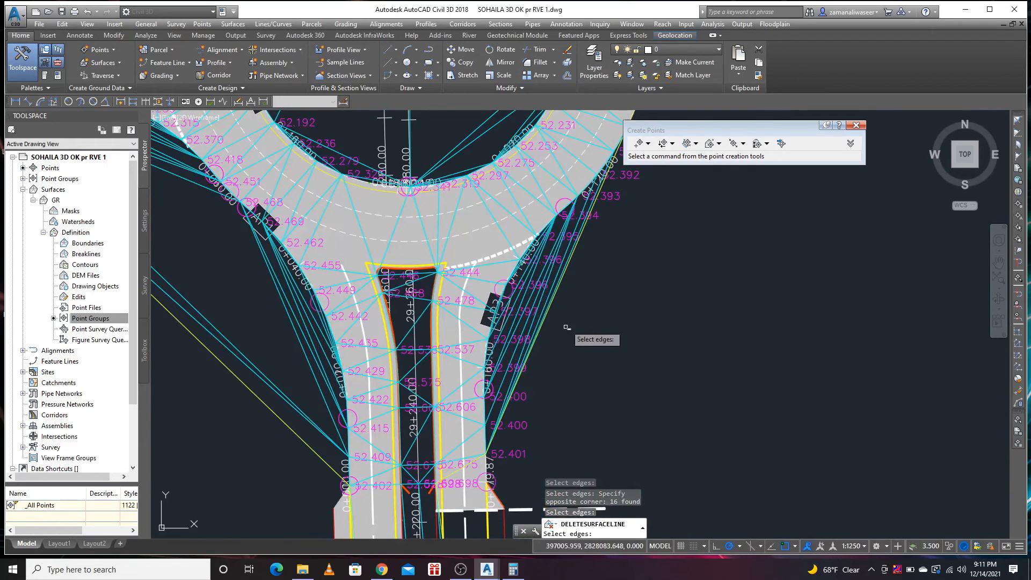
click(571, 317)
click(516, 295)
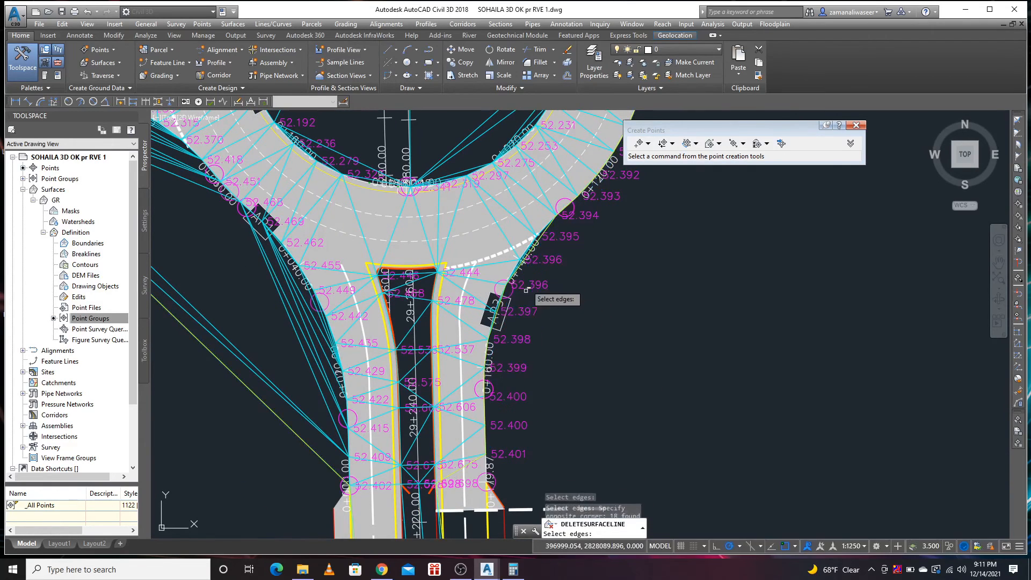
scroll(518, 293, up, 5)
click(543, 282)
click(457, 253)
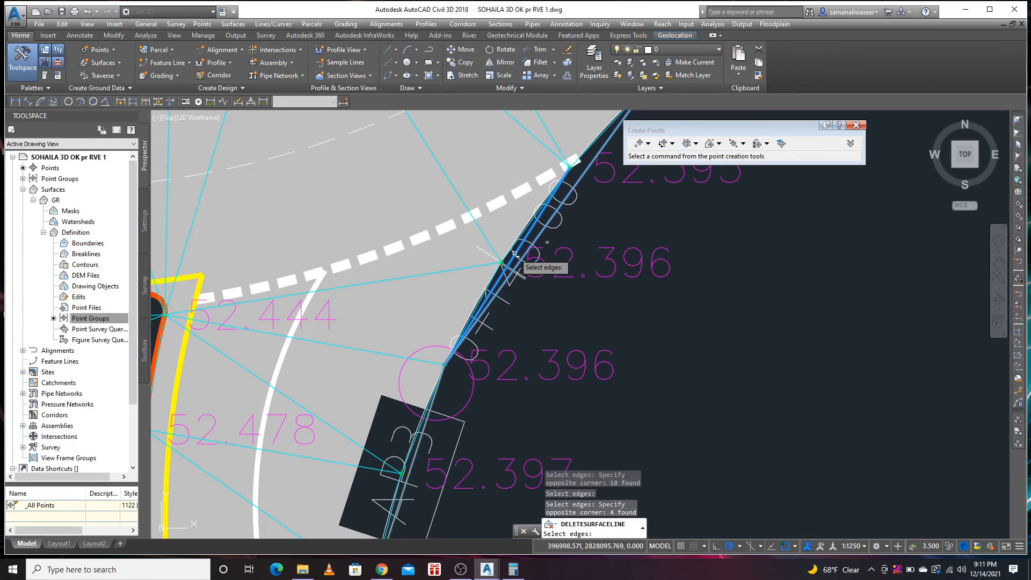
- Delete the GR triangle edges outside the west side of the south approach, including the long ones spanning to the west approach
scroll(693, 280, down, 5)
scroll(421, 311, up, 5)
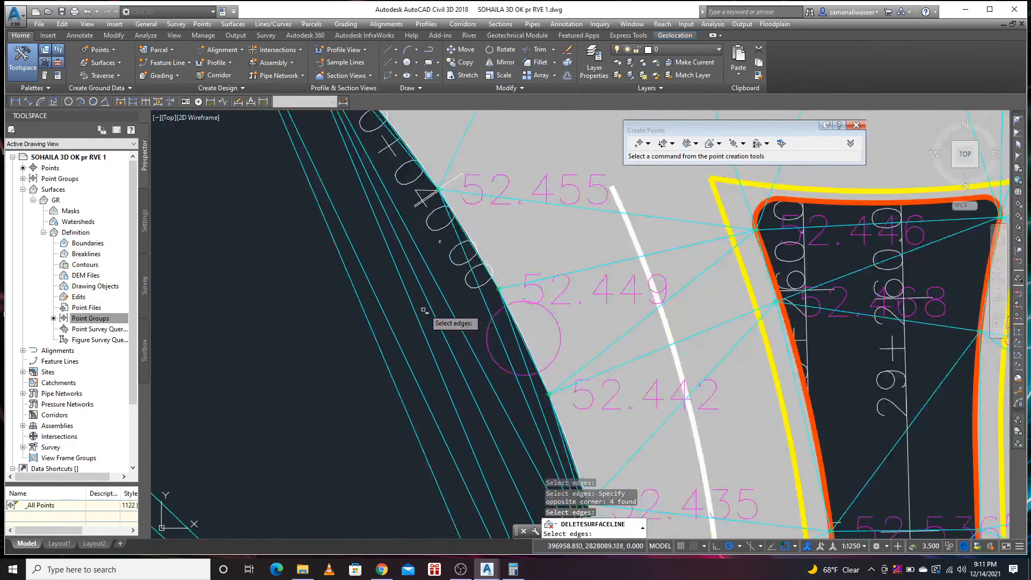
click(539, 392)
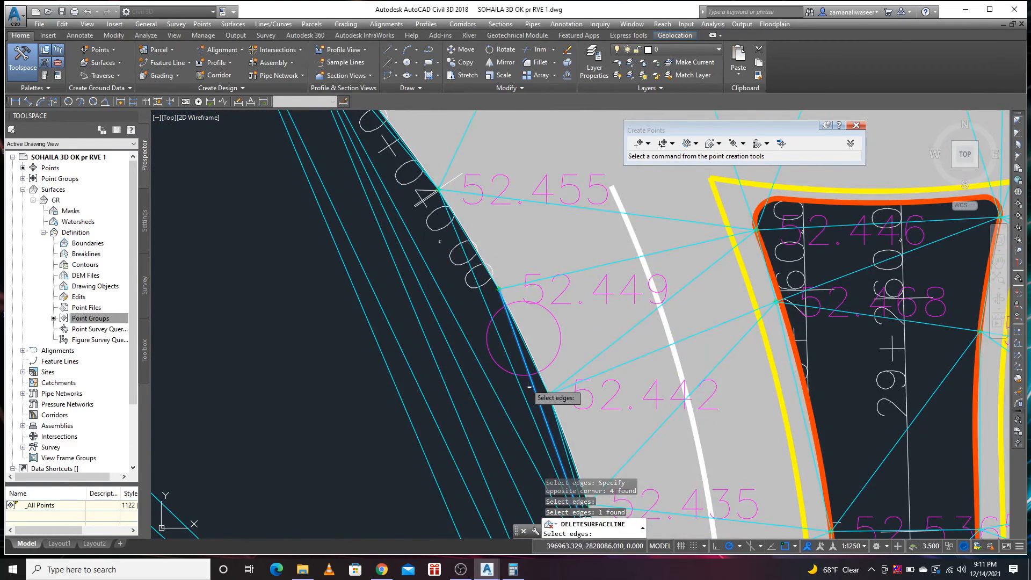
scroll(461, 387, down, 8)
click(466, 387)
click(362, 395)
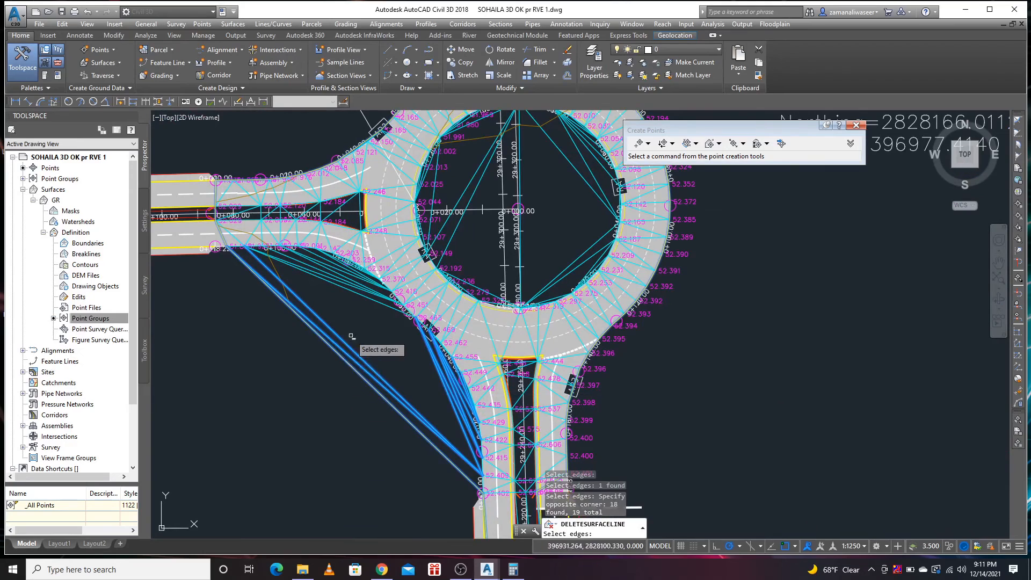
- Delete the short GR triangle edges hugging the outer road edge at station 0+080 on the west approach's south curve
scroll(328, 260, up, 4)
scroll(328, 260, up, 5)
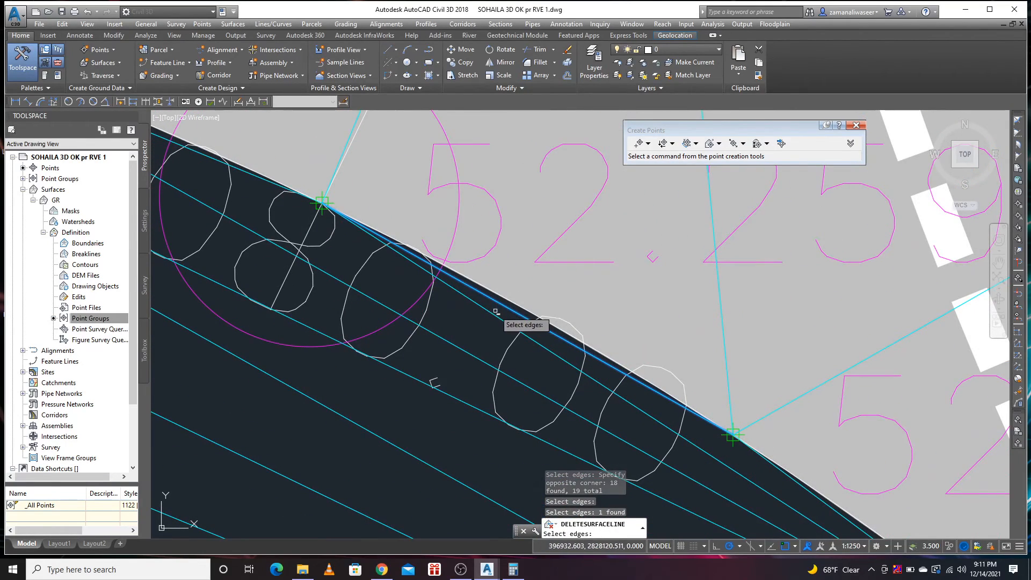
click(498, 304)
scroll(455, 342, down, 6)
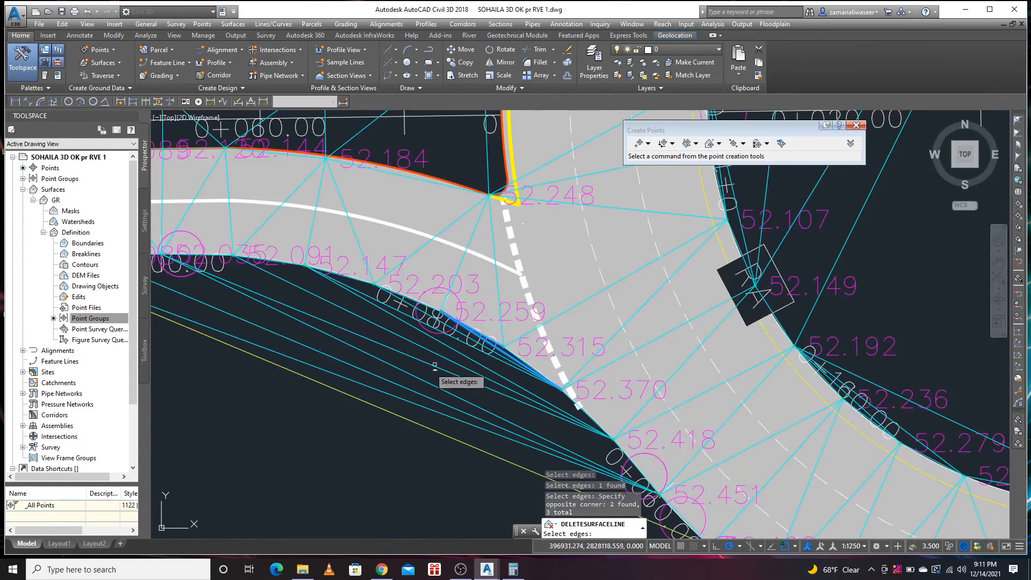
scroll(470, 347, up, 6)
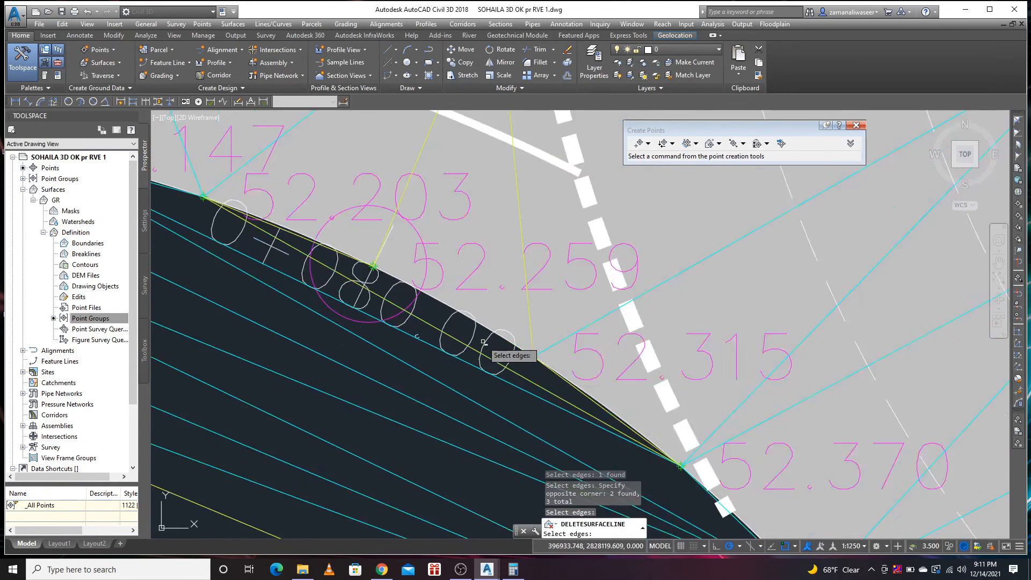
scroll(463, 339, down, 2)
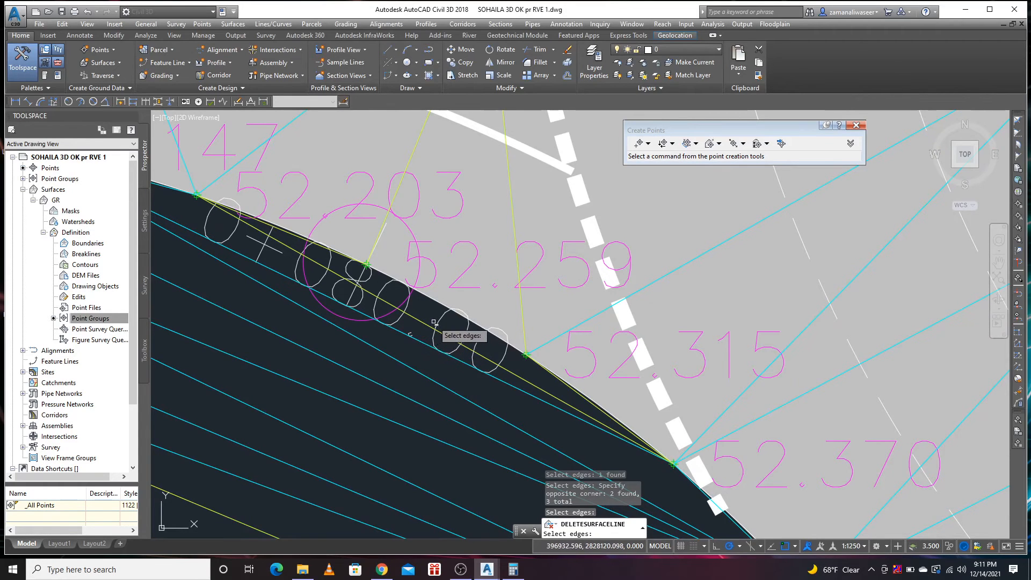
- Delete the fan of GR triangle edges remaining outside the west approach's south curve and end the line deletion
click(411, 332)
scroll(412, 333, down, 4)
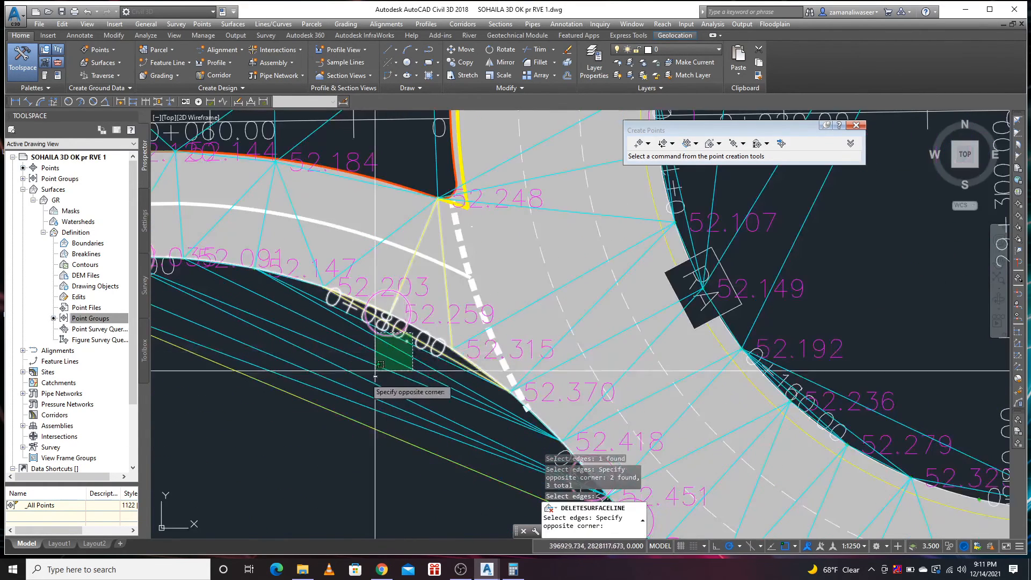
click(349, 411)
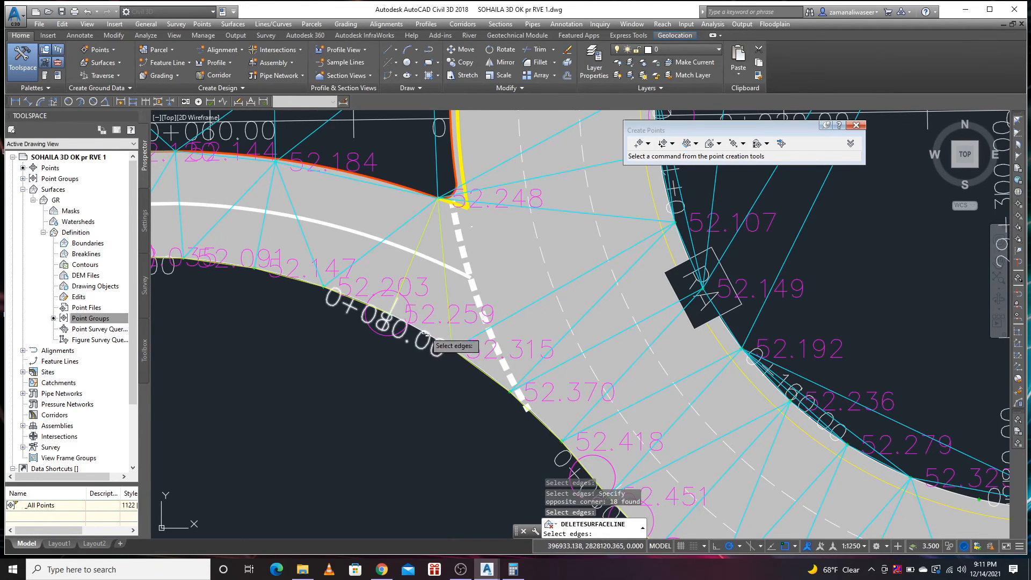
scroll(427, 333, down, 4)
scroll(428, 335, up, 2)
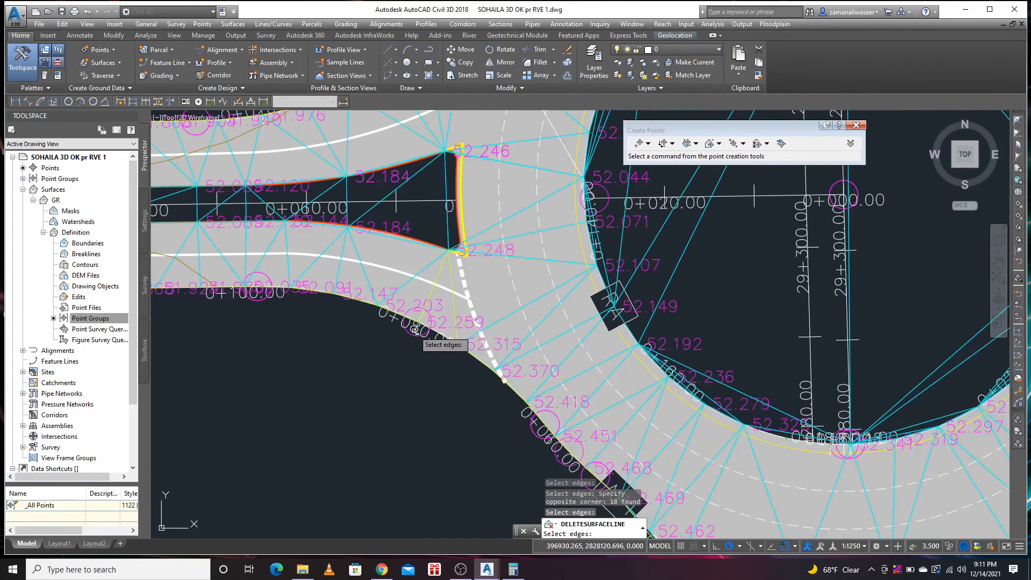
key(Return)
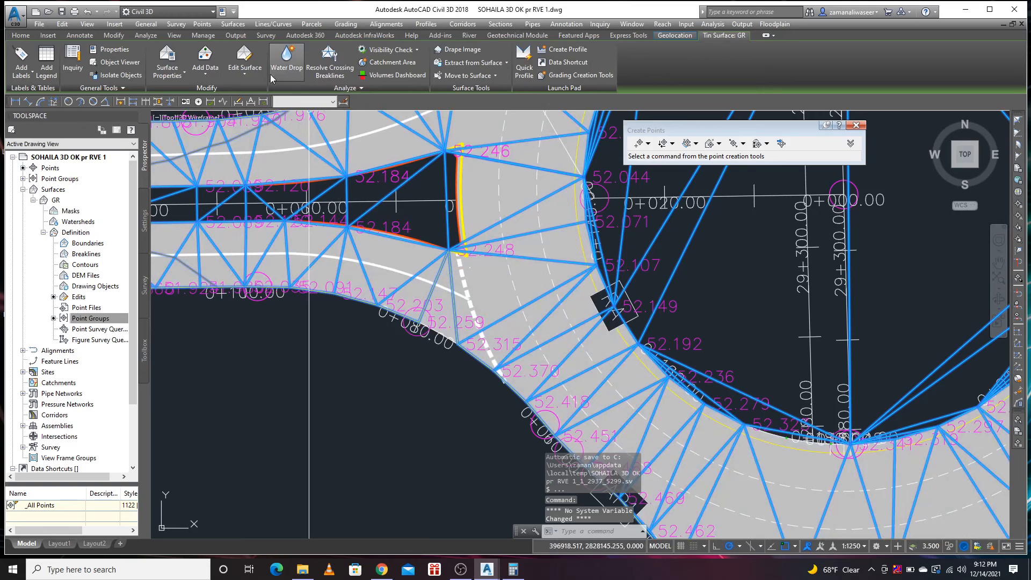
- Add a GR surface line between the 52.259 and 52.315 points on the road edge near station 0+080
click(246, 73)
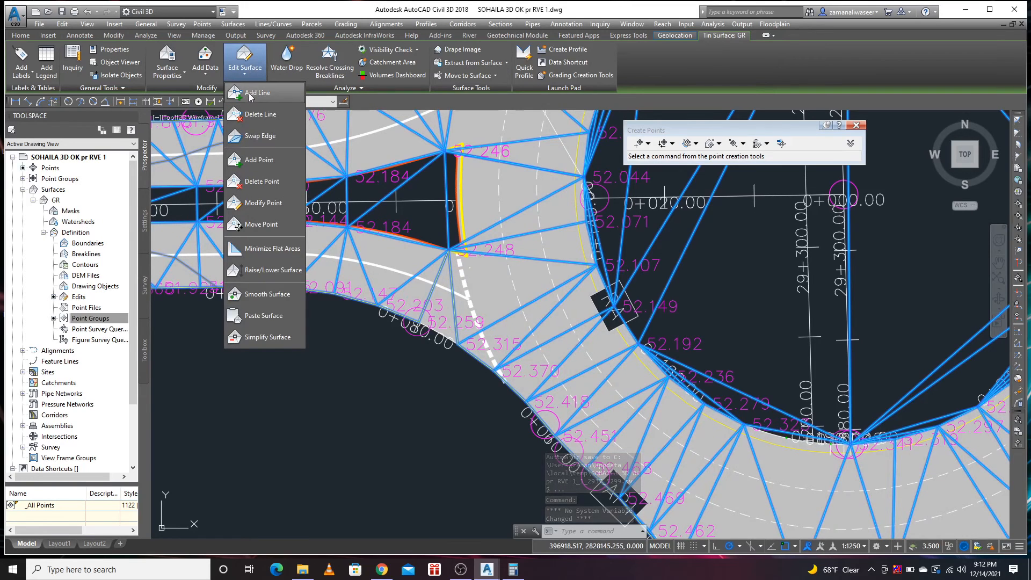
click(258, 93)
scroll(421, 357, up, 4)
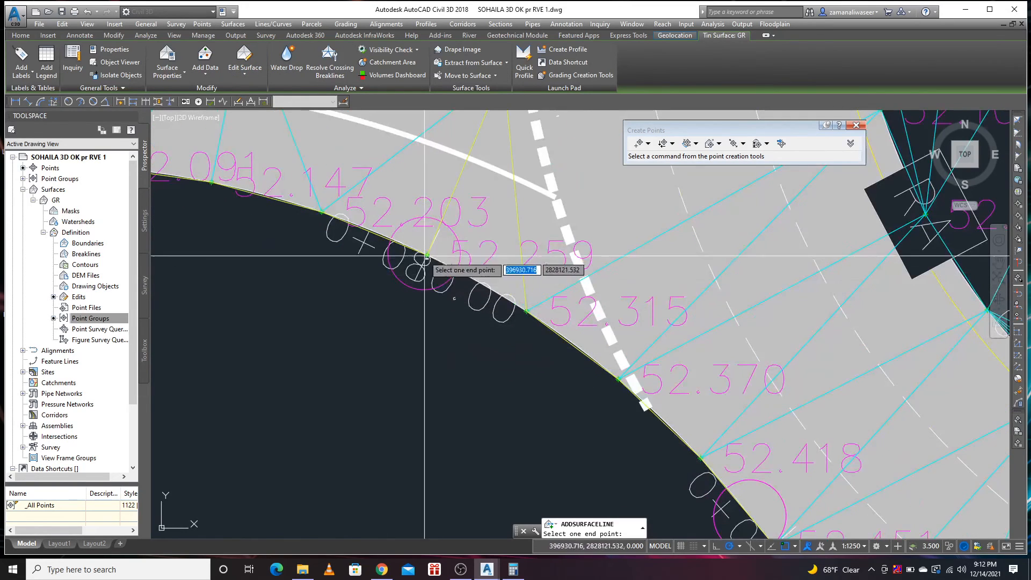
click(519, 318)
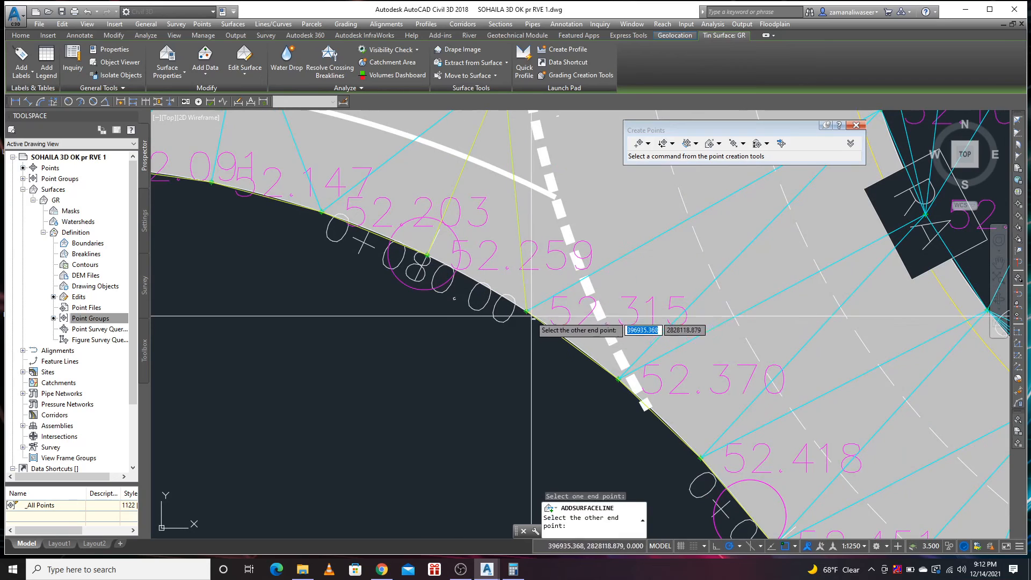
click(527, 311)
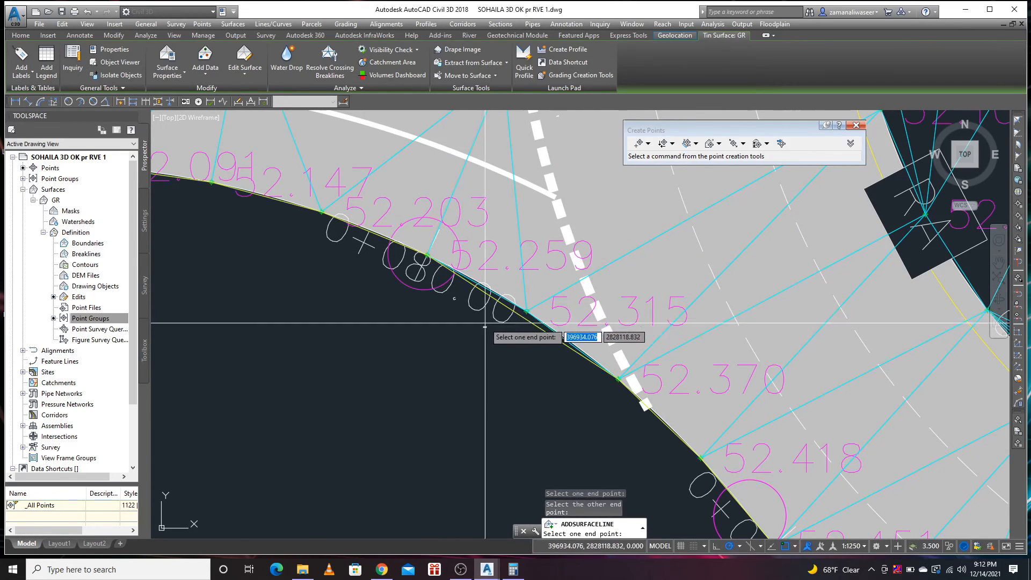
key(Return)
scroll(429, 329, down, 5)
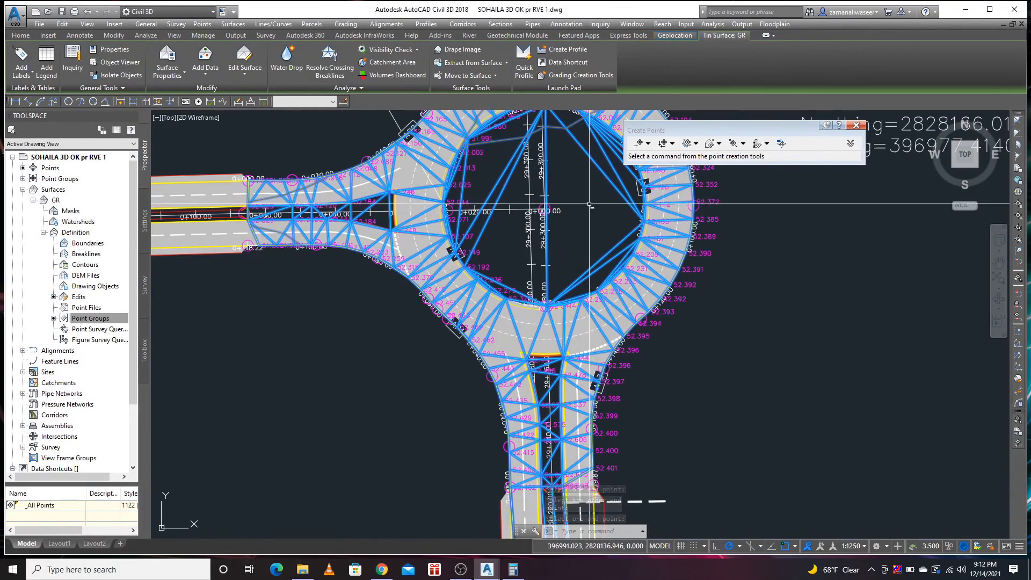
- Delete the GR surface lines crossing the central island from its northeast inner edge toward the centre
scroll(411, 178, down, 3)
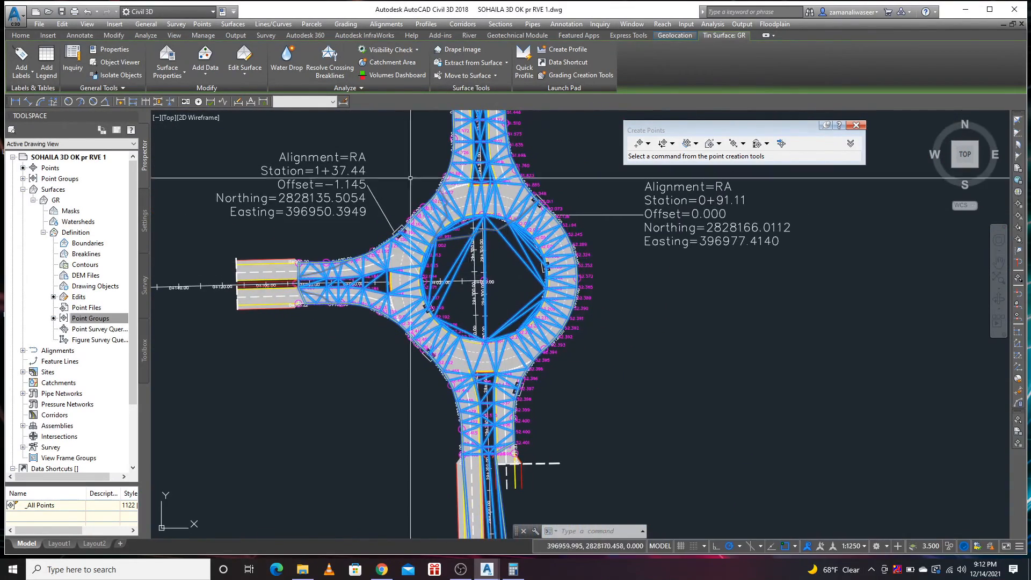
click(253, 75)
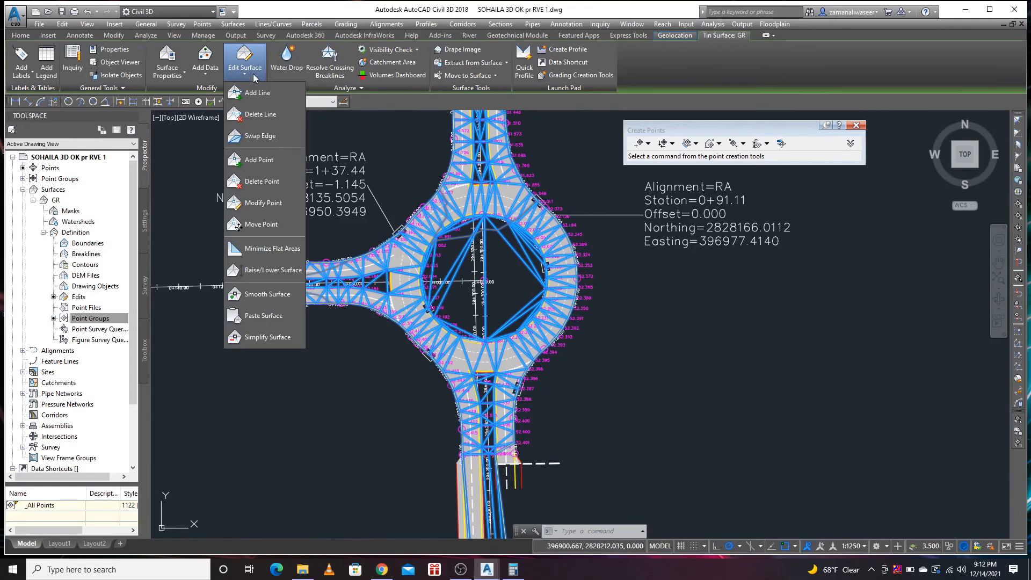
click(258, 114)
scroll(494, 251, up, 4)
scroll(579, 216, up, 5)
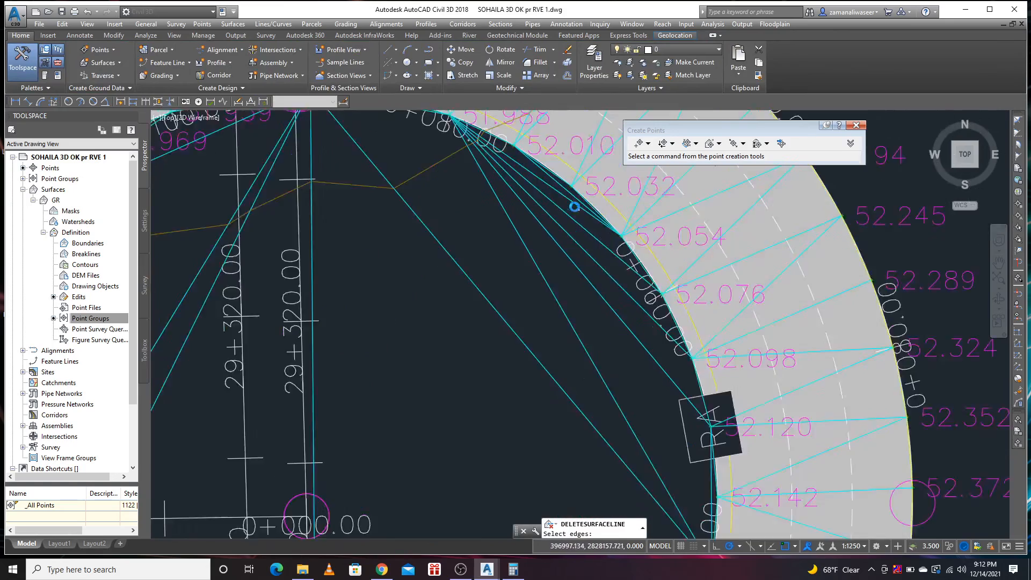
scroll(524, 158, down, 5)
click(492, 207)
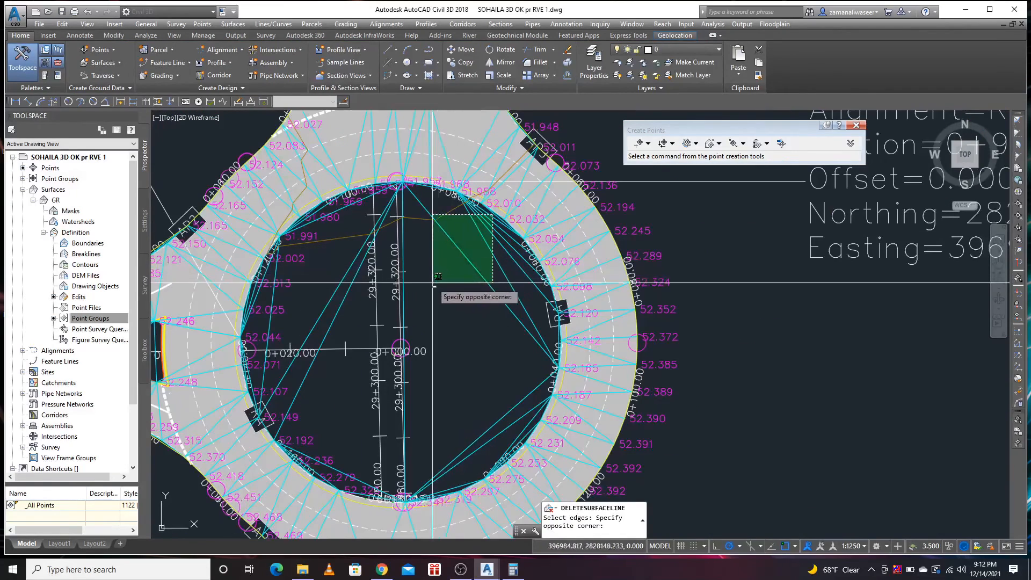
click(363, 308)
key(Return)
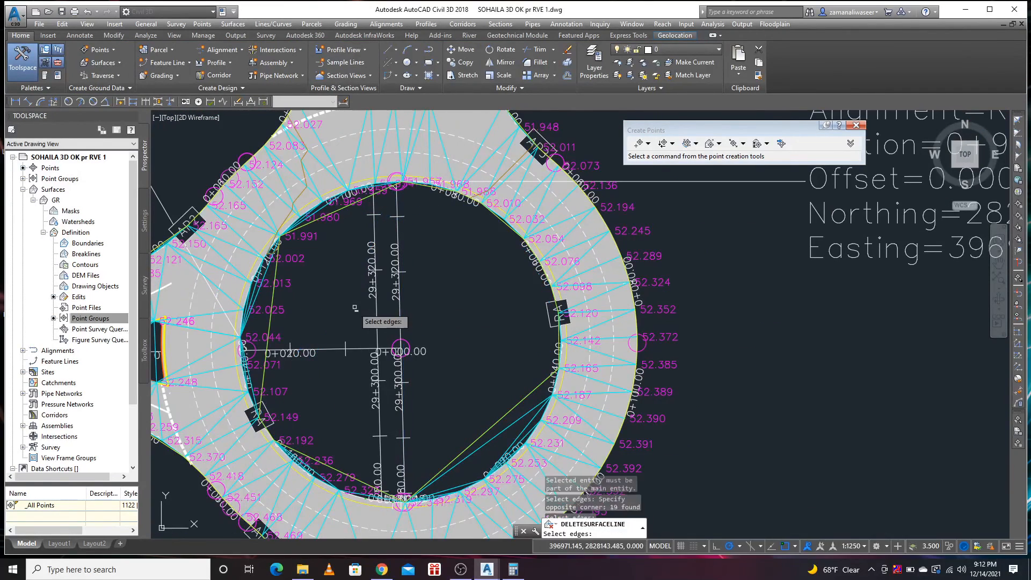
- Delete the GR triangle edges inside the central island along its west and northwest inner edge
click(293, 312)
click(270, 315)
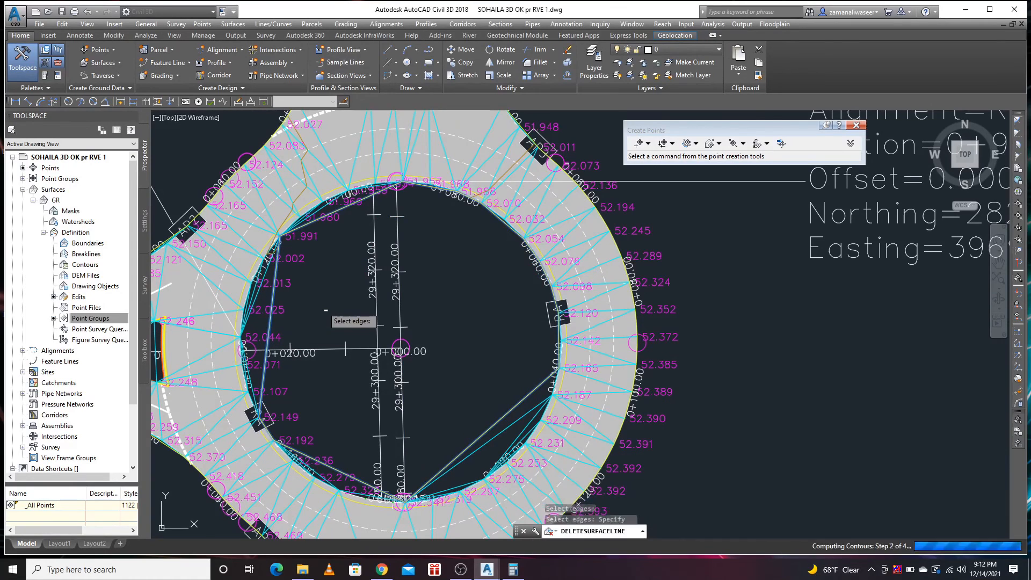
scroll(364, 236, up, 3)
scroll(364, 236, up, 3)
click(288, 252)
click(226, 223)
key(Return)
scroll(397, 253, down, 5)
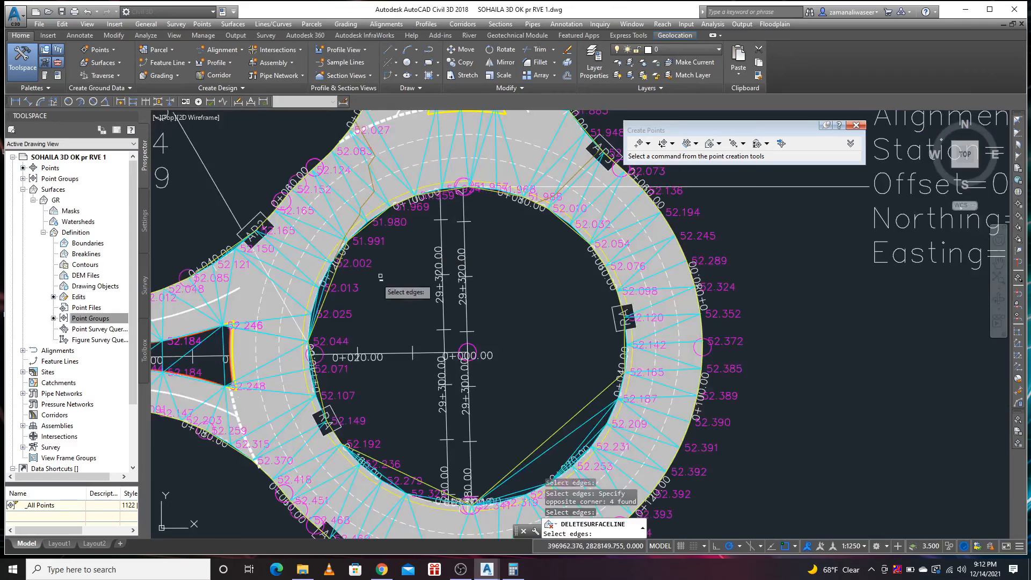
- Delete the remaining GR triangle edges inside the central island between the 52.002 and 52.044 points
scroll(350, 311, up, 5)
click(338, 294)
click(370, 293)
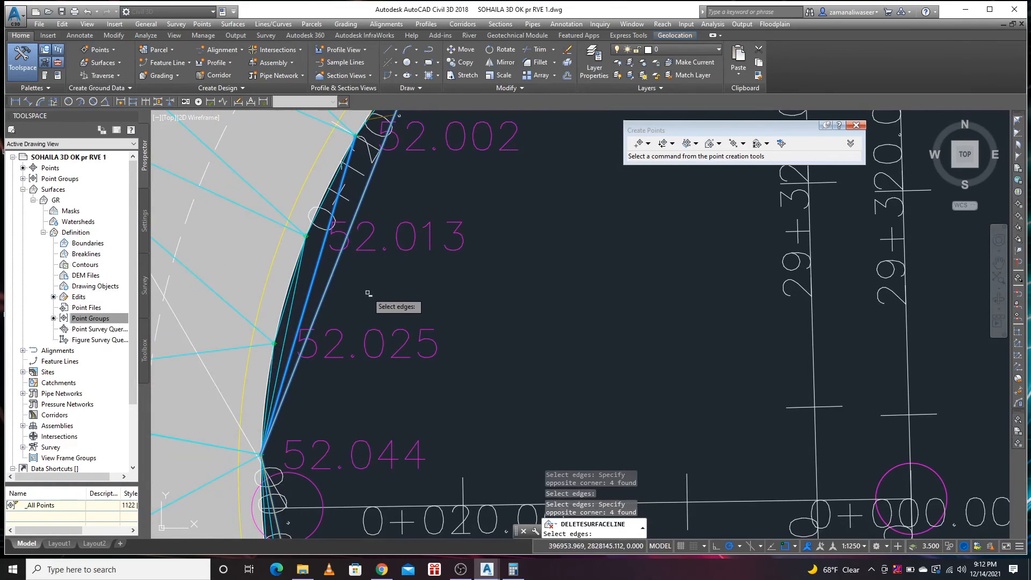
- Delete the GR triangle edges inside the central island along its southeast and southwest inner edges and end the line deletion
scroll(408, 261, down, 5)
scroll(475, 268, up, 6)
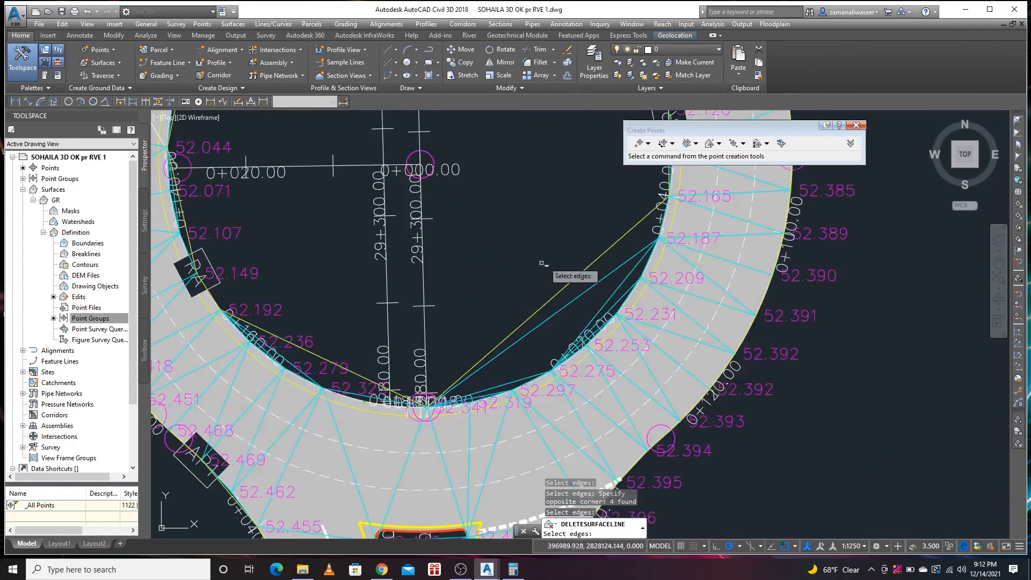
click(591, 220)
click(553, 332)
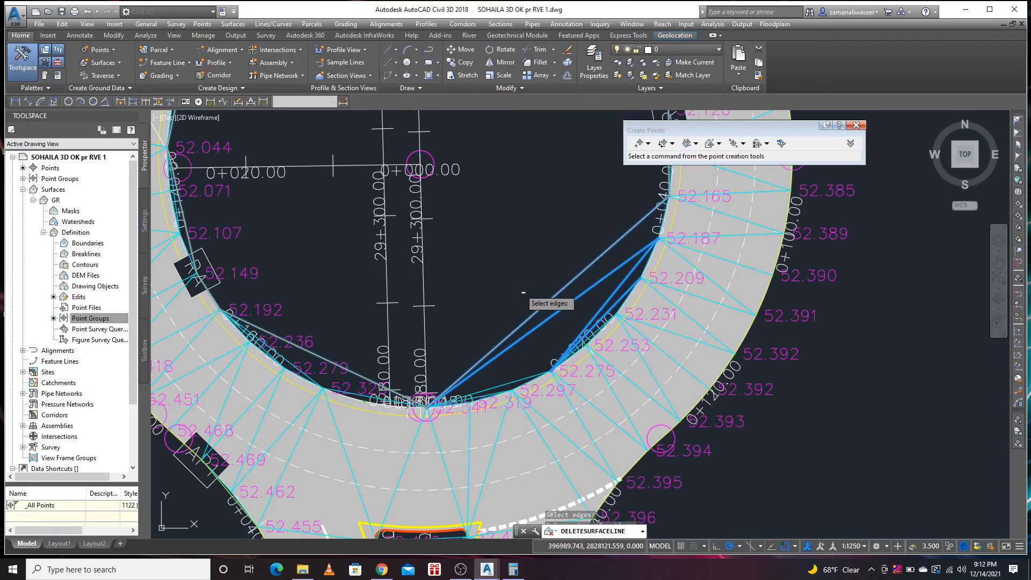
click(348, 331)
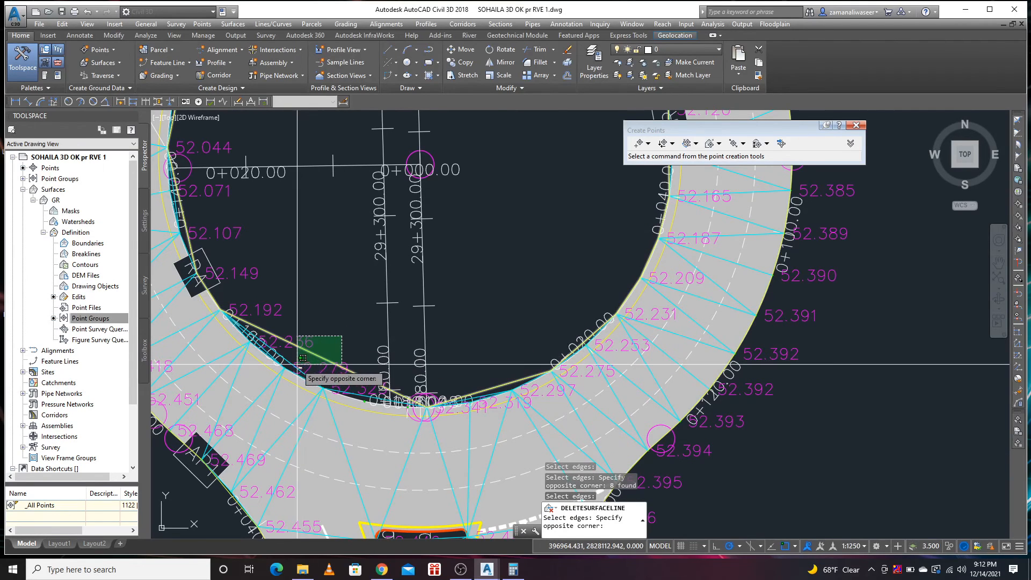
click(295, 364)
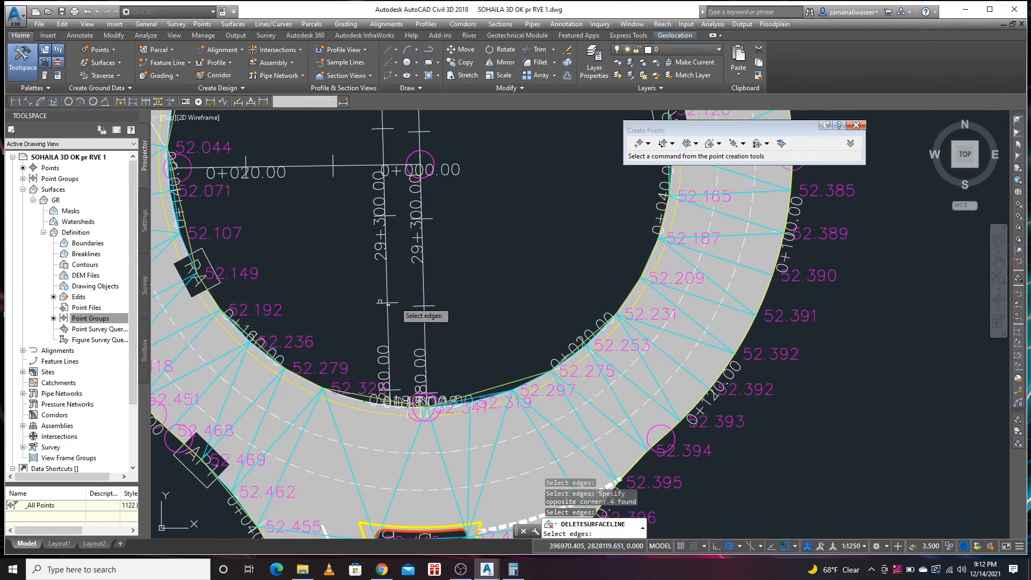
scroll(407, 302, down, 6)
key(Return)
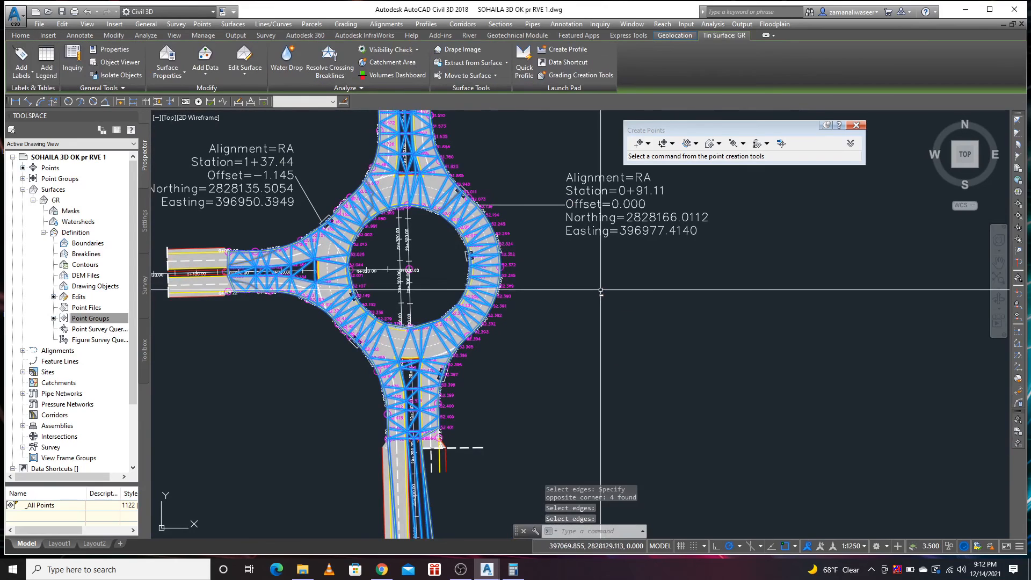
- Delete the long GR surface lines extending south beyond the end of the south approach's elevation points
scroll(453, 320, down, 5)
scroll(452, 321, up, 3)
scroll(453, 321, down, 4)
scroll(471, 283, up, 5)
scroll(472, 283, up, 4)
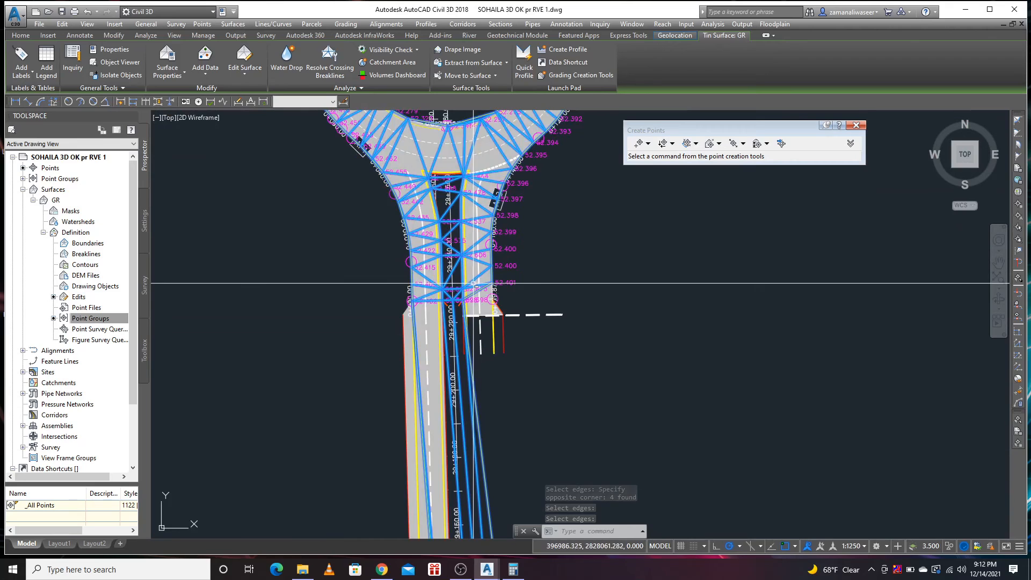
click(258, 75)
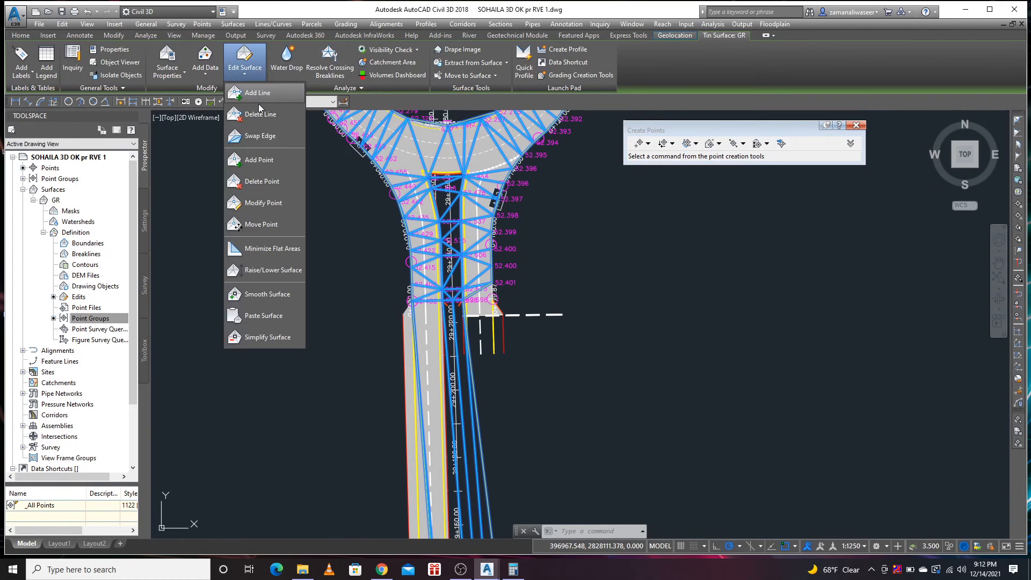
click(253, 119)
click(362, 414)
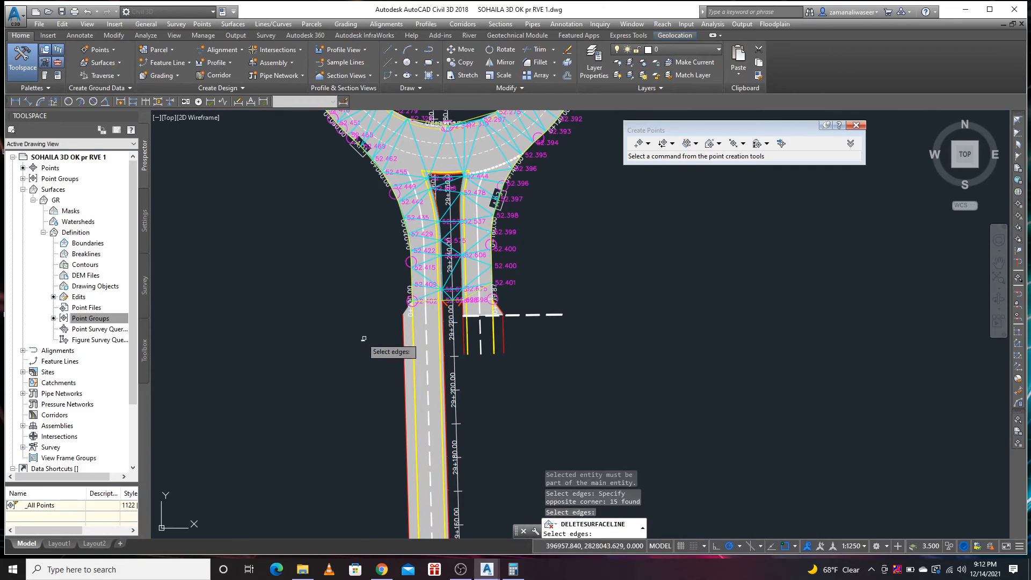
key(Escape)
- Edit the GR surface style, setting the contour minor interval to 0.050 m and applying it
scroll(355, 387, down, 2)
scroll(461, 178, up, 3)
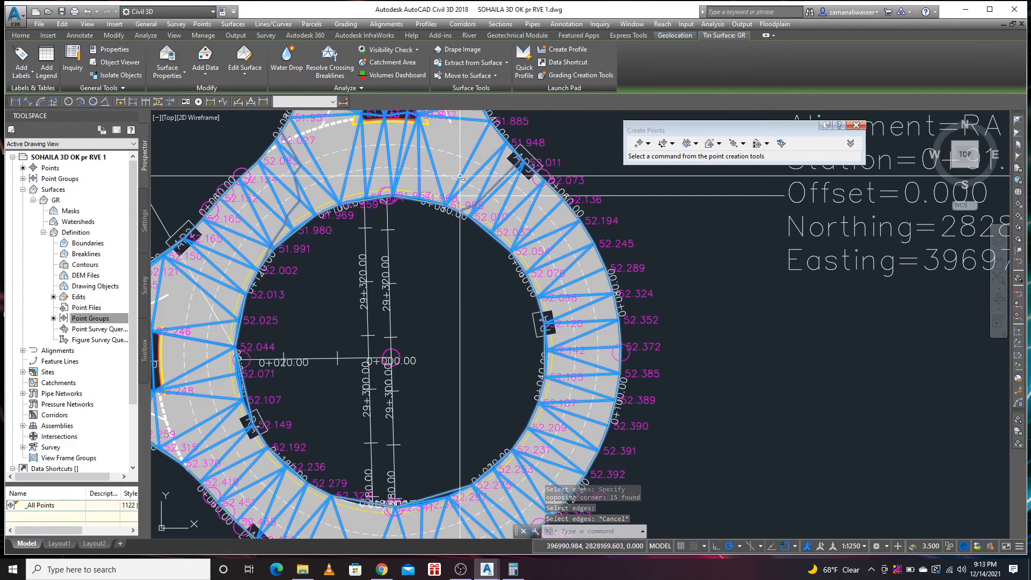
right_click(461, 178)
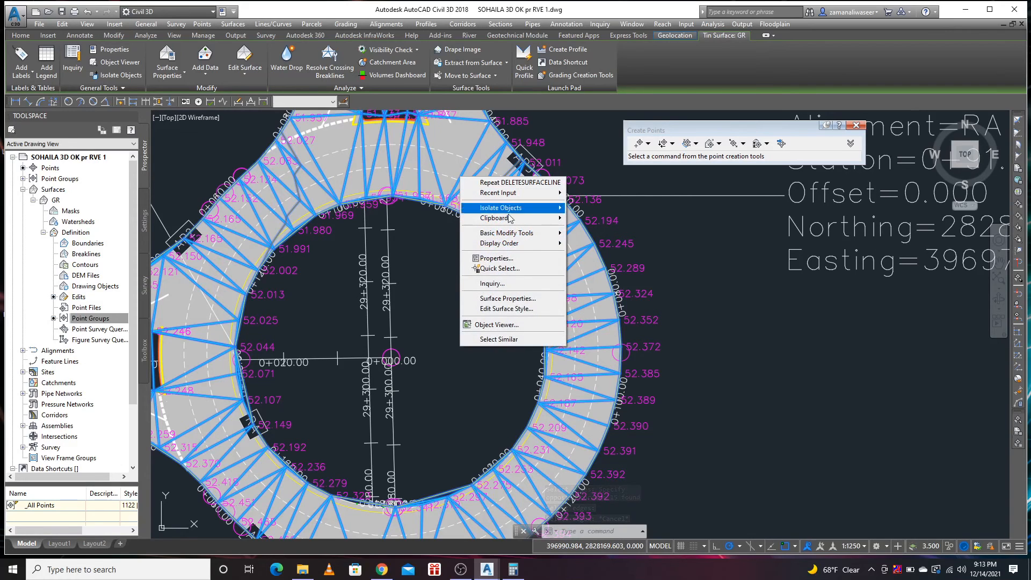
click(508, 310)
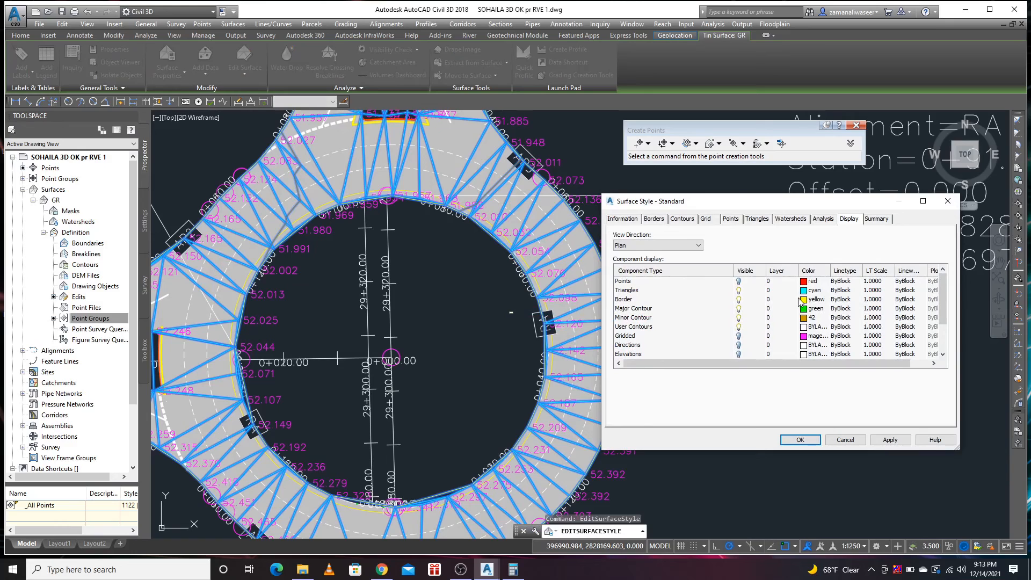
click(682, 220)
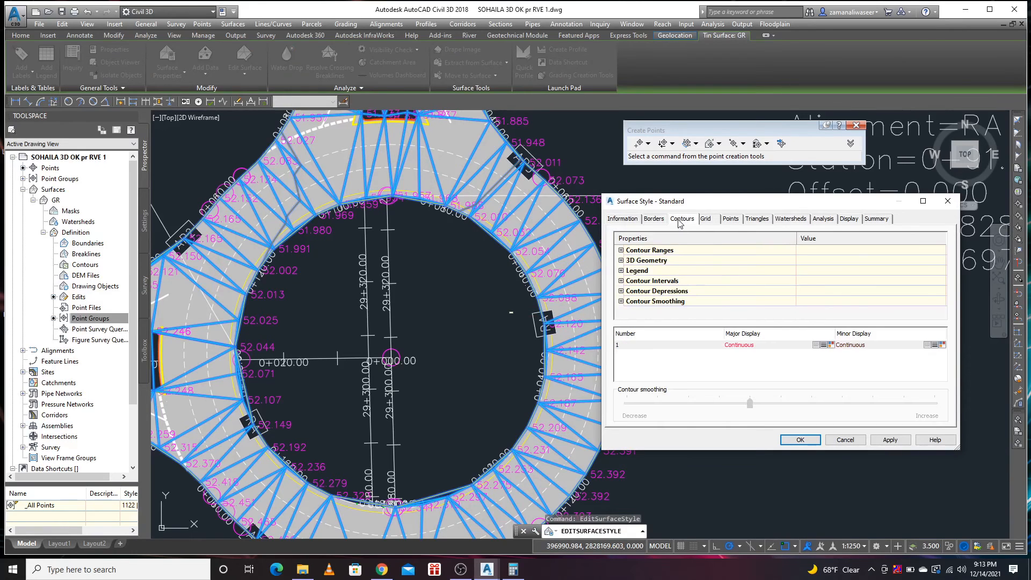
click(621, 280)
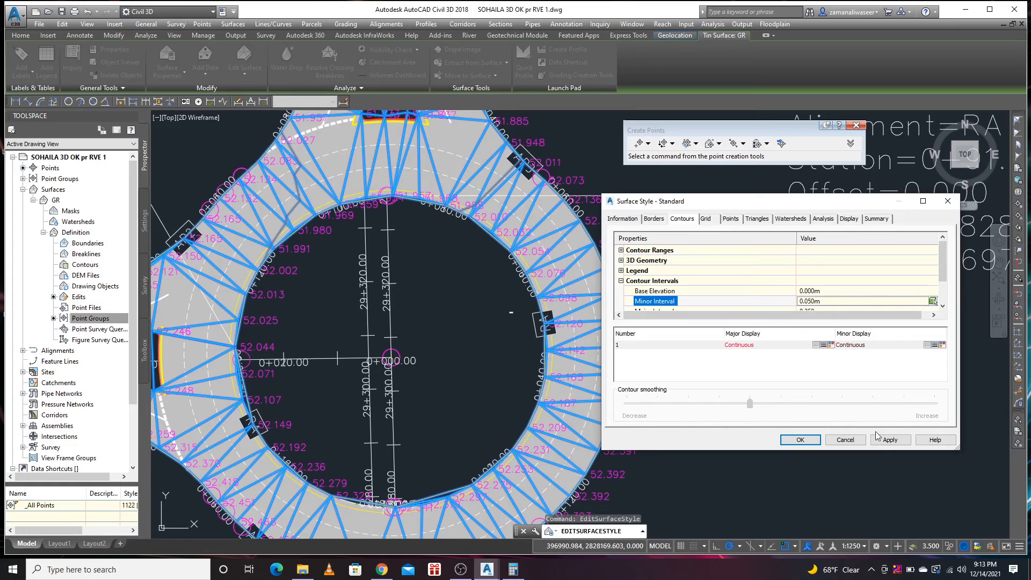
click(887, 445)
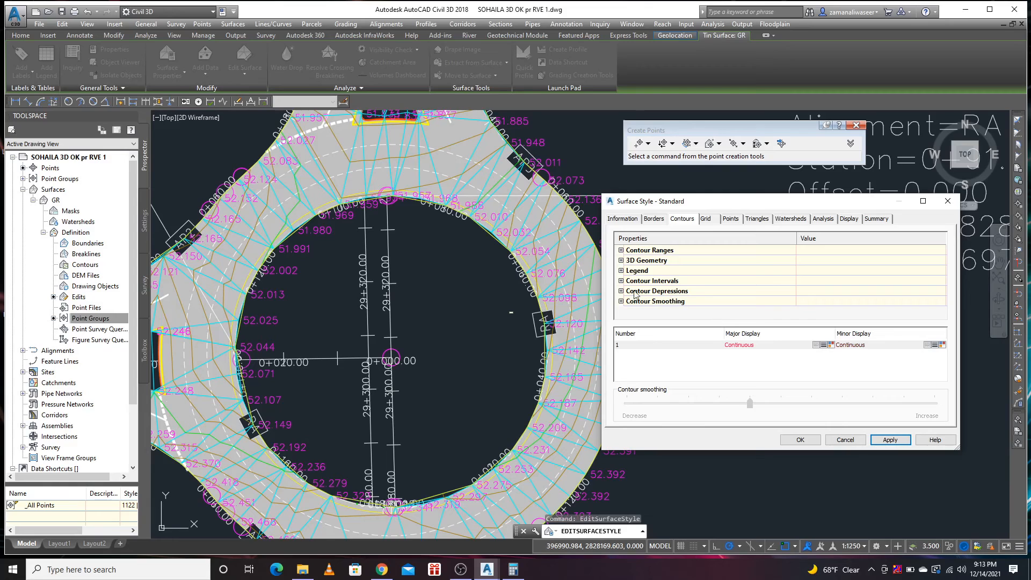
- Reduce the GR style's contour minor interval to 0.02 m and turn off the triangle display in plan view
click(622, 281)
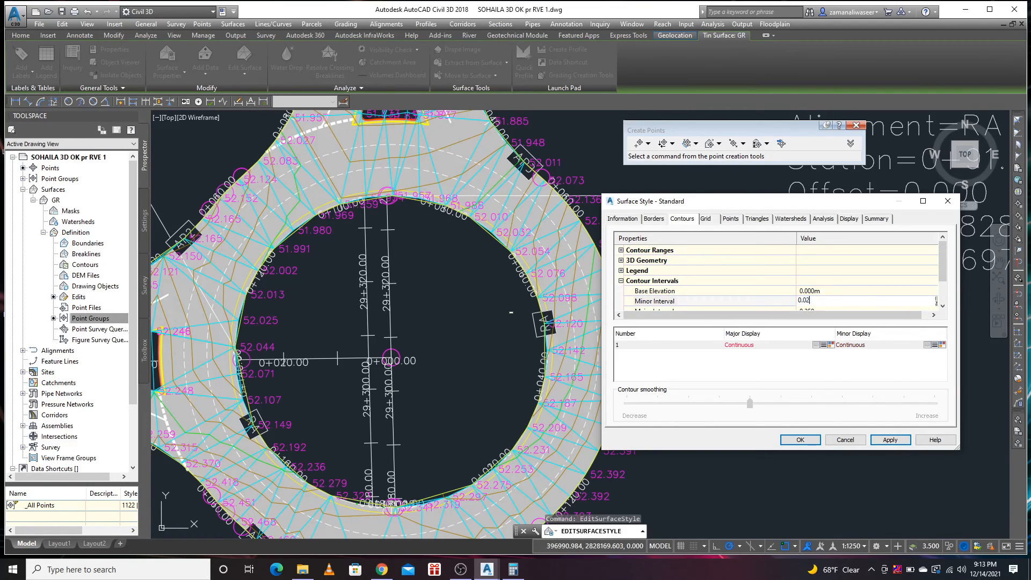
click(881, 441)
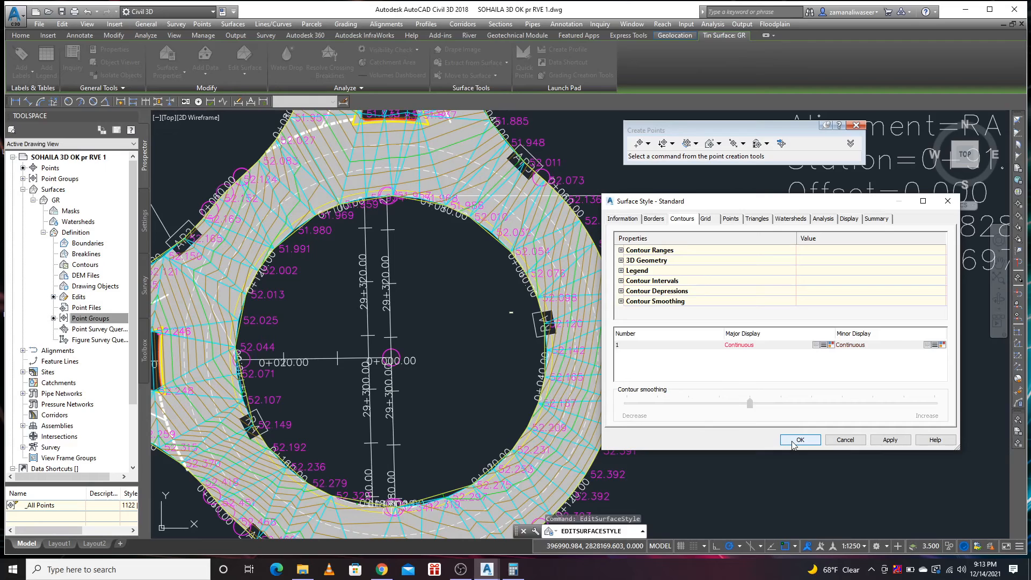
click(849, 220)
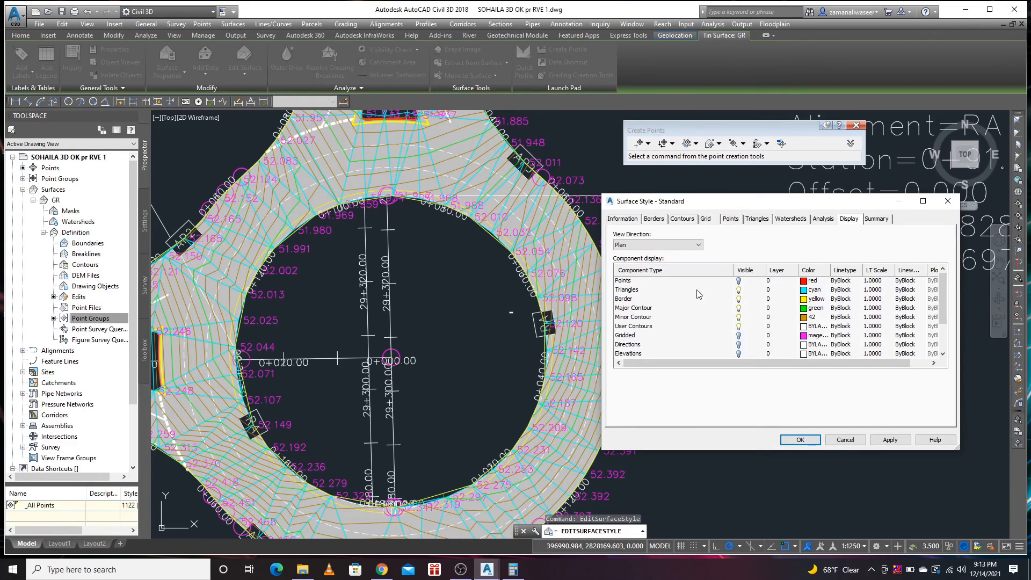
click(890, 440)
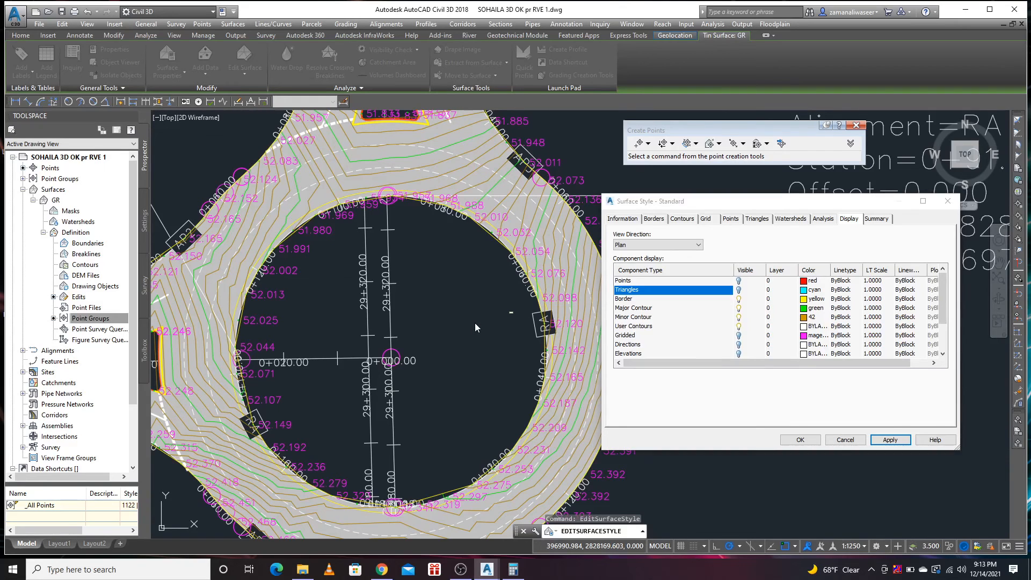
click(800, 440)
key(Escape)
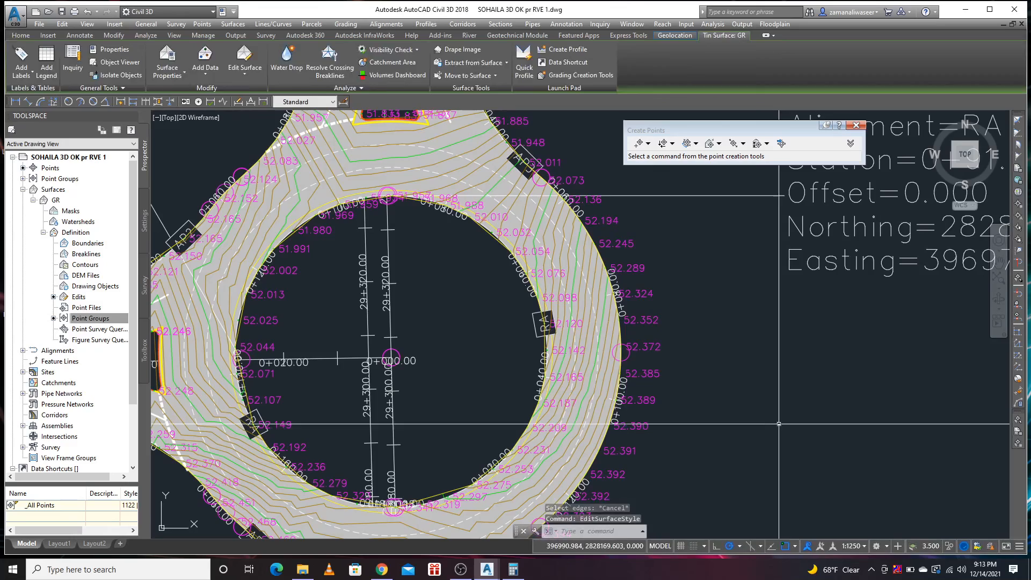
- Examine the GR contours around the roundabout and at the noses of the south, north and west splitter islands
scroll(499, 321, down, 5)
scroll(494, 472, up, 10)
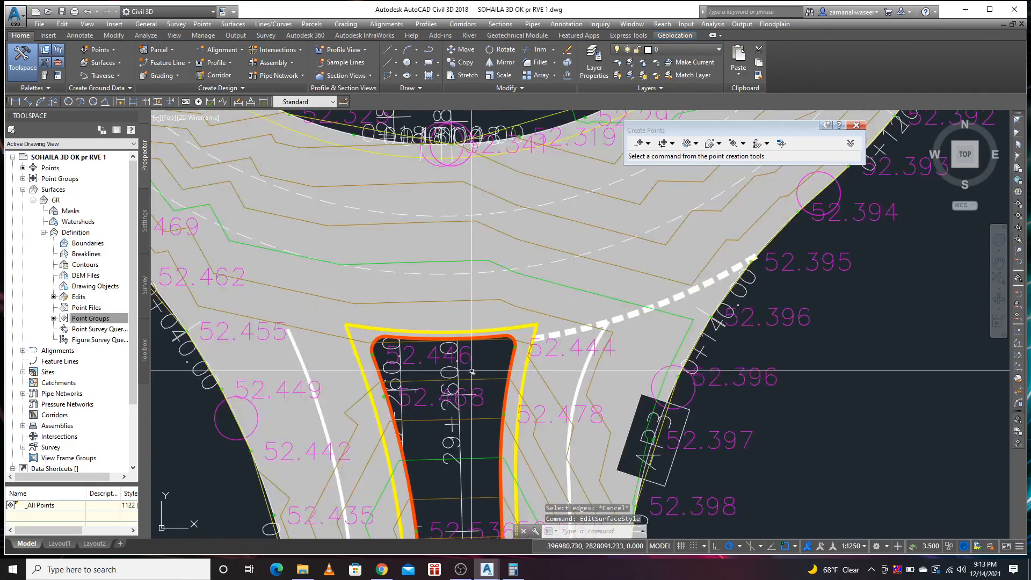
scroll(454, 329, up, 2)
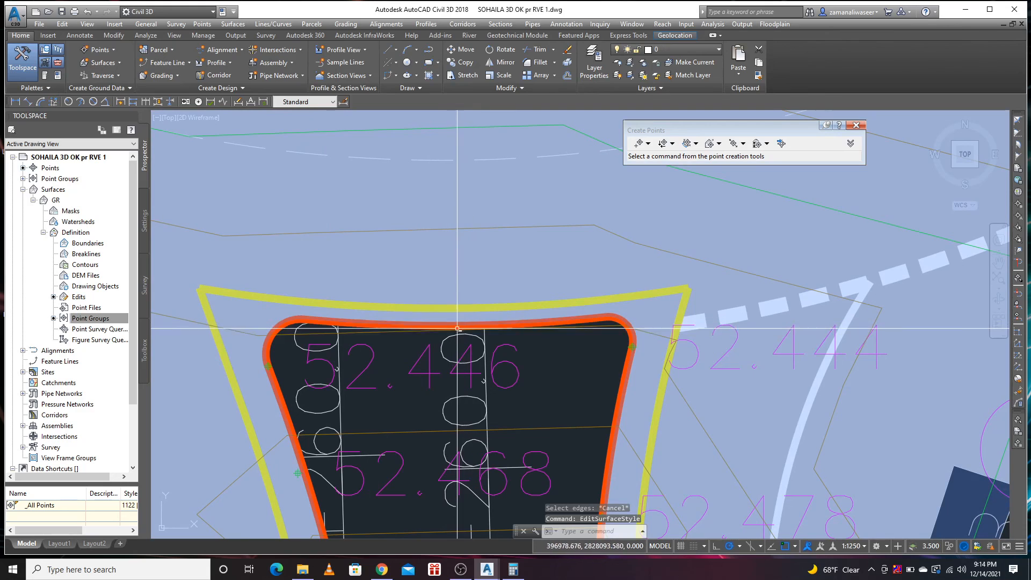
scroll(500, 339, down, 2)
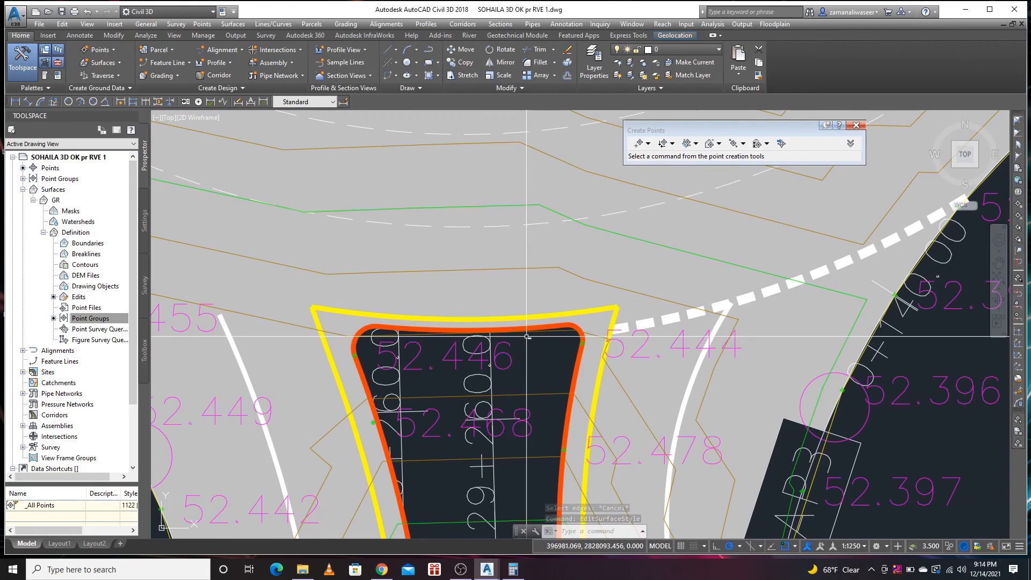
scroll(525, 334, down, 8)
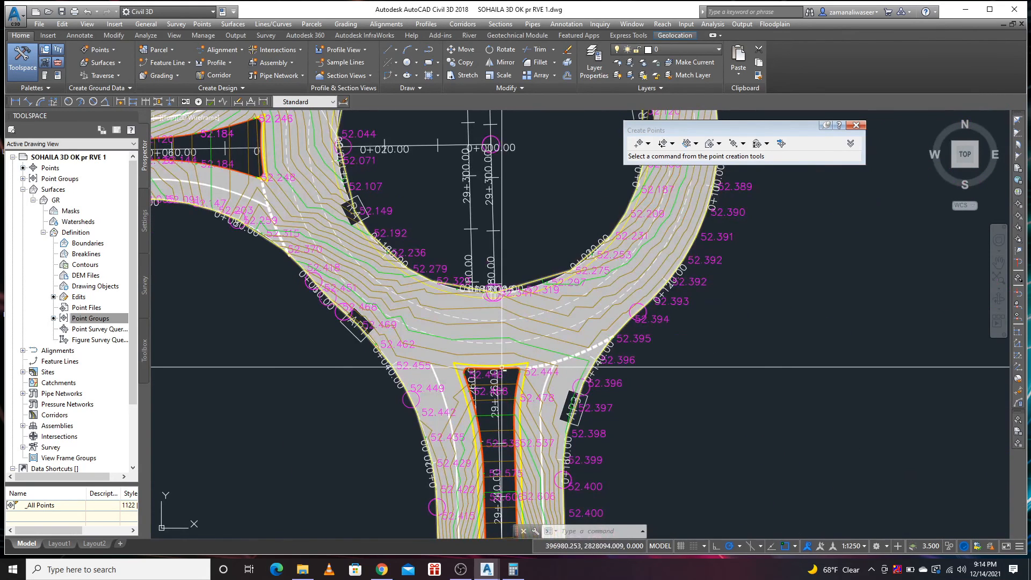
scroll(503, 191, up, 3)
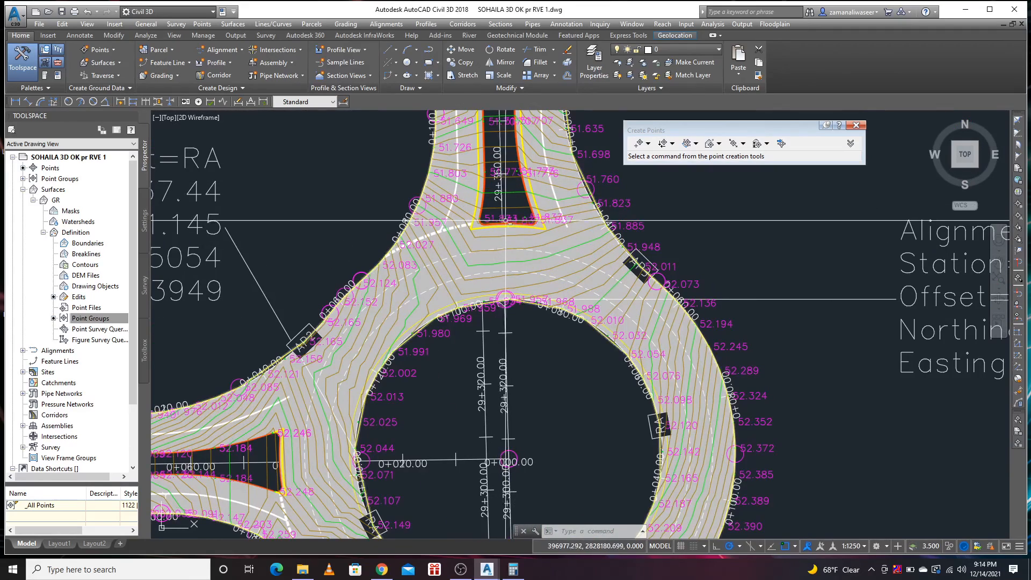
middle_drag(457, 392, 550, 279)
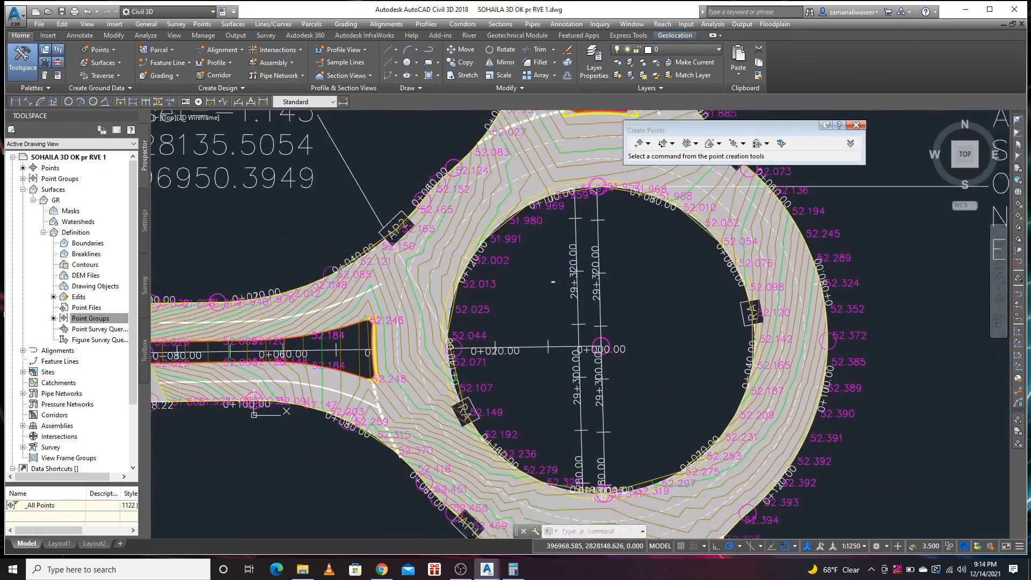
scroll(376, 354, up, 6)
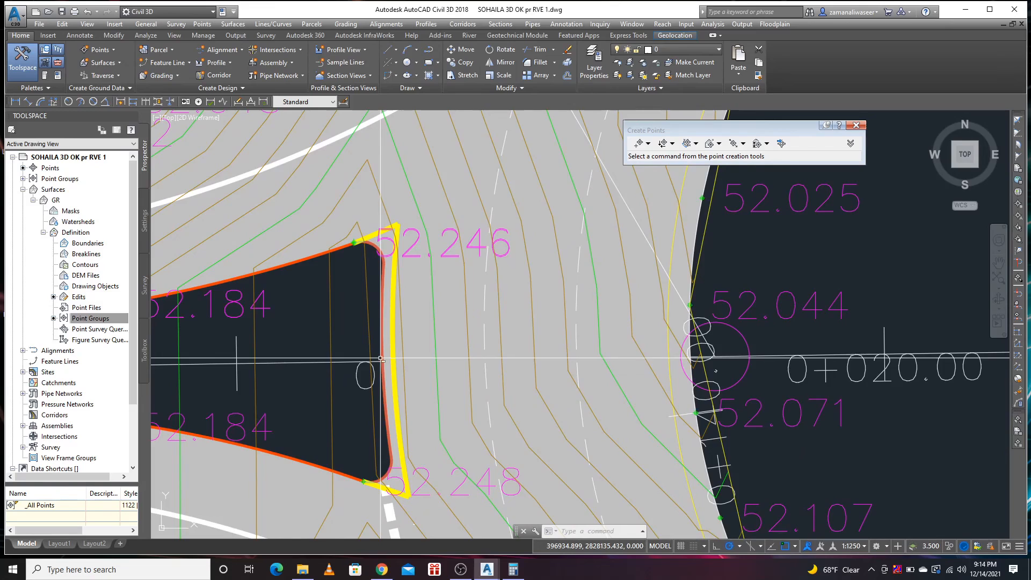
scroll(381, 359, down, 3)
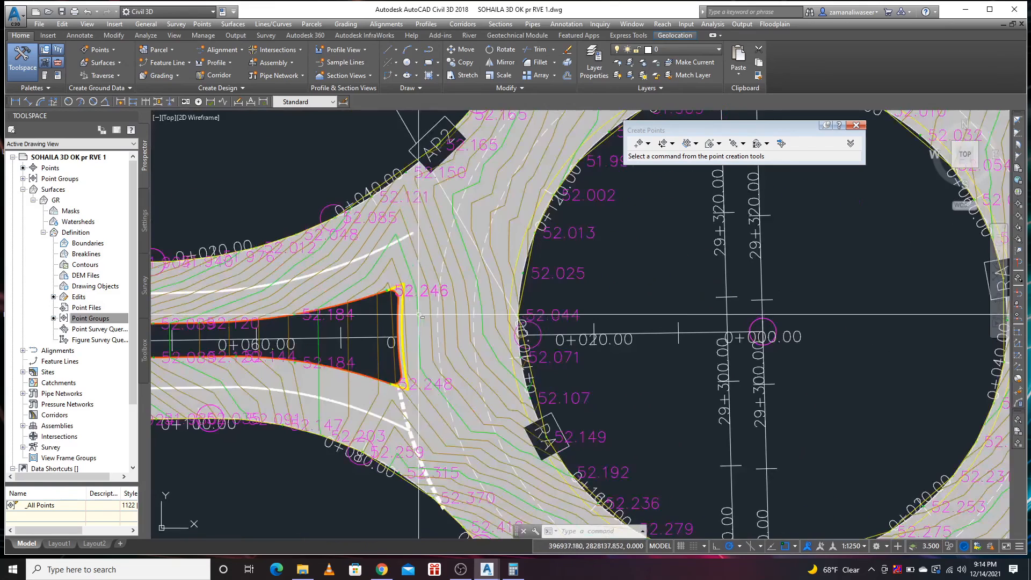
- Create a station/offset point at the west splitter island's nose on the west approach alignment, using profile Layout (81) and zero offset
click(696, 144)
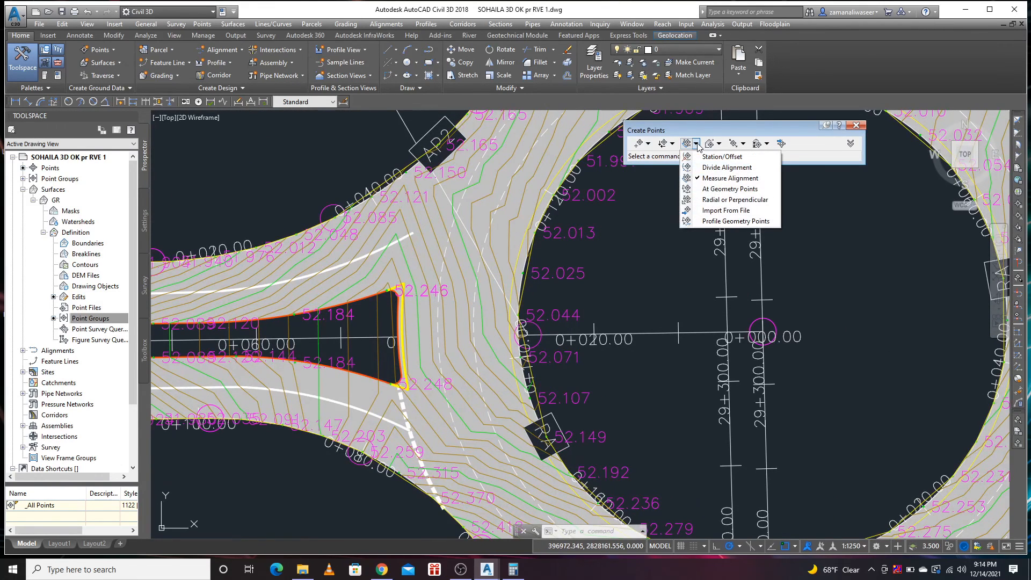
click(713, 159)
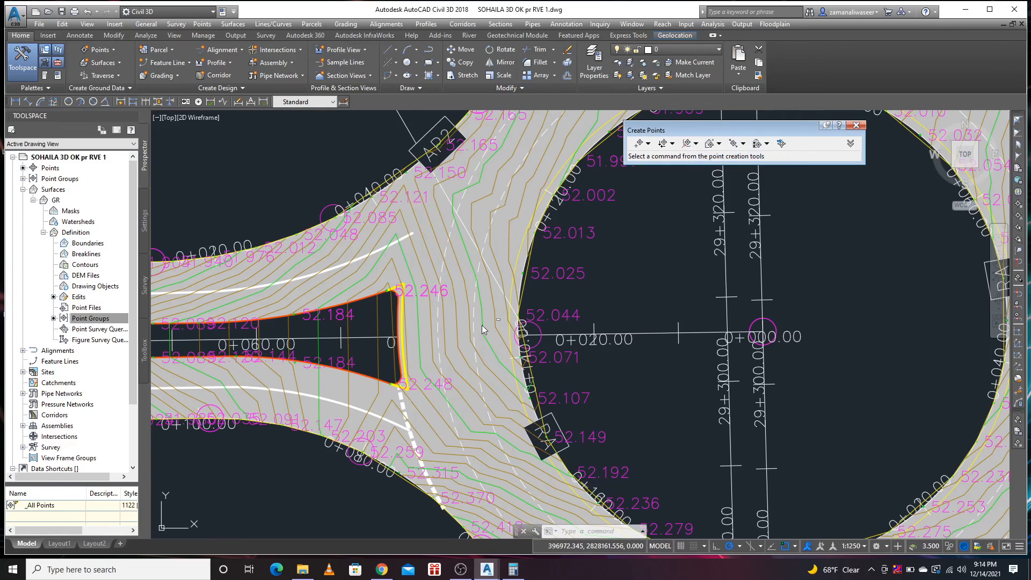
click(644, 335)
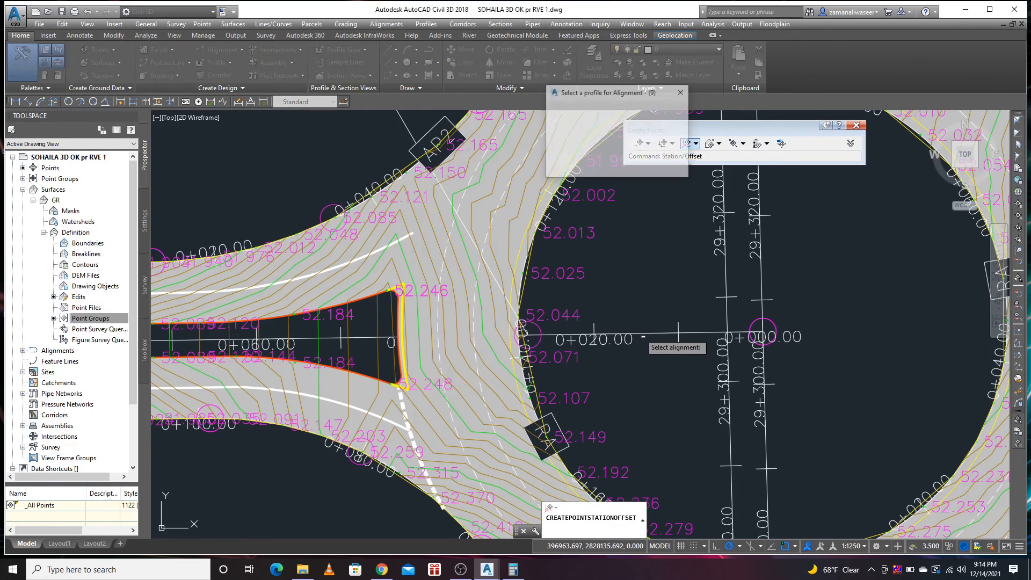
click(595, 115)
click(584, 134)
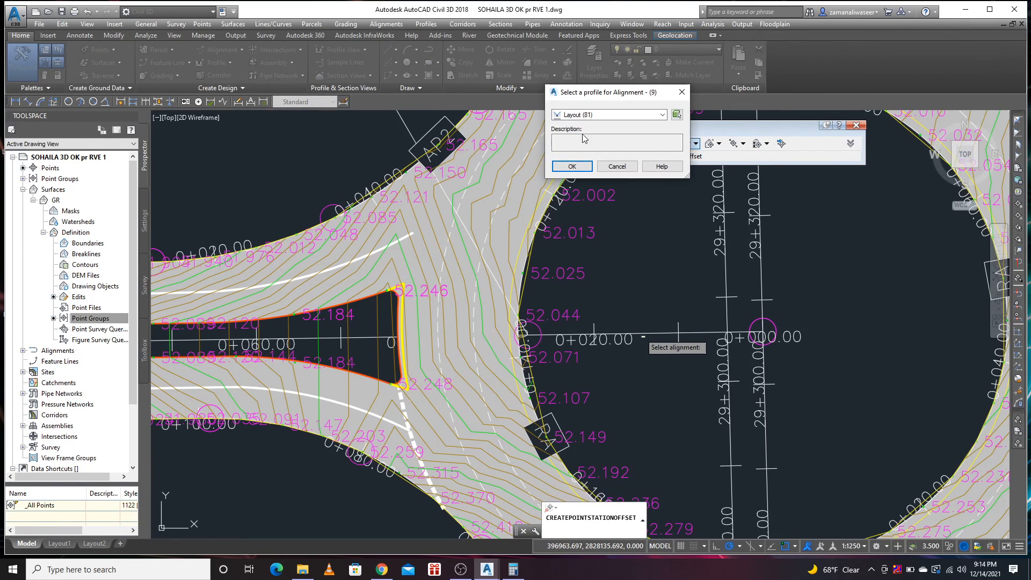
click(572, 167)
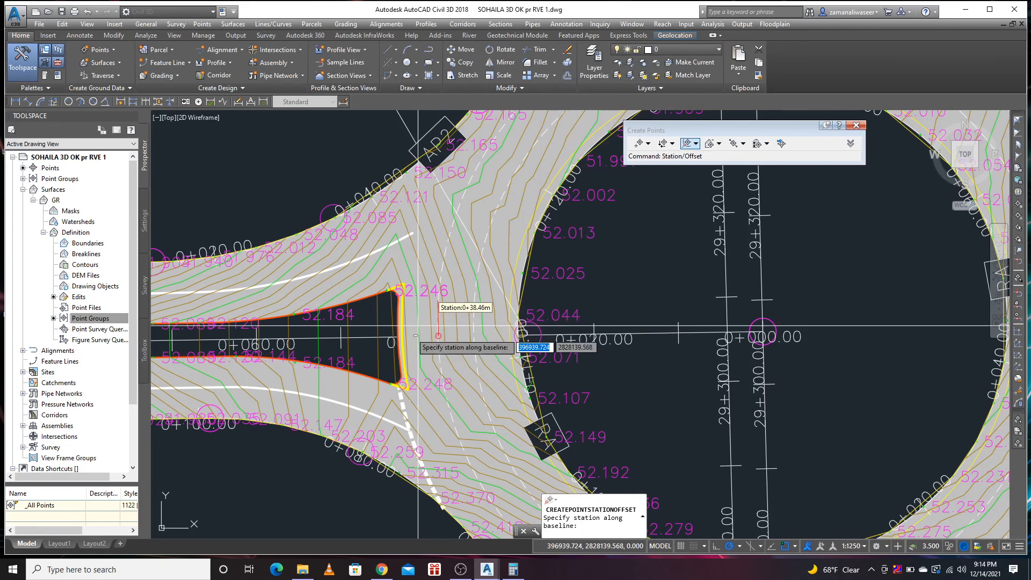
scroll(395, 346, up, 4)
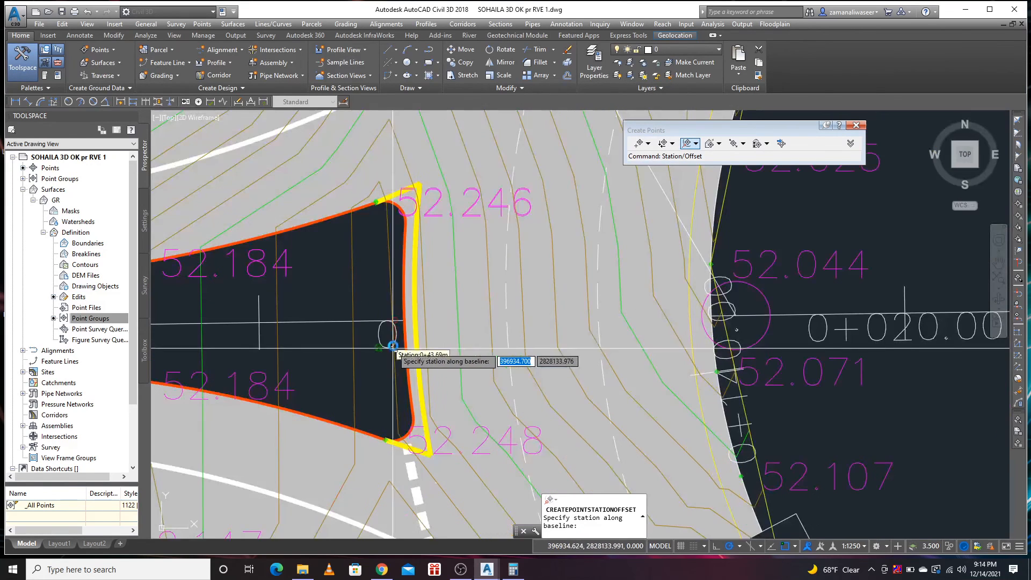
click(405, 321)
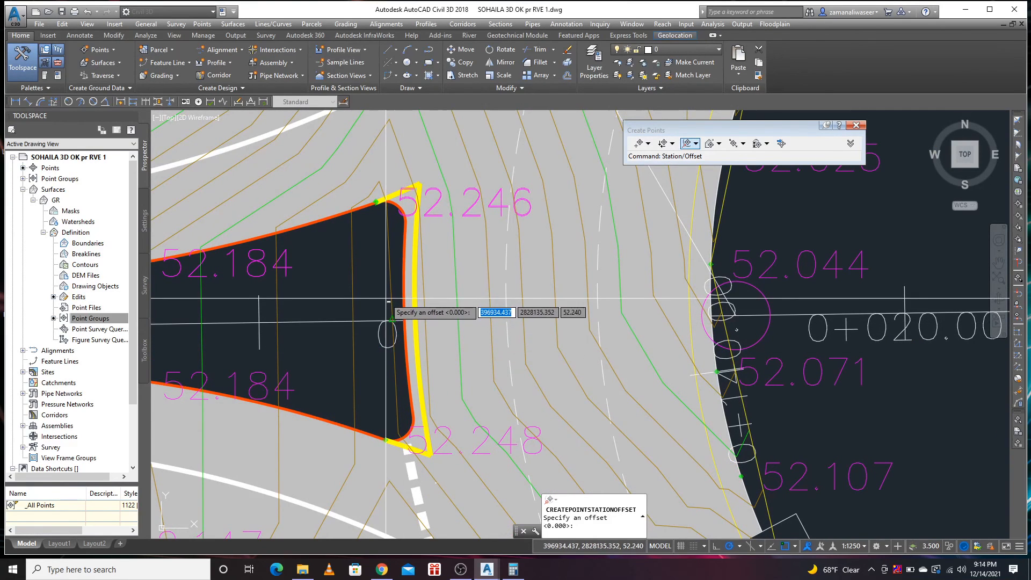
key(Return)
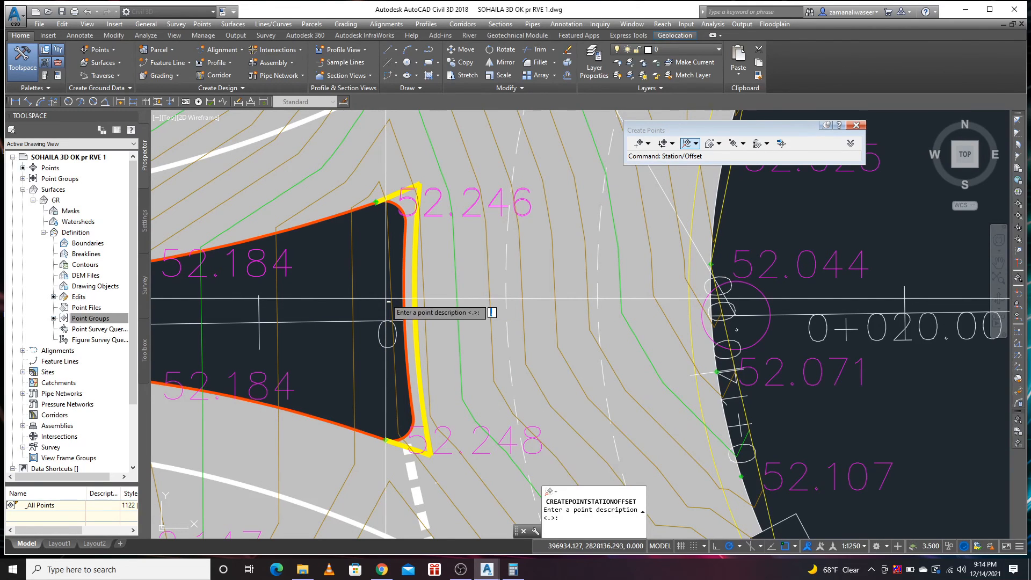
scroll(311, 333, down, 3)
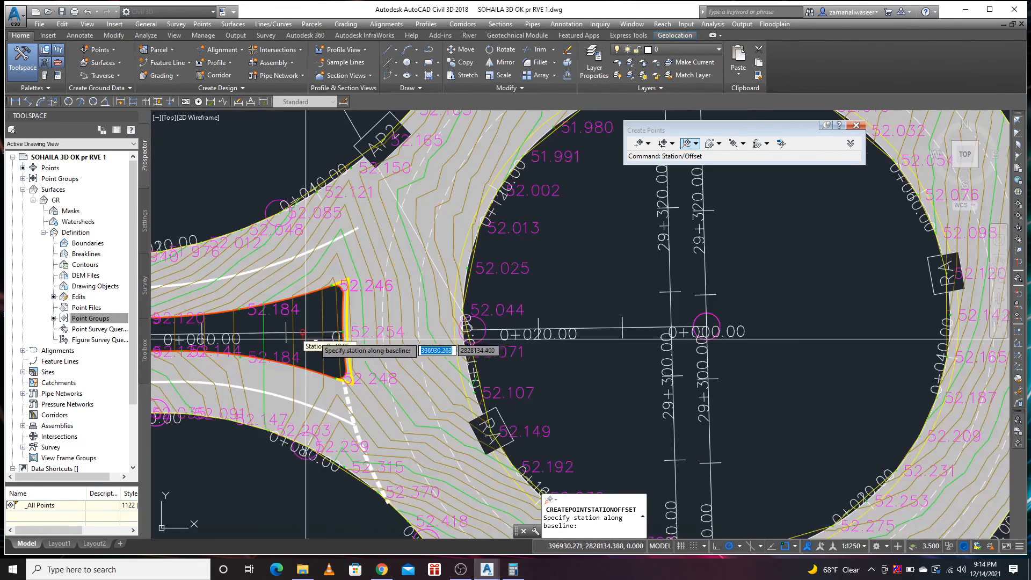
click(597, 288)
key(Return)
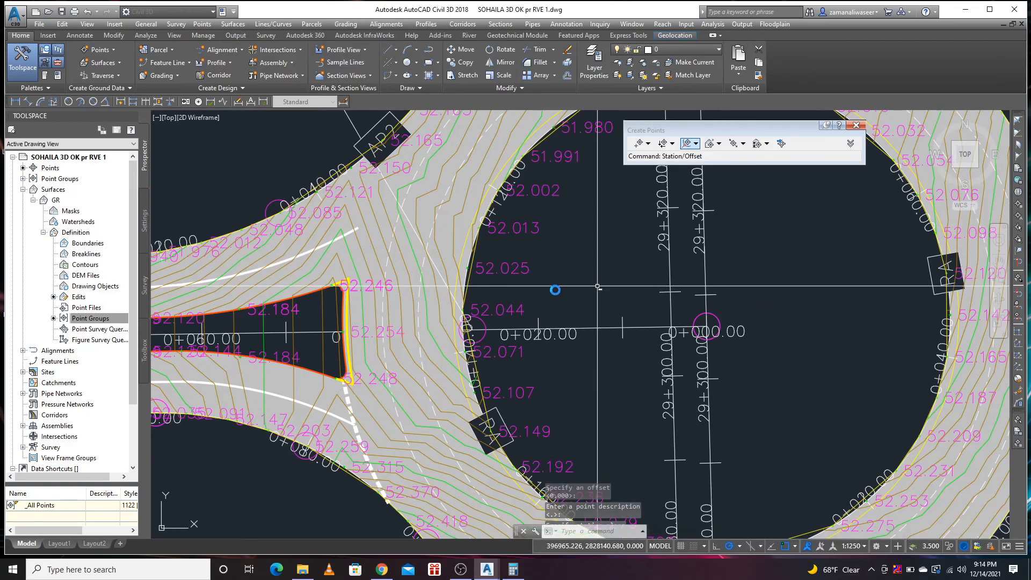
- Create a zero-offset point at the south splitter island's nose on the north-south alignment, using profile KHATT RA TO TAWEEN RA-Right
middle_drag(612, 383, 555, 290)
key(Return)
click(655, 336)
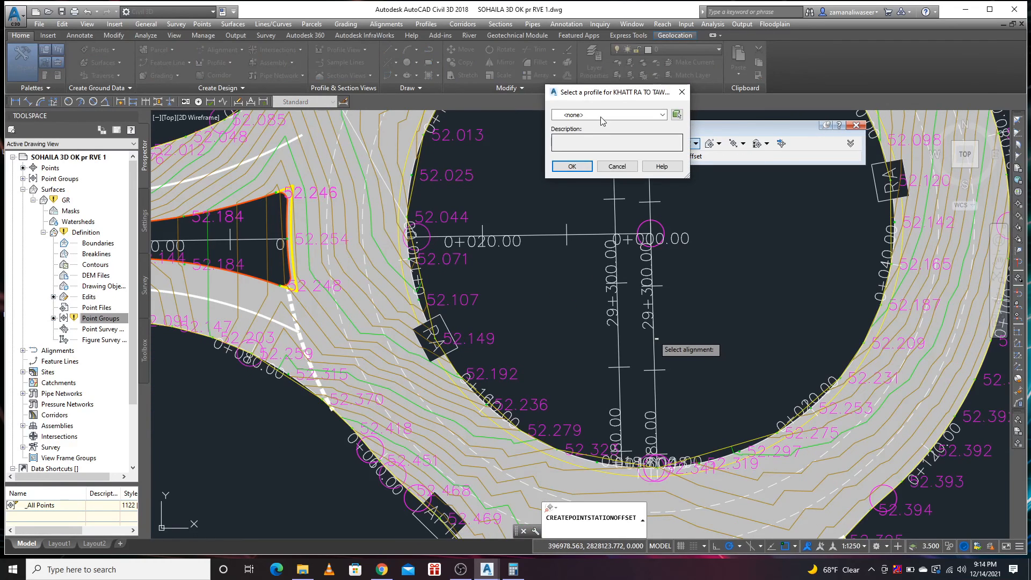
click(604, 114)
click(583, 135)
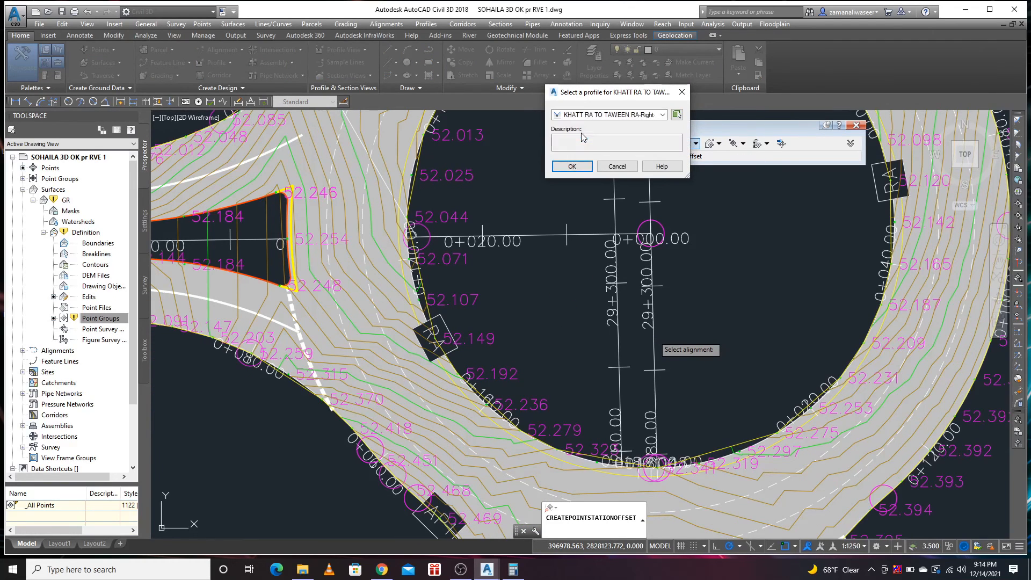
click(572, 168)
scroll(521, 236, down, 5)
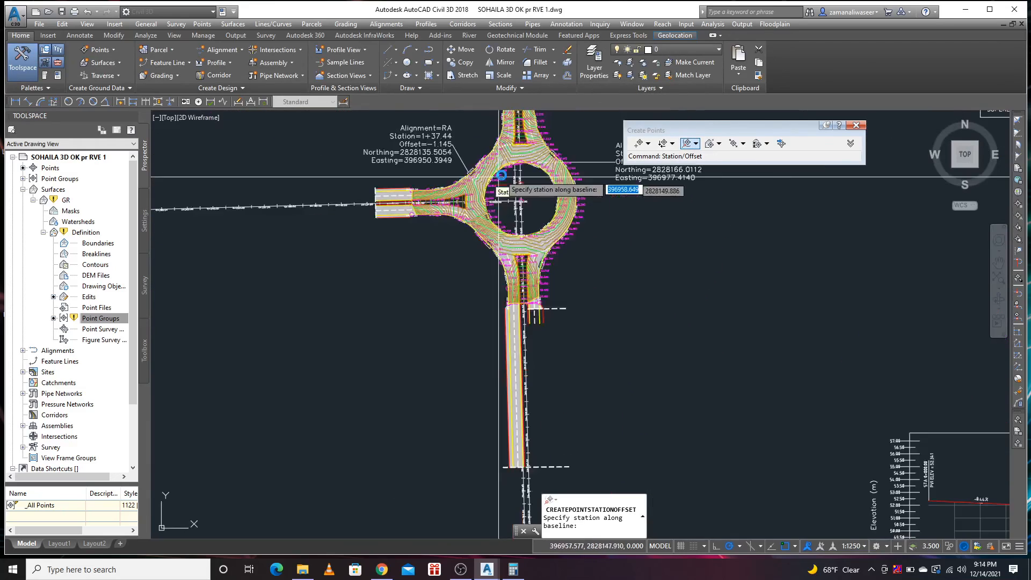
scroll(526, 244, up, 10)
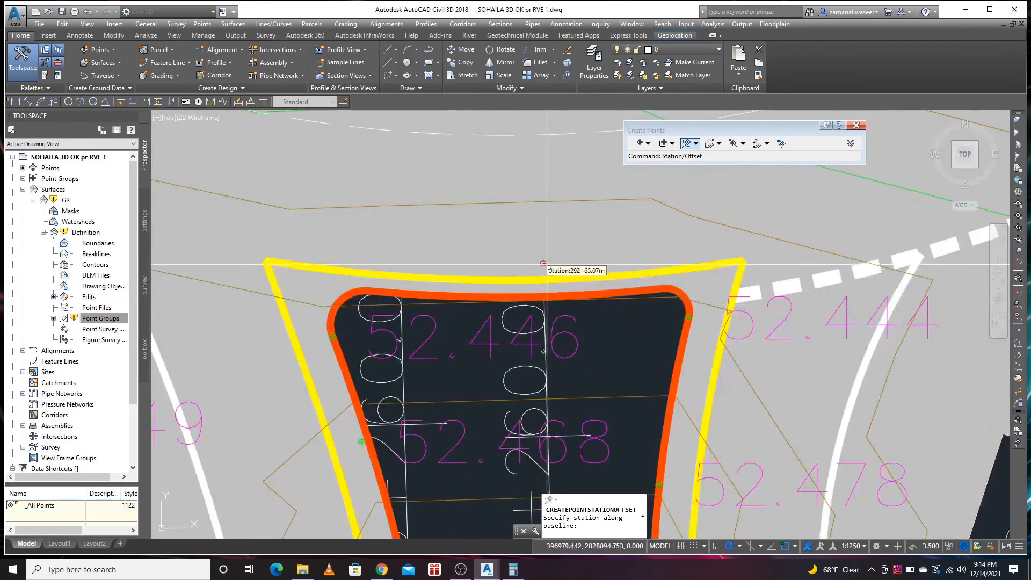
click(538, 294)
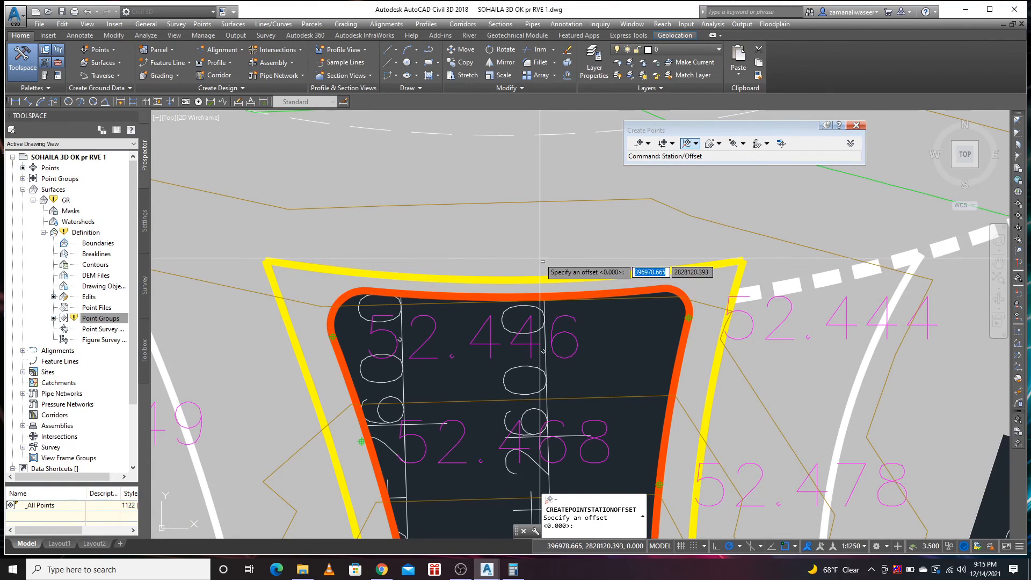
key(Return)
key(Return)
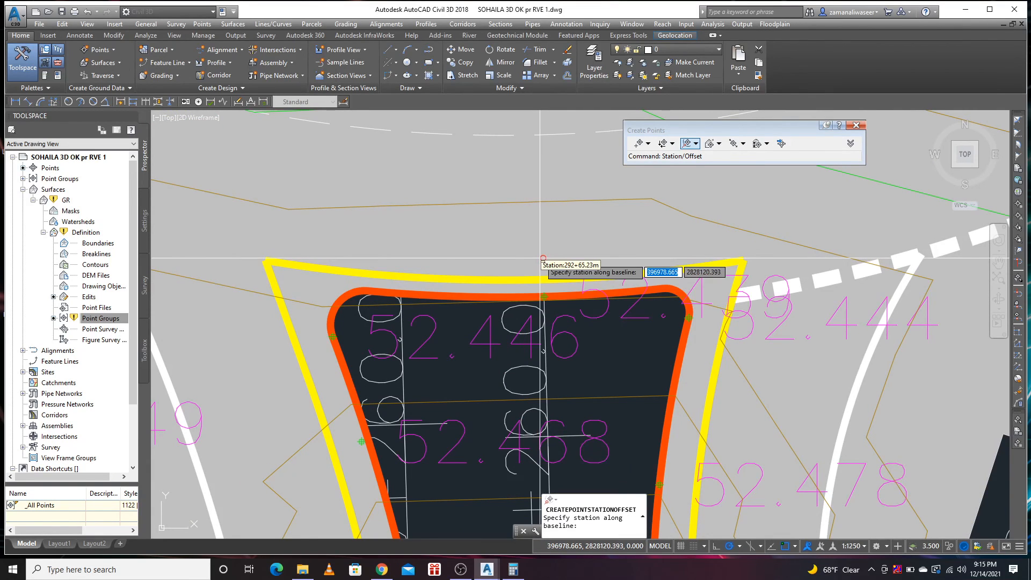
- Add a zero-offset point on the same alignment at the north splitter island's nose and end point creation
scroll(600, 166, down, 6)
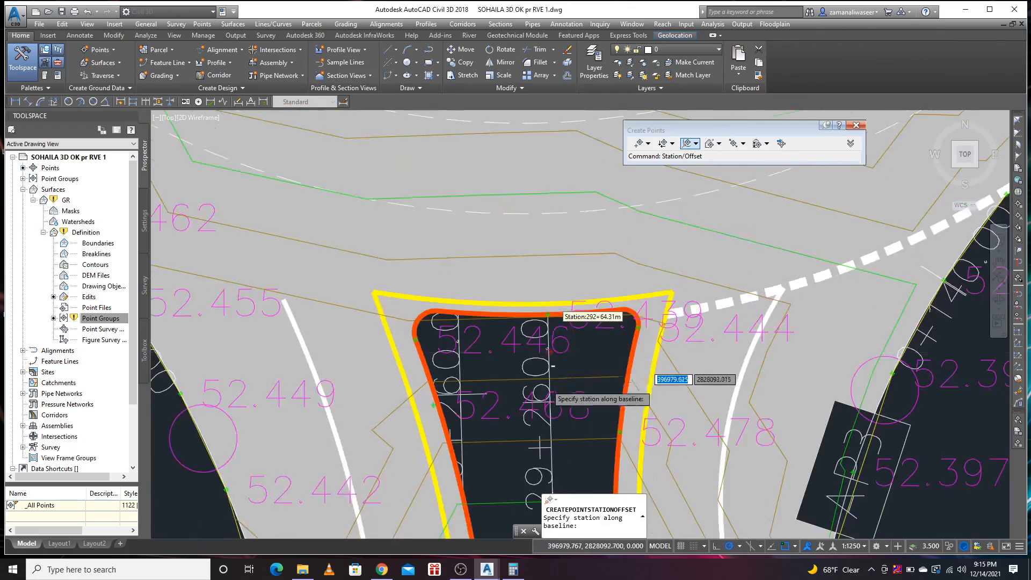
scroll(537, 232, up, 8)
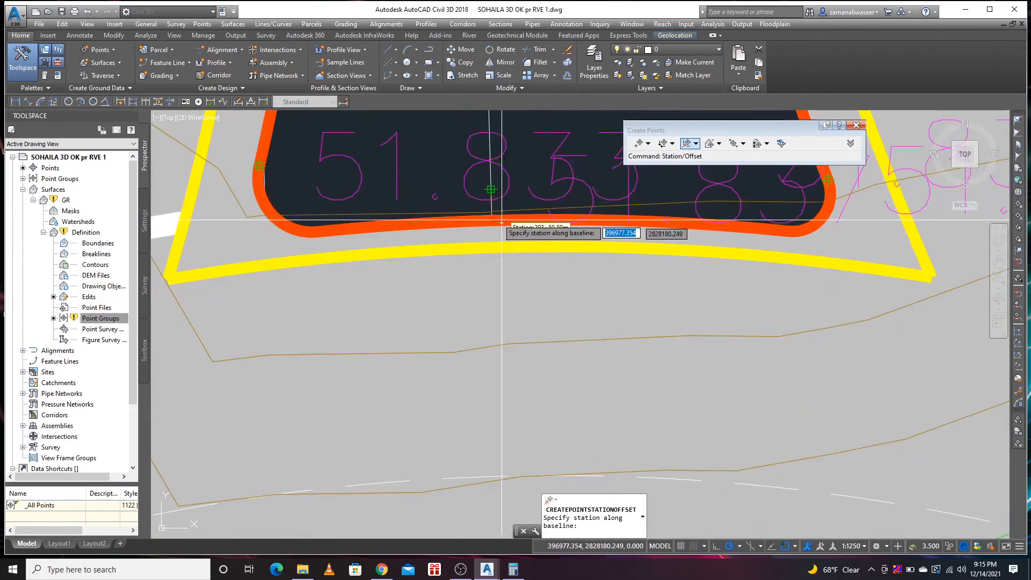
click(502, 221)
key(Return)
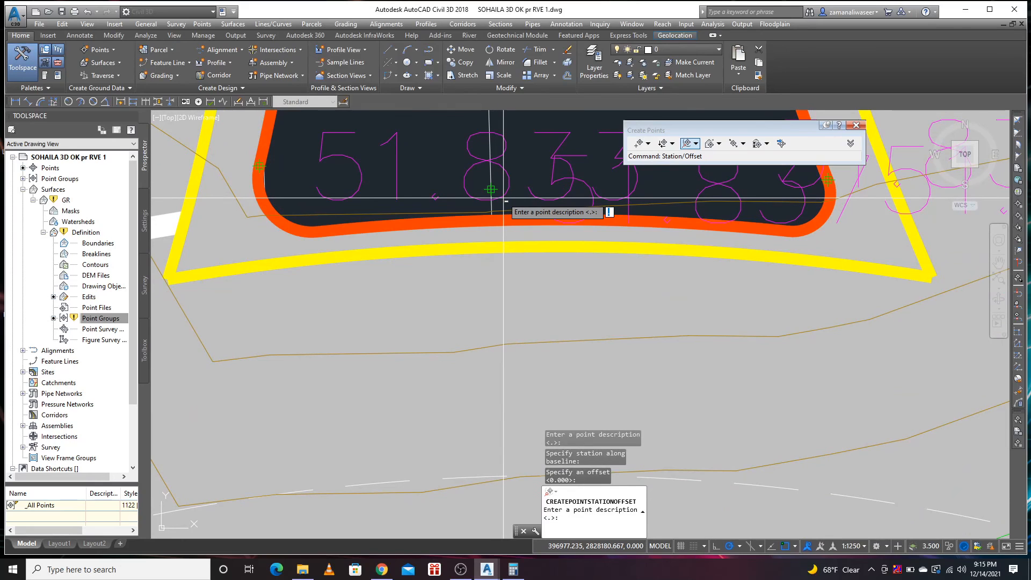
key(Return)
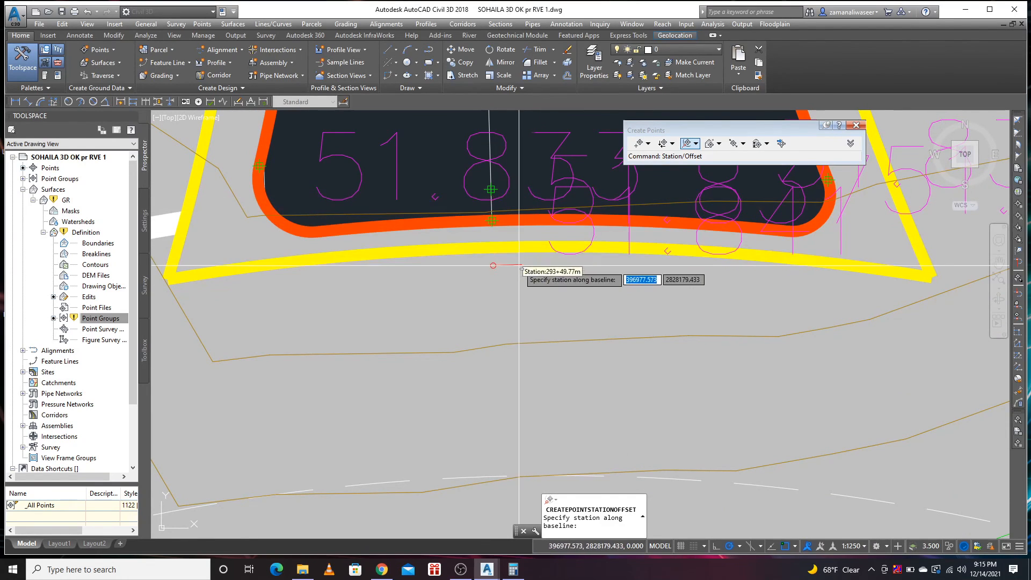
scroll(529, 178, down, 8)
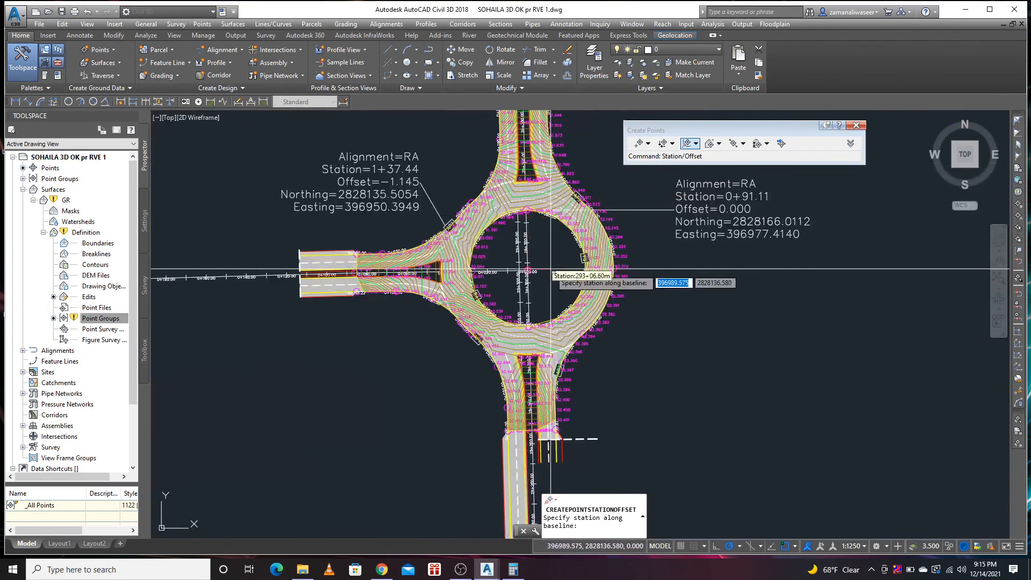
scroll(534, 271, up, 4)
key(Escape)
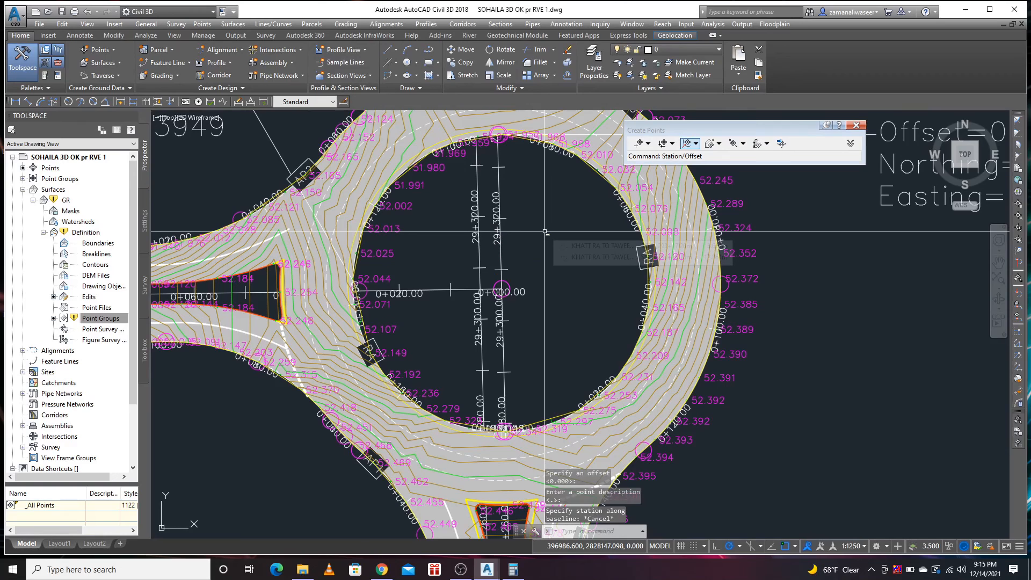
- Set the GR surface to rebuild automatically and dismiss the event list
scroll(545, 232, down, 4)
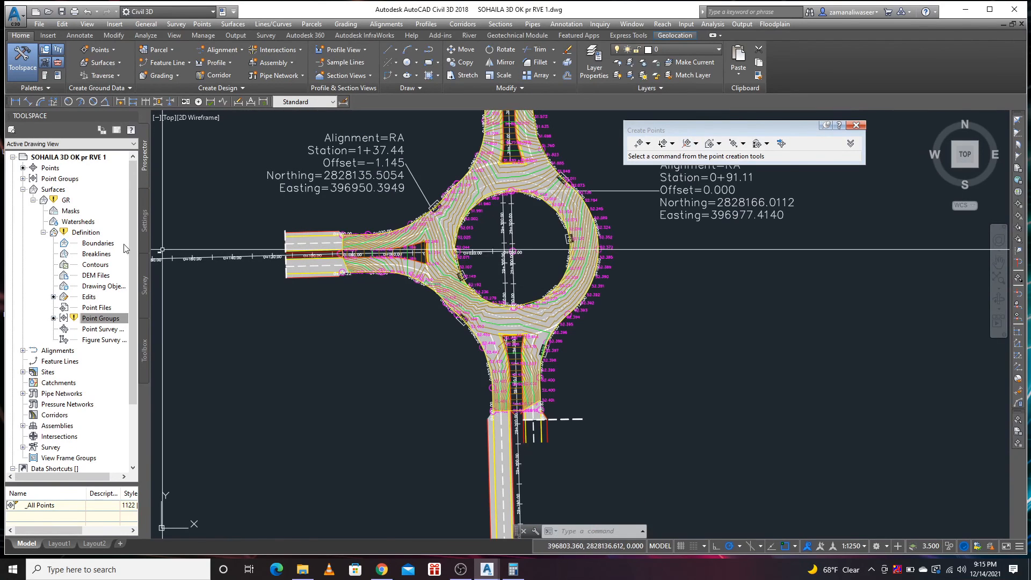
click(33, 201)
right_click(69, 202)
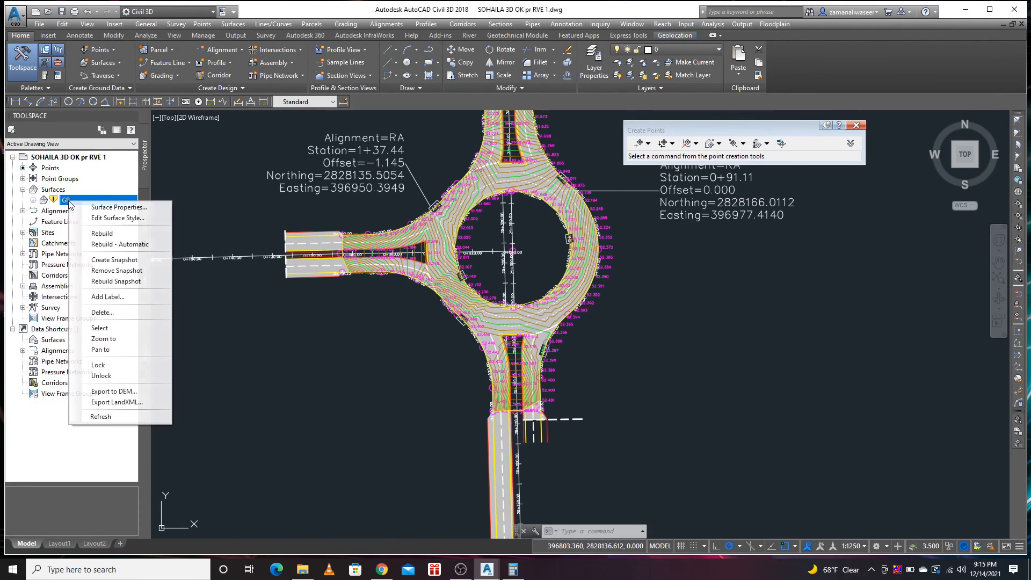
click(107, 245)
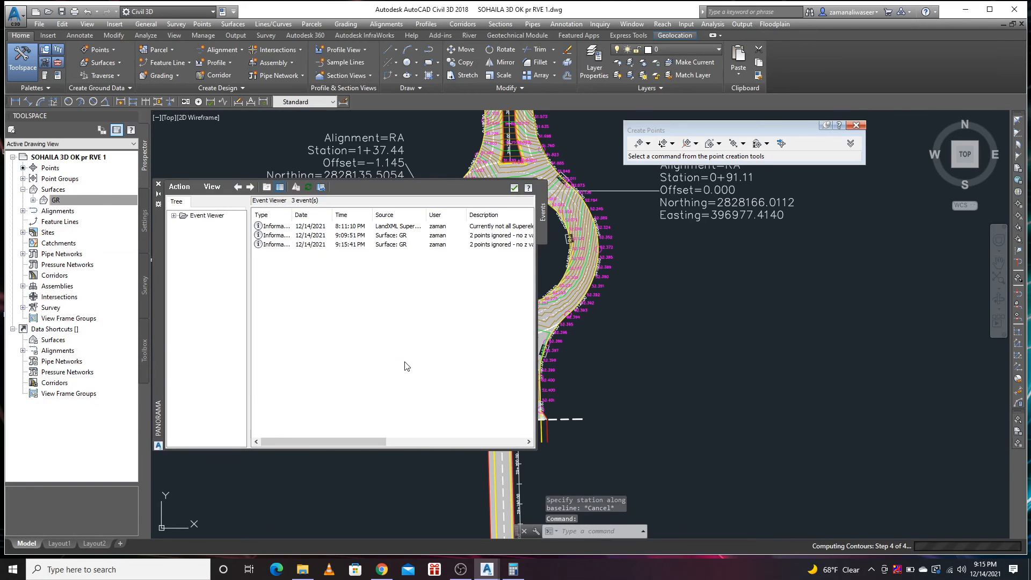
click(514, 188)
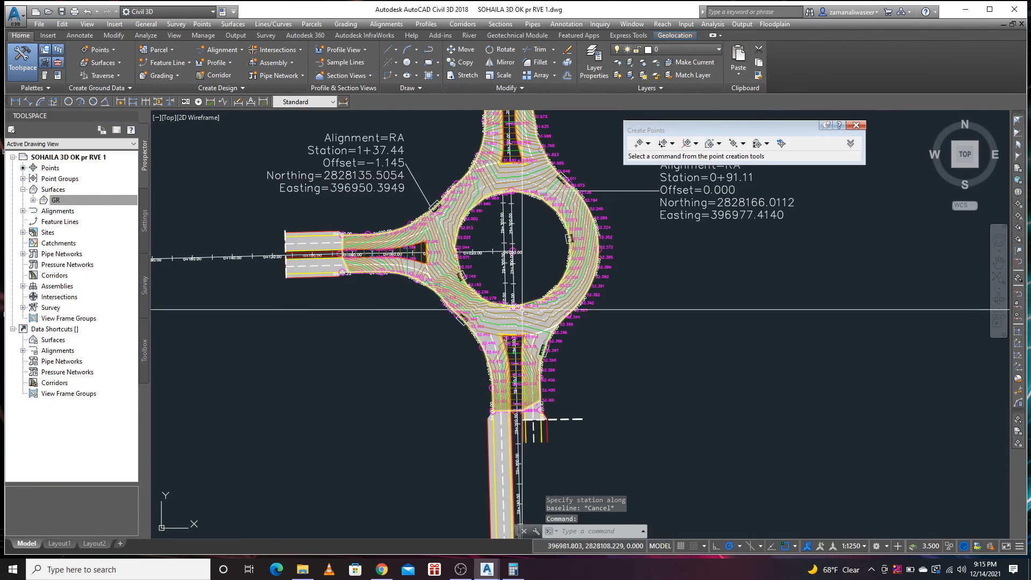
- Edit the GR surface style, setting Smooth Contours to True with the Add vertices type and an increased smoothing level
scroll(463, 288, up, 4)
middle_drag(457, 220, 428, 357)
click(602, 333)
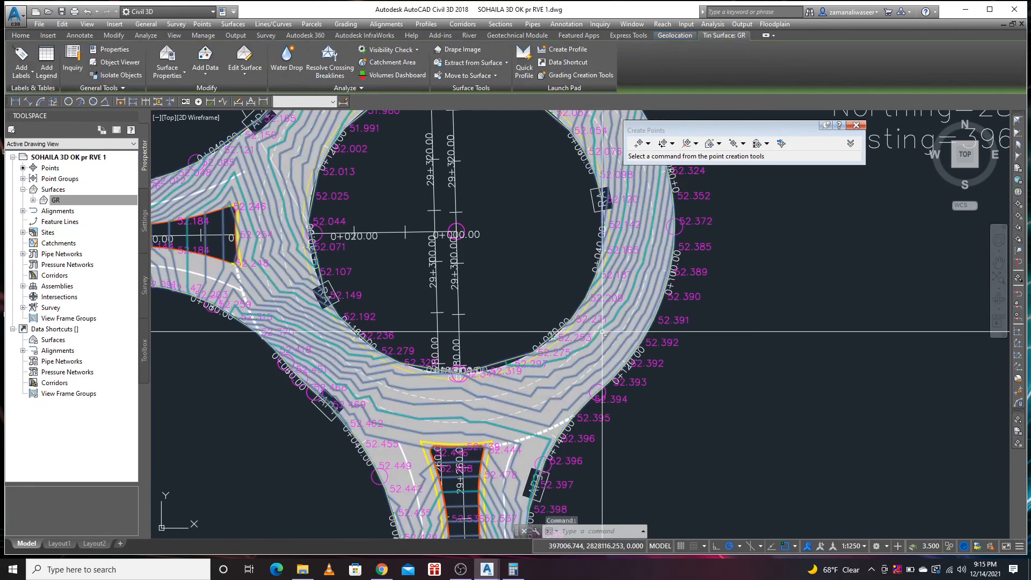
click(514, 225)
right_click(514, 225)
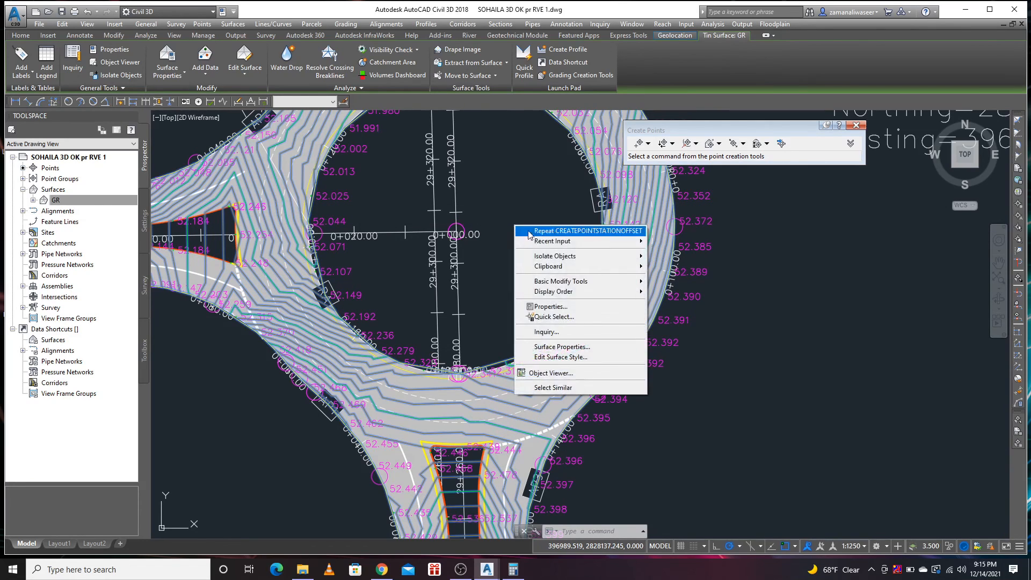
click(562, 358)
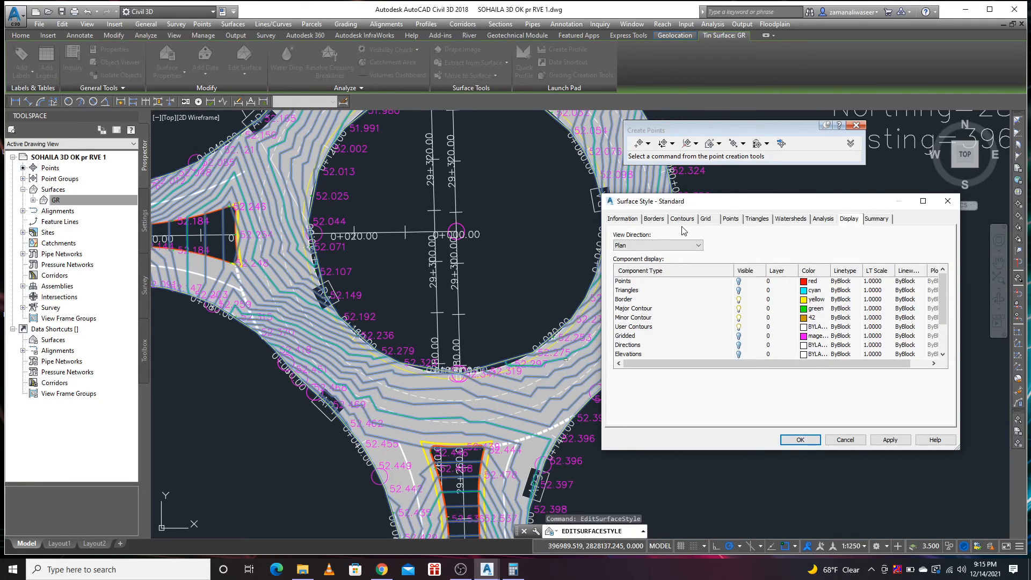
click(683, 219)
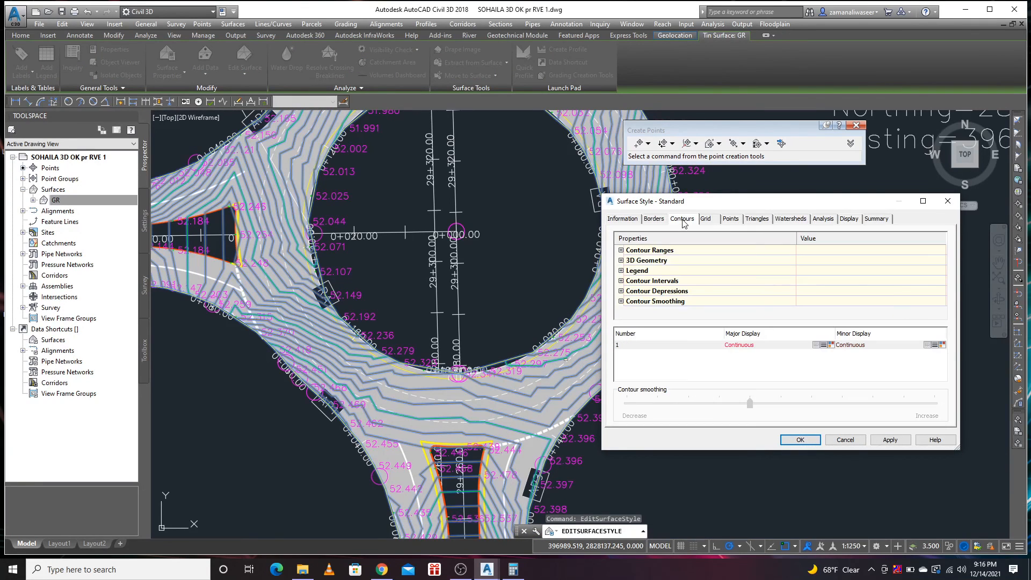
click(621, 301)
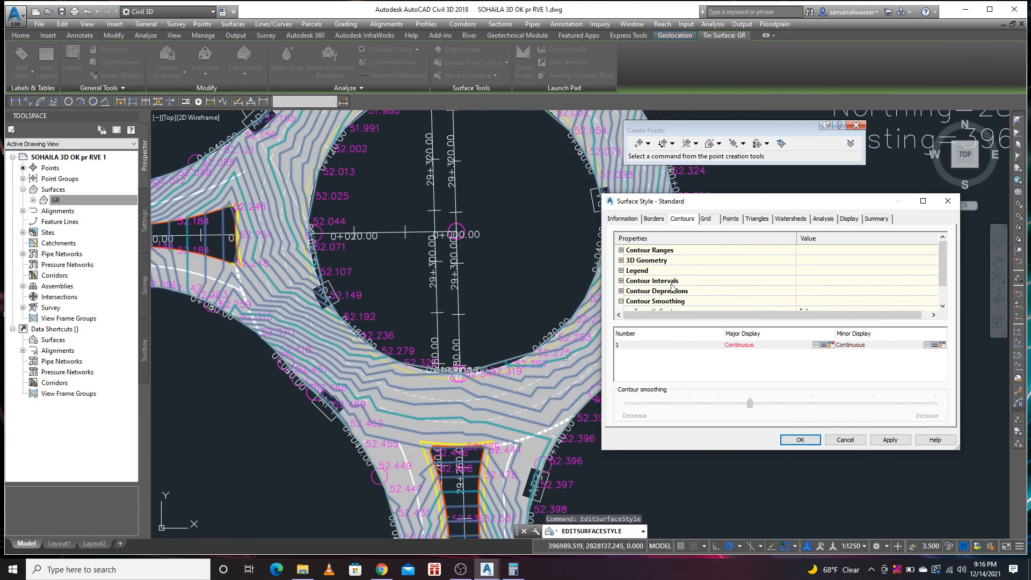
scroll(672, 288, down, 1)
click(815, 292)
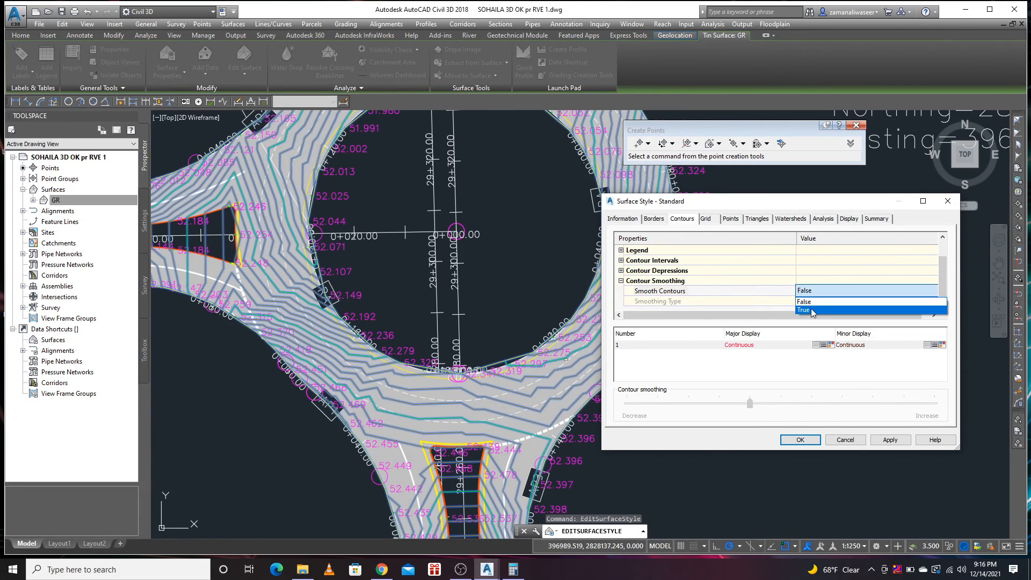
click(811, 308)
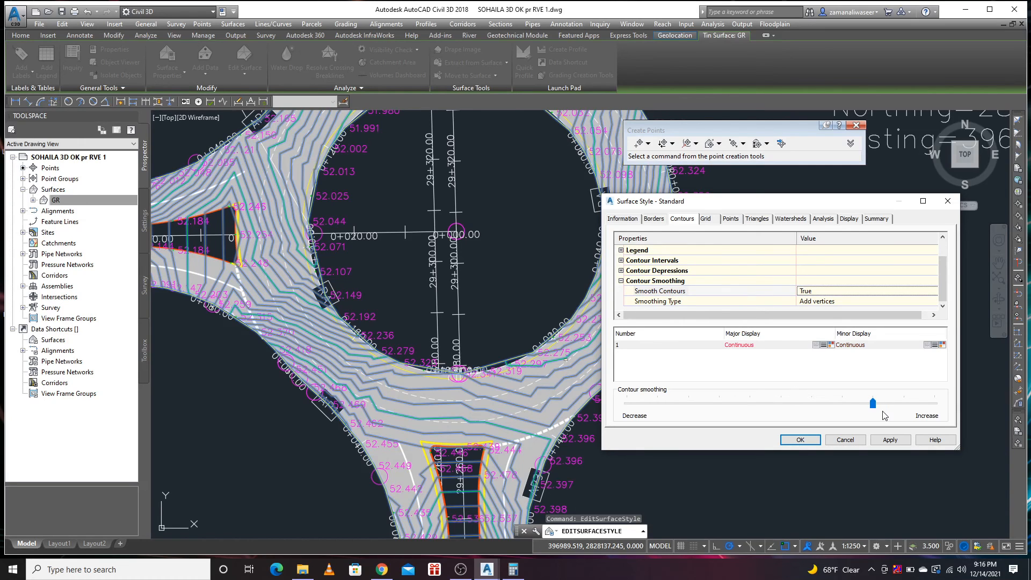
click(891, 440)
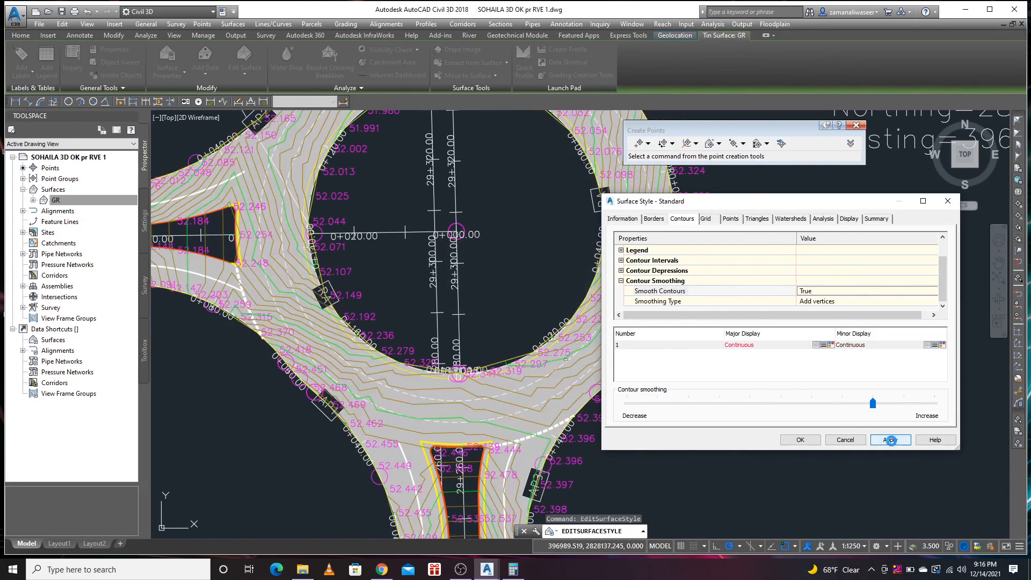
click(785, 441)
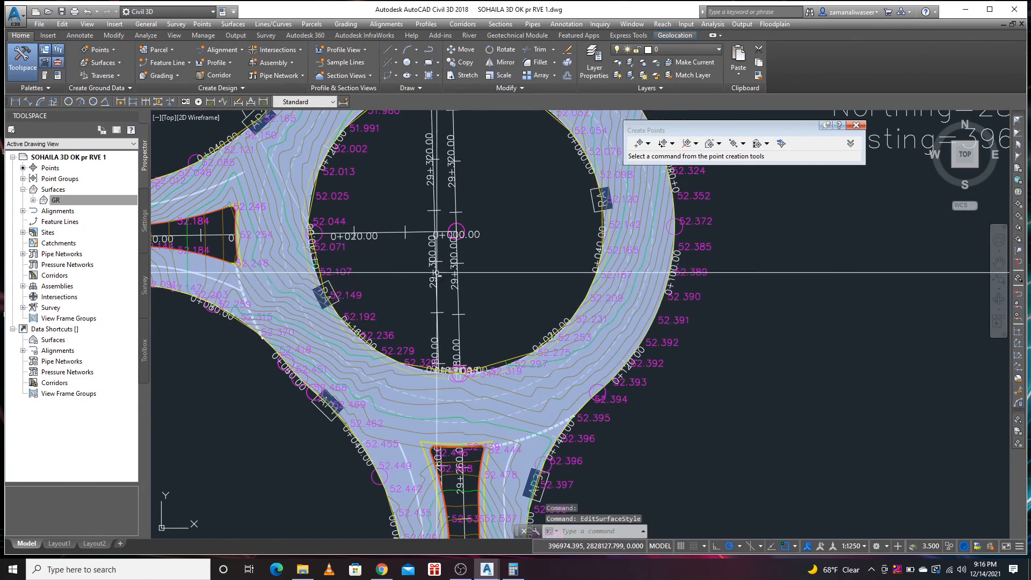
- Examine the smoothed GR surface contours around the roundabout ring, the approach legs and the splitter islands
scroll(623, 339, down, 1)
scroll(460, 274, down, 3)
scroll(460, 274, up, 1)
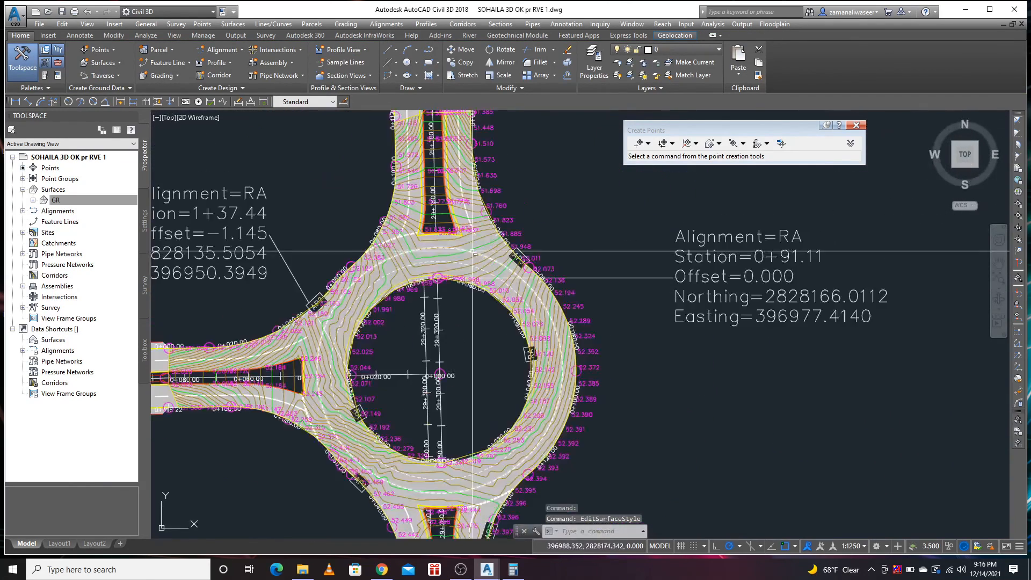
scroll(497, 295, up, 2)
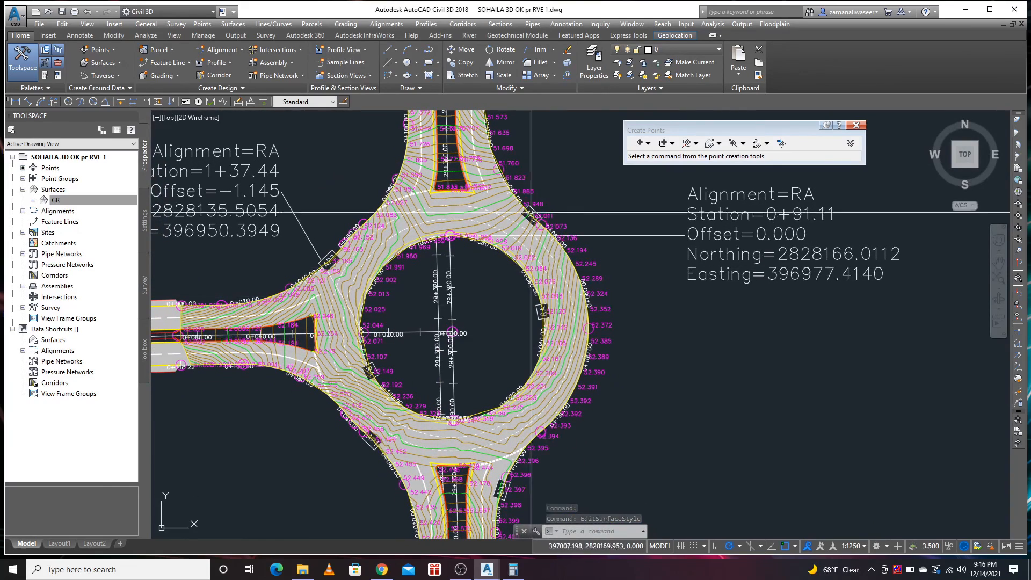
middle_drag(419, 404, 427, 354)
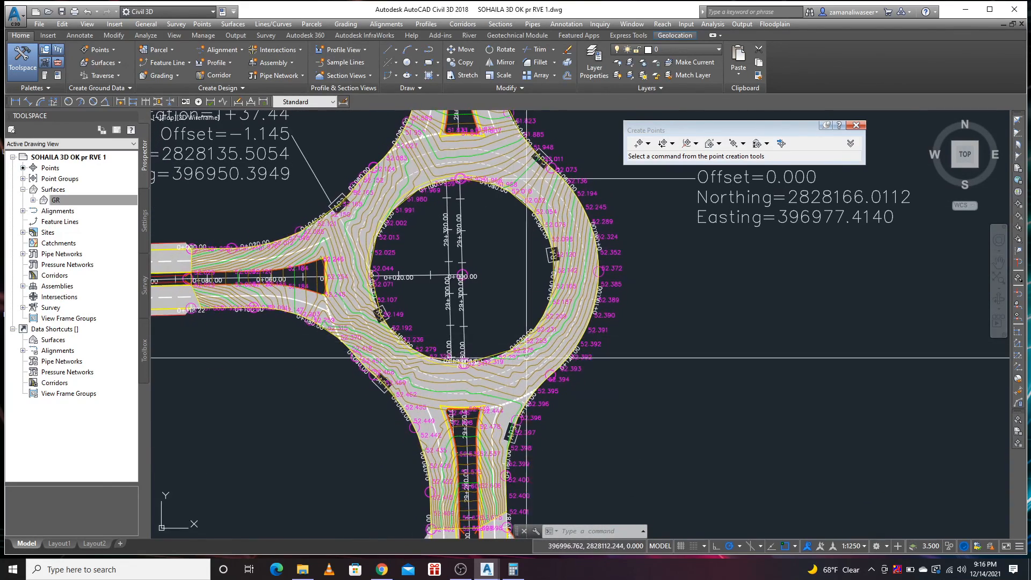
scroll(513, 361, up, 3)
scroll(473, 314, down, 3)
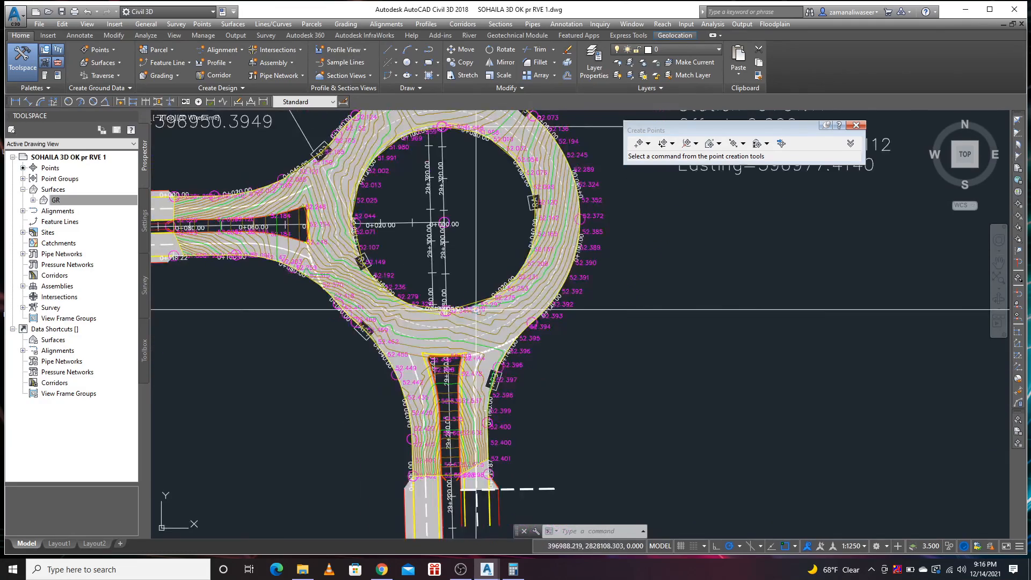
scroll(427, 322, up, 3)
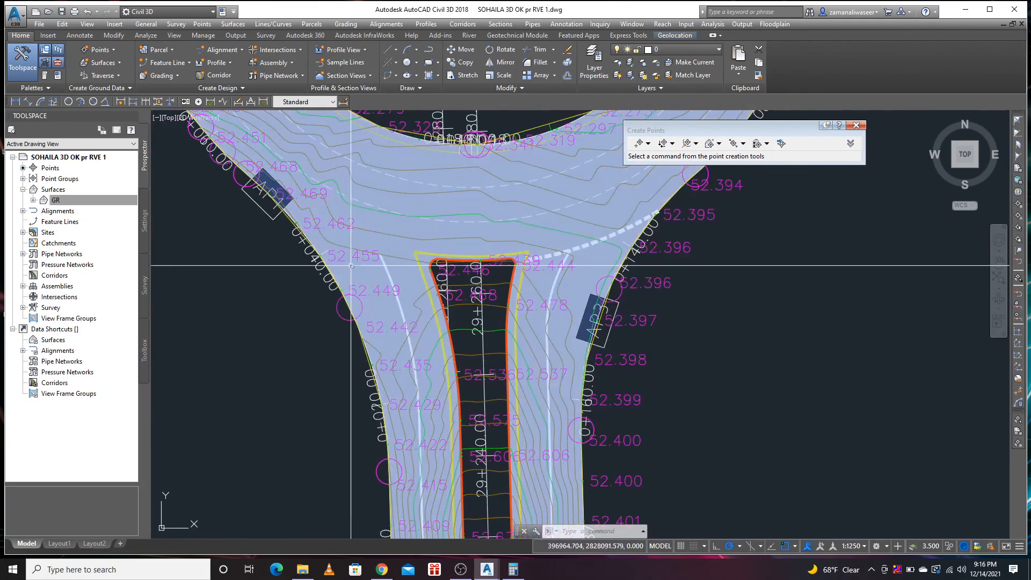
scroll(427, 342, down, 3)
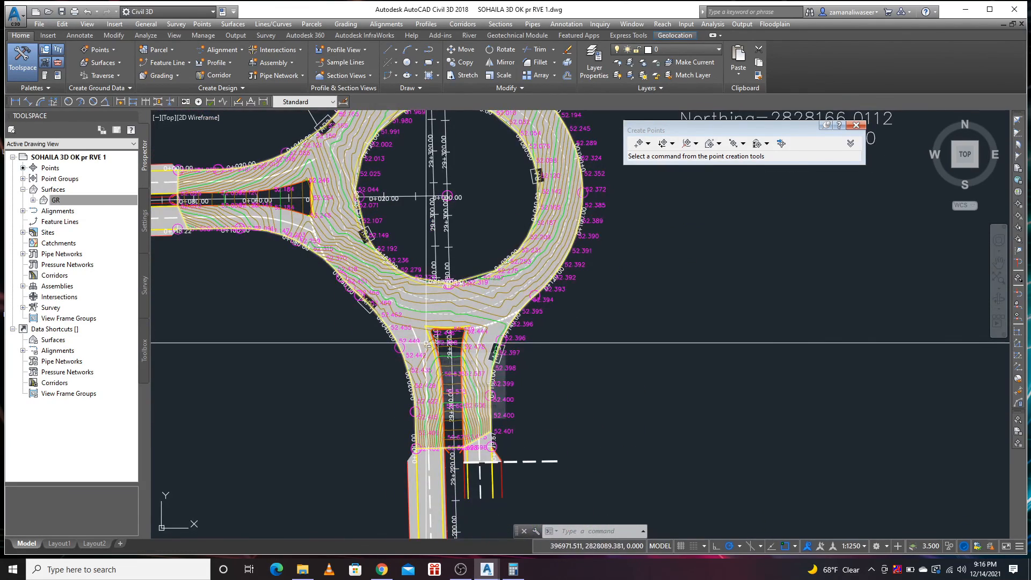
scroll(438, 317, down, 2)
scroll(398, 257, down, 3)
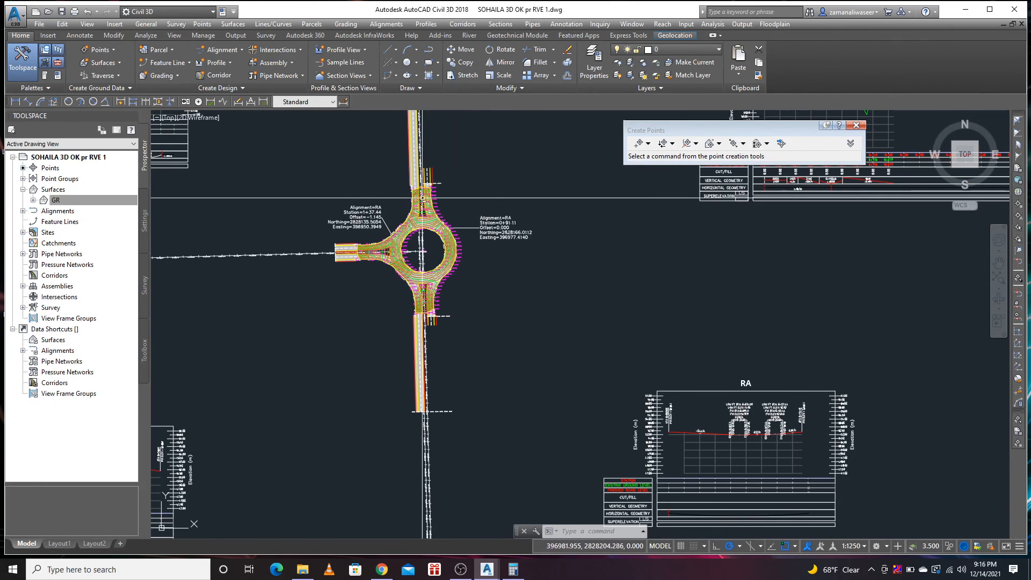
scroll(442, 244, up, 4)
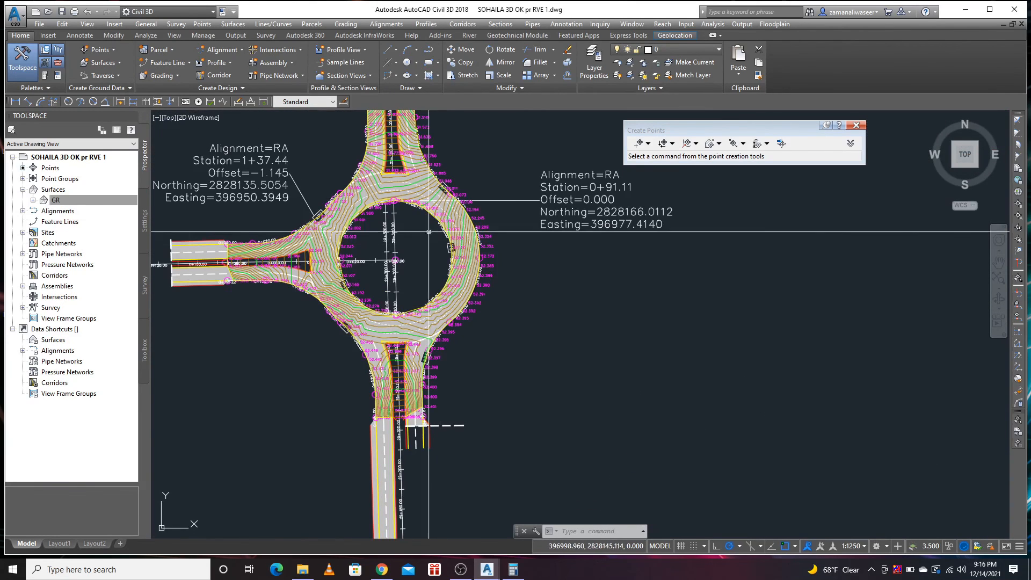
scroll(420, 130, up, 4)
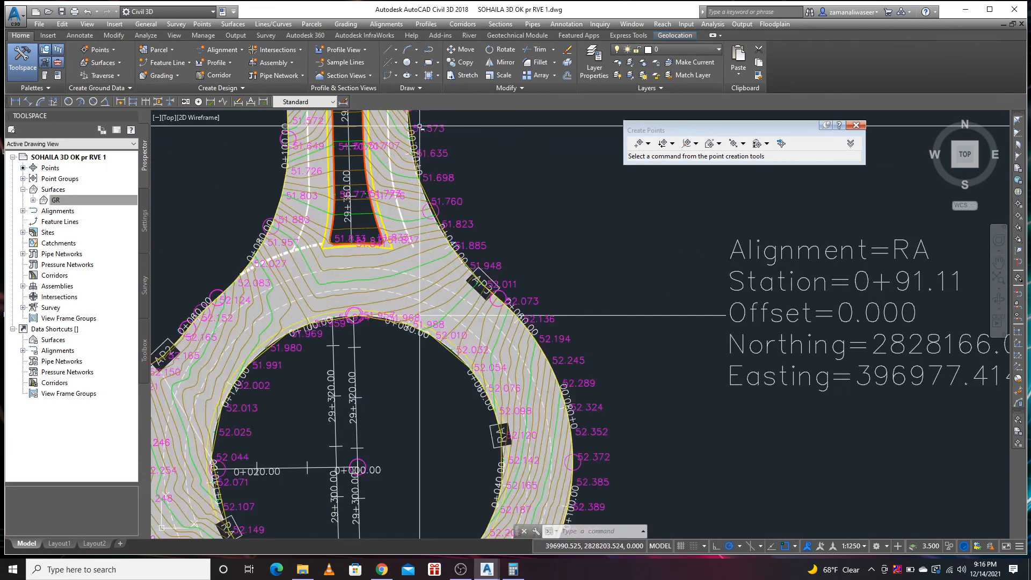
scroll(442, 225, down, 4)
mouse_move(413, 319)
middle_down()
mouse_move(403, 282)
mouse_move(421, 301)
middle_up()
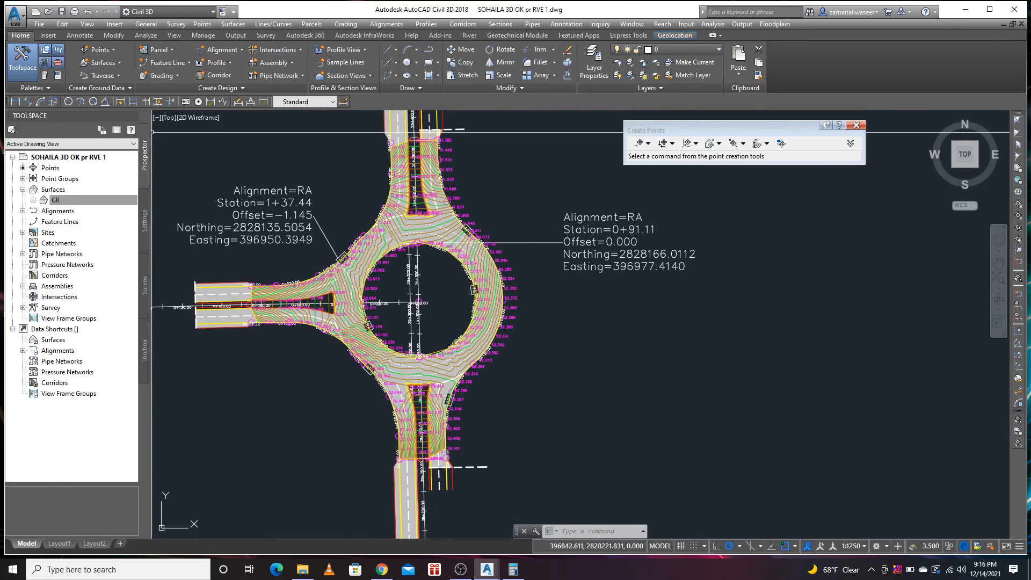
- Begin adding a point table with the PNEZD format style, split at a maximum of 50 rows per table
click(74, 34)
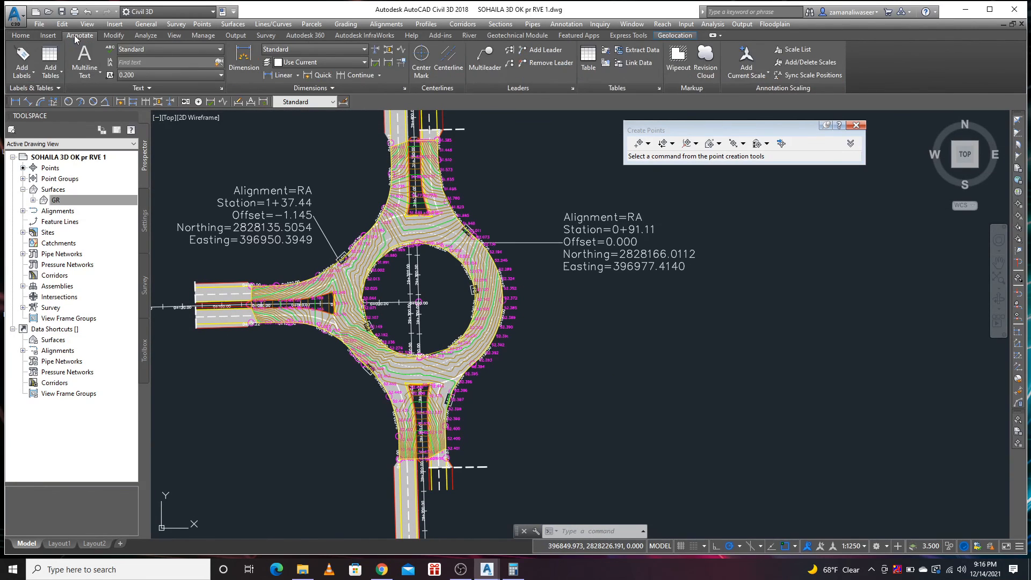
click(59, 72)
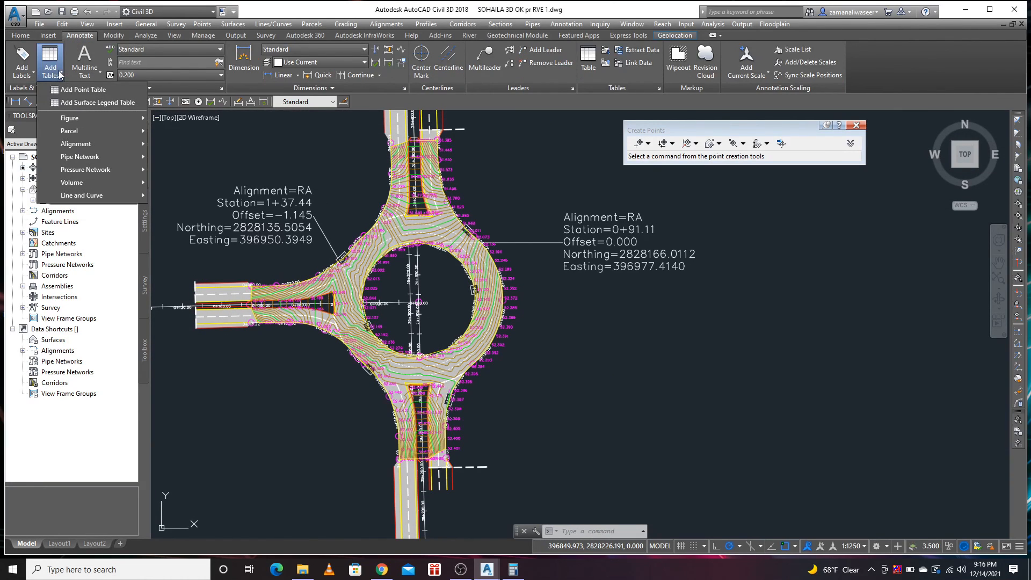
click(102, 89)
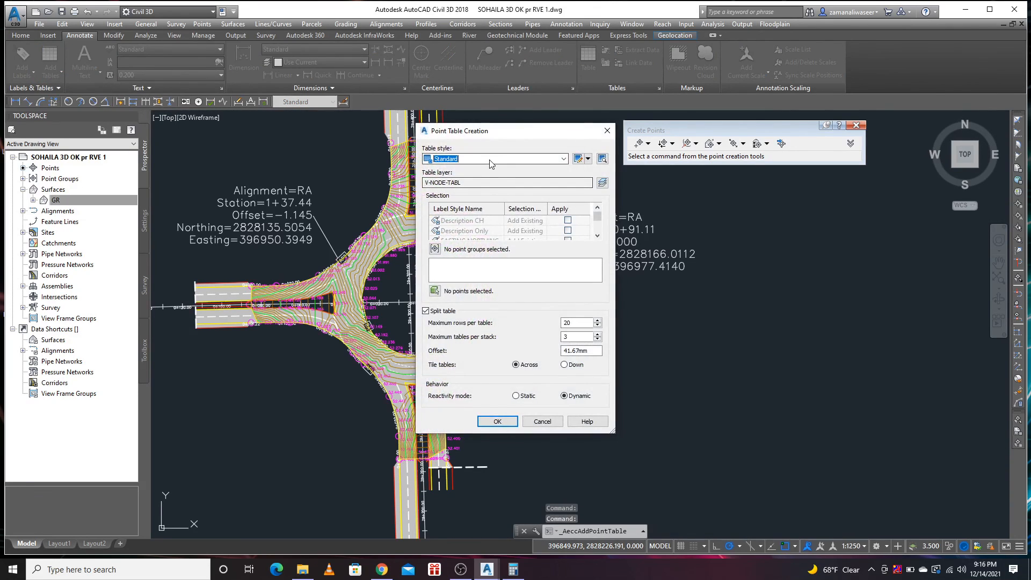
click(491, 159)
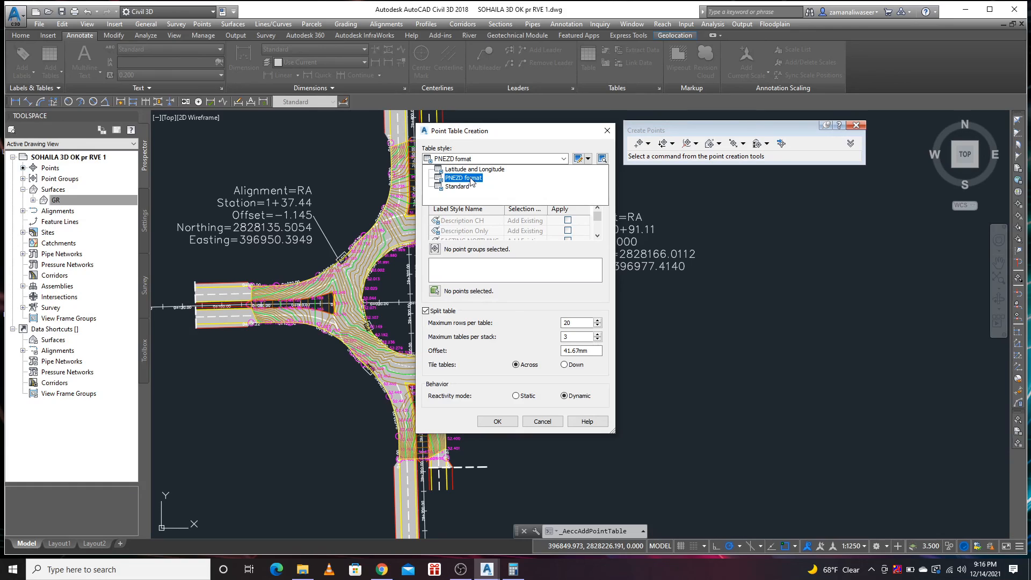
click(470, 179)
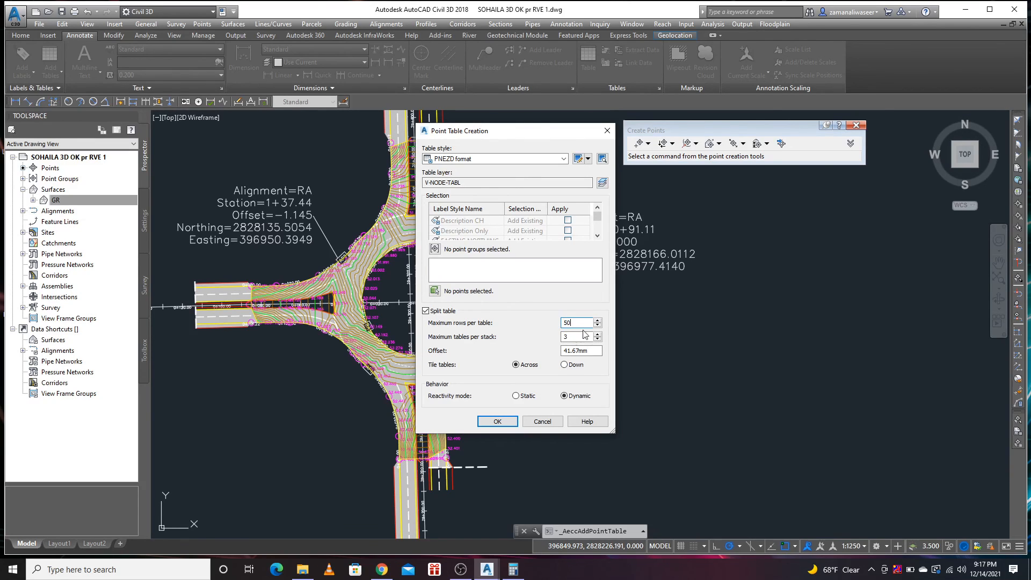
- Select all the points on the roundabout for the table and place the split tables in the empty area to its west
click(450, 312)
scroll(406, 282, down, 5)
click(407, 283)
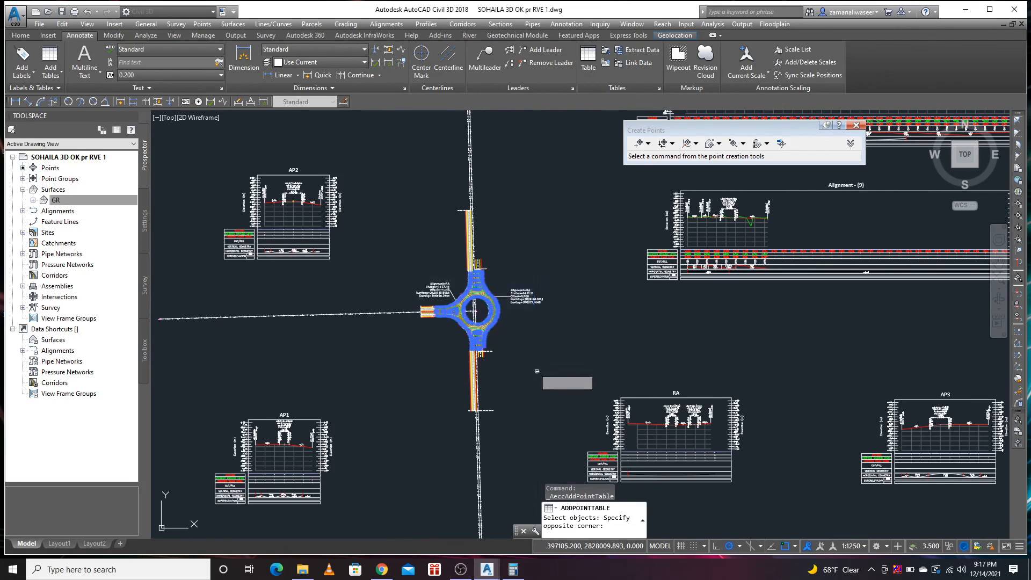
click(573, 278)
key(Return)
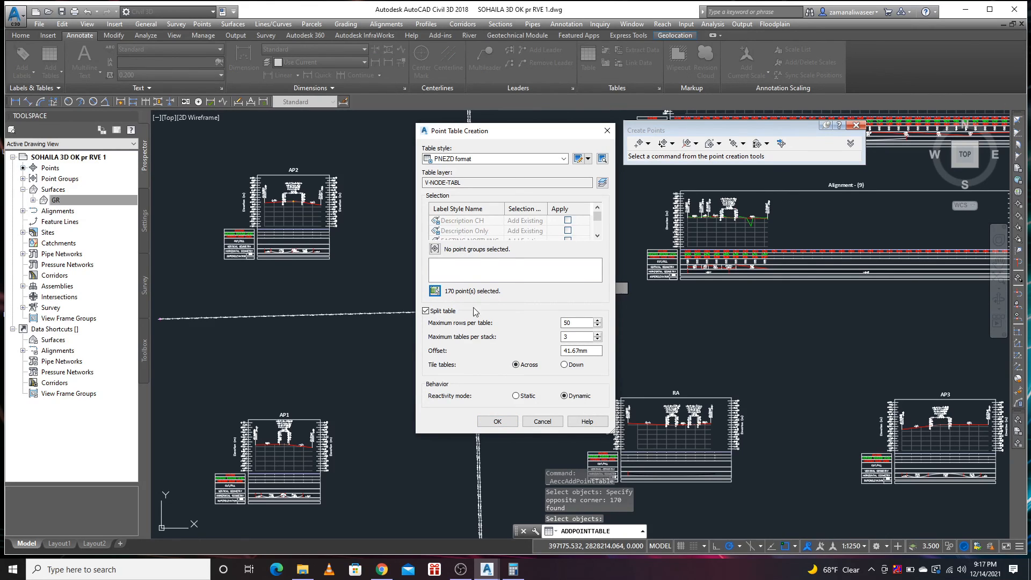
click(496, 422)
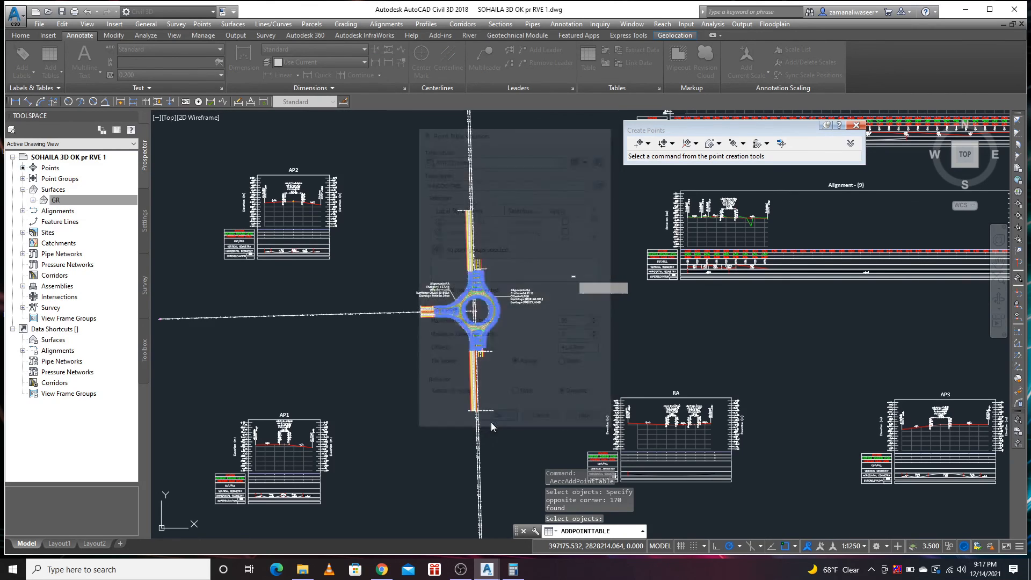
scroll(527, 301, down, 5)
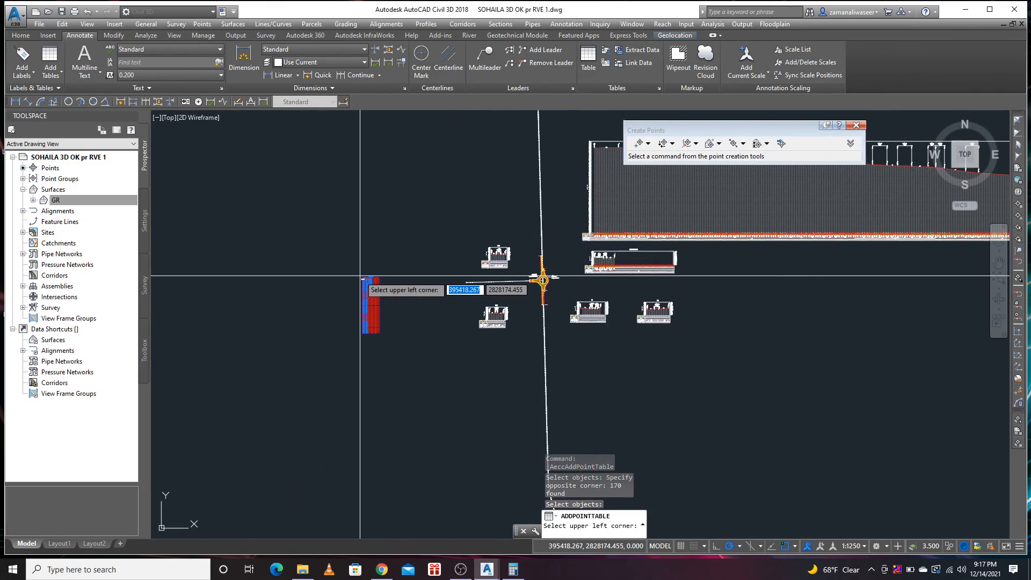
- Examine the point tables' number, elevation, northing, easting and description columns for the RA and AP2 points
scroll(360, 277, up, 10)
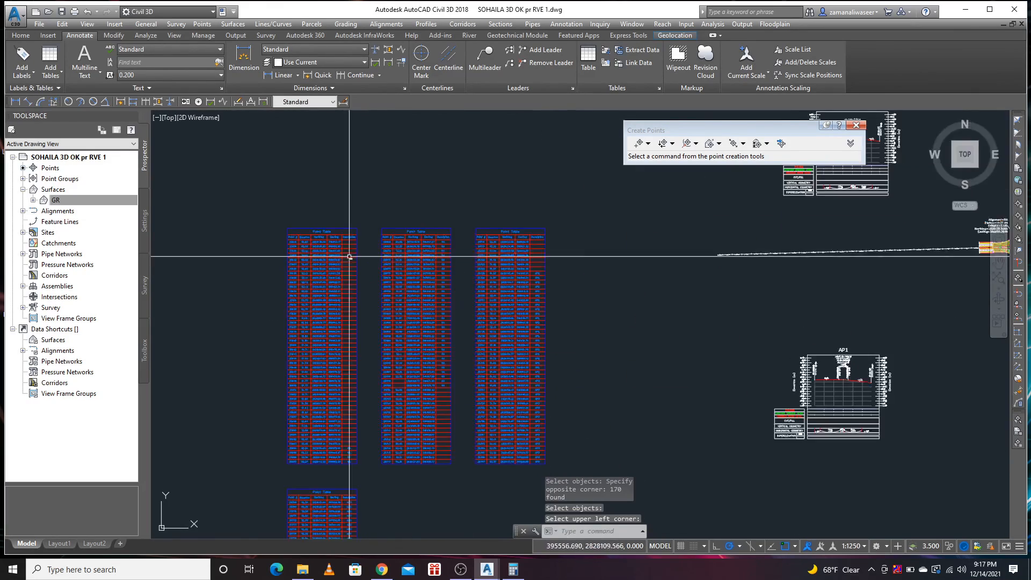
scroll(325, 236, down, 6)
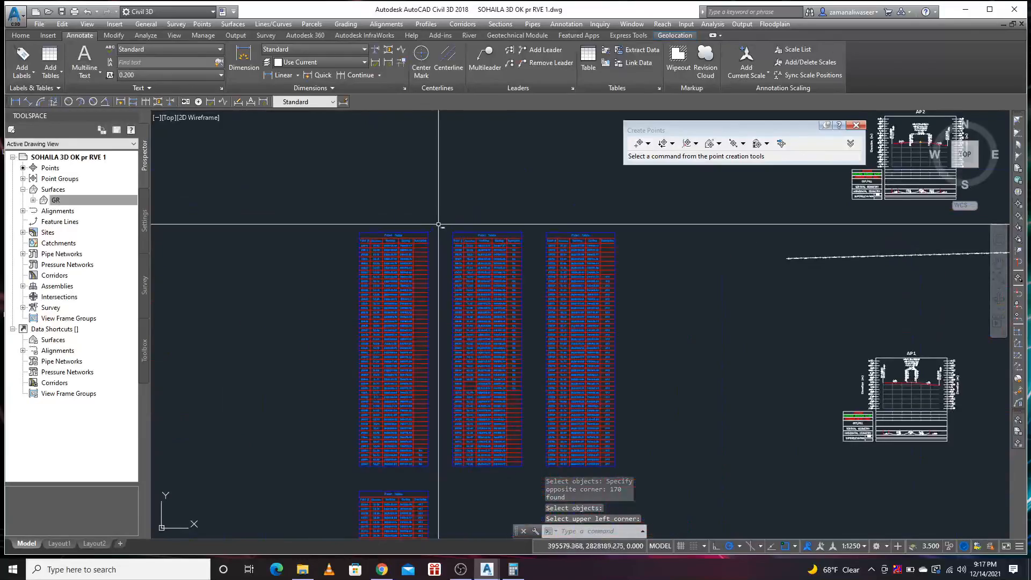
scroll(606, 311, up, 6)
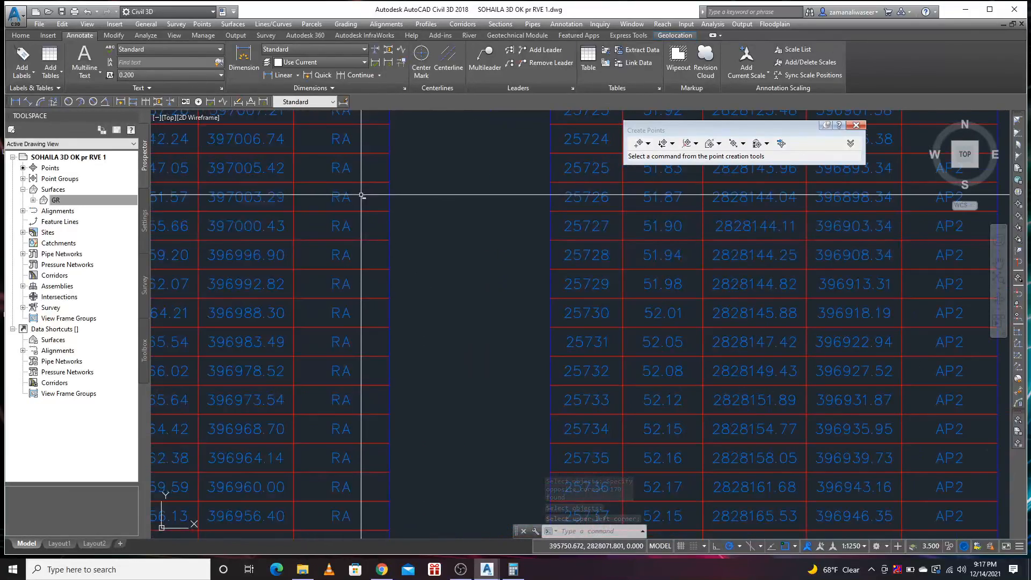
scroll(376, 338, down, 5)
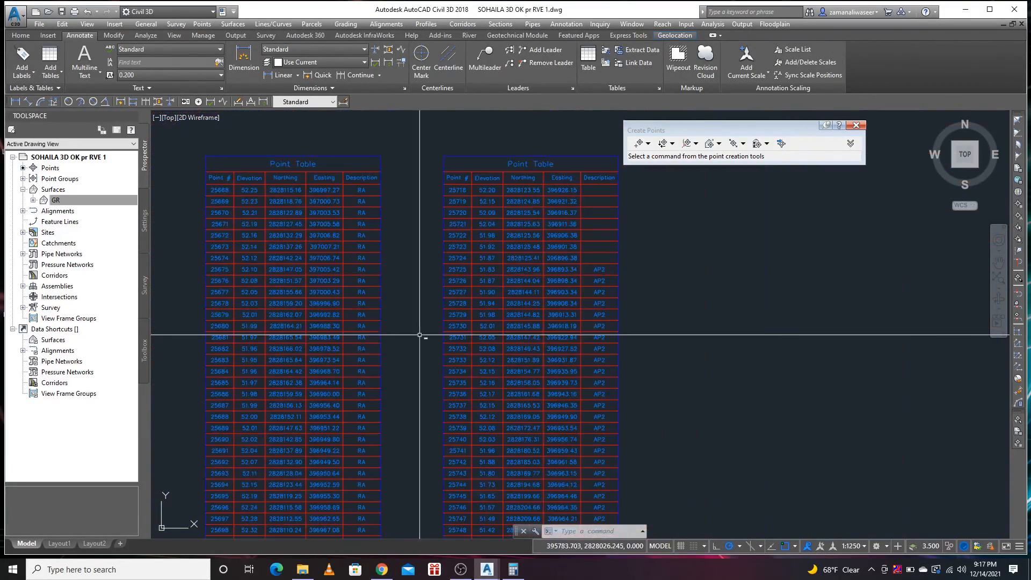
scroll(609, 361, up, 5)
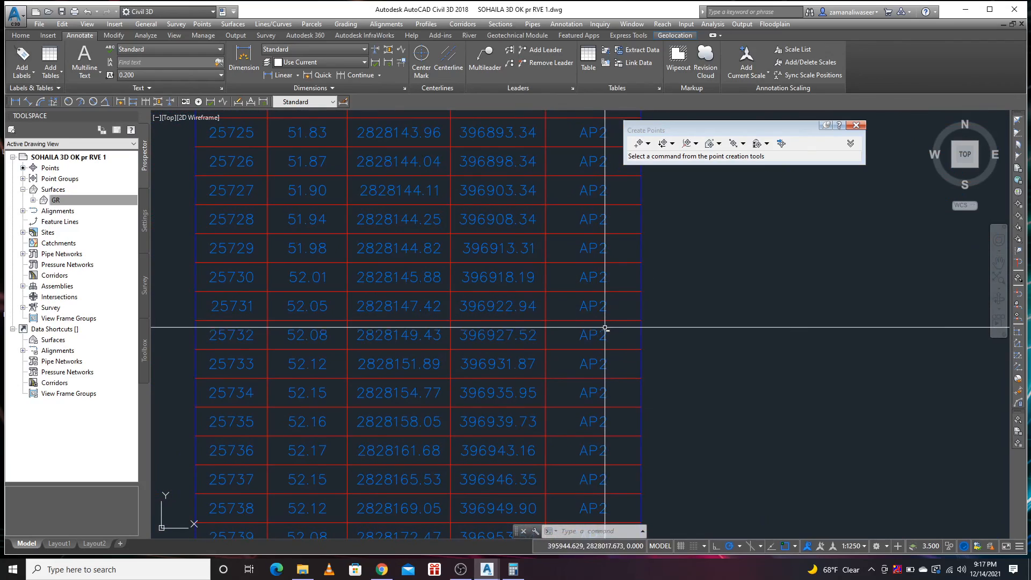
scroll(368, 300, down, 5)
scroll(342, 170, up, 3)
scroll(342, 170, up, 1)
scroll(466, 276, down, 2)
scroll(221, 228, up, 1)
middle_drag(223, 230, 409, 251)
scroll(346, 235, up, 2)
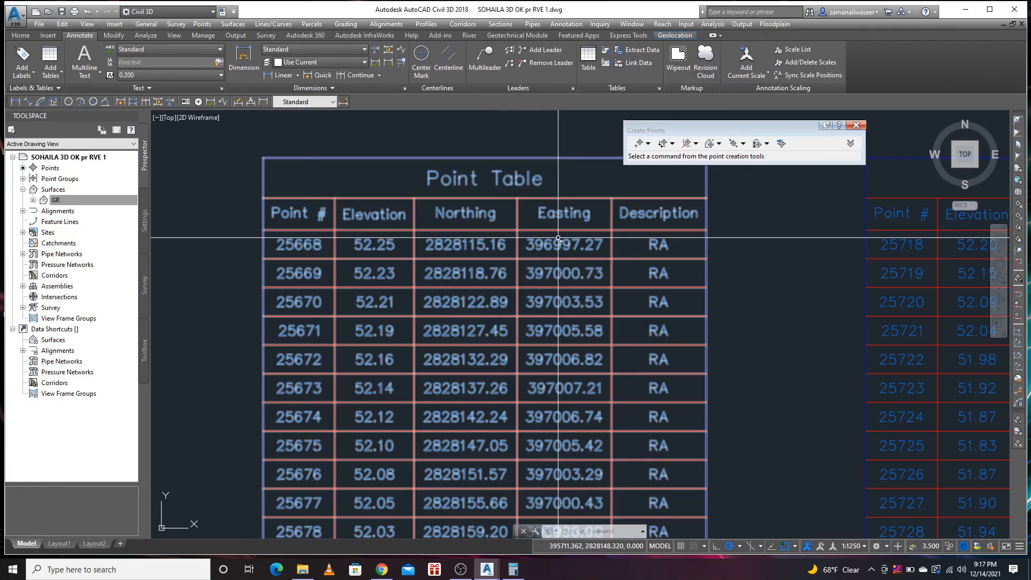
scroll(638, 274, down, 8)
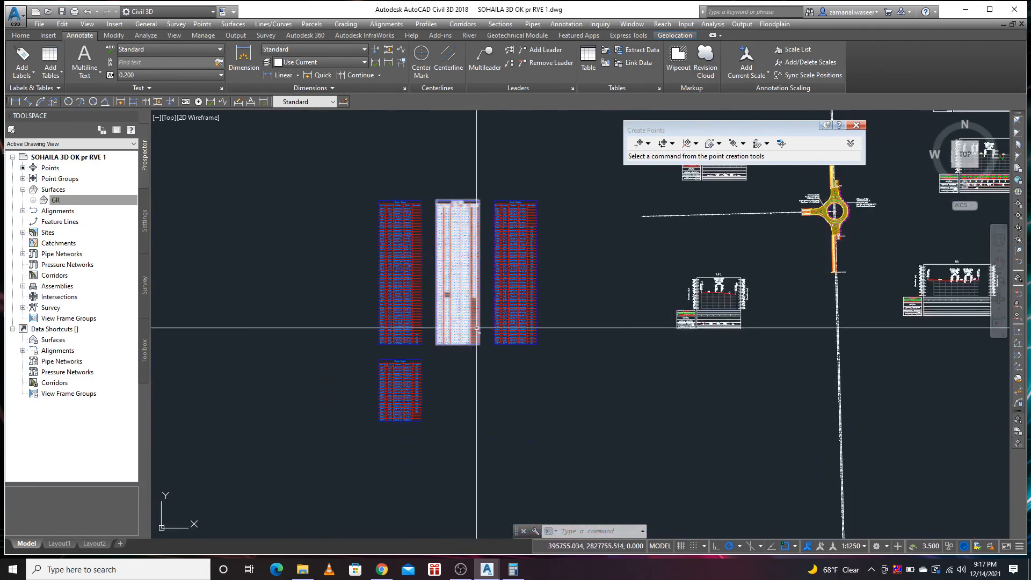
middle_drag(408, 309, 295, 357)
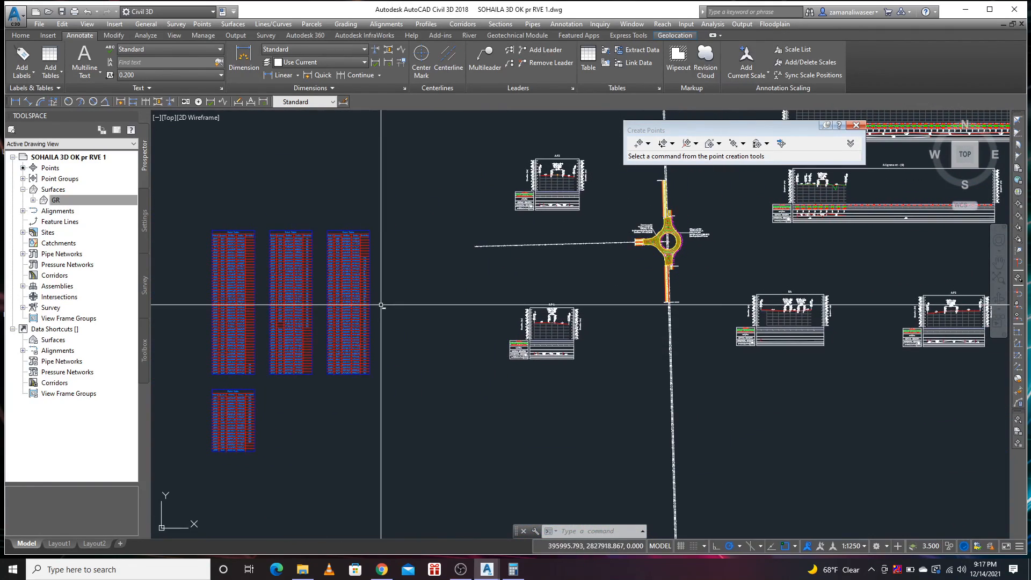
scroll(680, 229, up, 5)
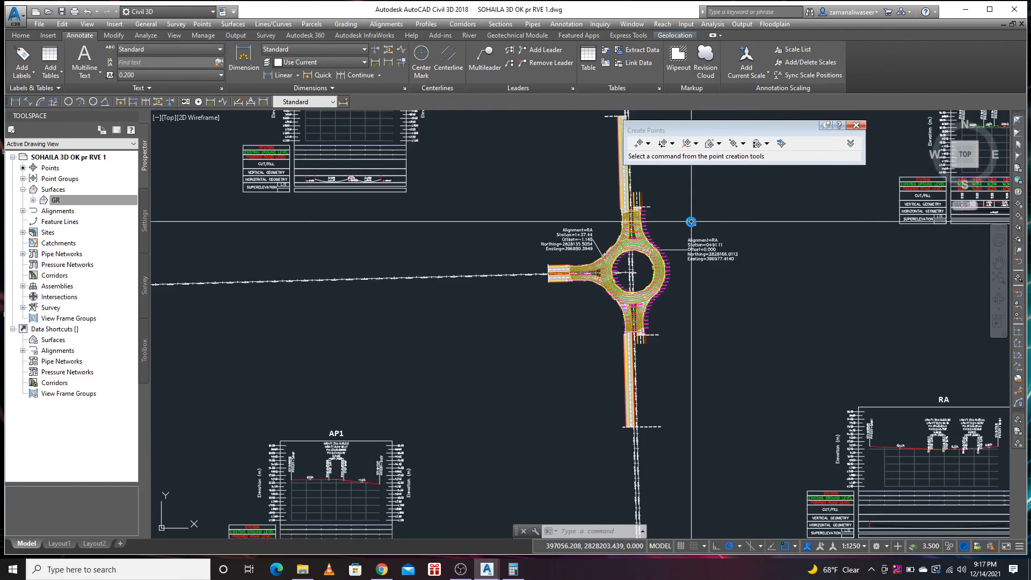
middle_drag(681, 316, 582, 310)
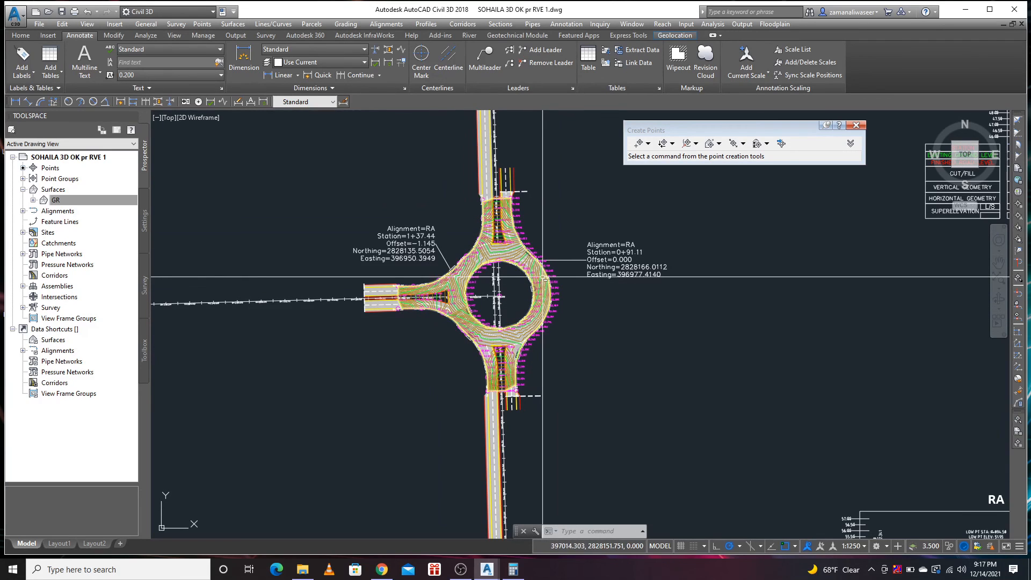
scroll(517, 266, up, 2)
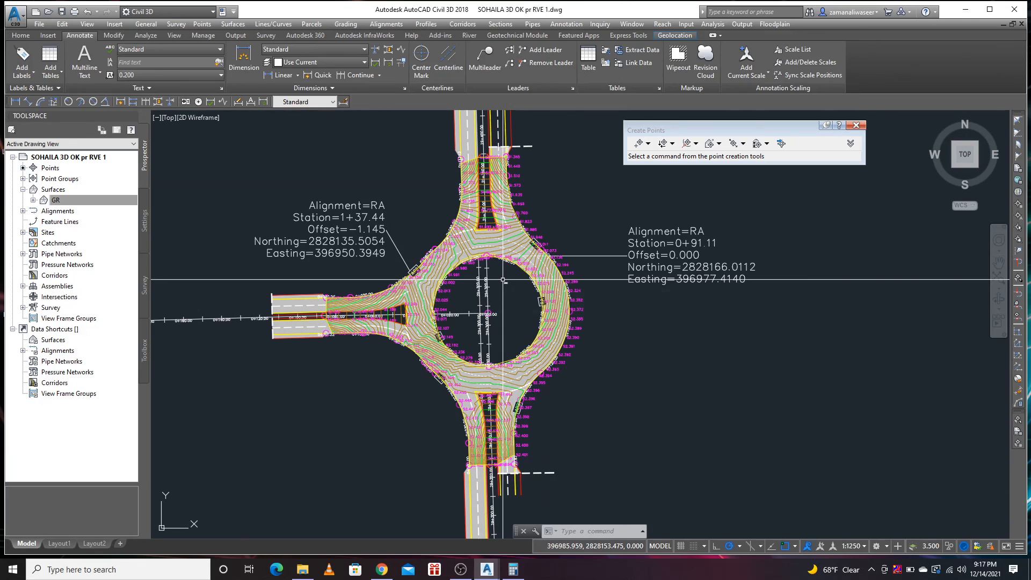
mouse_move(503, 280)
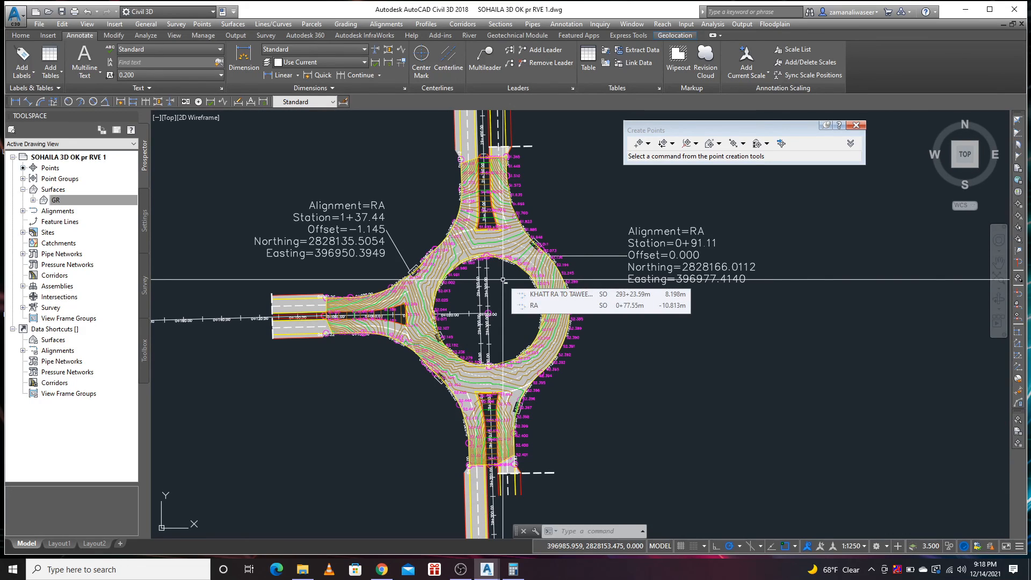